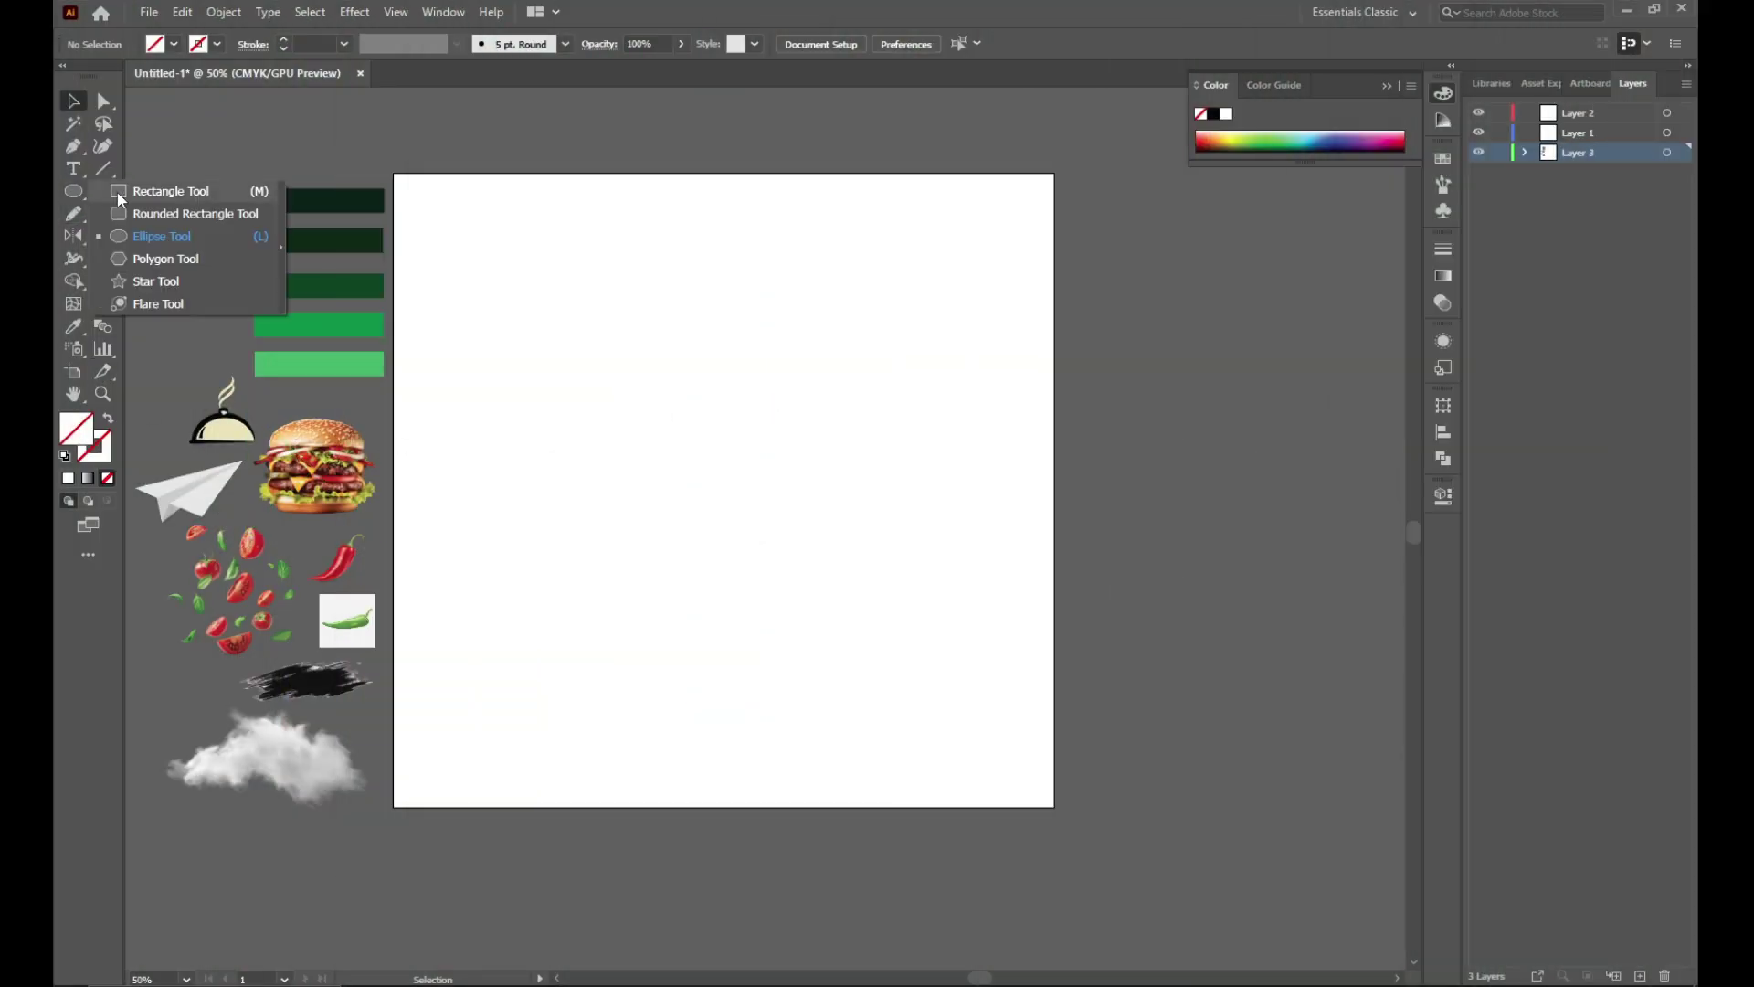
Step: Draw a rectangle over the whole artboard and fill it with the white-to-black gradient swatch
drag(73, 191, 117, 190)
drag(395, 171, 1057, 810)
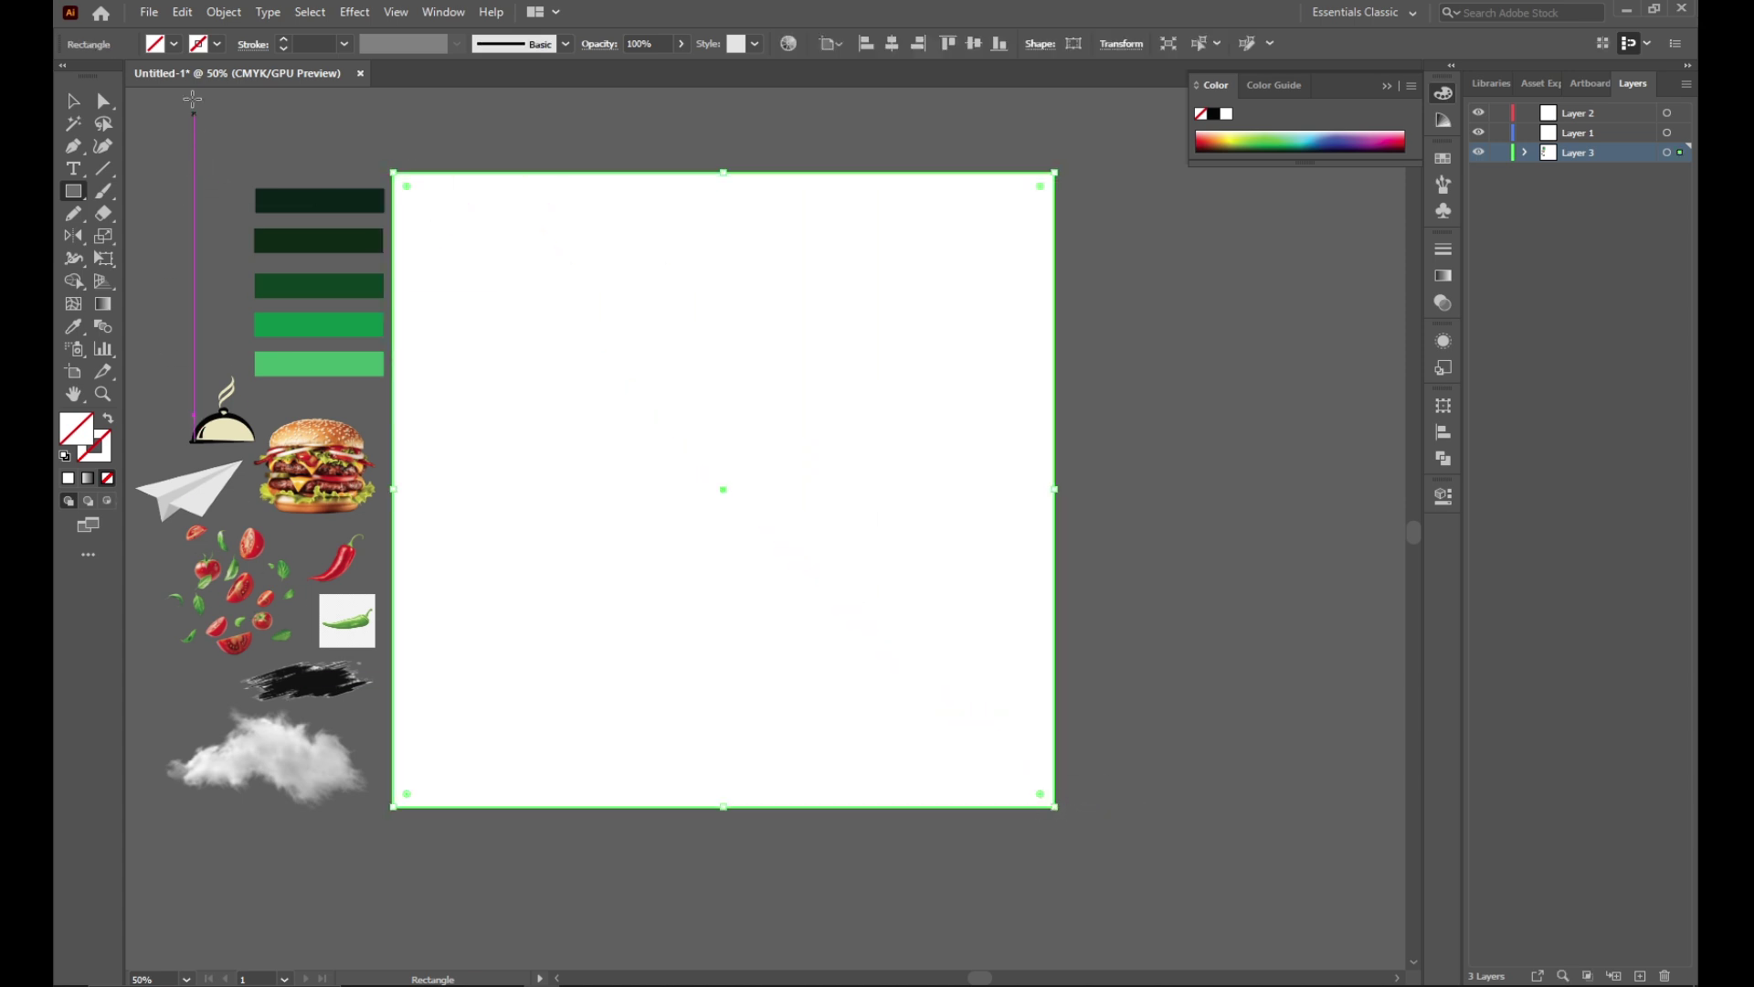
click(174, 44)
click(65, 117)
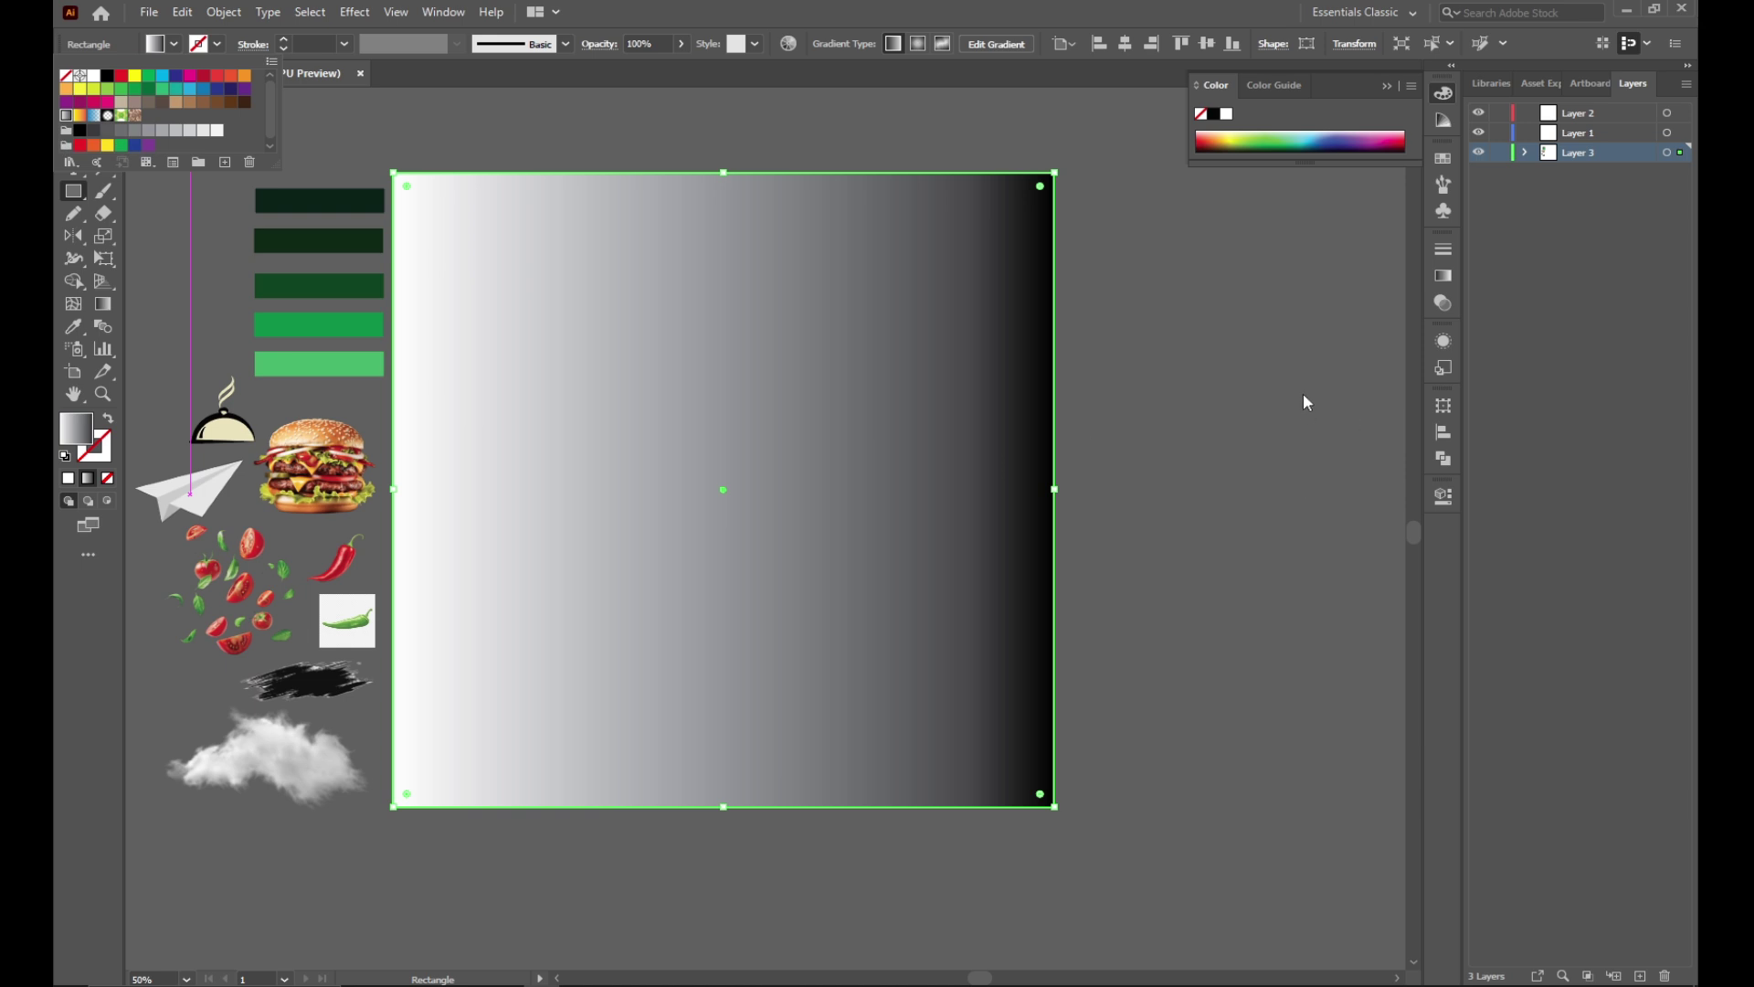
Step: Show the Gradient panel from the Window menu and add a new gradient stop
click(443, 12)
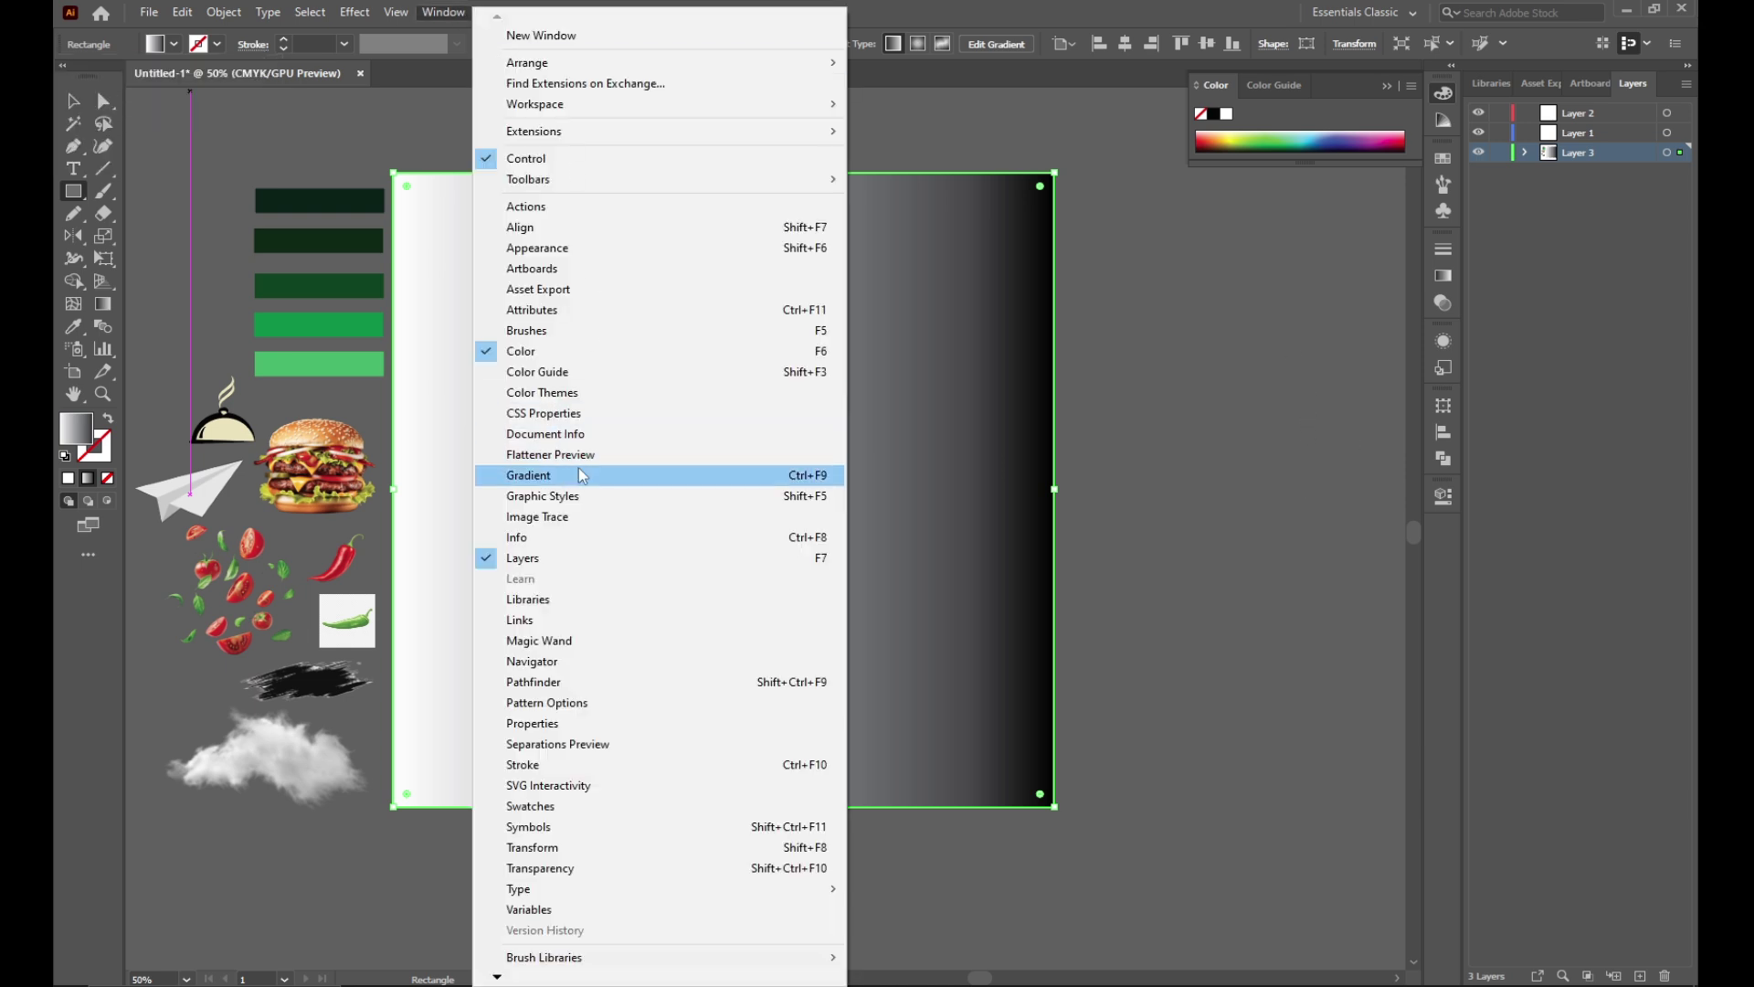
click(582, 475)
click(1223, 420)
Step: Sample light, mid and dark green swatches into the gradient stops from left to right
mouse_move(1229, 423)
mouse_down()
mouse_move(1338, 420)
mouse_move(1255, 421)
mouse_up()
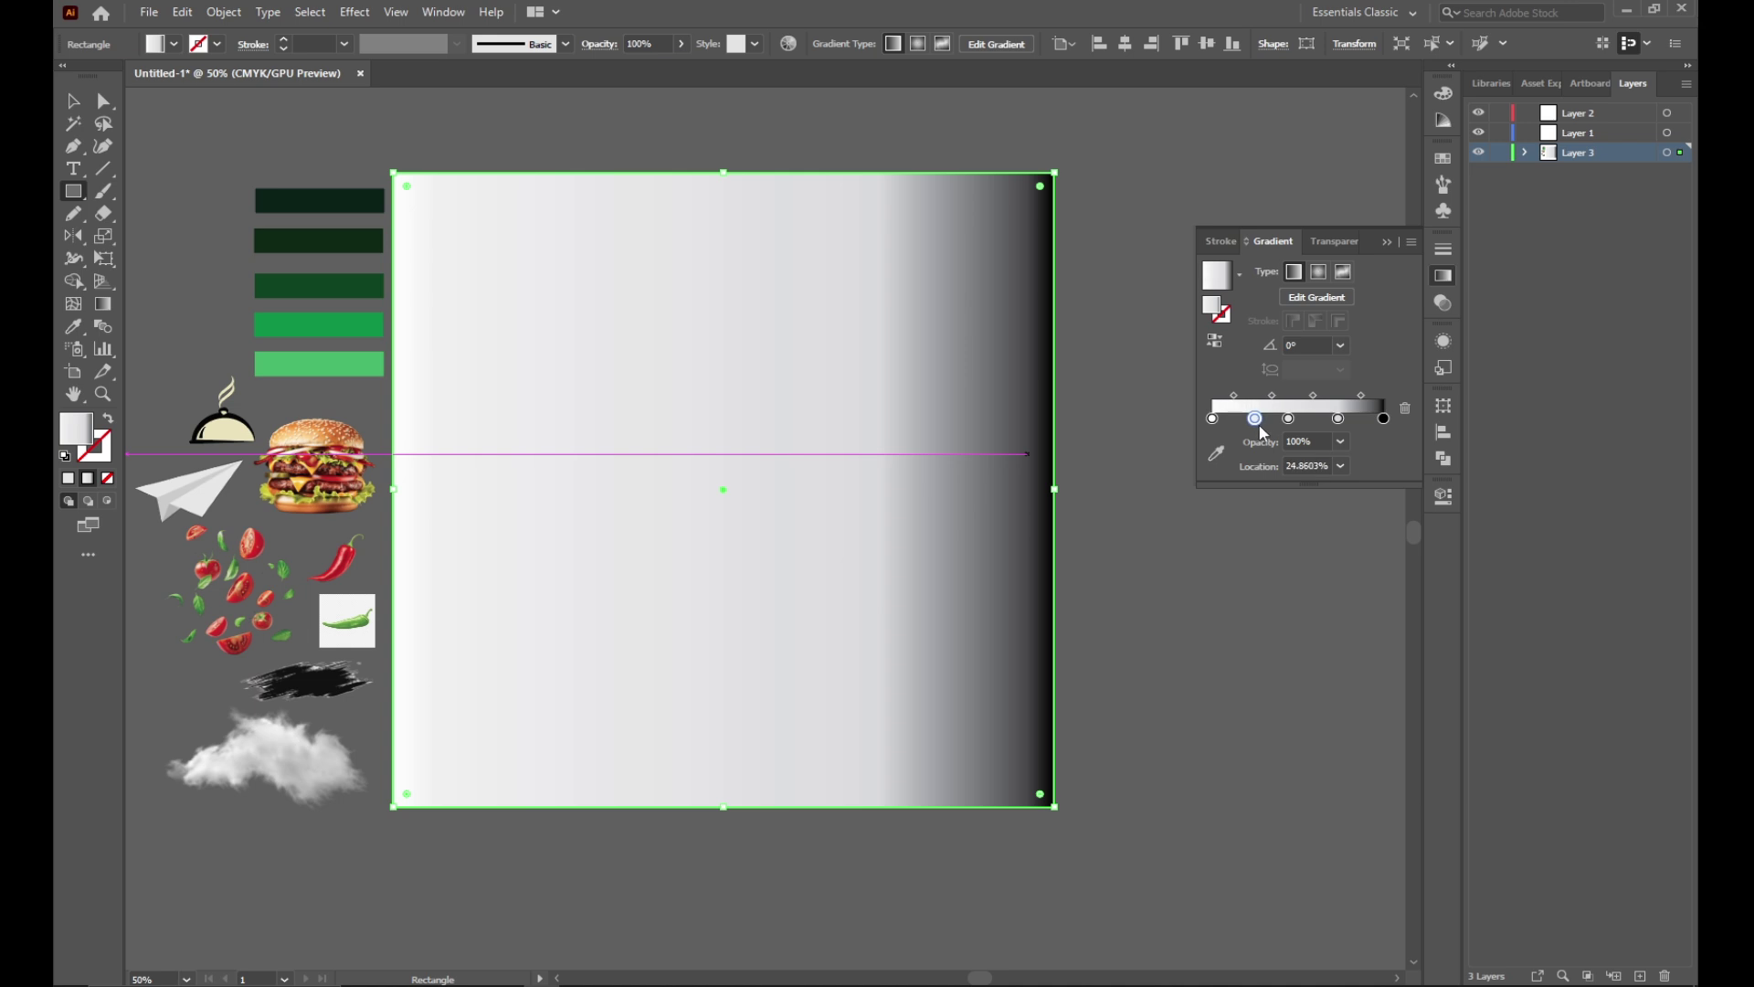
click(1216, 454)
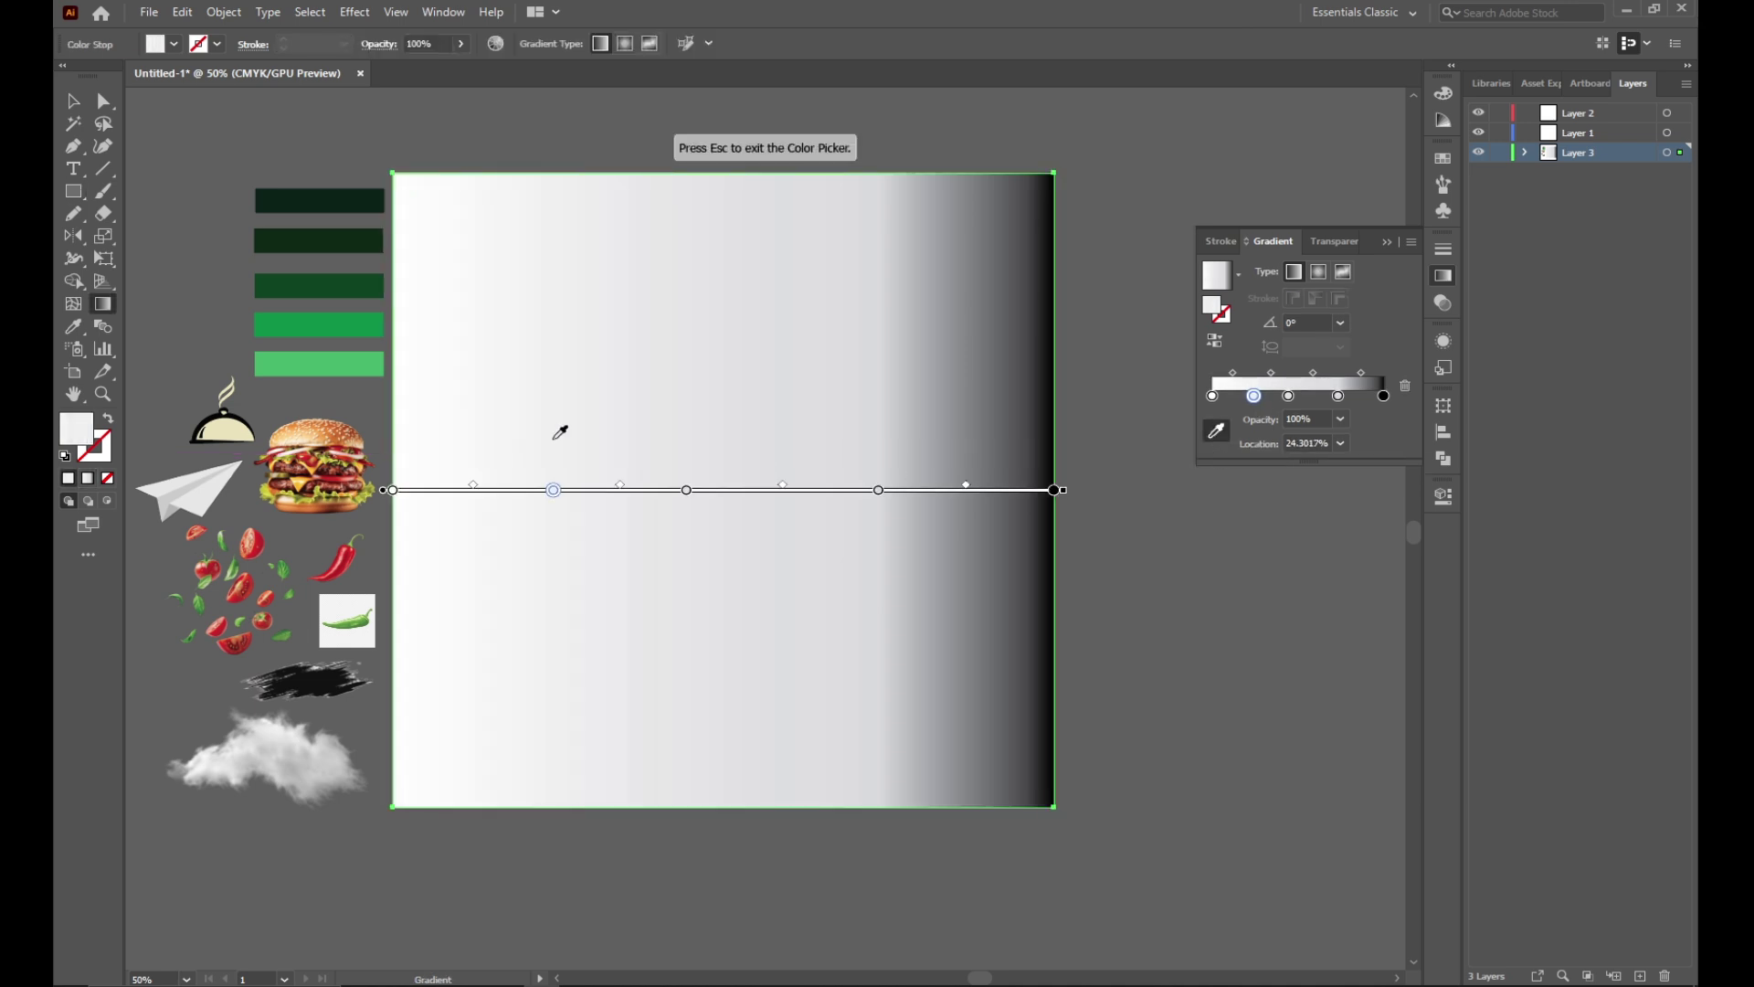
click(1213, 395)
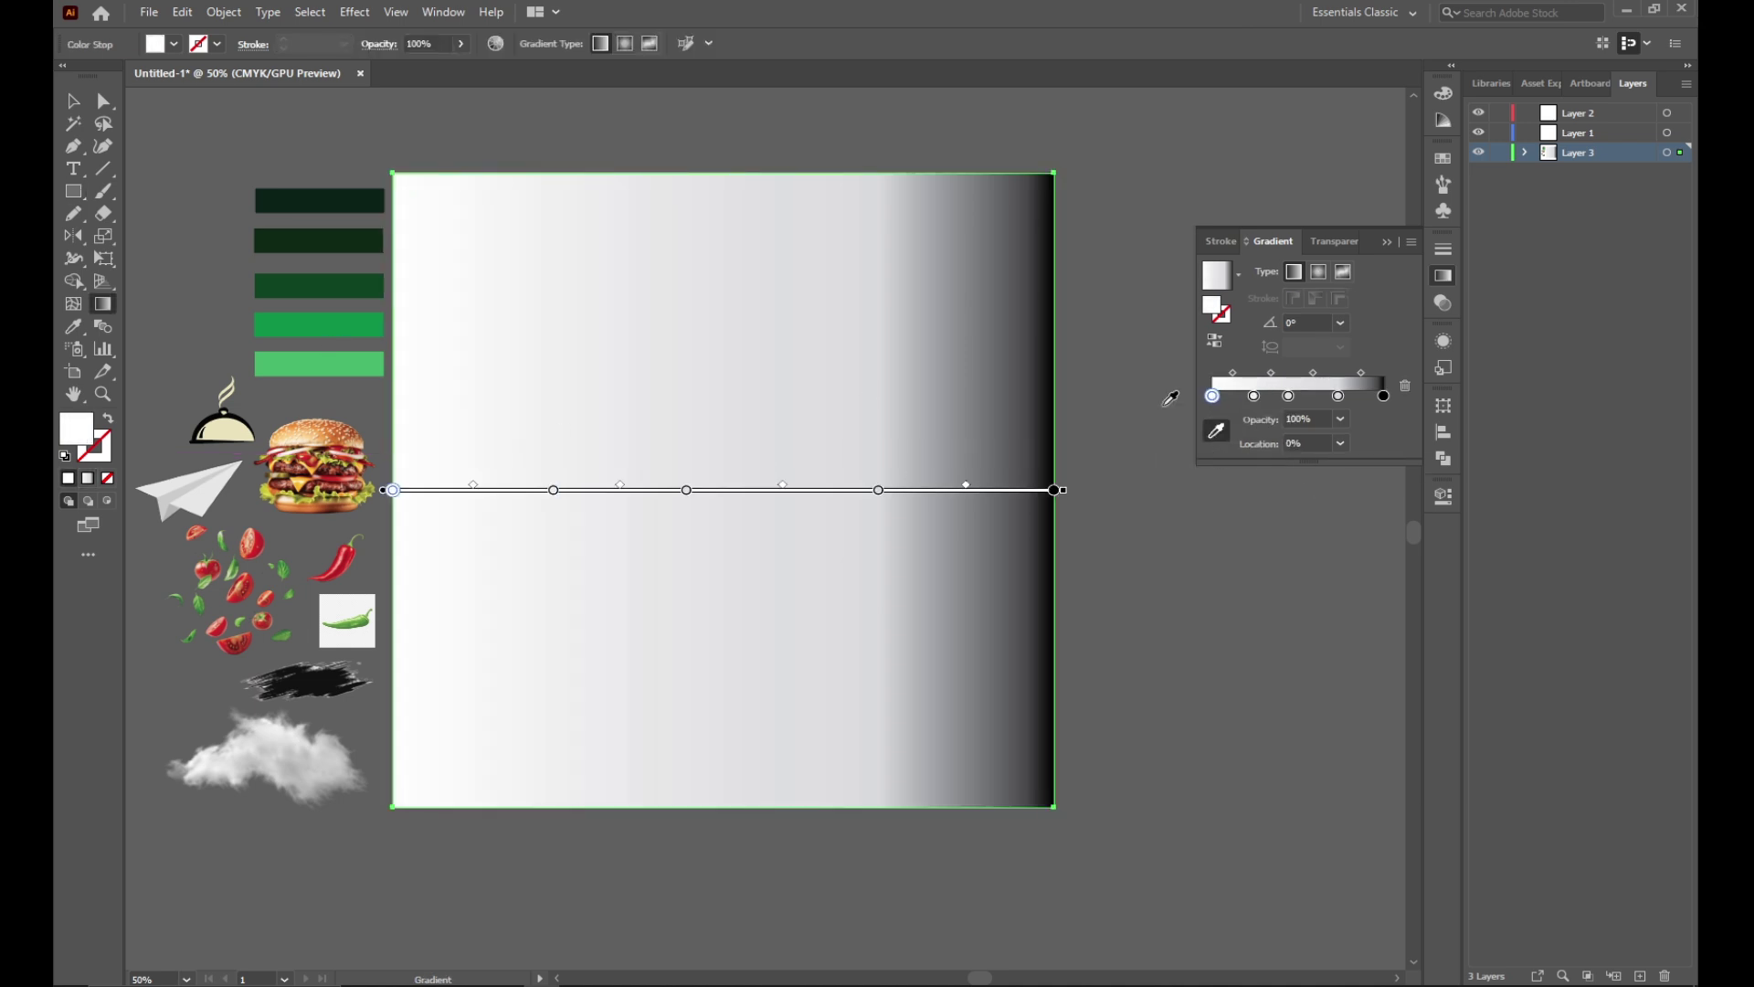
click(382, 352)
click(1253, 396)
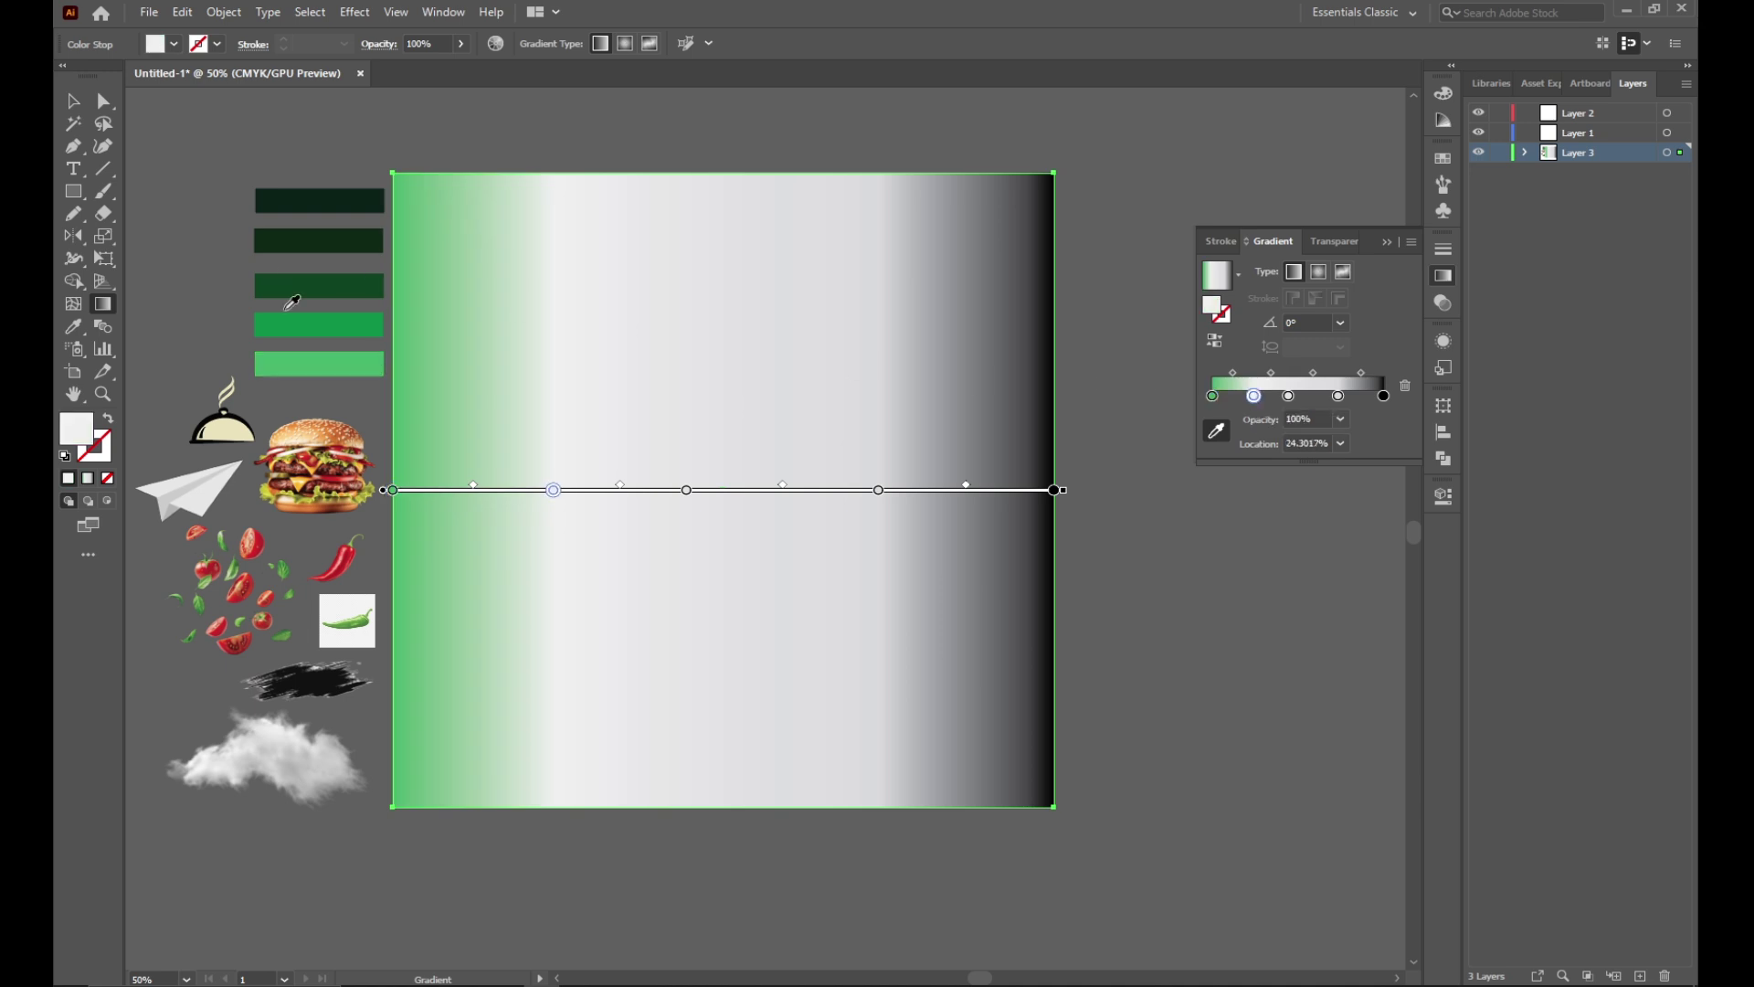
click(289, 315)
click(1288, 396)
click(318, 286)
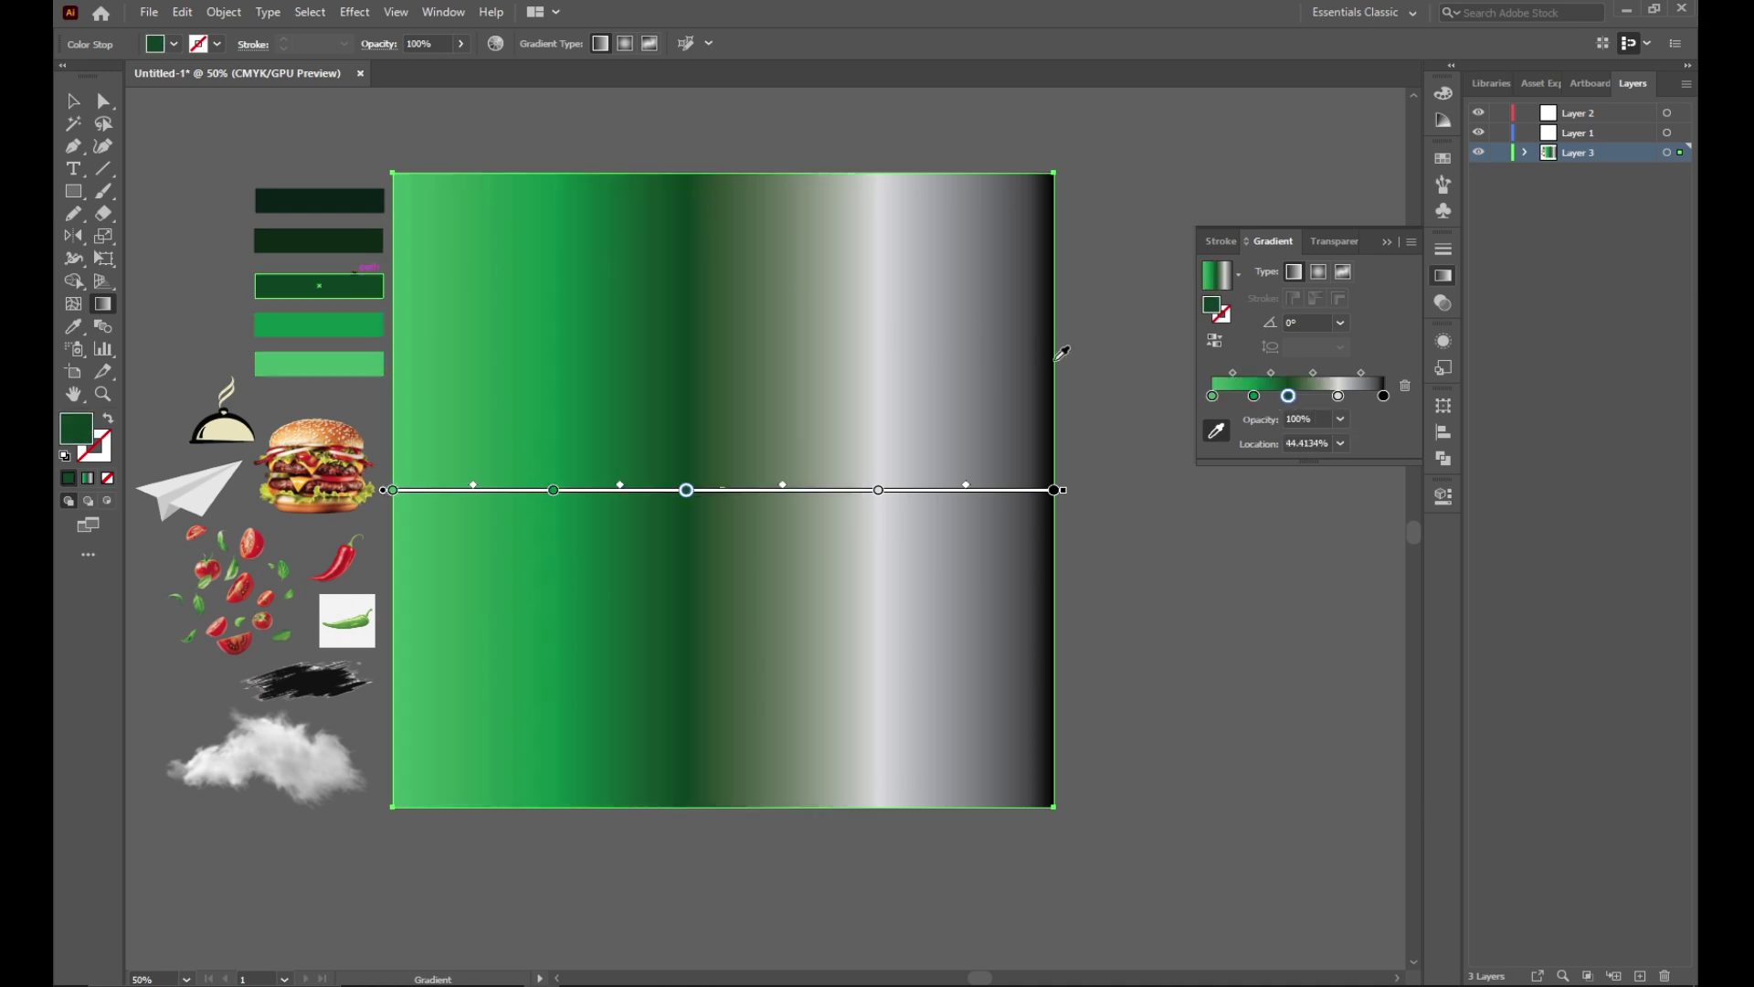
click(1336, 395)
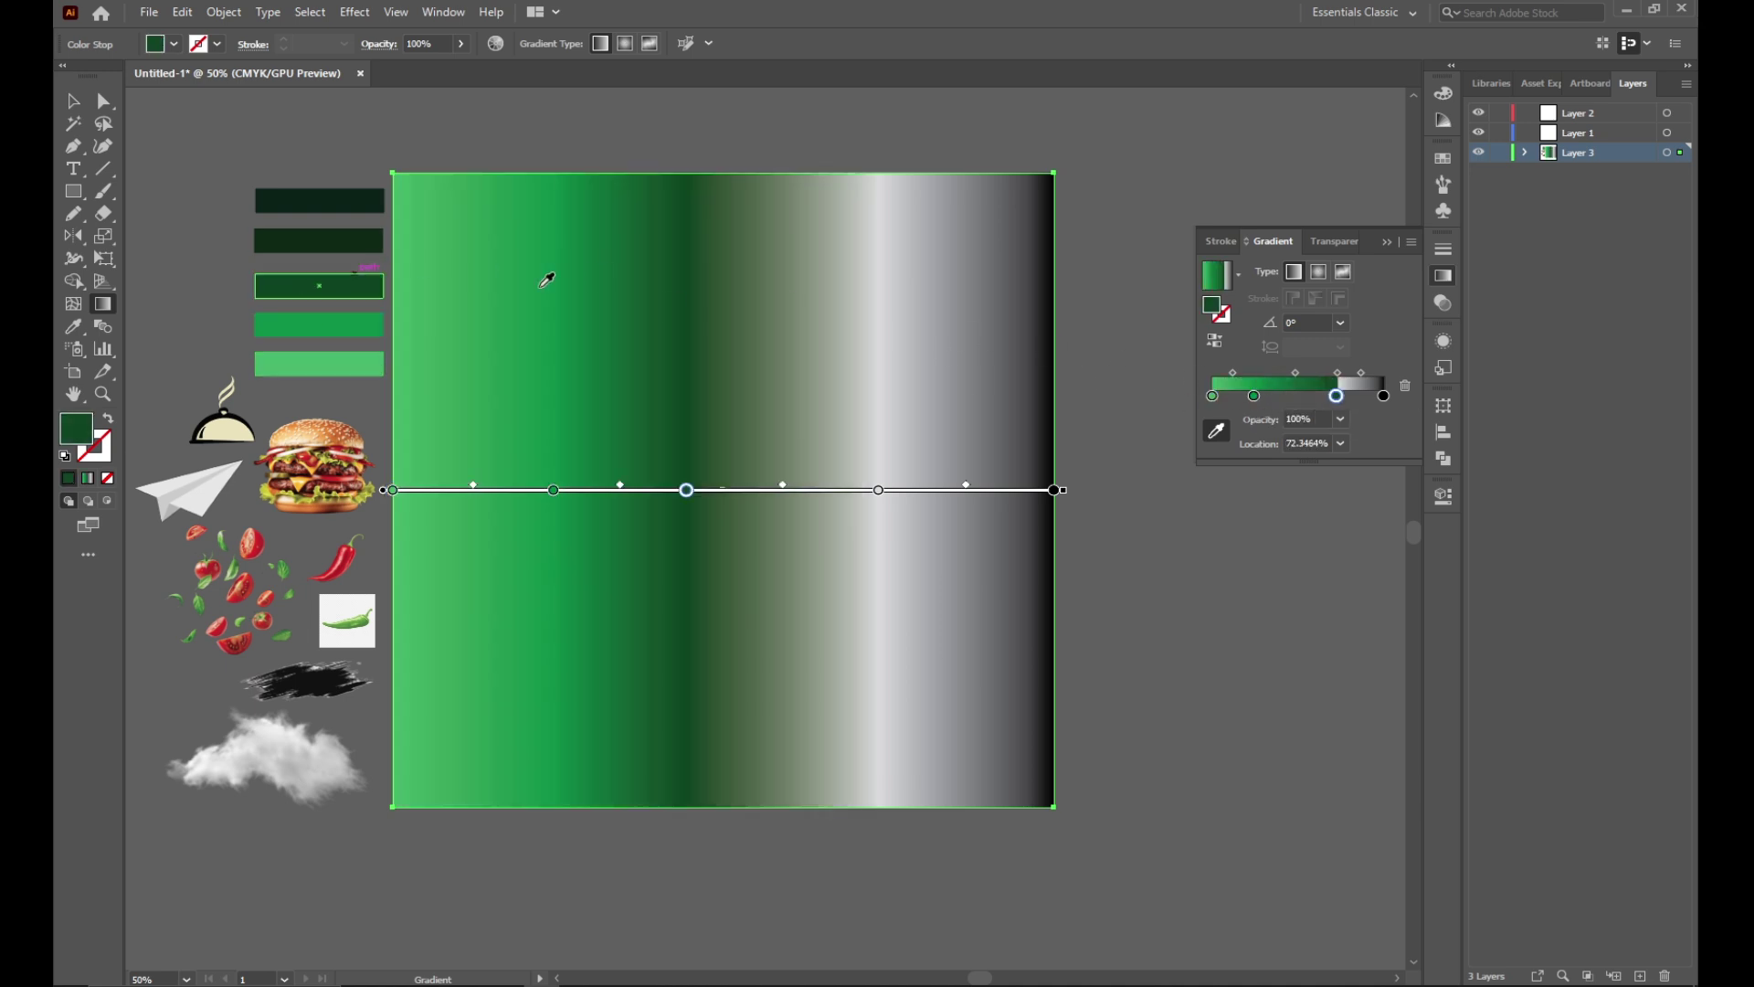
click(372, 234)
click(1383, 396)
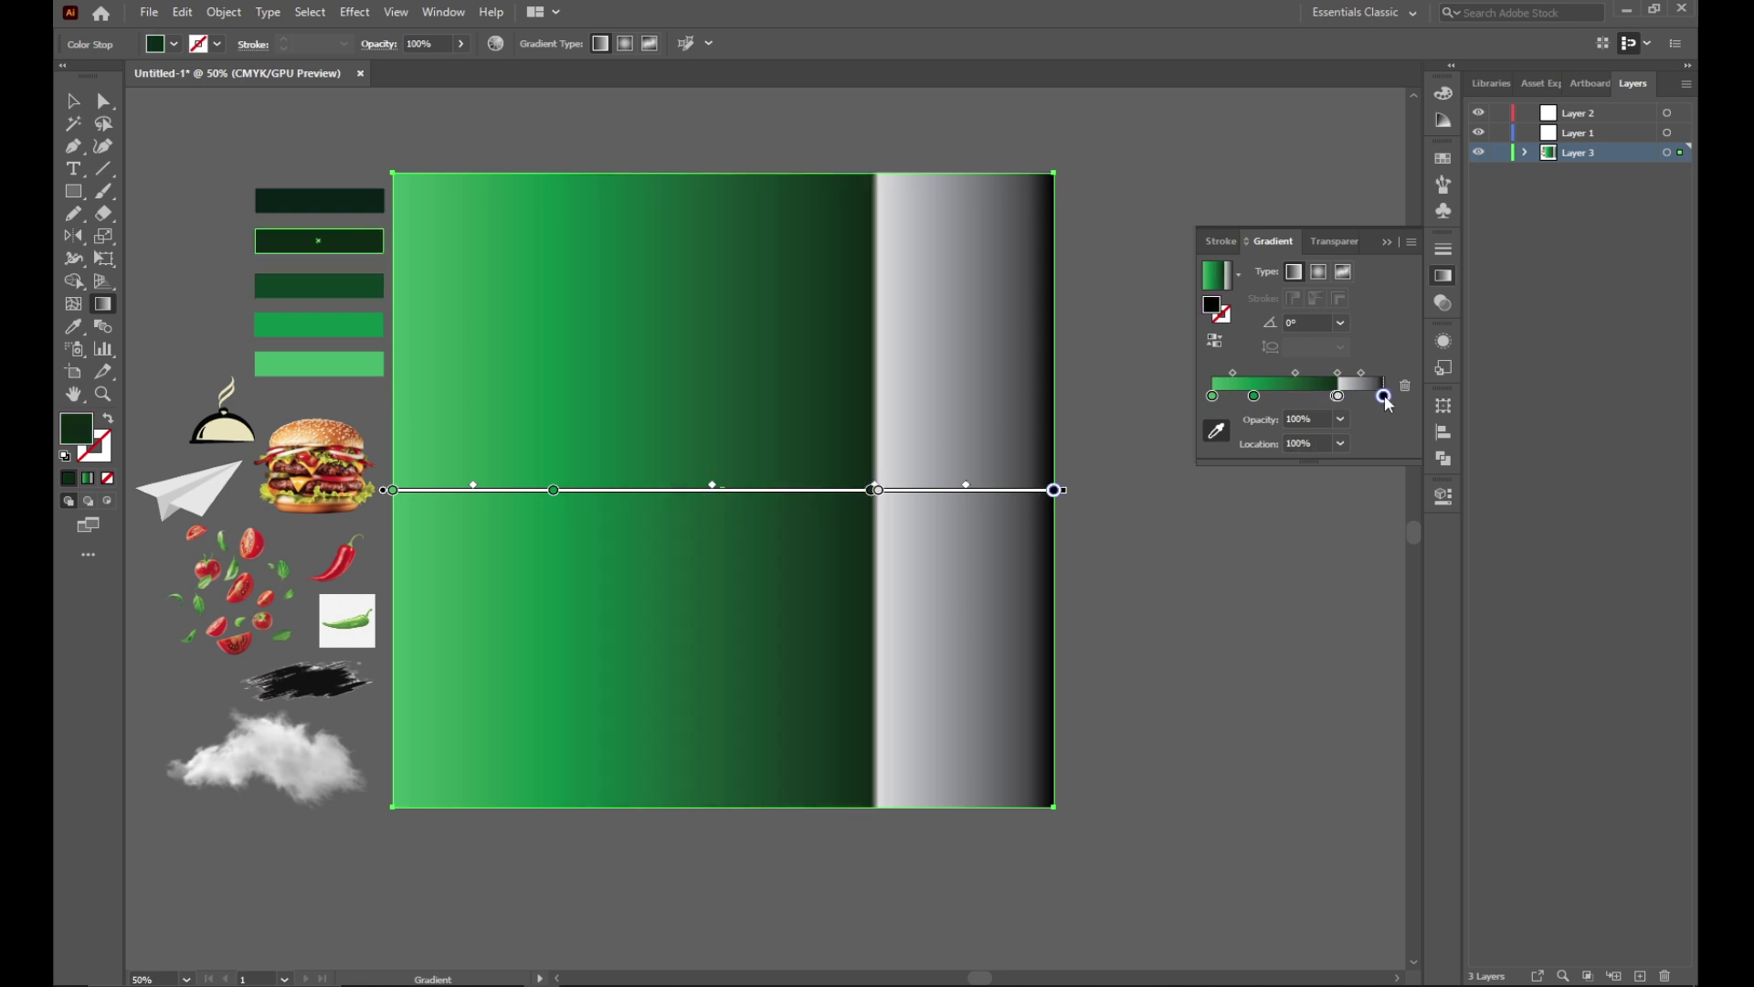
click(319, 198)
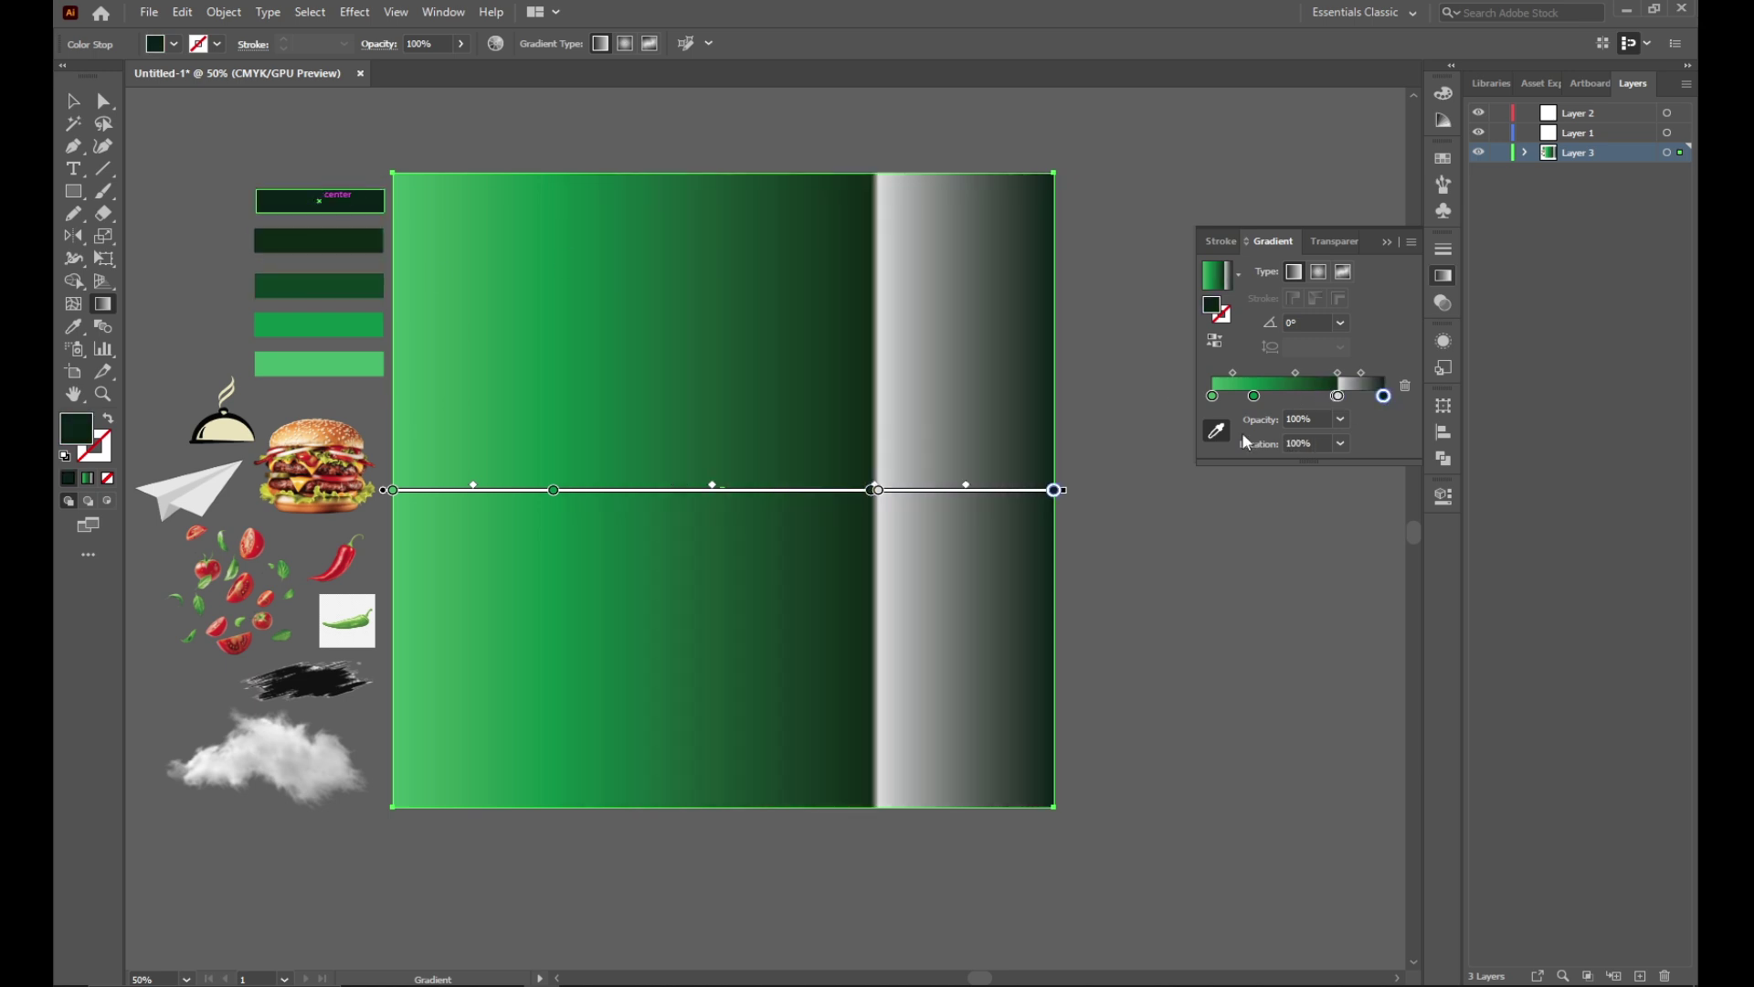
Step: Delete the white stop and shift the midpoints so the green darkens sooner
click(1337, 396)
click(1405, 385)
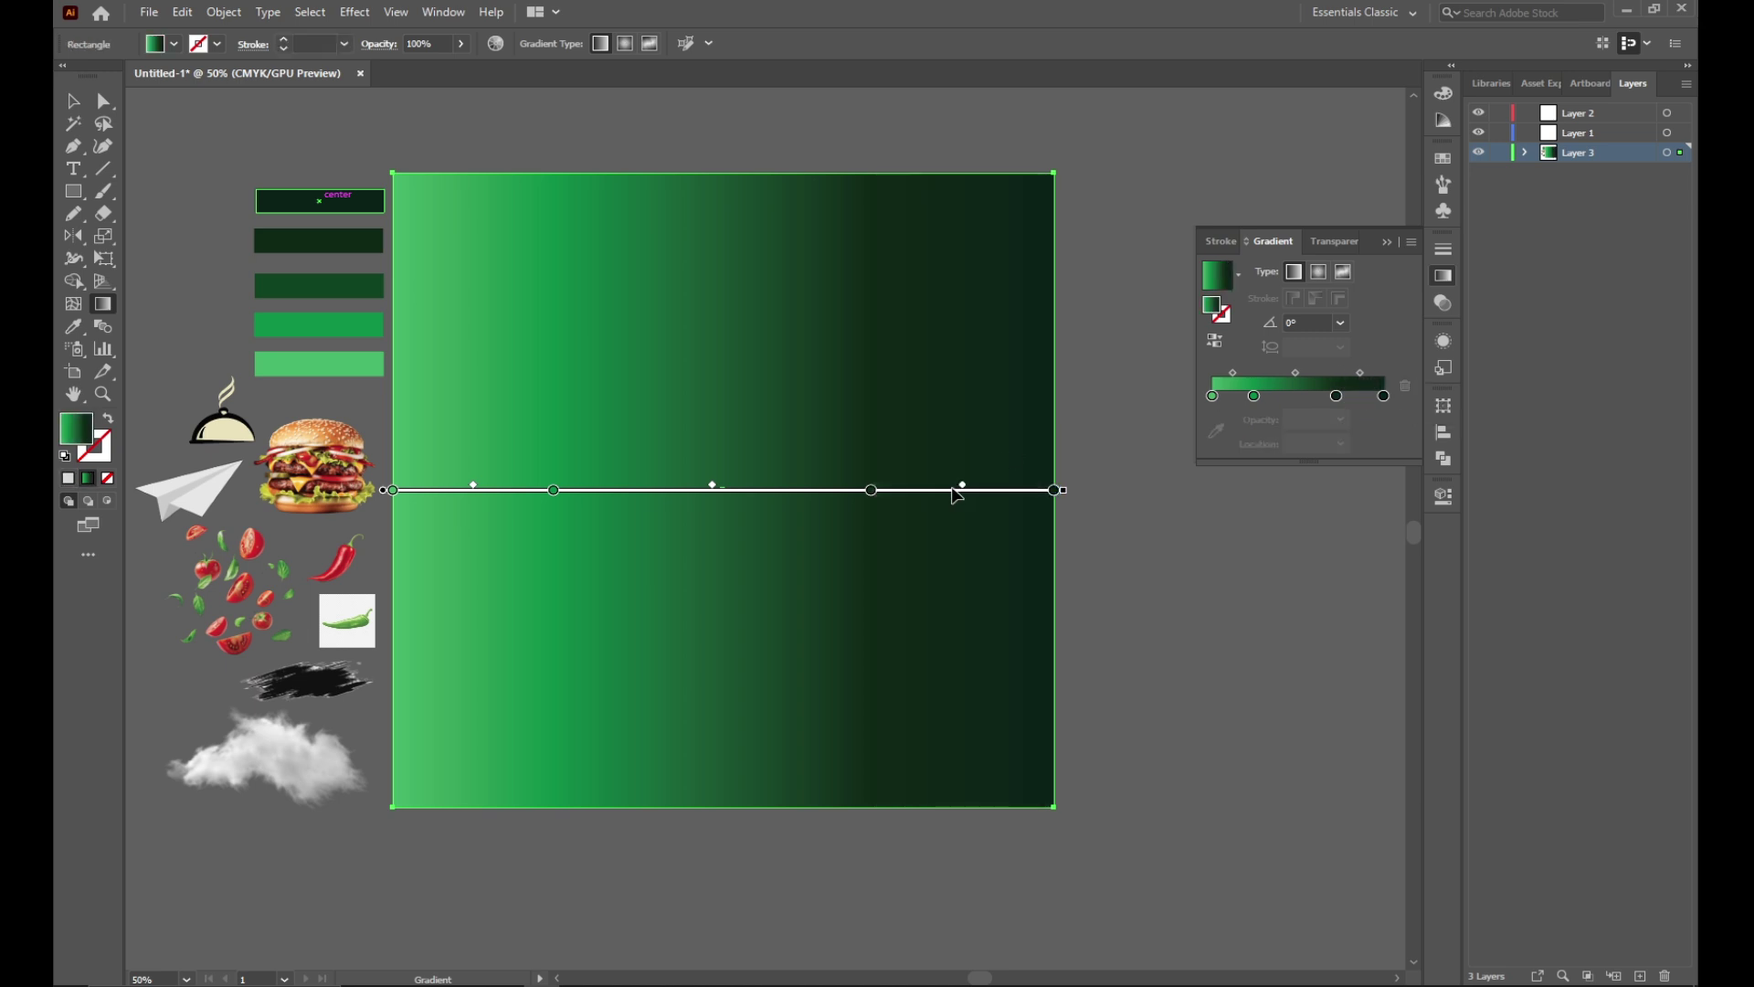
click(872, 490)
drag(712, 485, 658, 485)
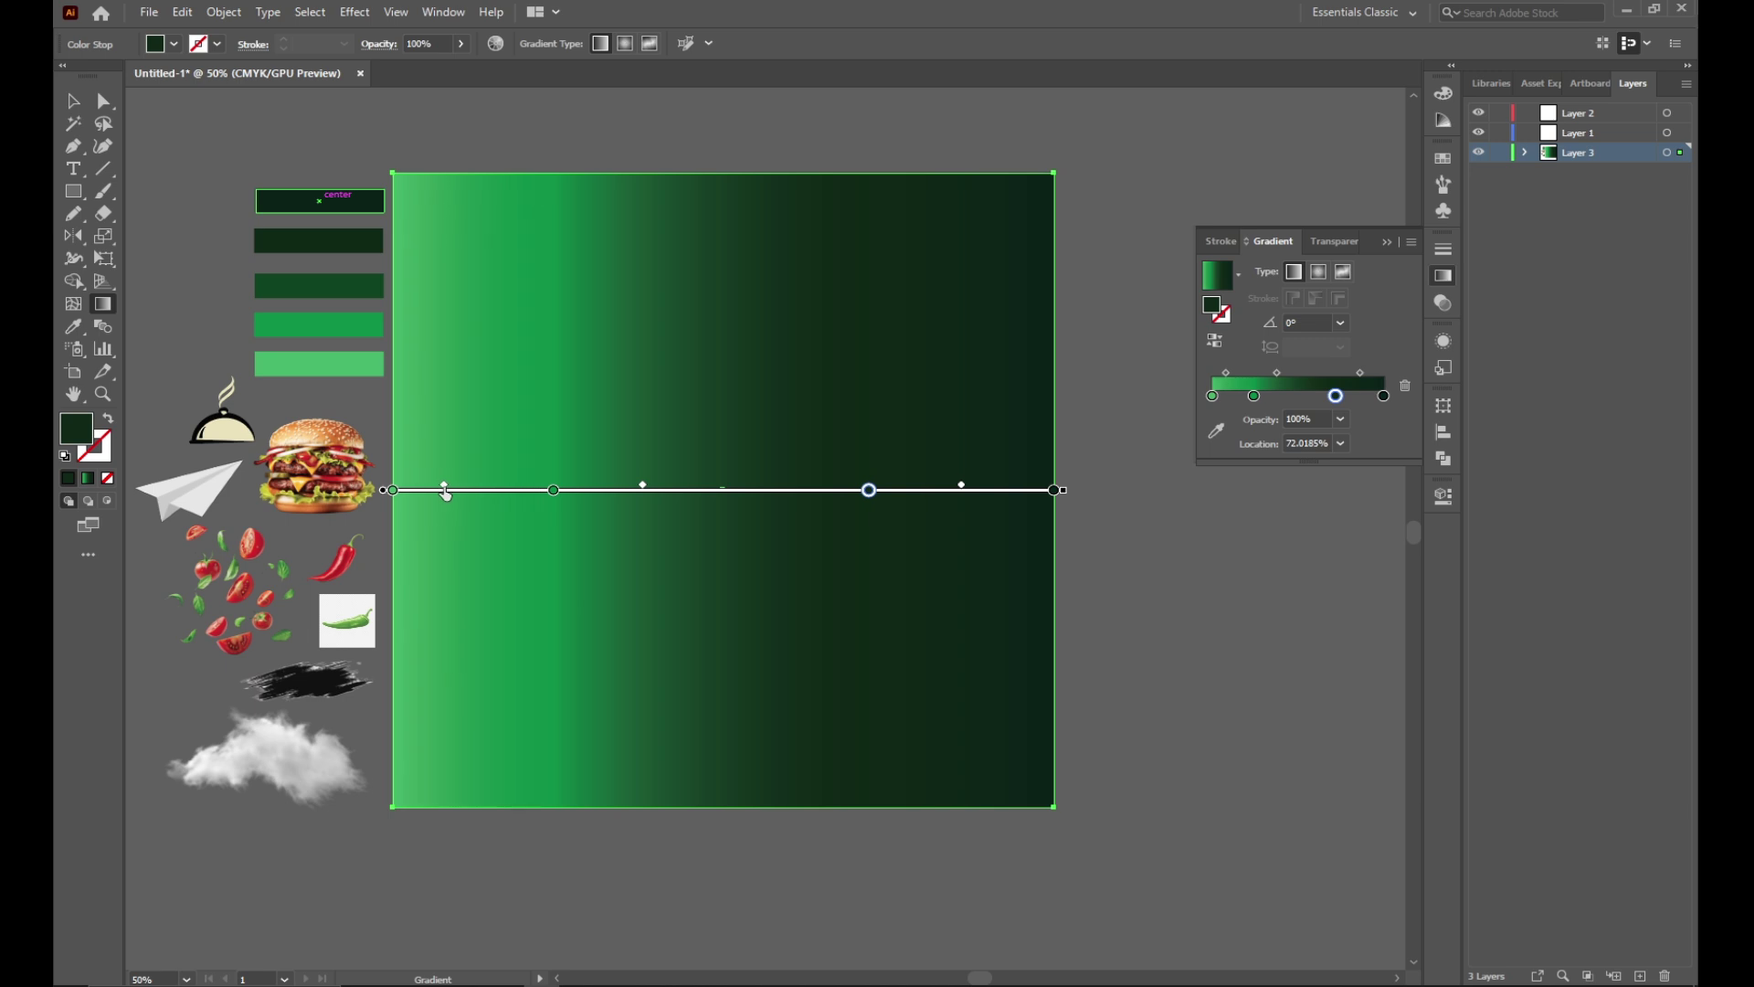
drag(446, 494, 677, 485)
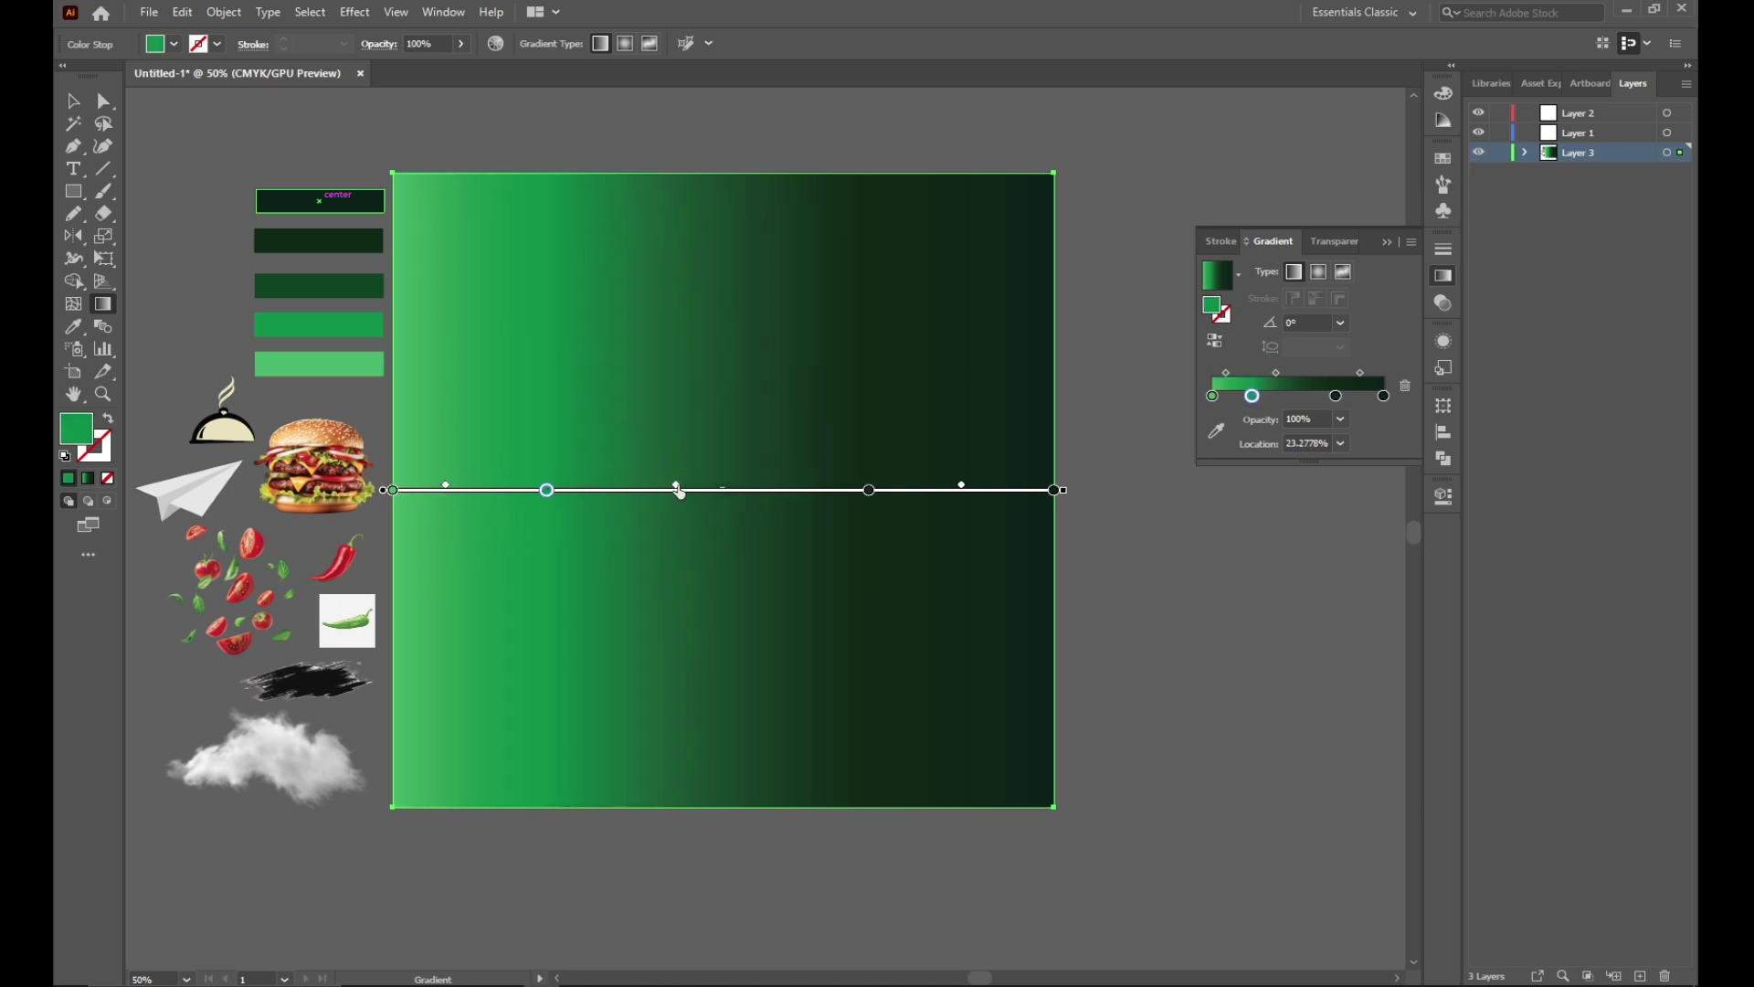
drag(867, 491, 857, 493)
Step: Move the second stop to about 34% and add a mid-green stop at about 61%
drag(1252, 396, 1360, 396)
click(1317, 396)
click(1216, 431)
click(291, 283)
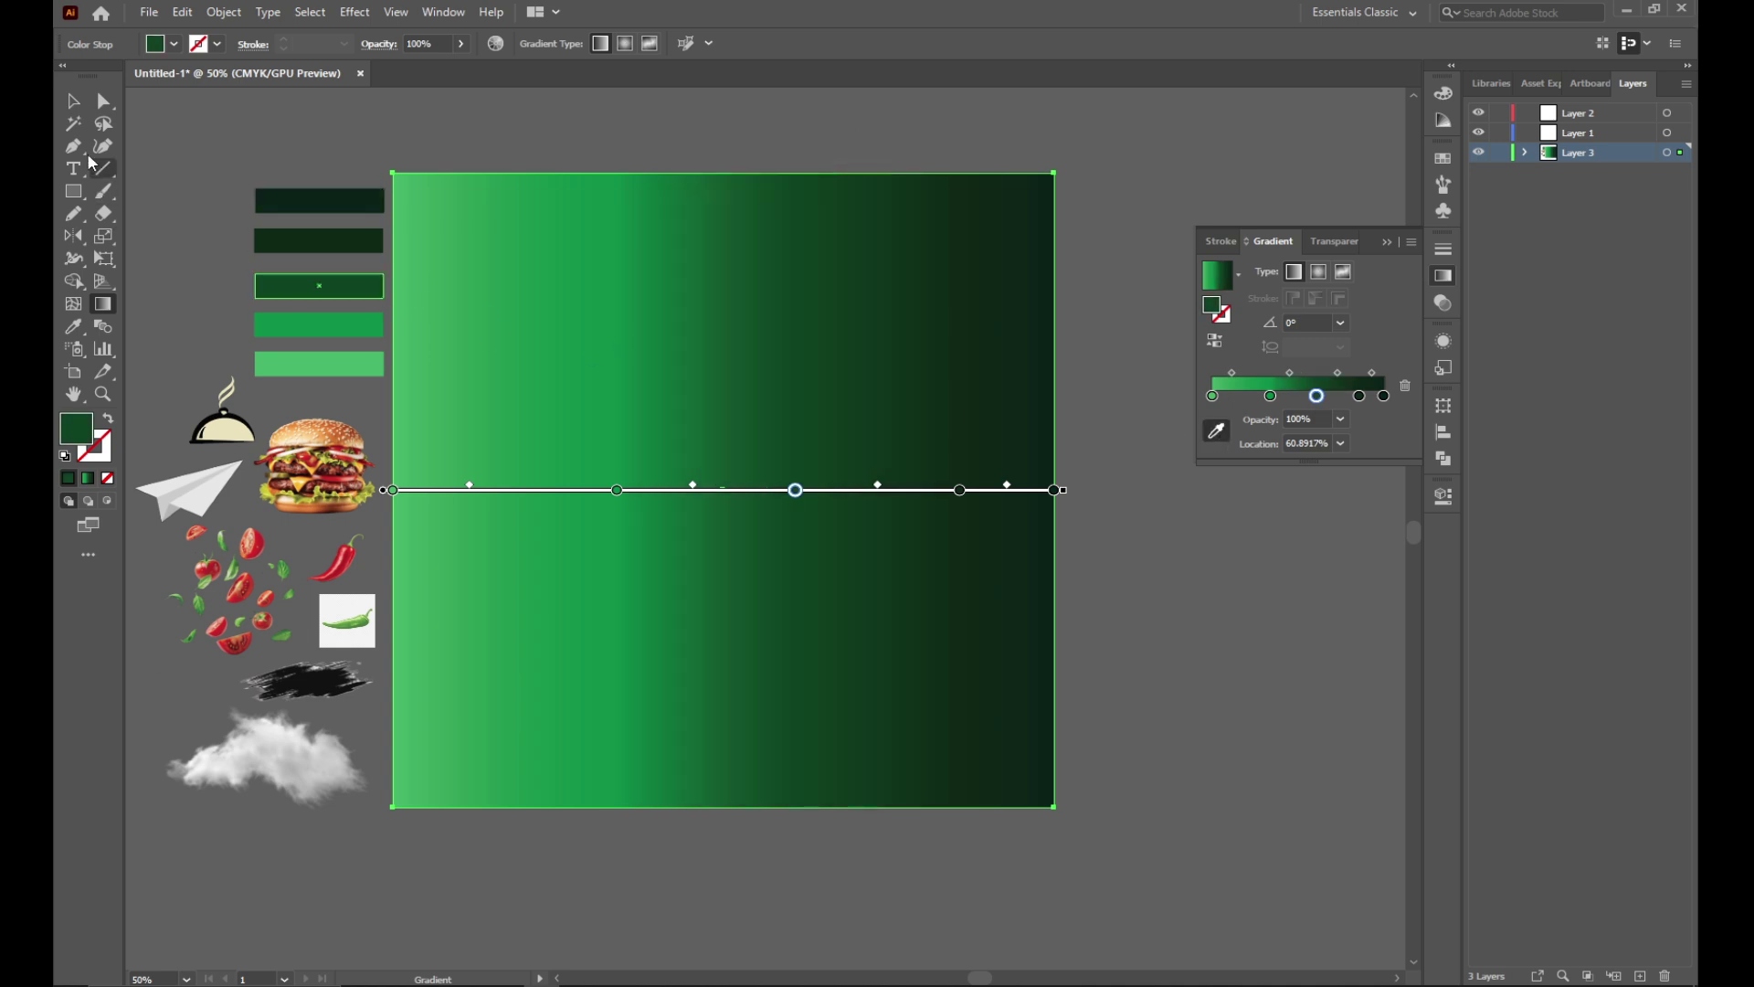
Step: Switch the gradient to Radial and adjust its radius and a stop to about 31%
key(v)
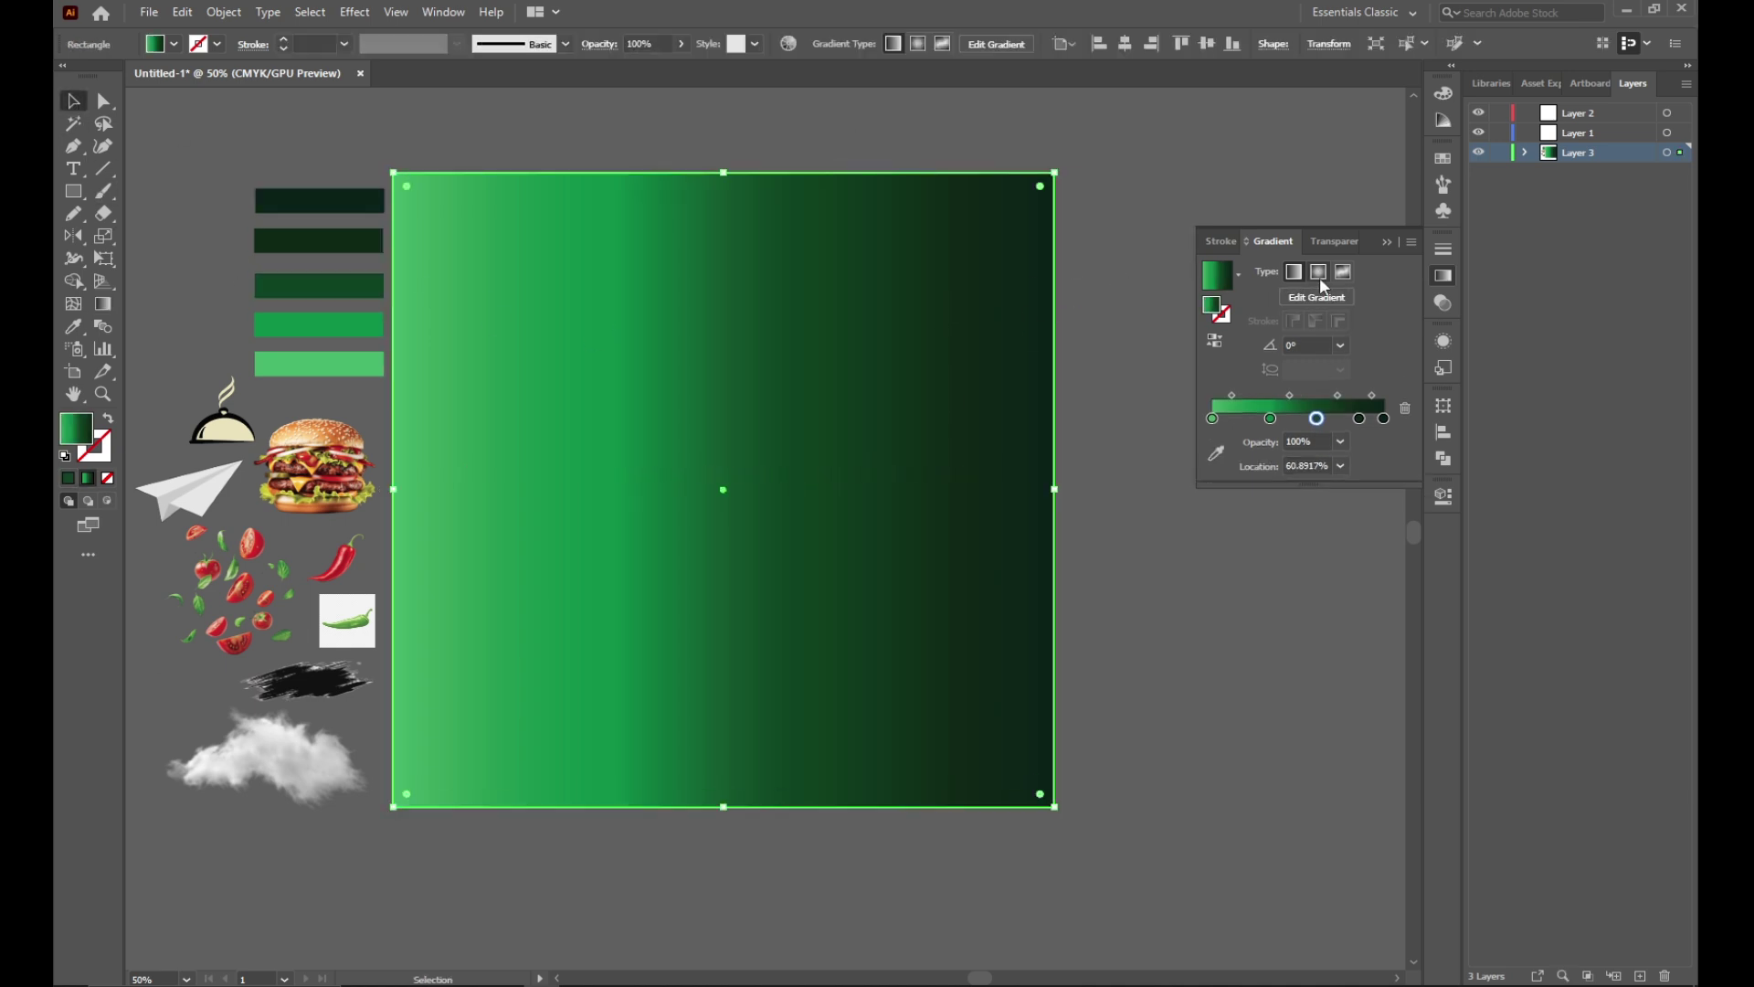
click(1319, 274)
click(1323, 298)
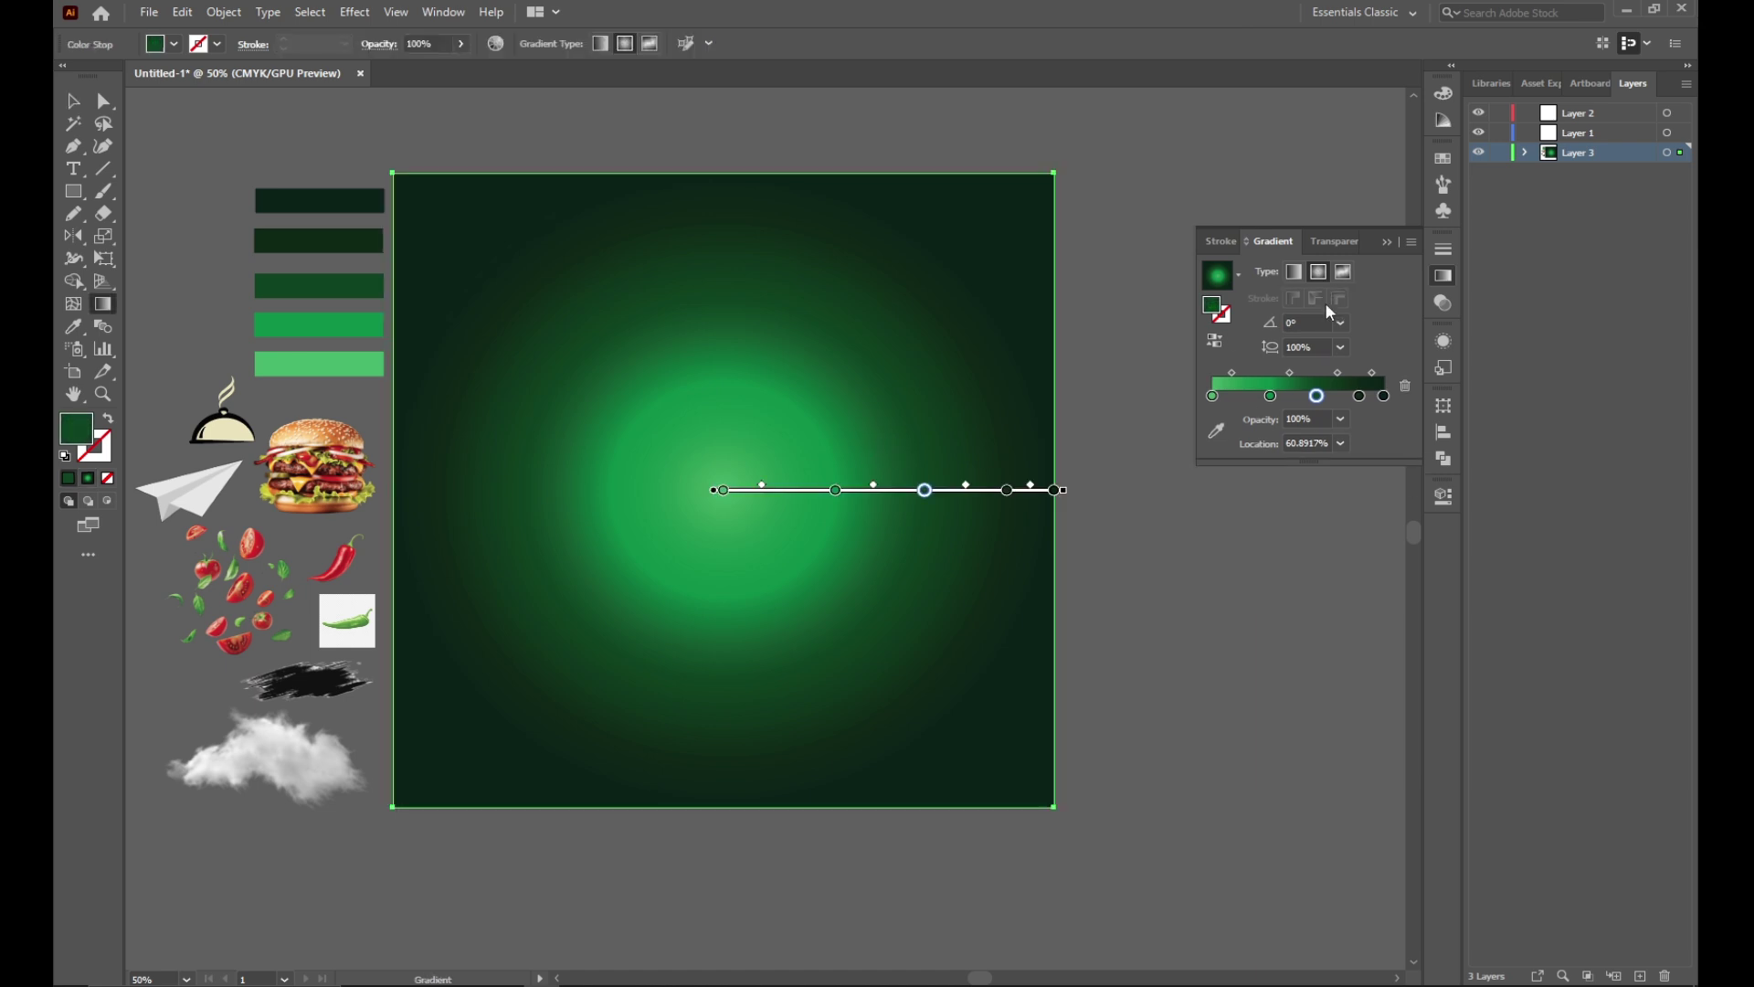
drag(1062, 492, 1046, 479)
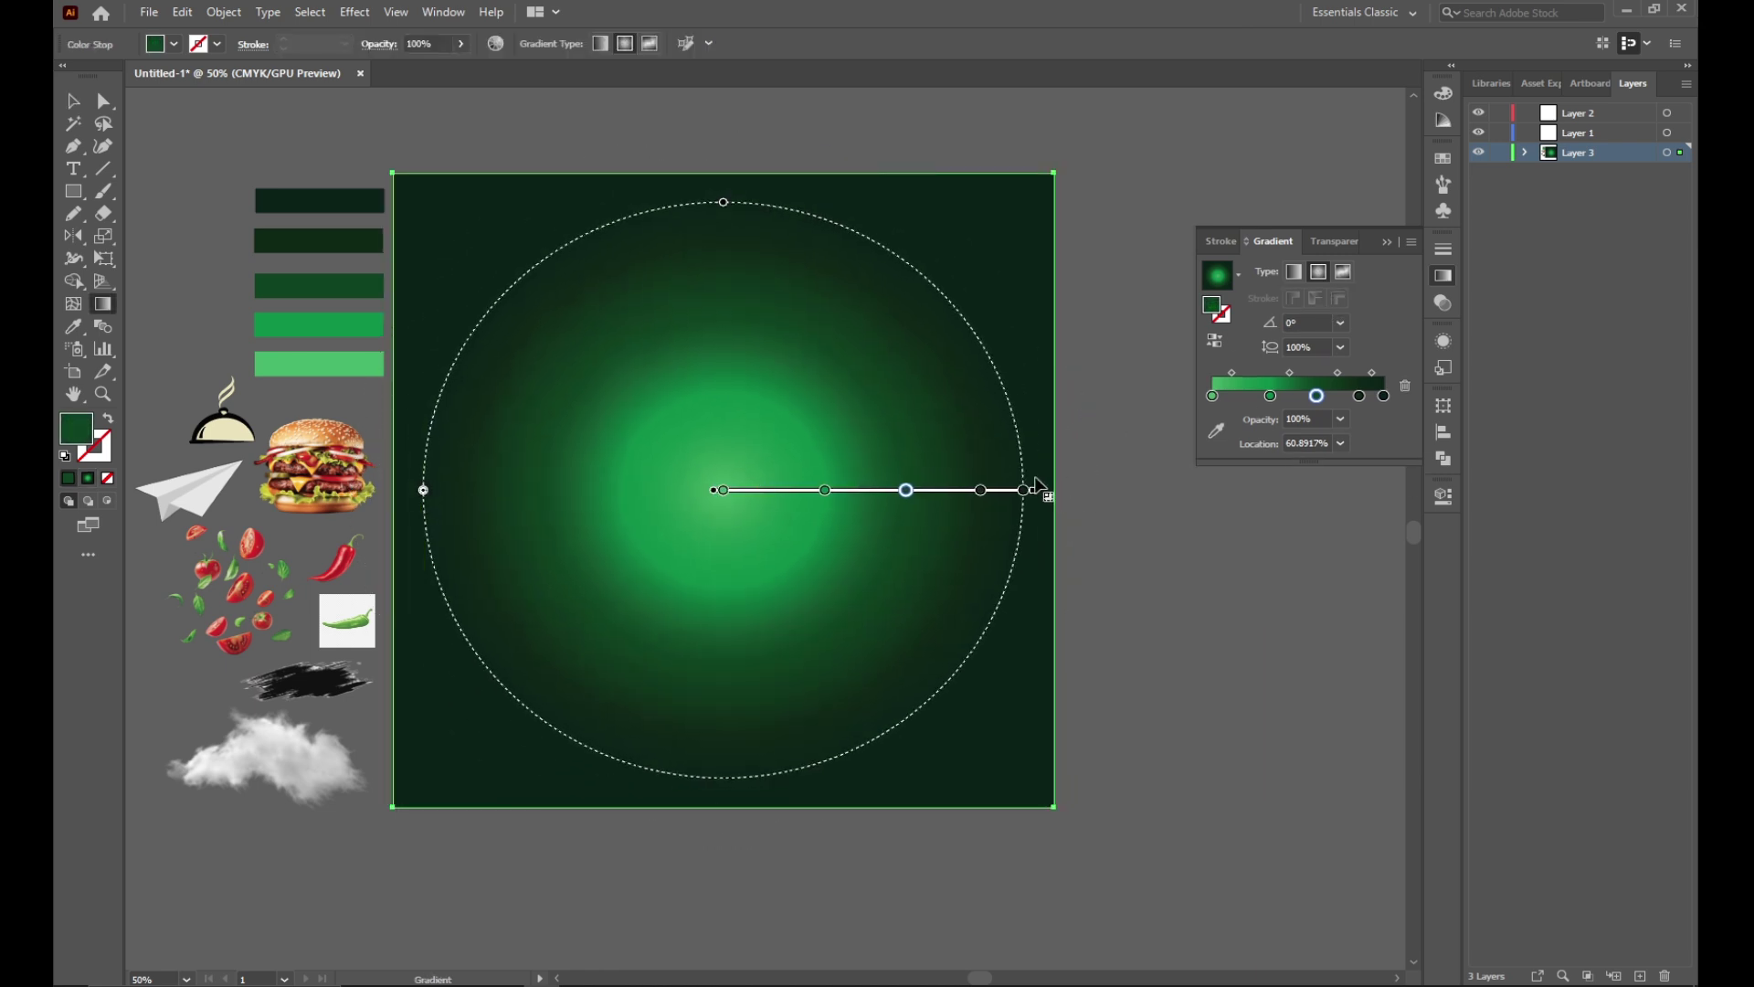
drag(827, 491, 820, 491)
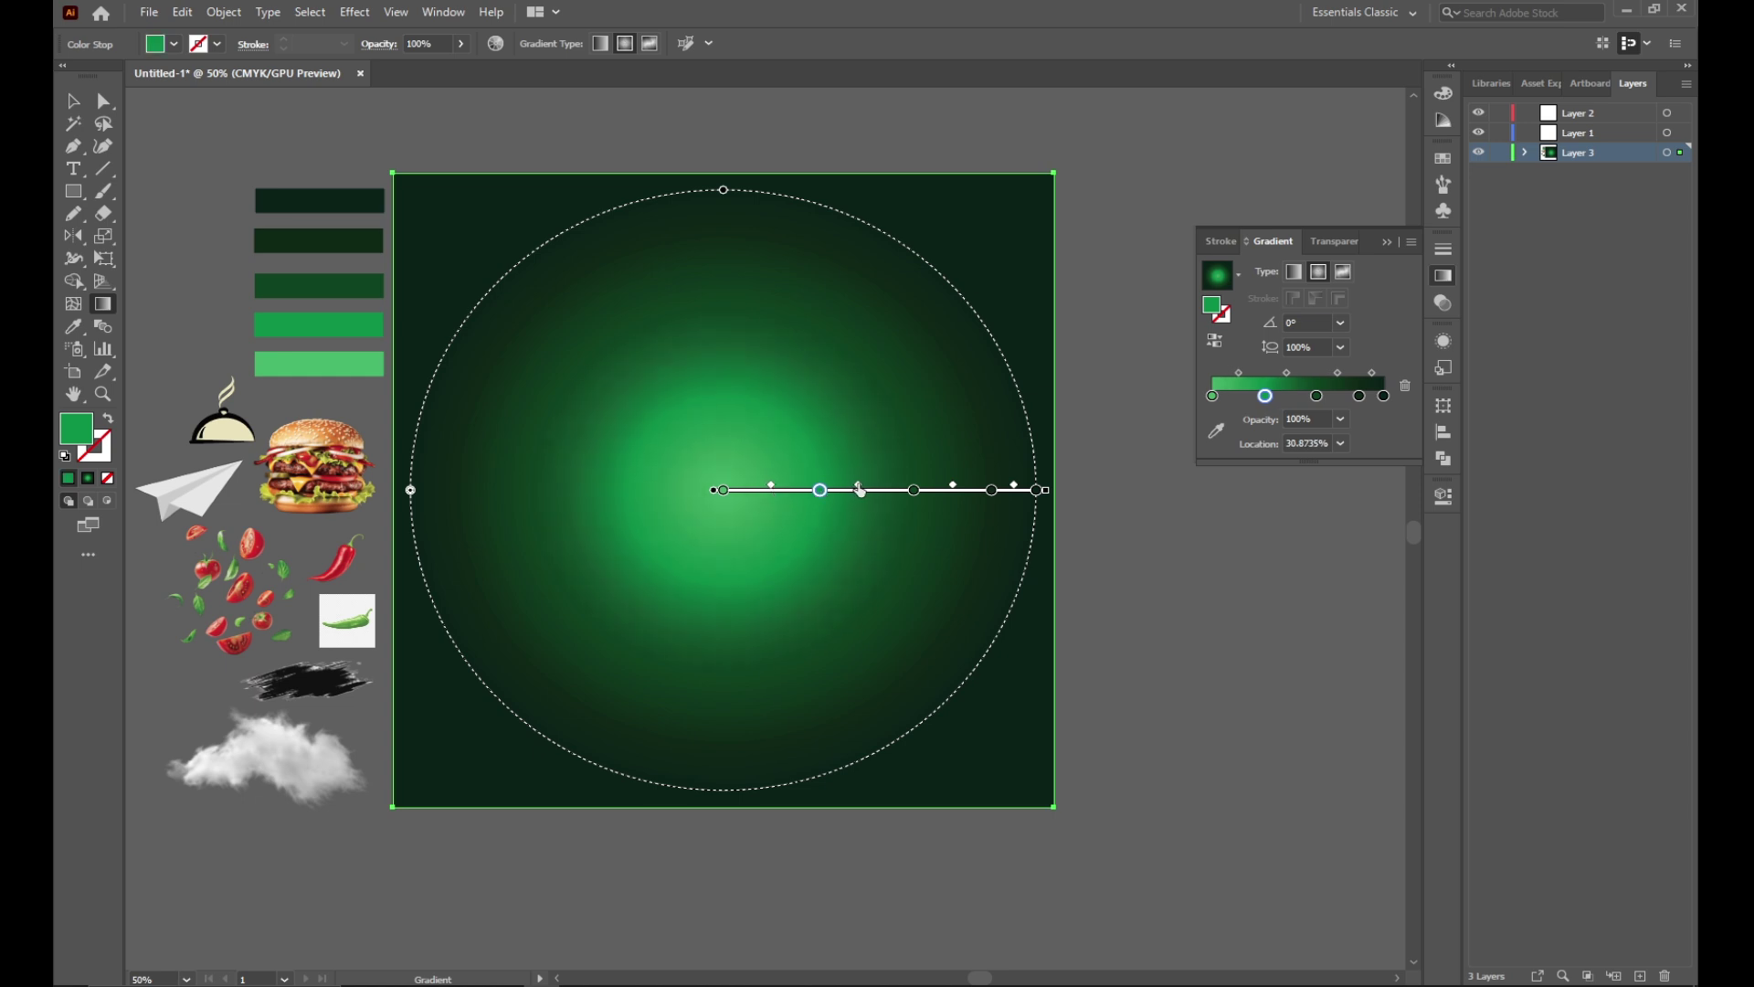
Step: Move the radial glow's centre up toward the top and widen its radius slightly
drag(860, 490, 871, 320)
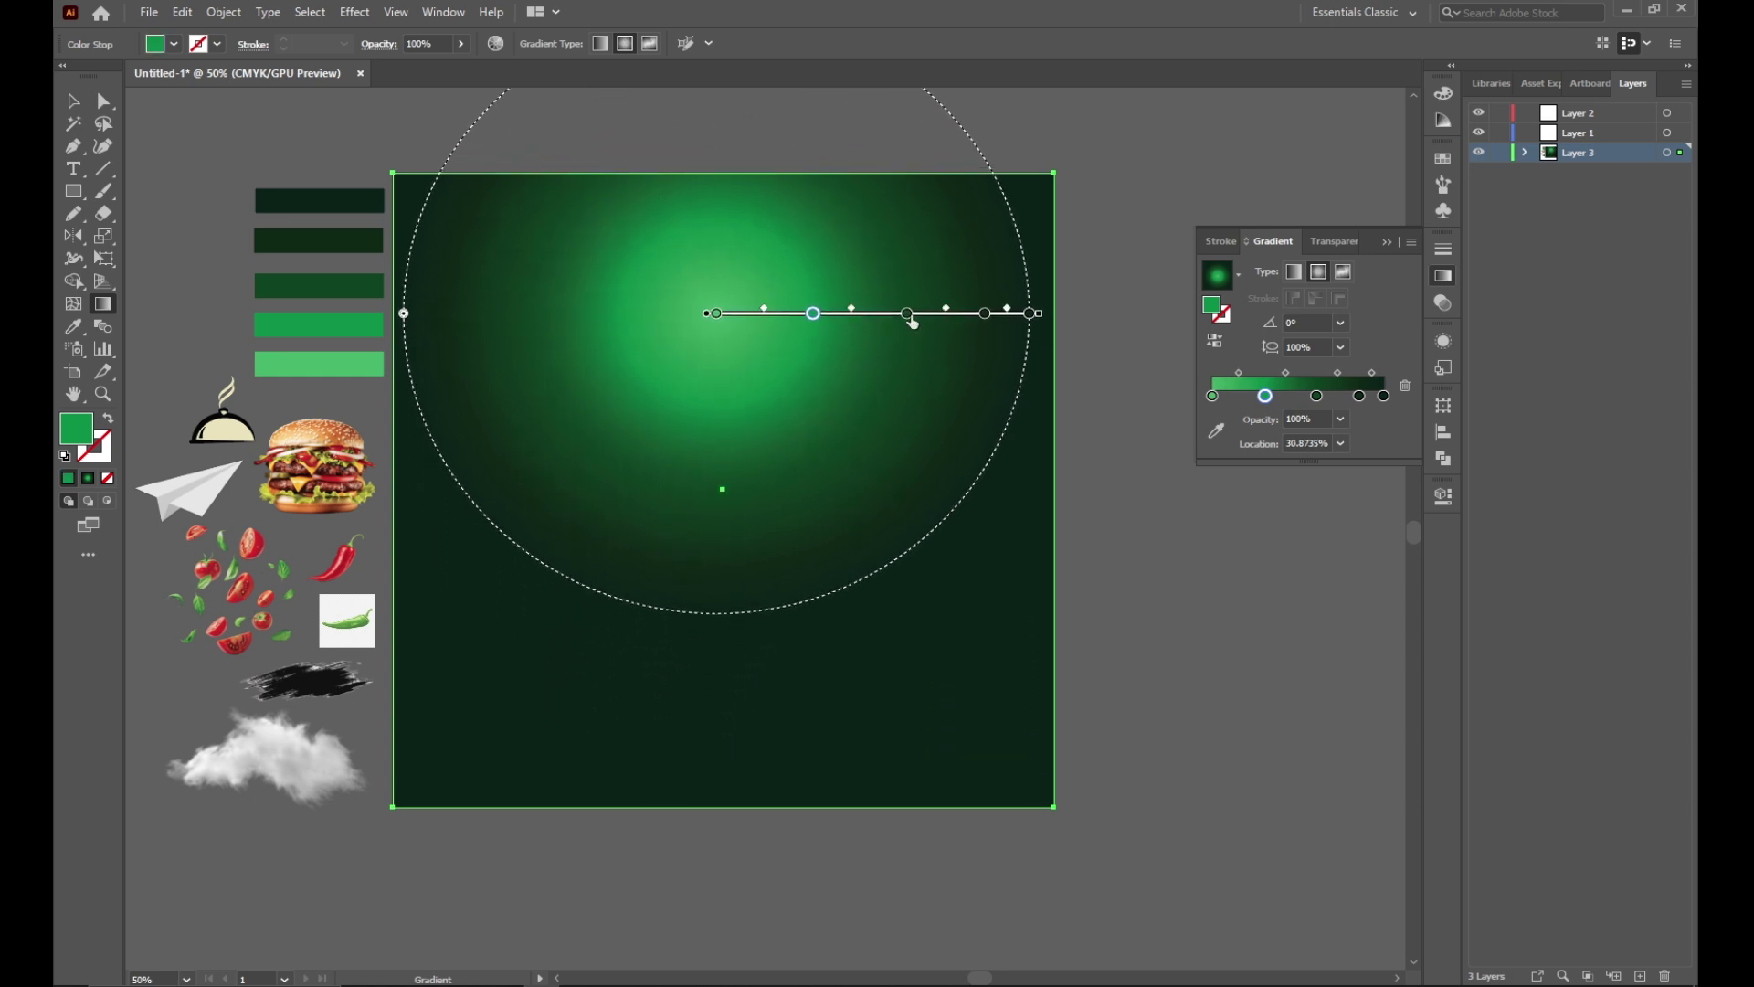
click(983, 314)
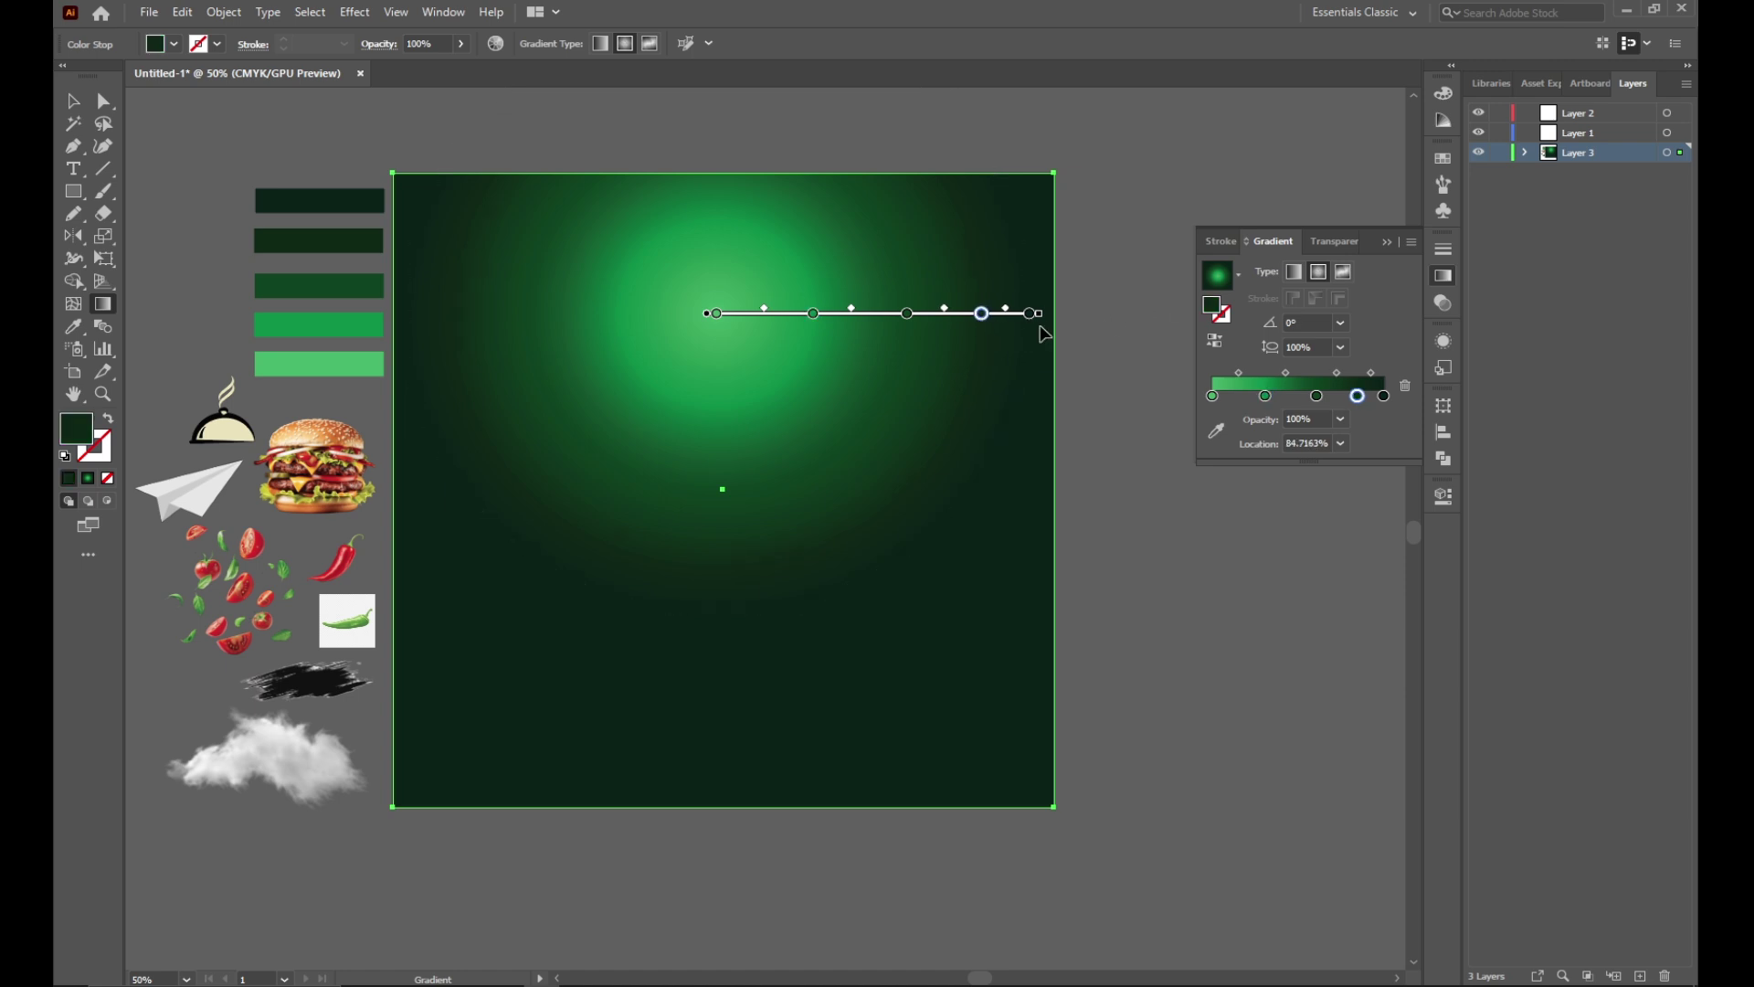
drag(1042, 314, 1057, 315)
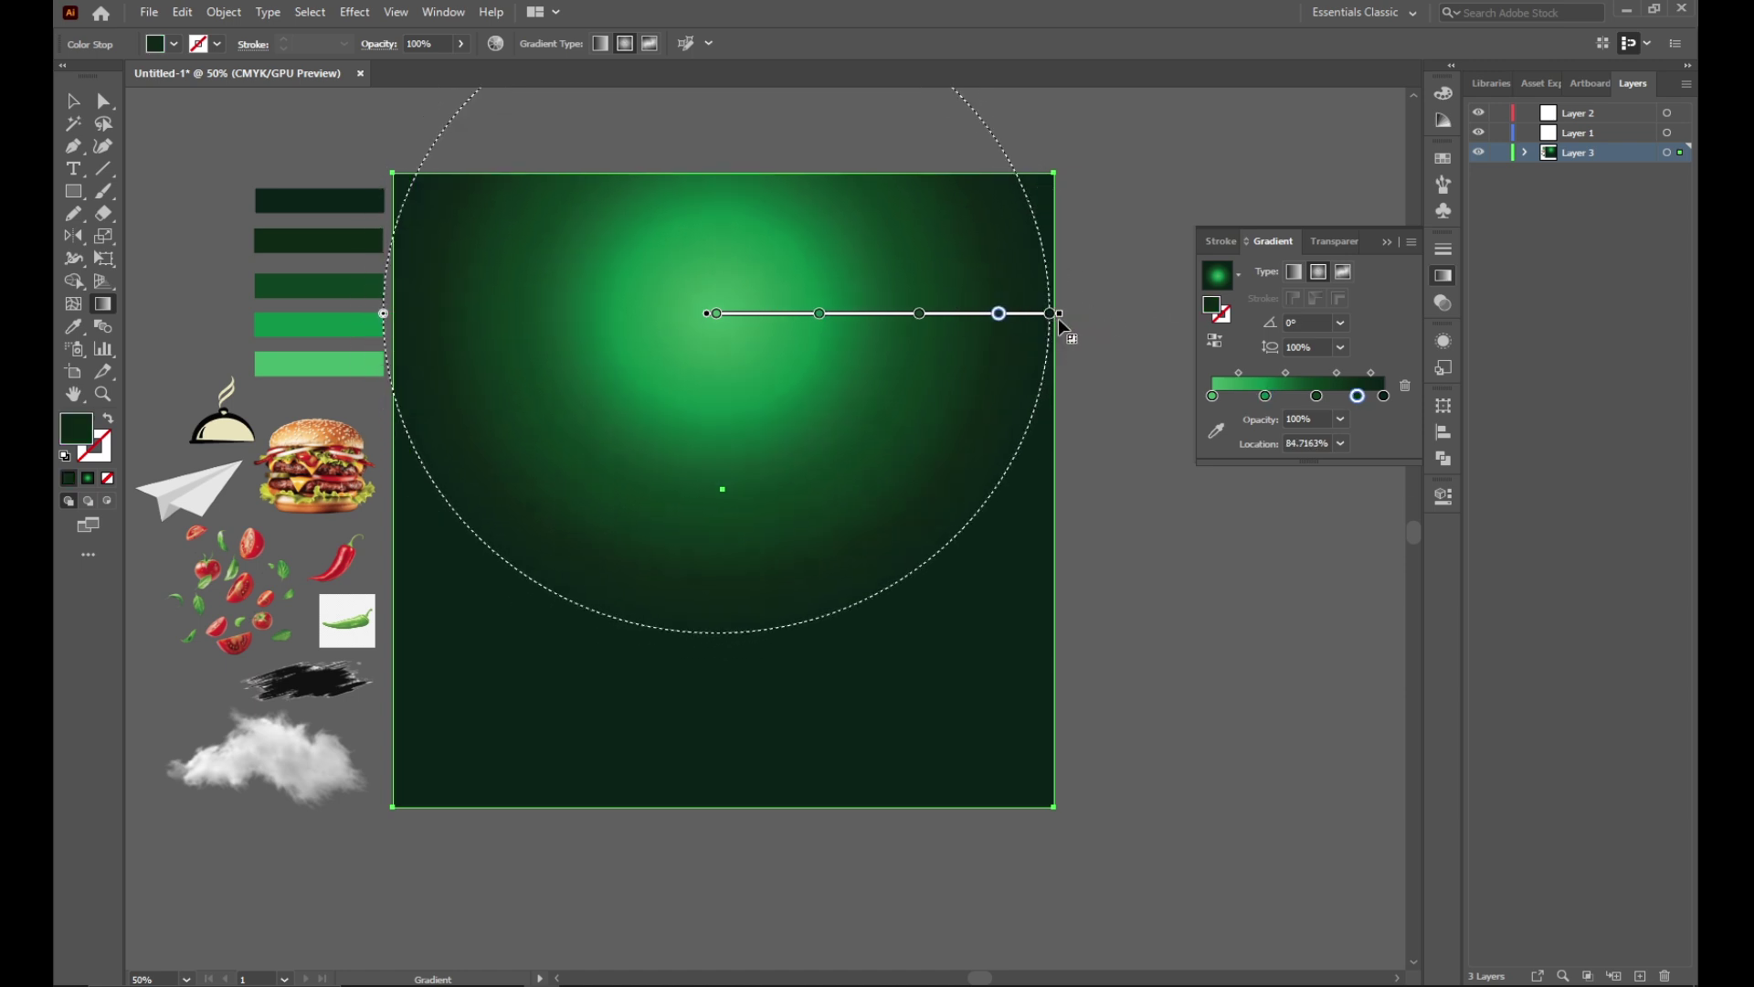
key(v)
click(1217, 173)
Step: Make Layer 1 active, close the Gradient panel, and try moving the tomatoes image (undone)
scroll(1195, 563, up, 3)
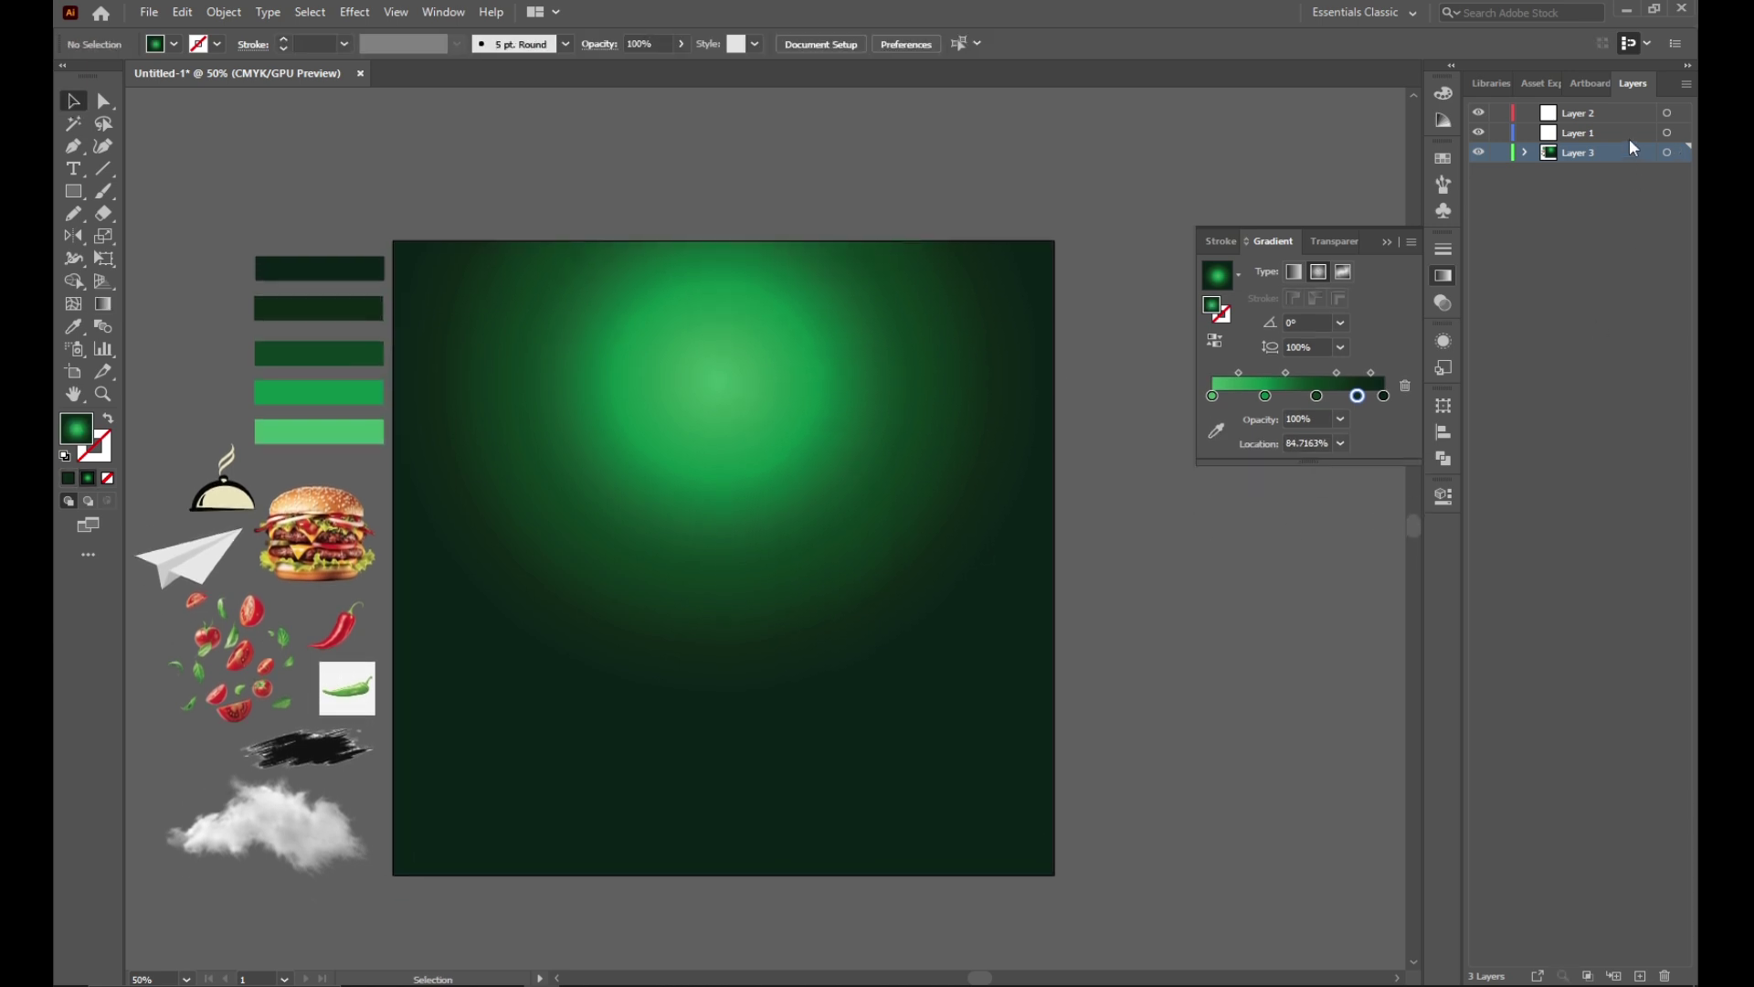
click(1618, 133)
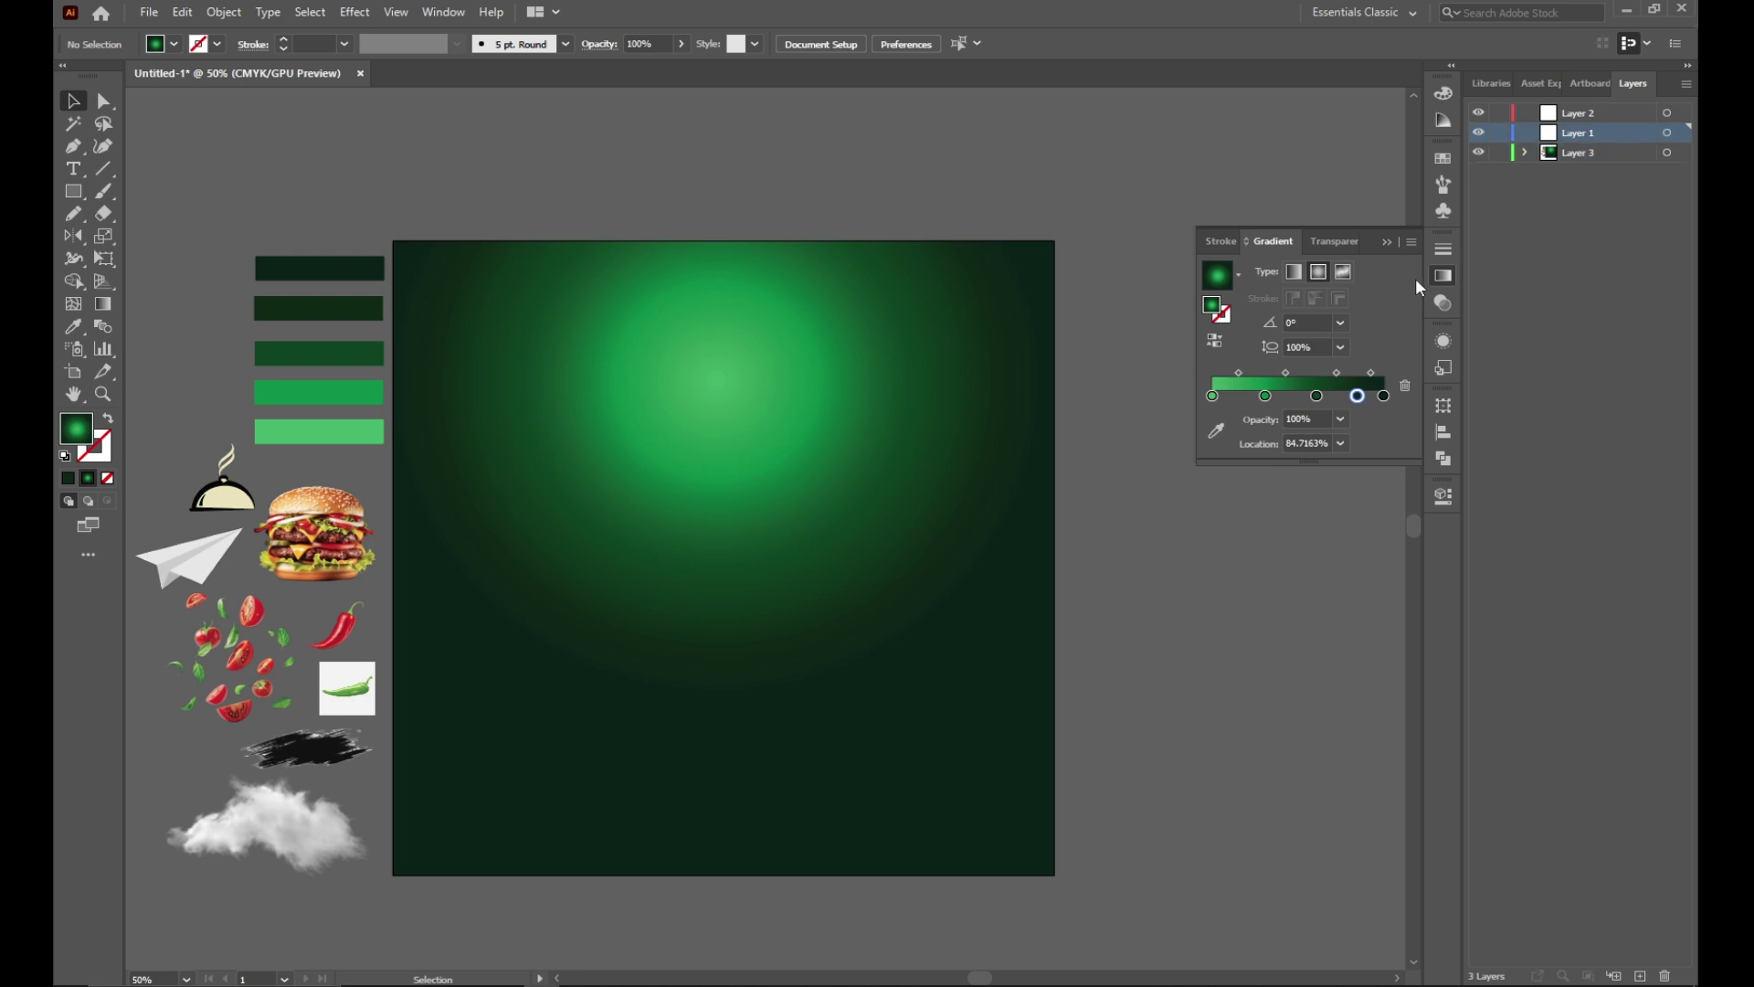
click(1385, 242)
click(191, 634)
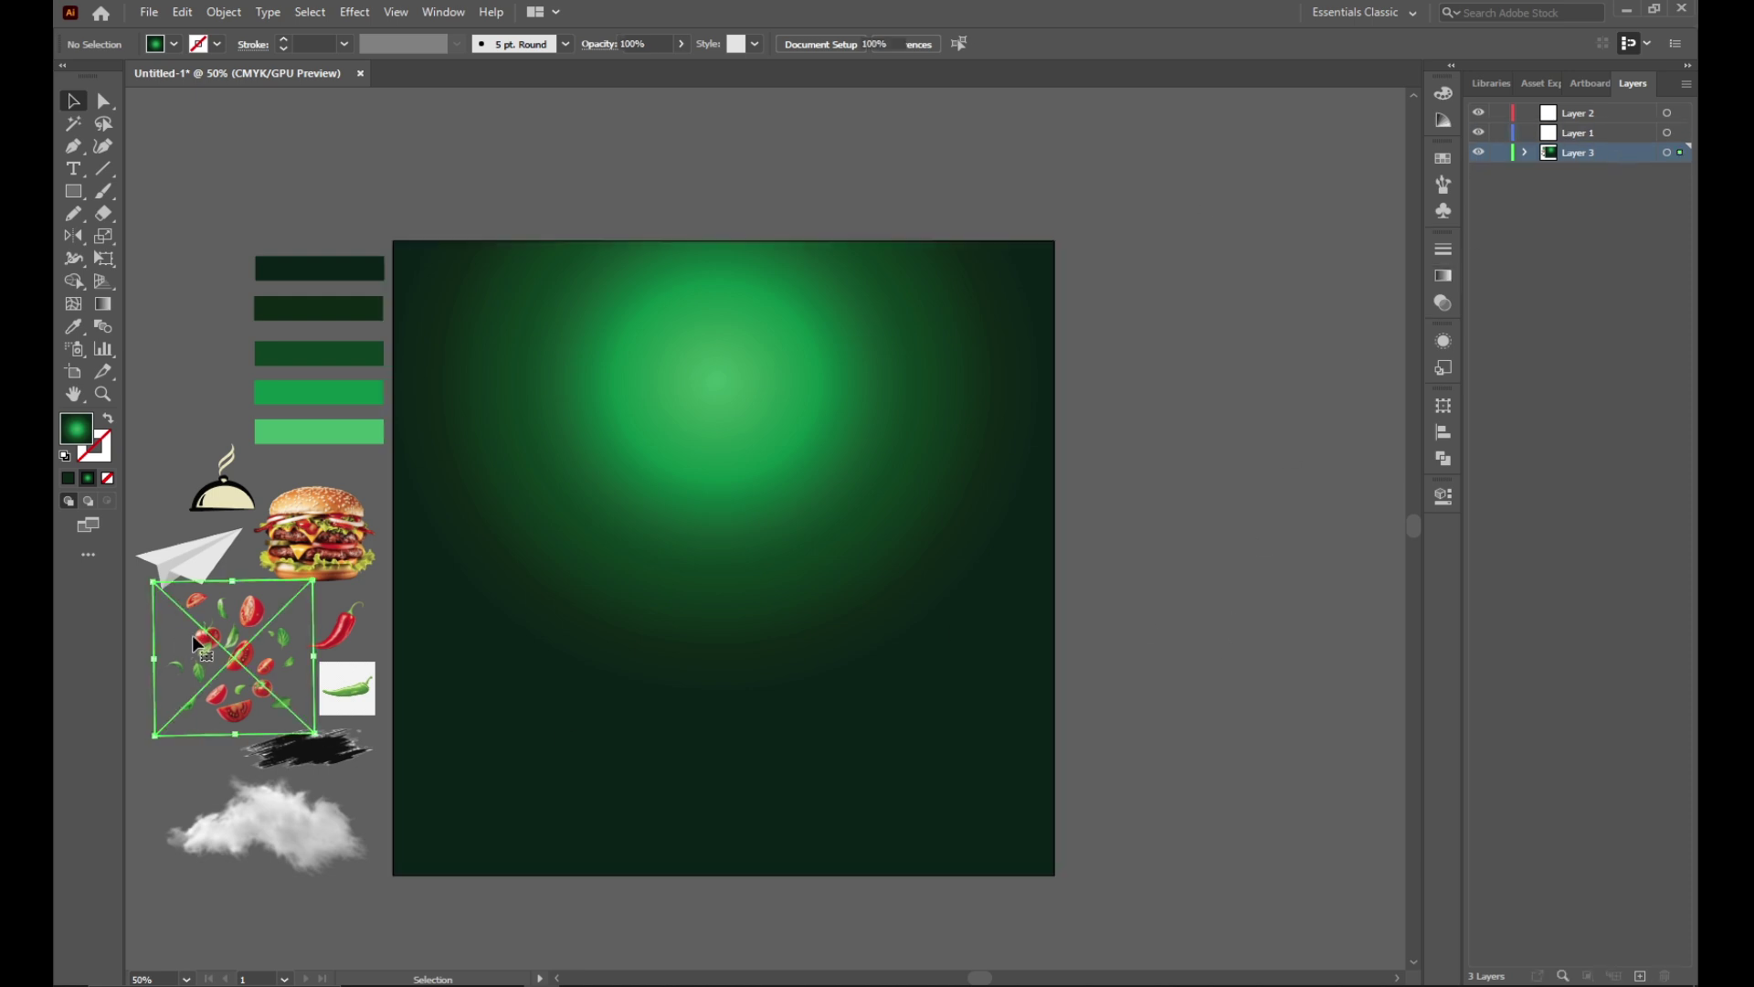
drag(214, 637, 457, 302)
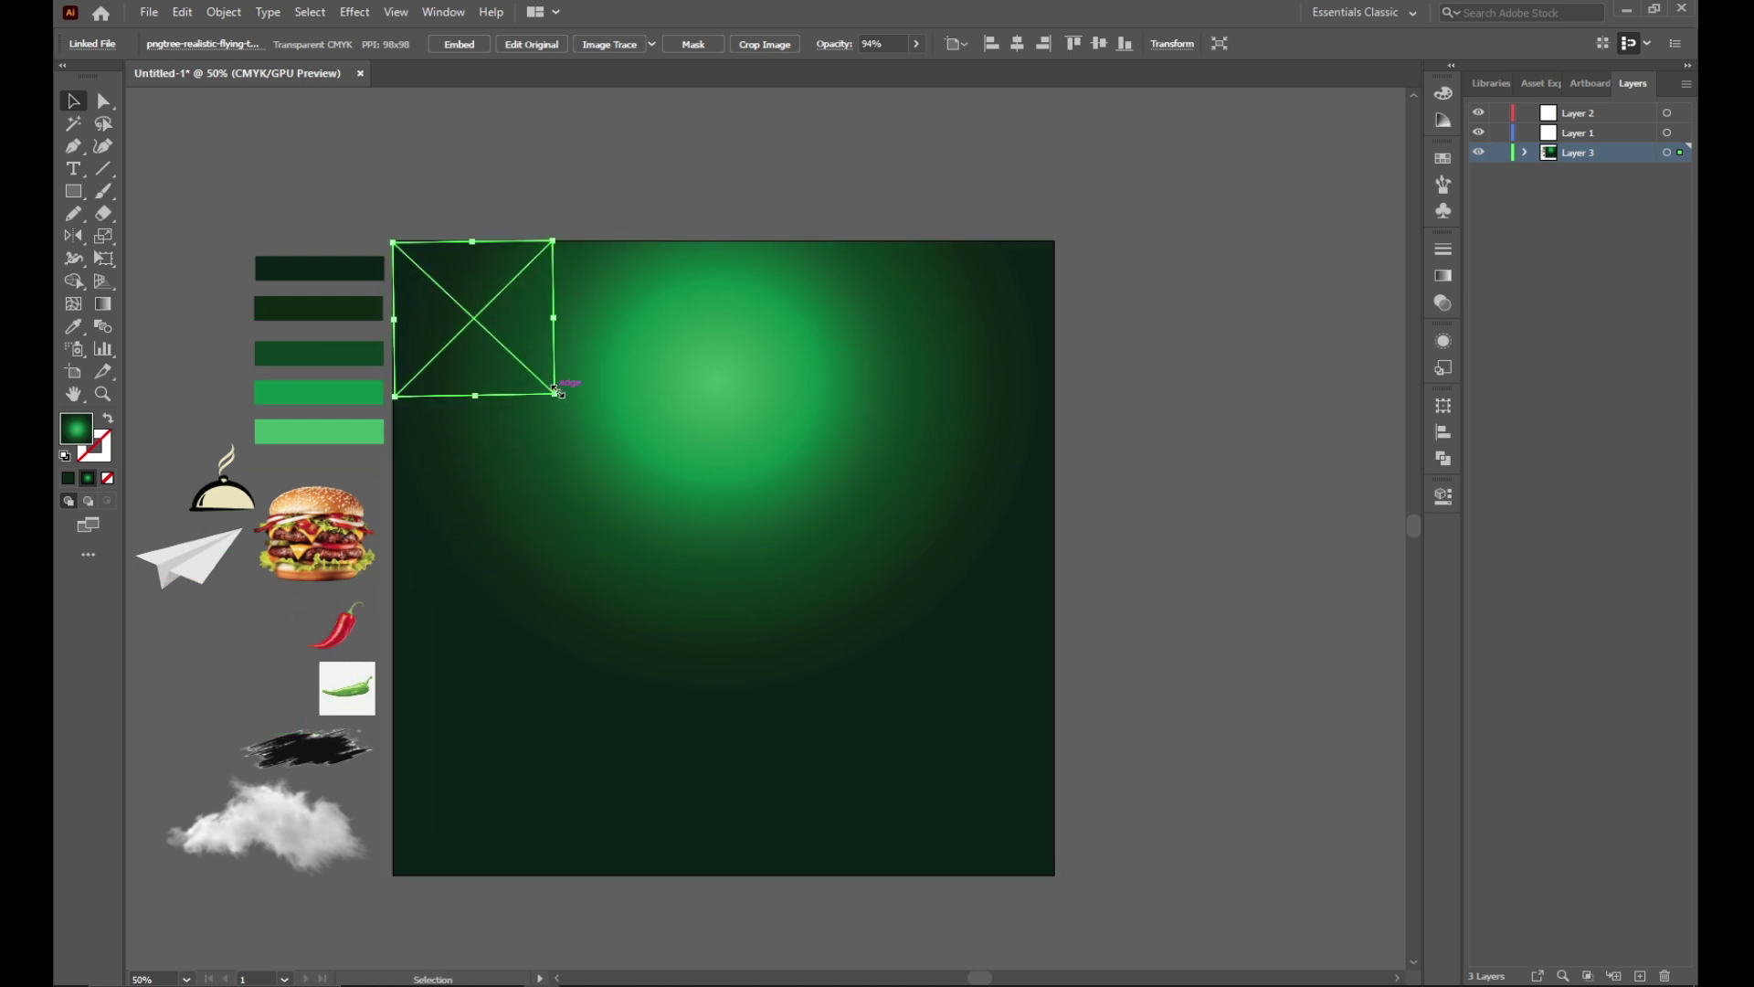
key(ctrl+z)
key(ctrl+z)
drag(501, 314, 584, 350)
key(ctrl+z)
Step: Send the background rectangle to the back and bring the tomatoes image to the artboard's top-left
click(1175, 371)
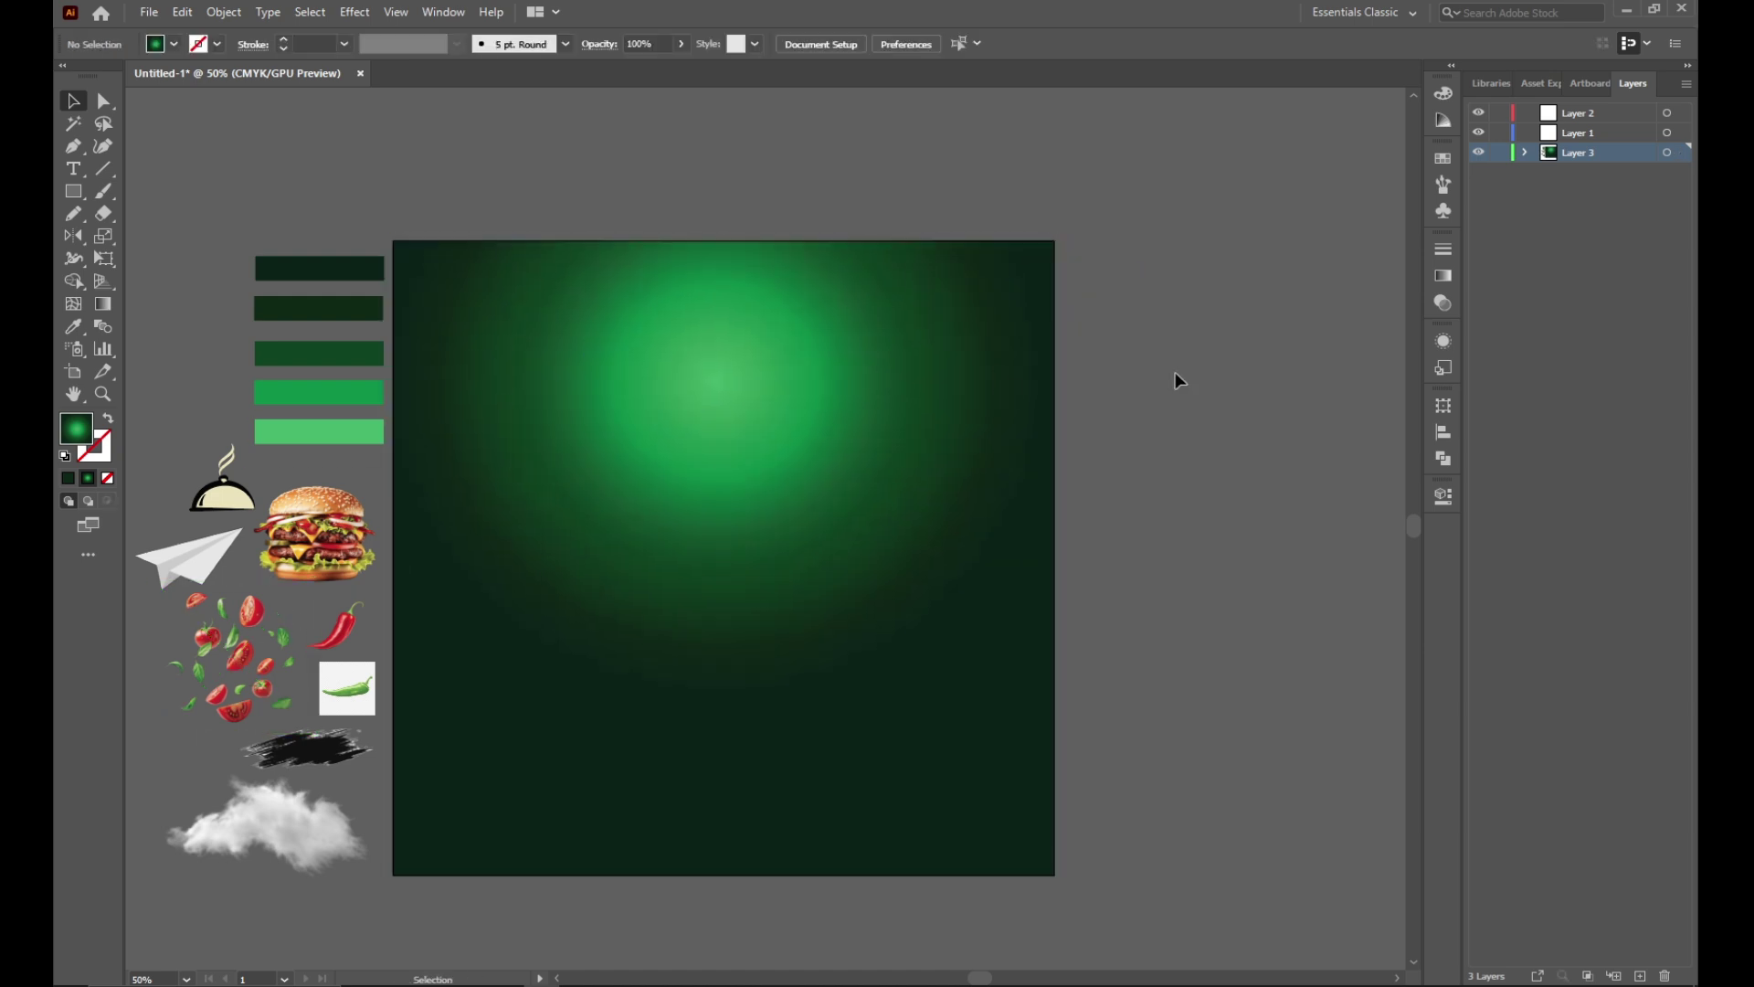
right_click(837, 528)
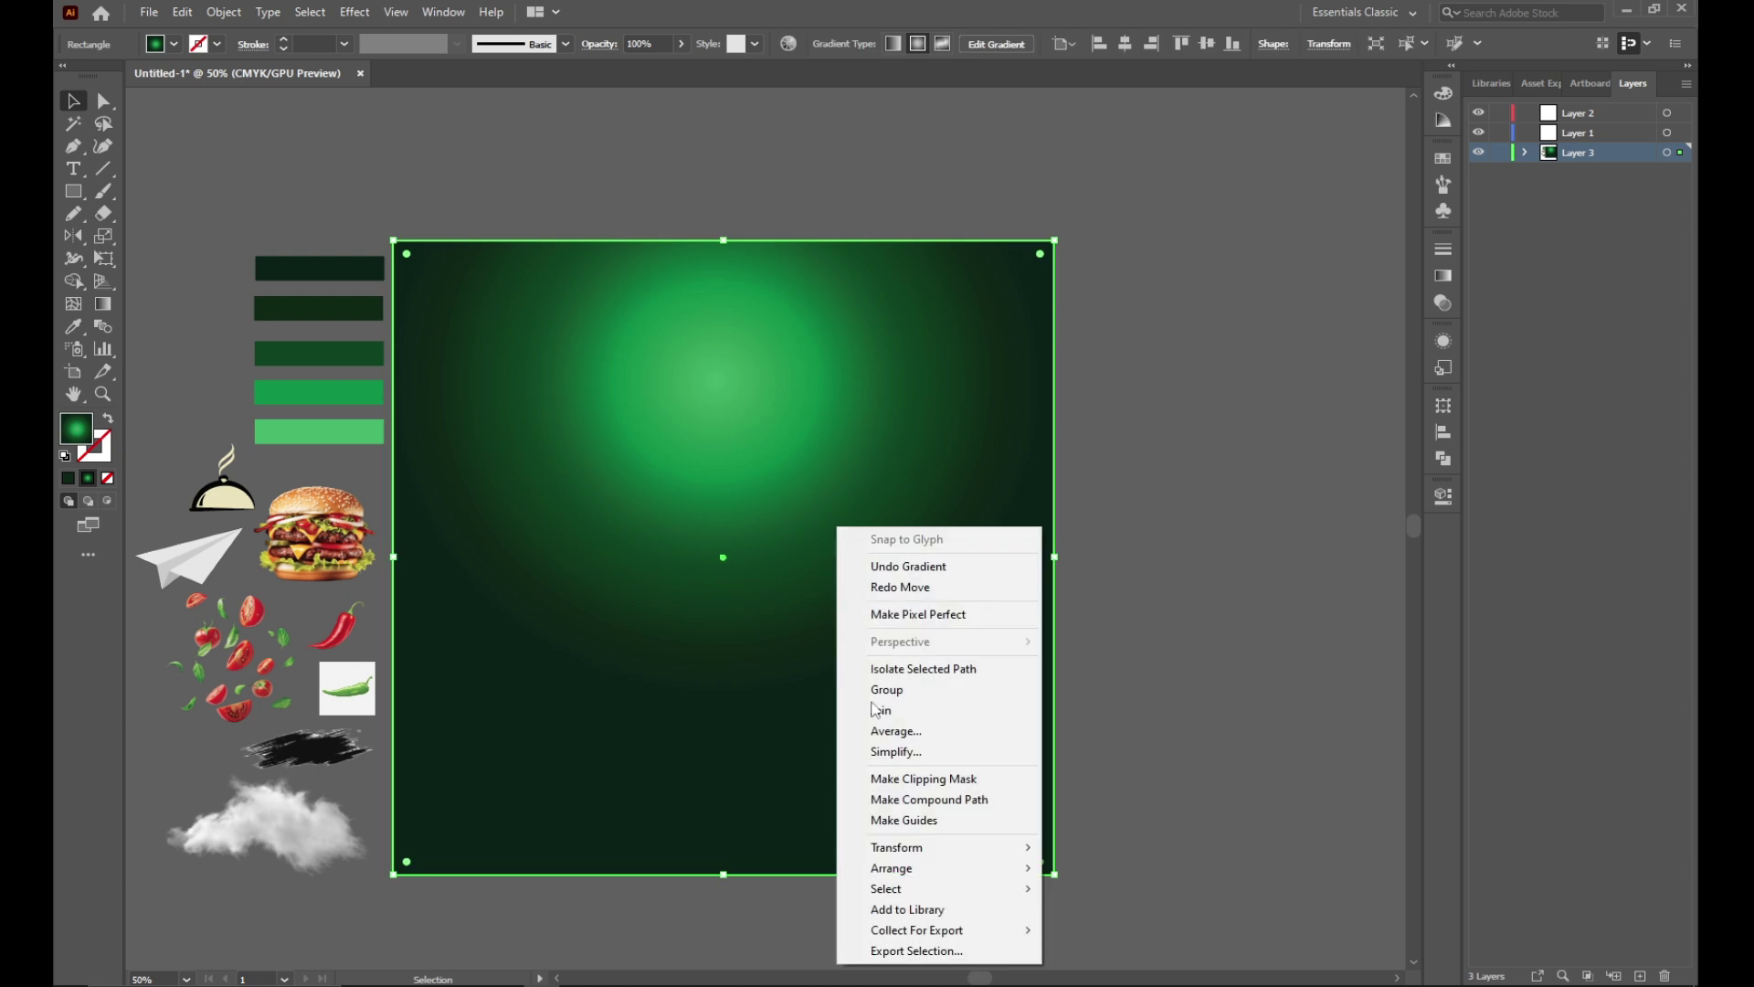
click(1110, 932)
mouse_move(230, 654)
mouse_down()
mouse_move(472, 315)
mouse_move(233, 667)
mouse_up()
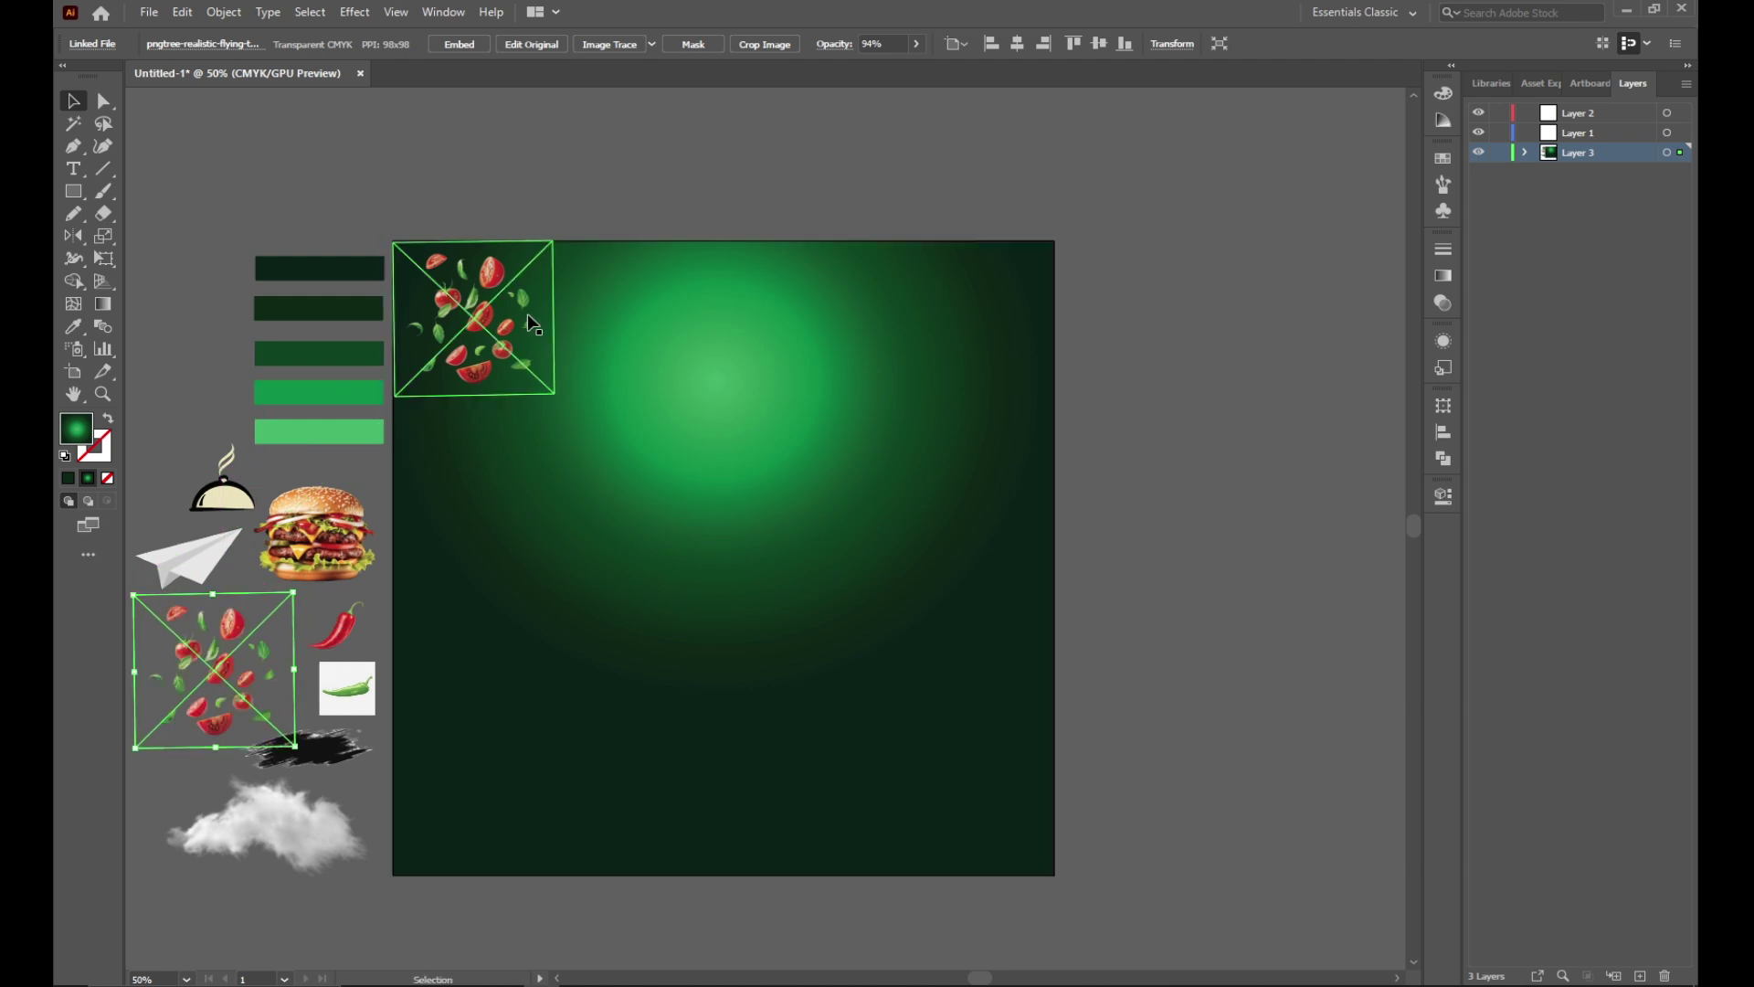
Step: Scale the tomatoes image up, straighten it, and stretch it to the artboard's right edge
click(530, 322)
drag(556, 392, 1054, 874)
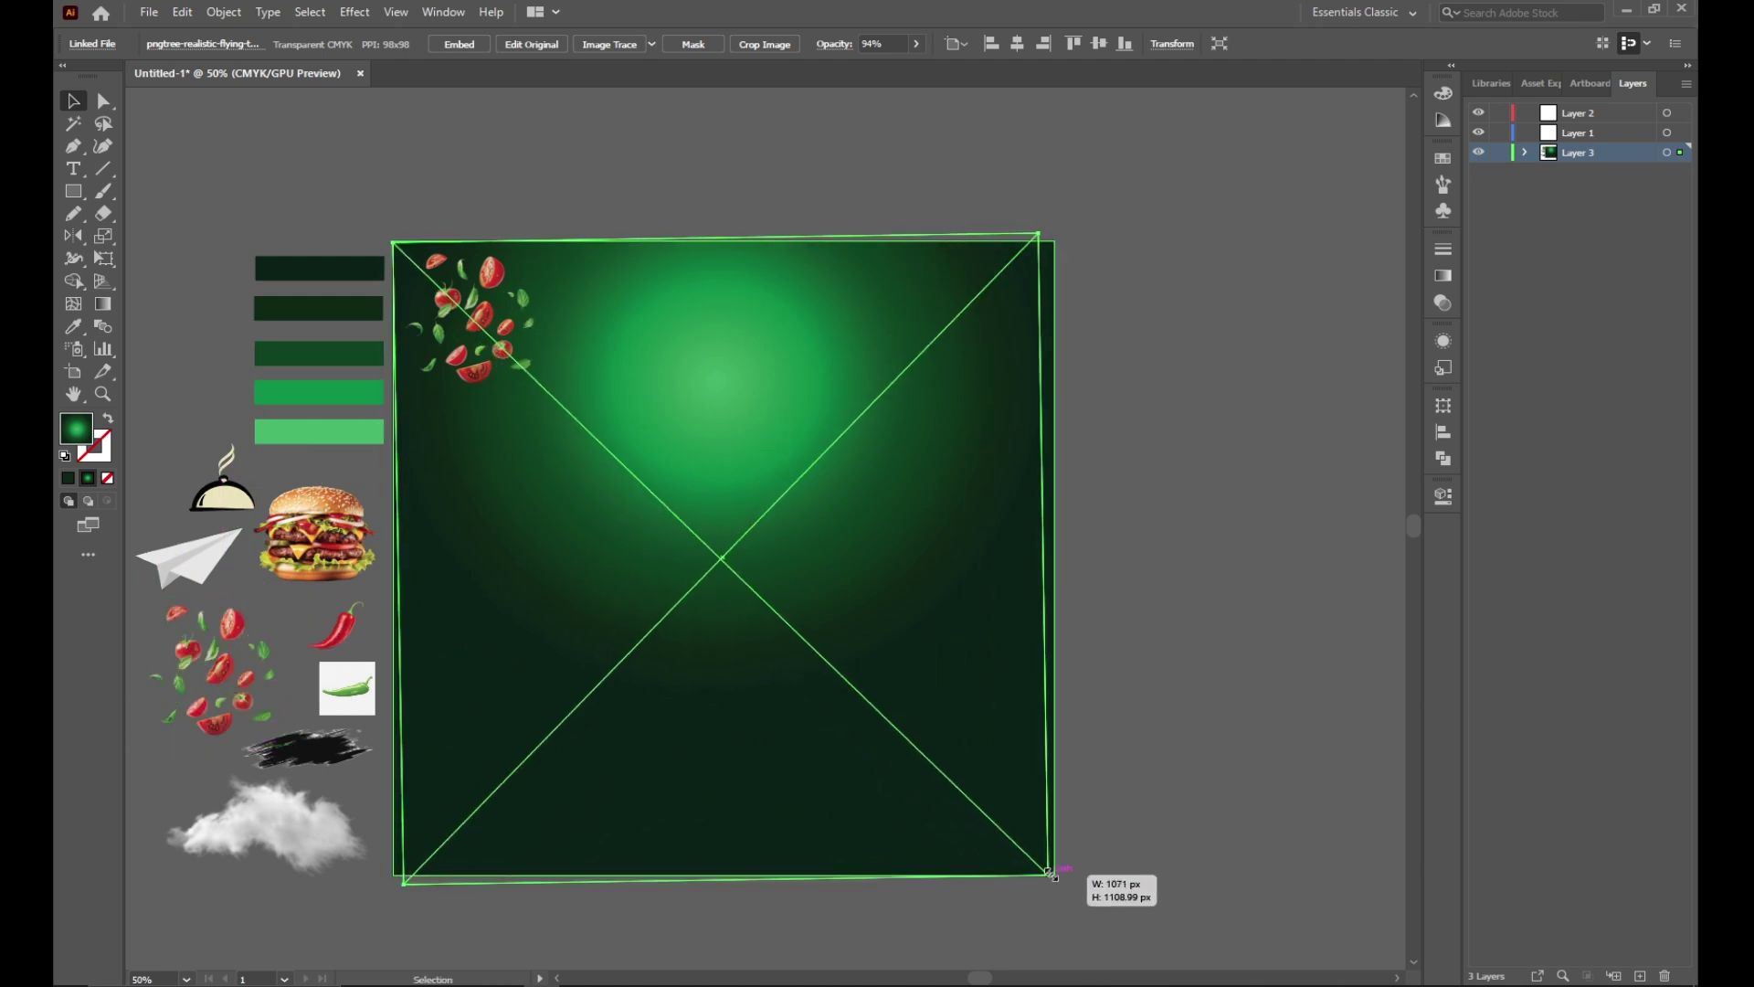
drag(1053, 229, 1108, 235)
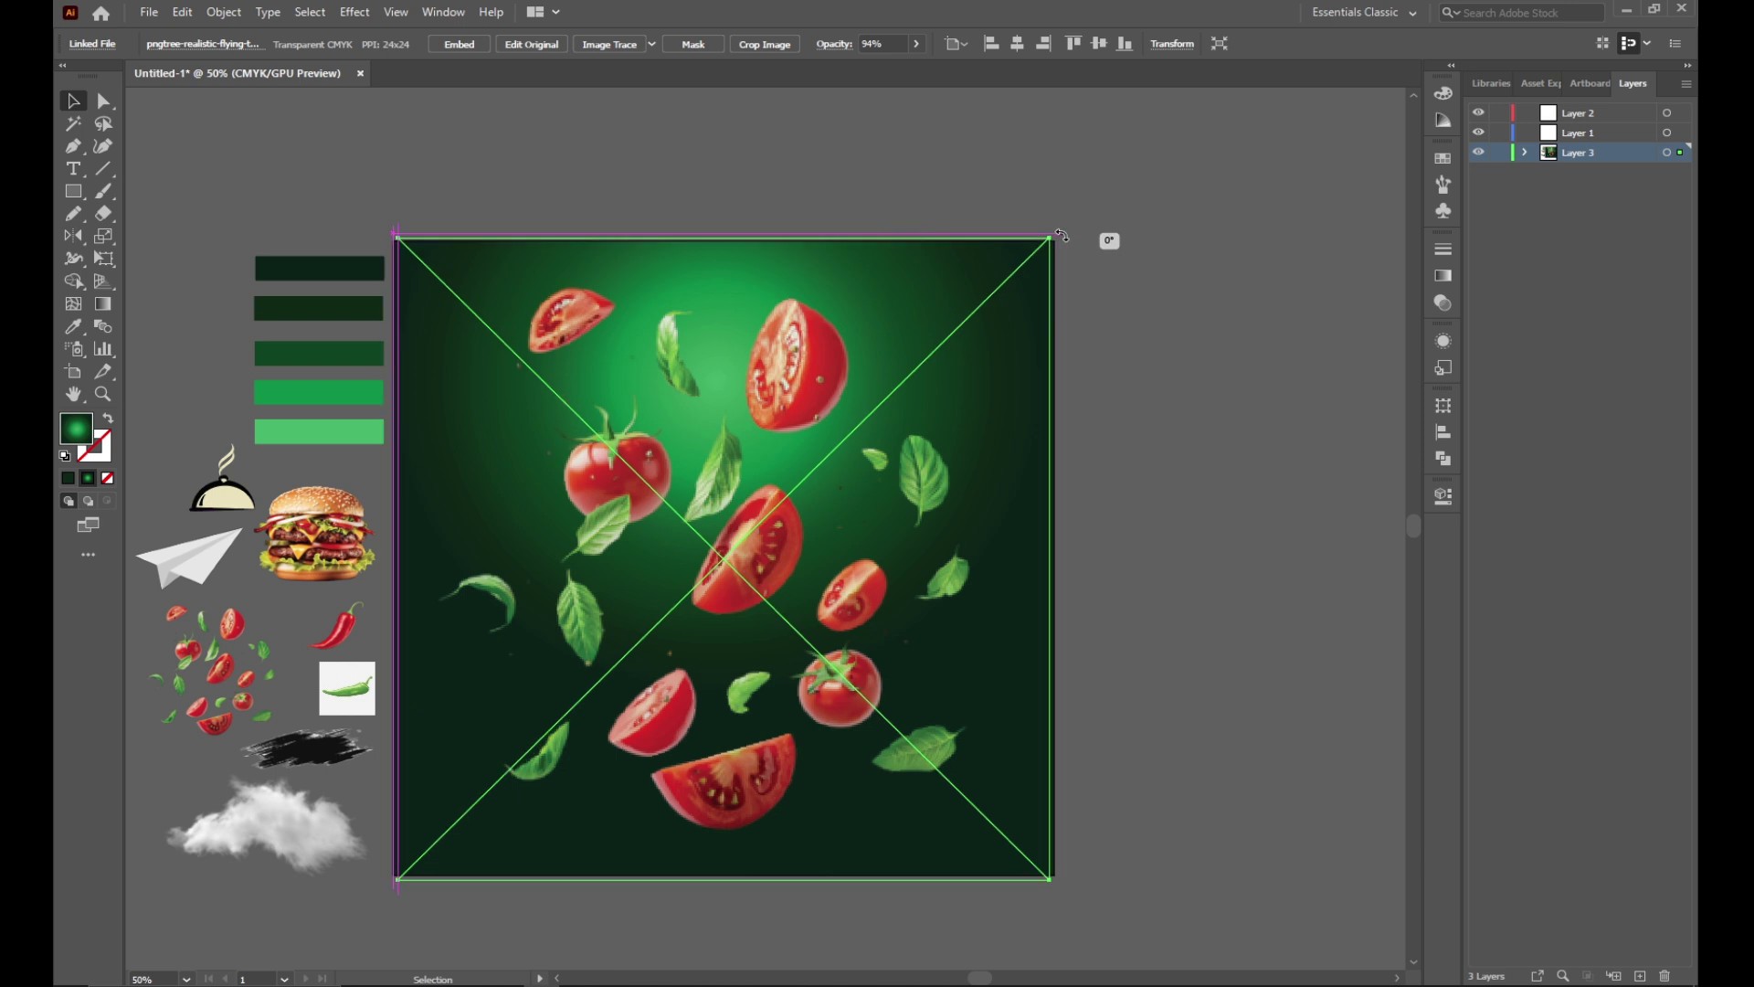
drag(773, 407, 767, 406)
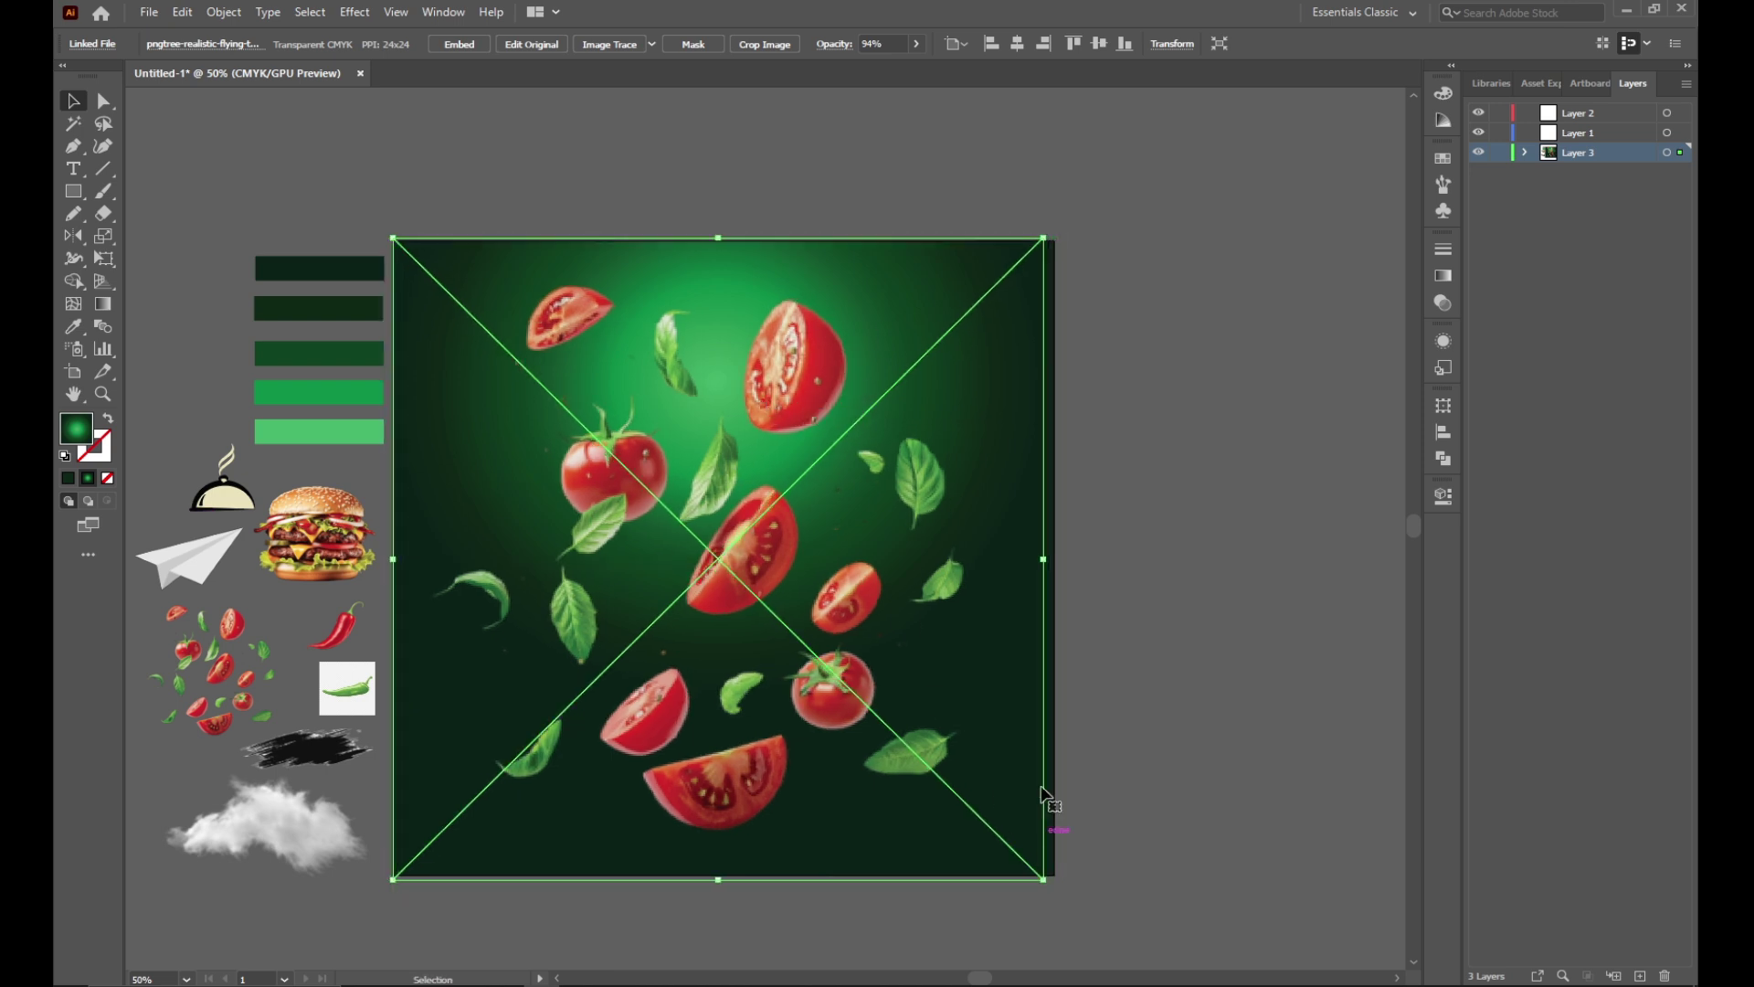
drag(1048, 559, 1056, 560)
click(1148, 501)
click(959, 384)
Step: Apply a Zoom radial blur and then a Gaussian blur to the tomatoes image
click(354, 12)
mouse_move(375, 325)
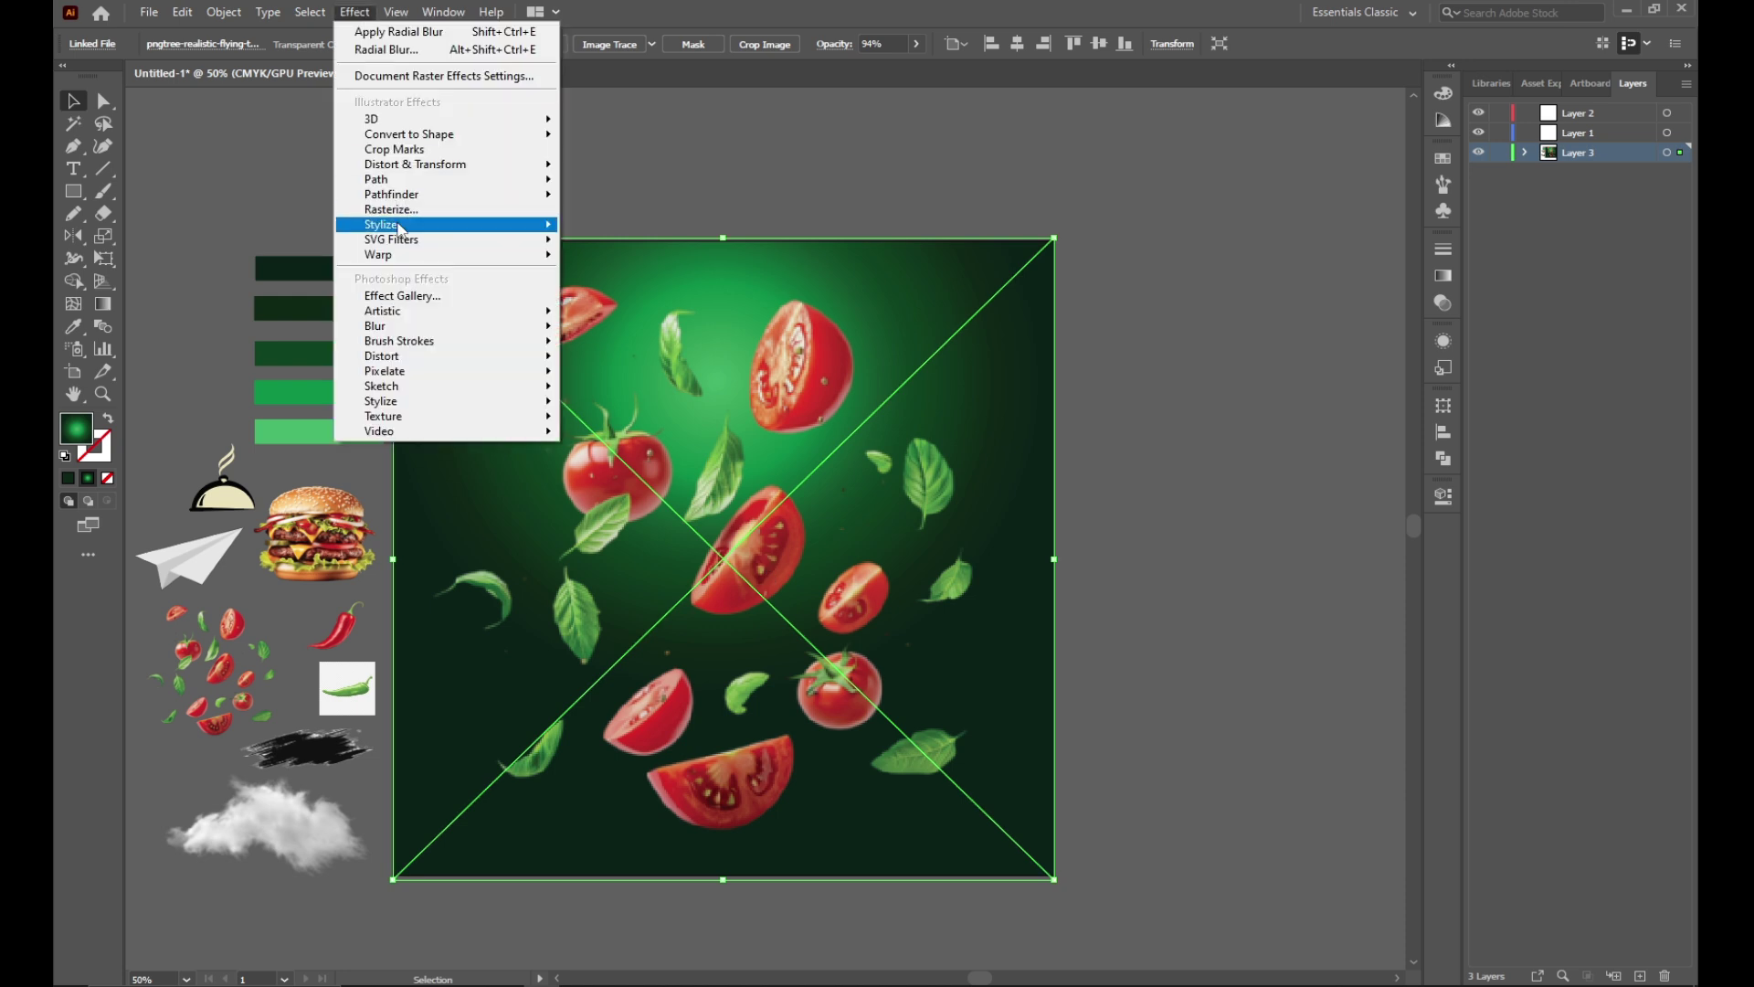
click(594, 349)
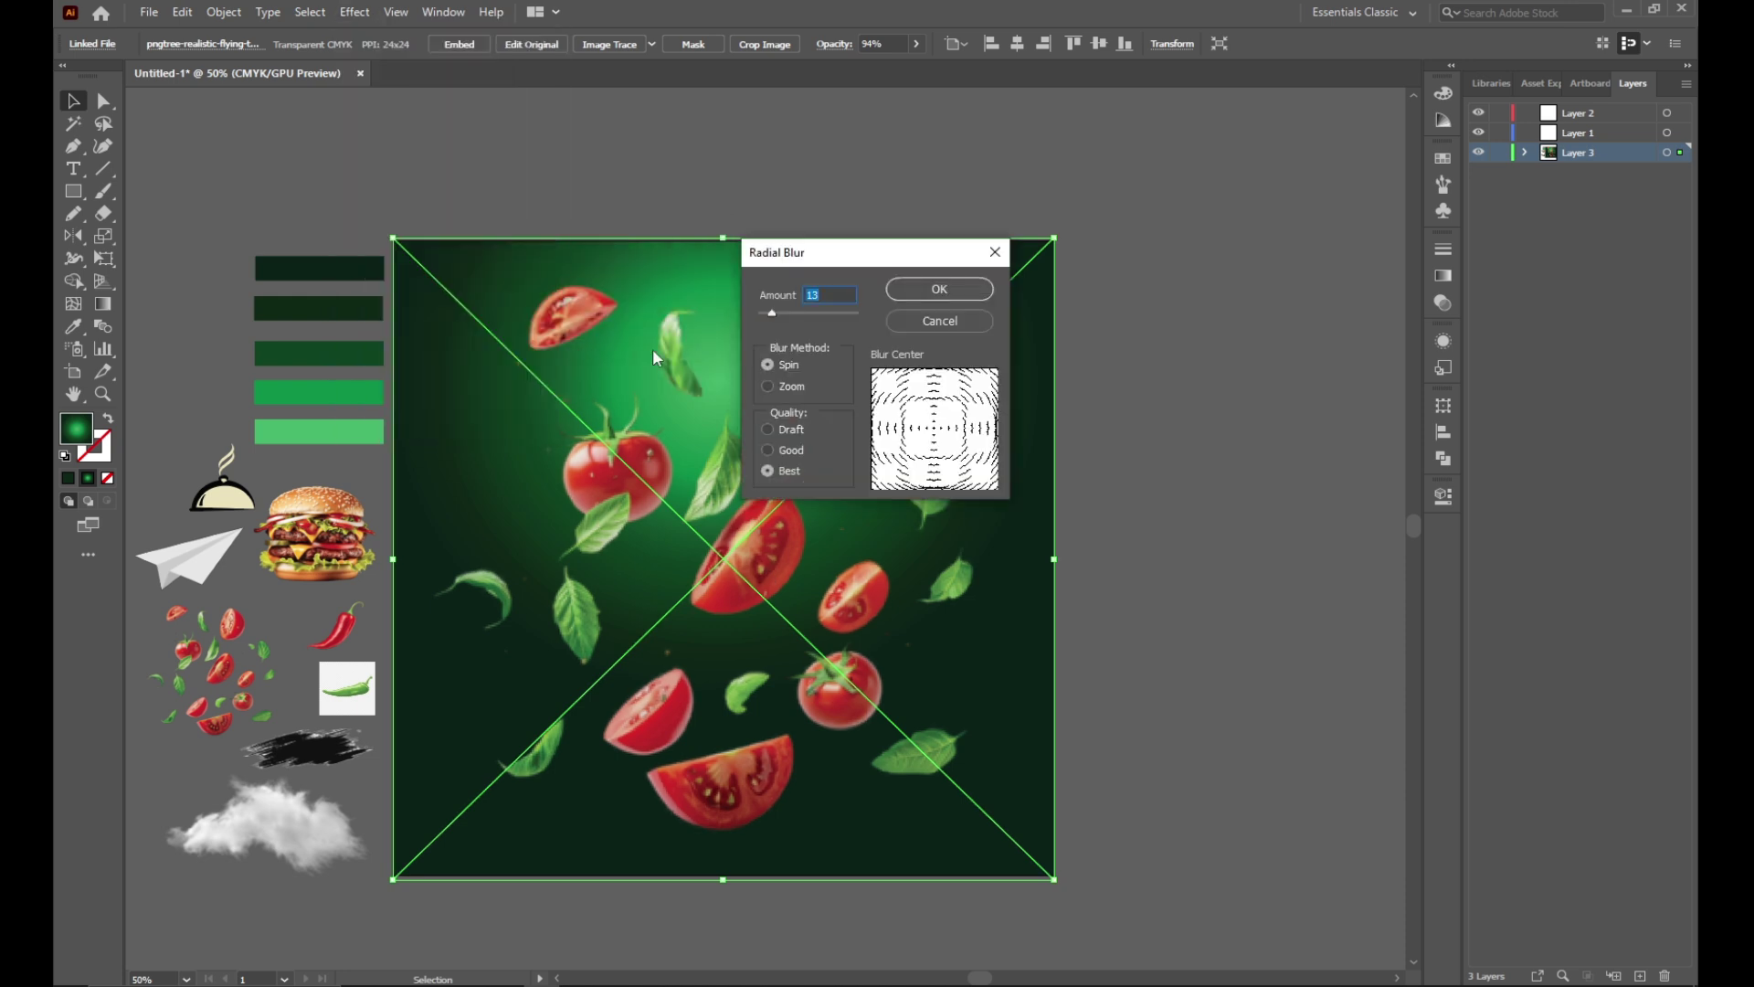
click(769, 386)
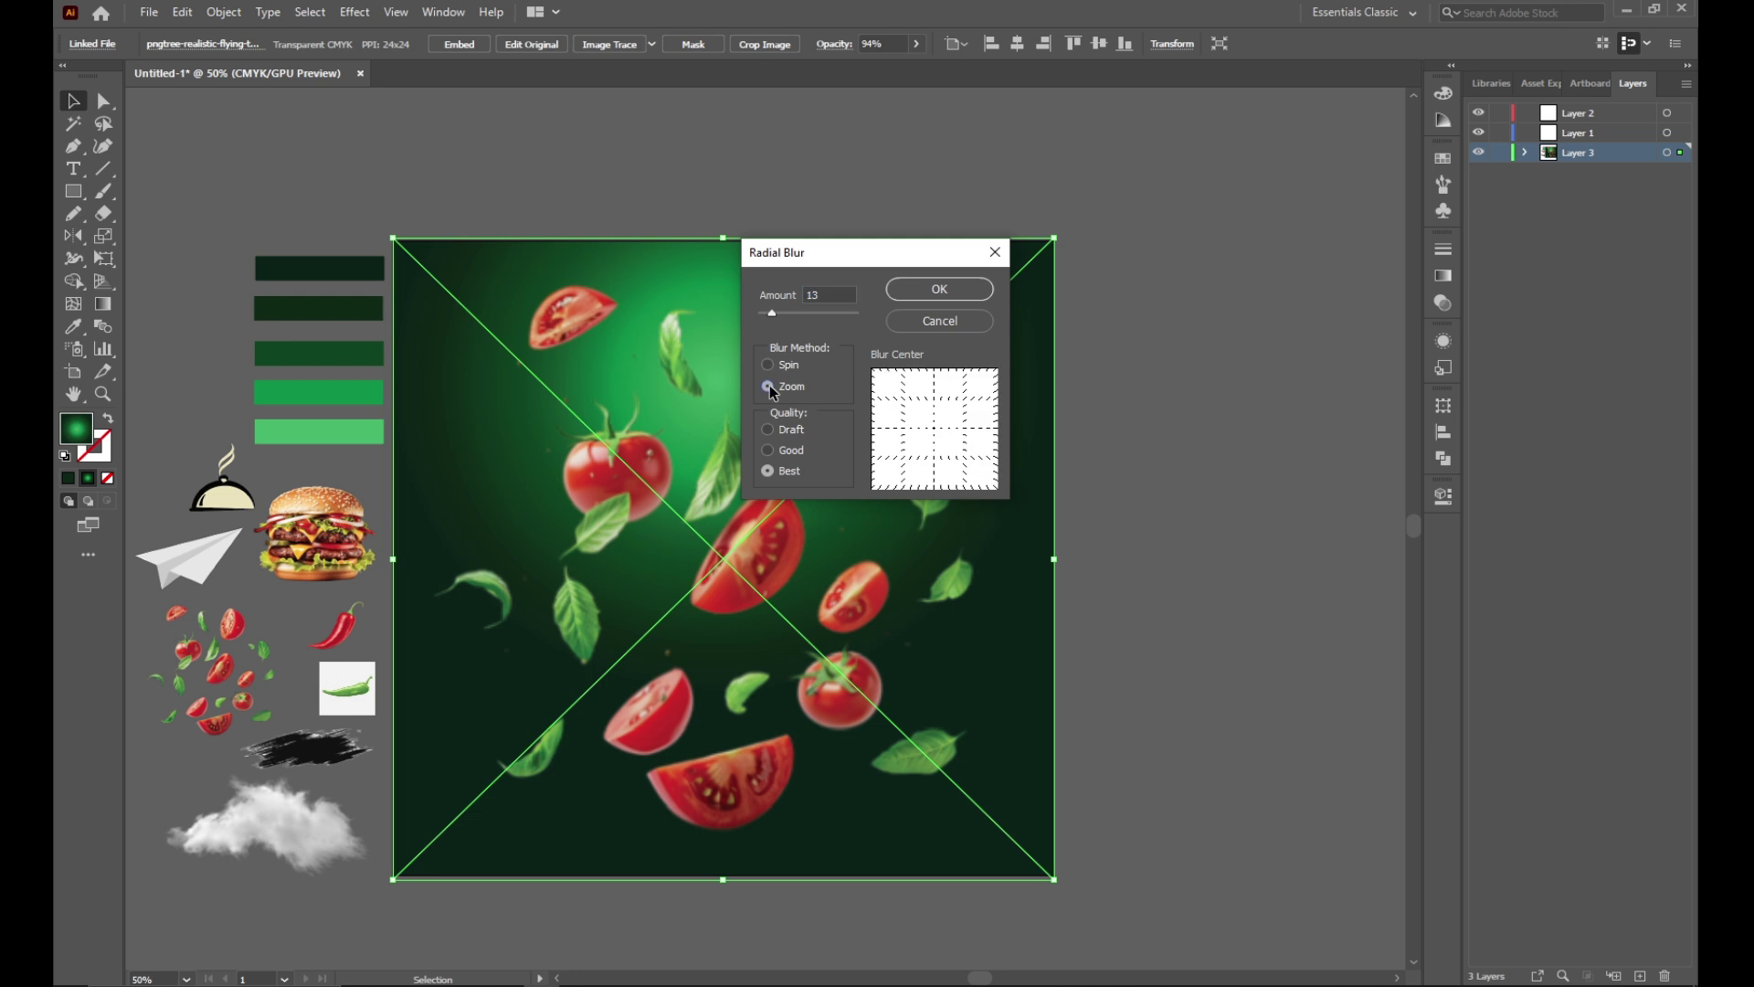
click(930, 288)
click(354, 12)
mouse_move(374, 325)
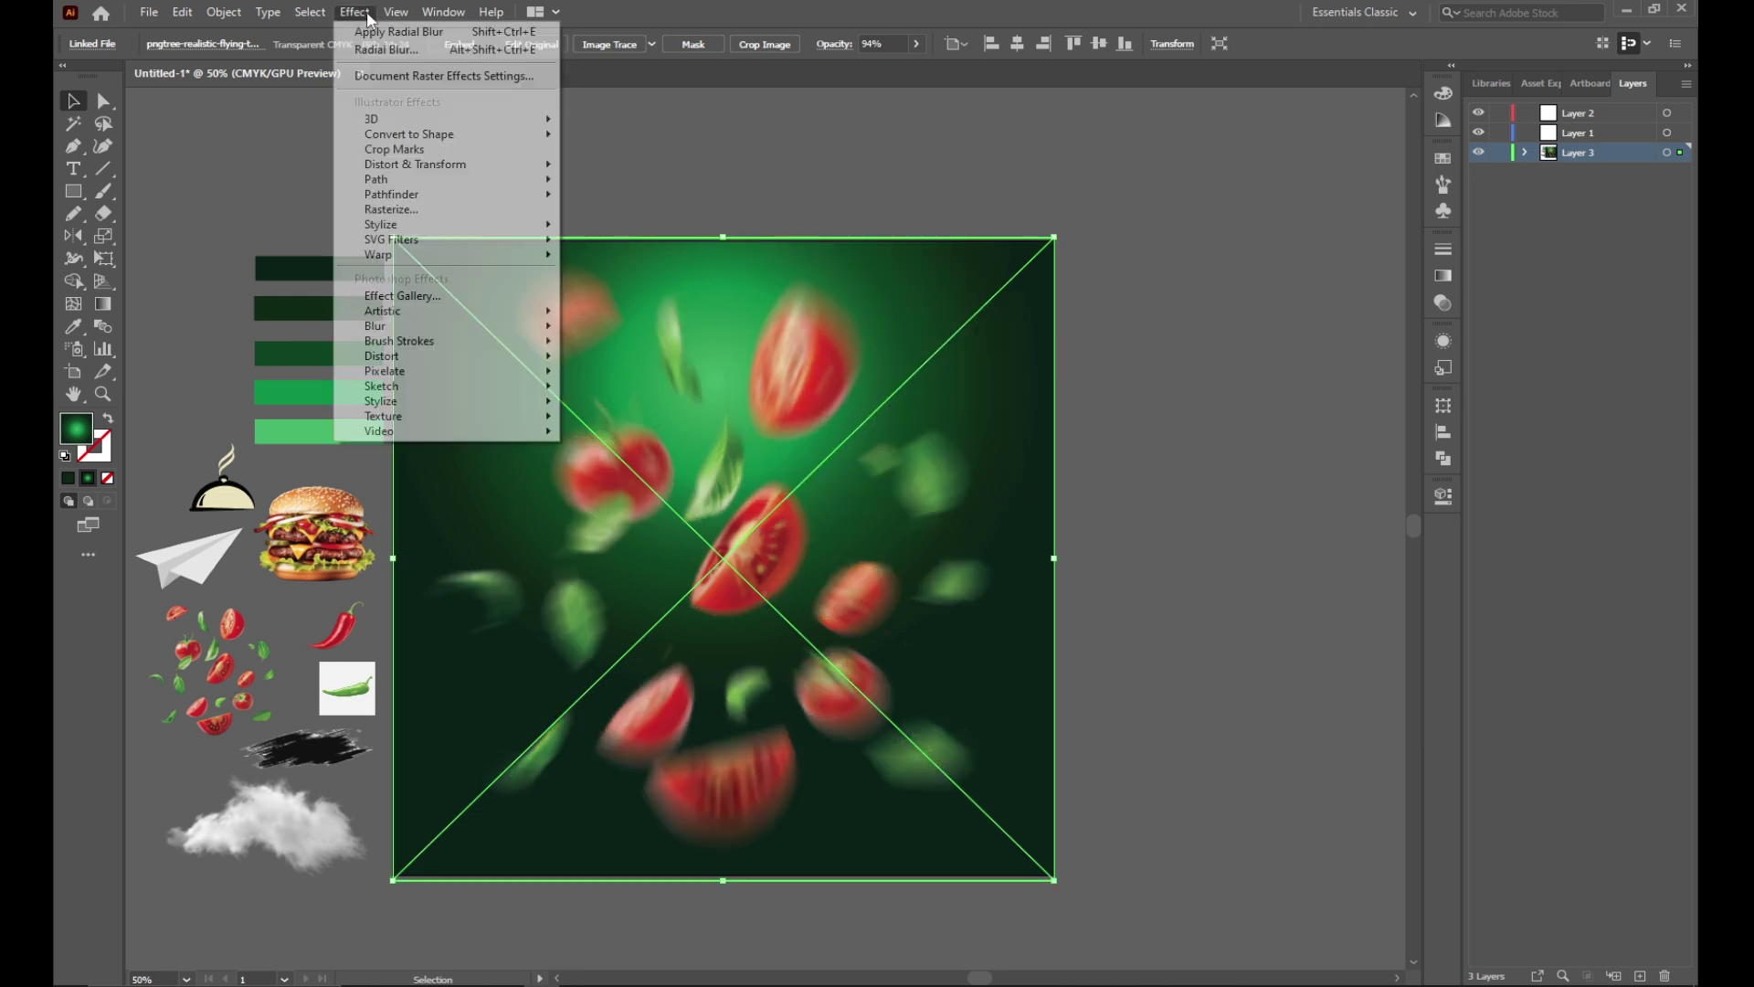
click(626, 329)
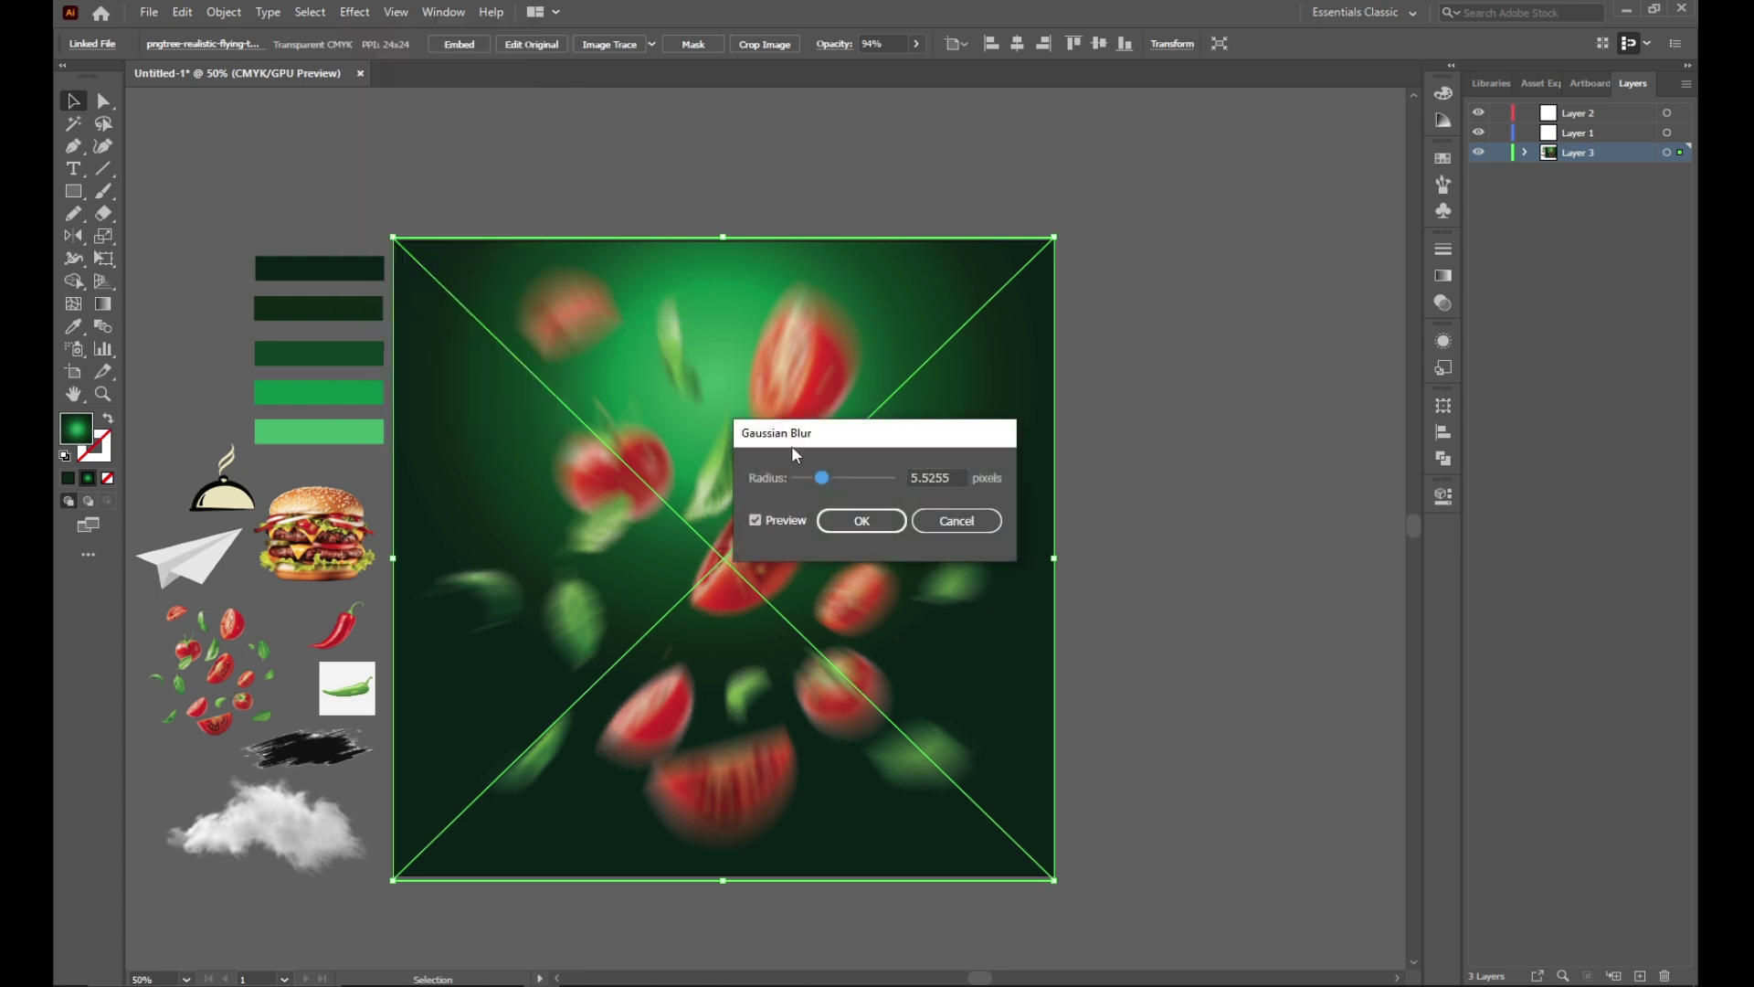
click(854, 519)
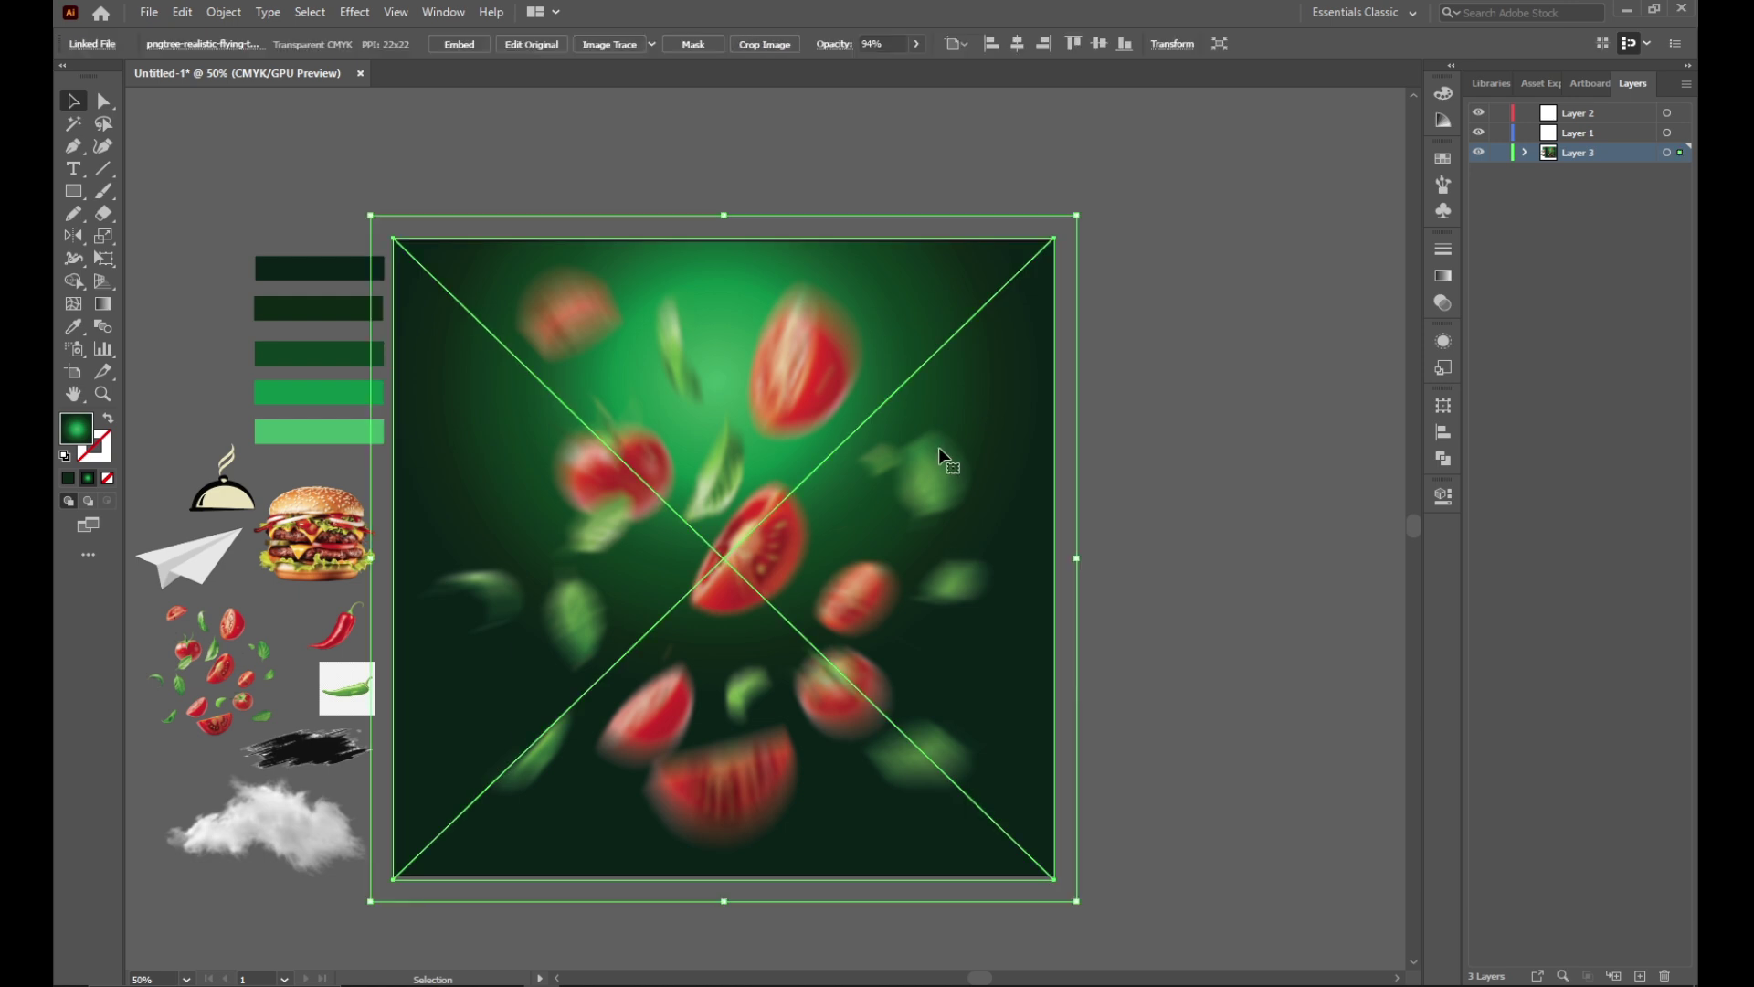
Step: Lower the tomatoes image's opacity to about 64%
click(916, 44)
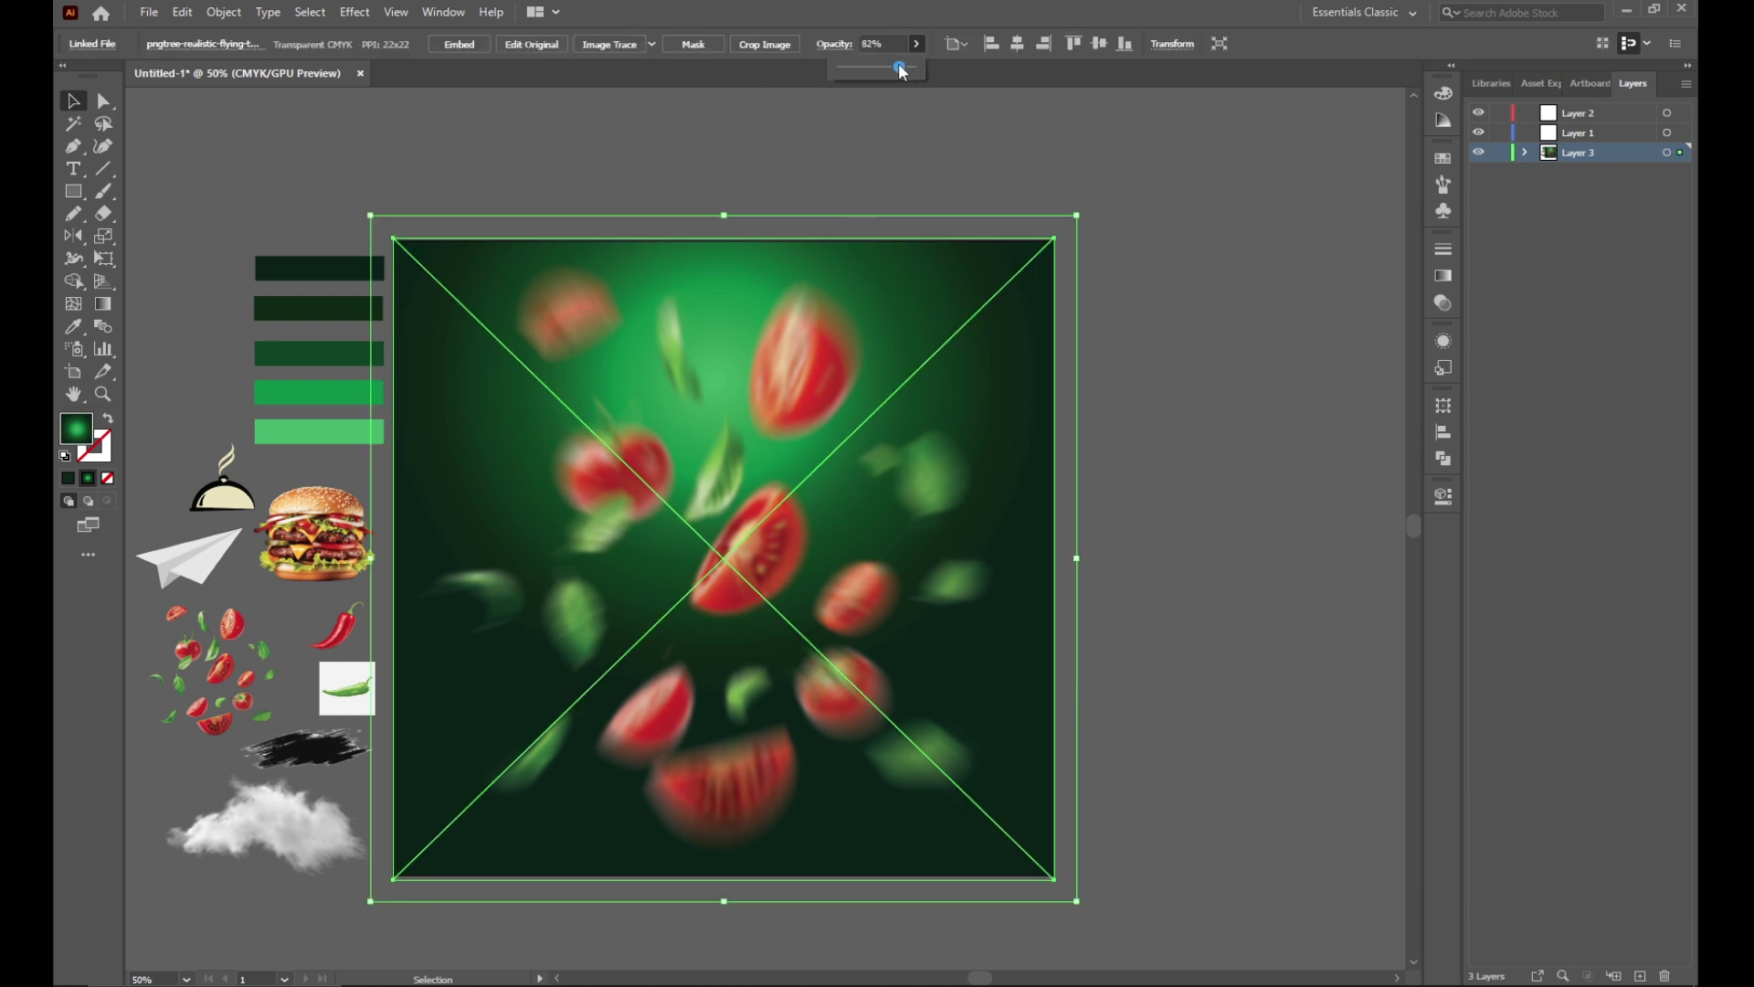
drag(901, 72, 893, 74)
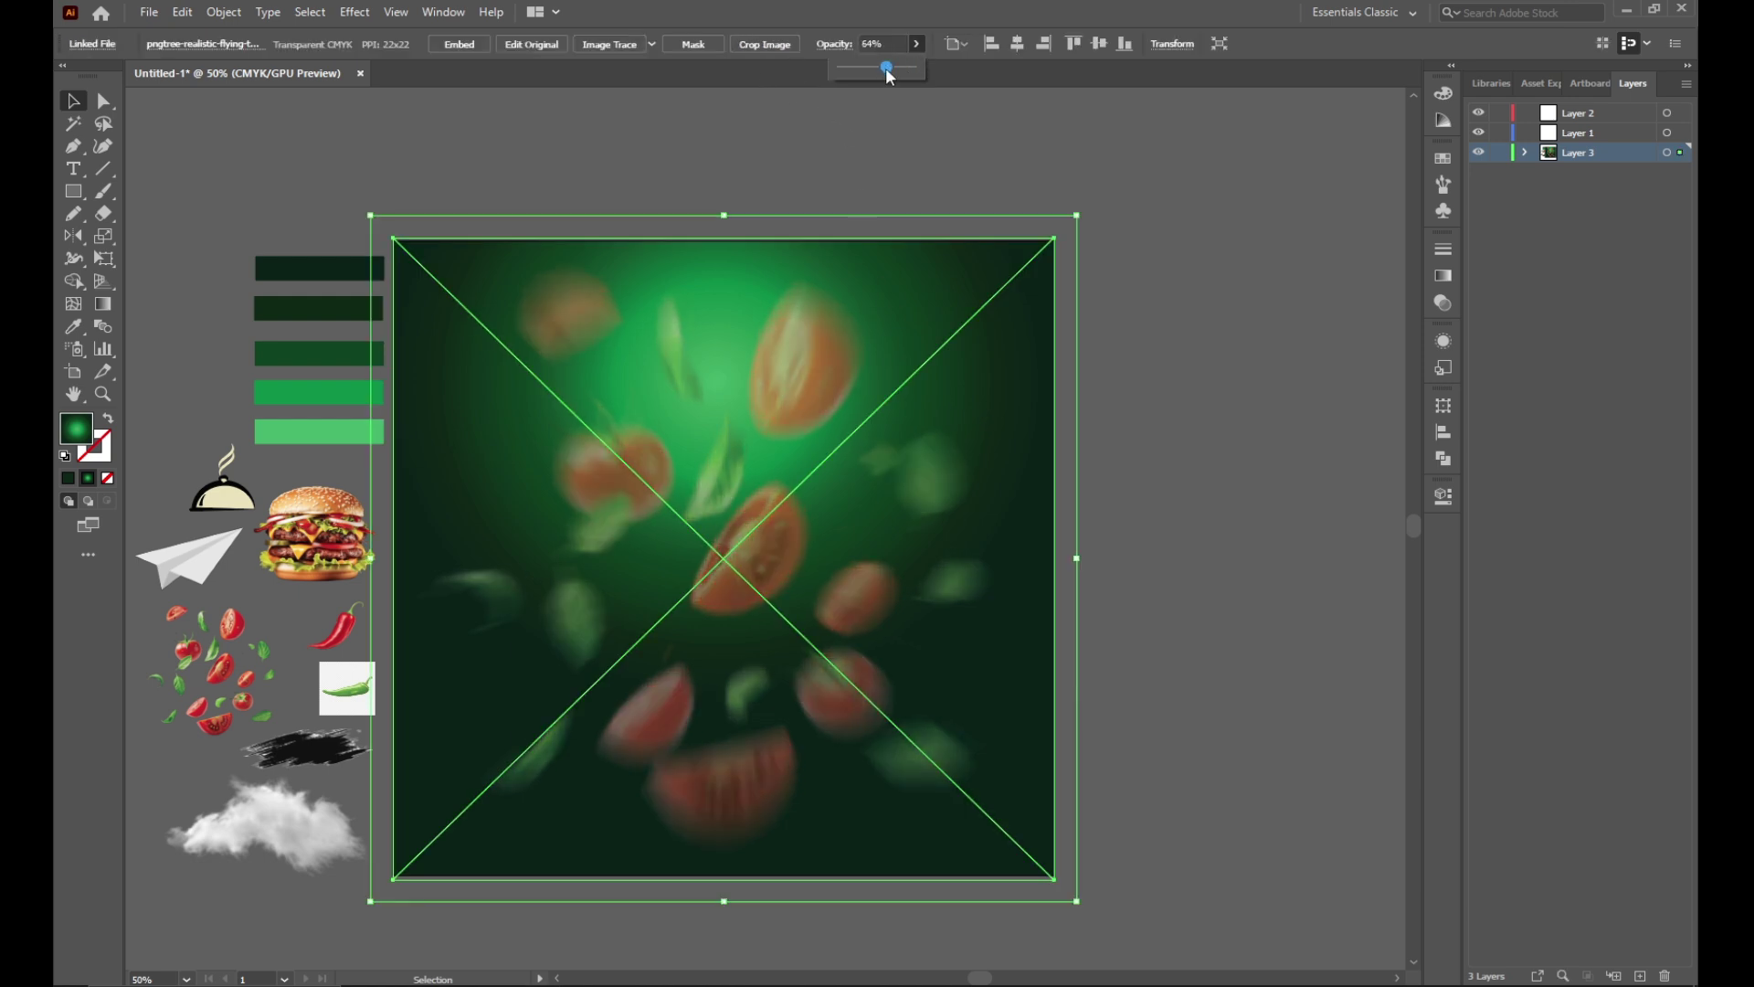
click(1187, 234)
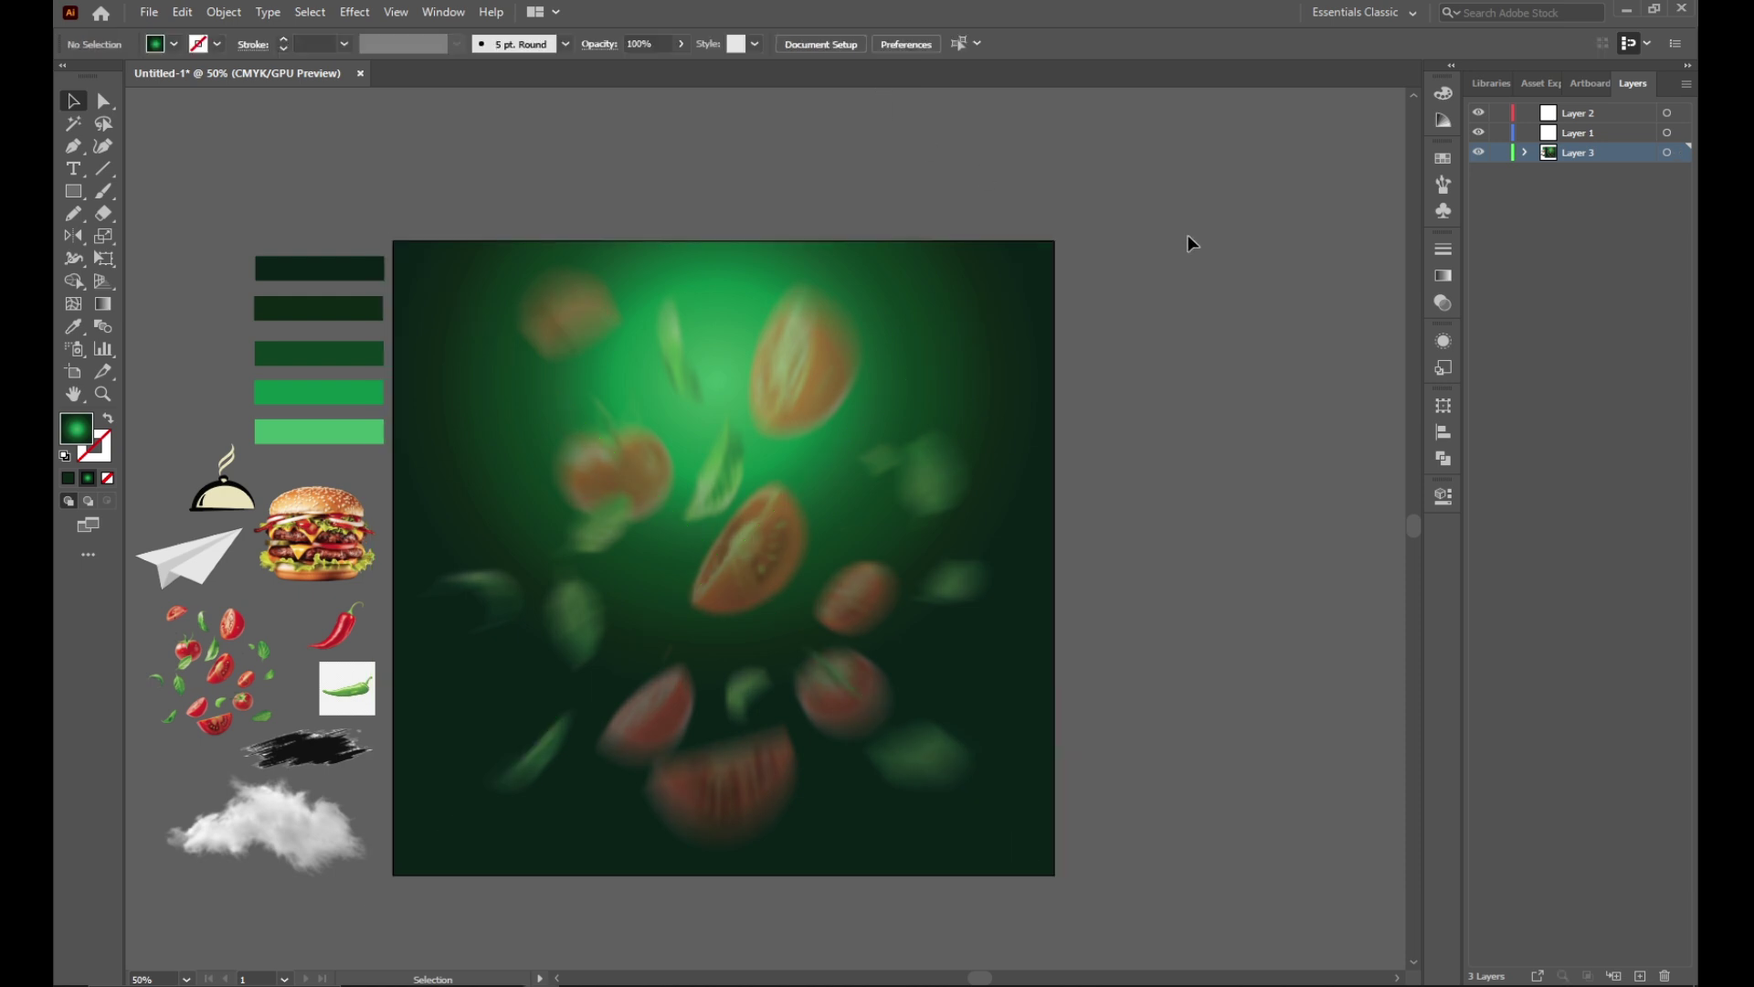
Step: Centre and enlarge the burger image, then drag a red chili onto the artboard's upper right
click(310, 583)
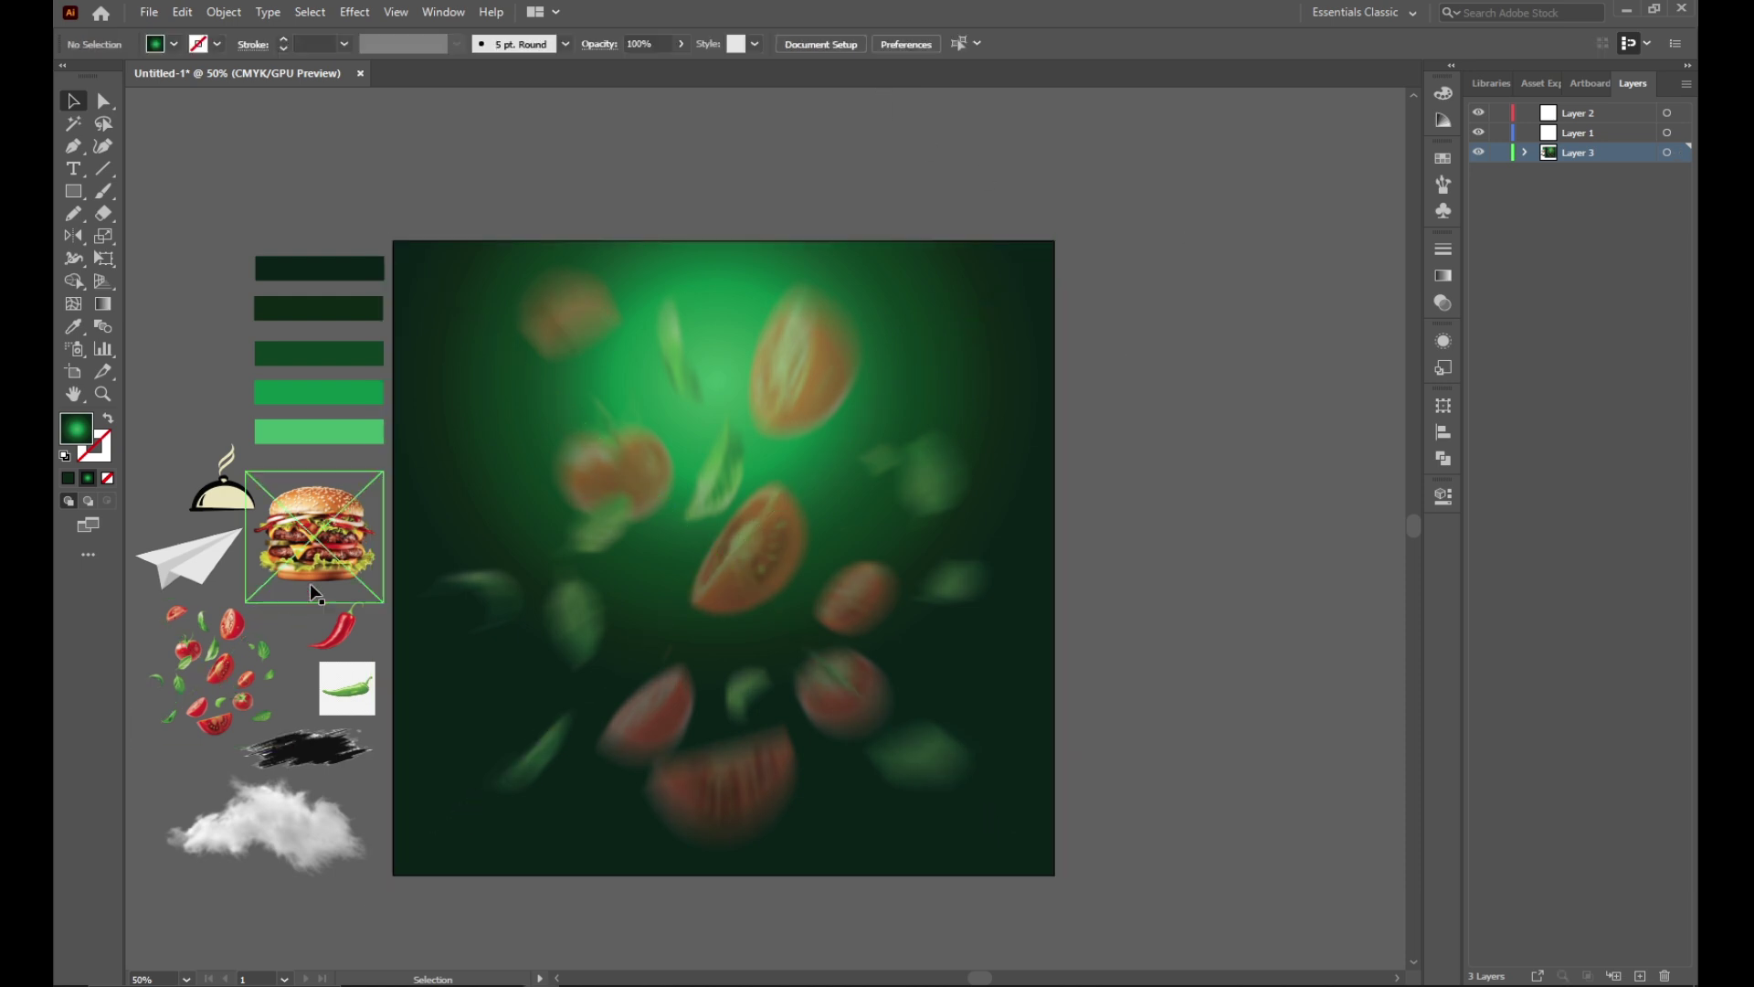
drag(316, 551, 721, 552)
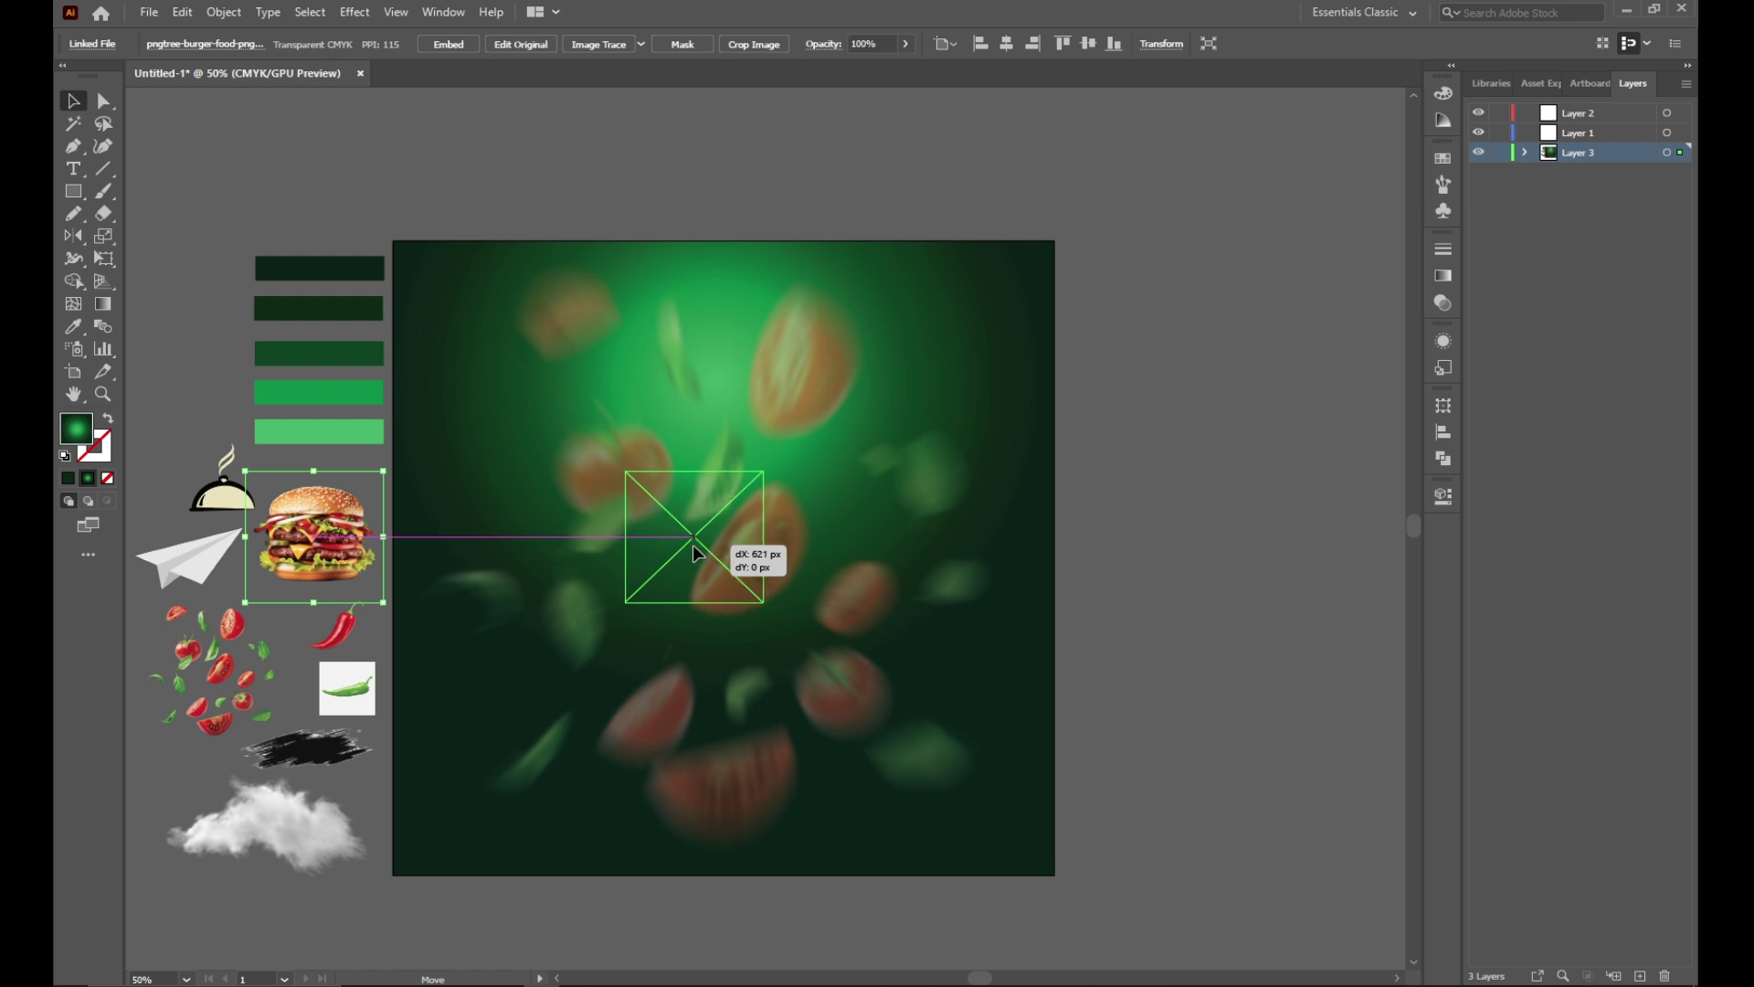
mouse_move(792, 602)
mouse_down()
mouse_move(932, 744)
mouse_move(885, 744)
mouse_move(966, 810)
mouse_up()
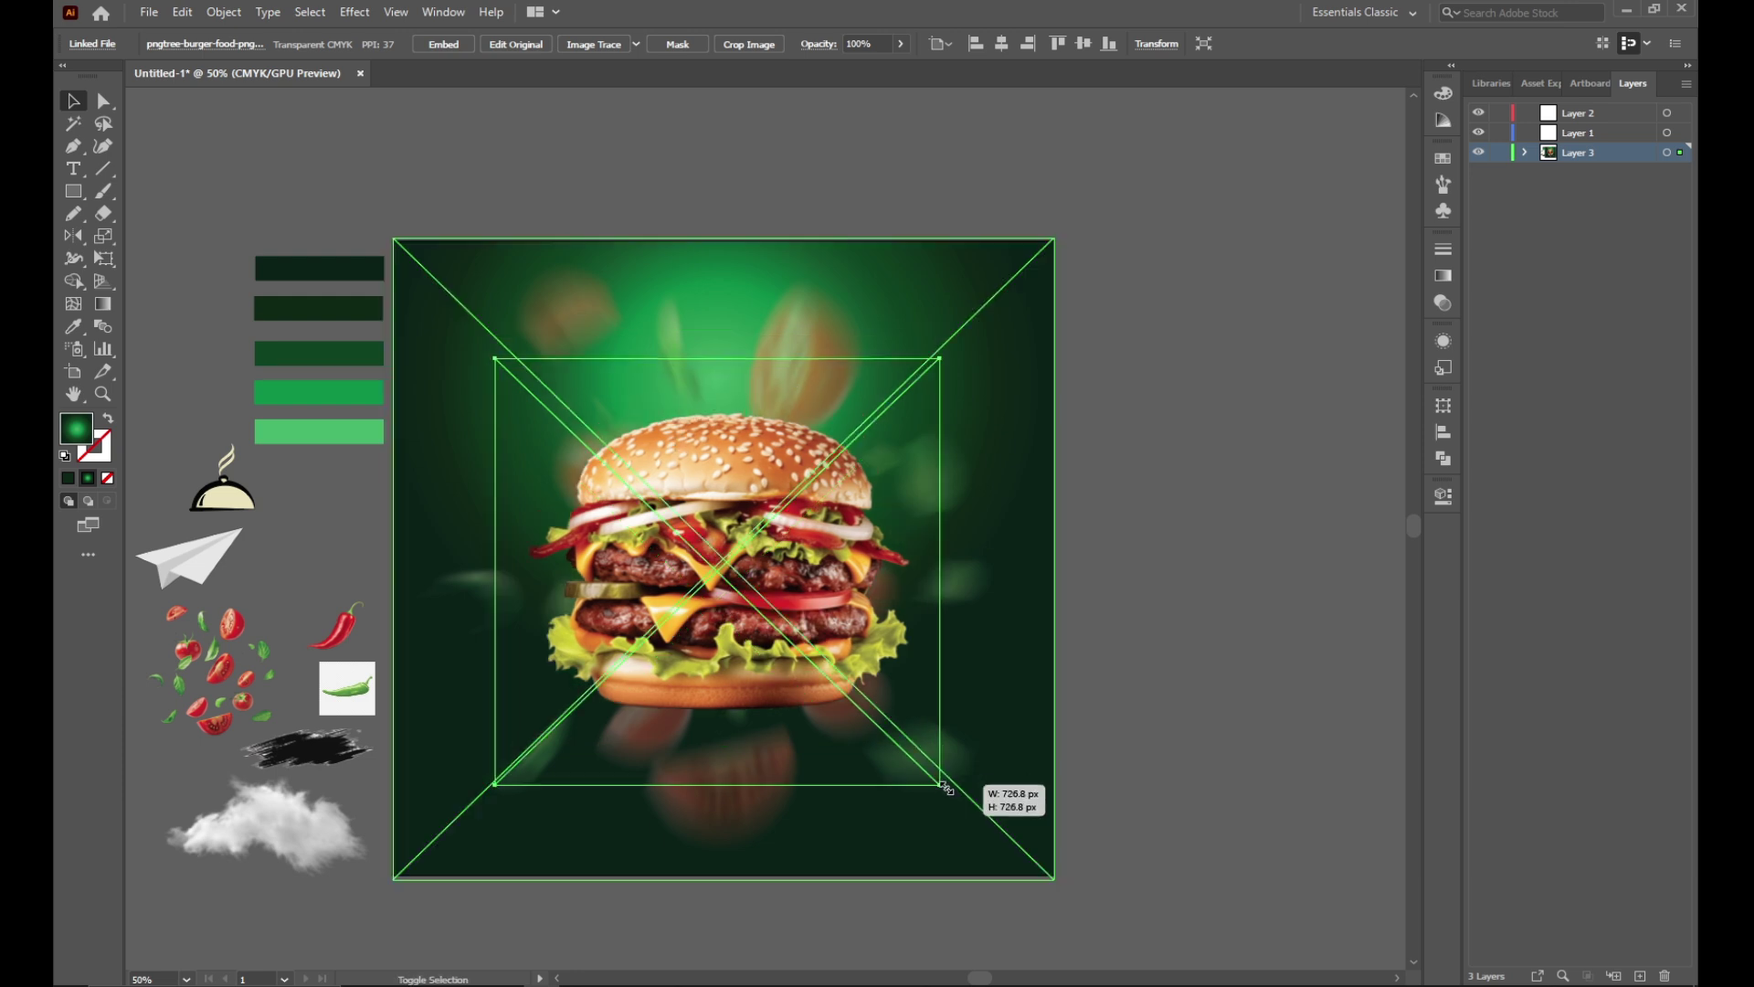
mouse_move(728, 566)
mouse_down()
mouse_move(713, 592)
mouse_move(811, 575)
mouse_up()
click(1198, 572)
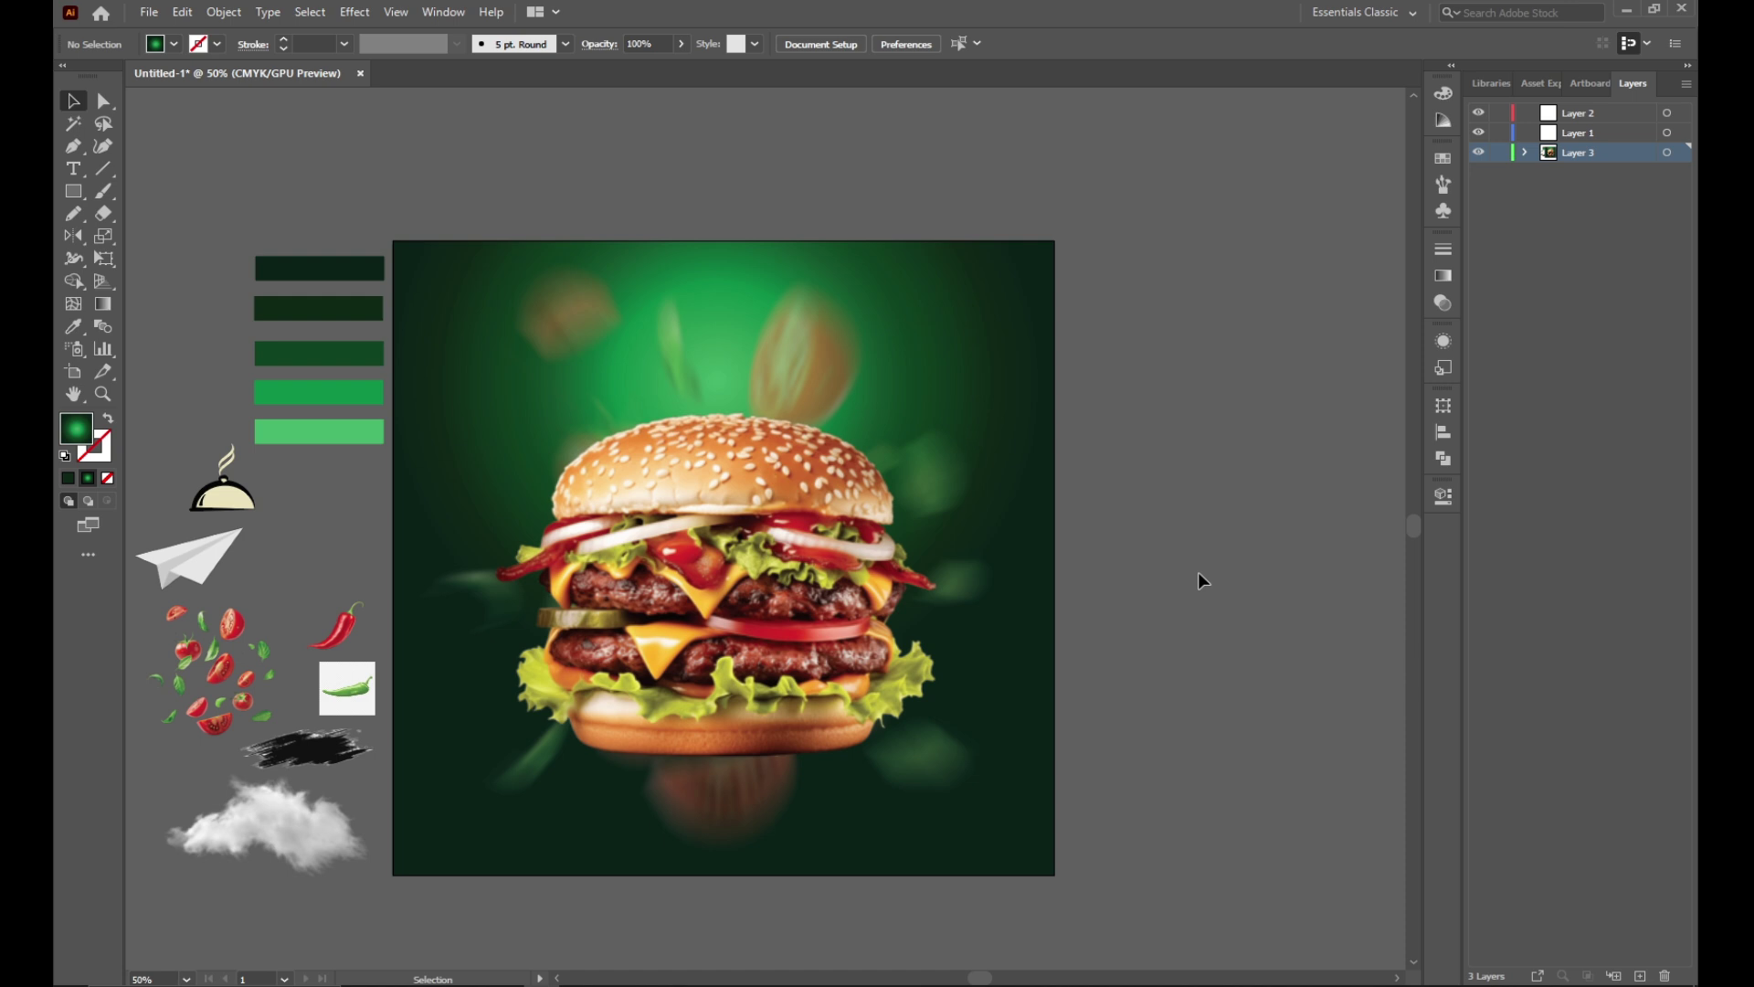
click(348, 632)
mouse_move(327, 627)
mouse_down()
mouse_move(989, 424)
mouse_move(1028, 451)
mouse_move(548, 726)
mouse_move(973, 440)
mouse_move(540, 742)
mouse_up()
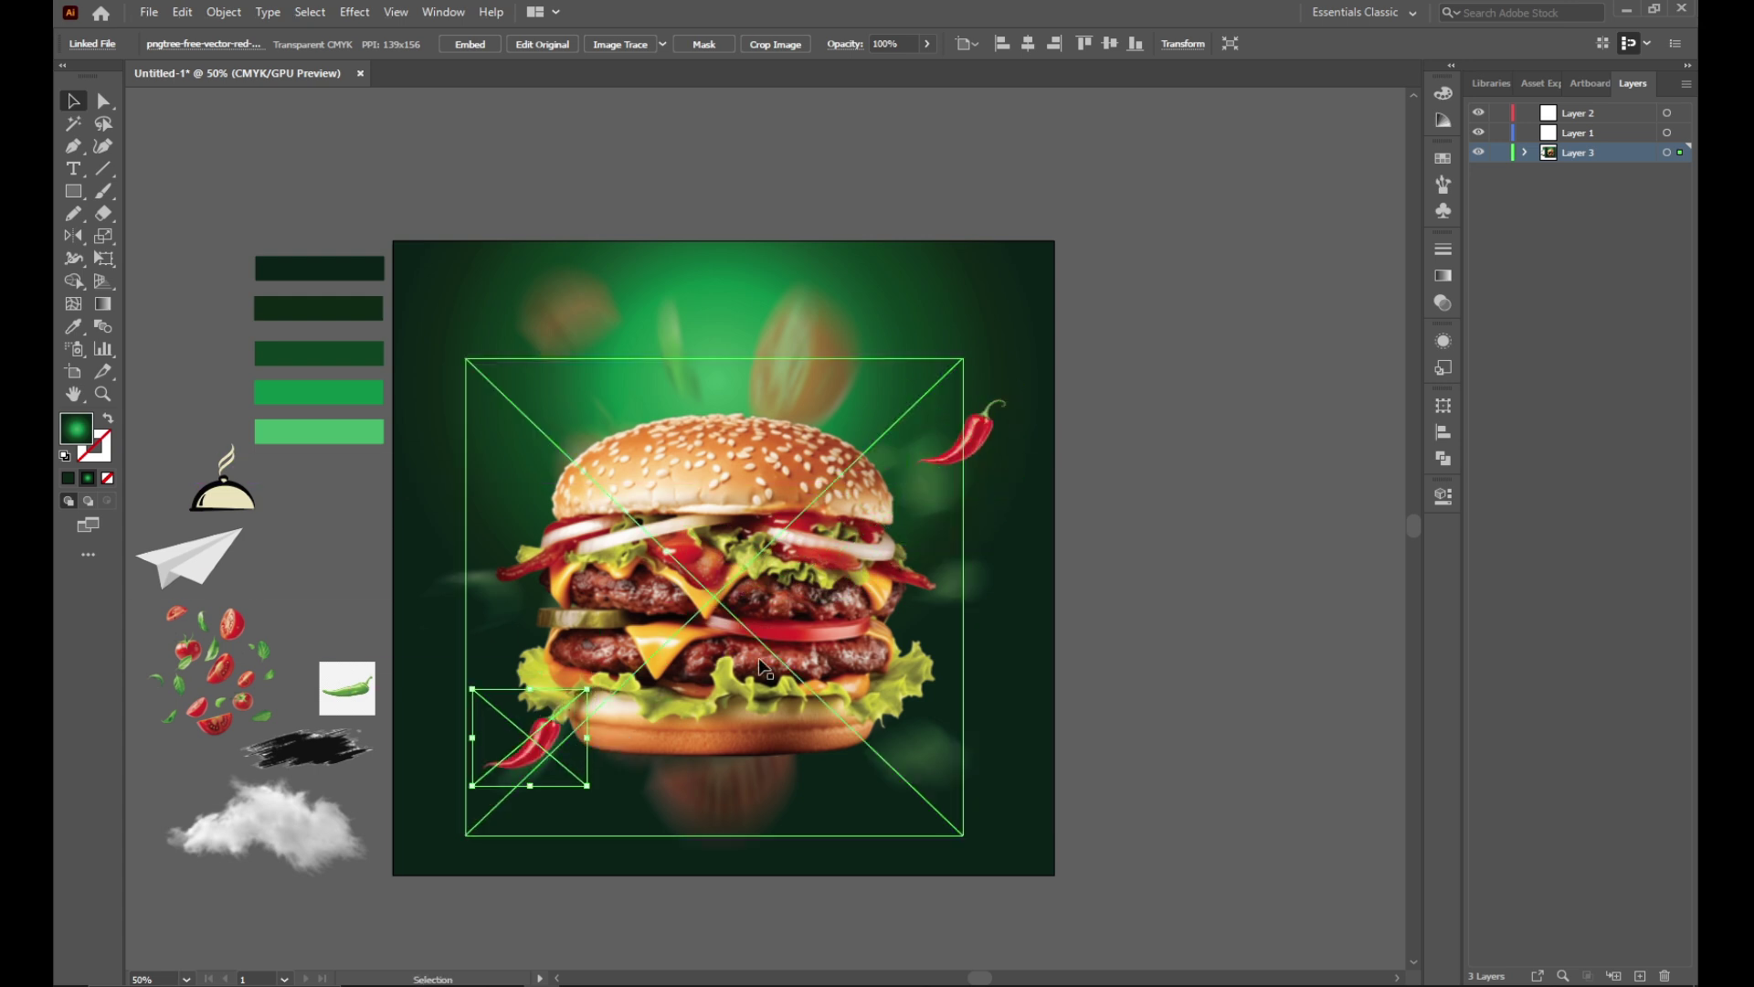
Step: Rotate the upper-right chili clockwise and give it a radial blur
click(959, 429)
drag(1029, 382, 1042, 484)
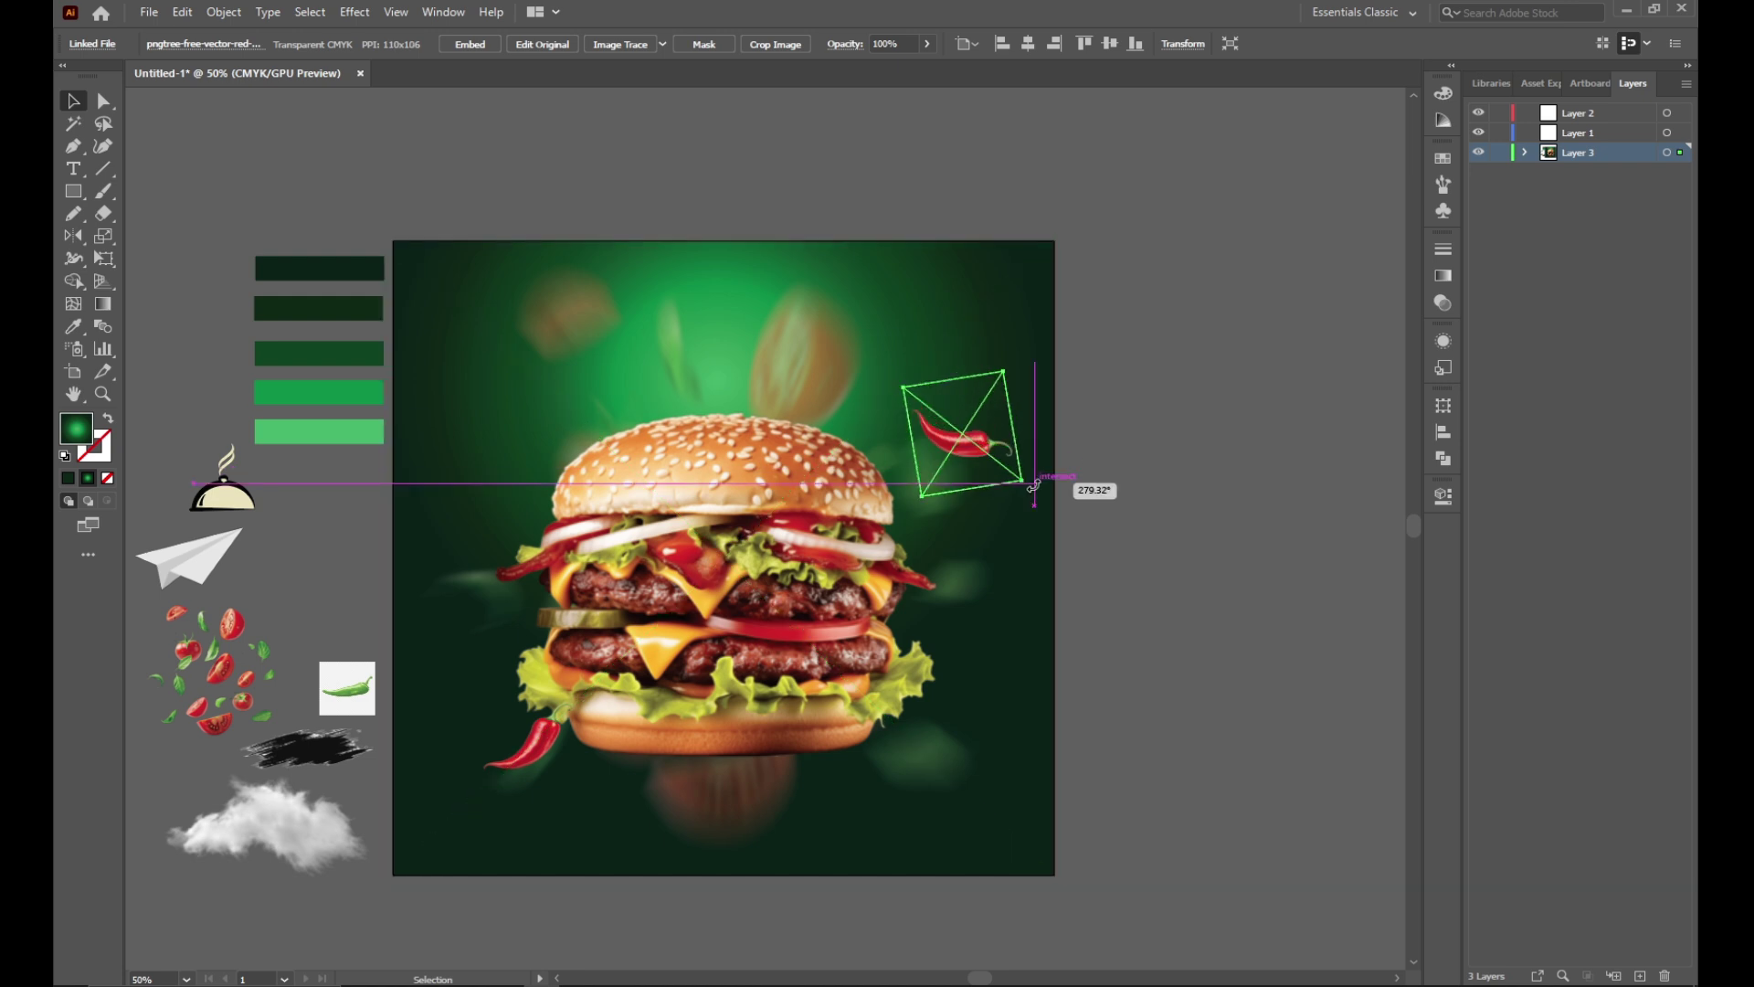
click(354, 12)
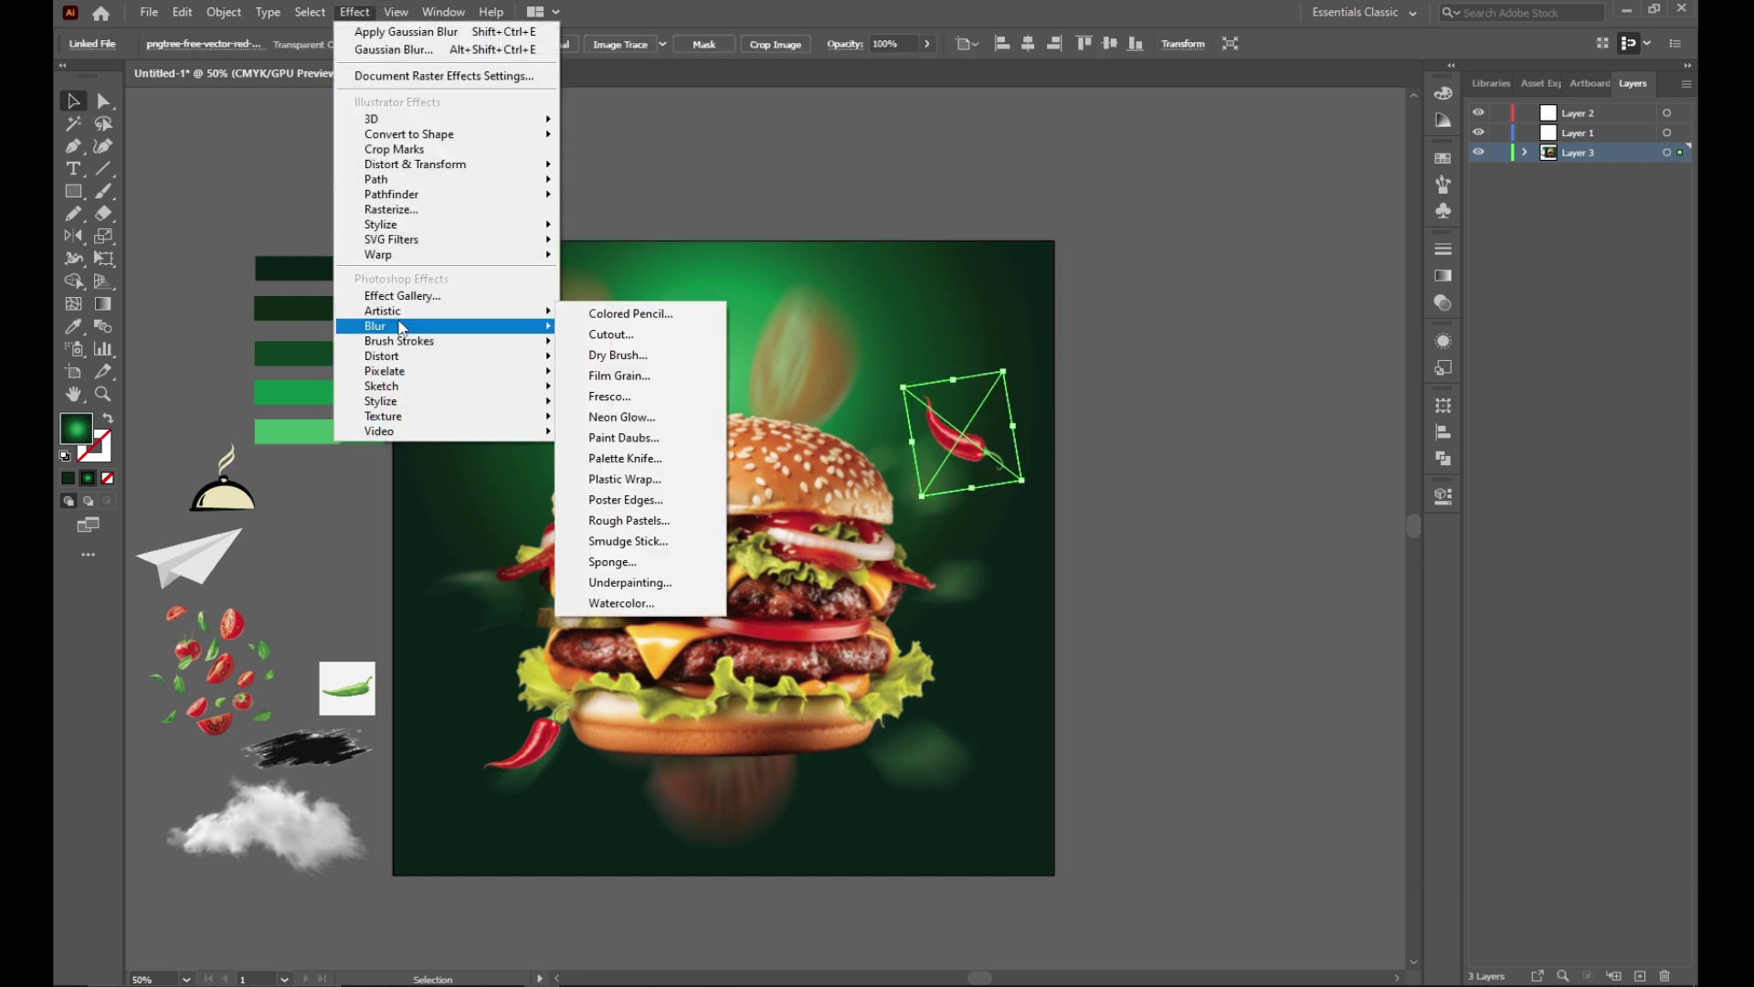
click(705, 347)
click(768, 387)
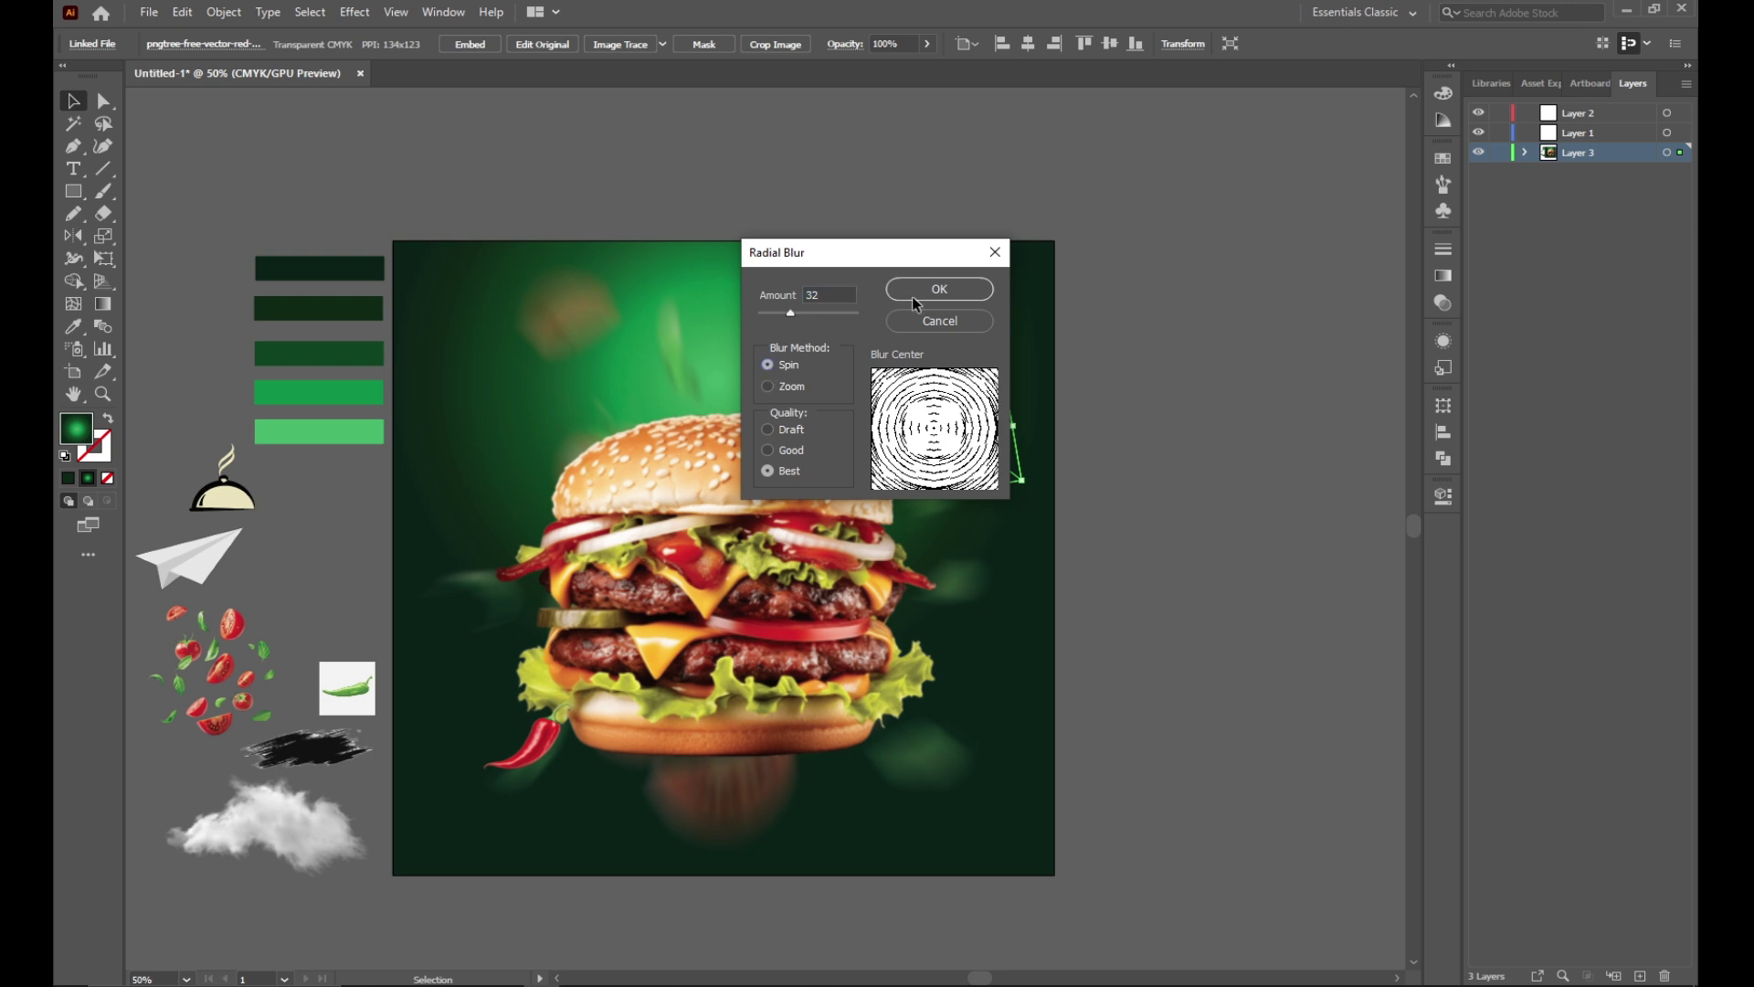
click(939, 289)
click(1131, 356)
Step: Apply a Gaussian blur to the lower-left chili
click(524, 711)
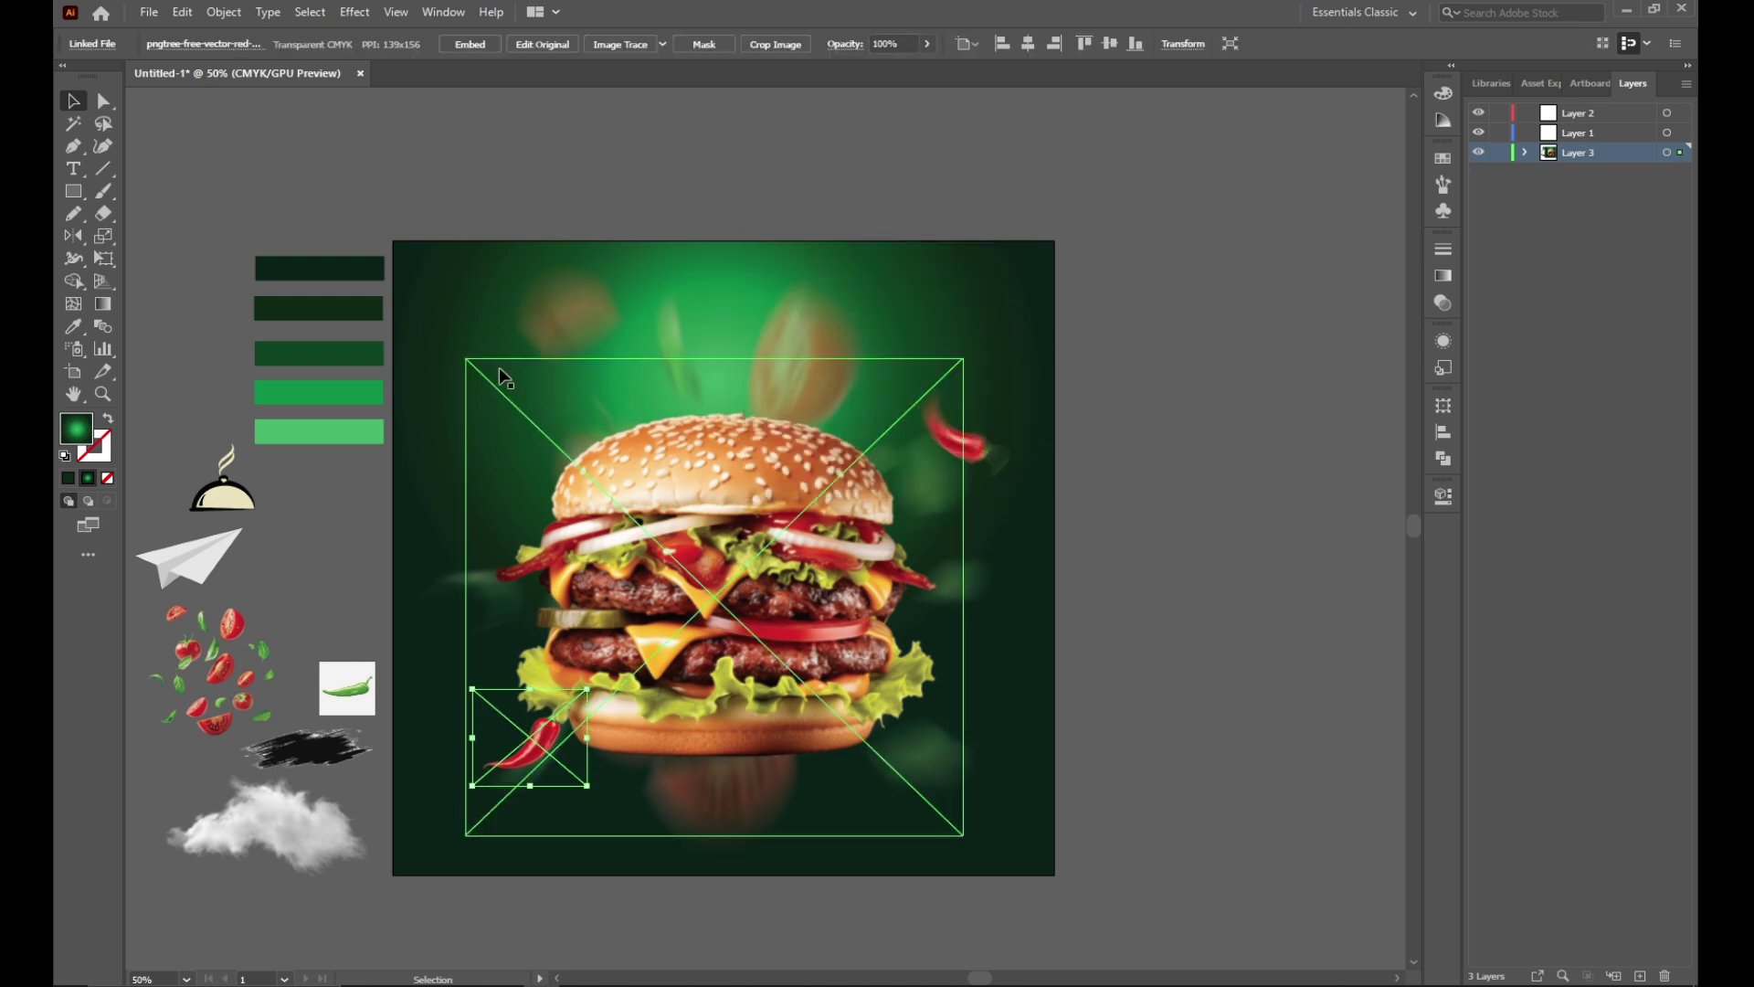
click(355, 12)
click(616, 331)
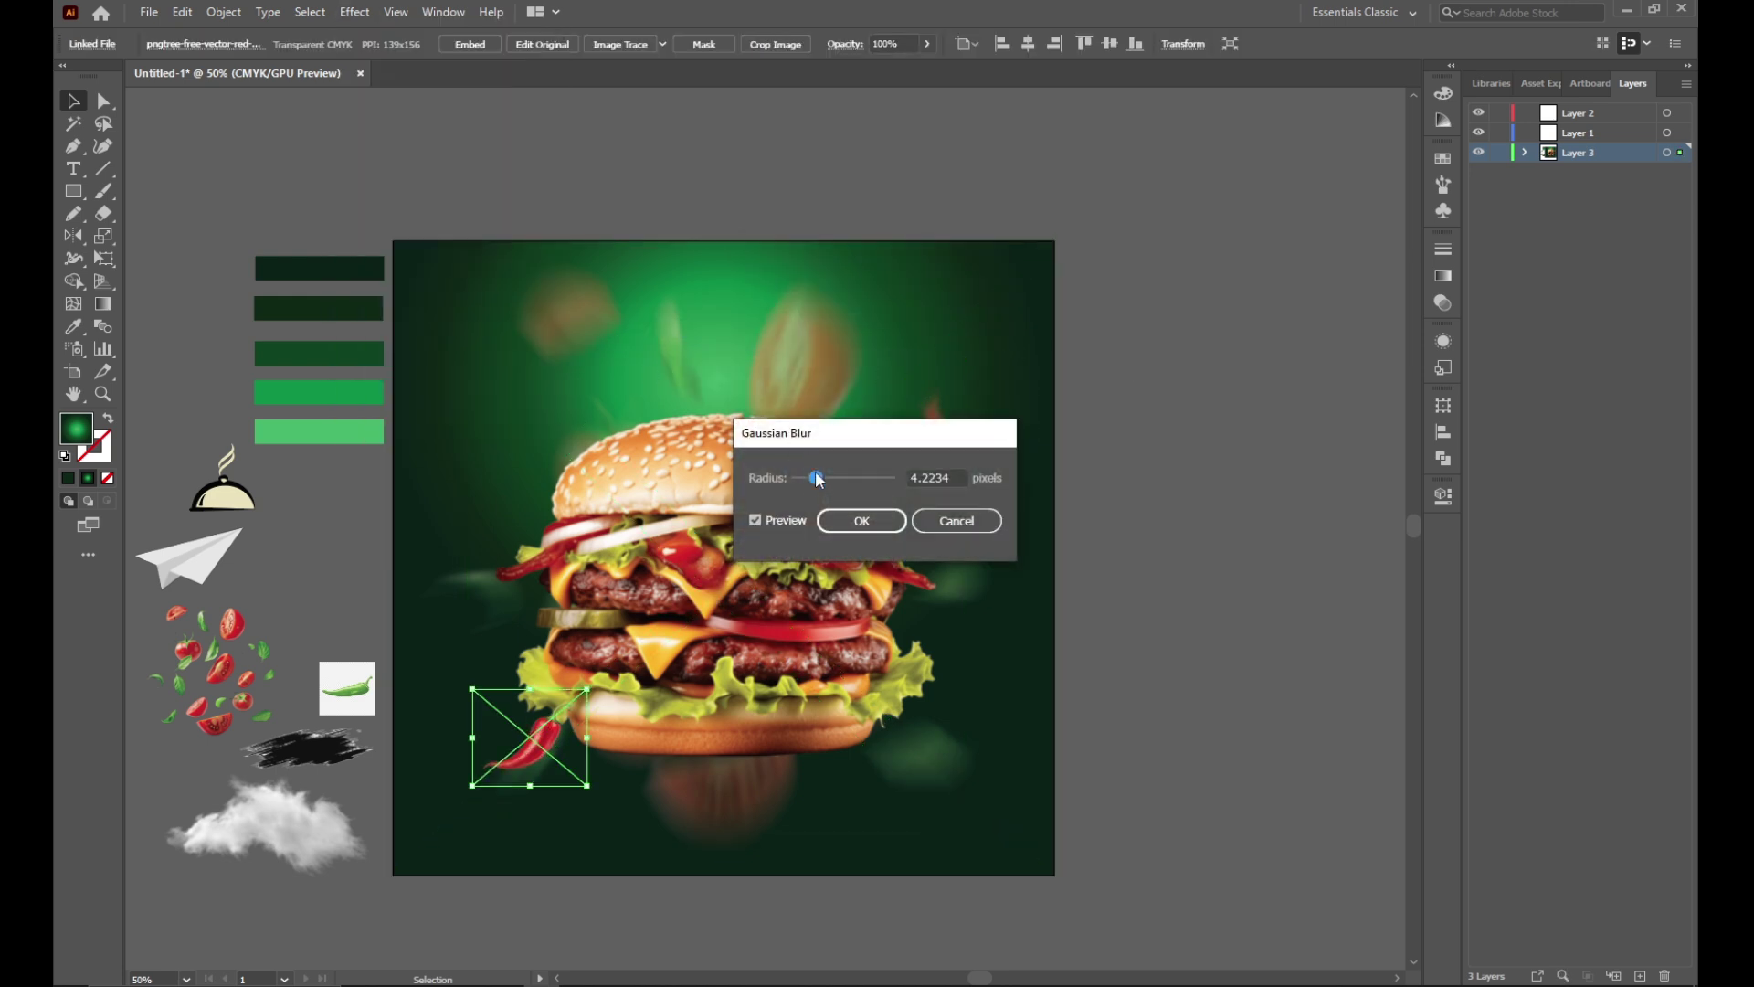
click(861, 519)
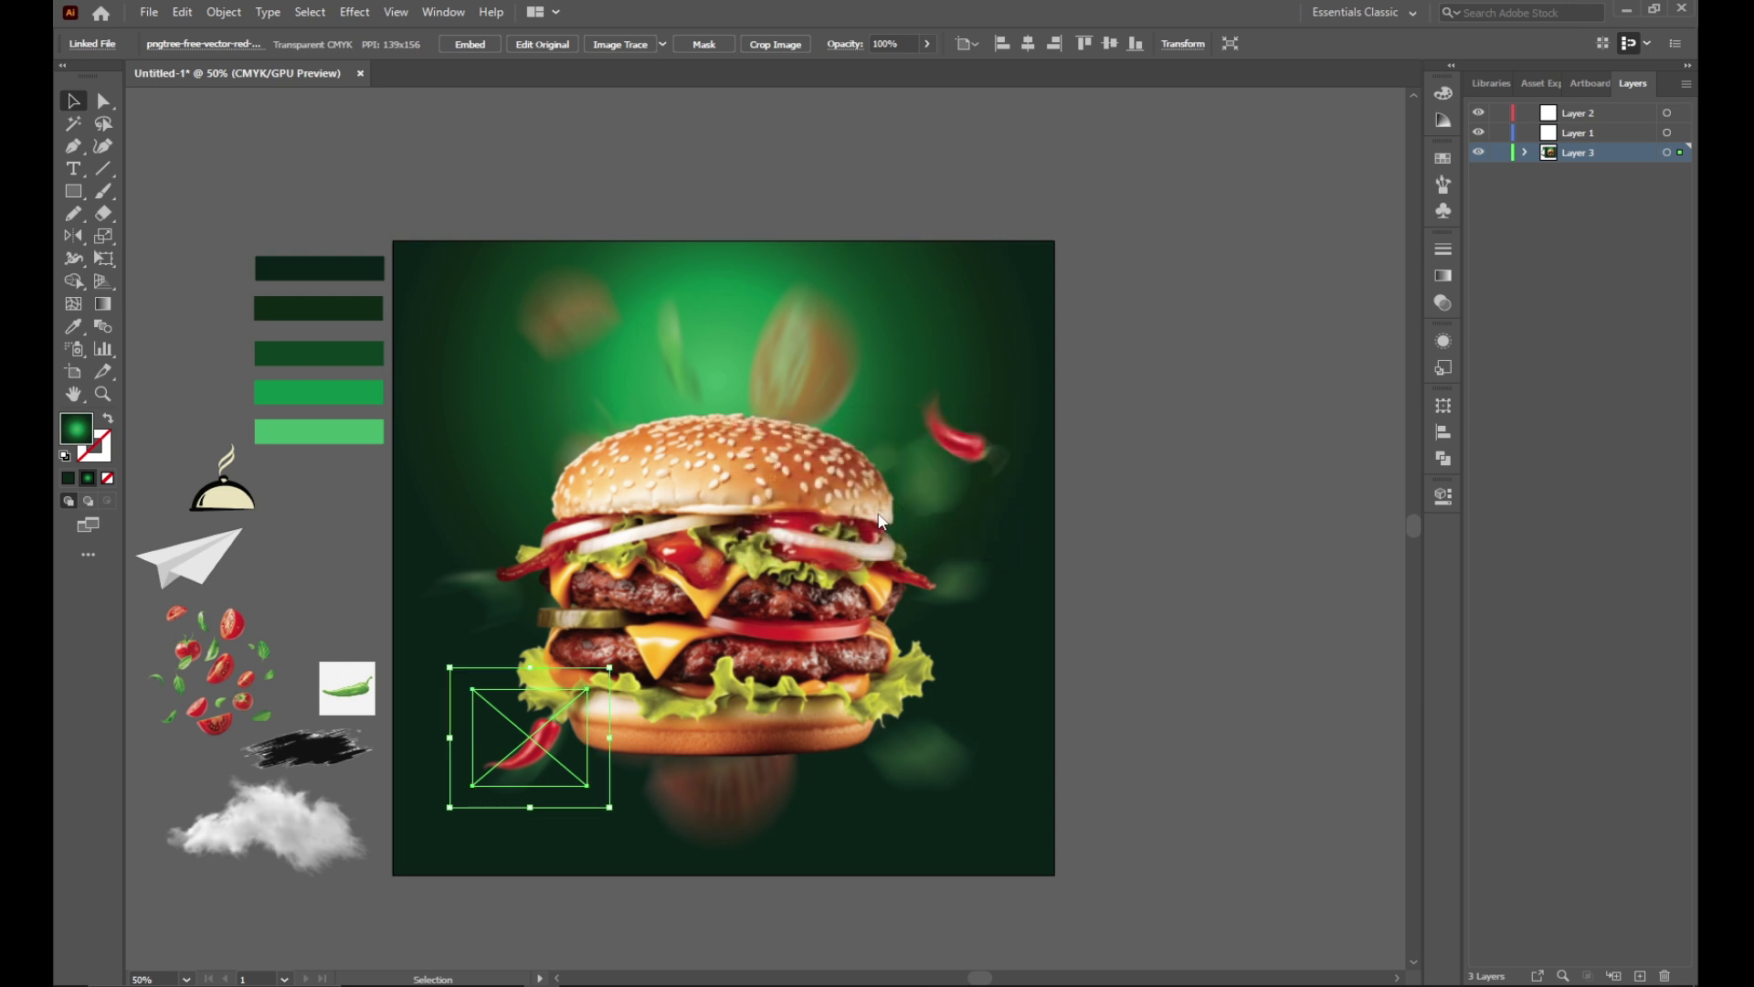
click(1118, 570)
Step: Place the cloche icon at the artboard's top-left corner, leaving the burger in place
mouse_move(222, 505)
mouse_down()
mouse_move(353, 466)
mouse_move(440, 309)
mouse_up()
click(521, 162)
click(740, 507)
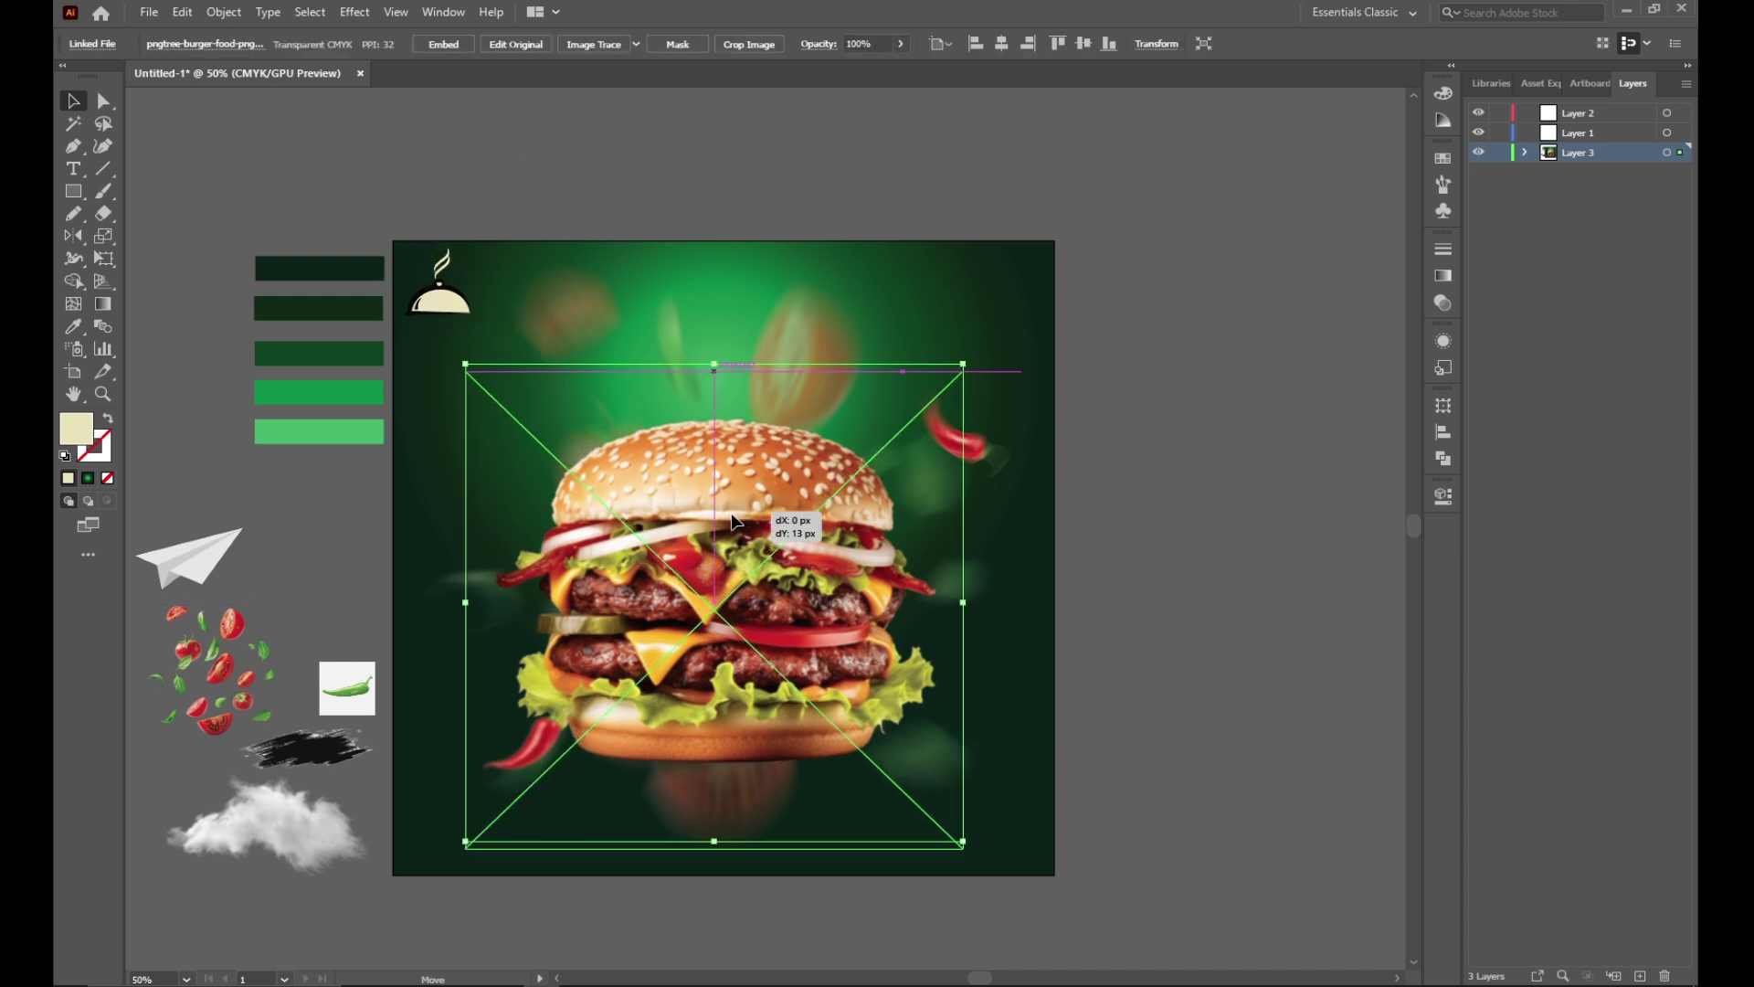
drag(733, 510, 735, 517)
click(1103, 482)
key(ctrl+z)
click(1160, 500)
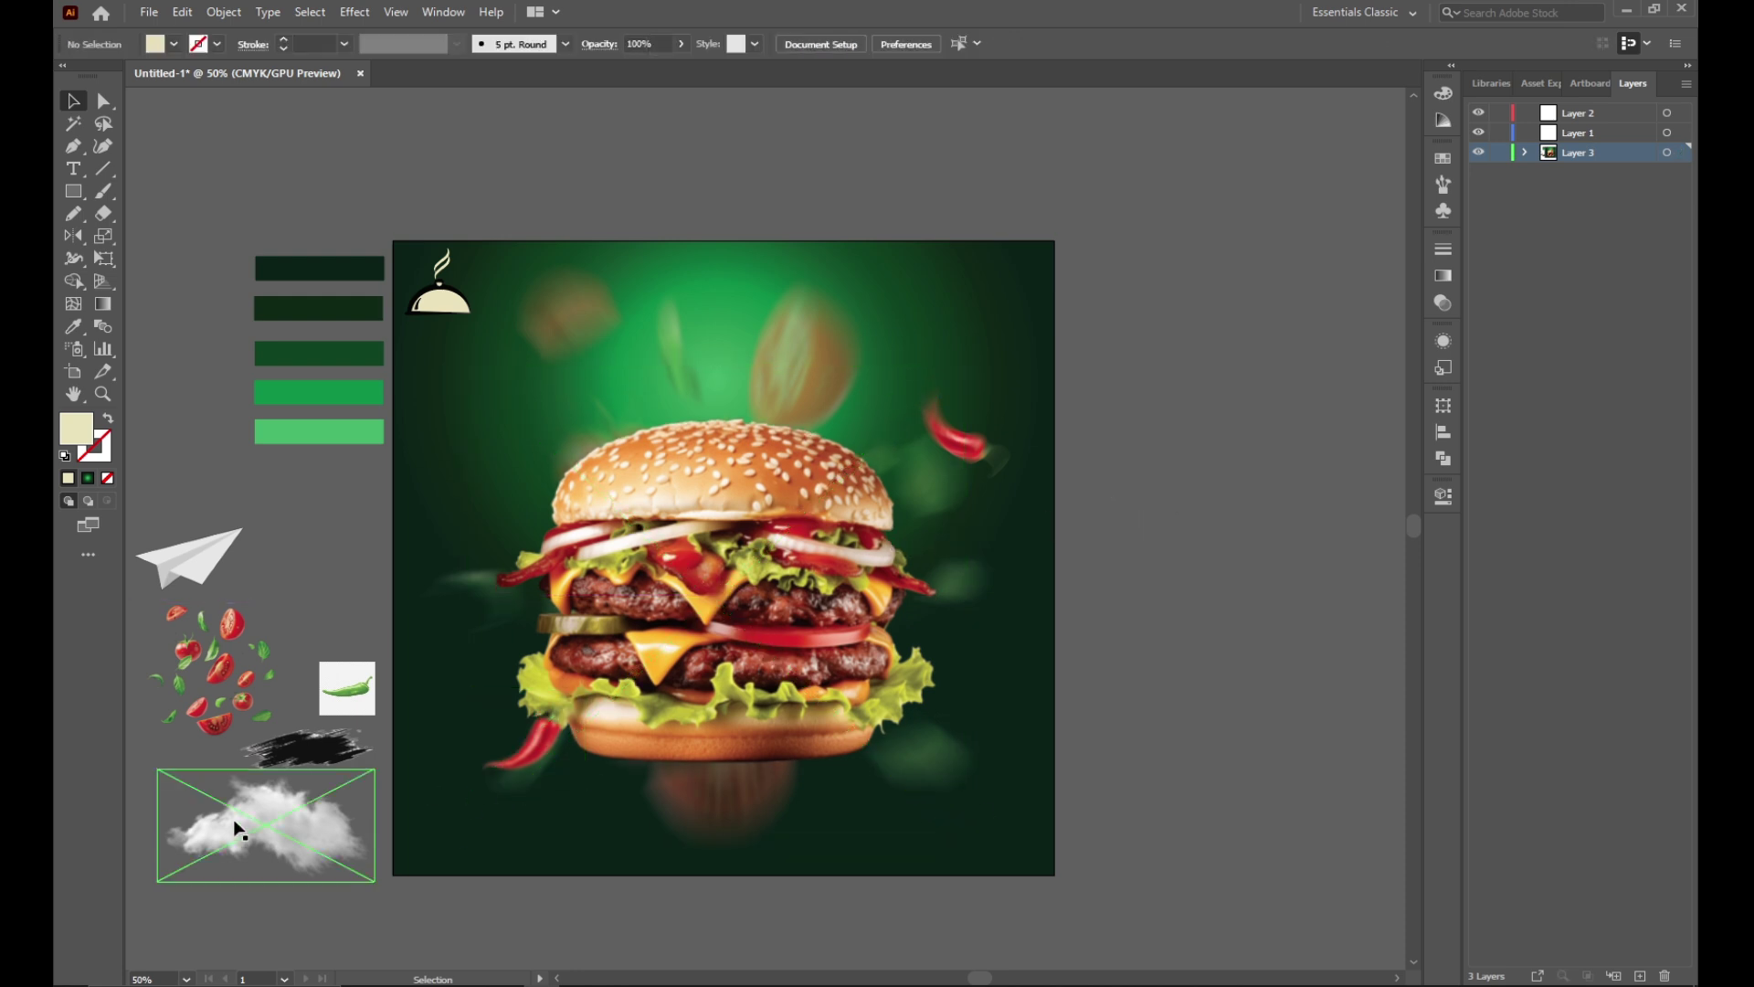
Step: Bring the cloud image onto the artboard, enlarge it behind the burger, and shift the burger slightly left
drag(237, 819, 633, 429)
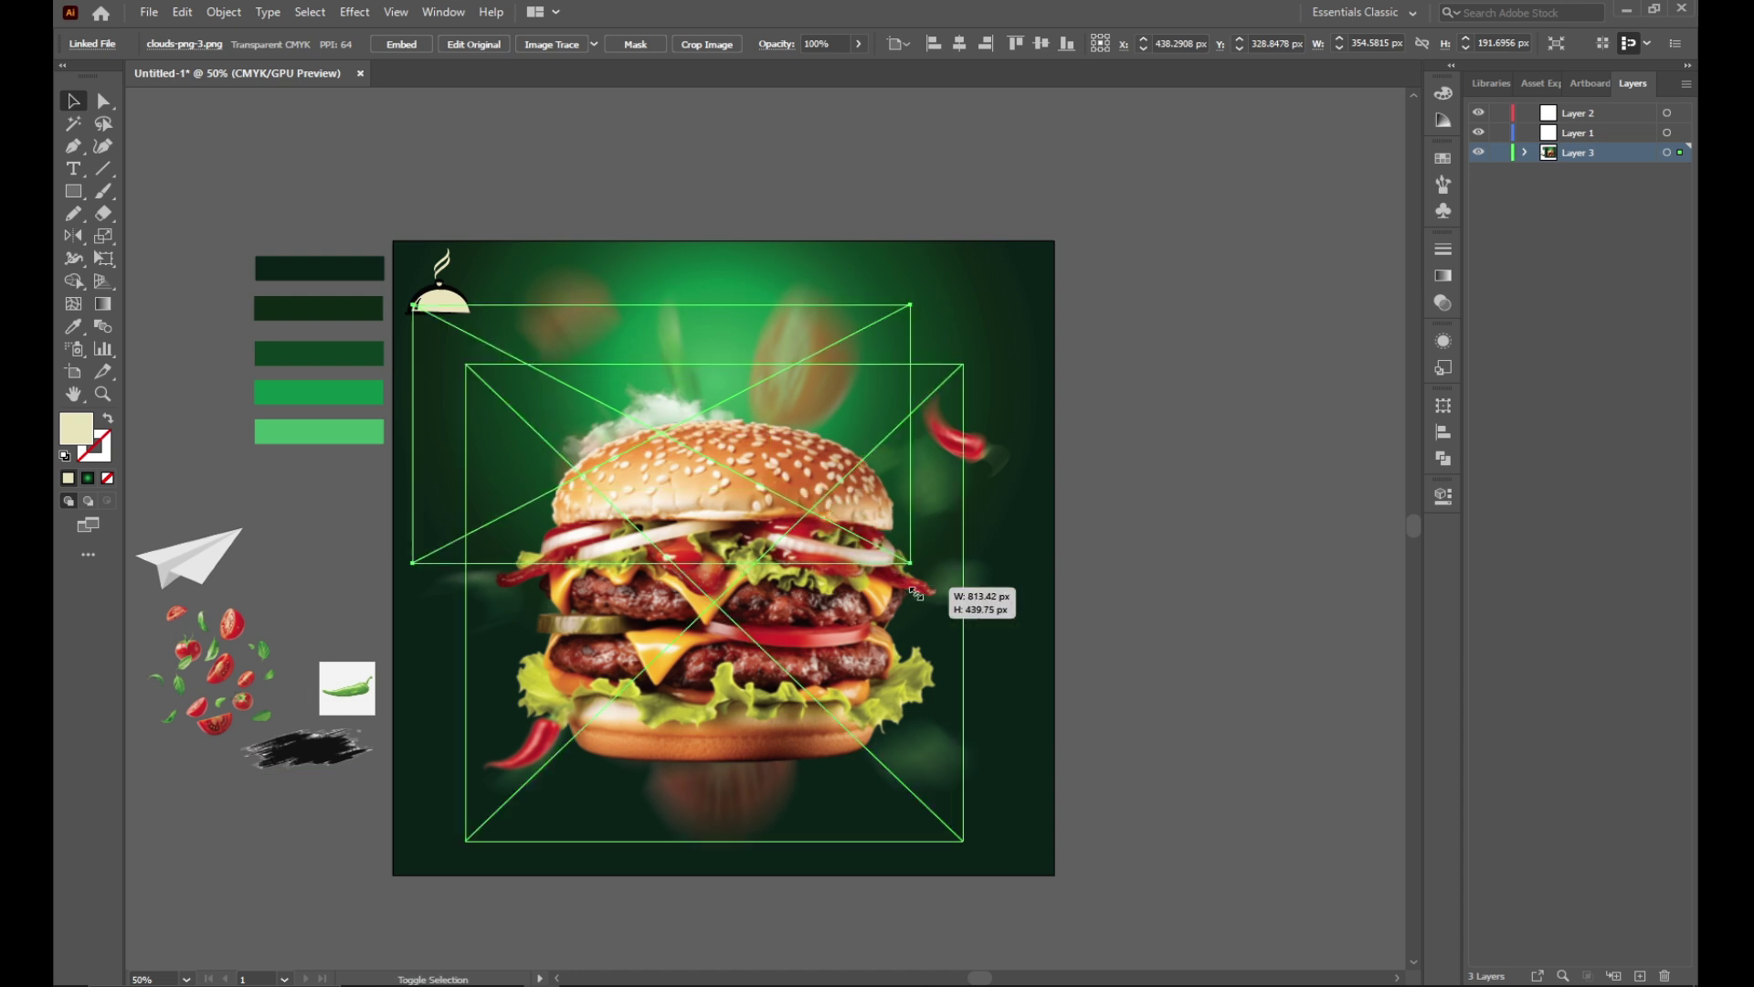
drag(770, 490, 881, 547)
click(737, 380)
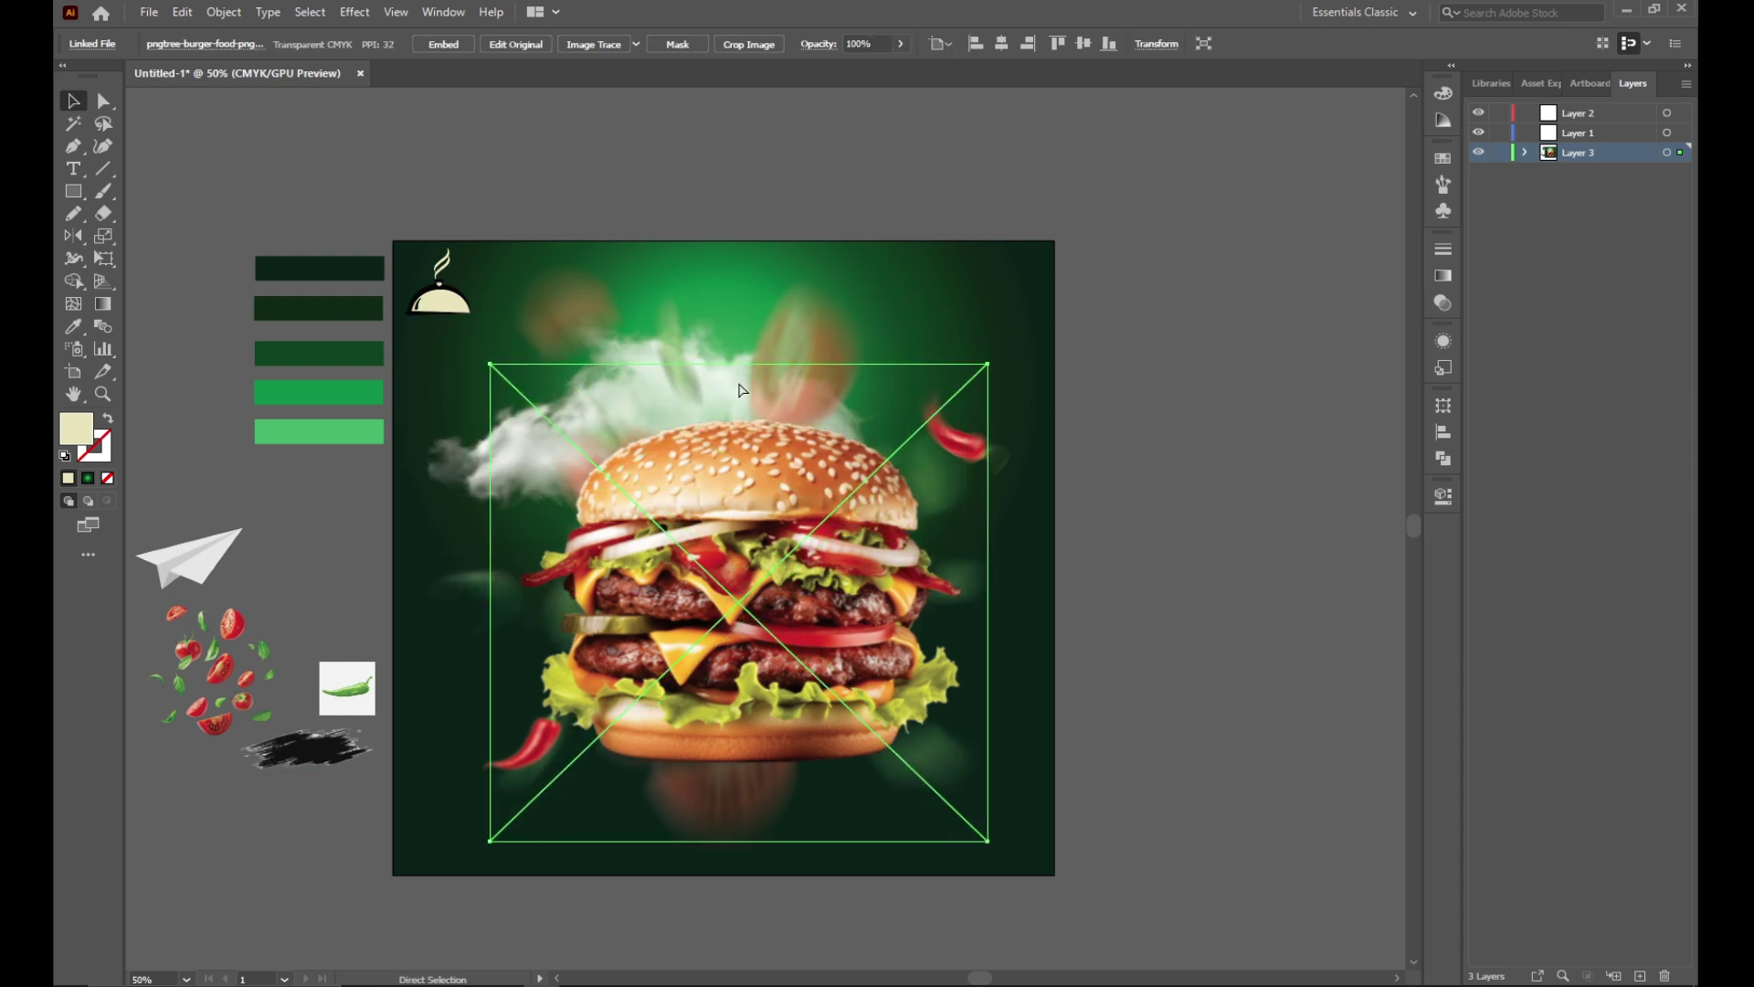
drag(738, 380, 713, 380)
click(736, 335)
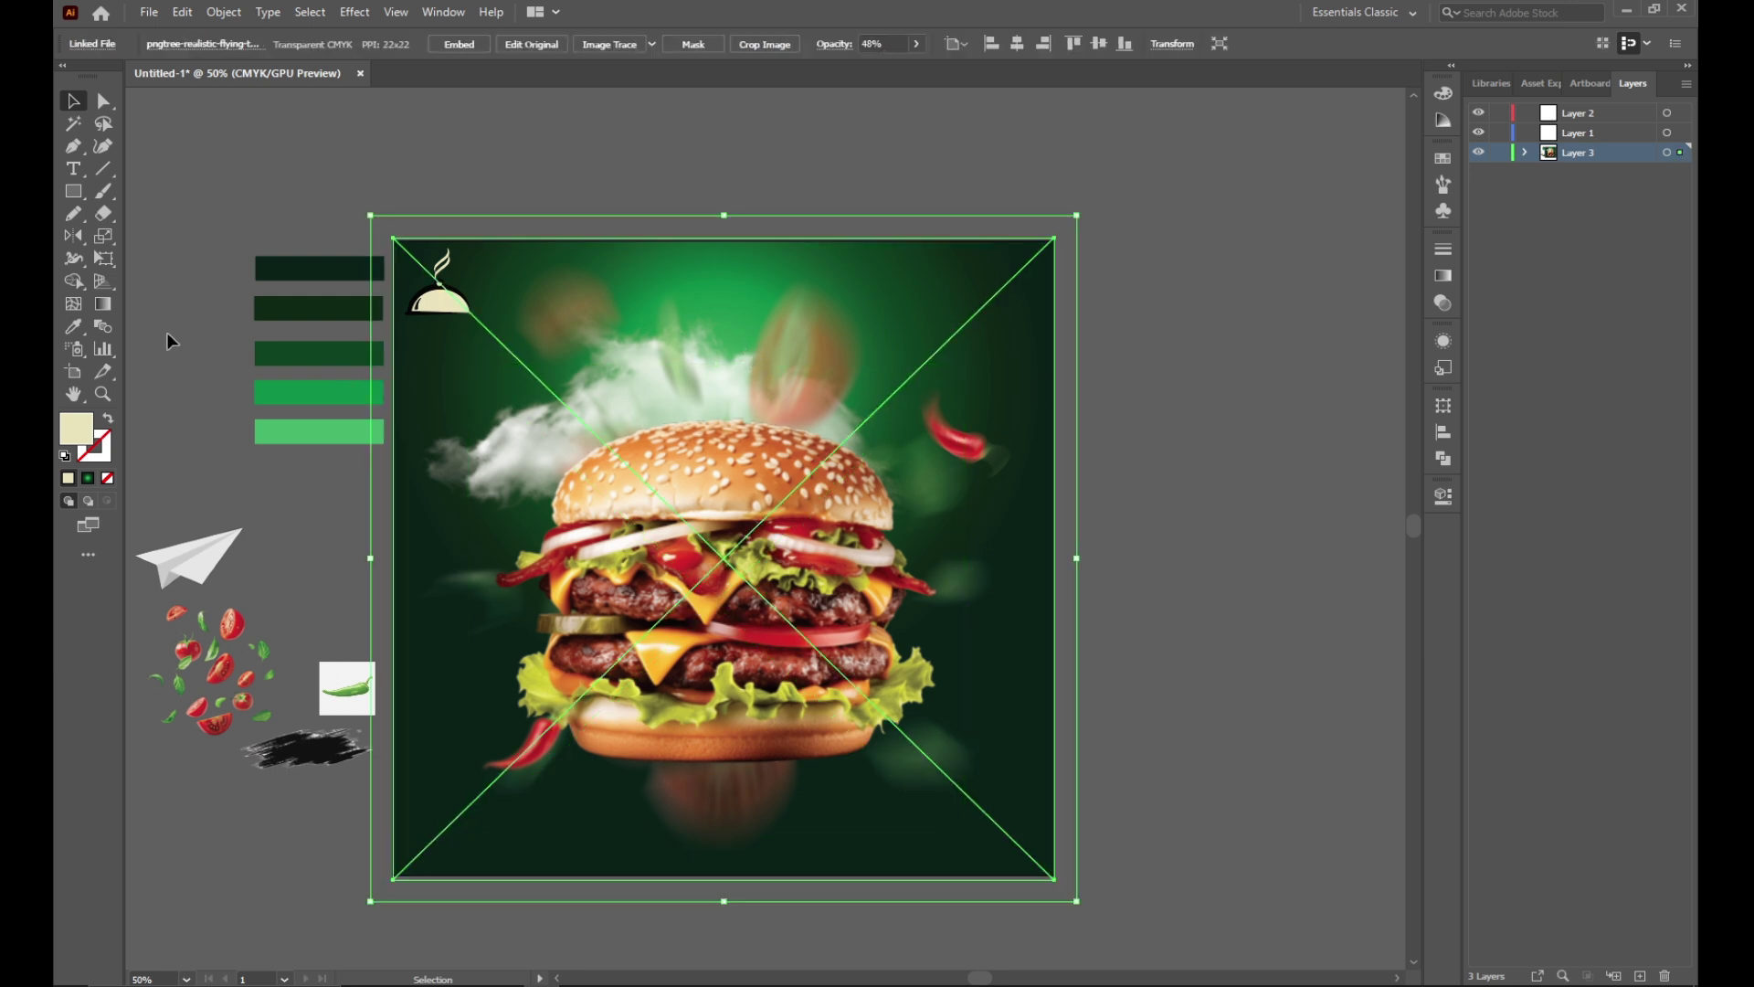
click(653, 402)
drag(770, 489, 953, 584)
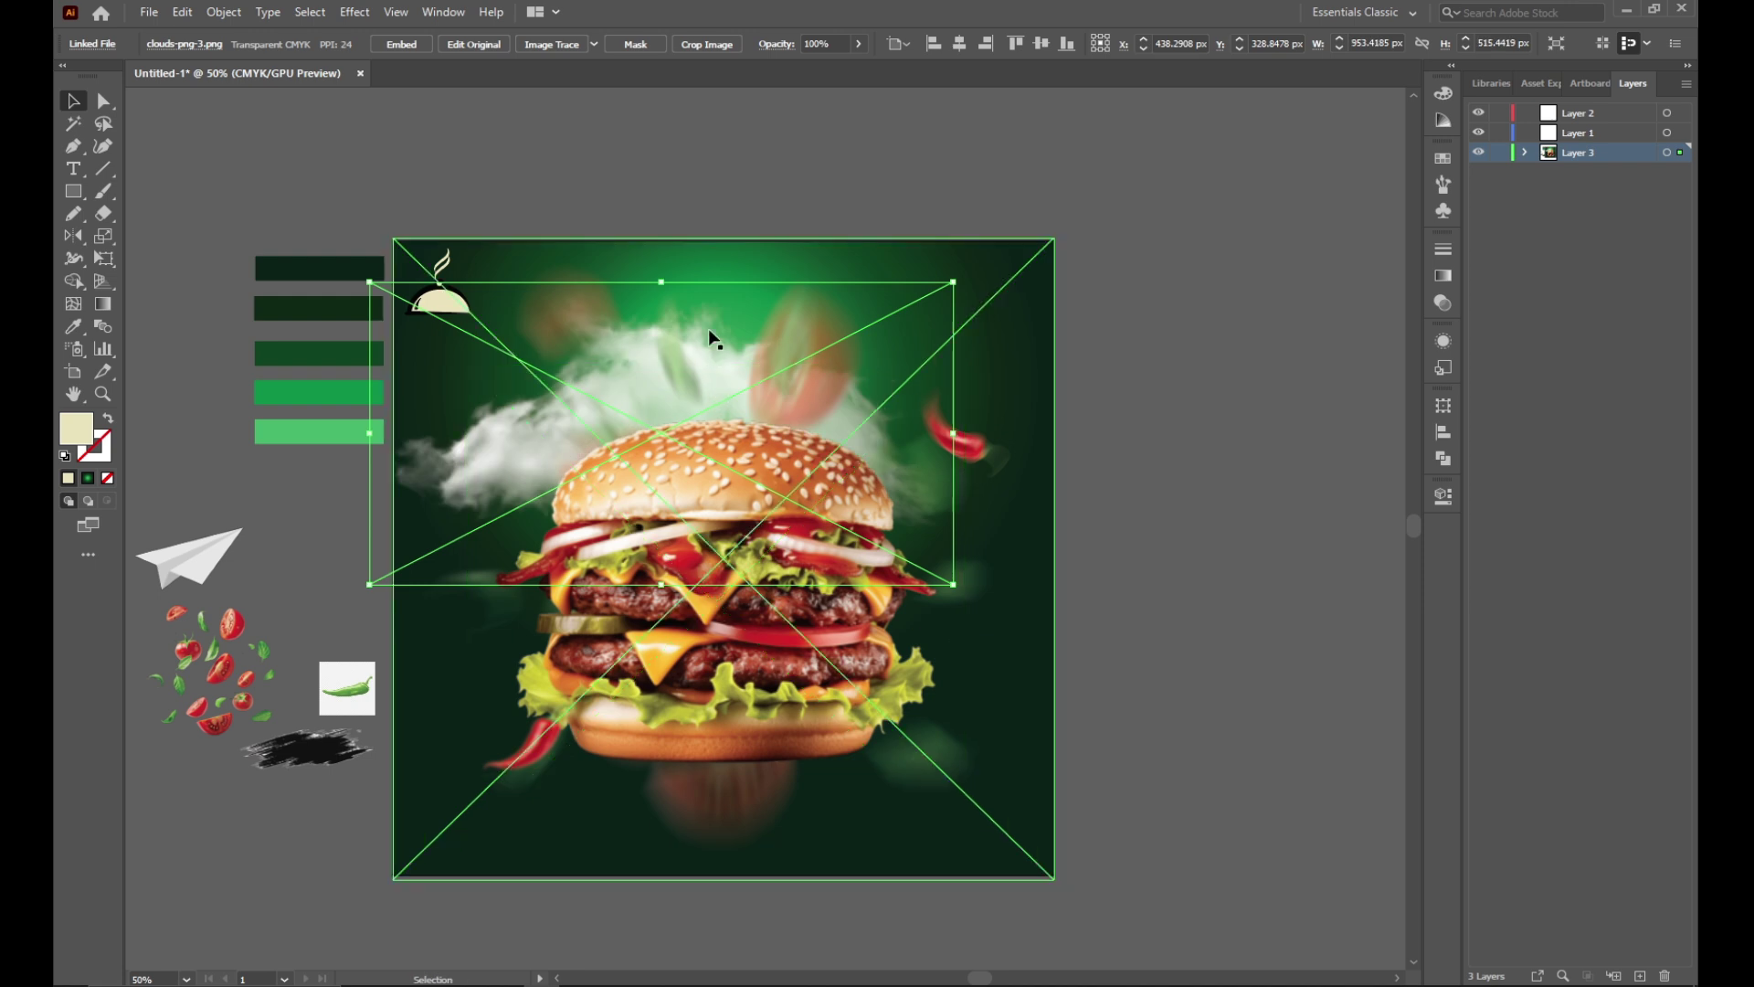
click(738, 338)
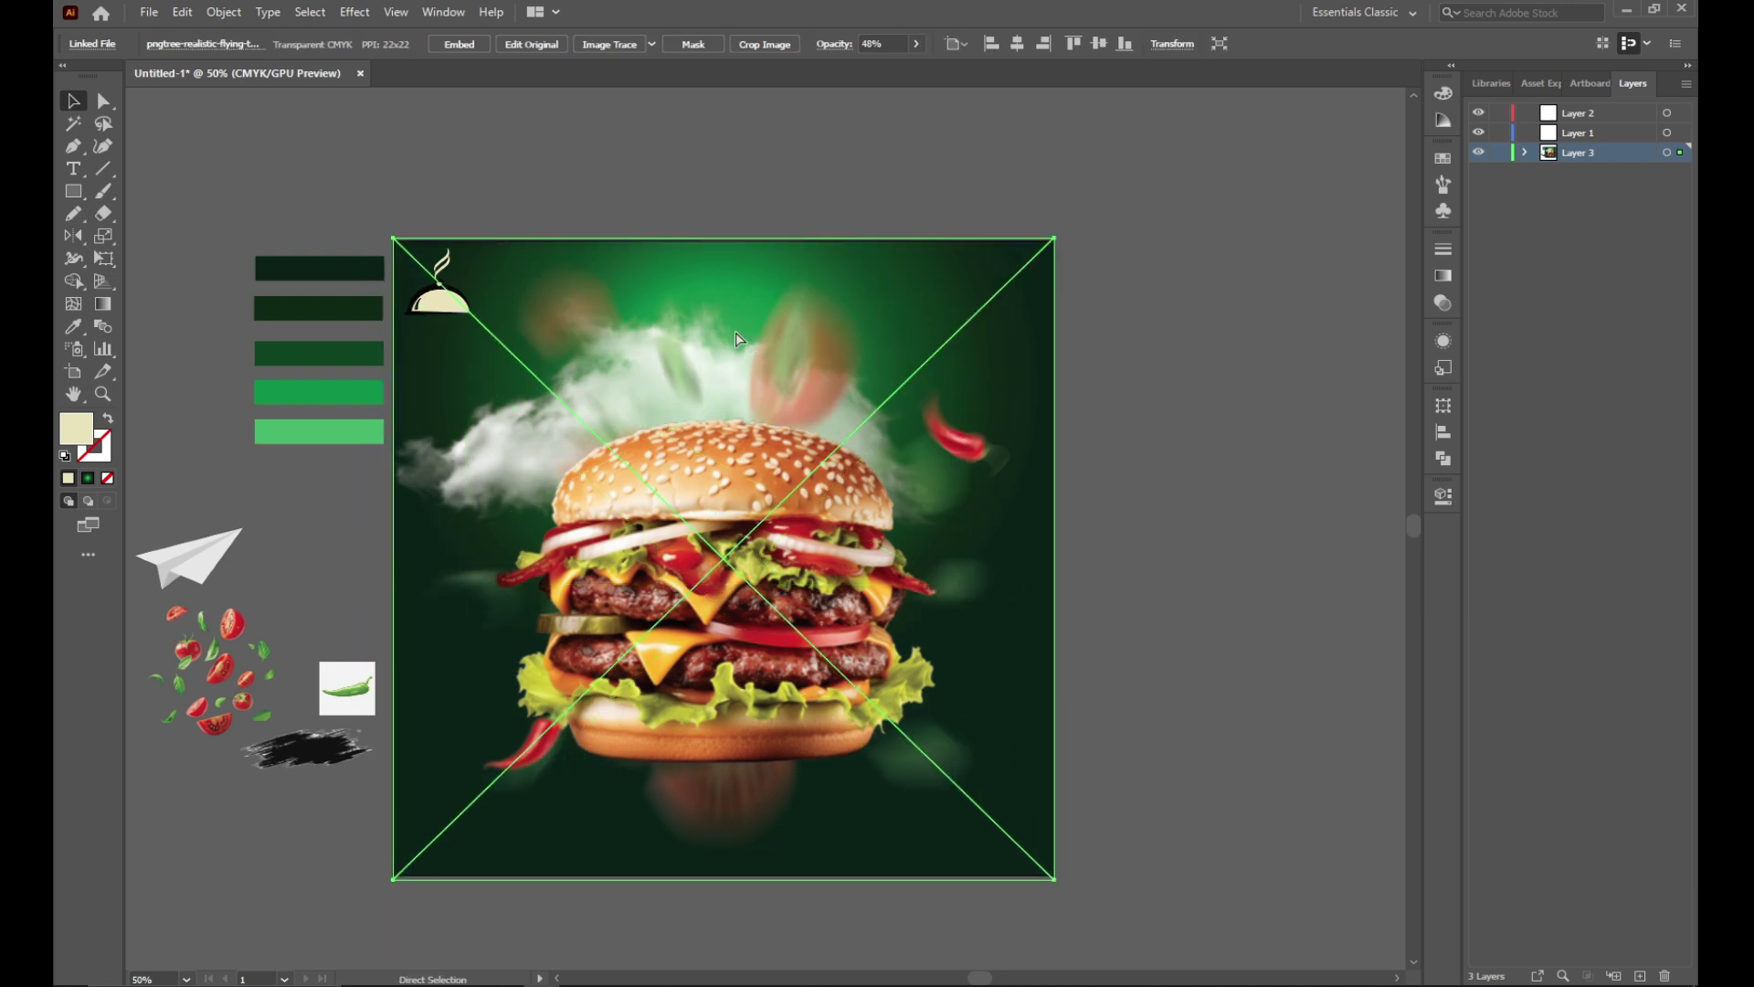
key(ctrl+z)
click(674, 419)
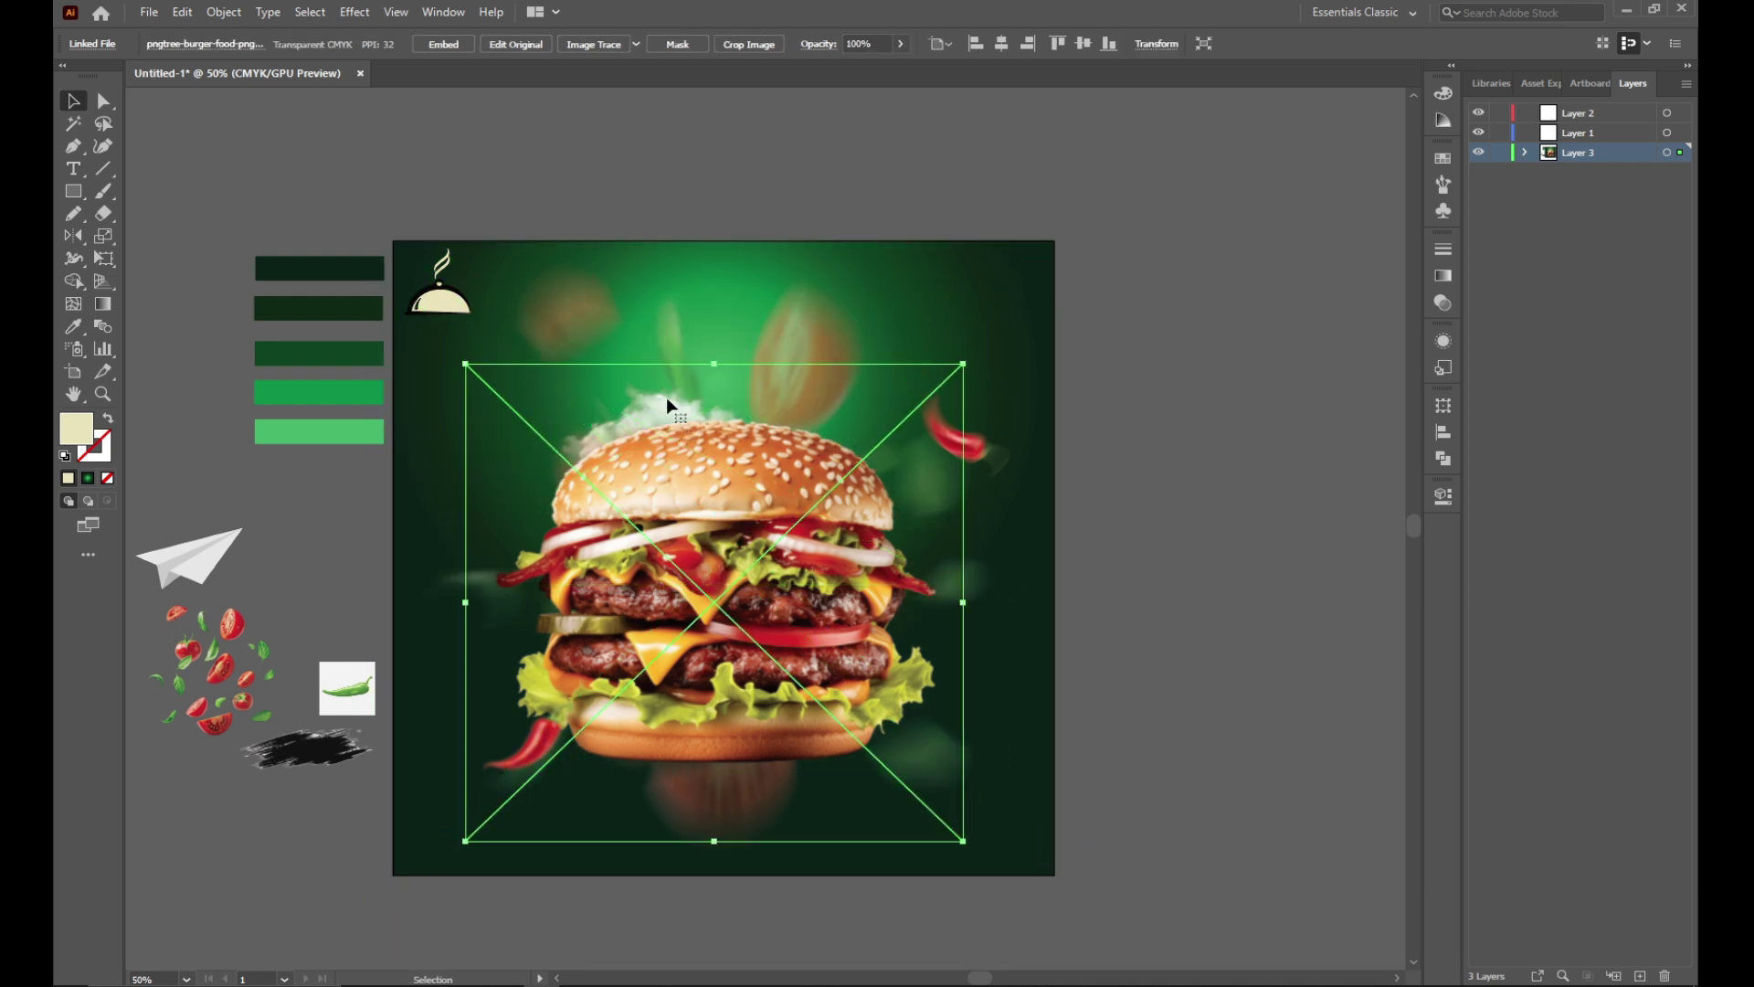
Step: Lock the background rectangles and the images above the clouds in Layer 3
click(1527, 153)
drag(1499, 192, 1499, 488)
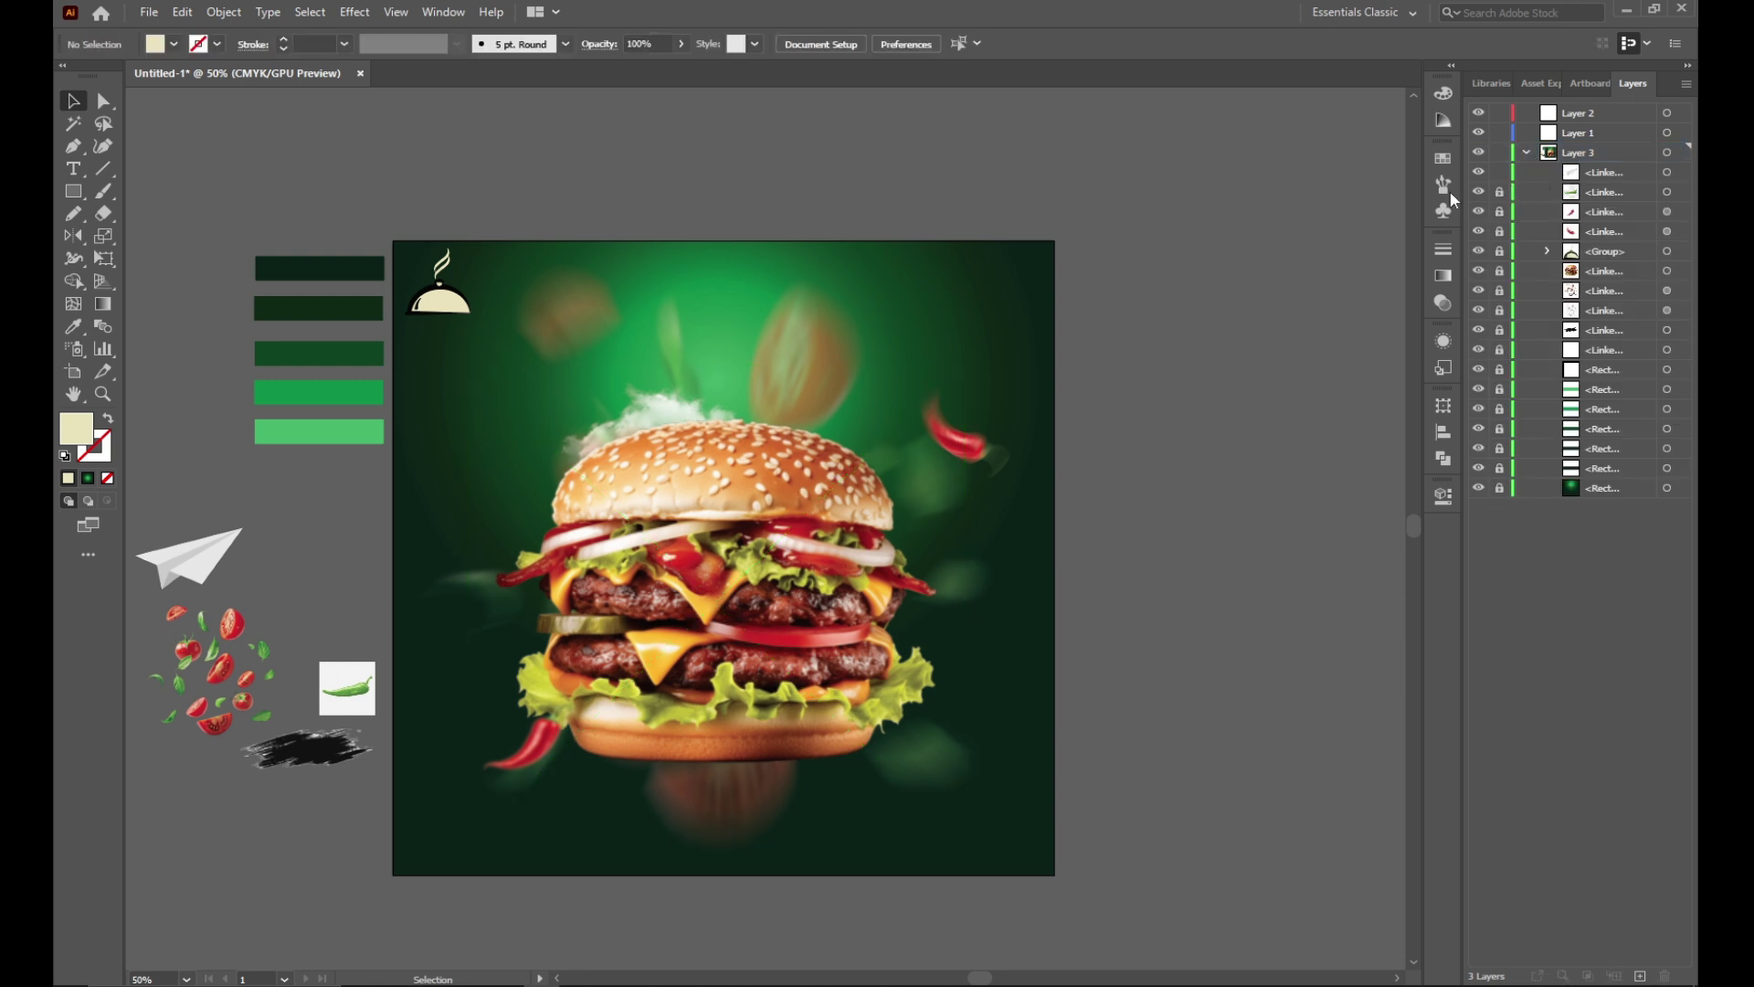
drag(1501, 200, 1521, 470)
drag(1499, 369, 1526, 532)
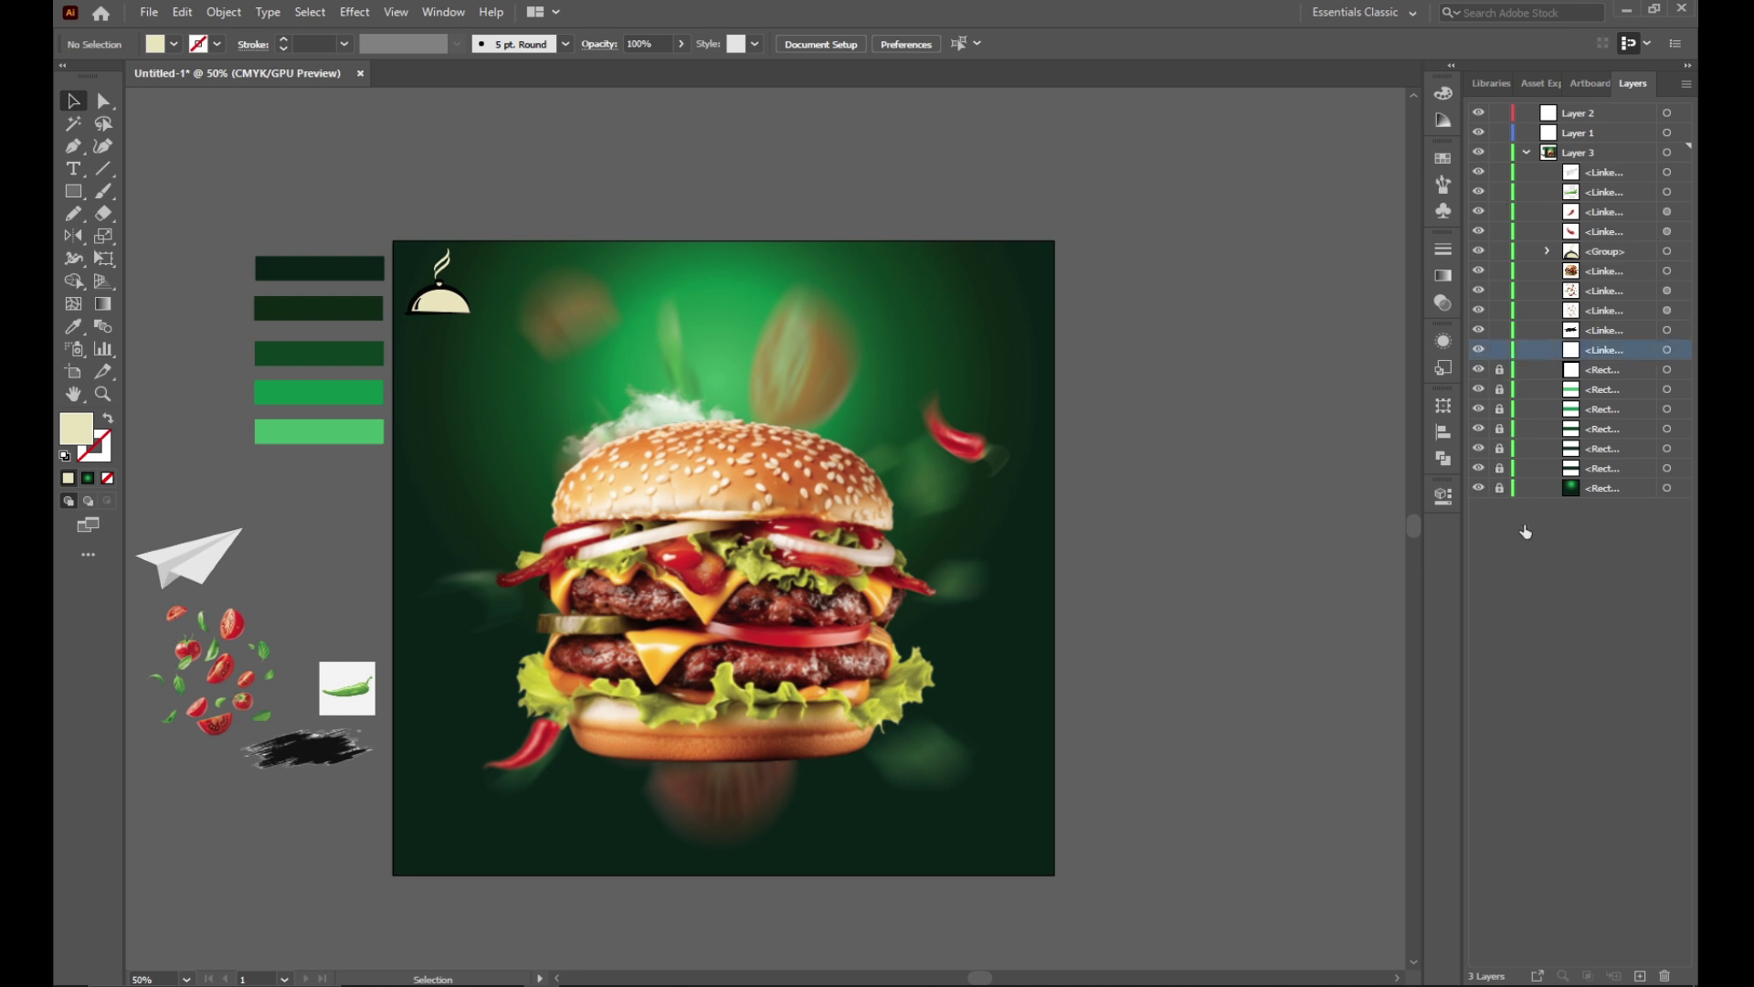
drag(1507, 286, 1500, 193)
Step: Scale the clouds up behind the burger's top and set their blend mode to Overlay
click(673, 406)
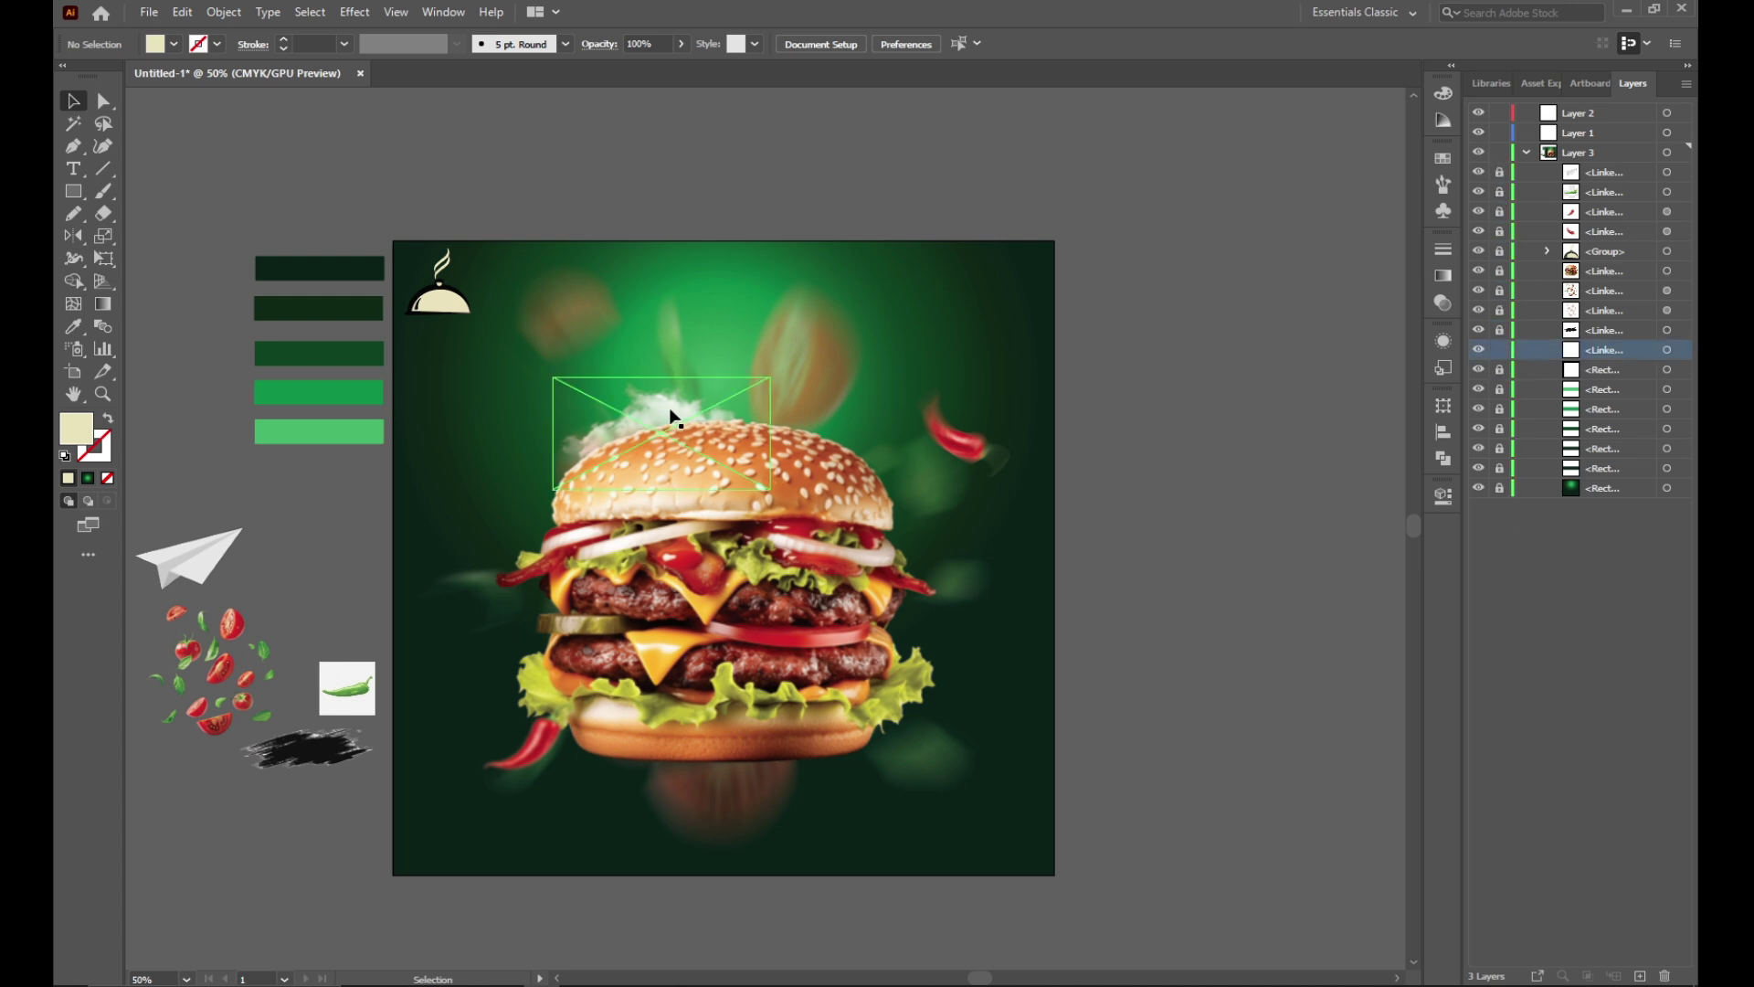
drag(677, 391, 698, 366)
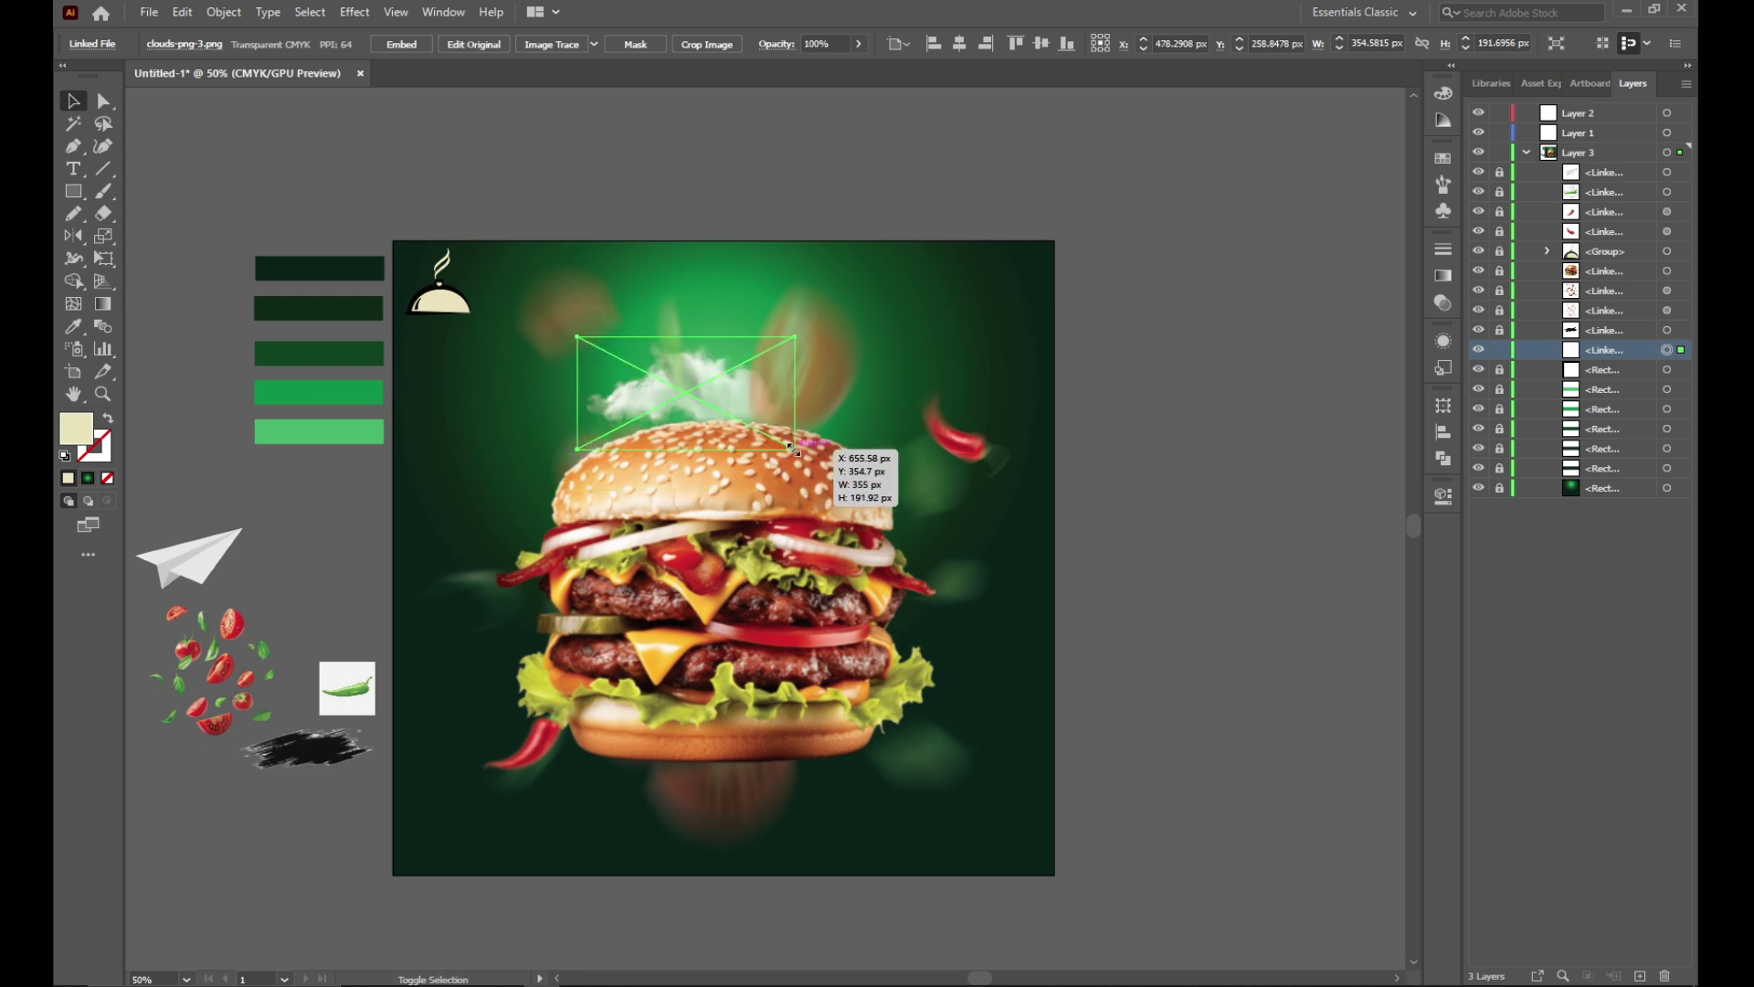
drag(793, 447, 970, 539)
mouse_move(763, 362)
mouse_down()
mouse_move(773, 404)
mouse_move(766, 391)
mouse_up()
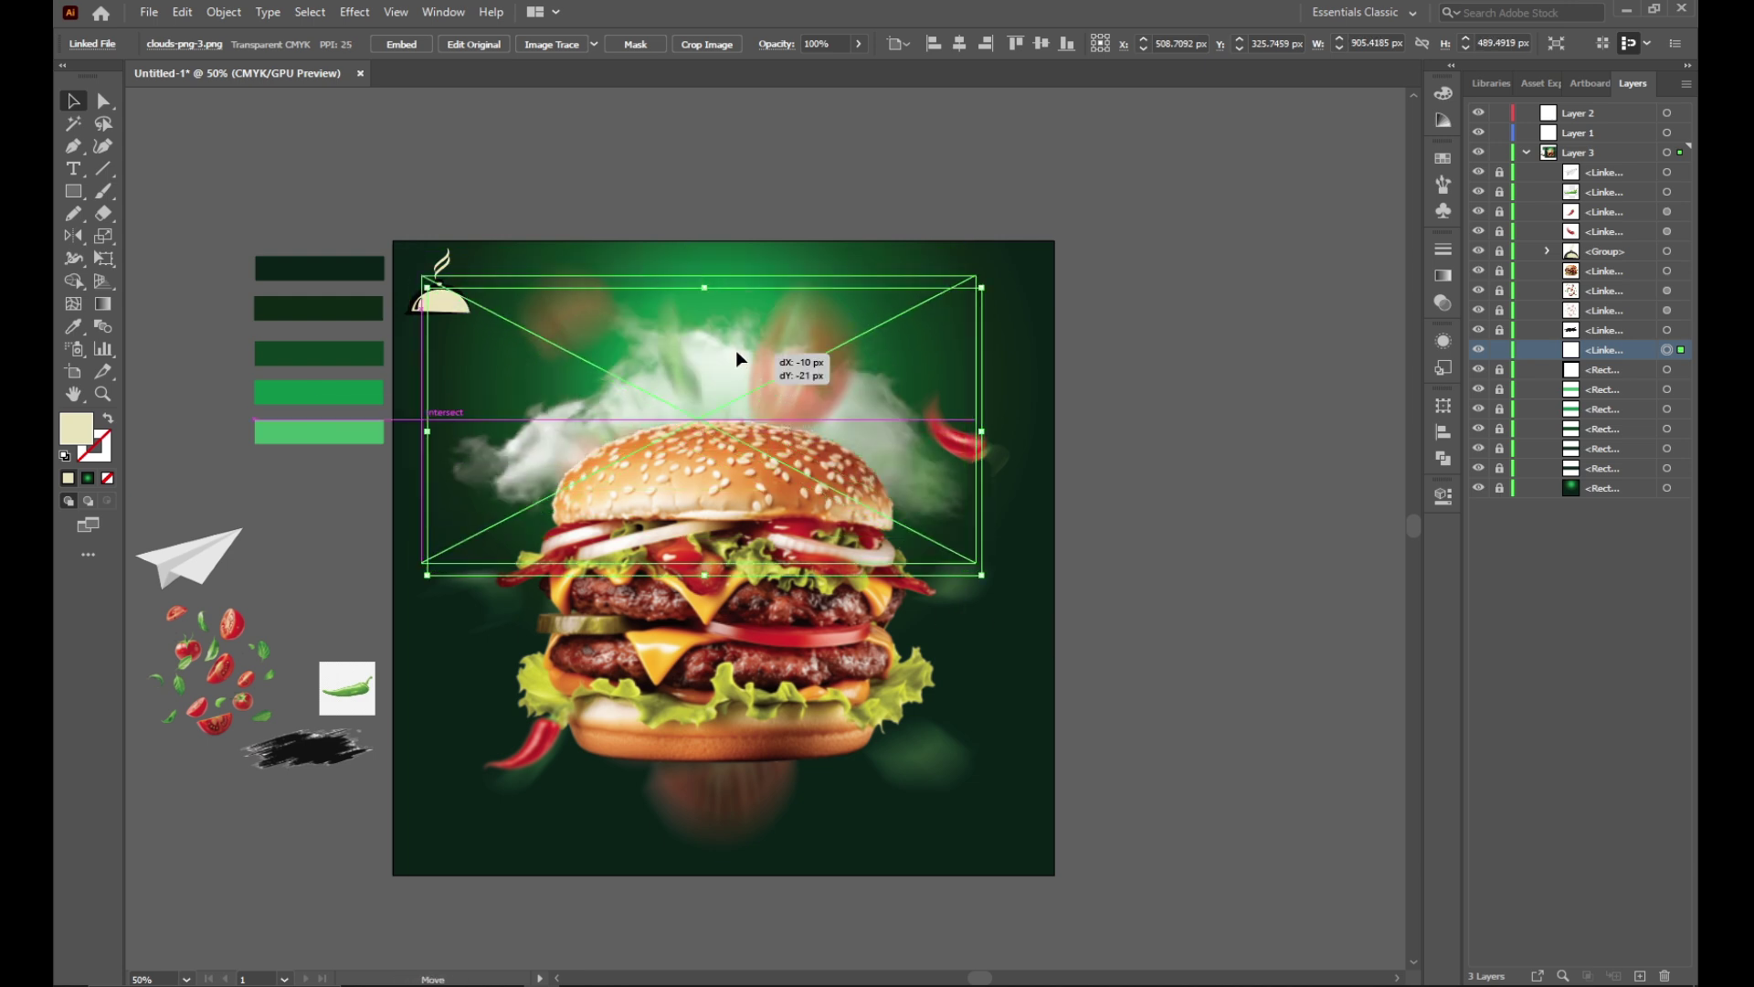
click(1441, 304)
click(1246, 270)
click(1262, 302)
click(1257, 272)
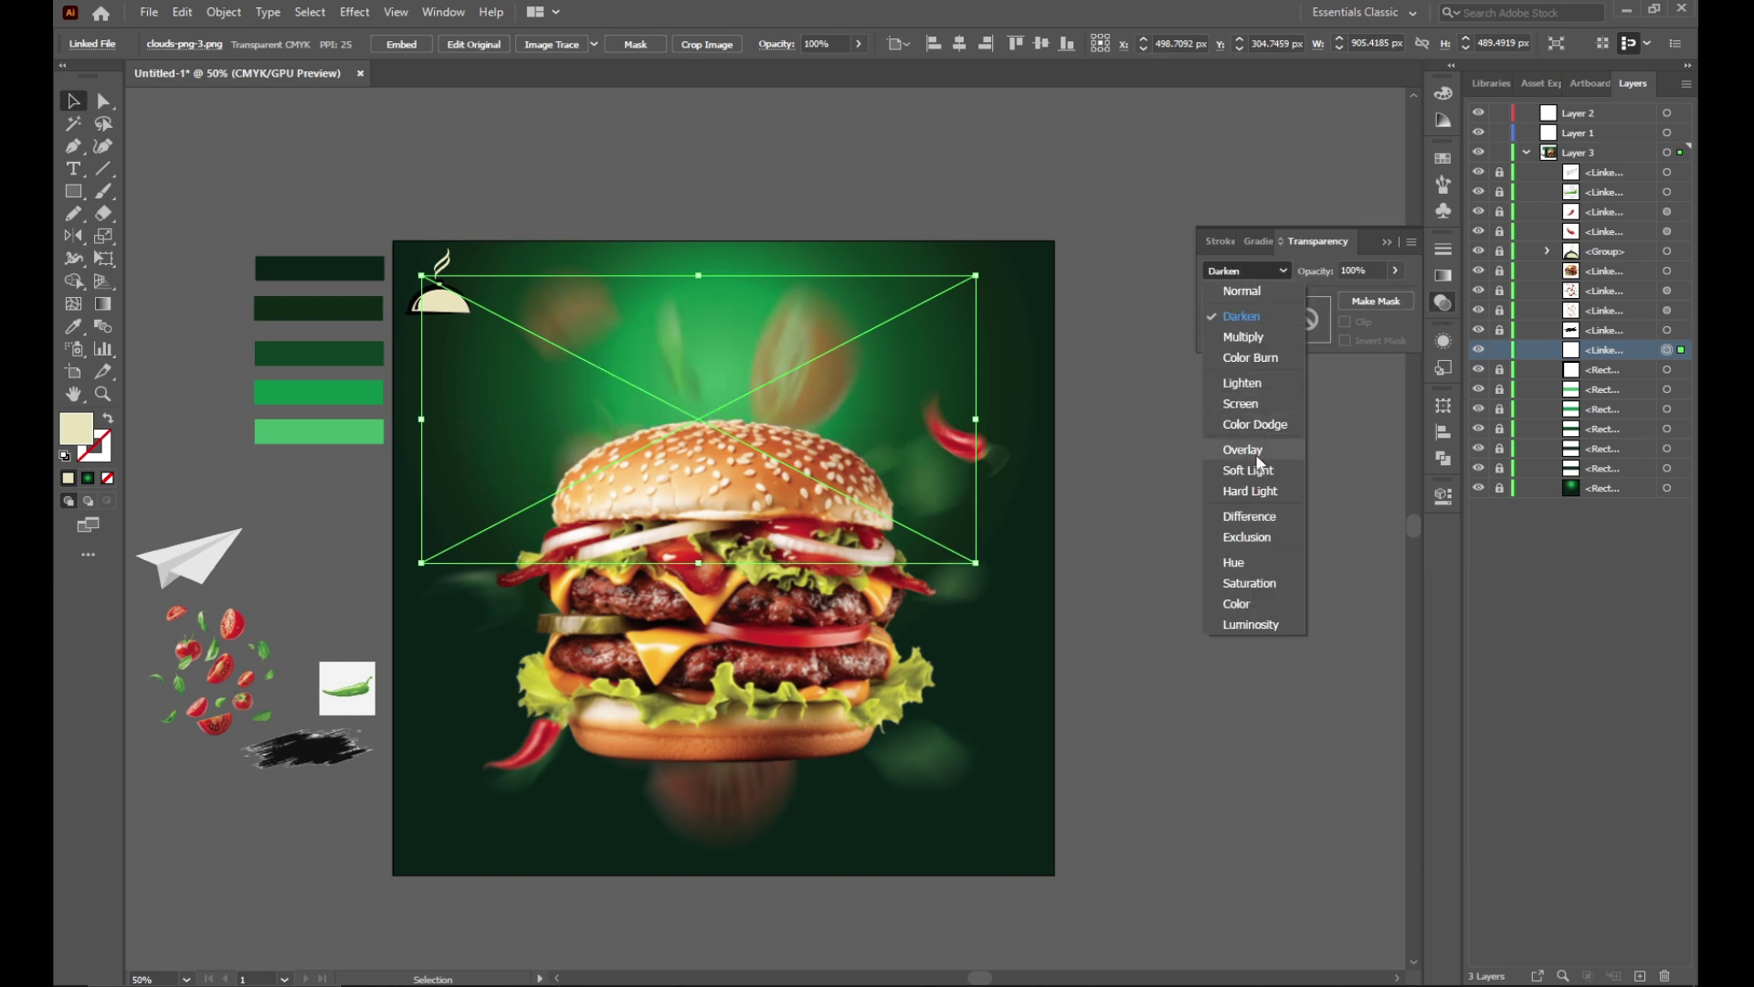
click(1211, 455)
drag(879, 440, 891, 442)
Step: Unlock all Layer 3 objects and select the black brush-stroke image
drag(1504, 177, 1499, 504)
click(1302, 545)
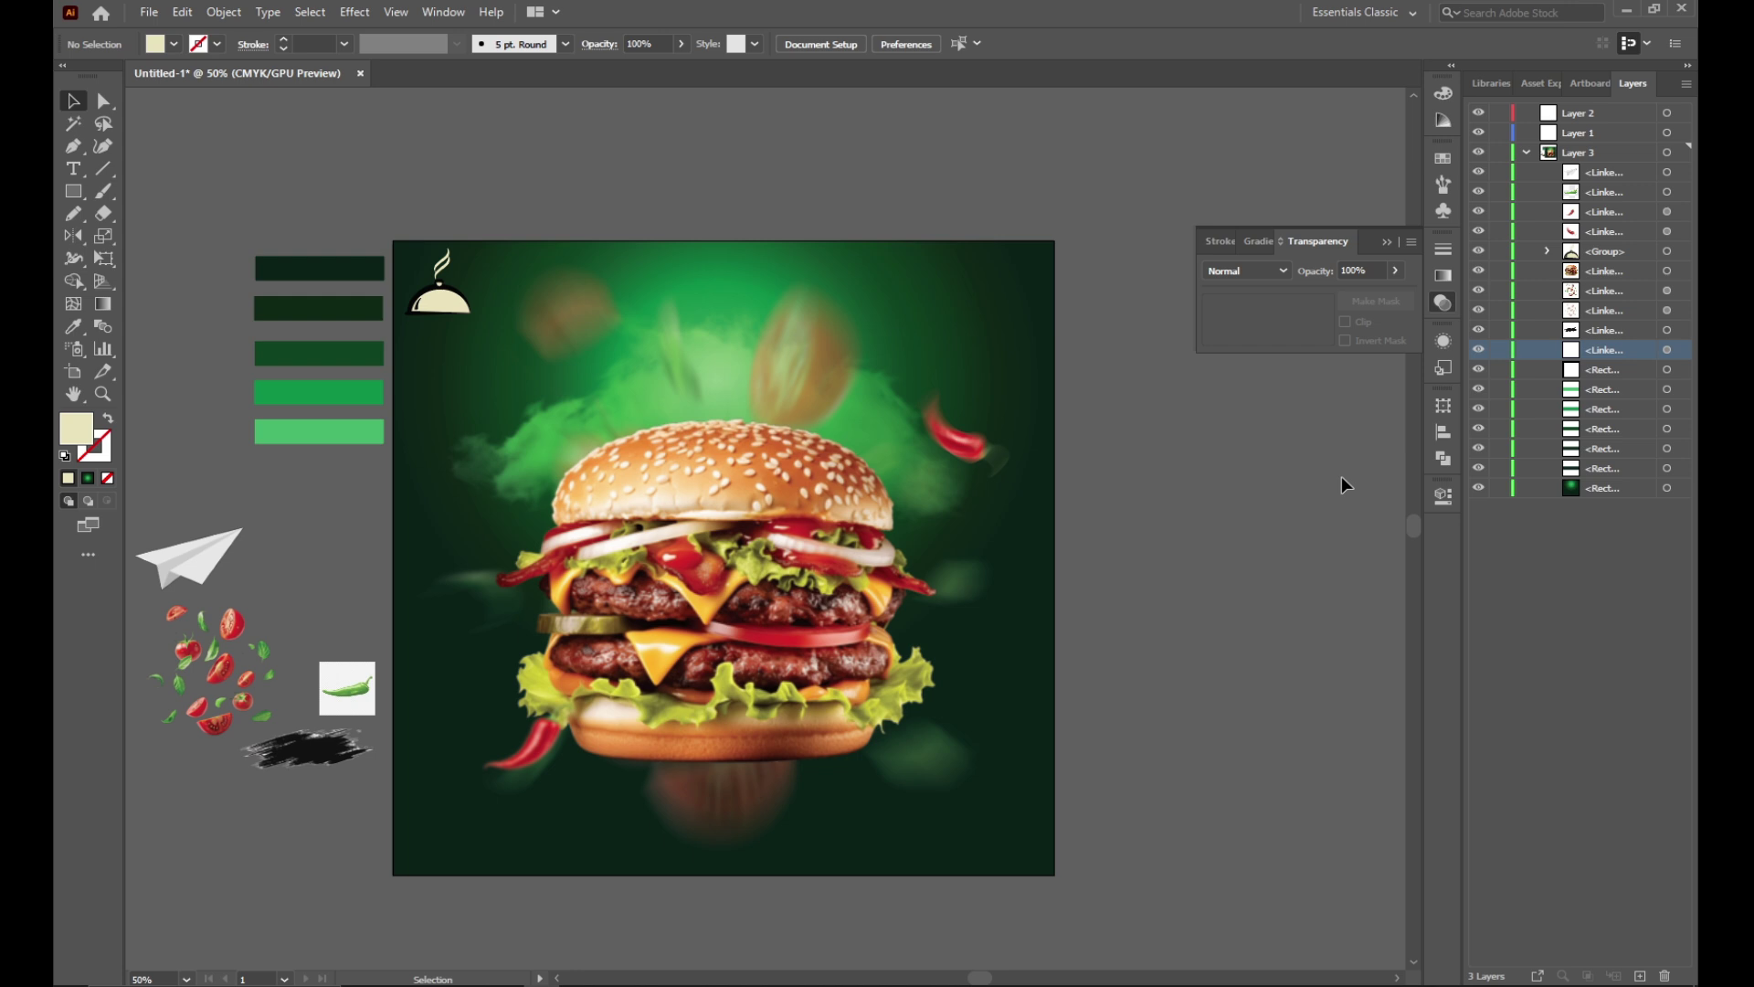
click(314, 755)
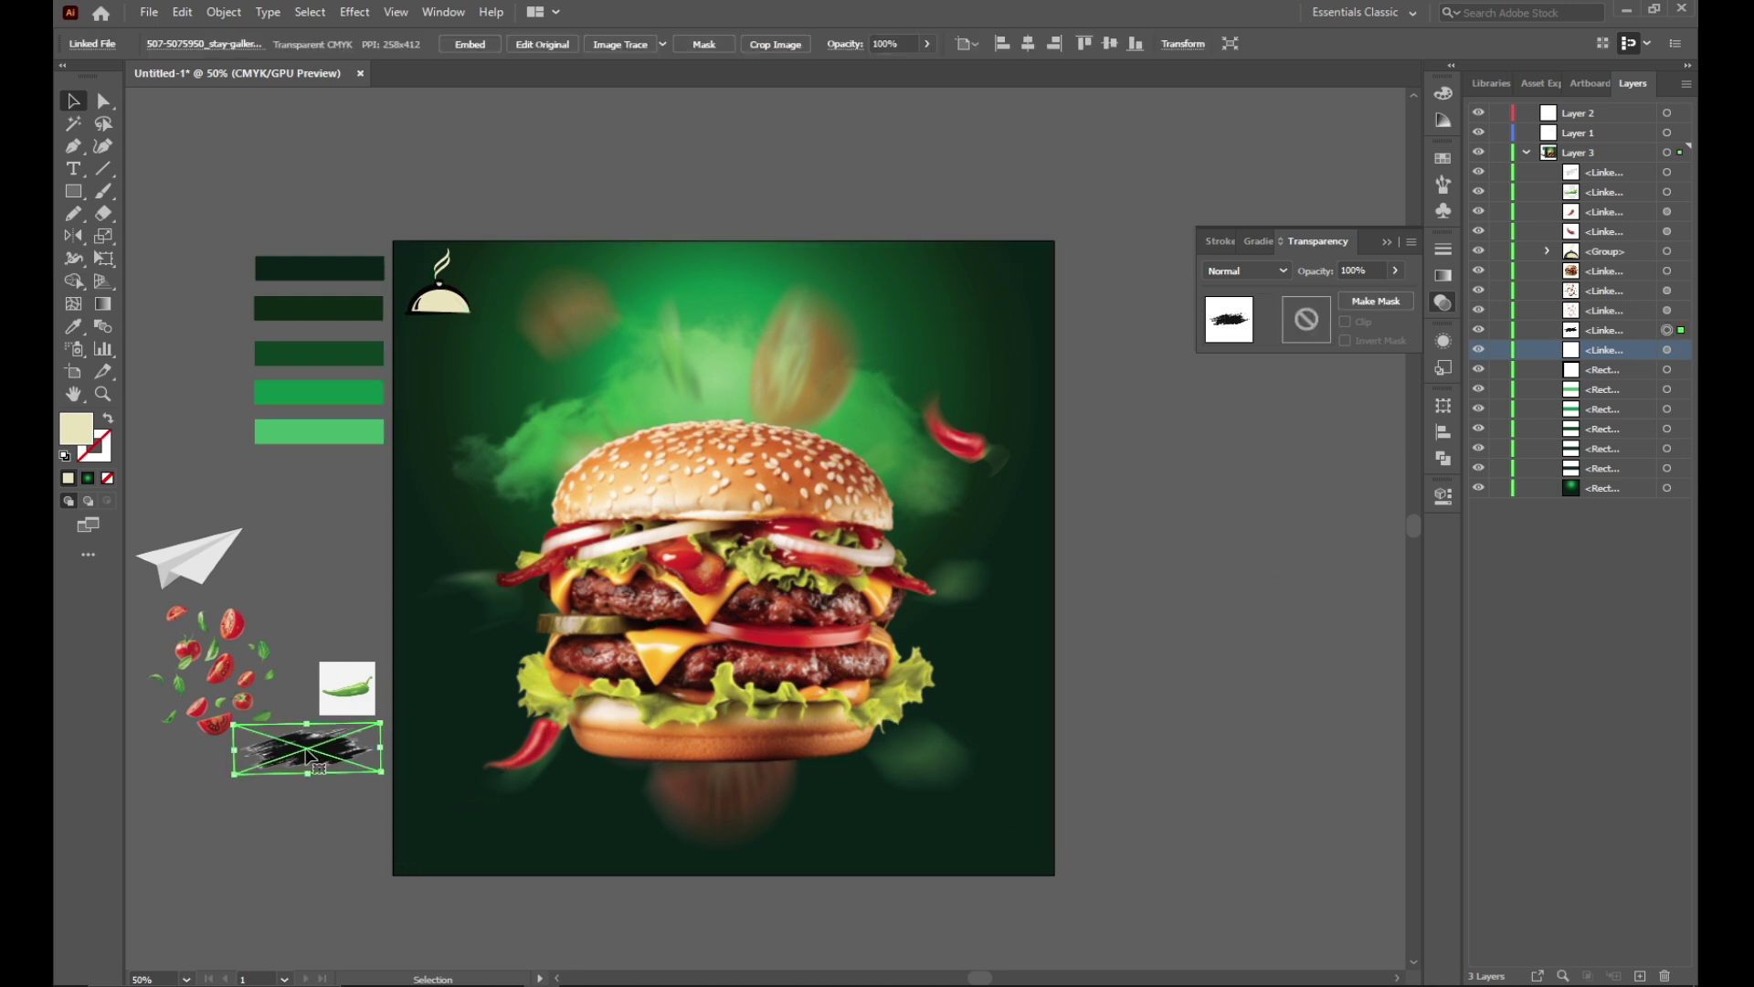
Step: Move the brush stroke above the burger and lock every other object
mouse_move(317, 755)
mouse_down()
mouse_move(659, 373)
mouse_move(998, 519)
mouse_up()
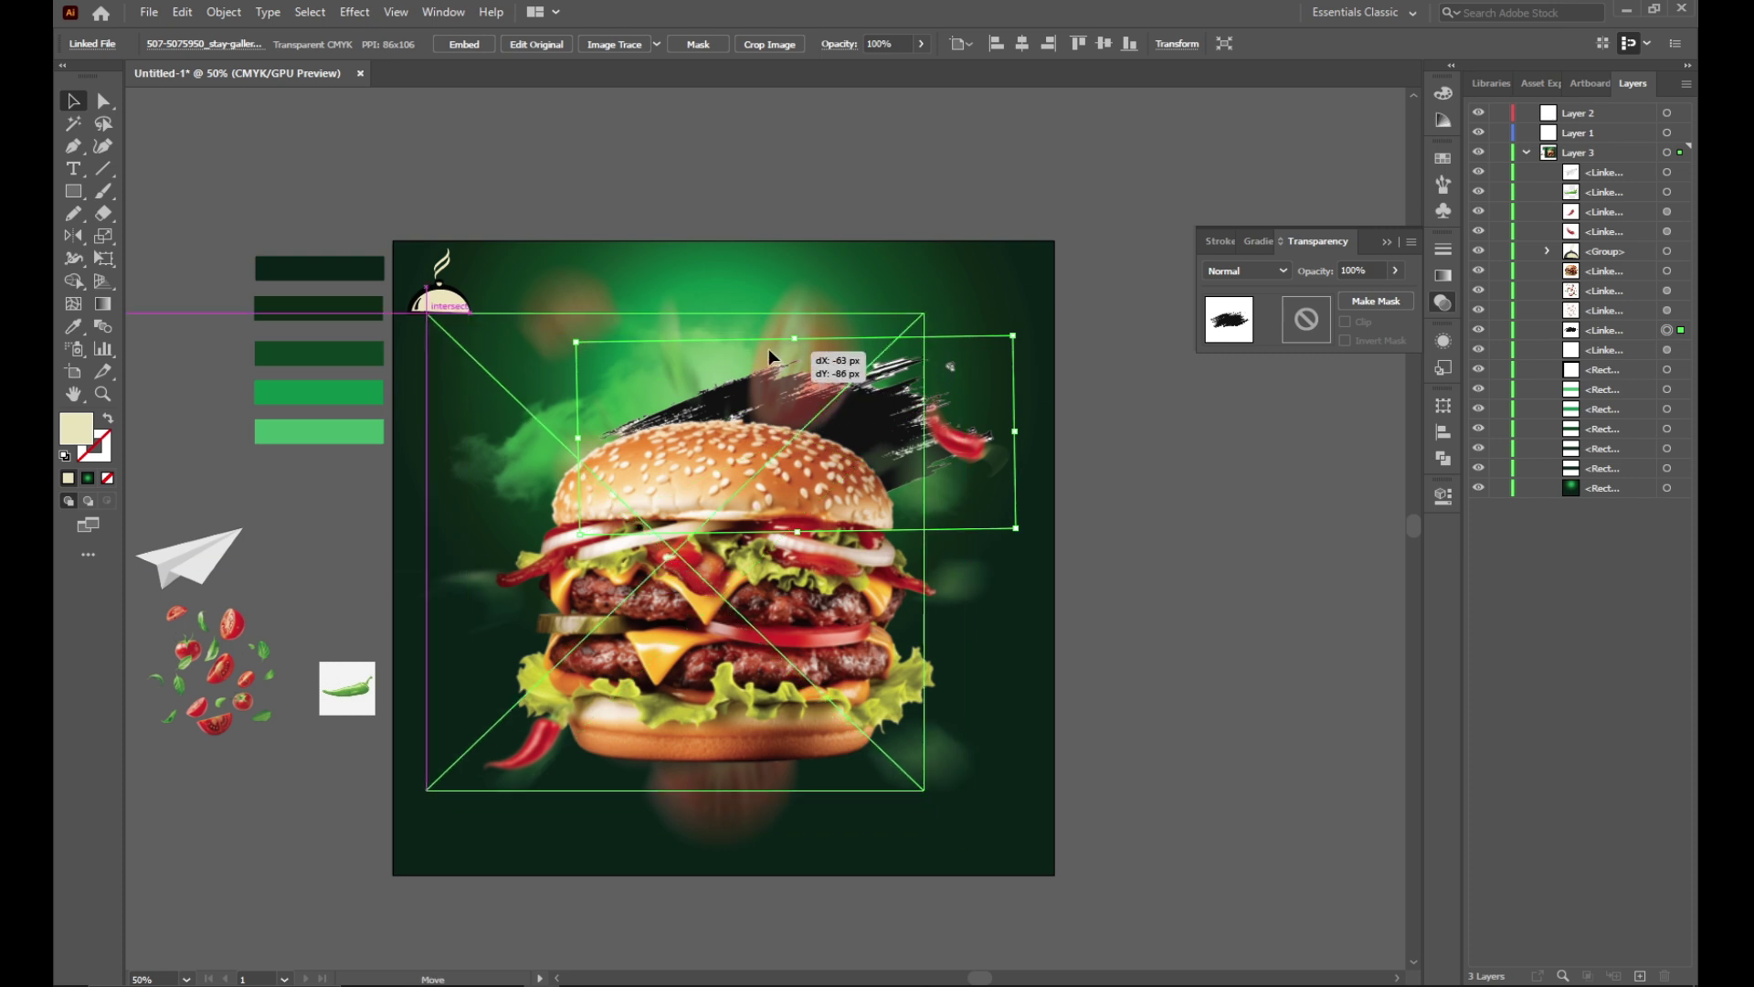
click(772, 351)
click(1346, 458)
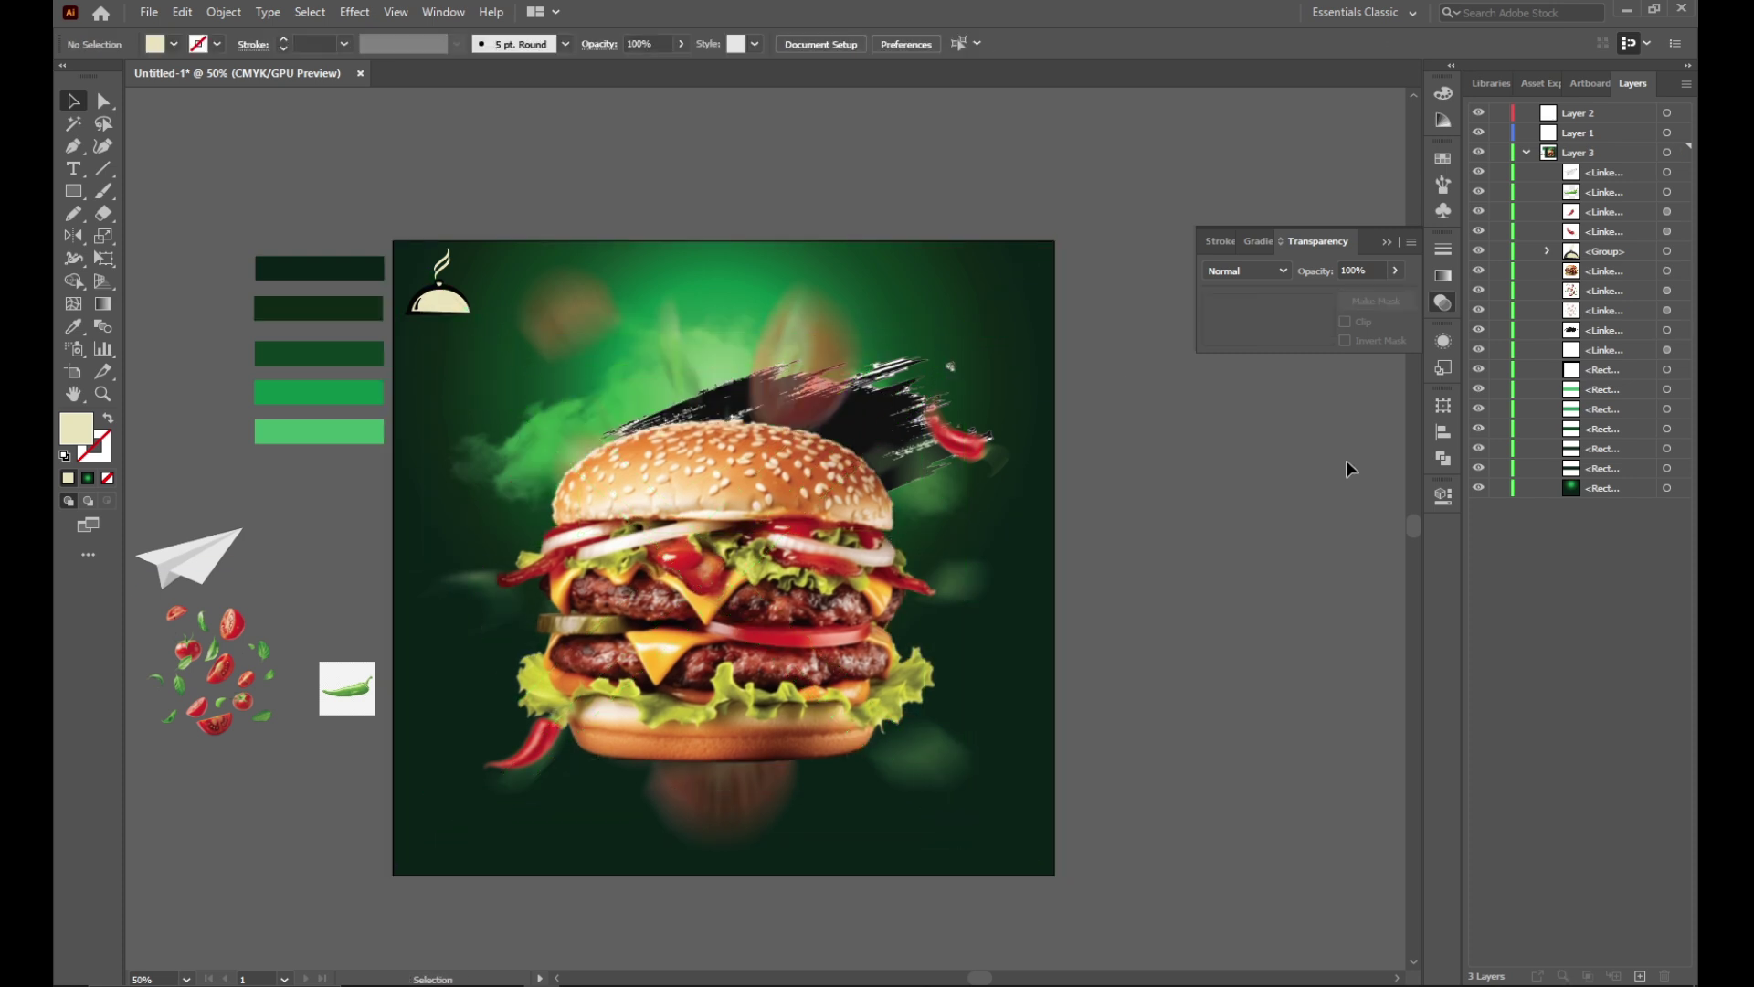
drag(1498, 361, 1505, 172)
Step: Stretch the brush stroke wider and tilt it slightly counter-clockwise above the burger
mouse_move(874, 437)
mouse_down()
mouse_move(737, 310)
mouse_move(735, 386)
mouse_up()
drag(873, 385, 989, 383)
drag(735, 379, 694, 386)
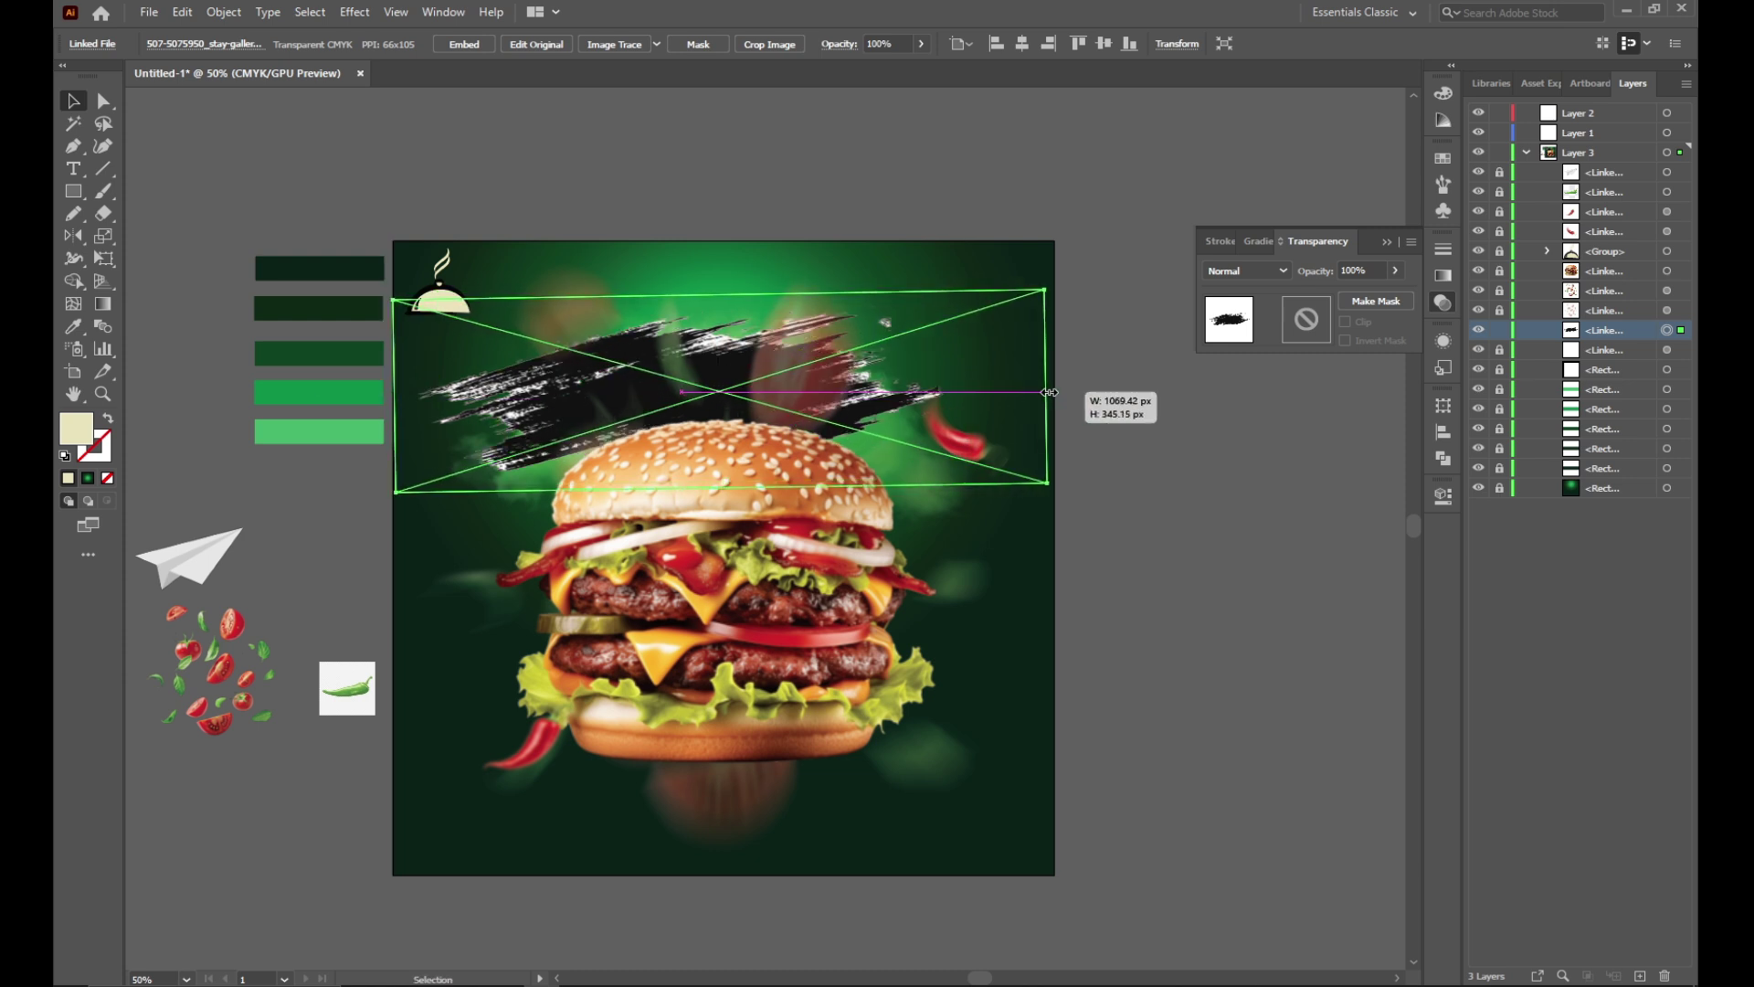
drag(930, 402, 1016, 399)
drag(855, 385, 858, 368)
drag(1071, 278, 1105, 259)
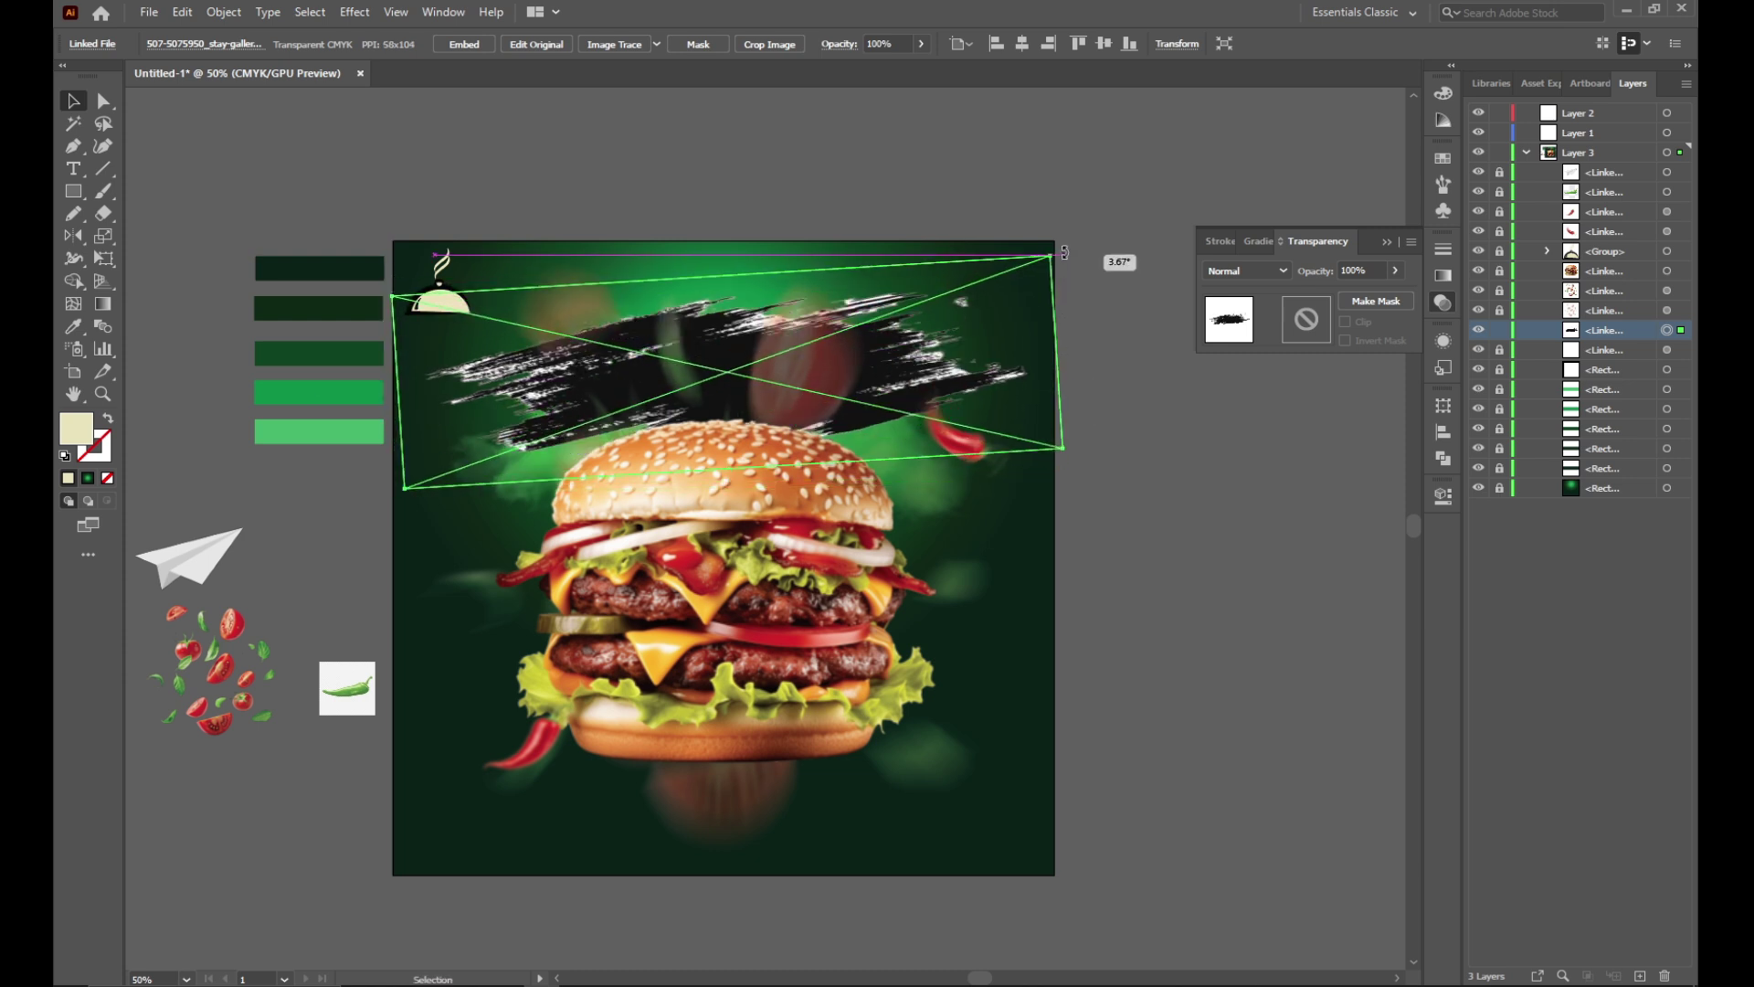
drag(817, 333, 822, 325)
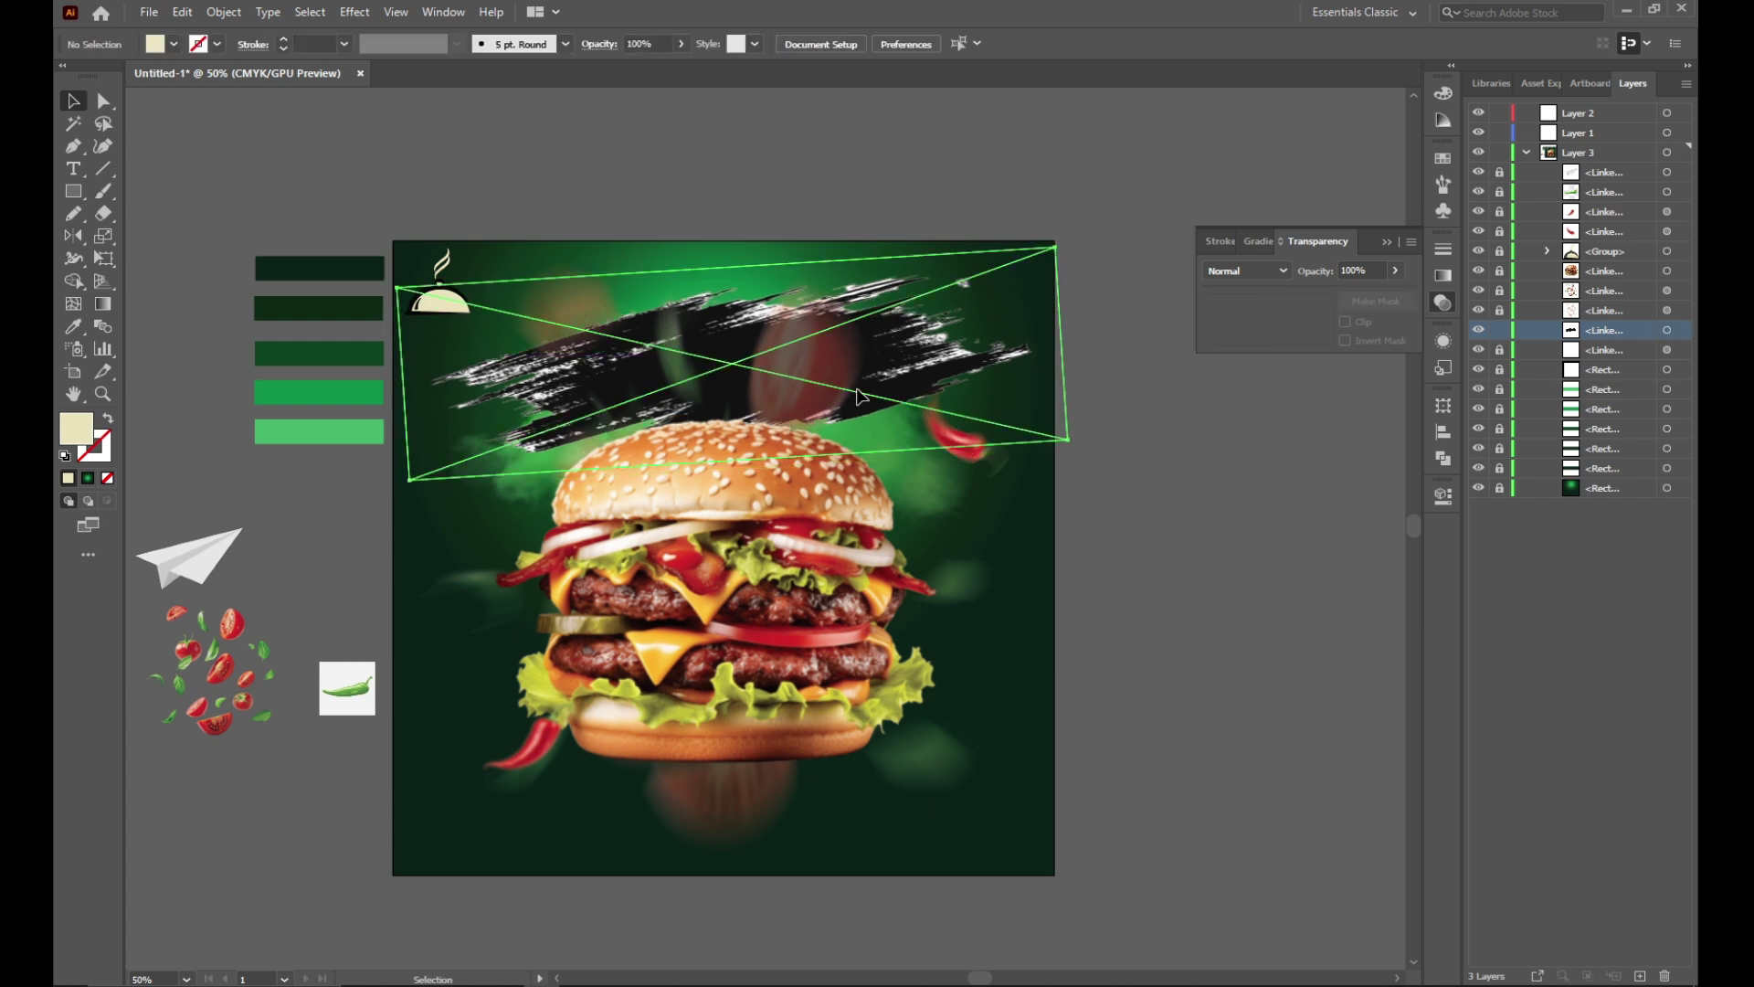
Step: Give the brush stroke Darken blending at about 53% opacity and fine-tune its position
click(1253, 268)
click(1253, 315)
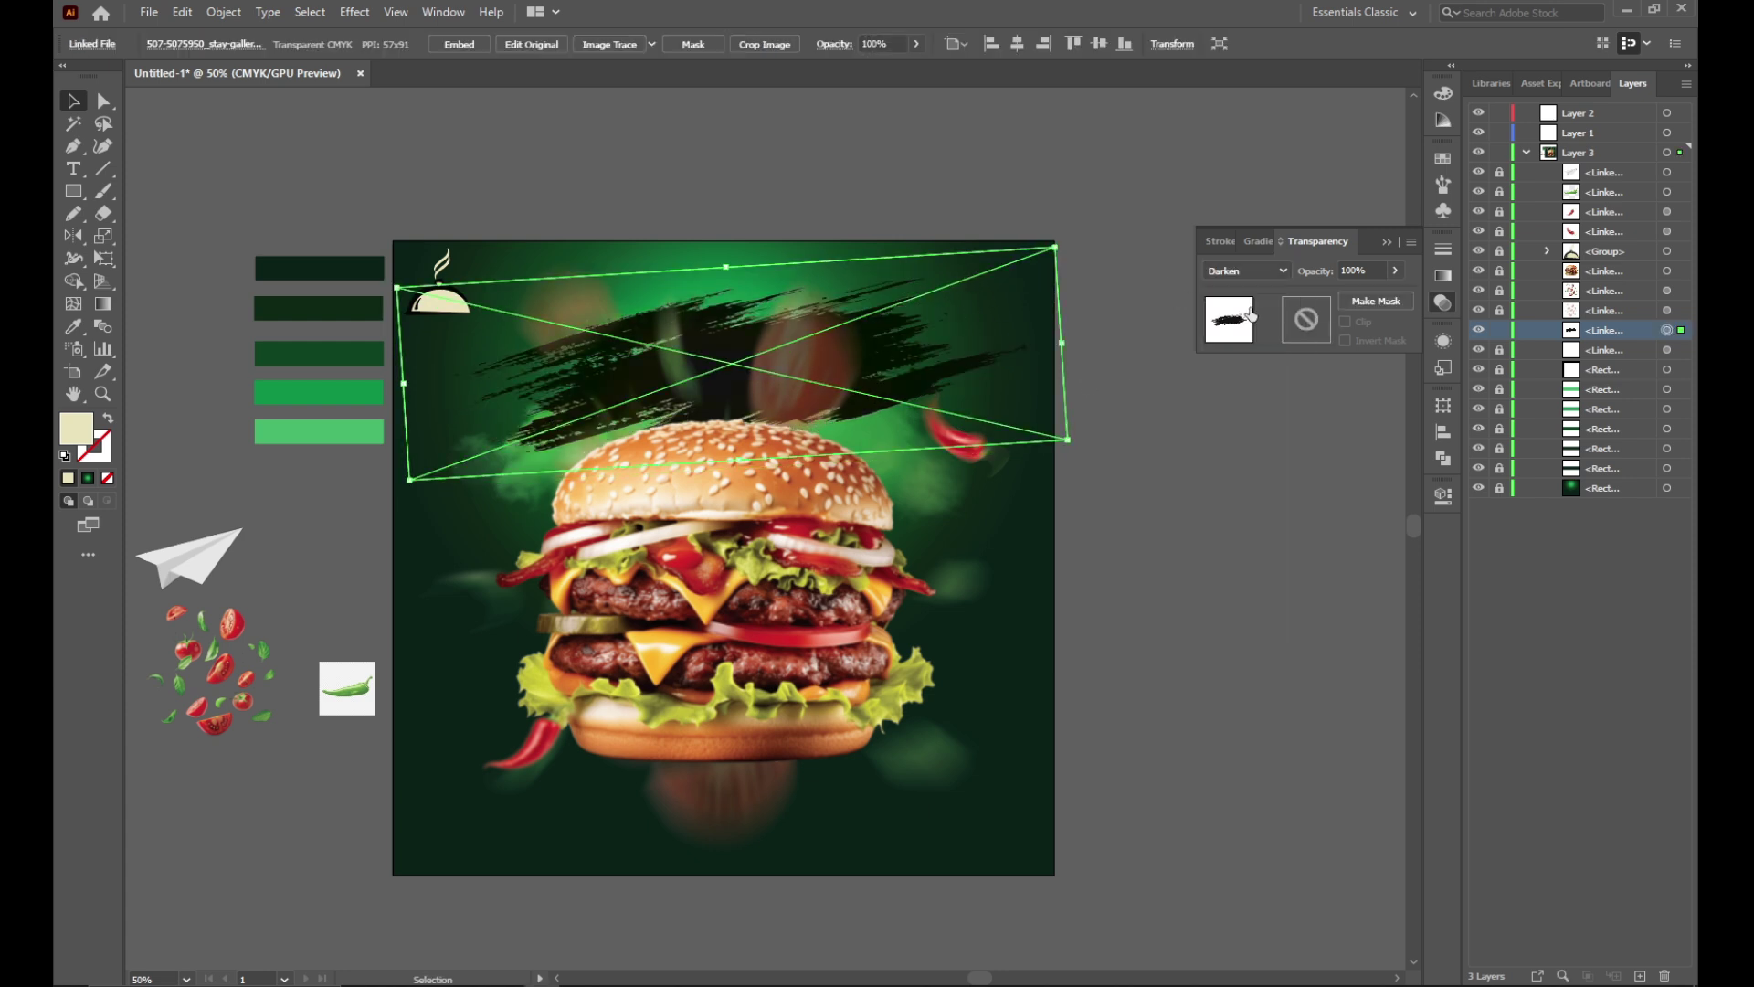
mouse_move(1376, 288)
mouse_down()
mouse_move(1344, 295)
mouse_move(1360, 294)
mouse_up()
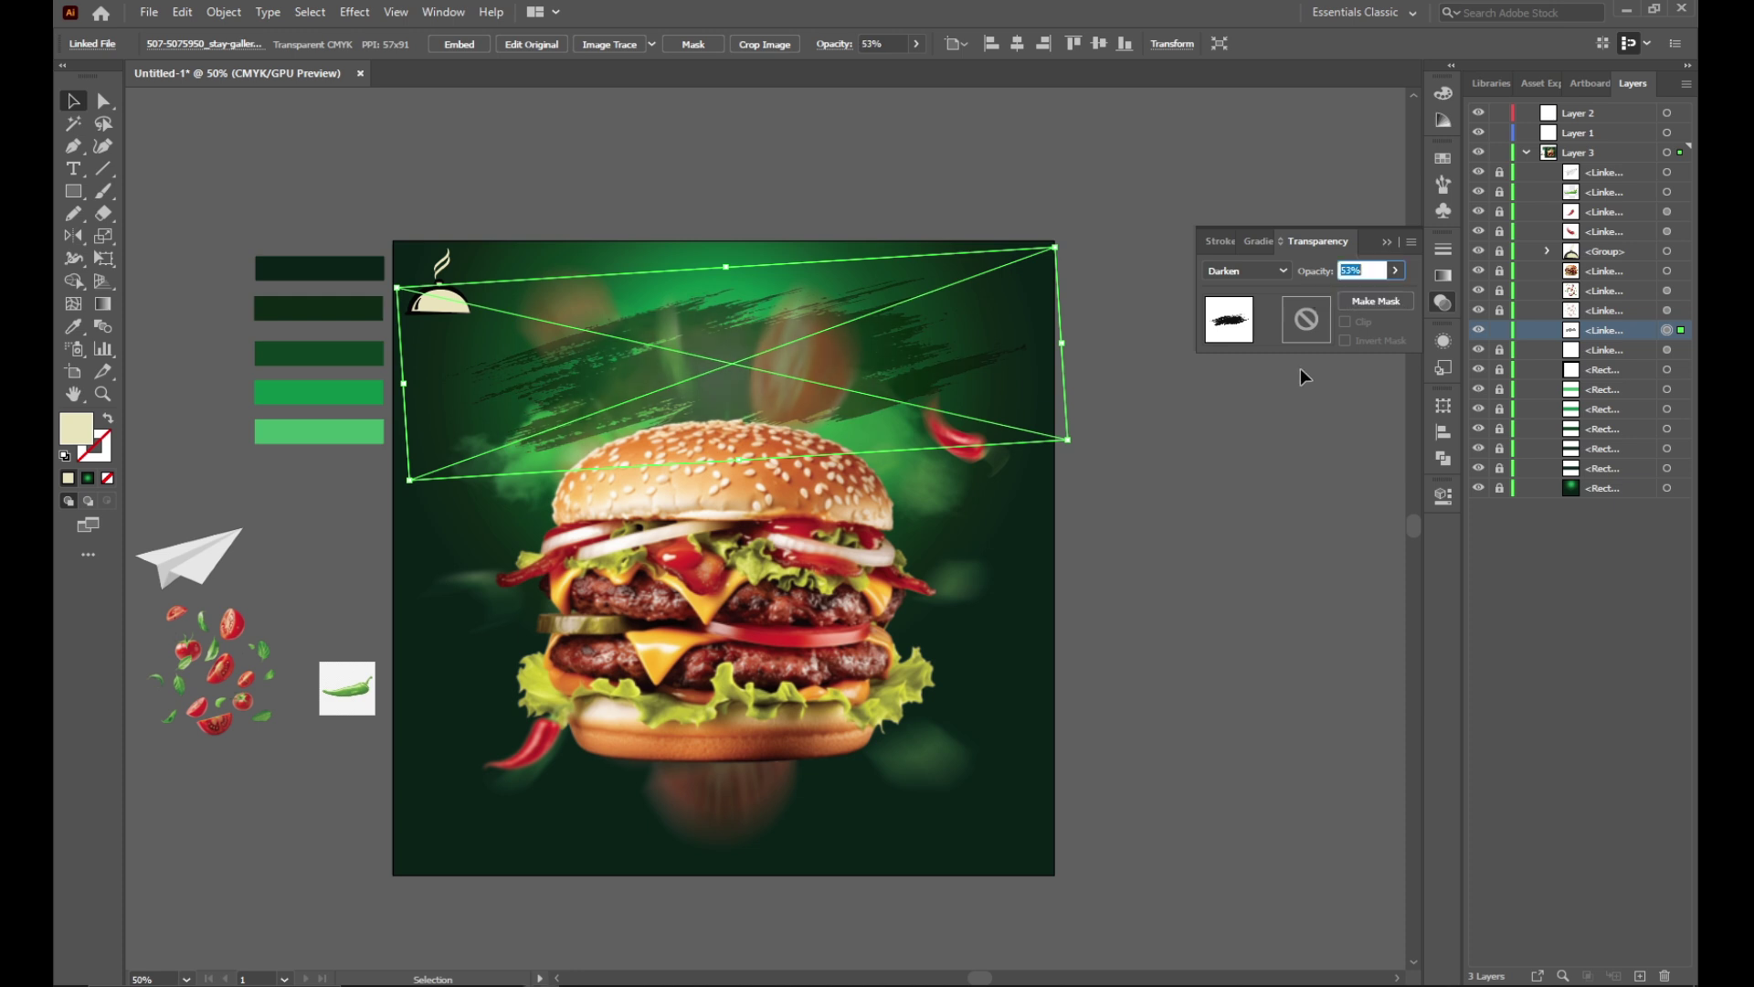
drag(781, 344, 756, 345)
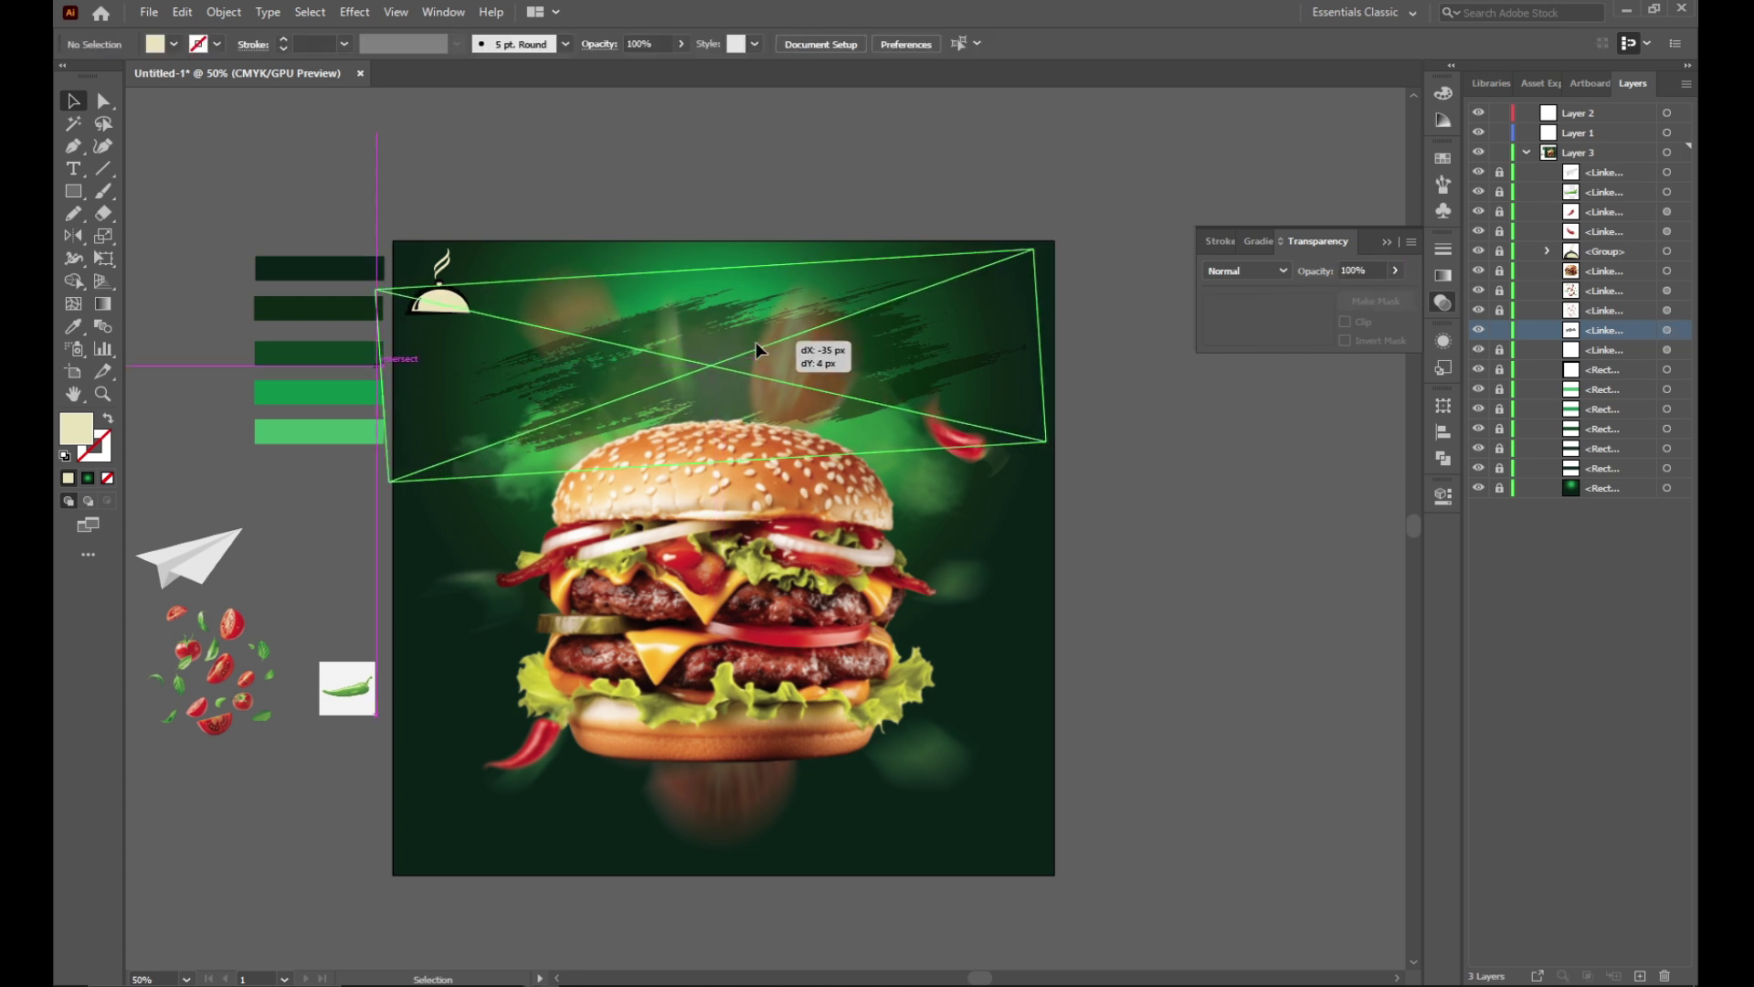
drag(718, 460, 719, 464)
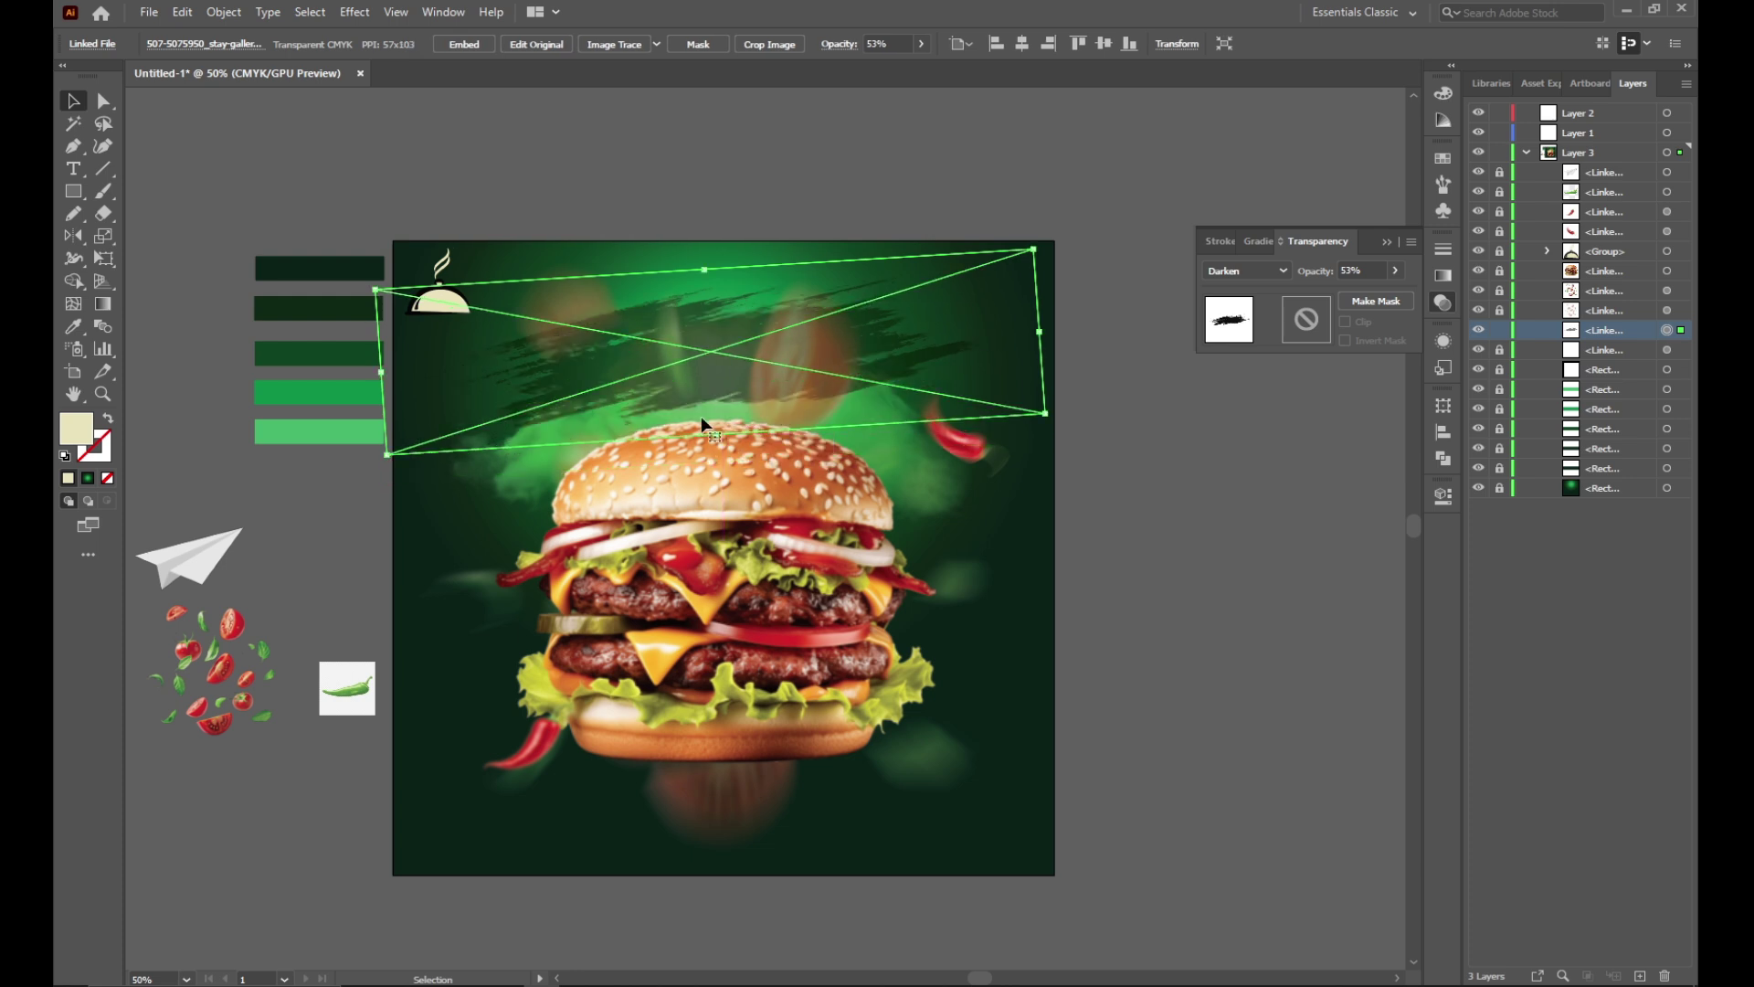
click(1109, 481)
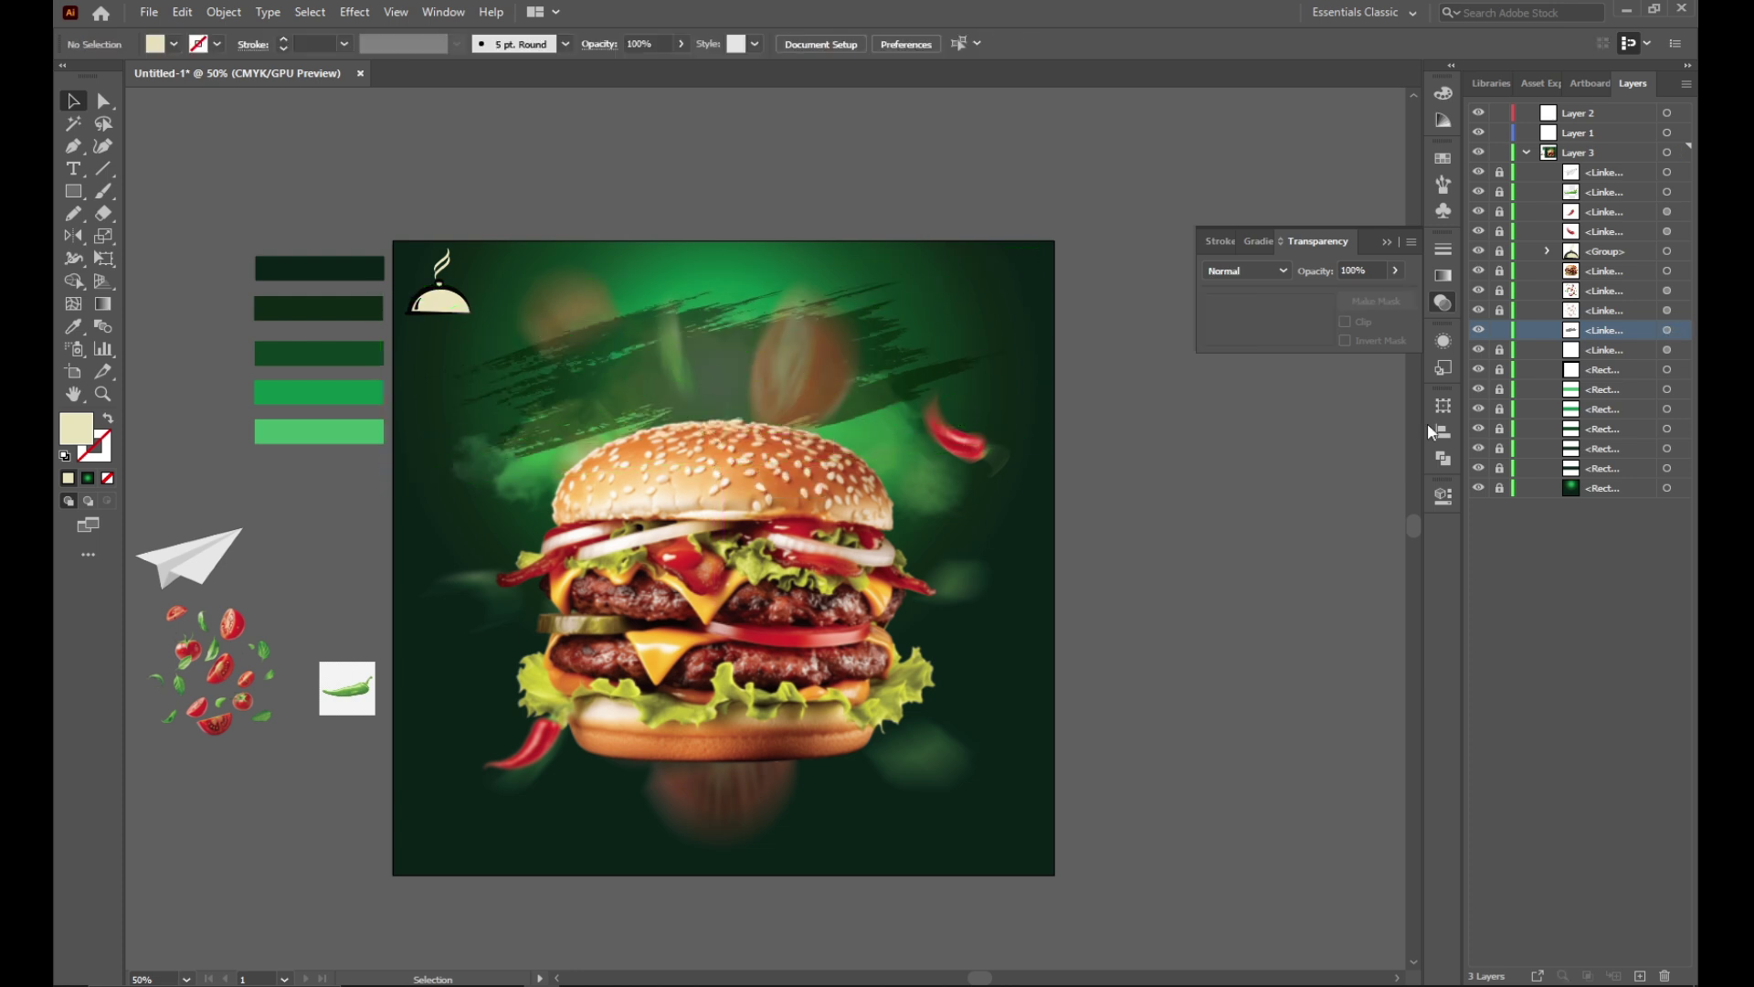
Step: Move and resize the chili image to the lower right and set it to Darken blend
drag(1496, 182, 1505, 585)
mouse_move(348, 690)
mouse_down()
mouse_move(490, 452)
mouse_move(994, 835)
mouse_up()
drag(951, 778, 967, 792)
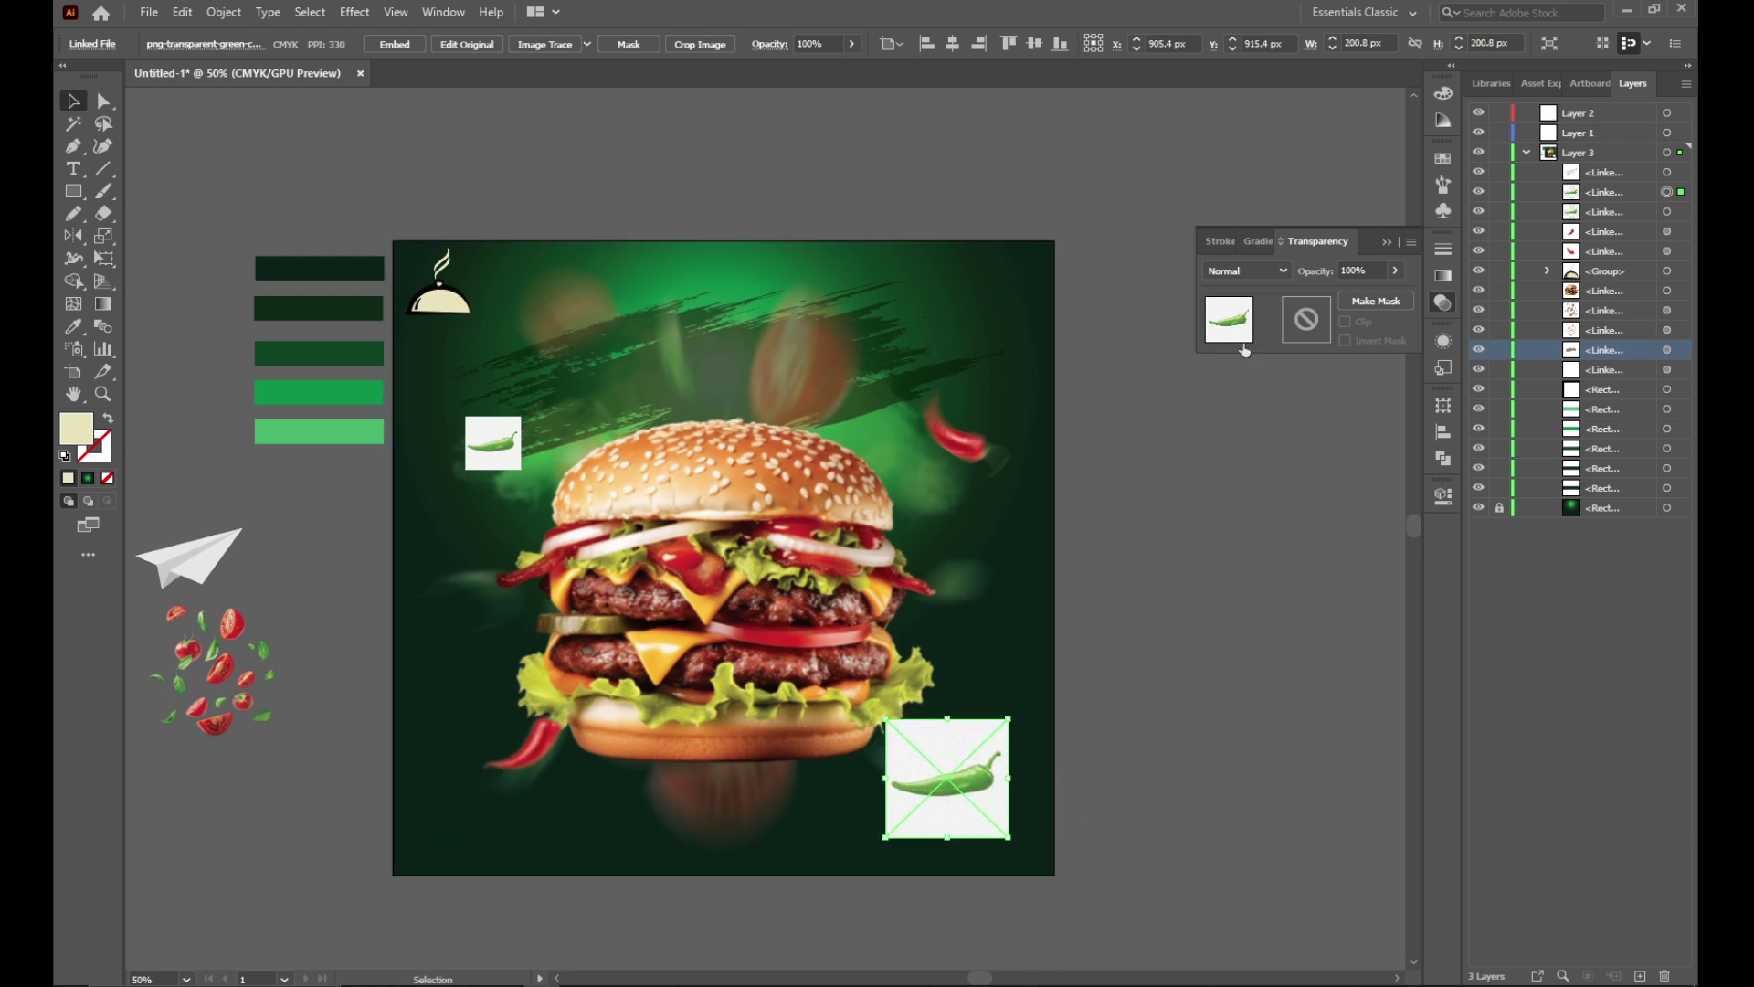
click(1277, 271)
click(1268, 321)
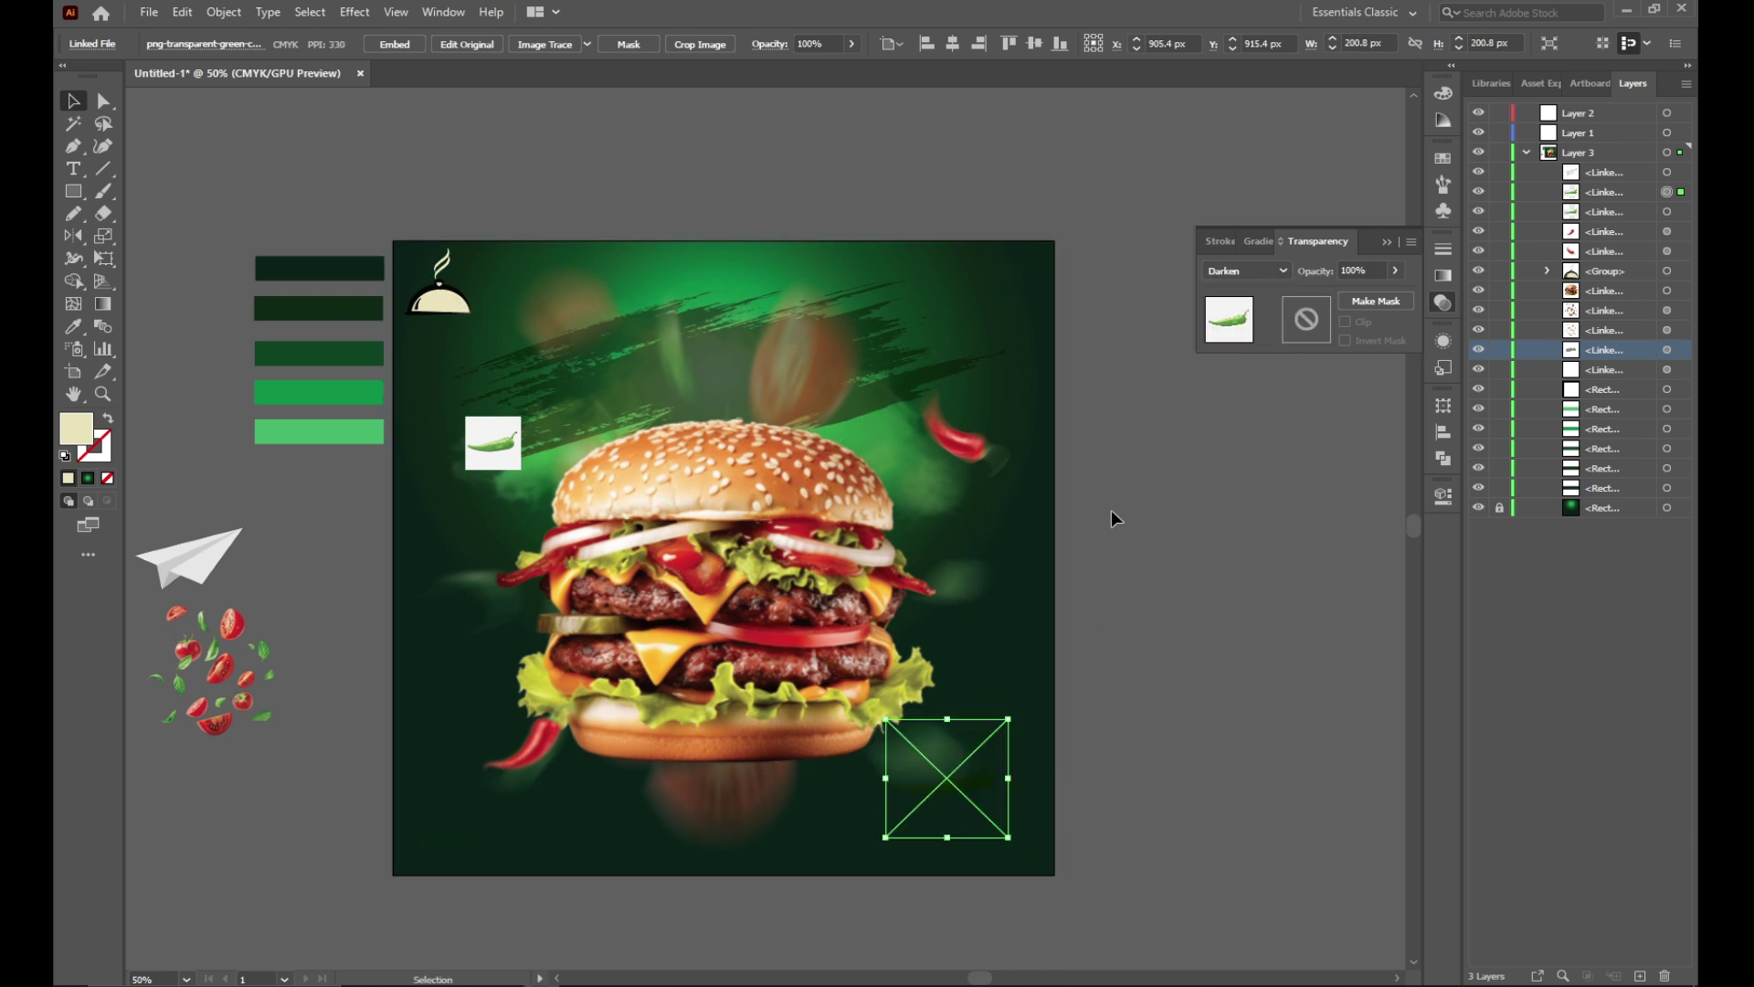
click(1039, 703)
Step: Delete the extra small chili copy and rotate the lower-right chili
click(968, 777)
click(500, 437)
key(Delete)
click(991, 804)
mouse_move(1060, 736)
mouse_down()
mouse_move(791, 732)
mouse_move(823, 758)
mouse_up()
Step: Place a slightly rotated copy of the chili onto the burger
mouse_move(959, 786)
mouse_down()
mouse_move(629, 568)
mouse_move(458, 419)
mouse_up()
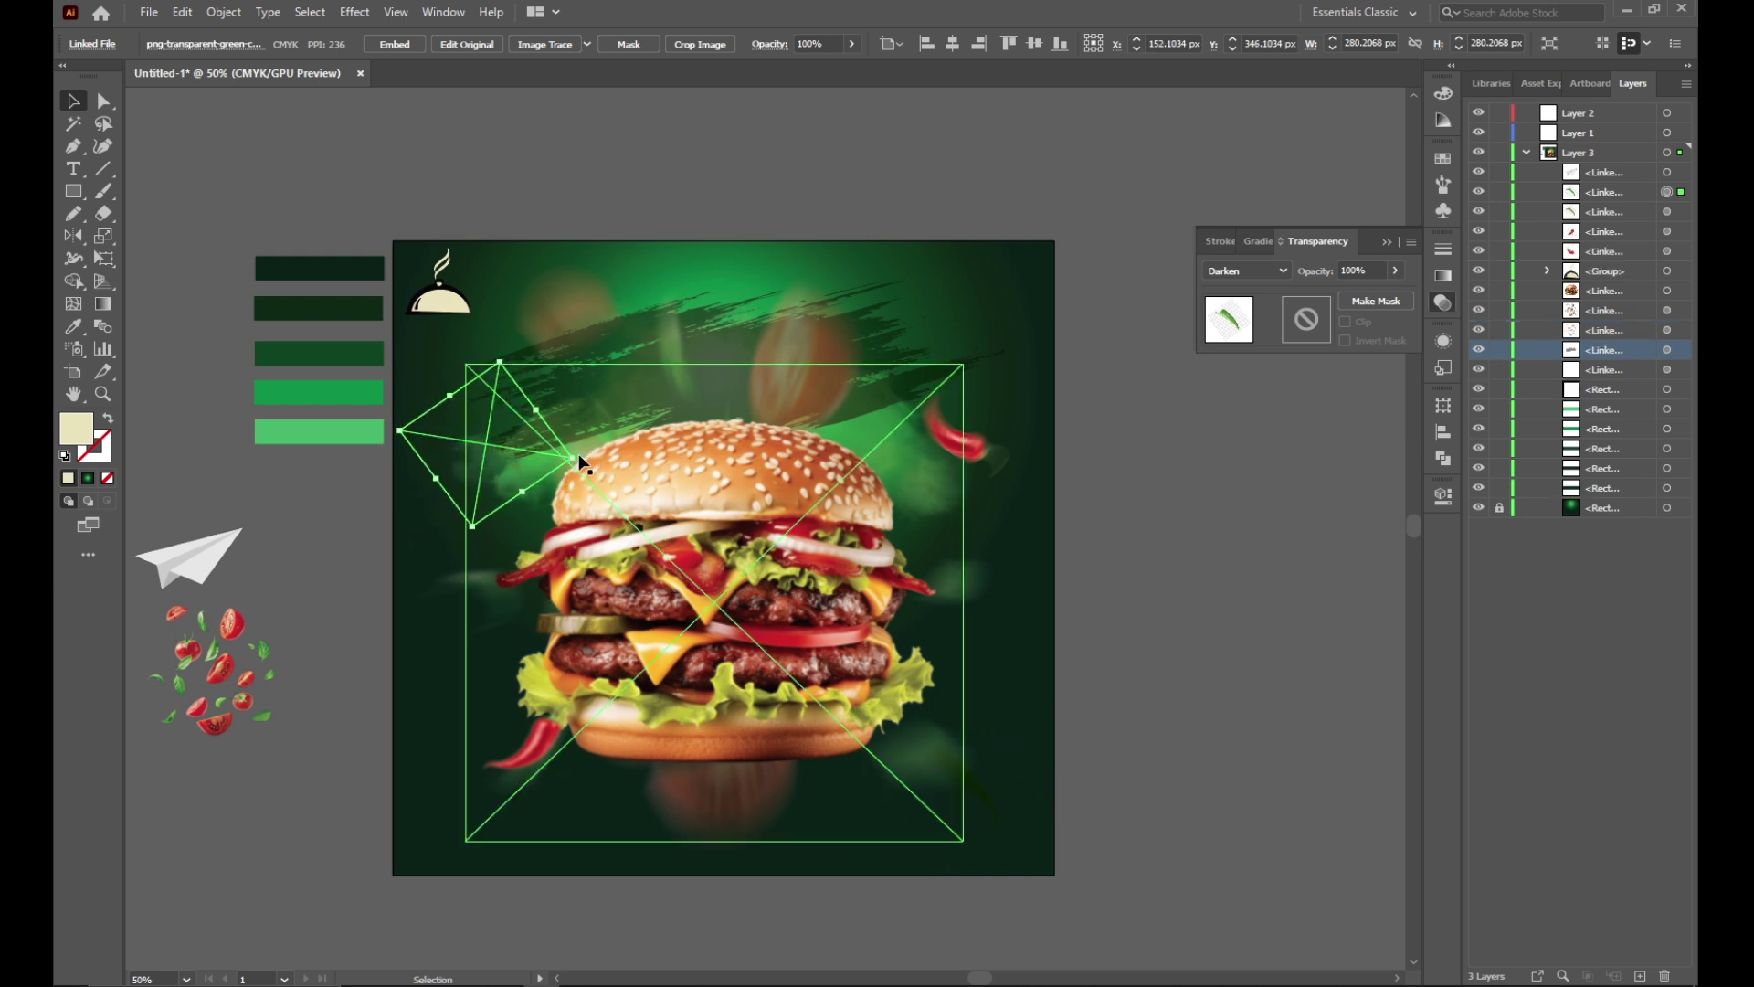
drag(503, 359, 510, 364)
click(485, 451)
click(1116, 570)
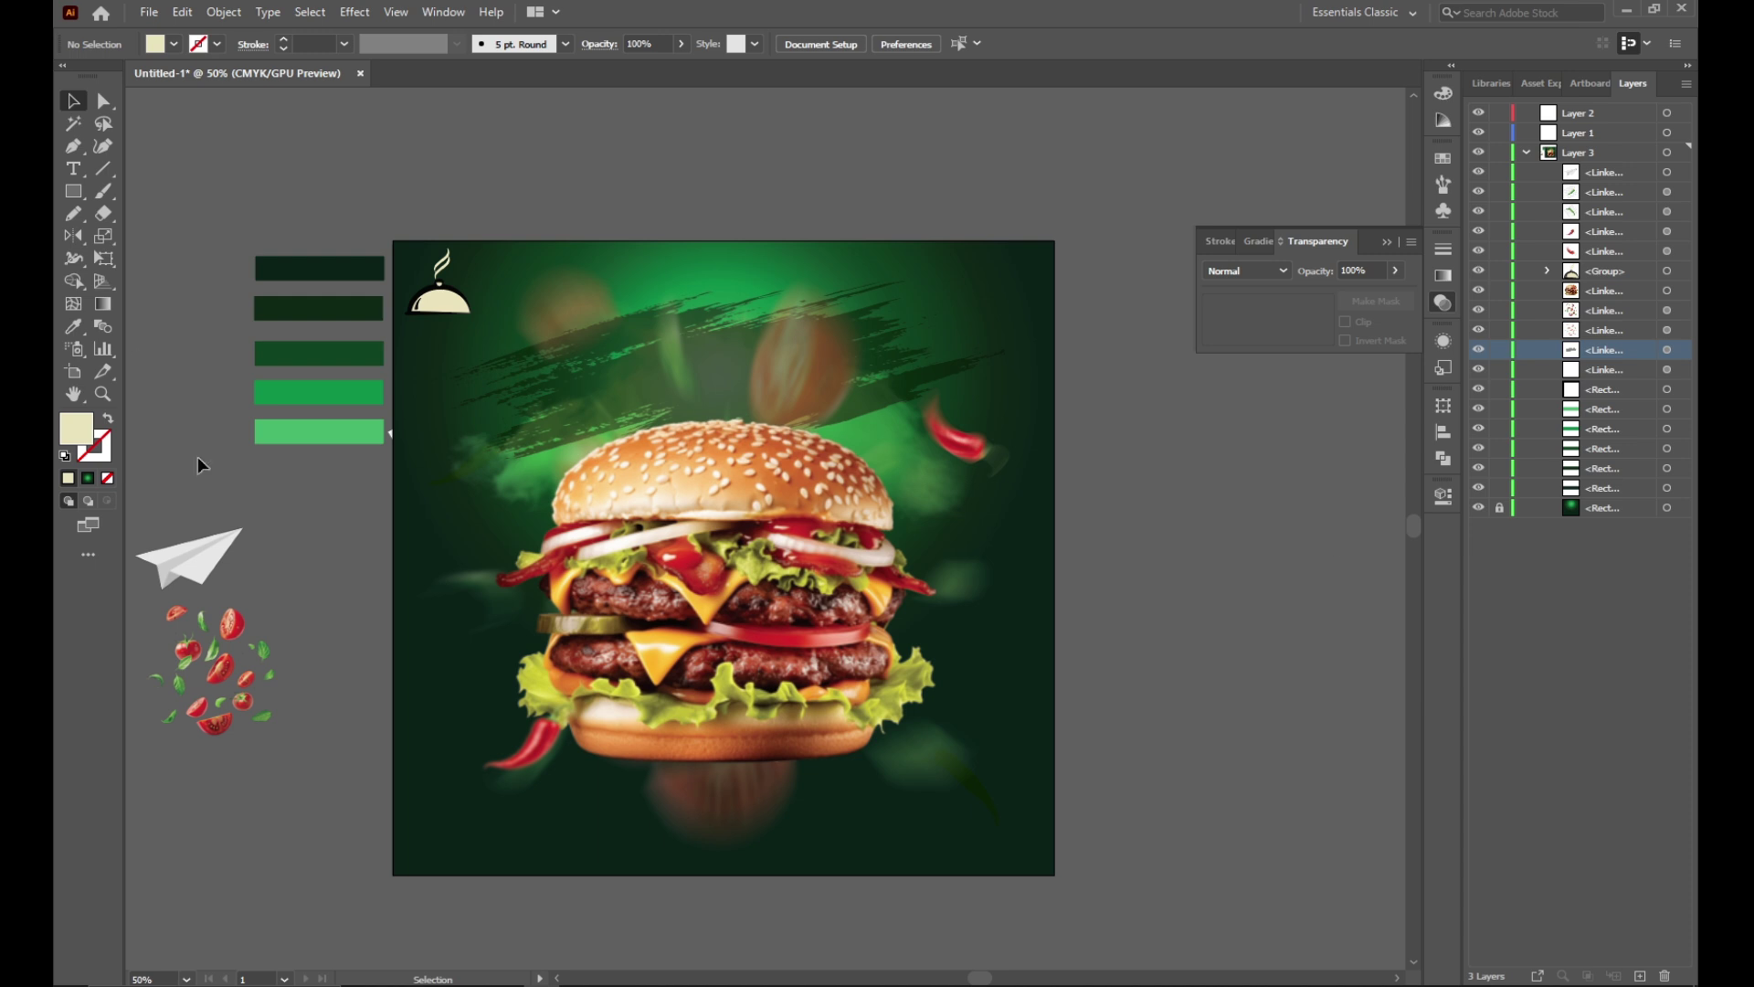
drag(73, 199, 118, 206)
Step: Draw a pale yellow rounded pill and move it to the artboard's bottom right
drag(454, 163, 649, 211)
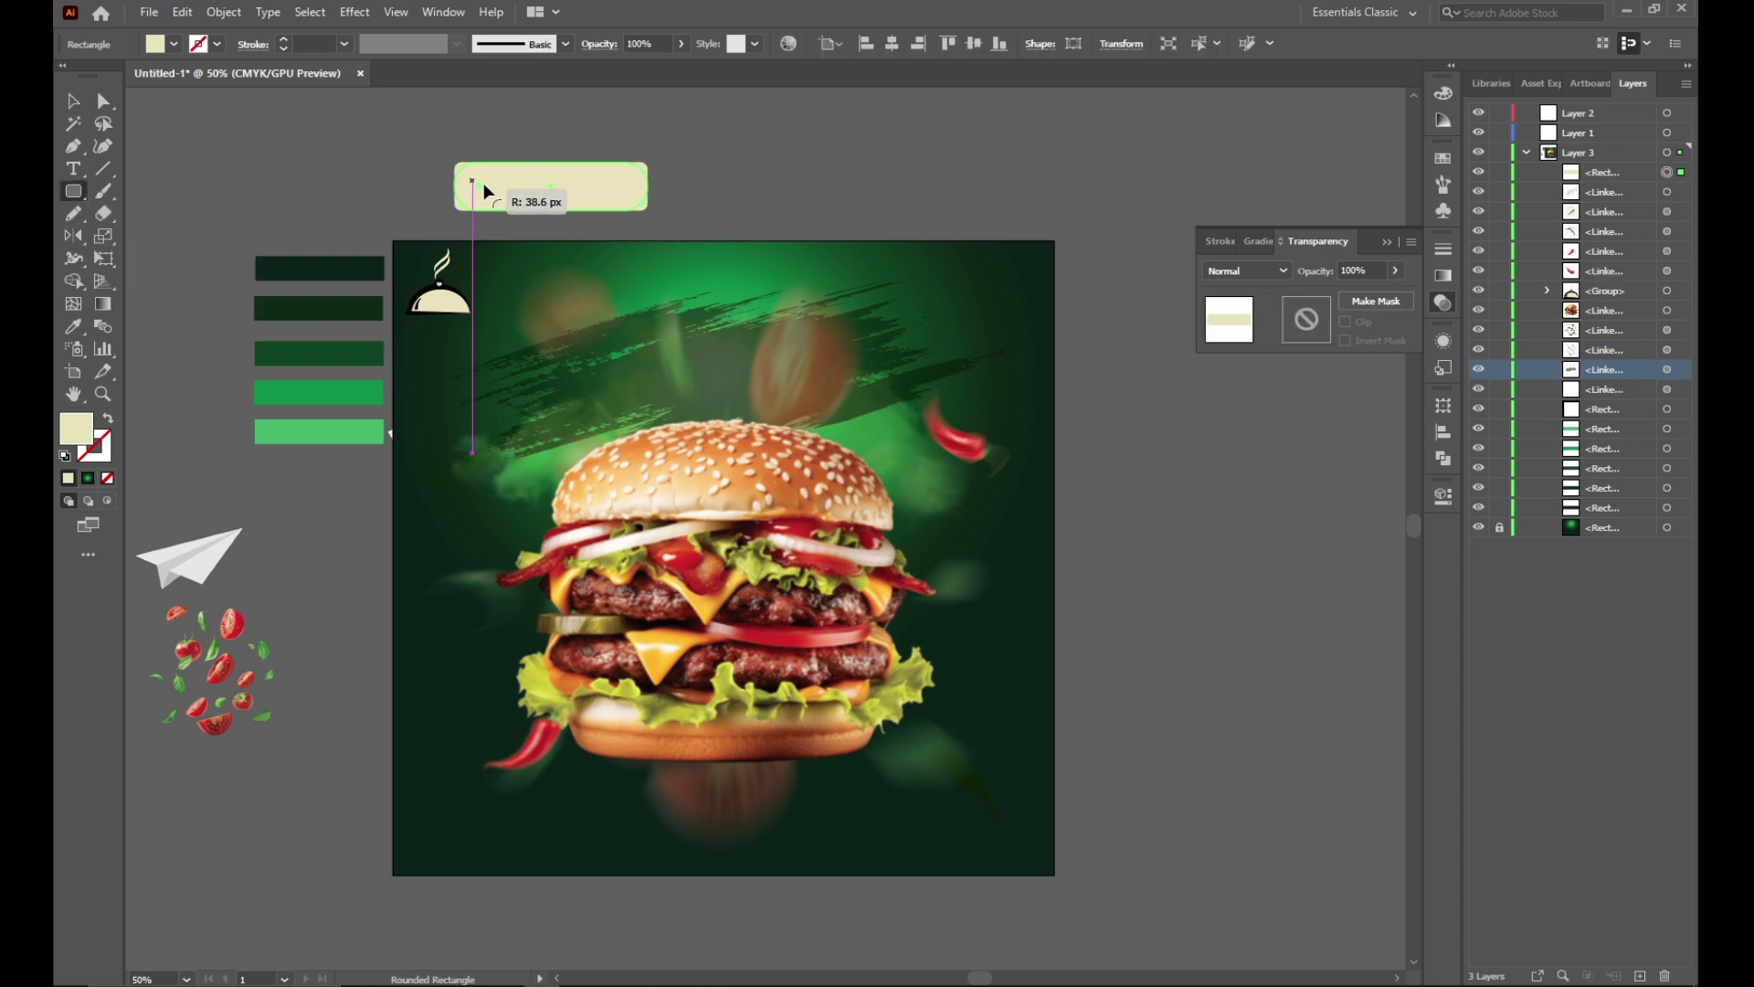
double_click(76, 429)
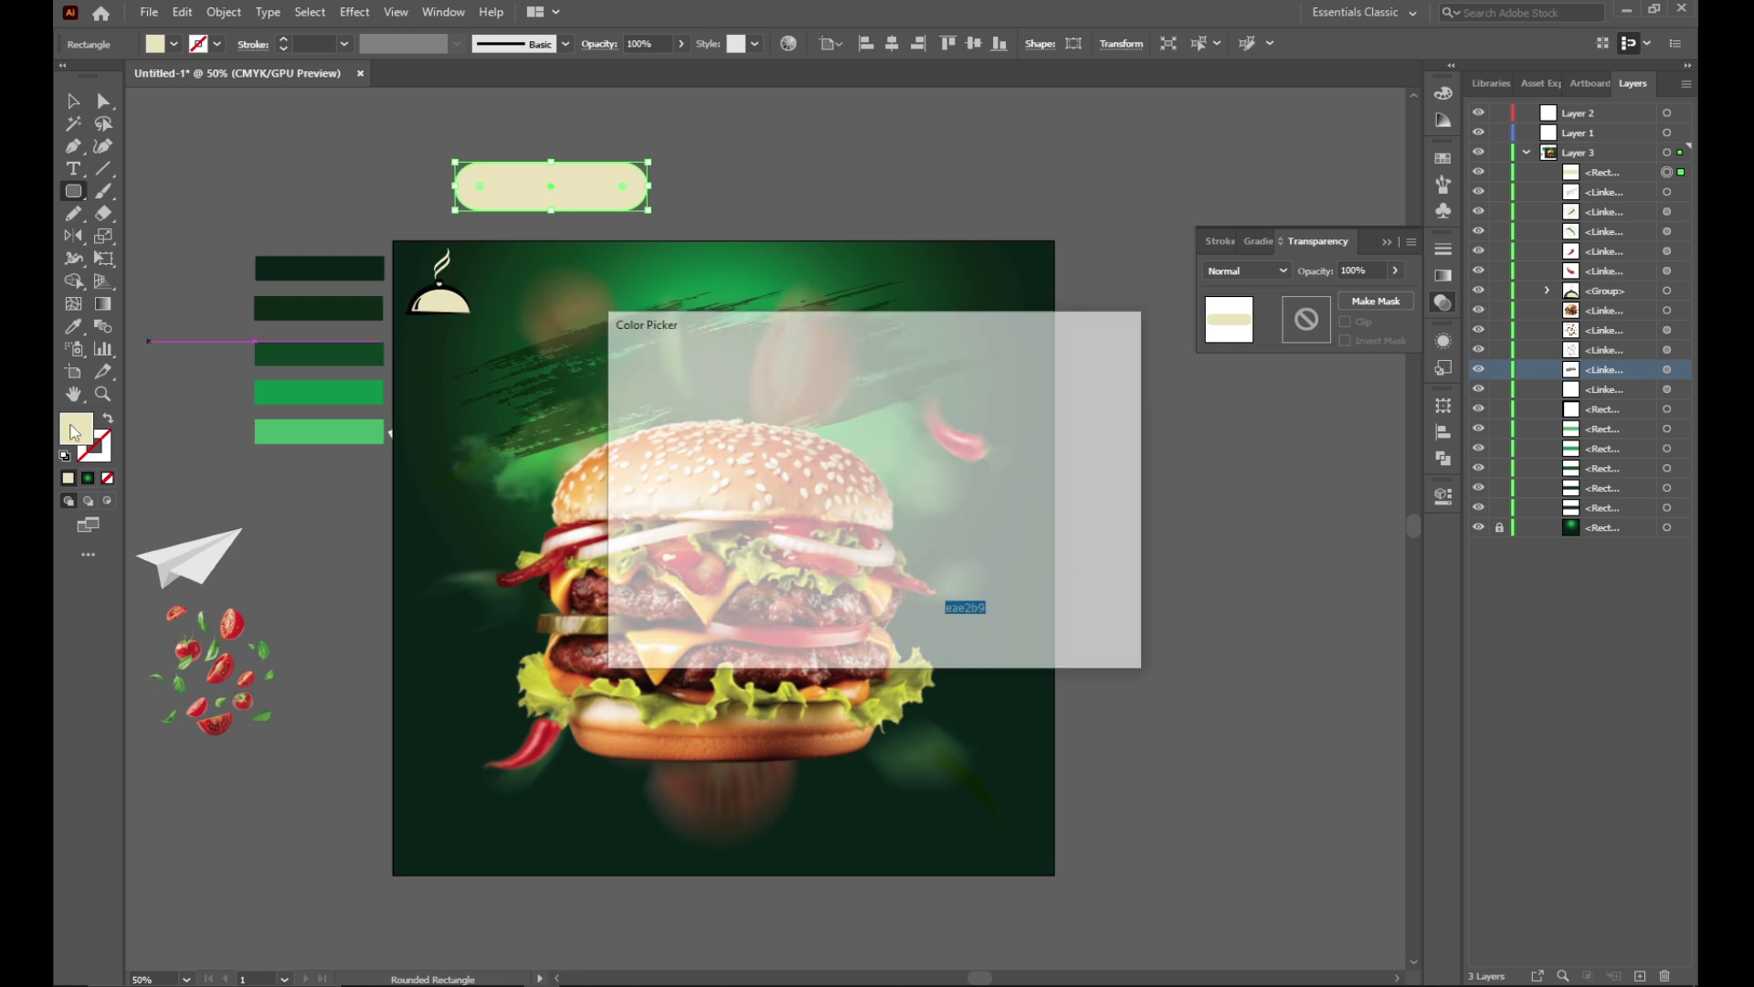
click(724, 391)
click(1082, 383)
key(v)
drag(551, 183, 937, 839)
click(1114, 762)
click(944, 842)
Step: Fill the pill with a deeper orange sampled from the burger with the Eyedropper
key(i)
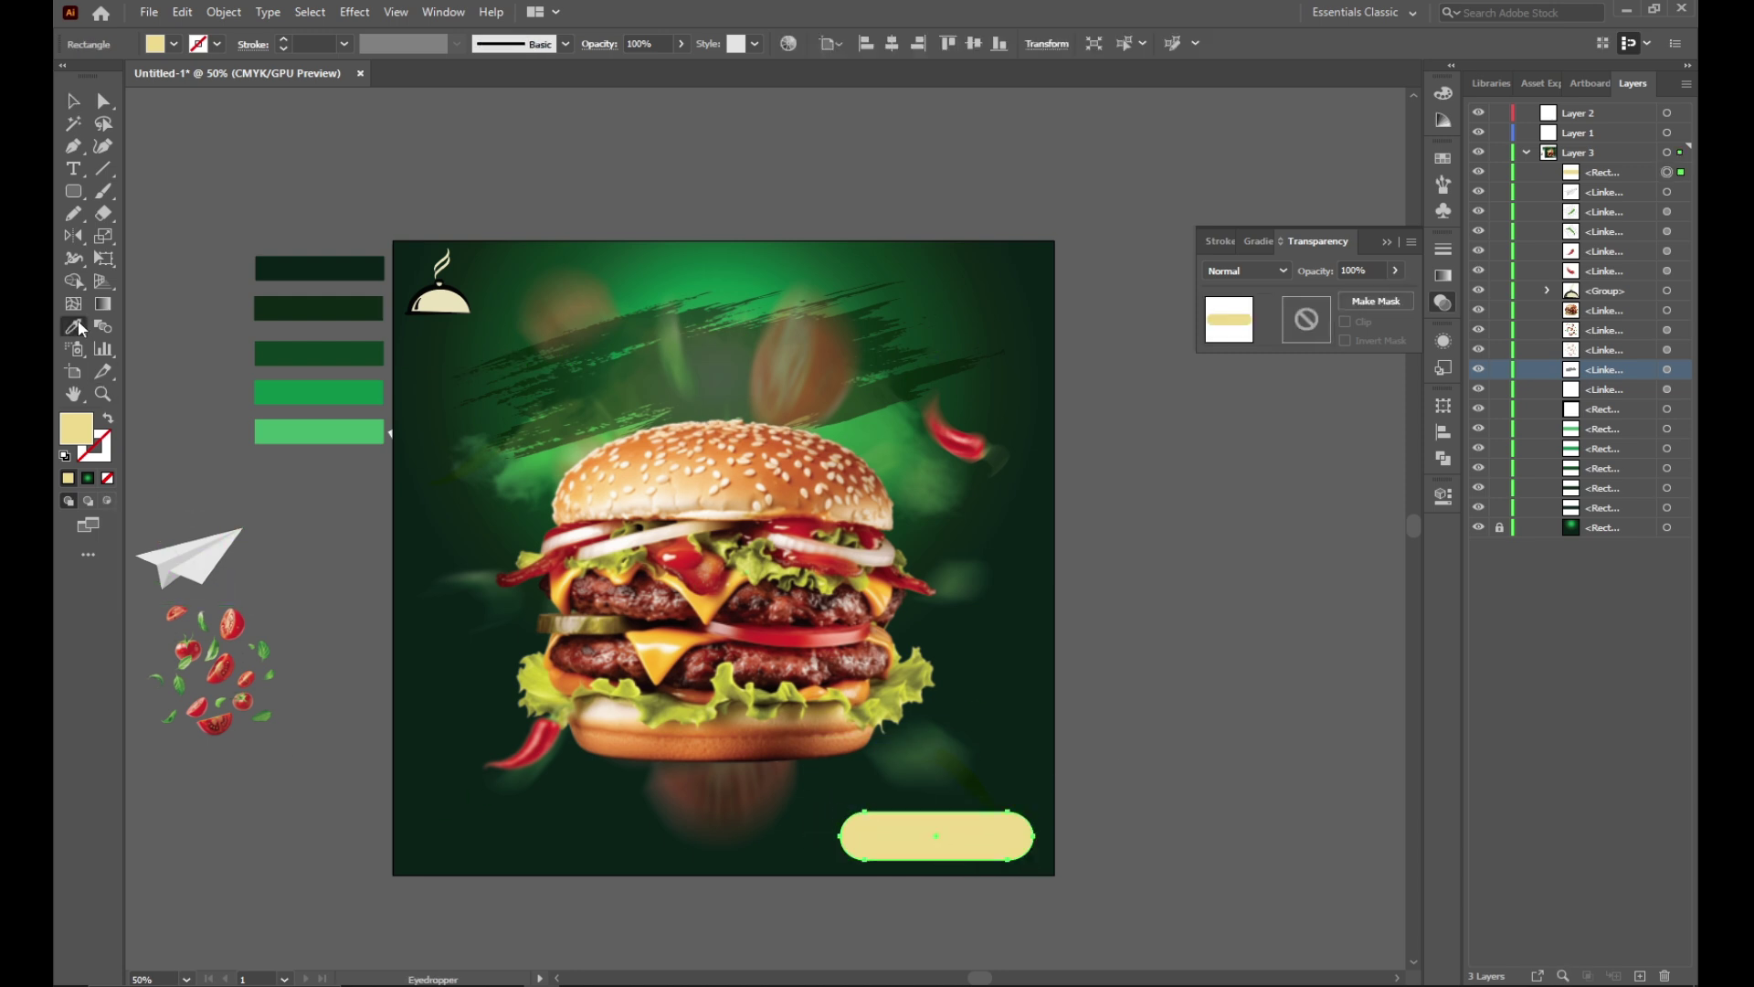
click(654, 632)
click(674, 637)
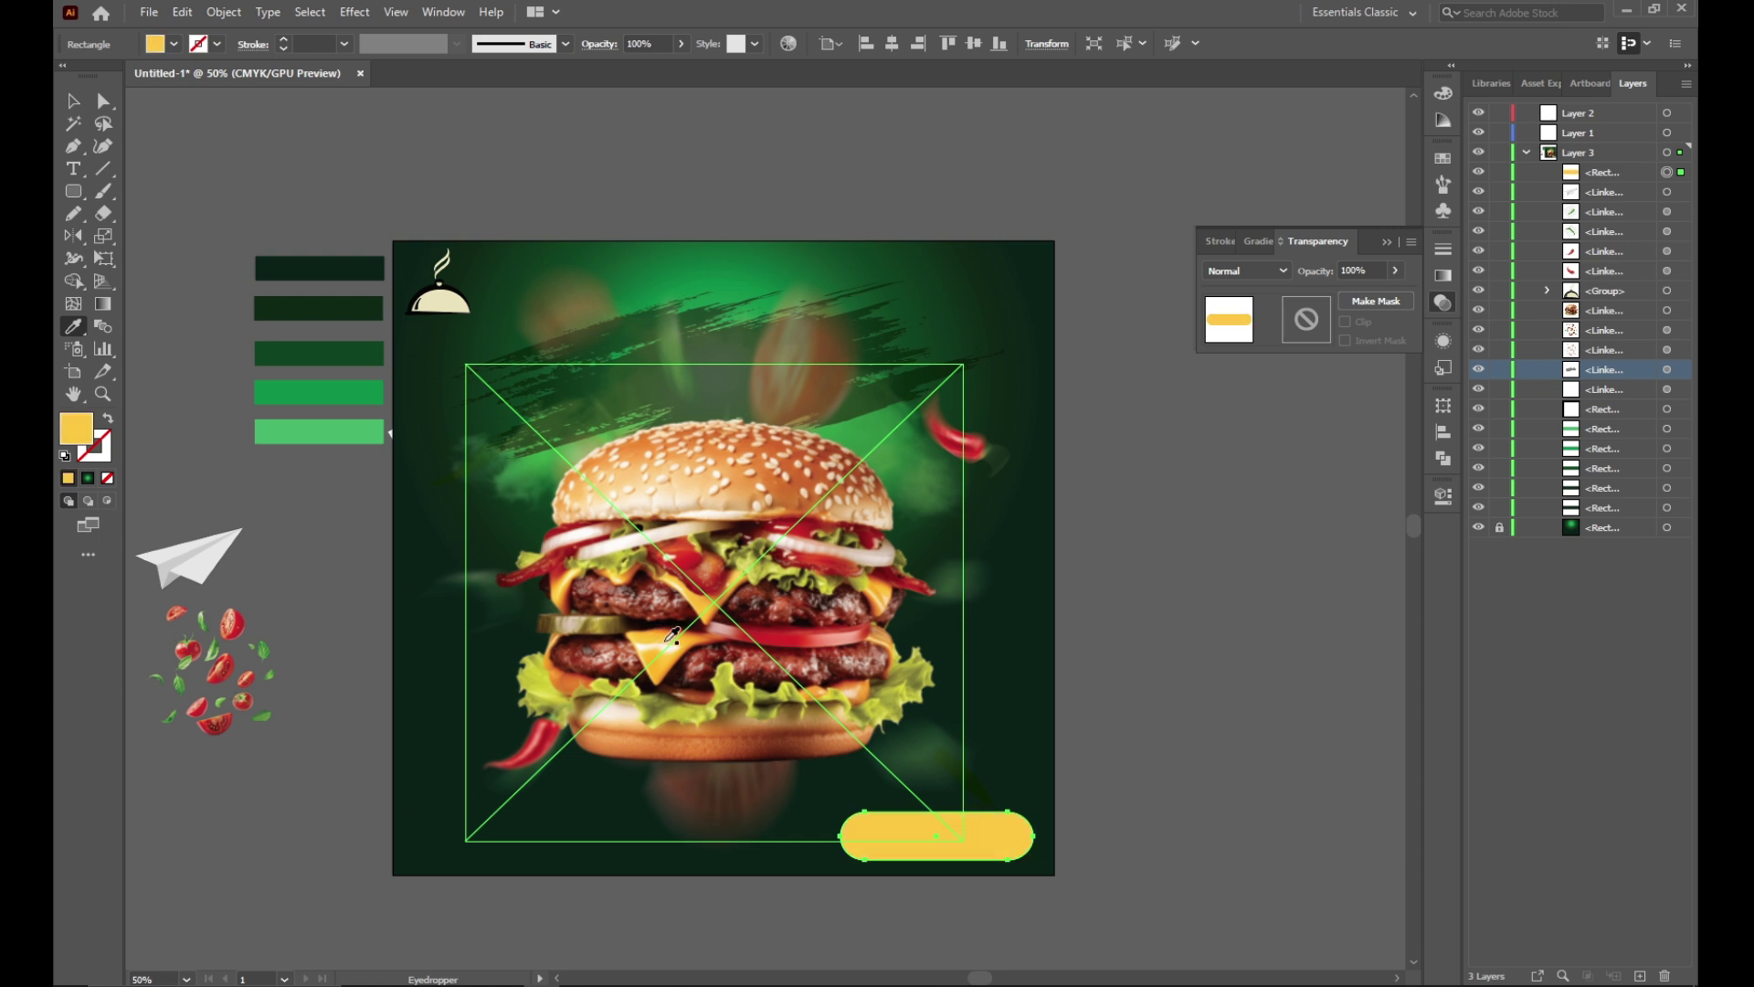
click(678, 632)
click(691, 632)
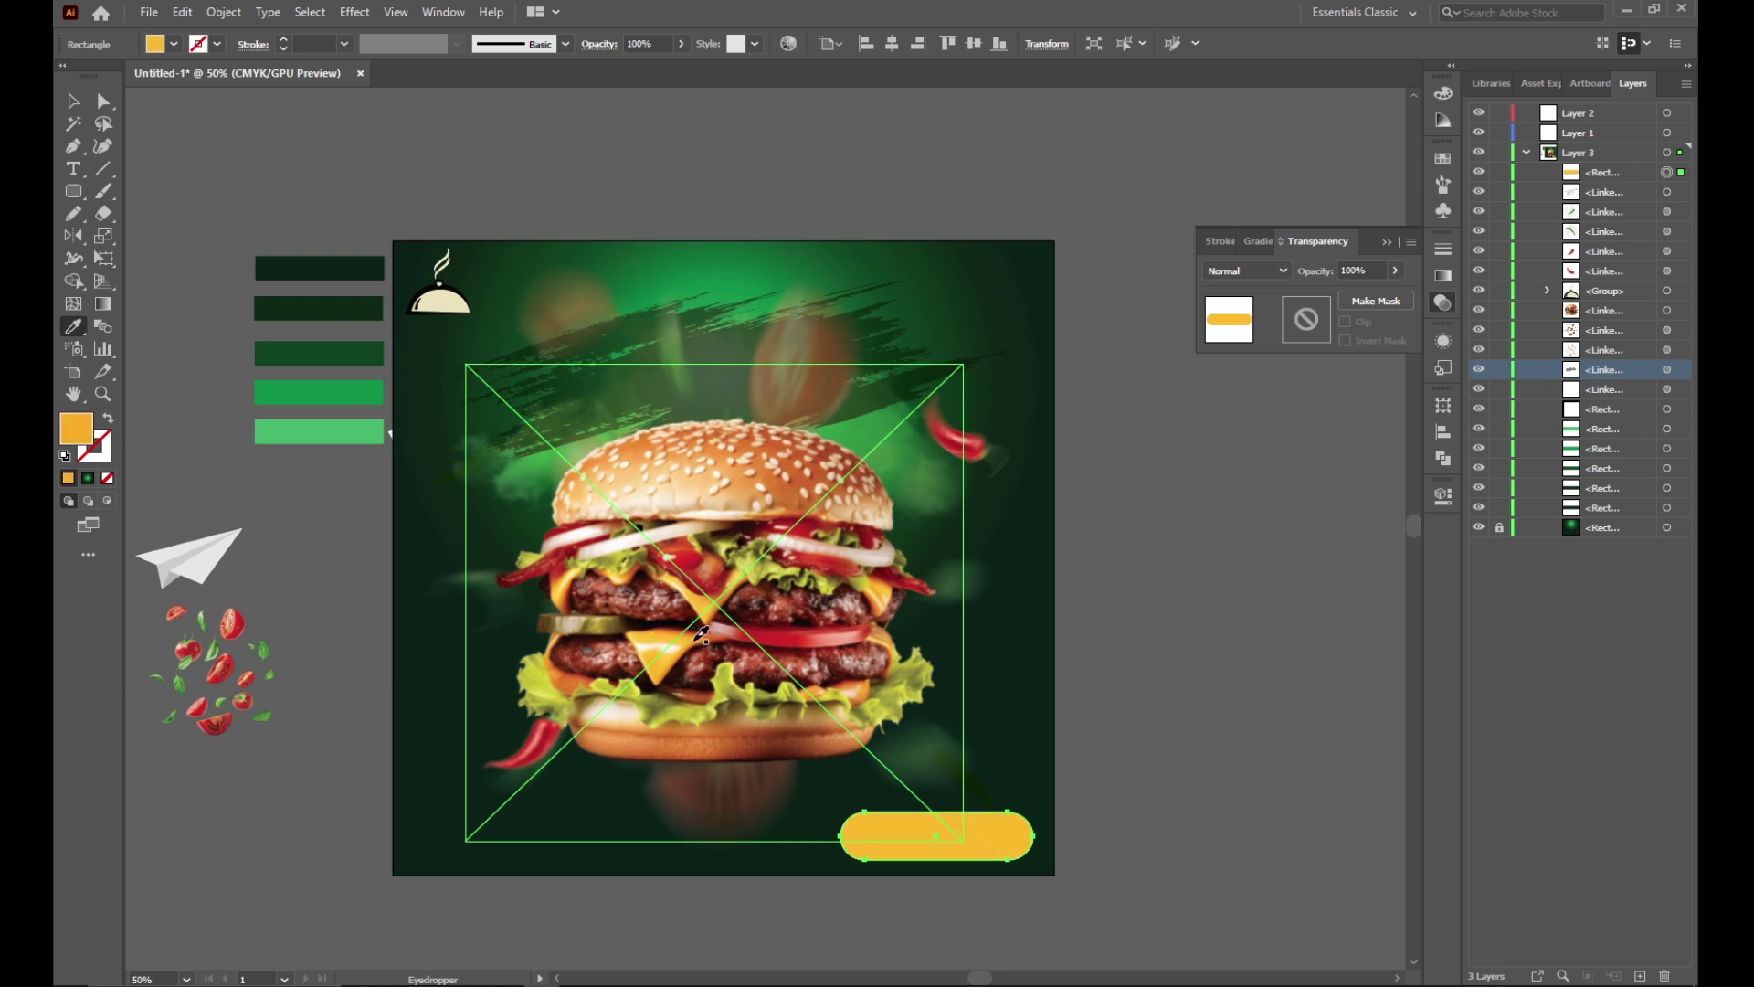
key(v)
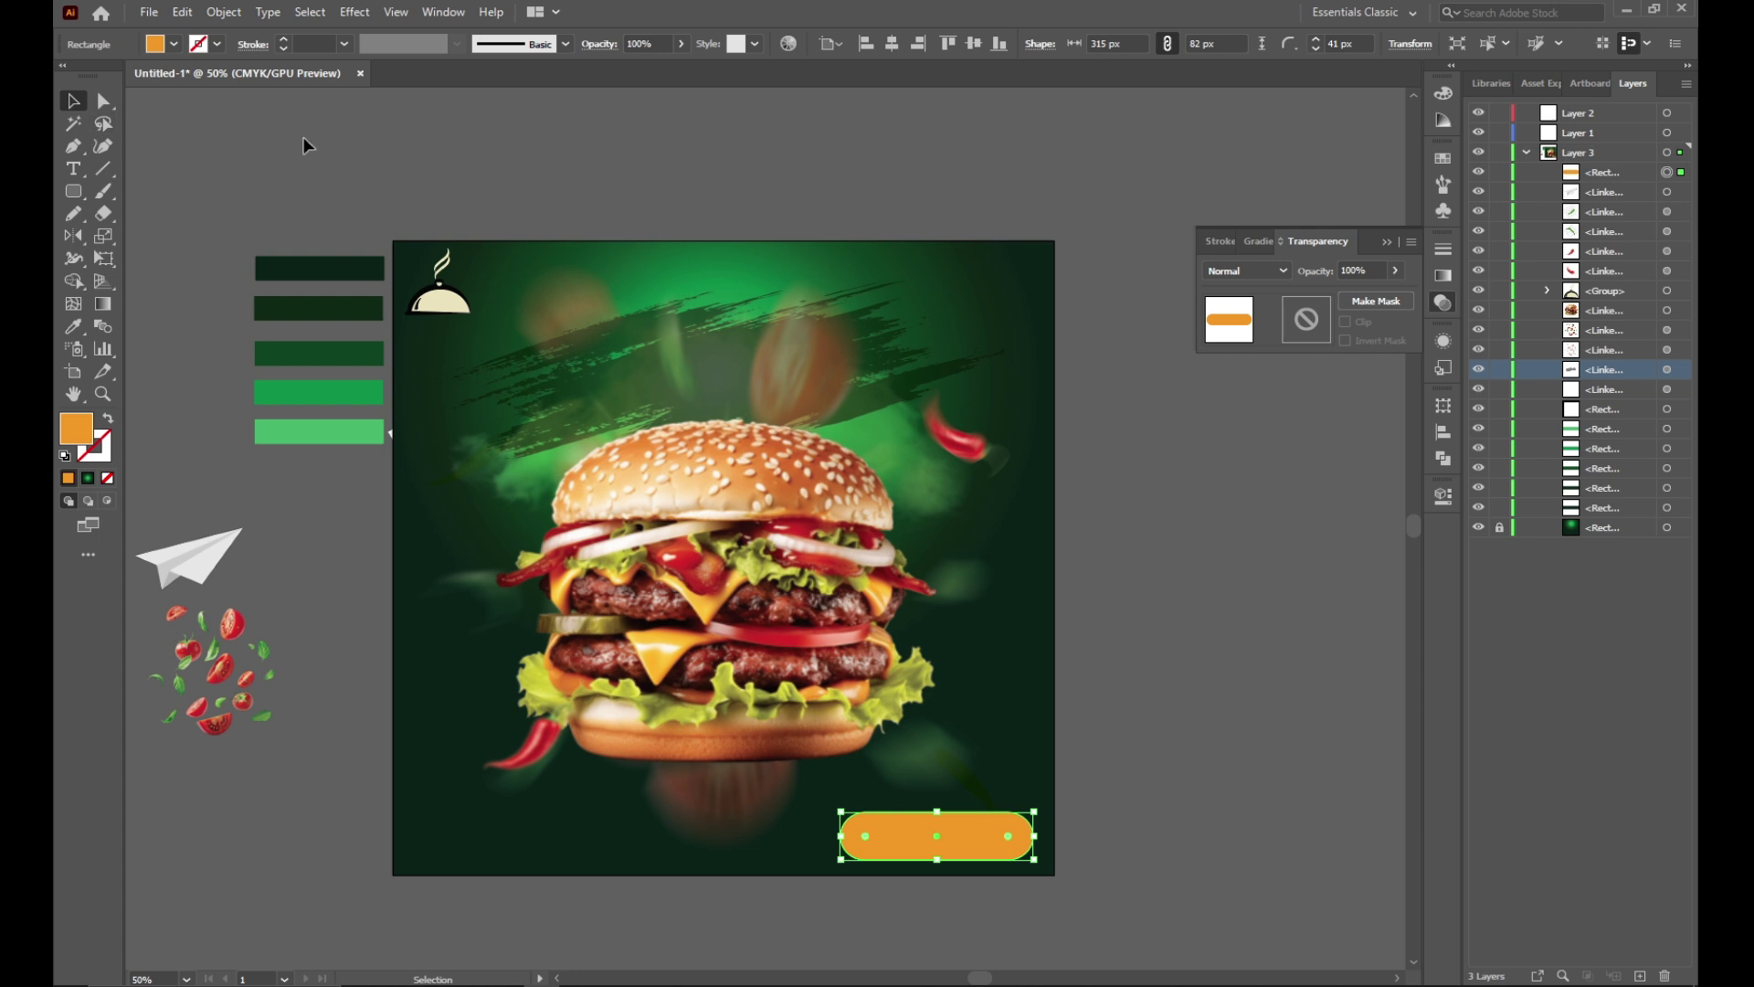
click(303, 139)
Step: Create a text frame above the artboard and type ODER
key(t)
drag(491, 160, 721, 209)
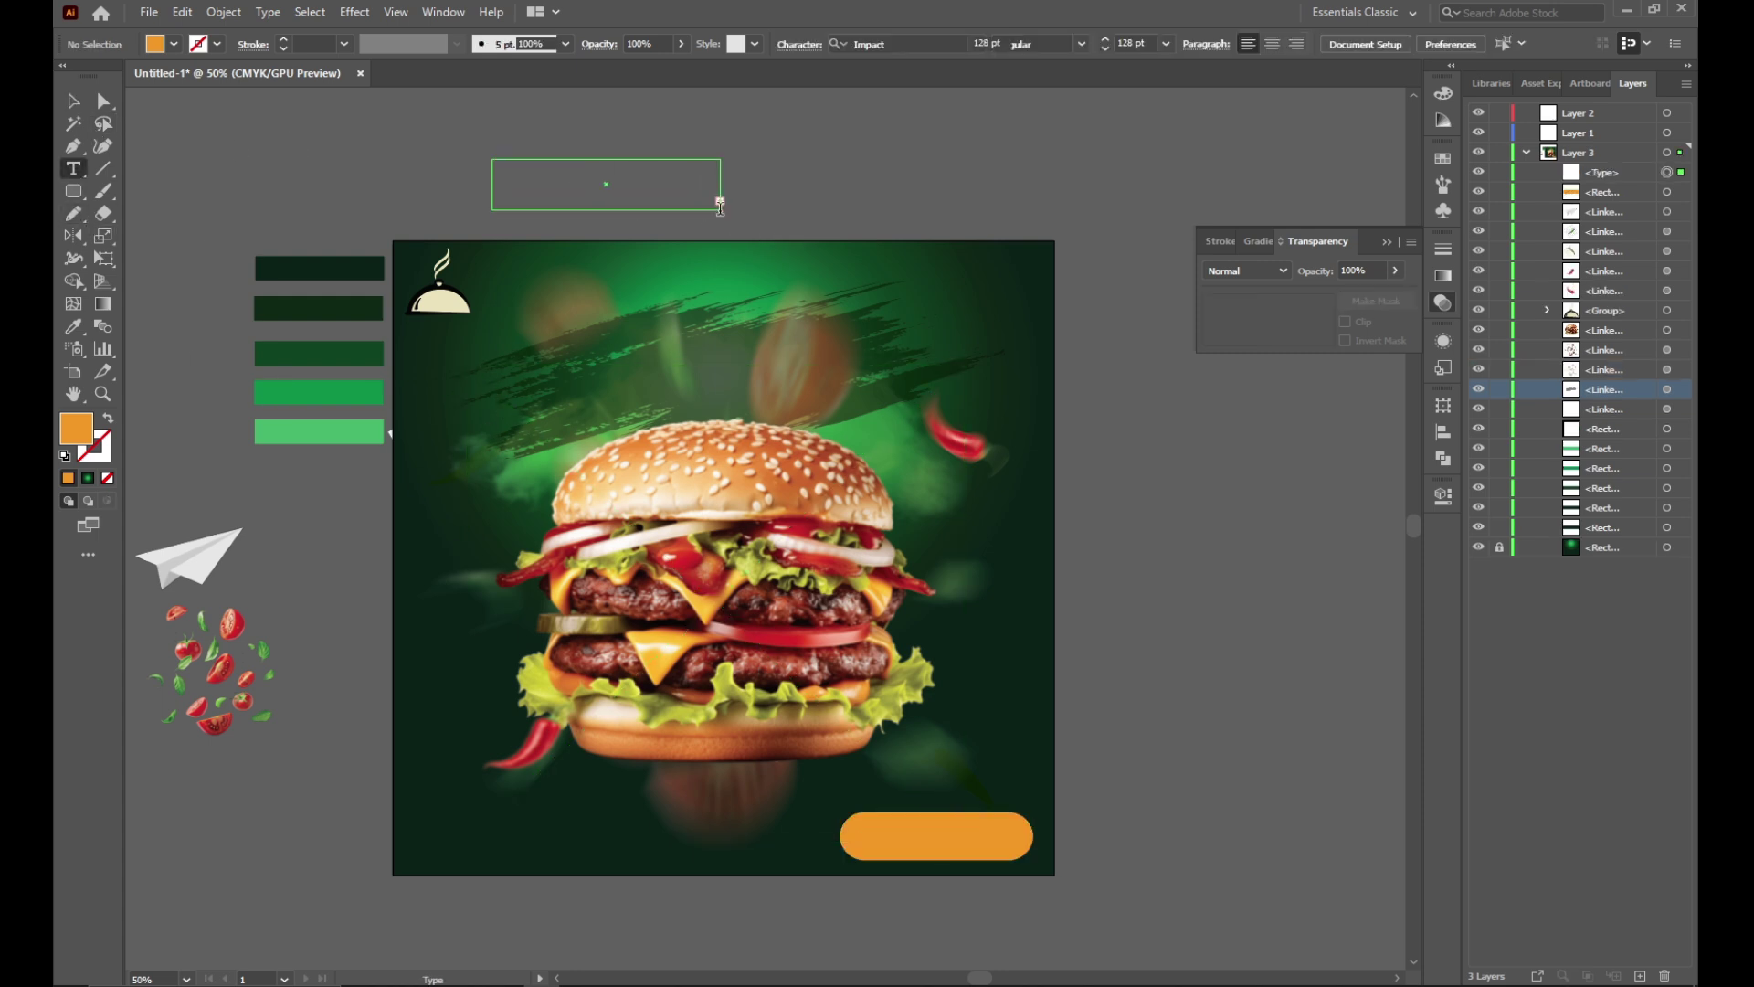
key(Escape)
click(559, 182)
click(721, 201)
key(t)
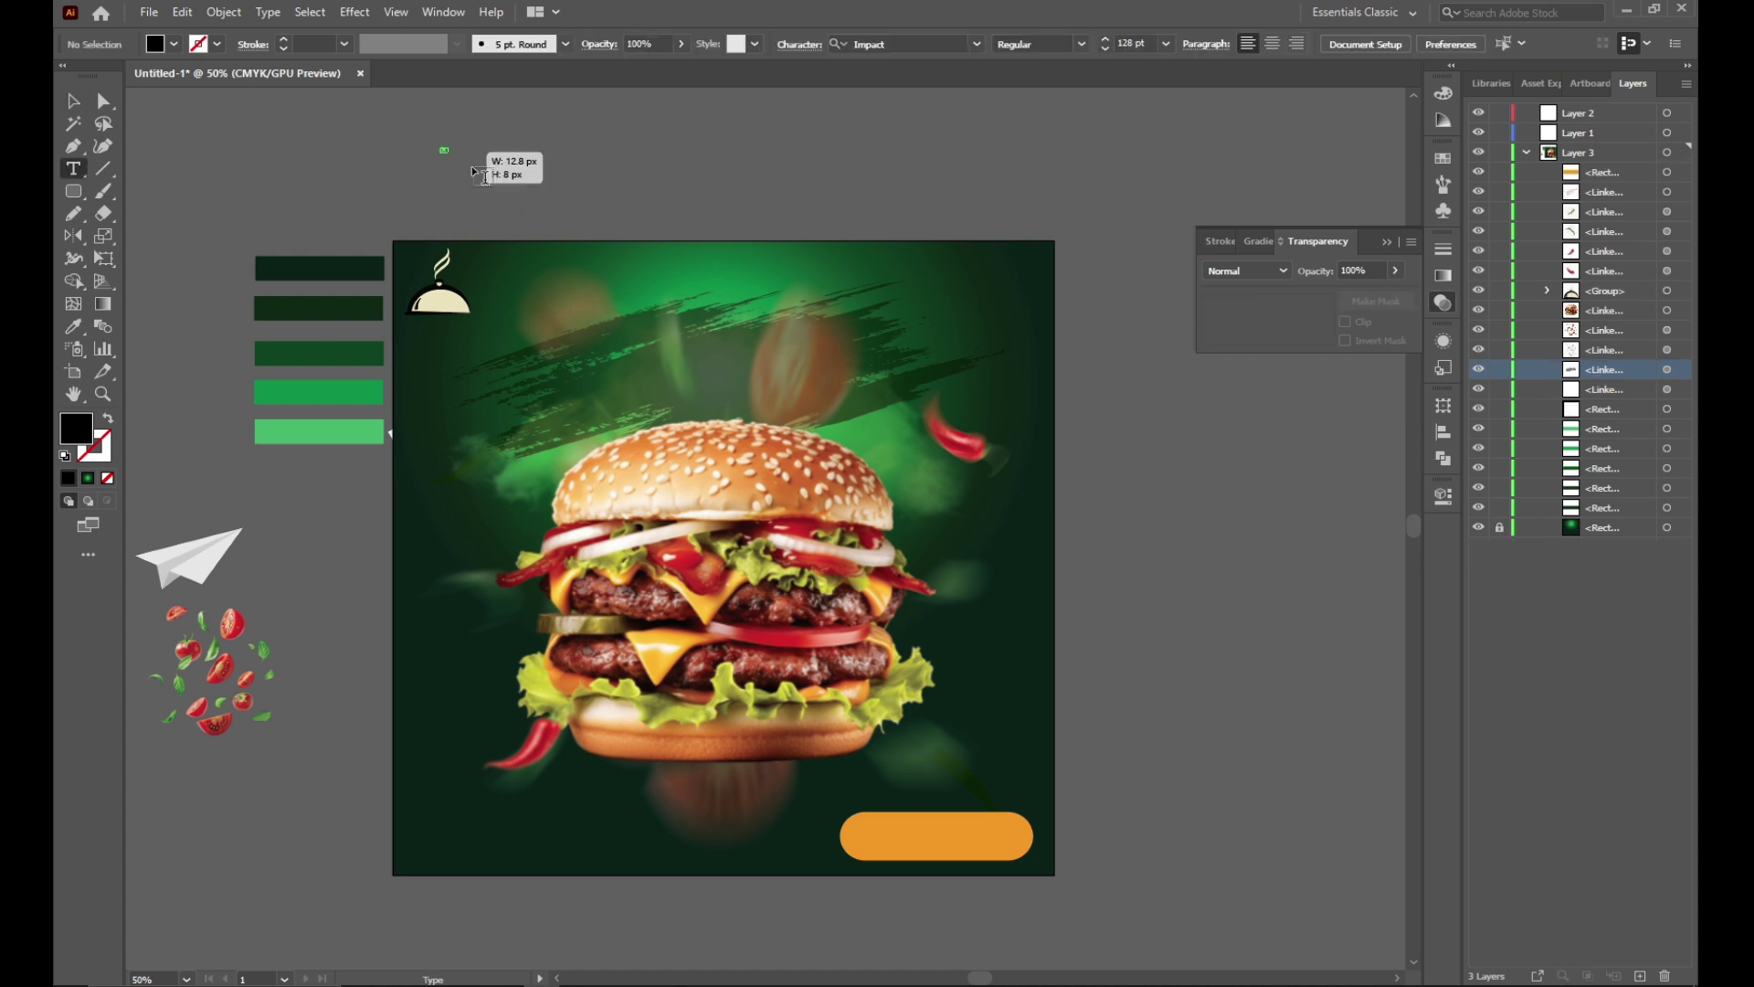
click(616, 209)
text(ODER)
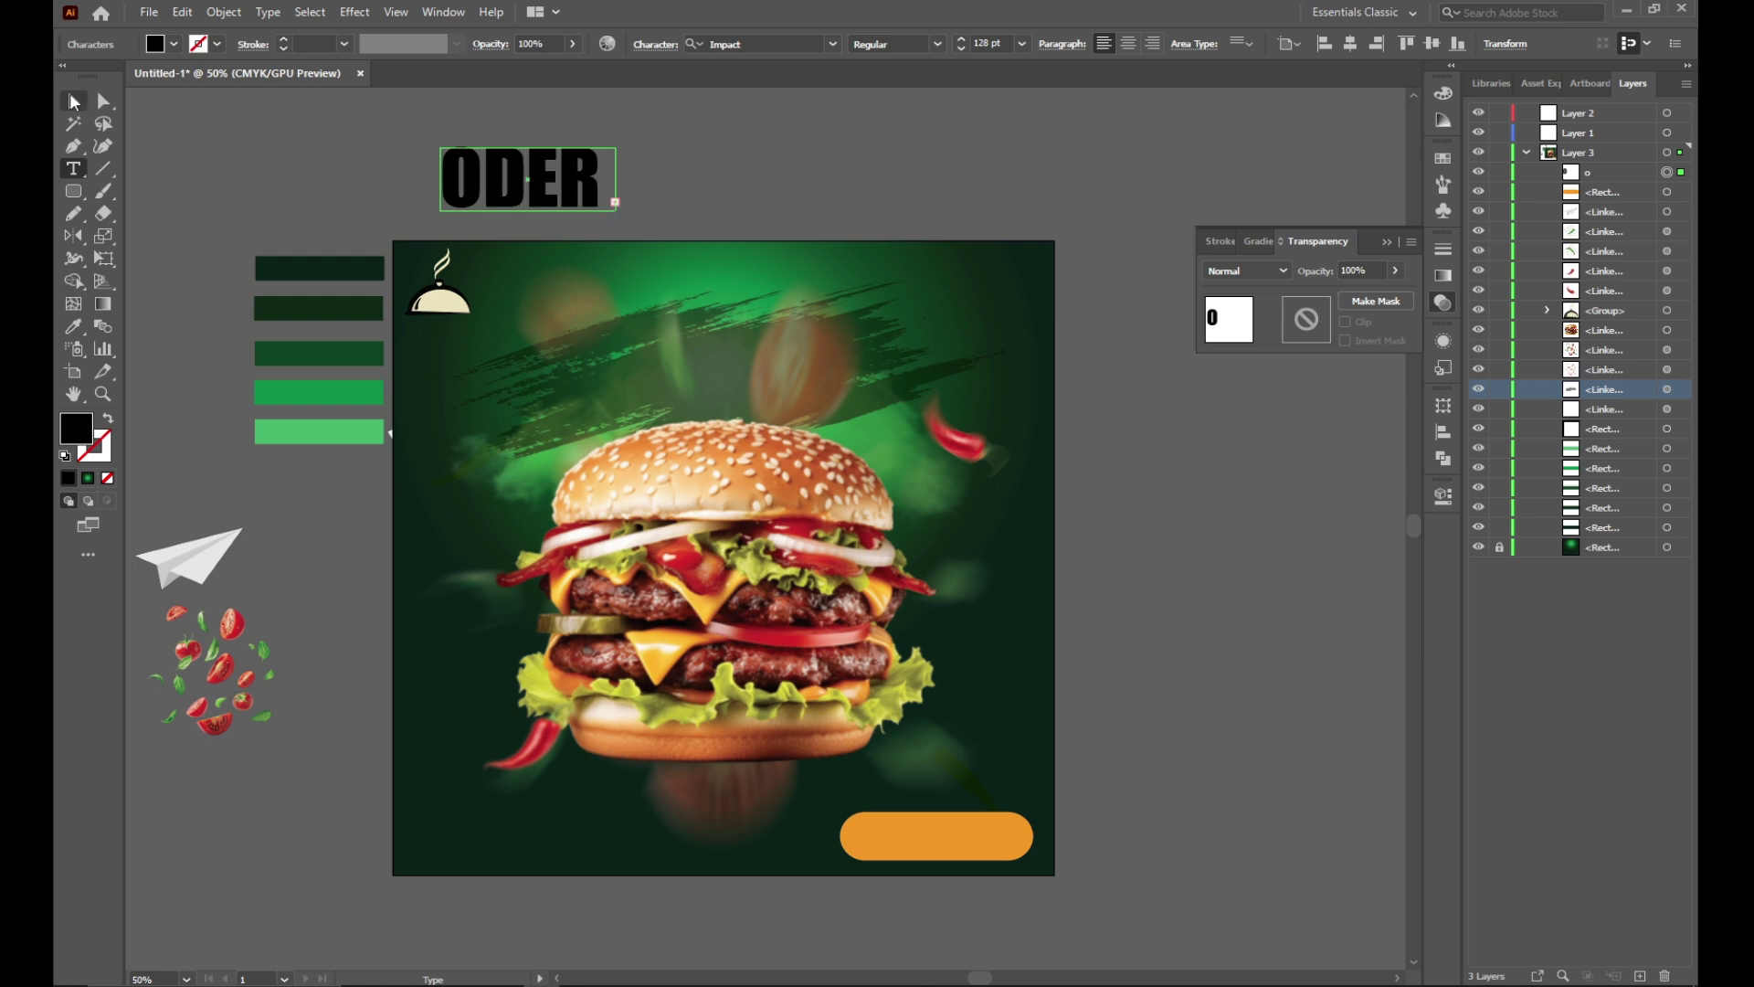
Step: Widen the frame to fit ODER NOW and set the text to 60 pt
click(74, 102)
drag(617, 179, 808, 183)
key(Return)
click(961, 49)
click(1022, 43)
click(1042, 152)
click(1021, 43)
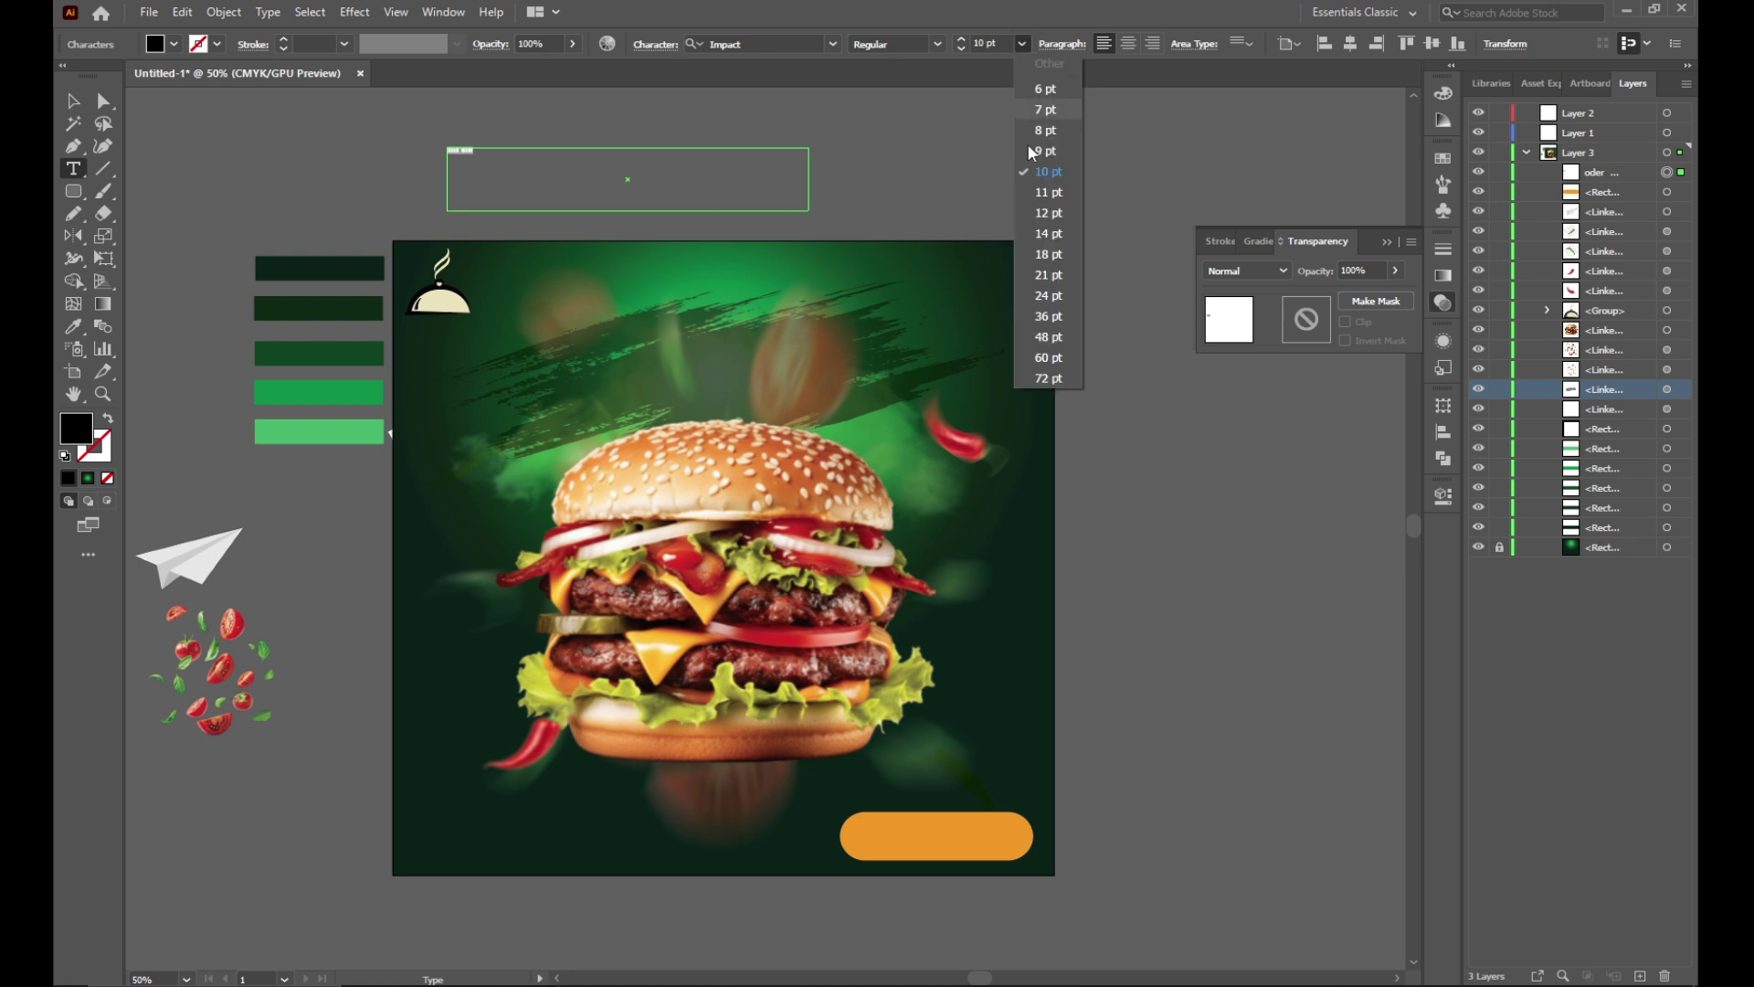
click(1048, 357)
Step: Set the ODER NOW text in Impact and fit the frame tightly around it
click(833, 44)
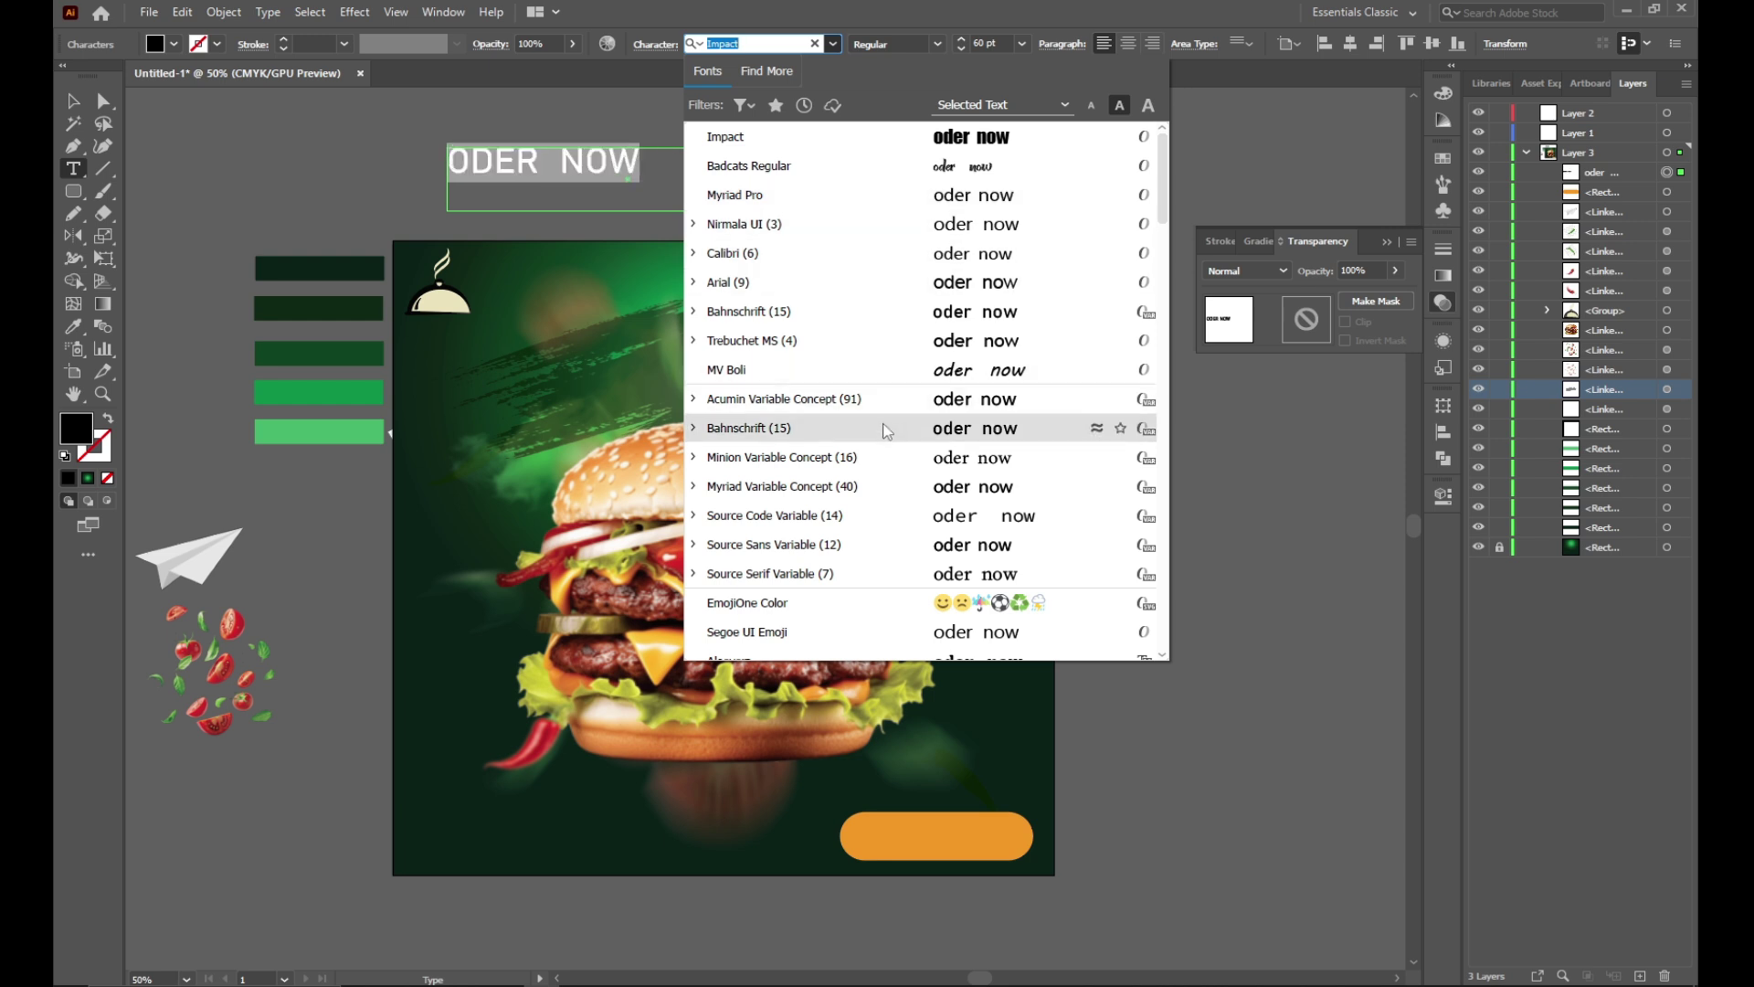
scroll(884, 431, down, 5)
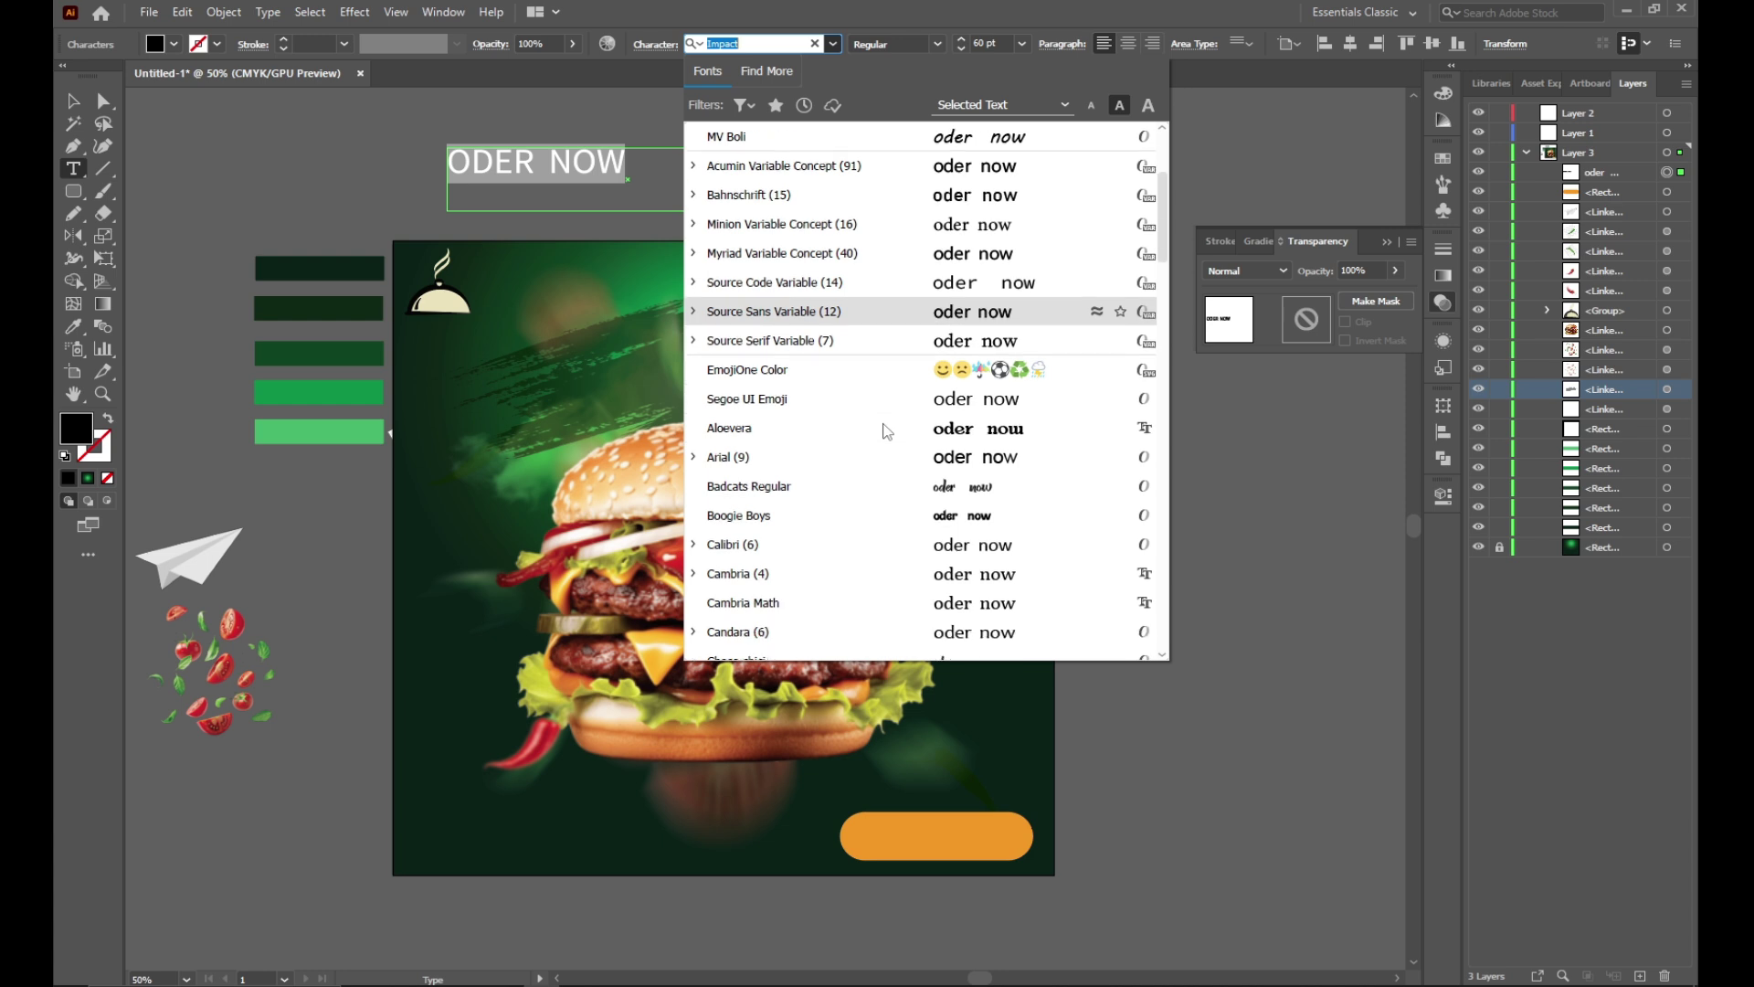
scroll(884, 431, up, 5)
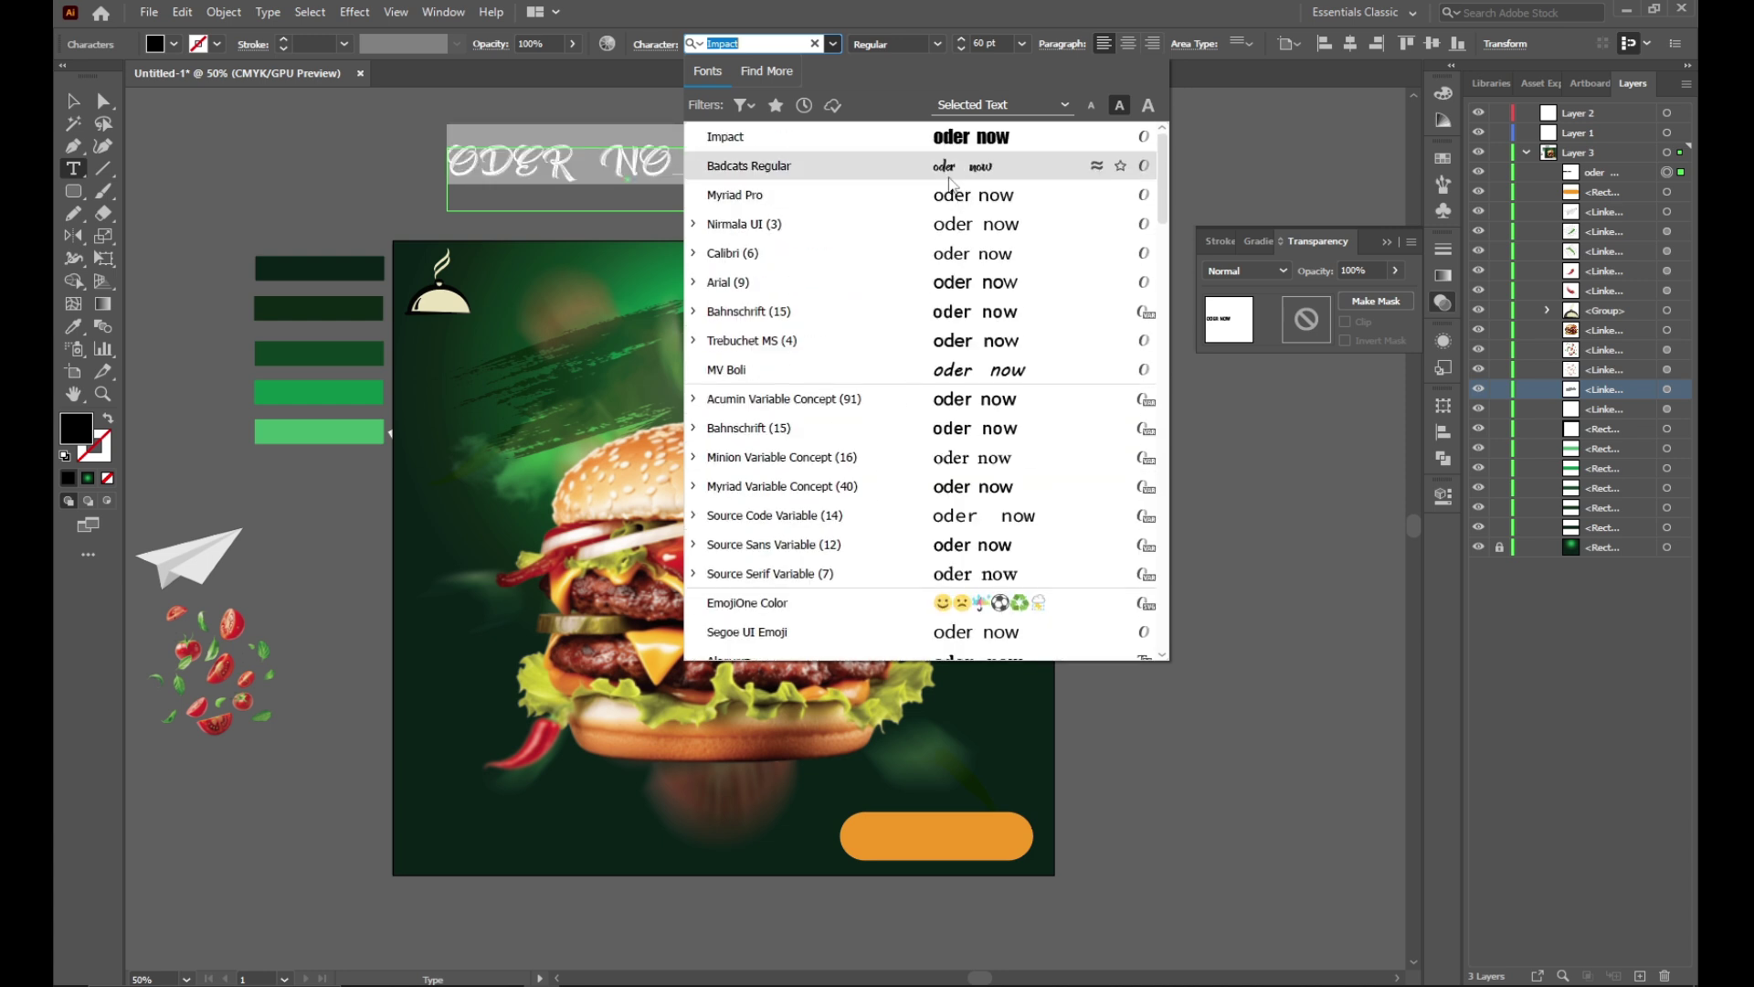
click(950, 141)
key(Escape)
double_click(824, 179)
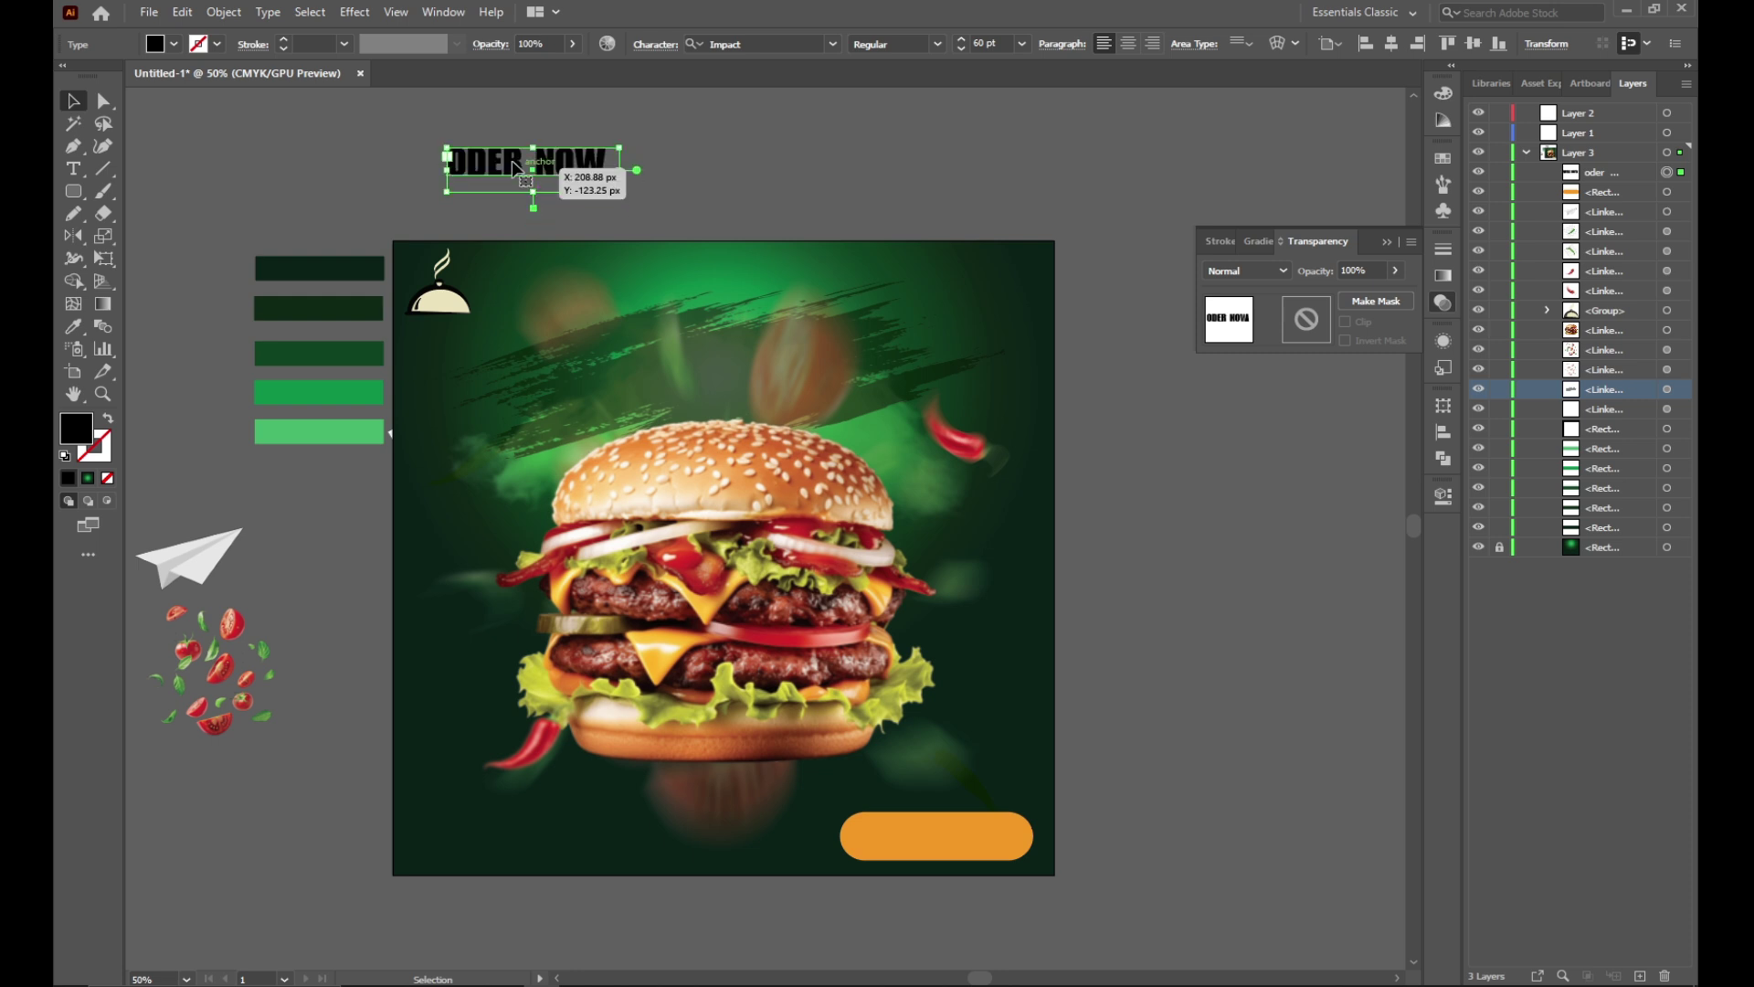
Step: Move the ODER NOW label onto the orange button and check its placement
drag(516, 169, 912, 824)
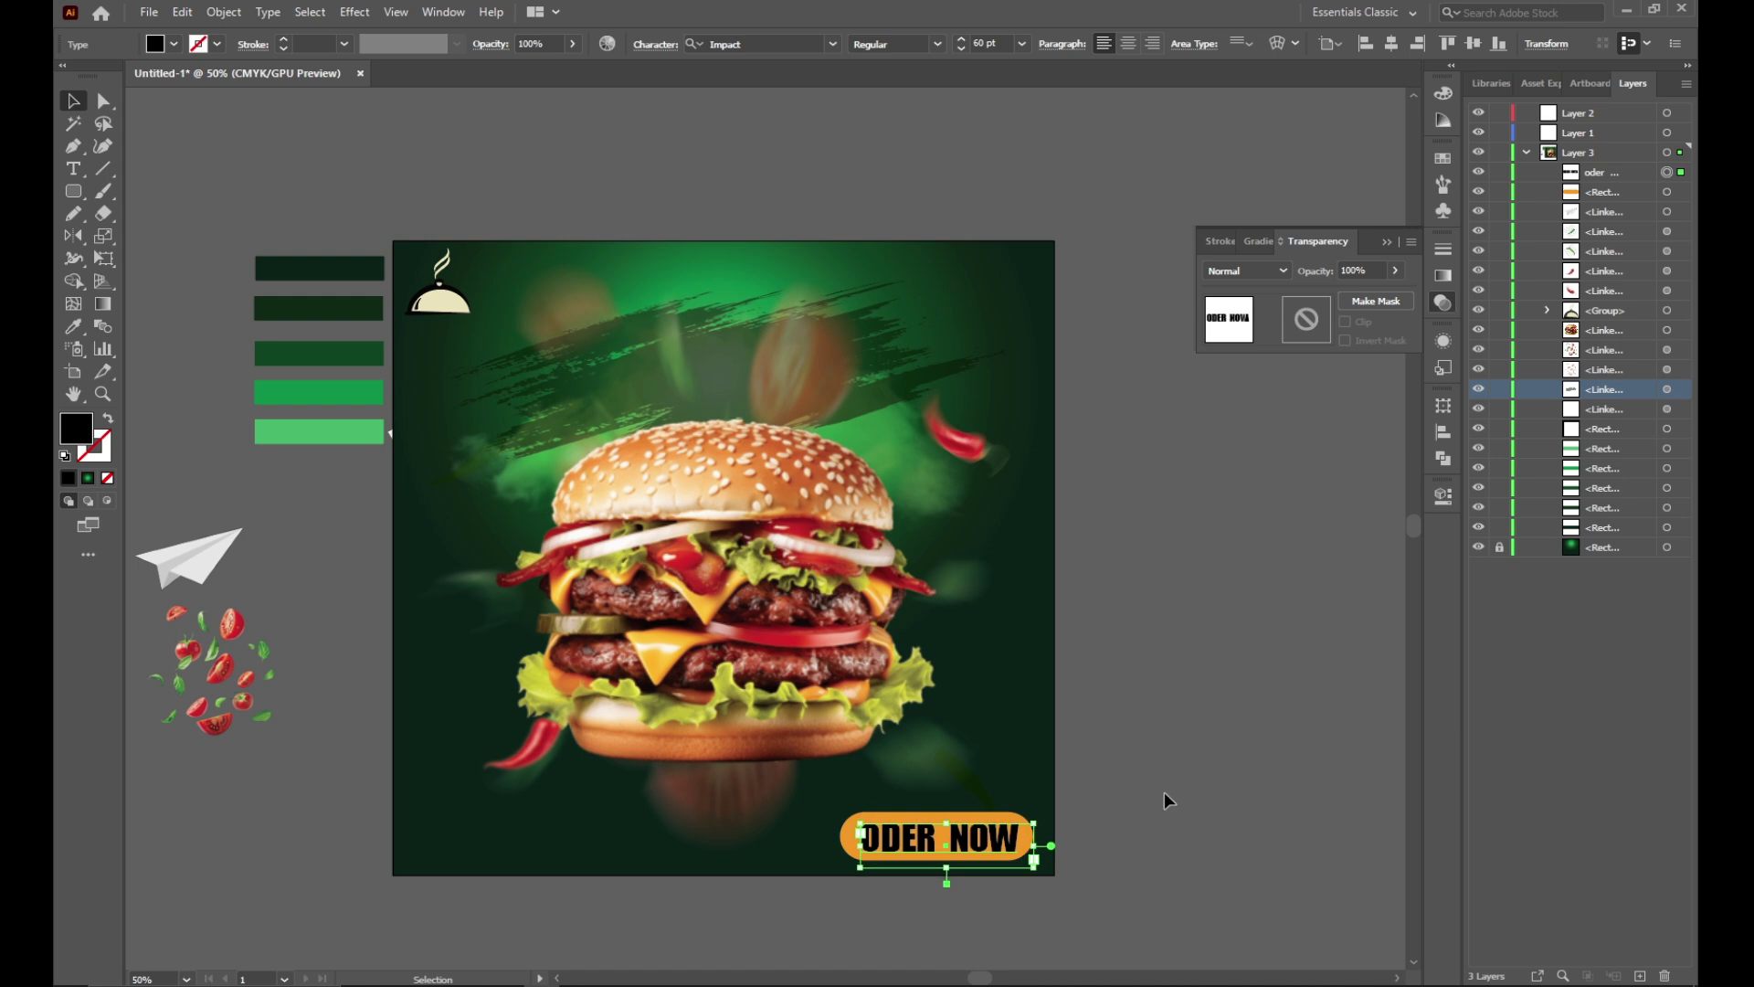
click(1160, 795)
click(1002, 836)
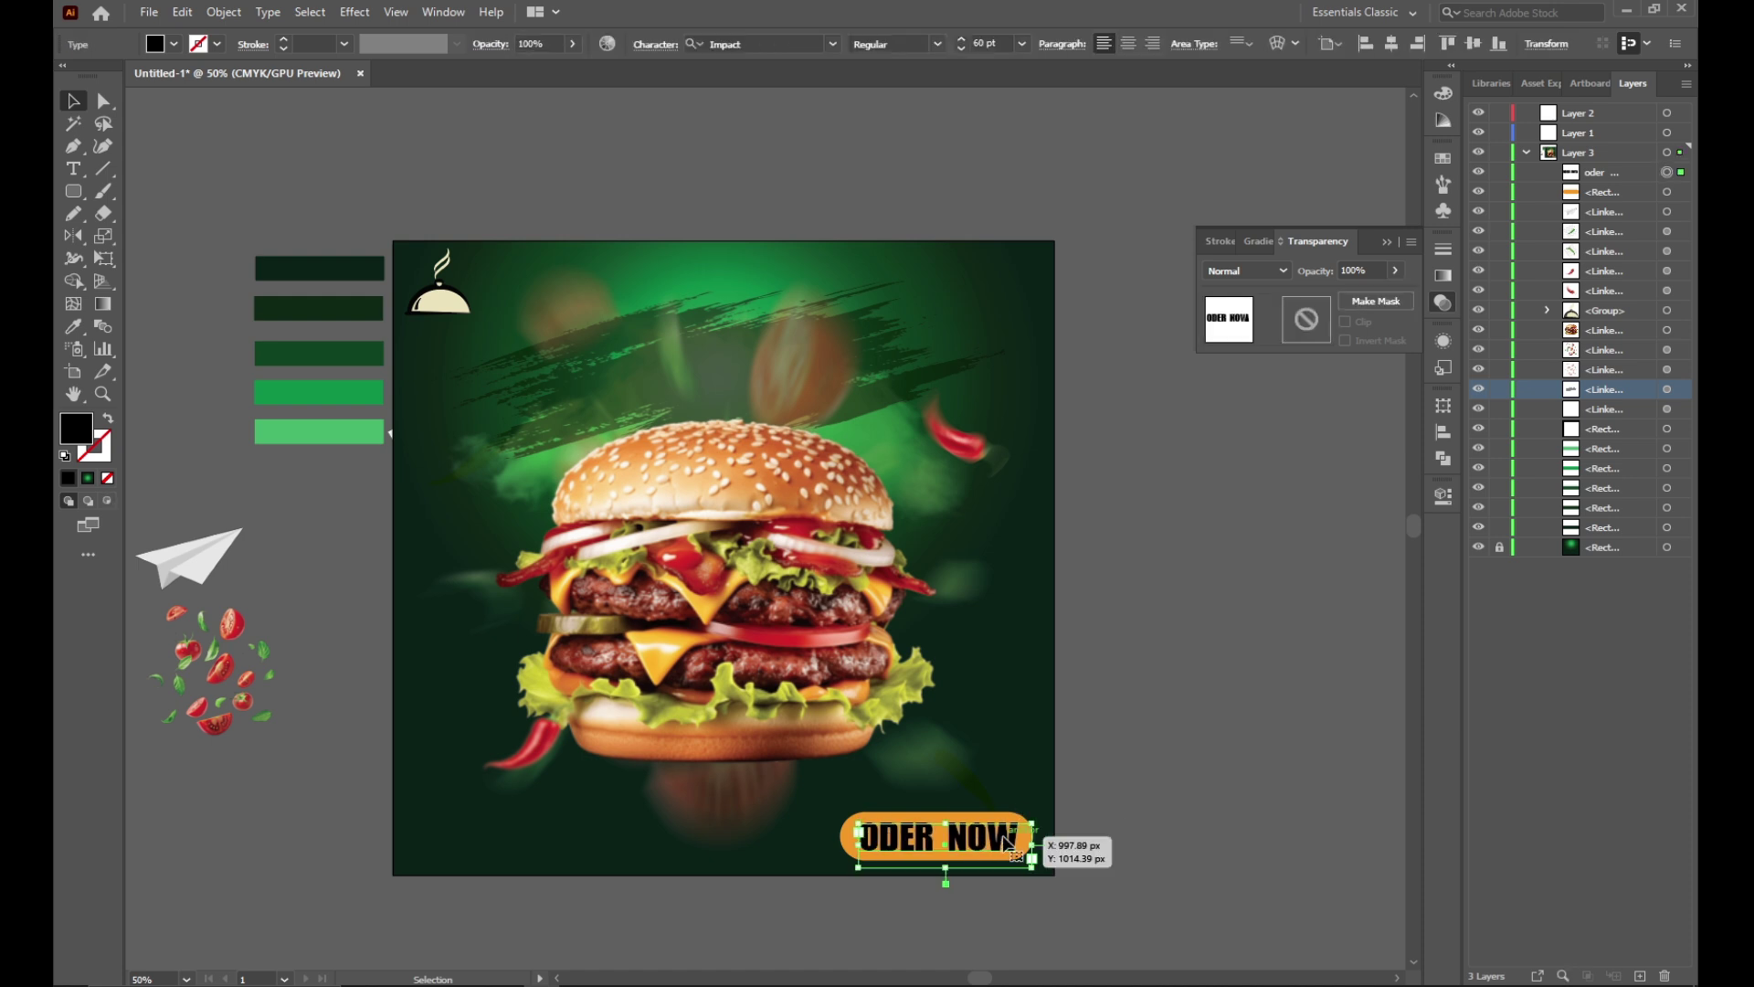
click(1146, 770)
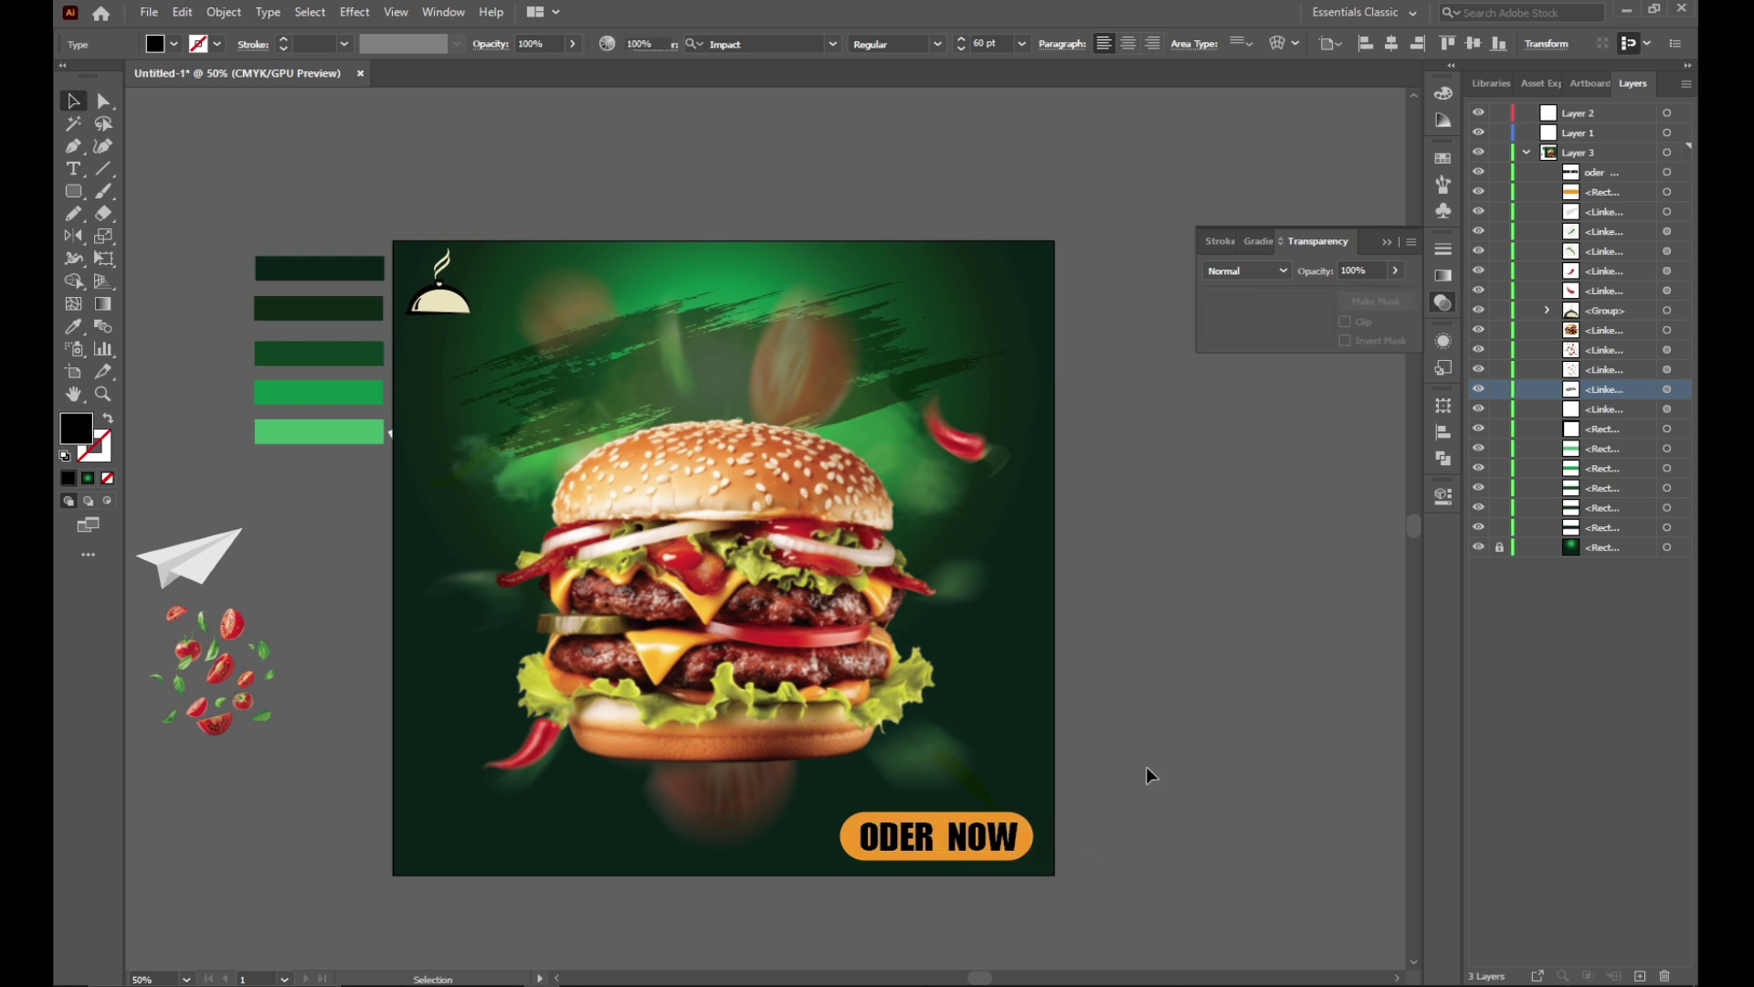
click(1014, 836)
click(1108, 778)
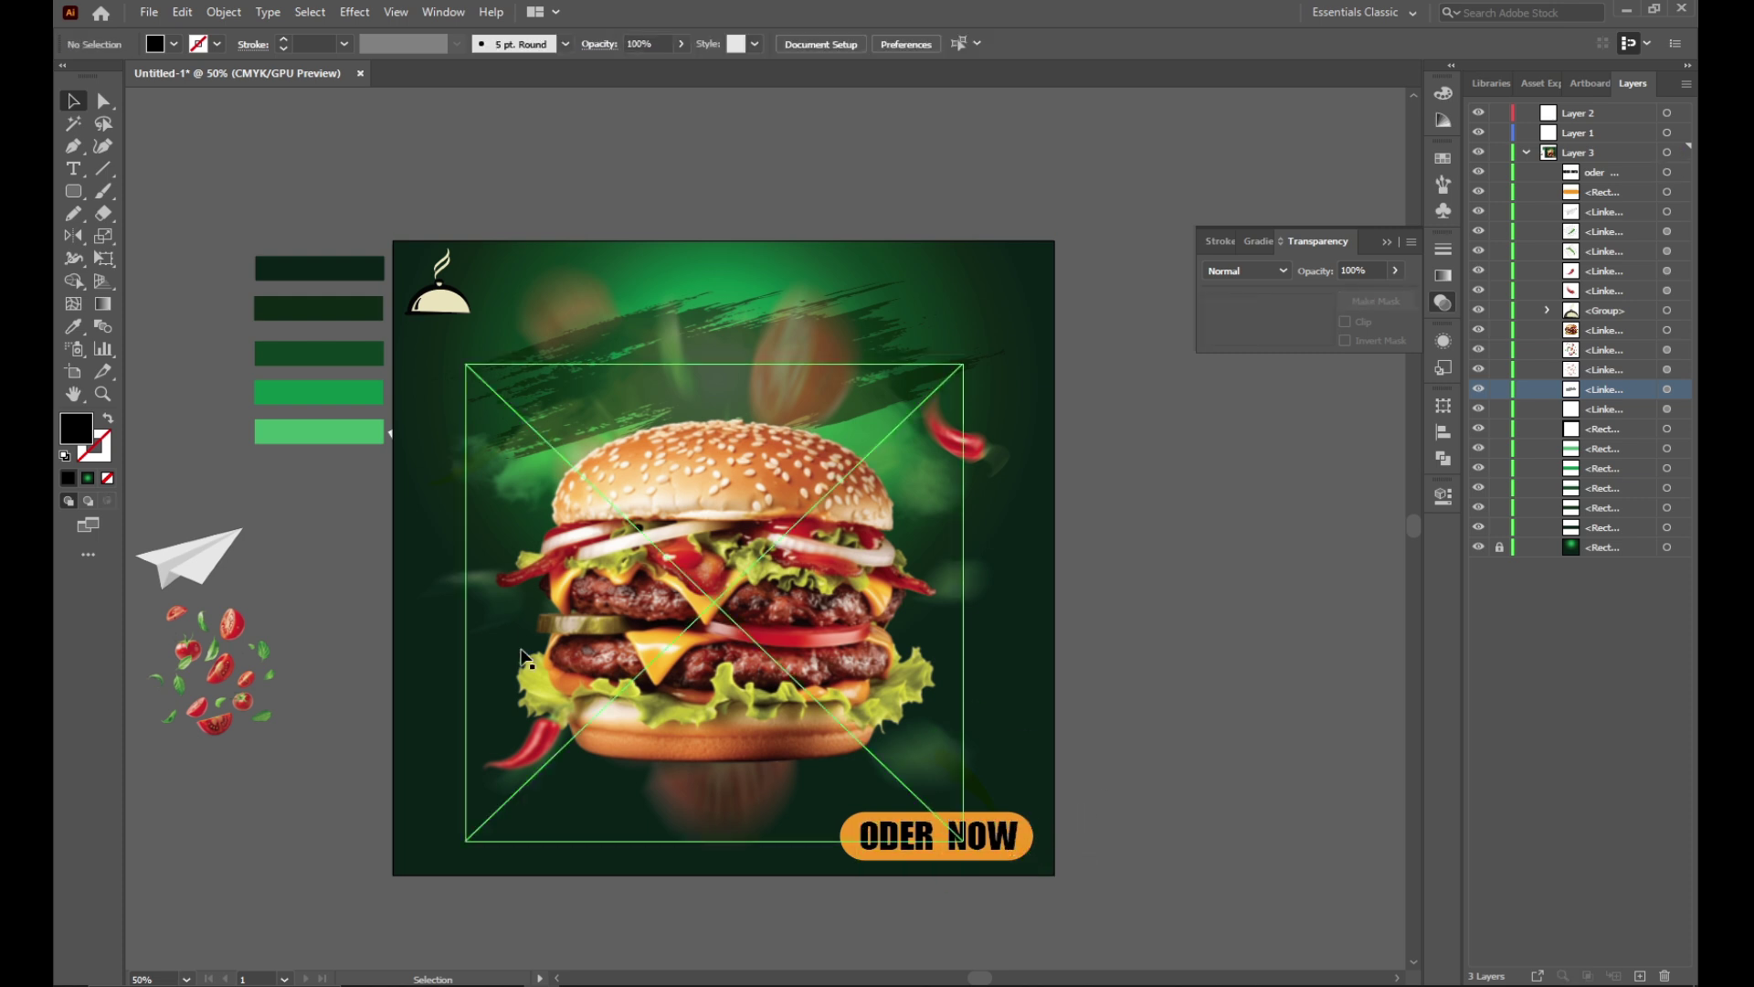
Step: Draw a text area above the artboard and type CONTACT in Bahnschrift
click(74, 169)
mouse_move(430, 139)
mouse_down()
mouse_move(721, 219)
mouse_move(932, 222)
mouse_up()
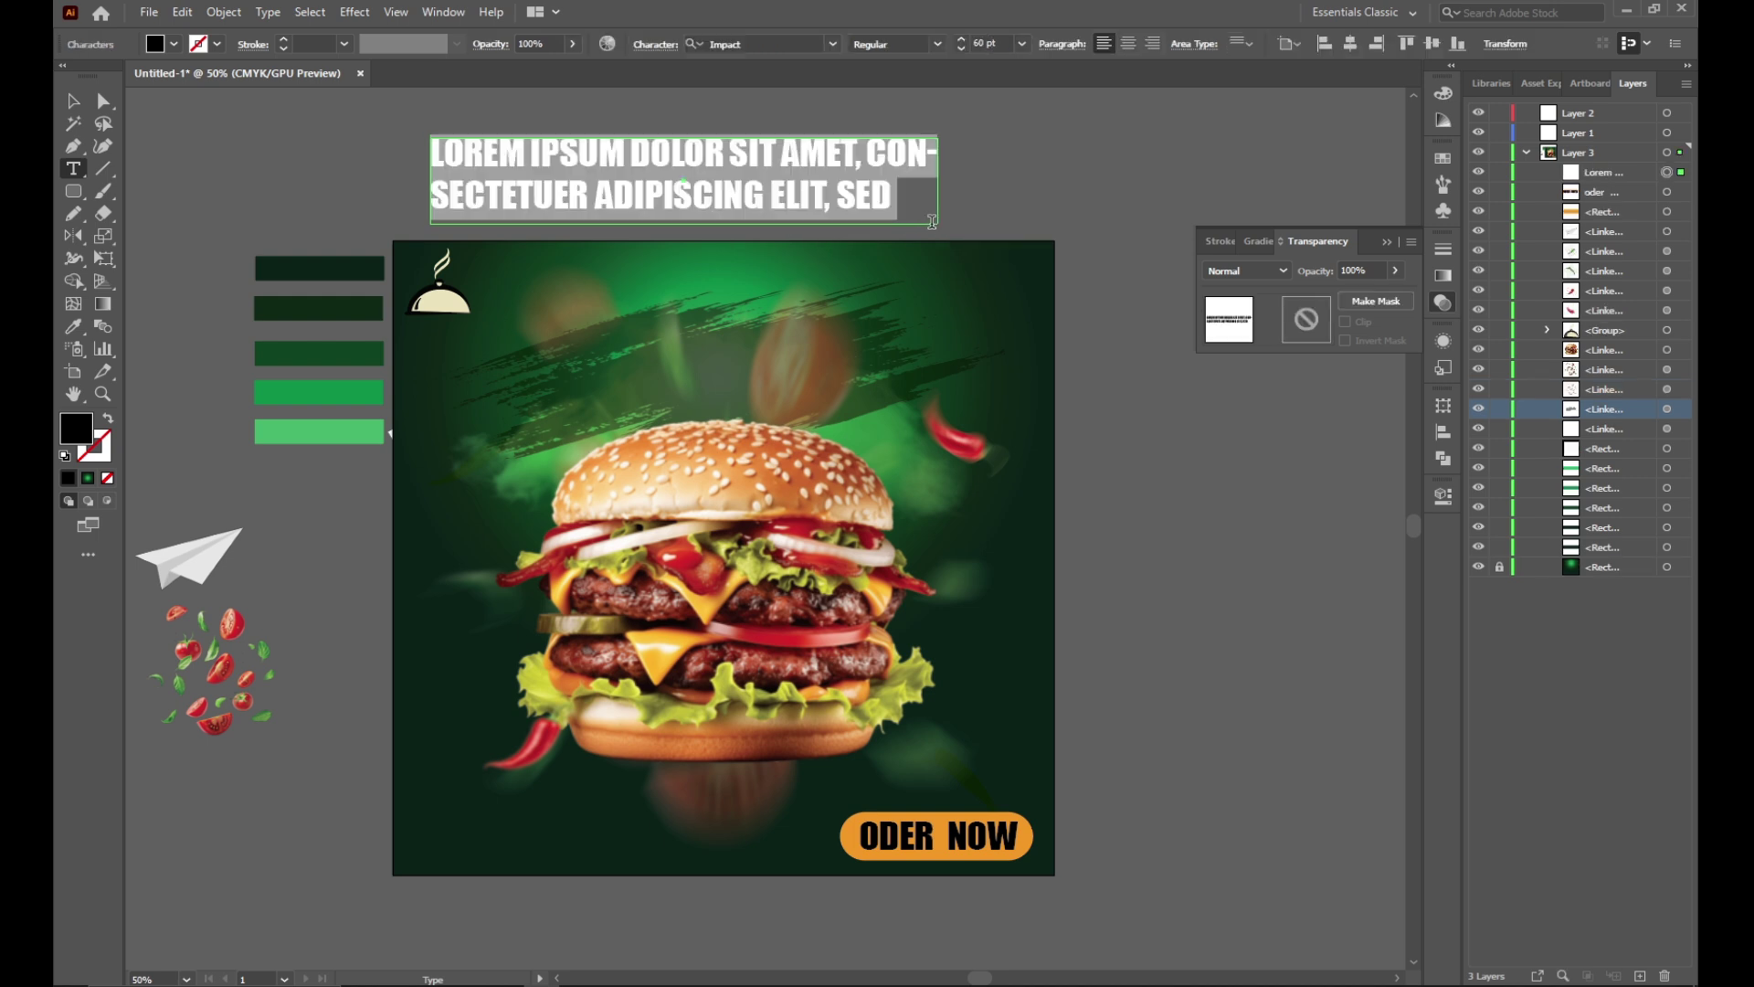
key(BackSpace)
text(CONTACT)
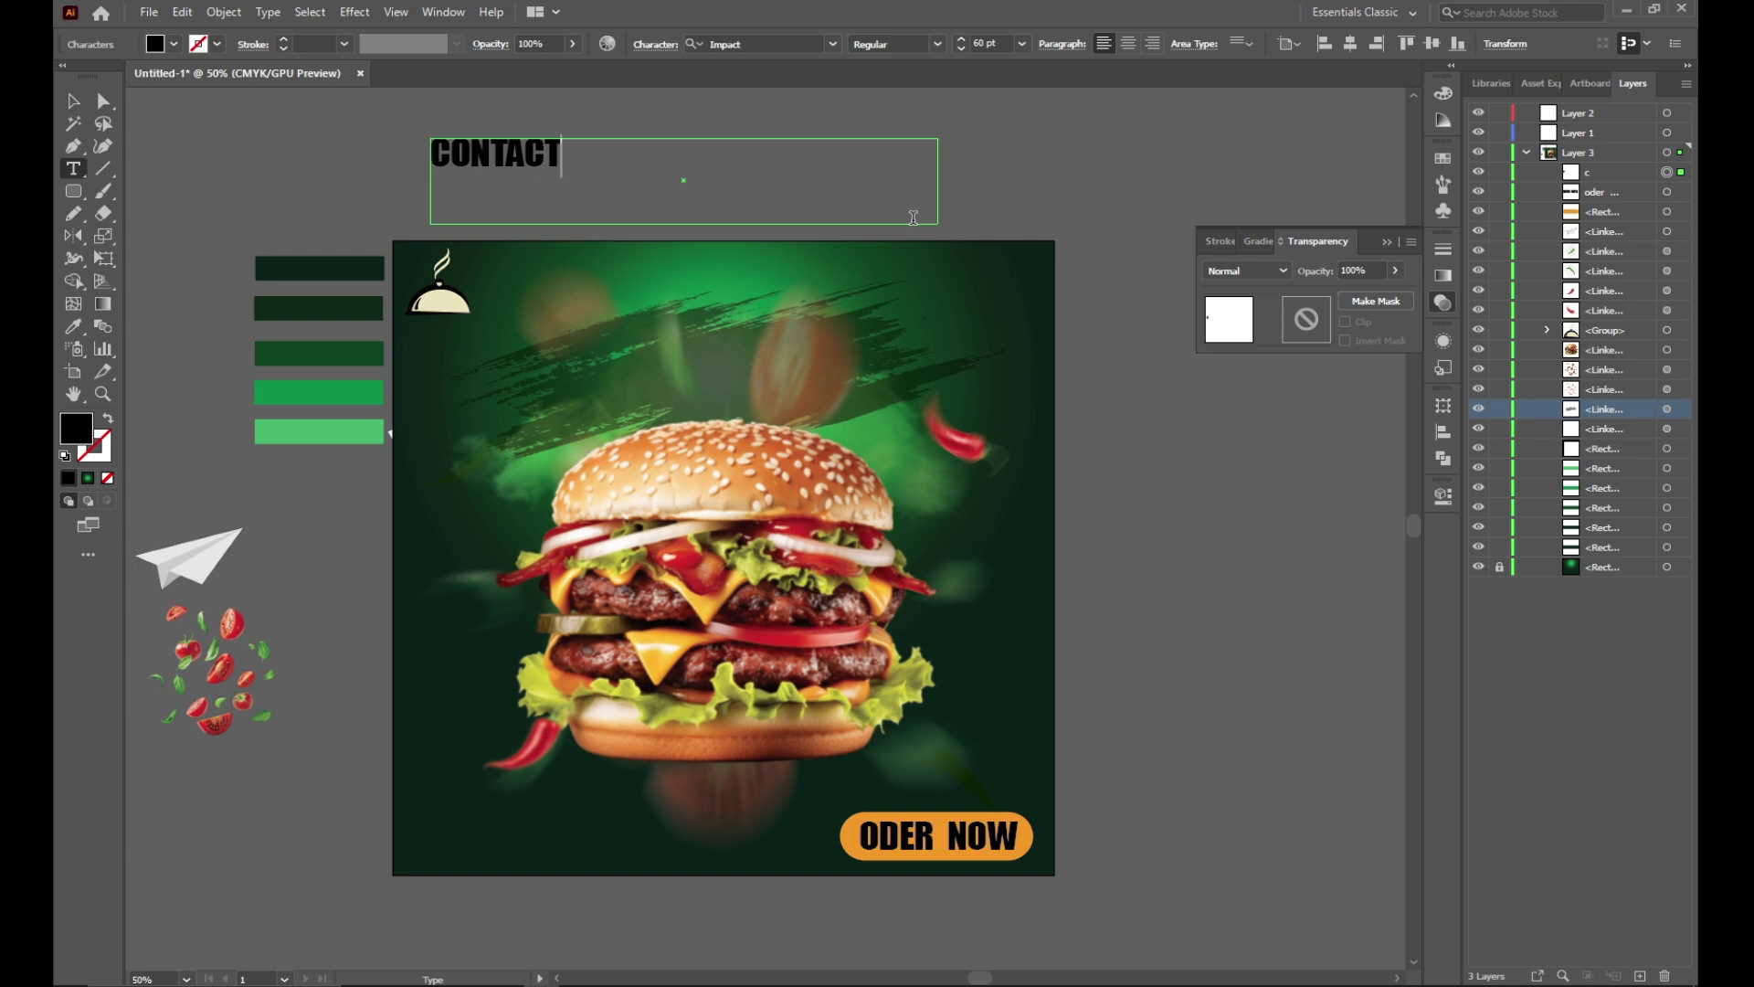
key(ctrl+a)
click(833, 44)
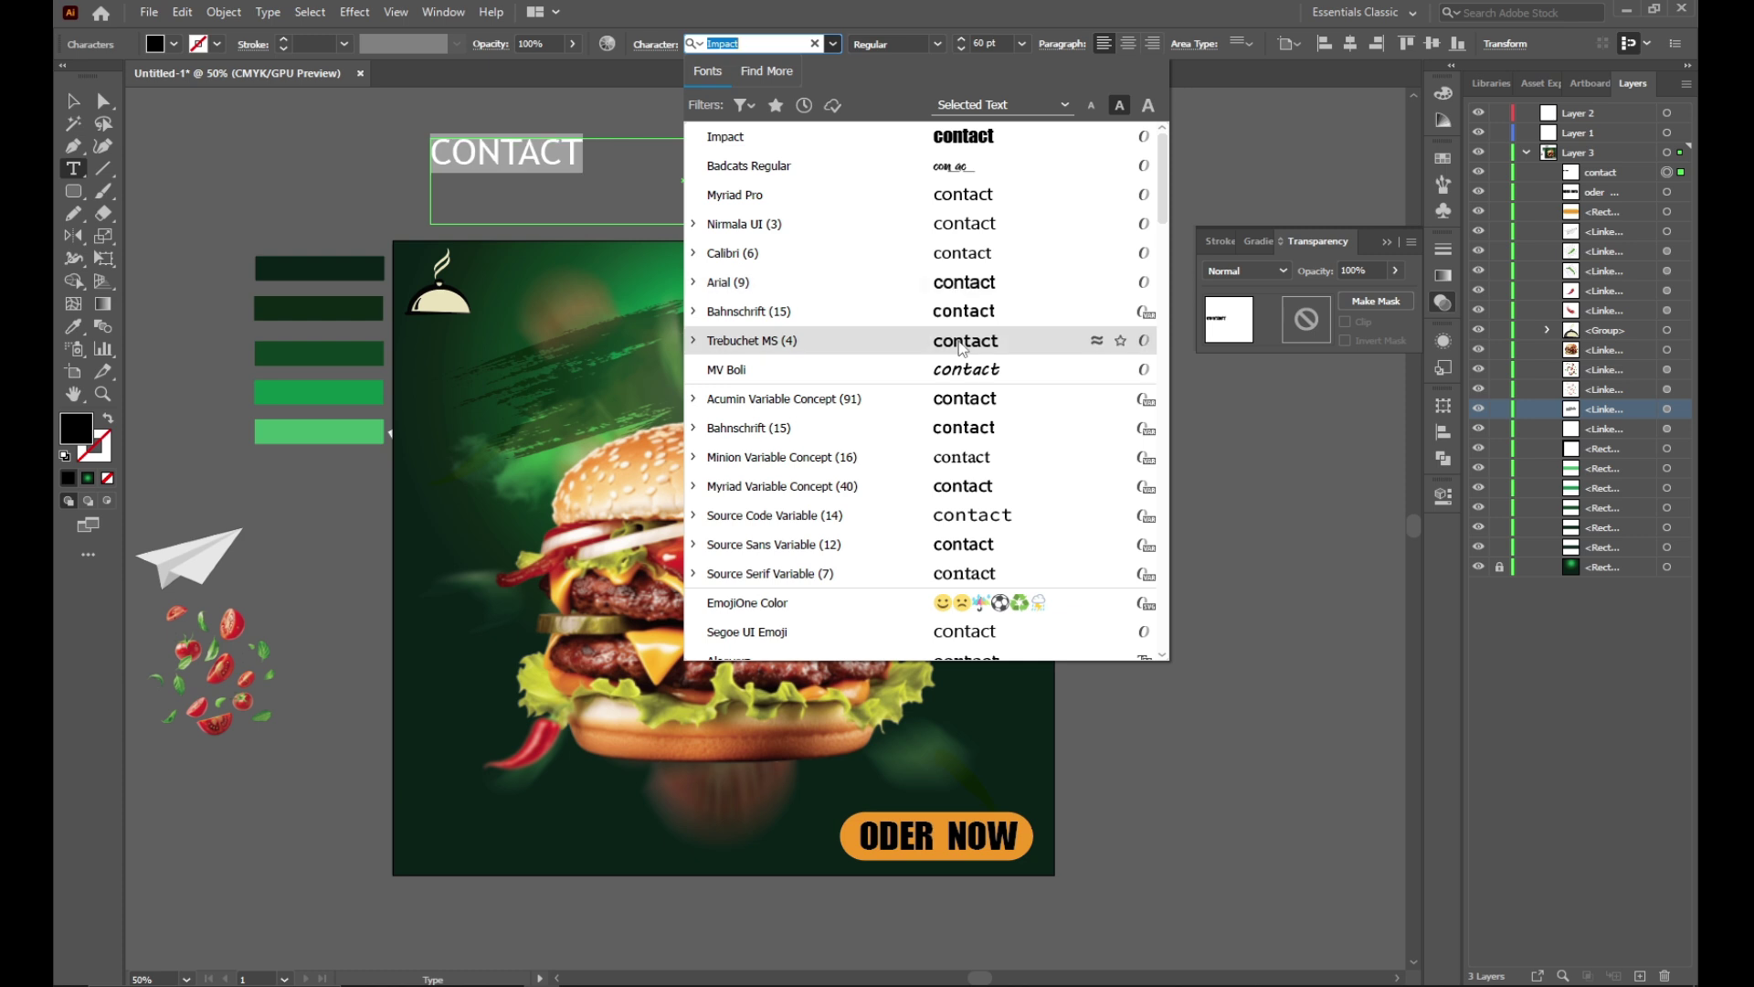
click(963, 427)
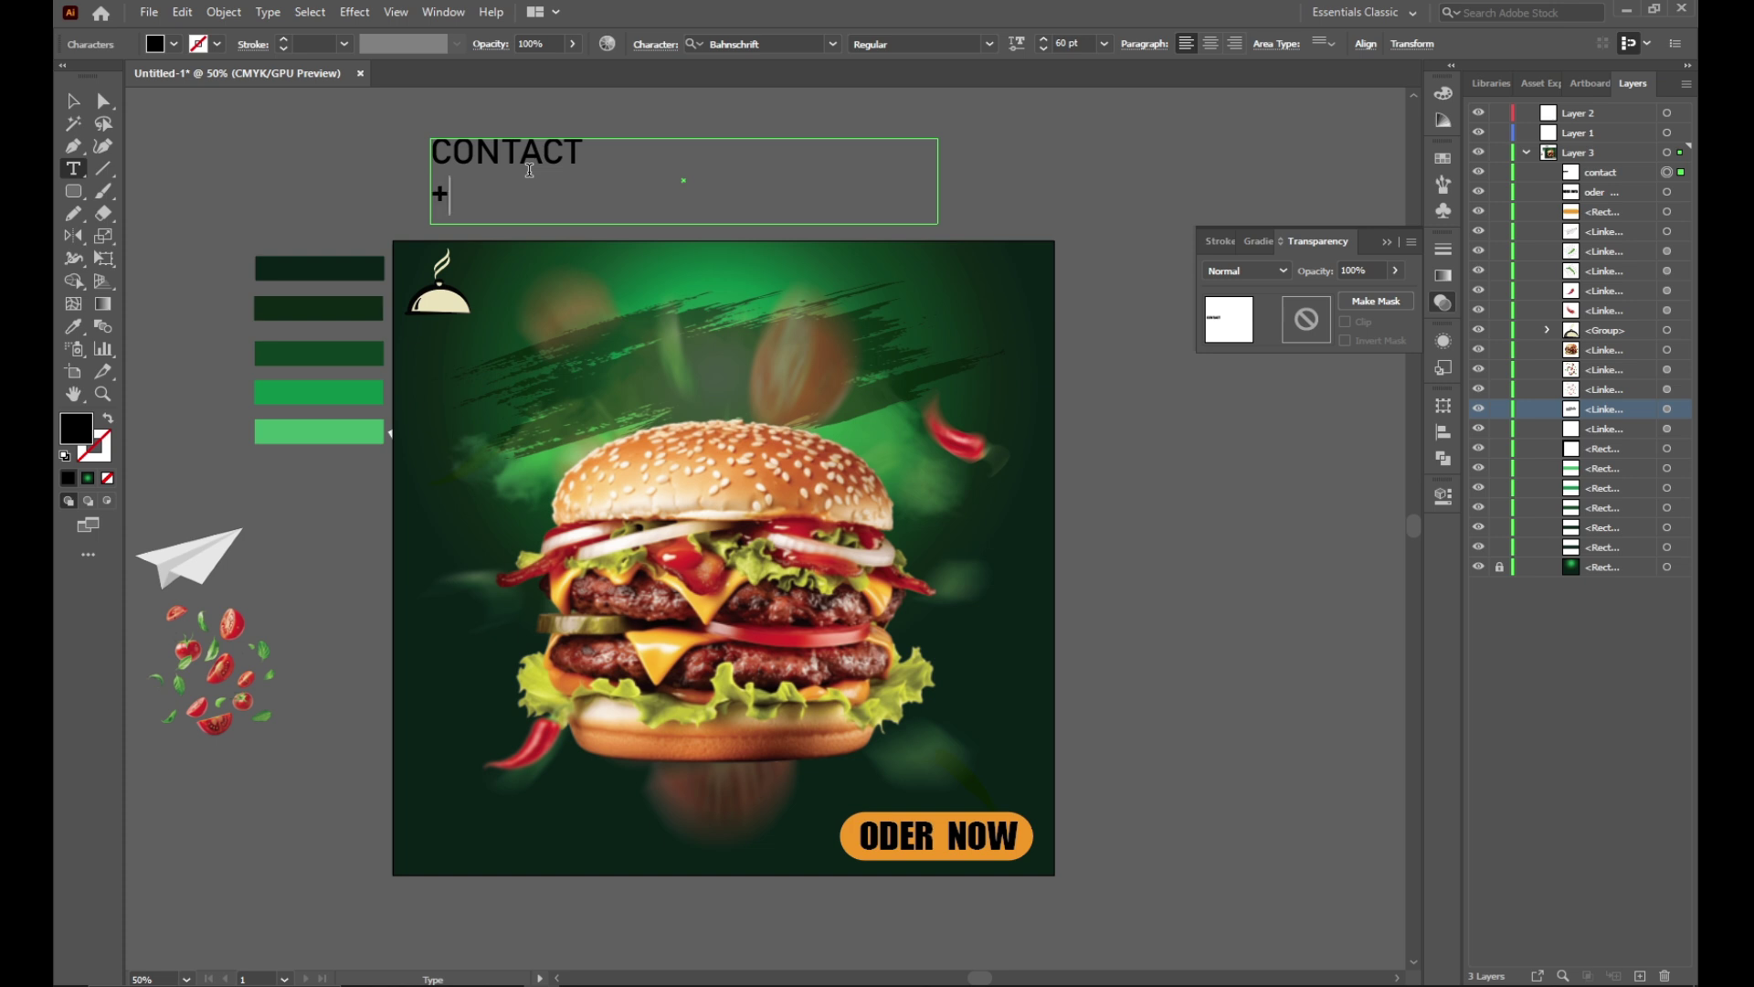
Step: Add an indented placeholder phone number line beneath CONTACT
text(94)
text(-XXXXXXXXX)
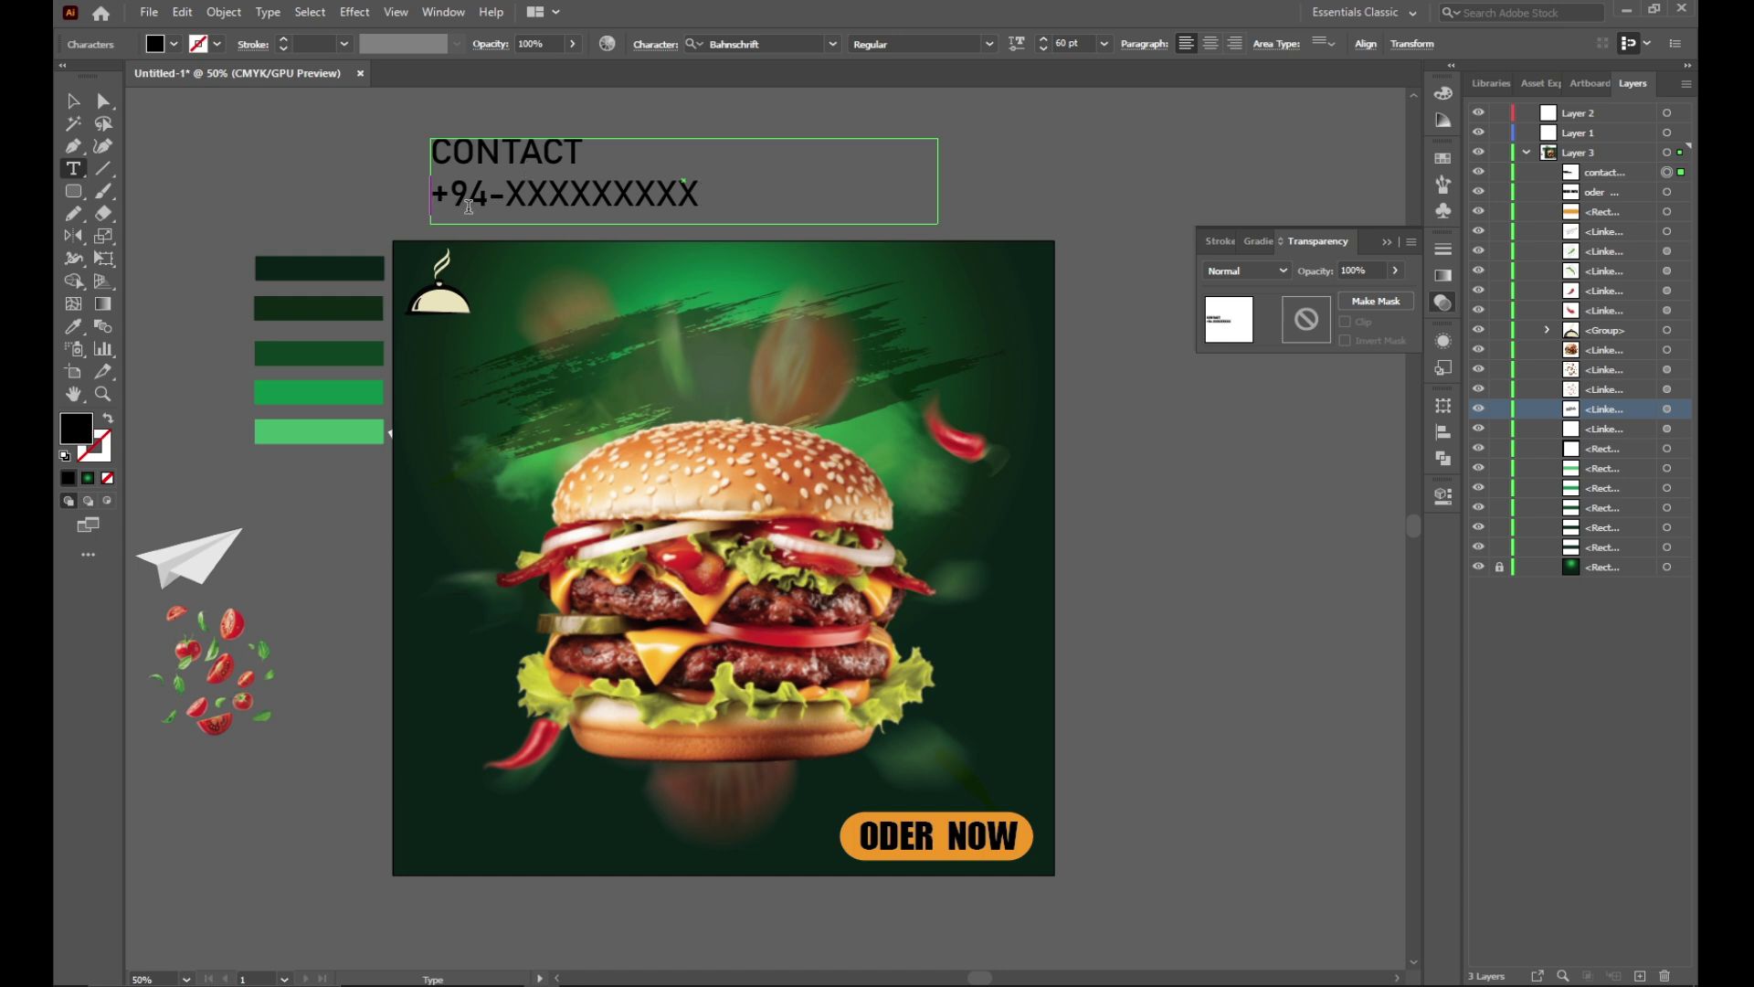
key(BackSpace)
key(BackSpace)
key(BackSpace)
key(BackSpace)
key(BackSpace)
key(BackSpace)
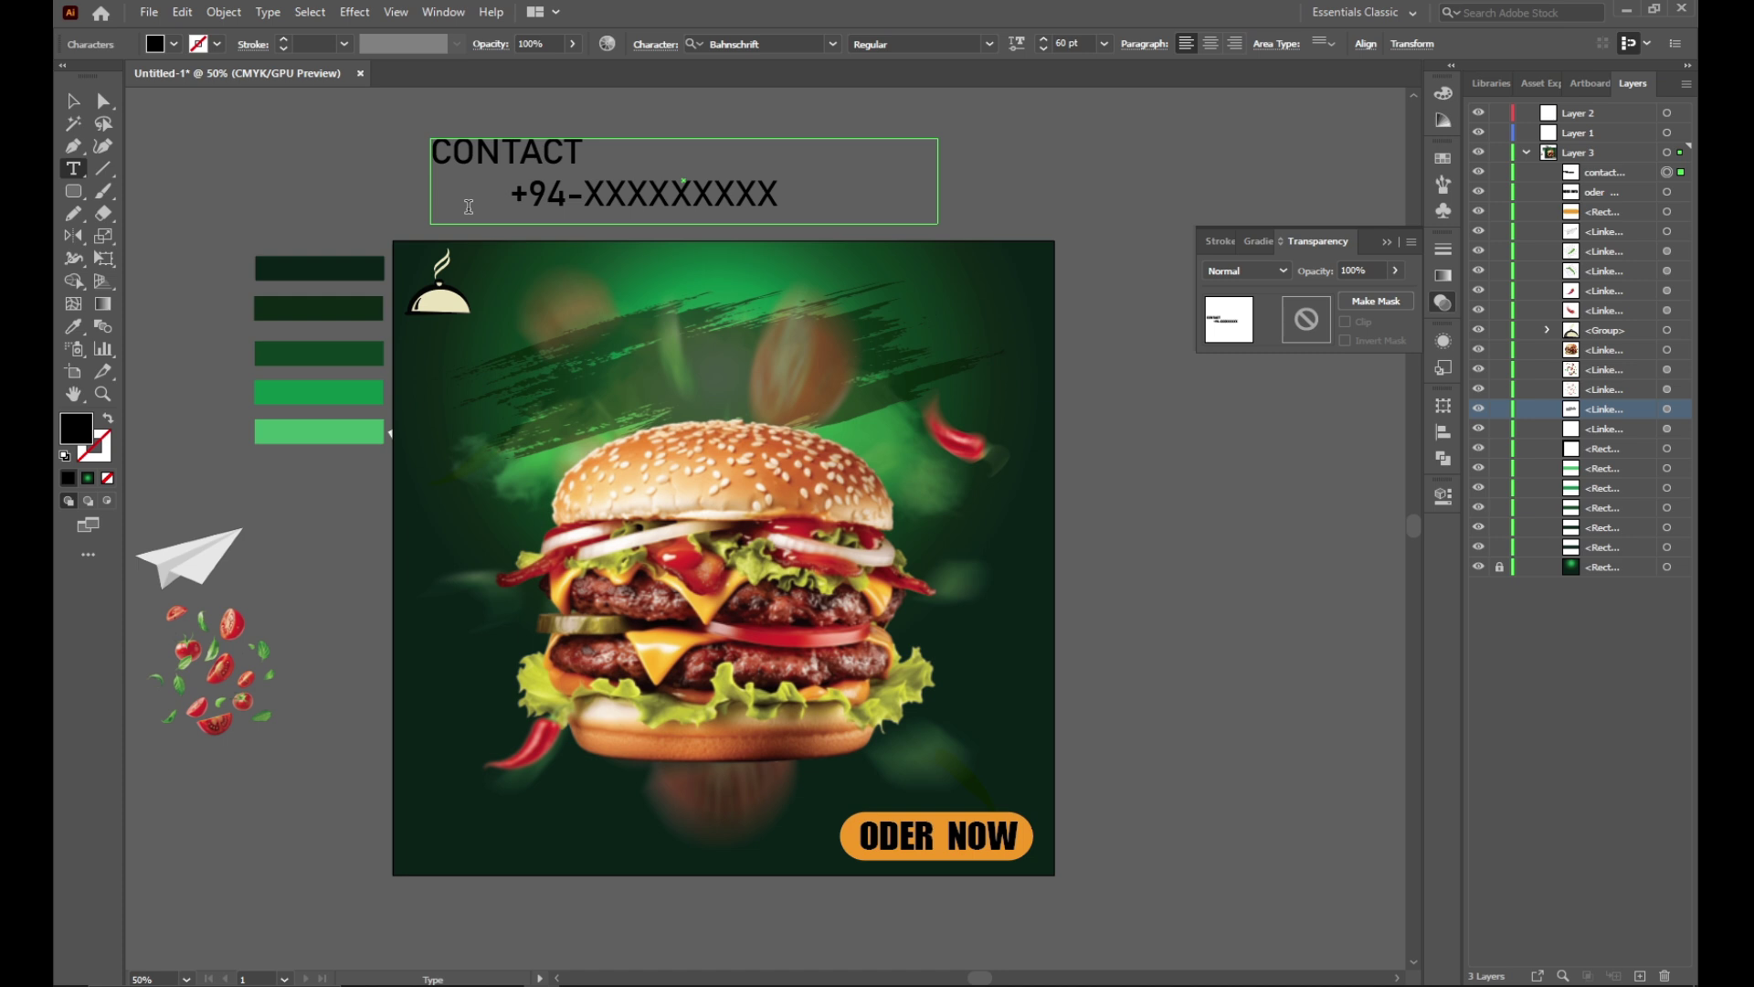
Step: Color the word CONTACT white (ffffff)
drag(583, 156, 350, 157)
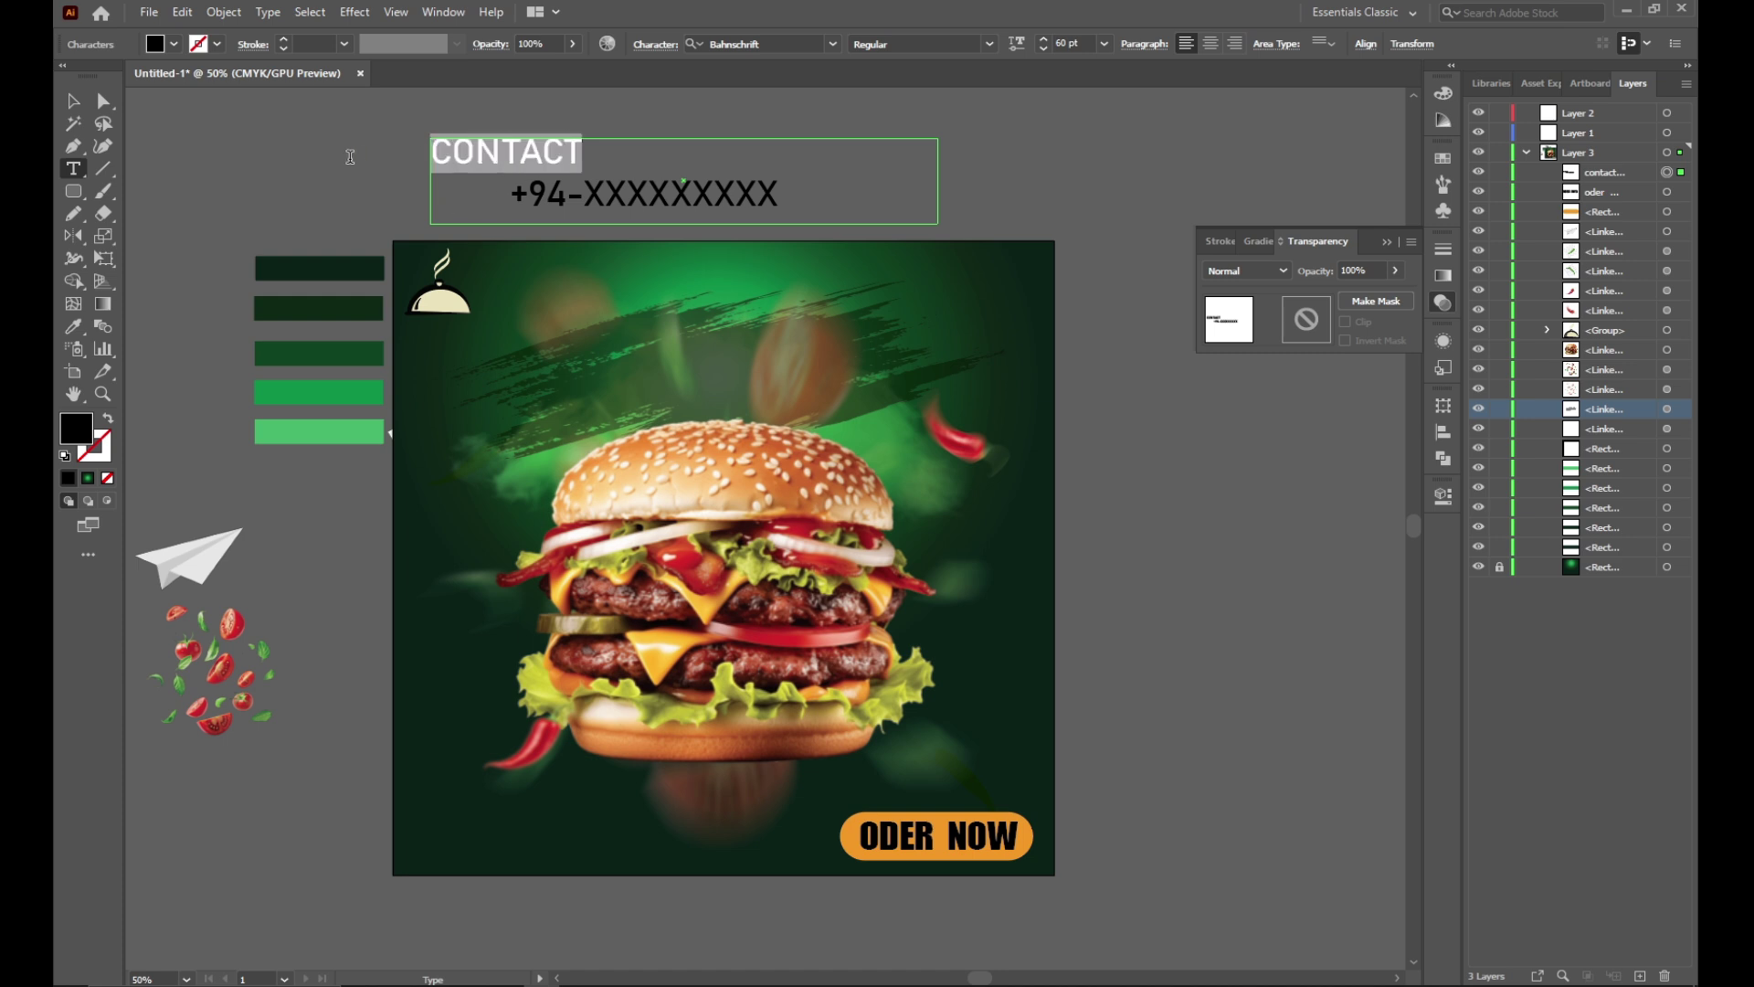
double_click(78, 439)
text(ffffff)
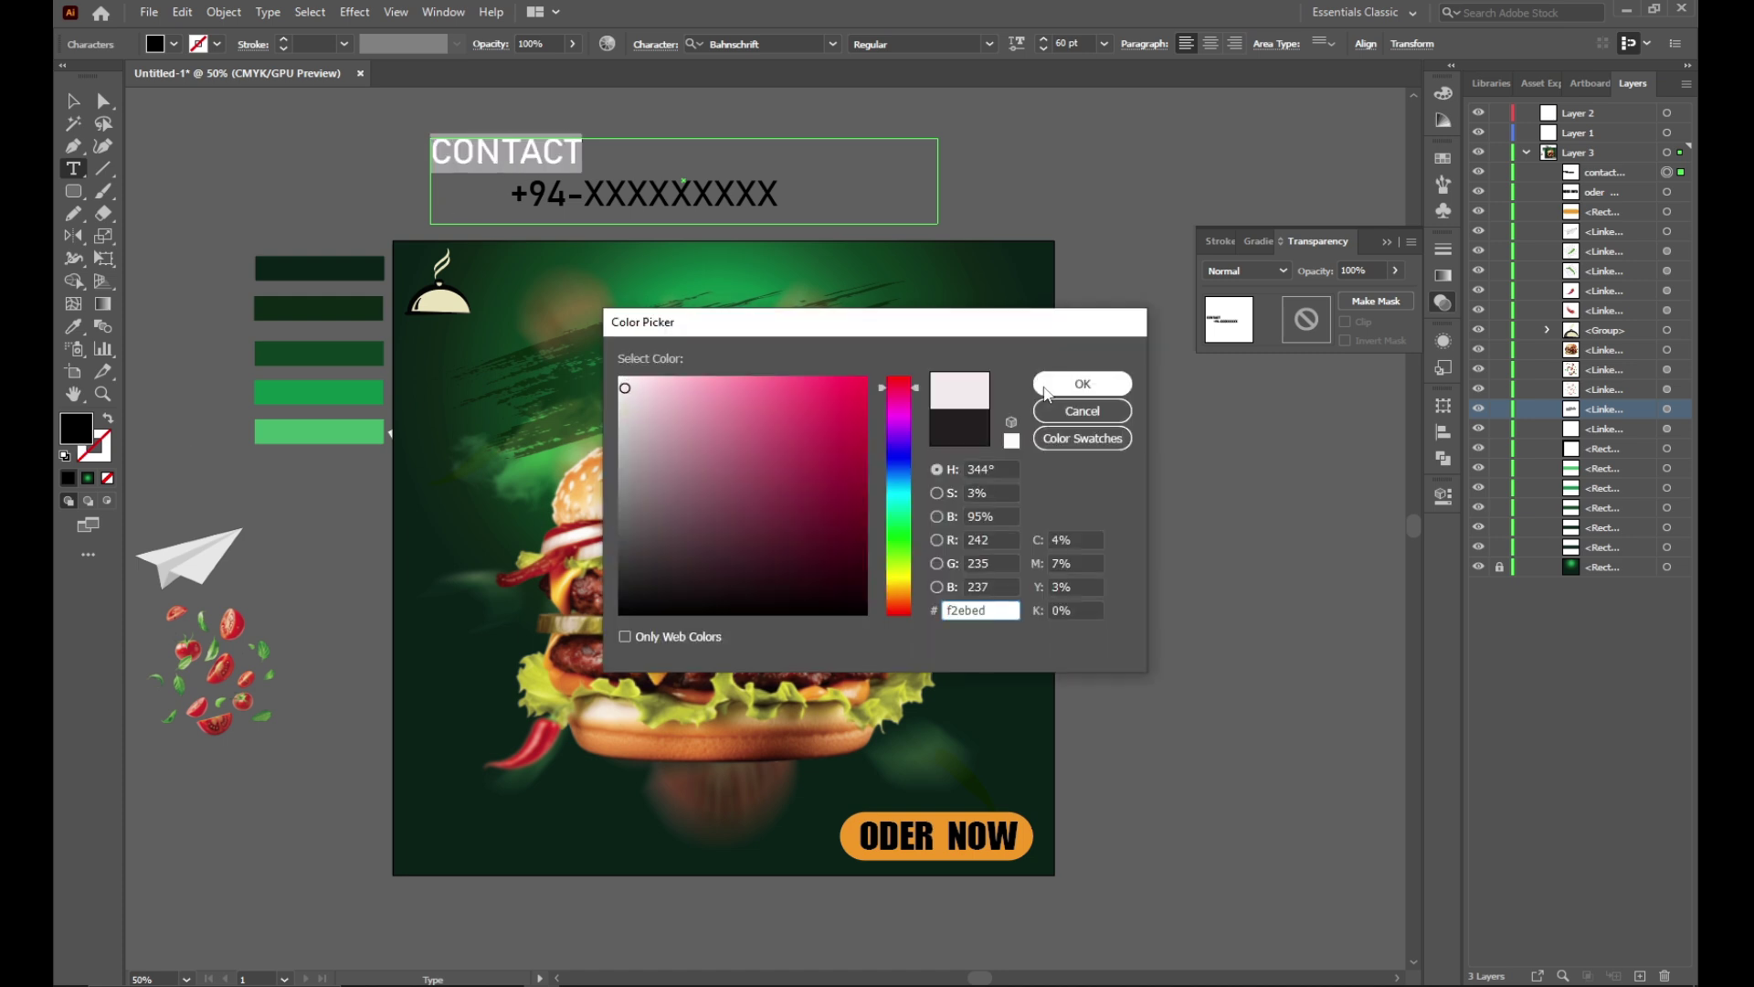
key(Return)
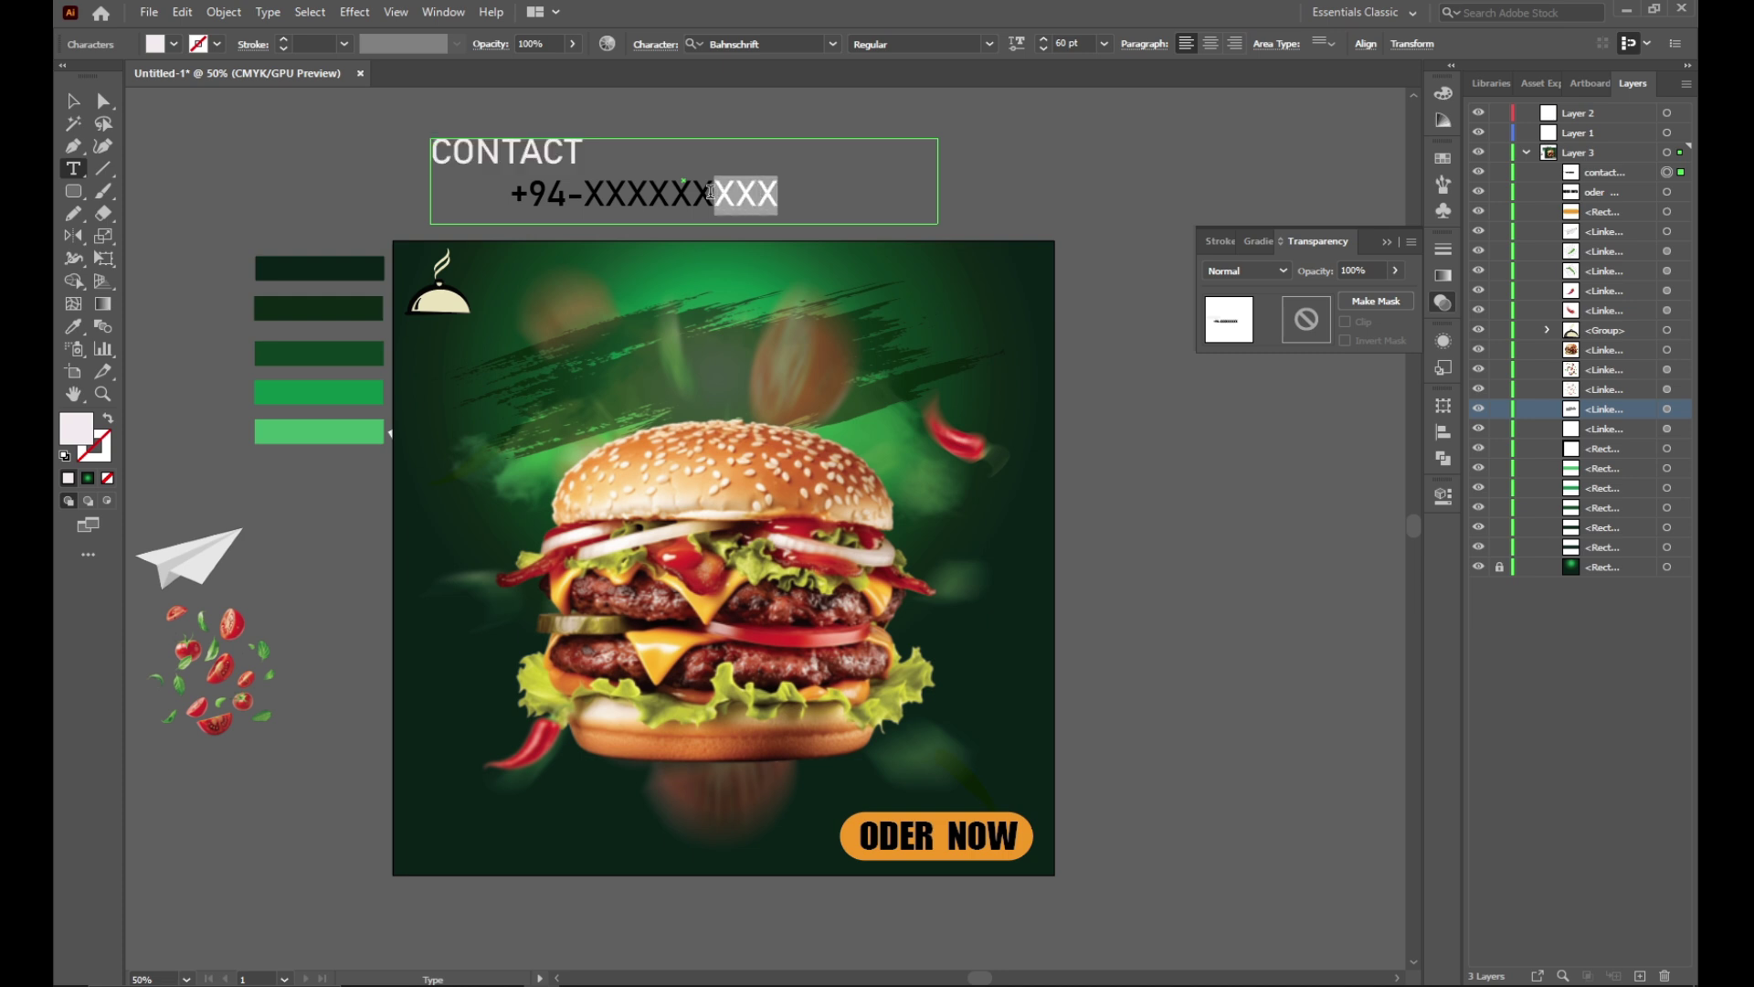
Step: Color the phone number line bright yellow
drag(773, 192, 510, 194)
click(78, 326)
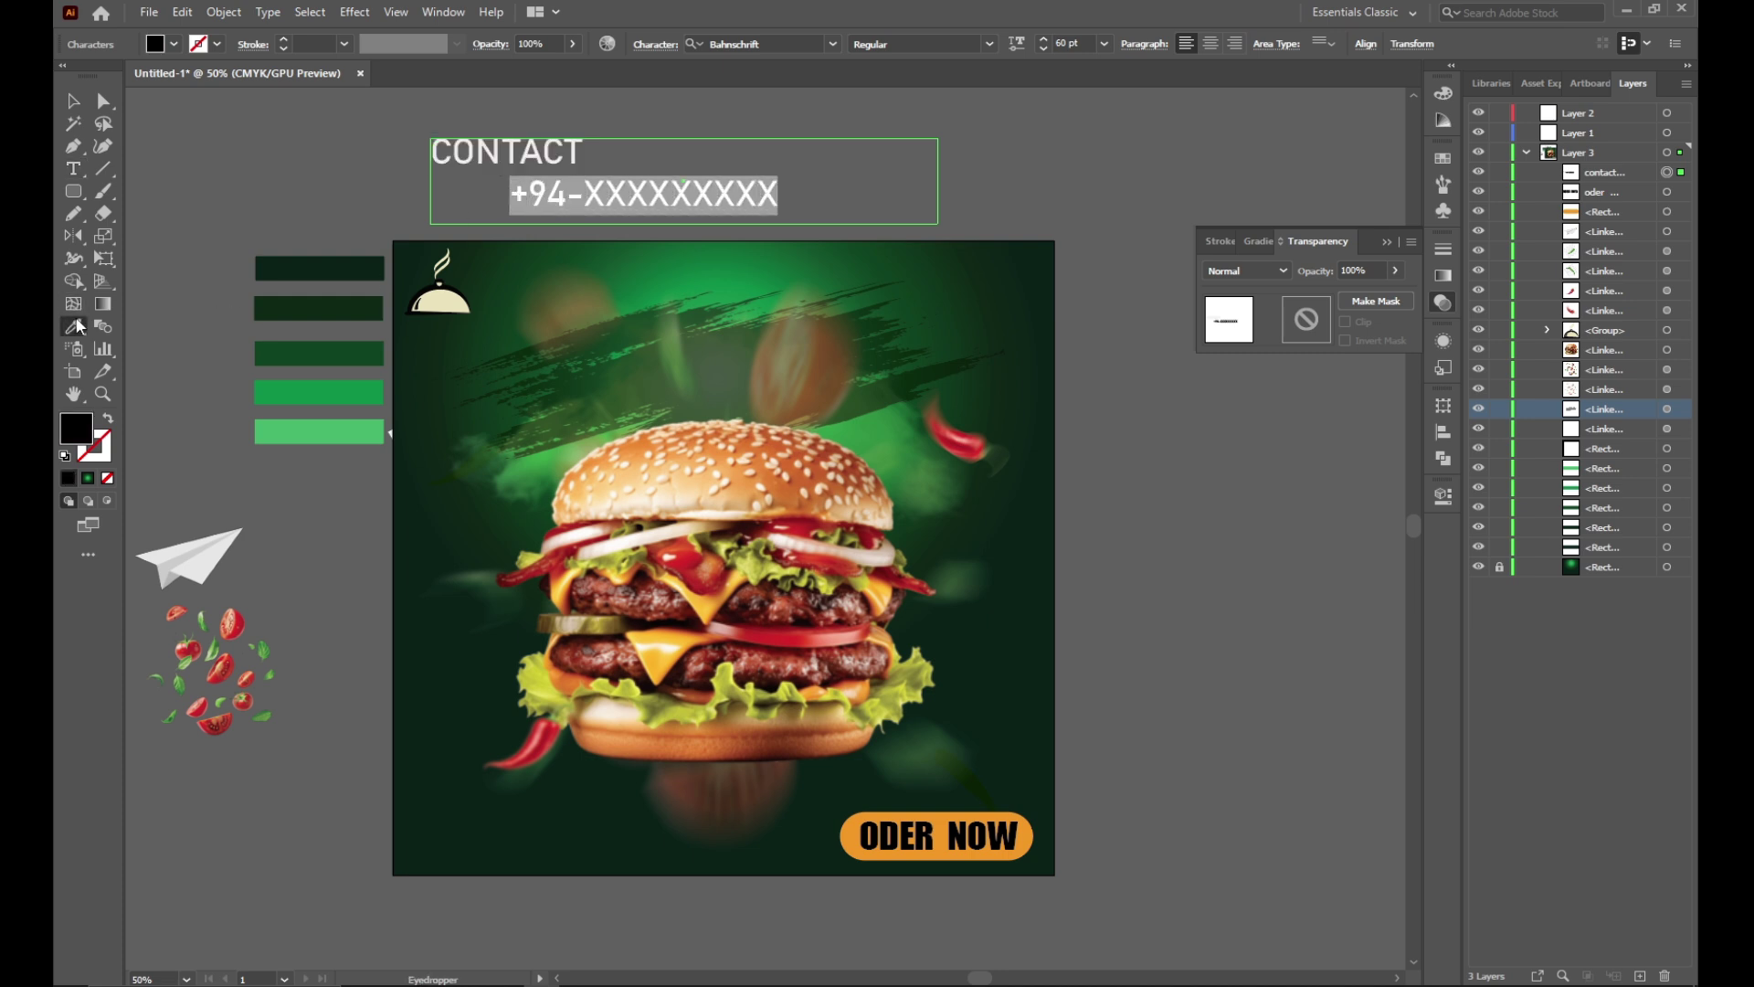
click(879, 839)
click(265, 161)
click(760, 183)
double_click(767, 187)
triple_click(768, 188)
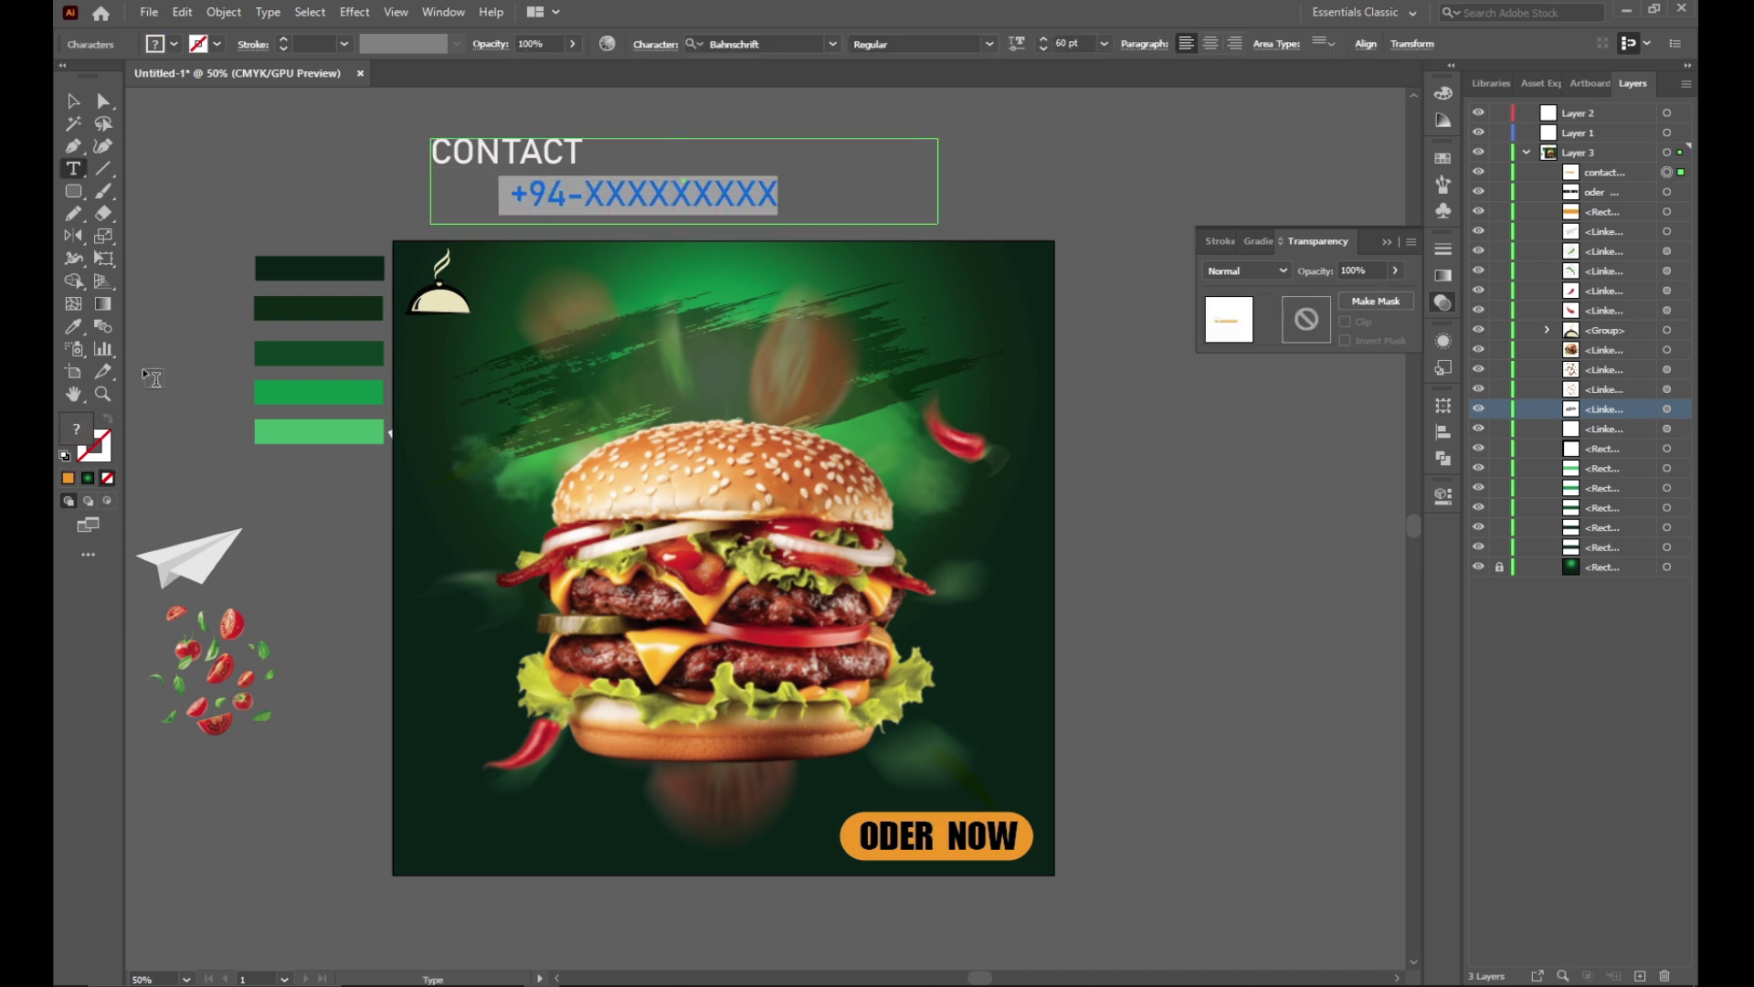
double_click(88, 431)
click(905, 584)
click(846, 411)
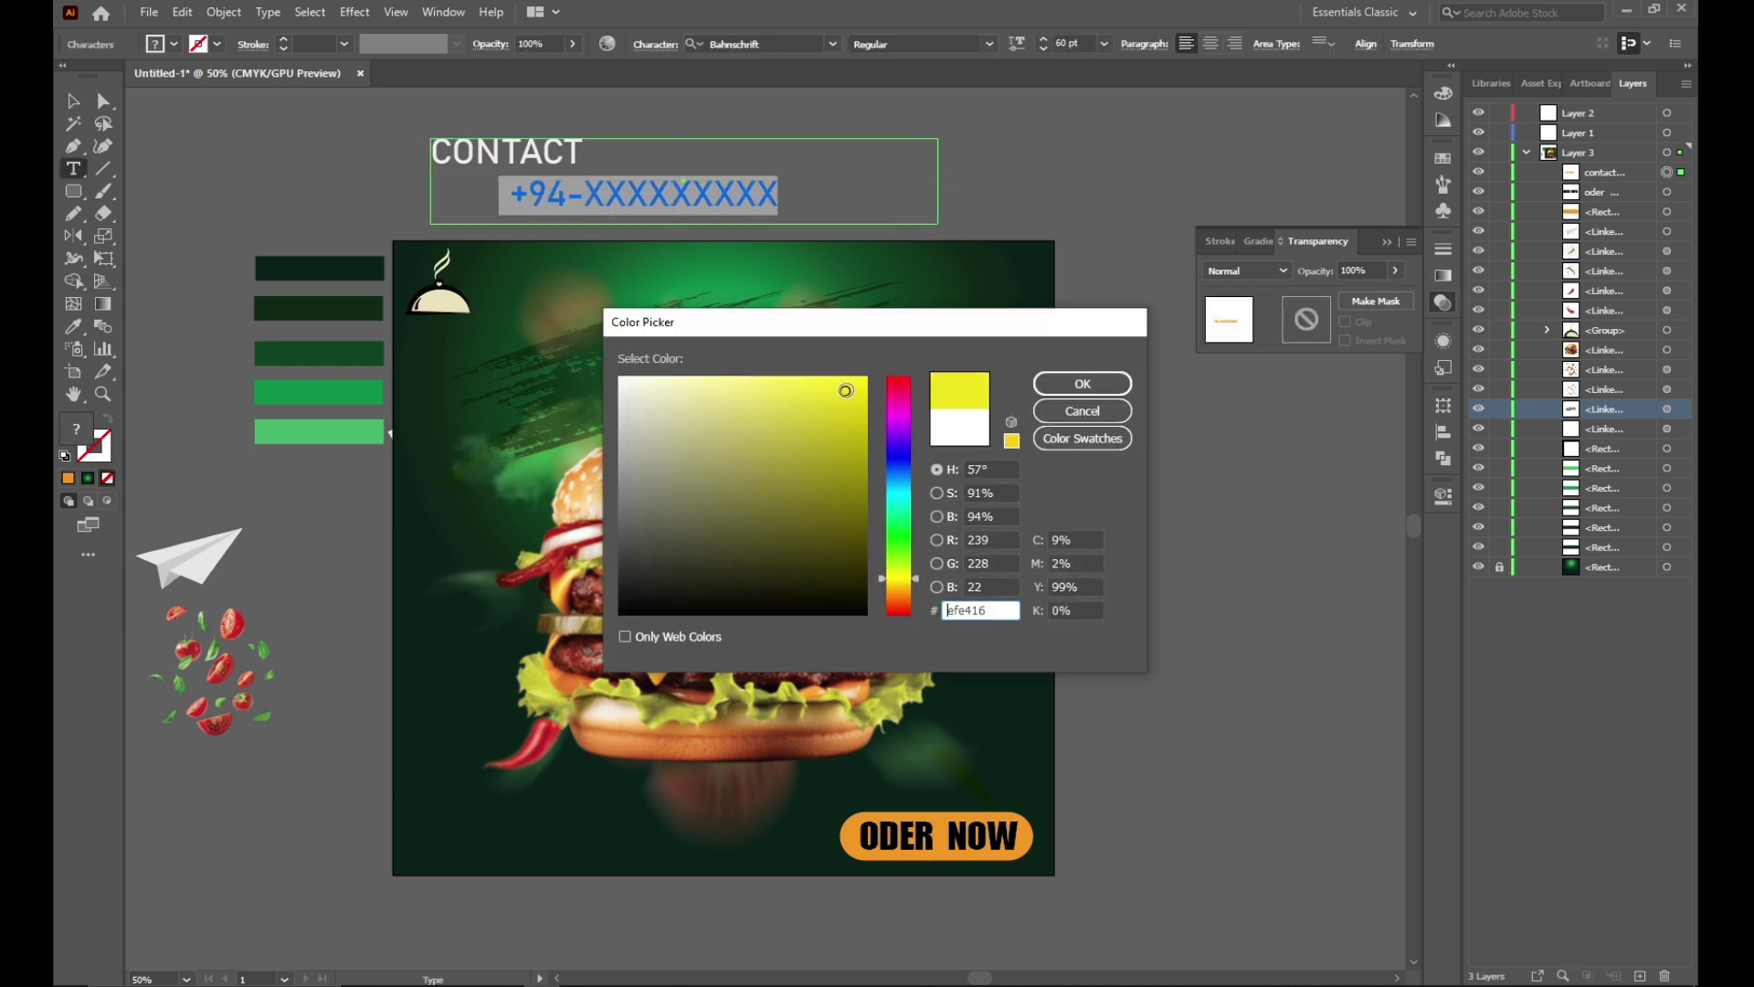
click(1080, 382)
Step: Reduce the contact text's horizontal scale and shrink its text box
click(74, 101)
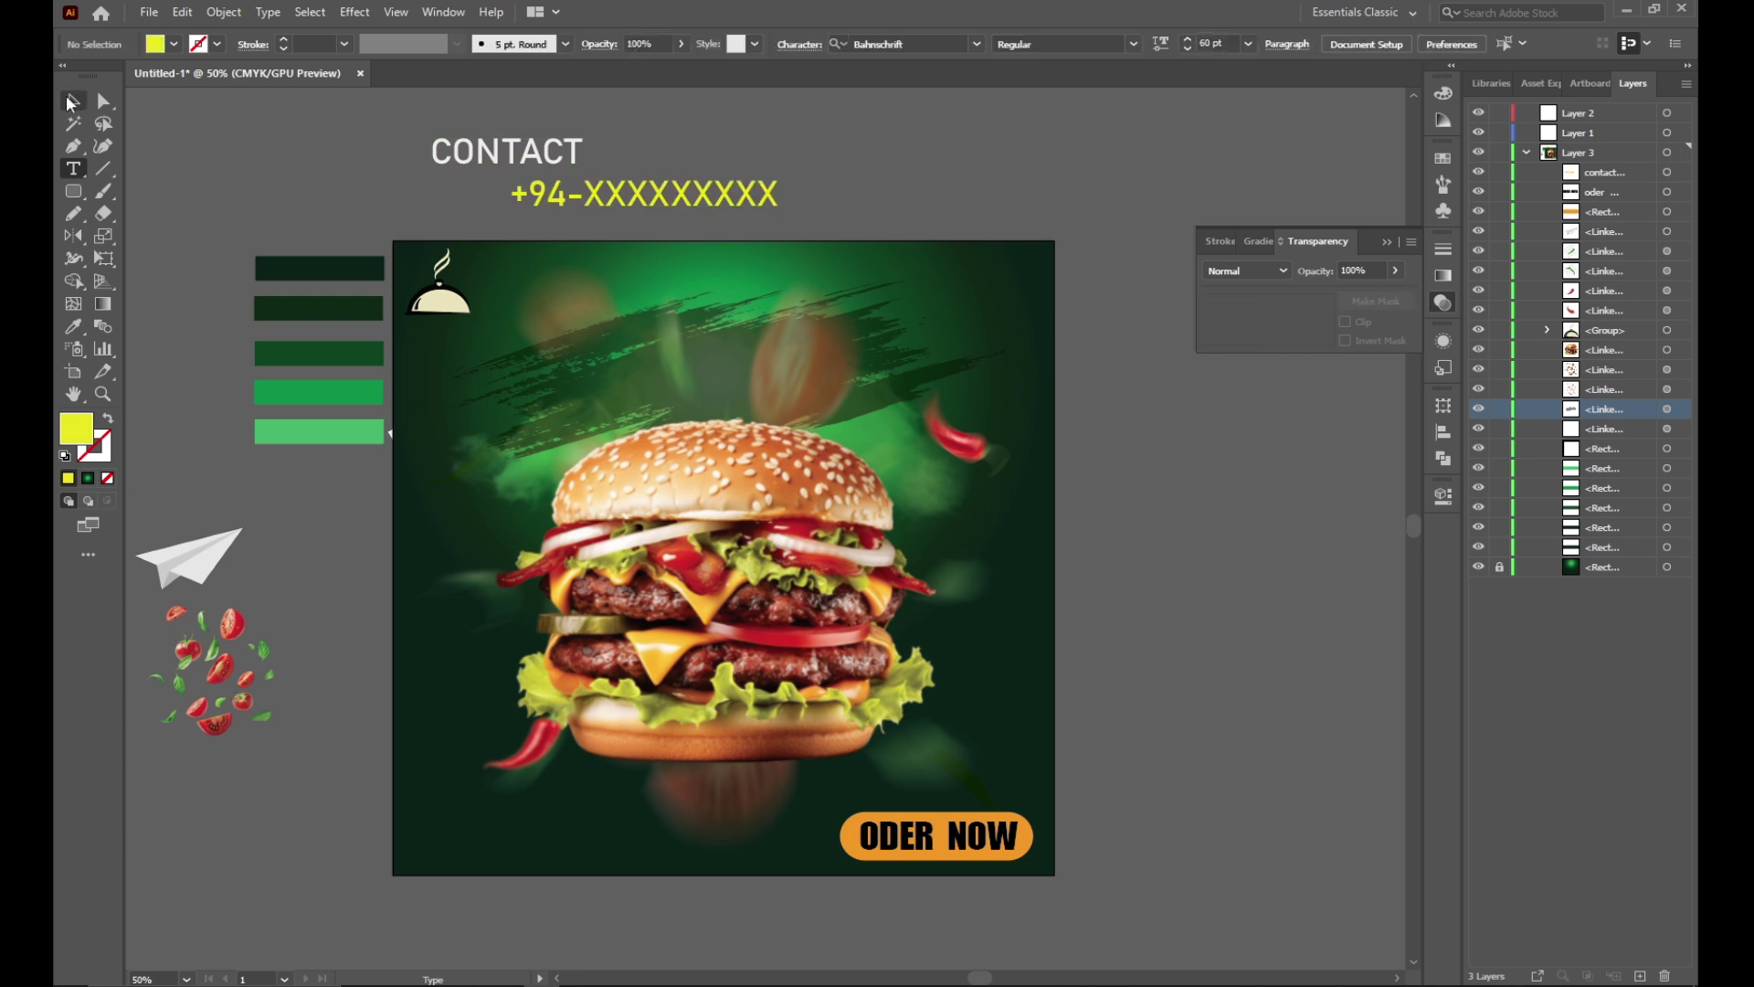
click(636, 195)
click(654, 44)
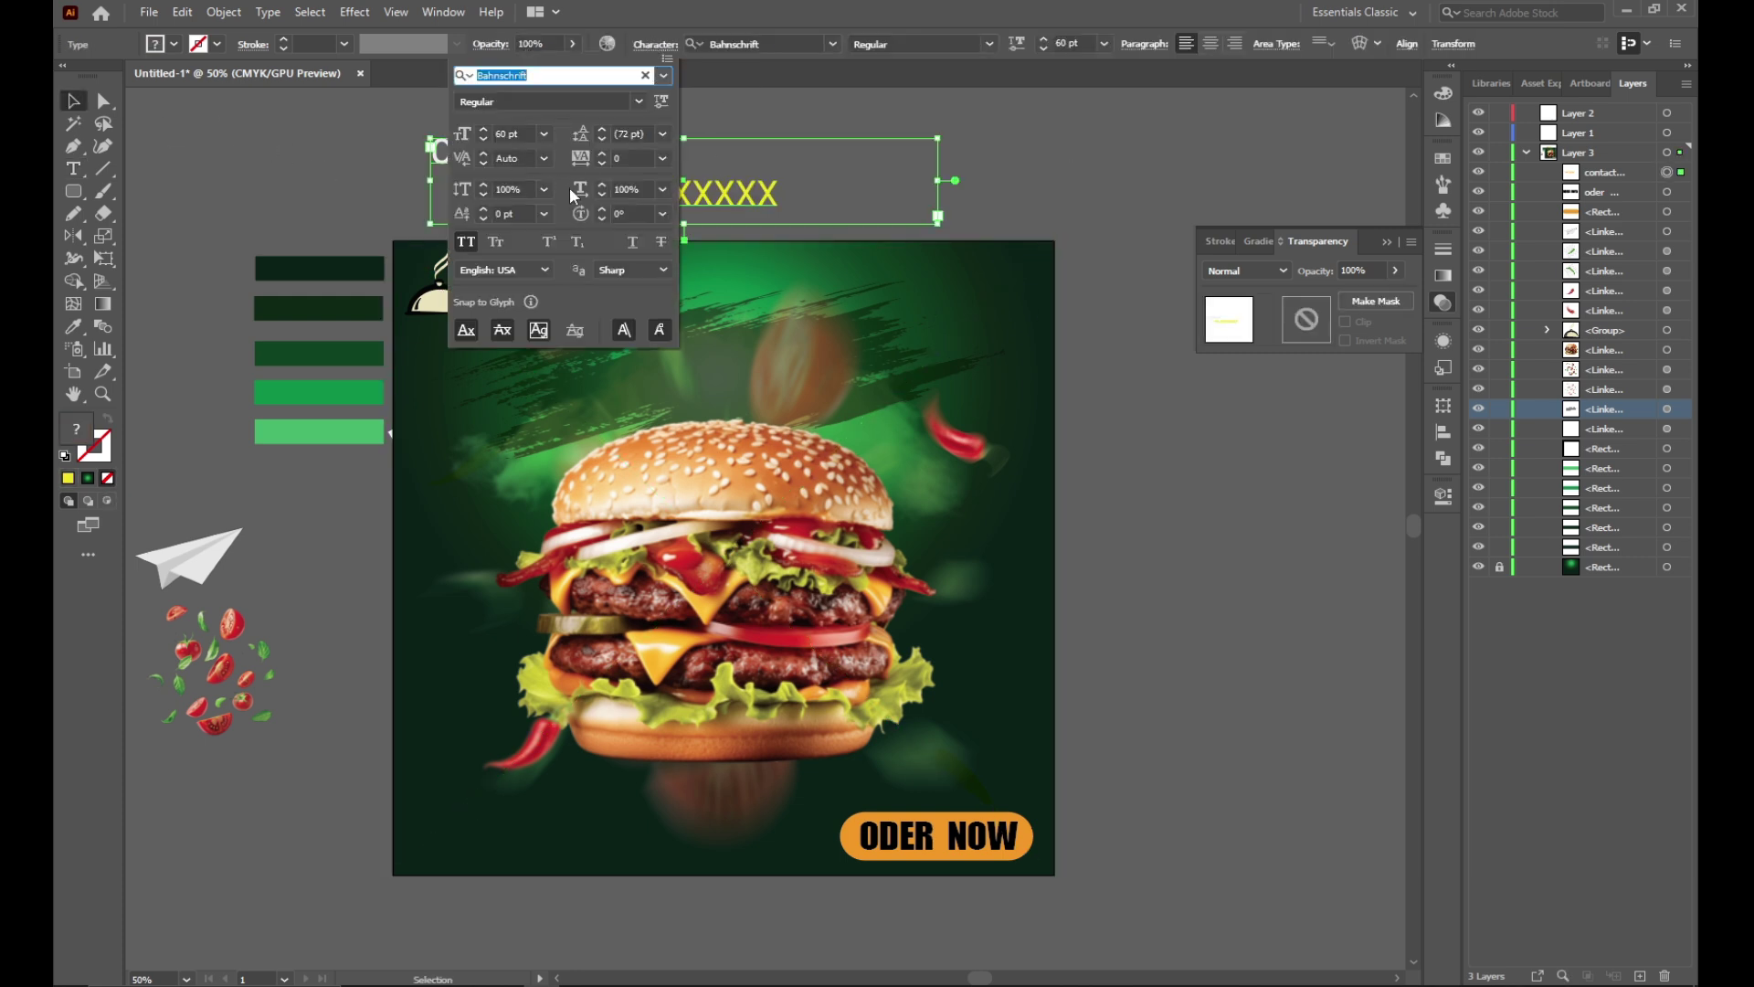
click(602, 194)
click(602, 194)
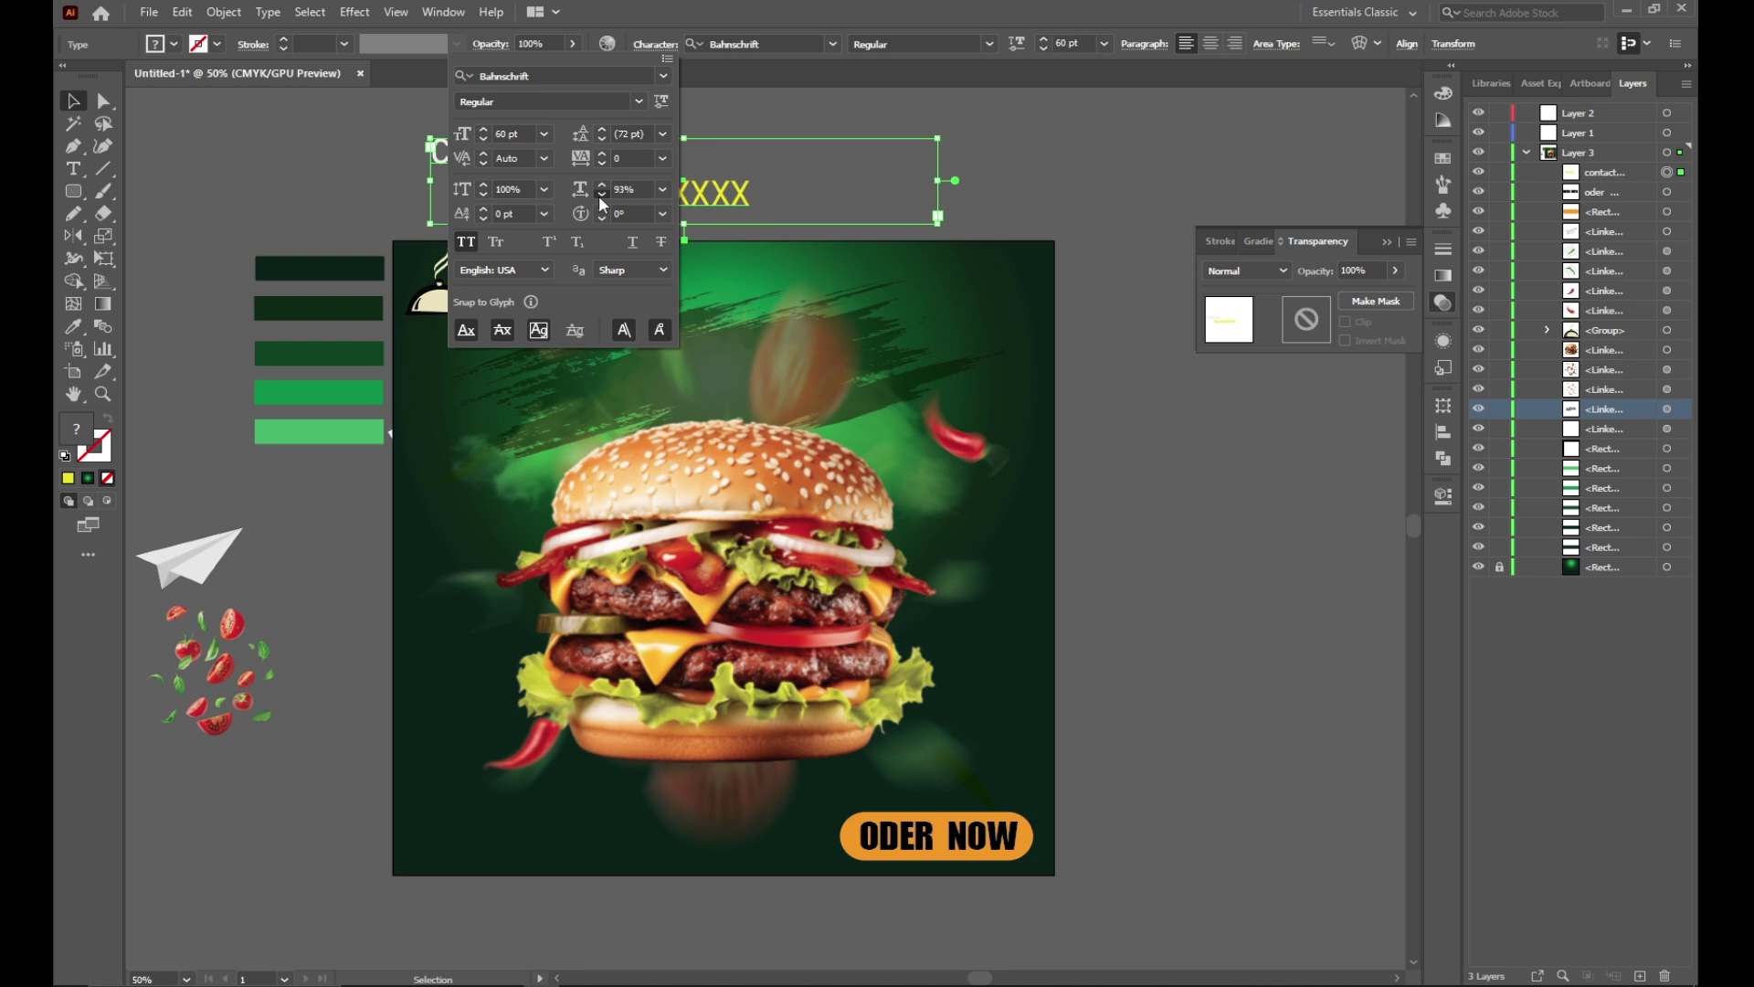
click(602, 193)
click(602, 193)
drag(937, 222, 736, 212)
Step: Expand the contact text, scale the group down, and move it to the artboard's bottom-left
click(224, 11)
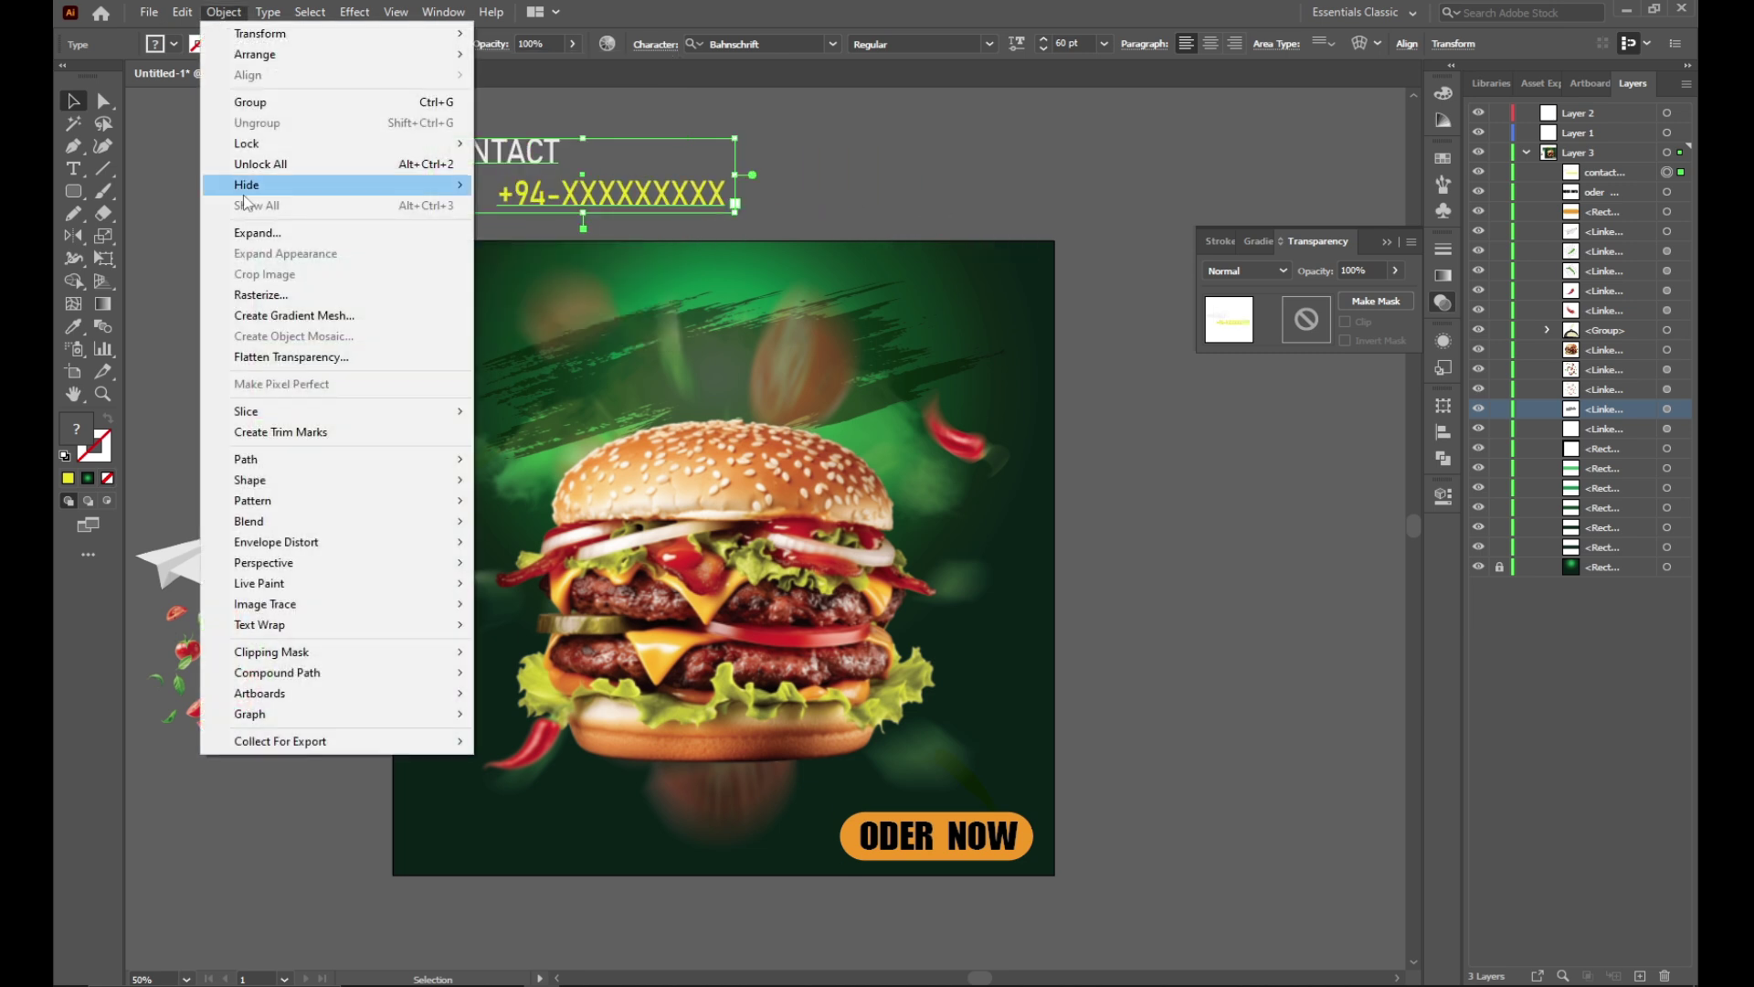
click(258, 232)
click(826, 610)
click(824, 177)
click(710, 198)
drag(724, 211, 662, 193)
drag(548, 169, 467, 833)
click(278, 793)
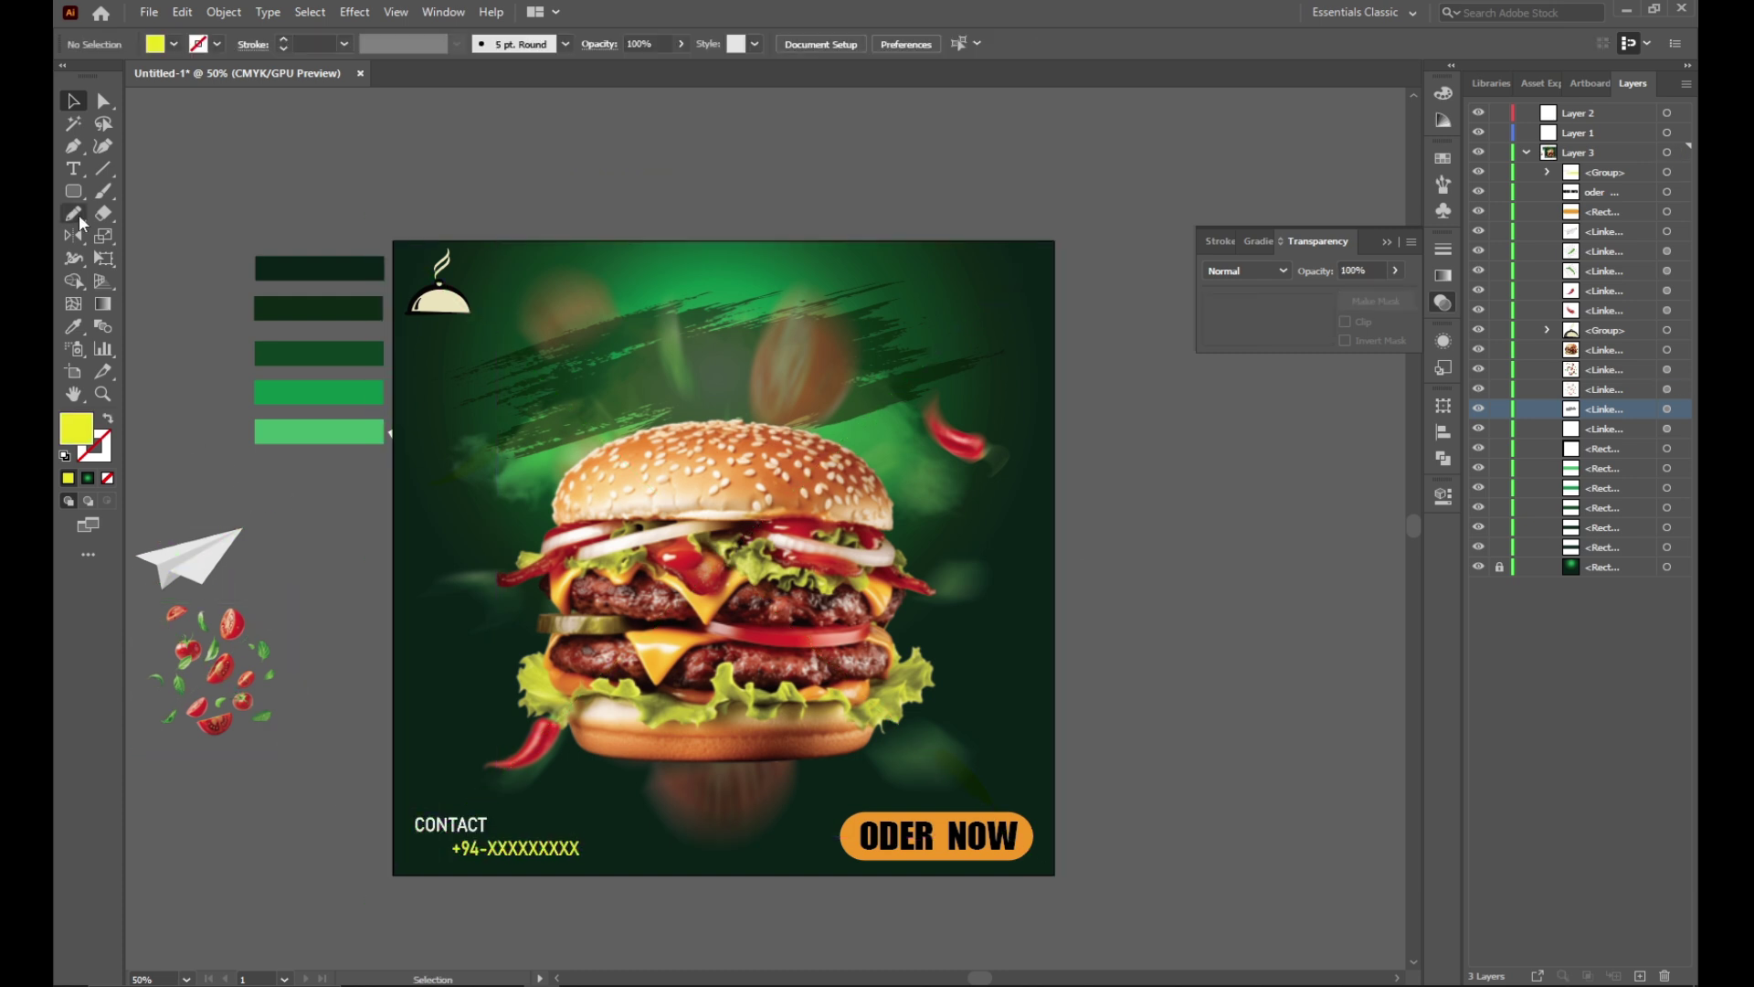
Step: Create a DELICIOUS text box above the artboard and enlarge it to 92 pt
click(68, 172)
drag(637, 106, 919, 169)
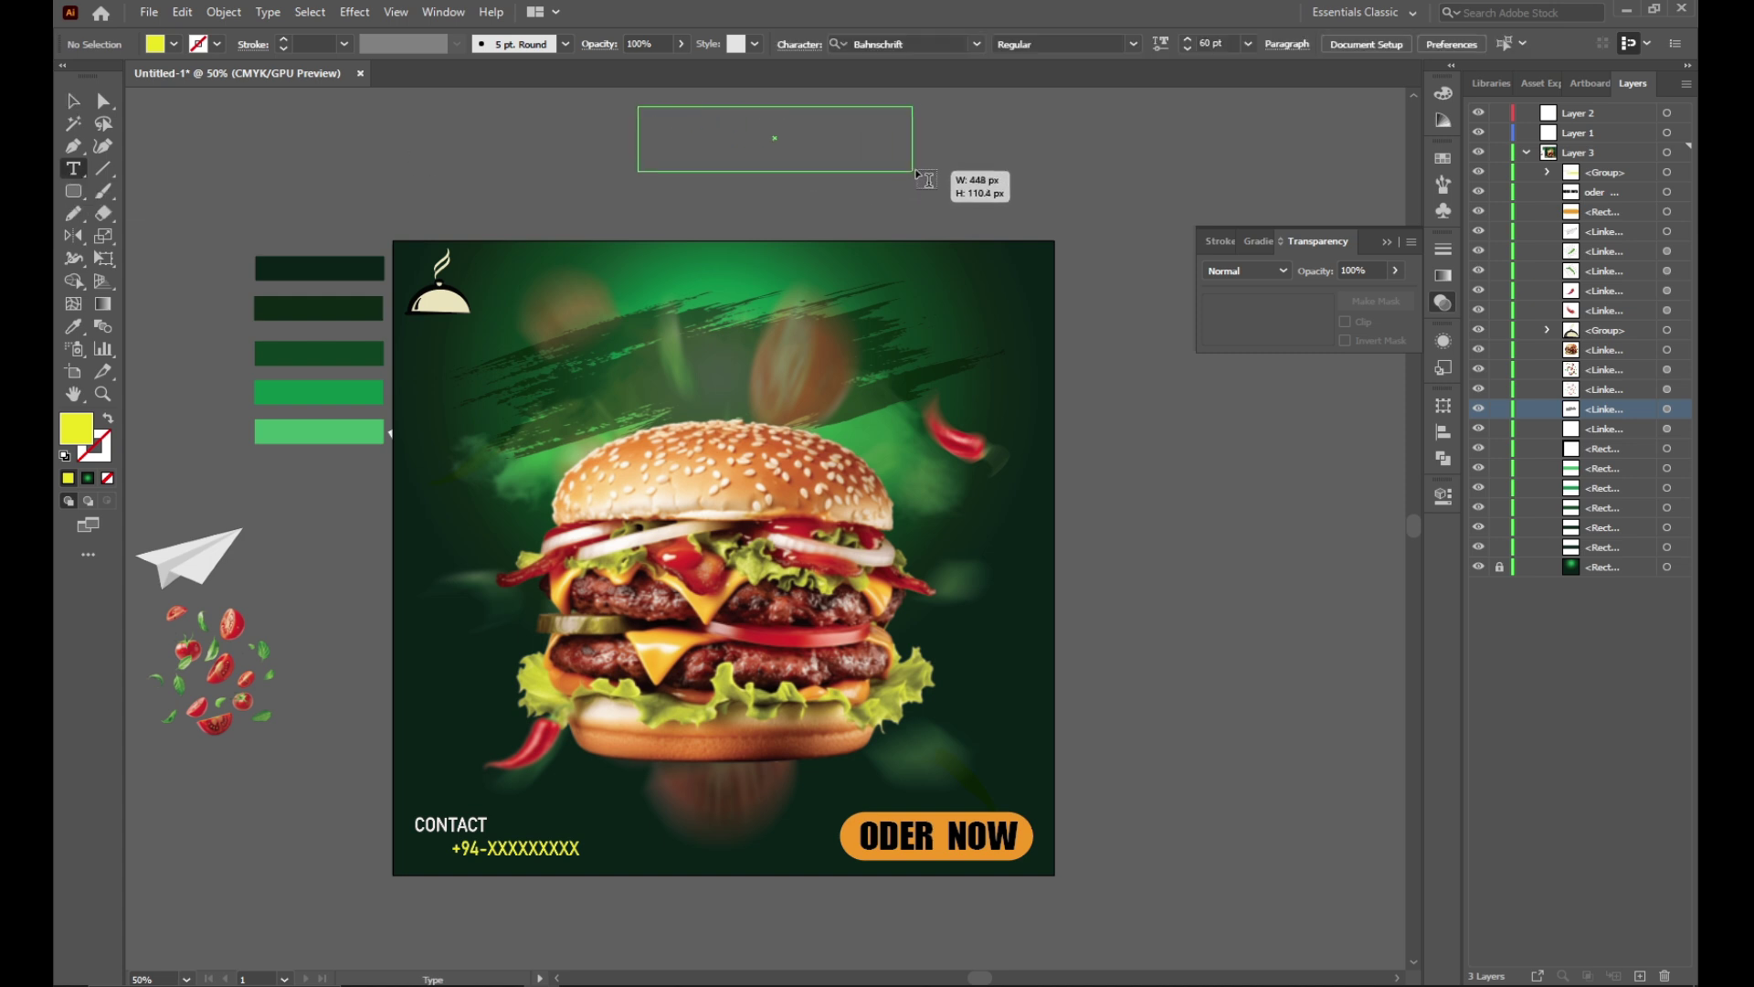
key(BackSpace)
text(DELICIOUS)
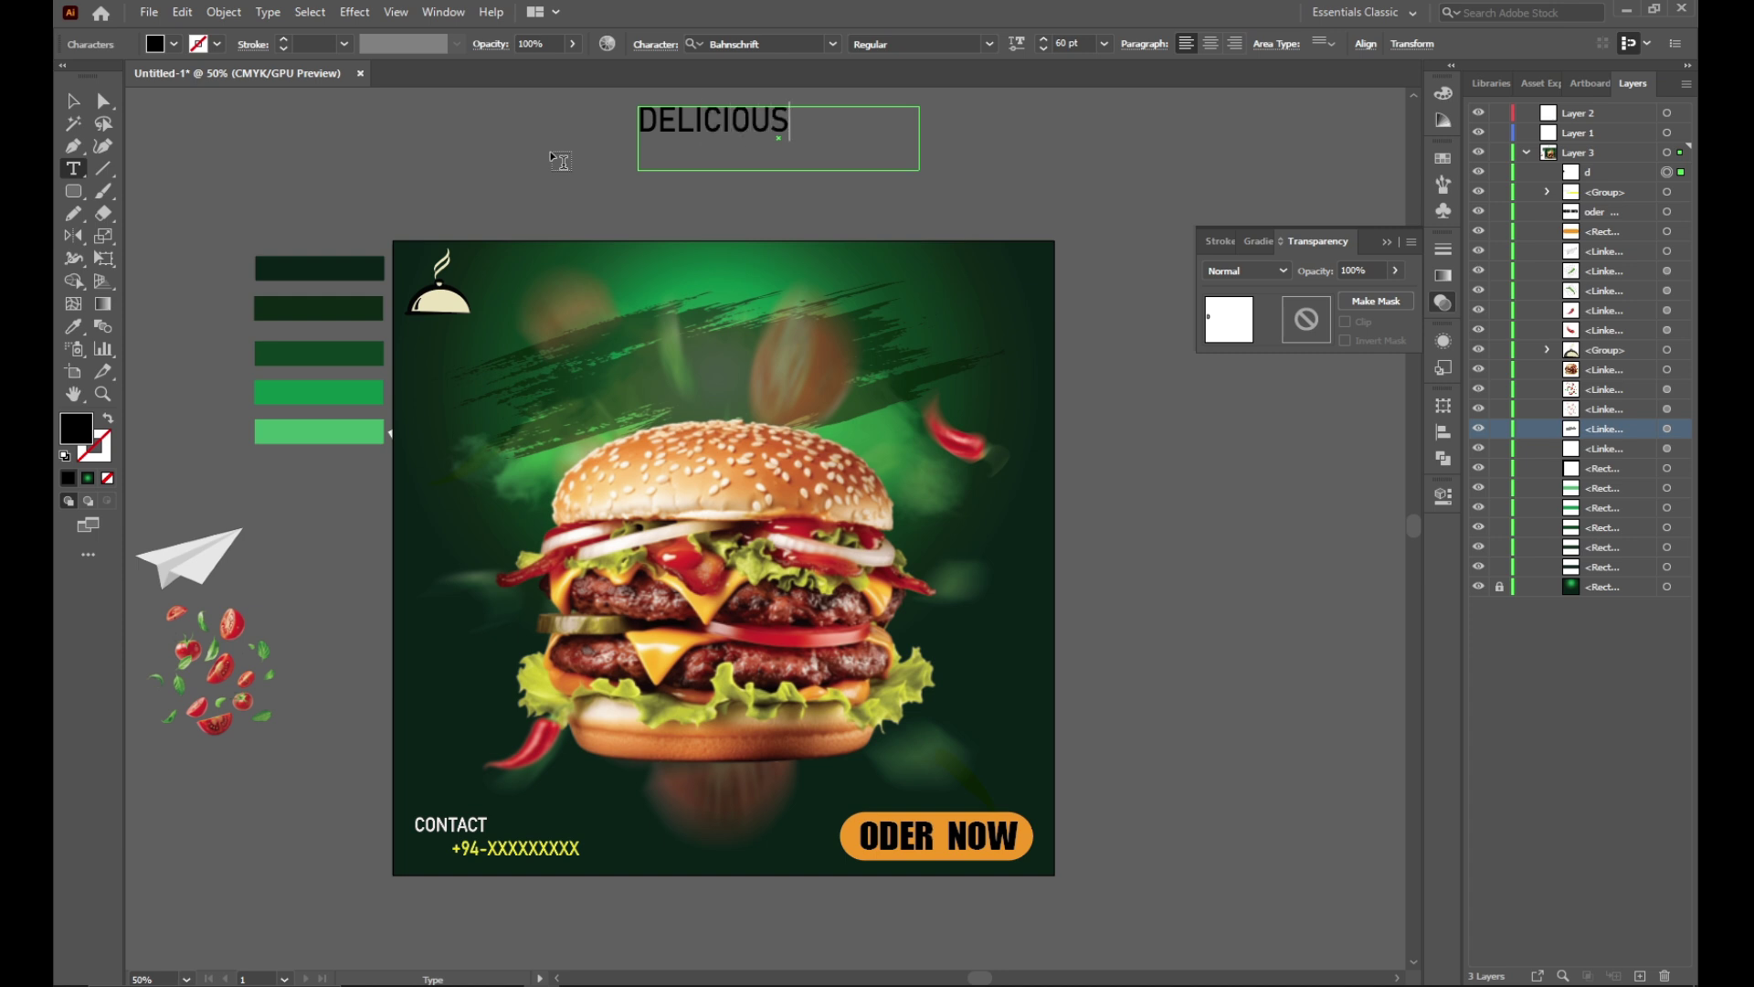
drag(792, 115, 624, 116)
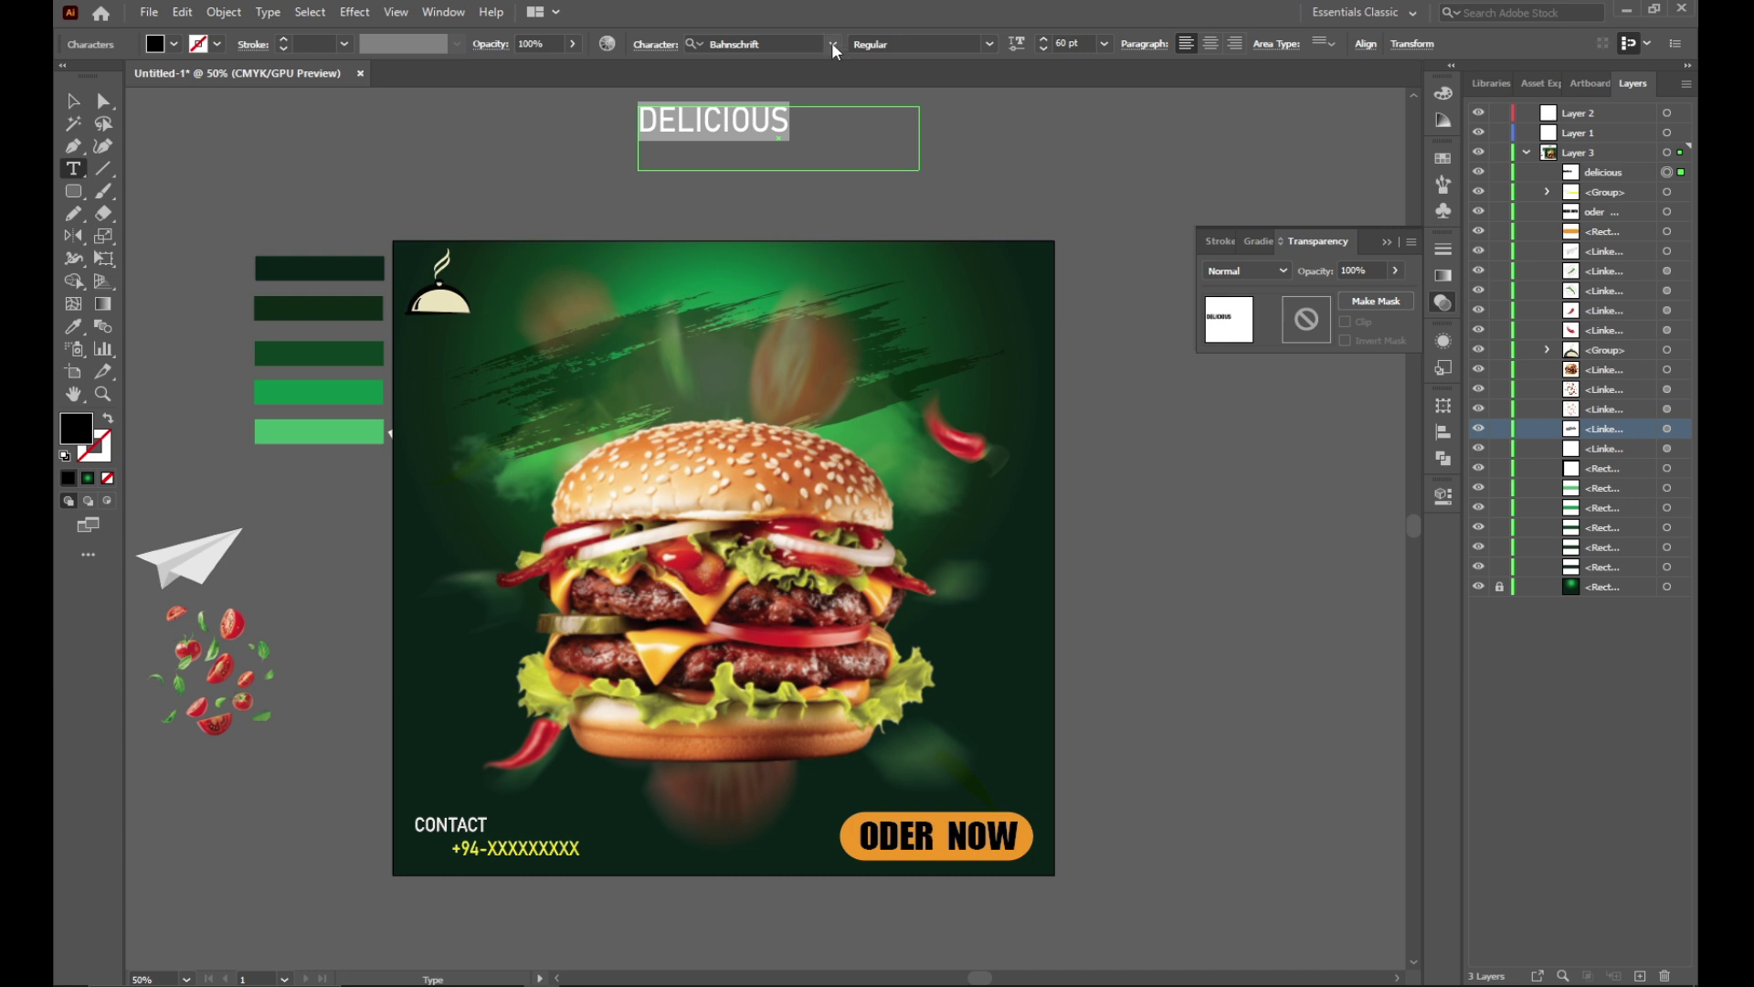
click(1104, 43)
click(1111, 361)
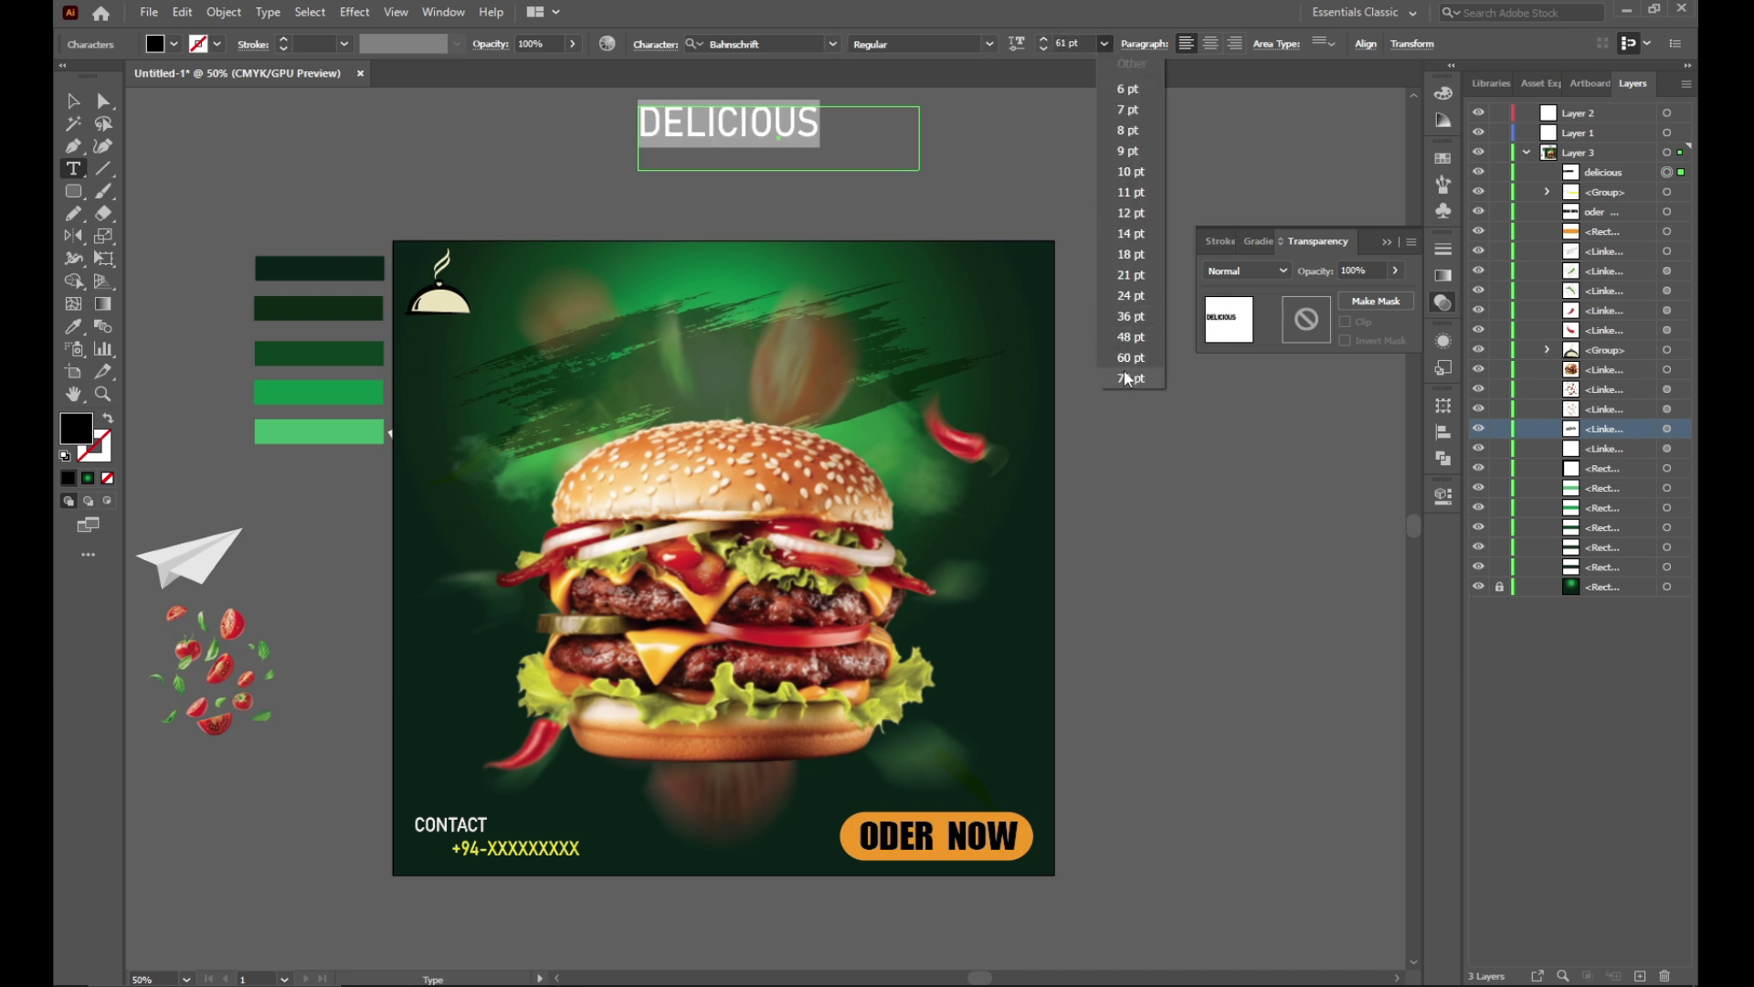
click(1046, 43)
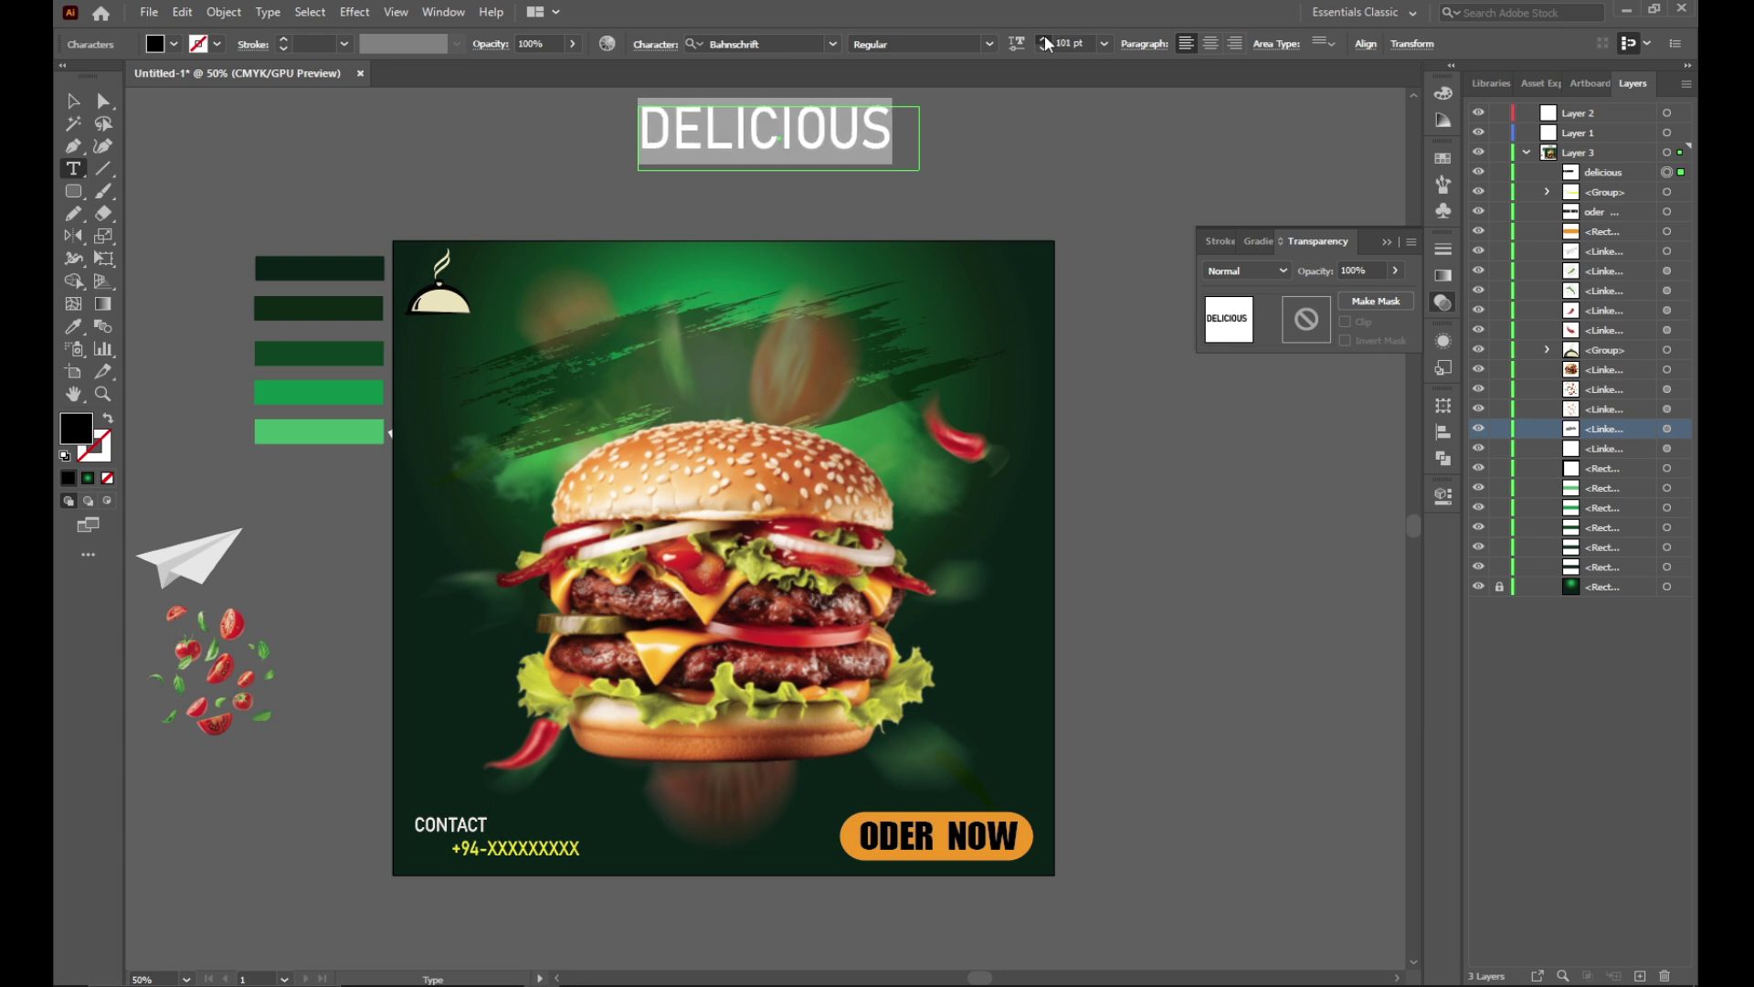
Step: Set DELICIOUS in Impact at about 115 pt and move it right of the artboard
click(835, 44)
click(914, 173)
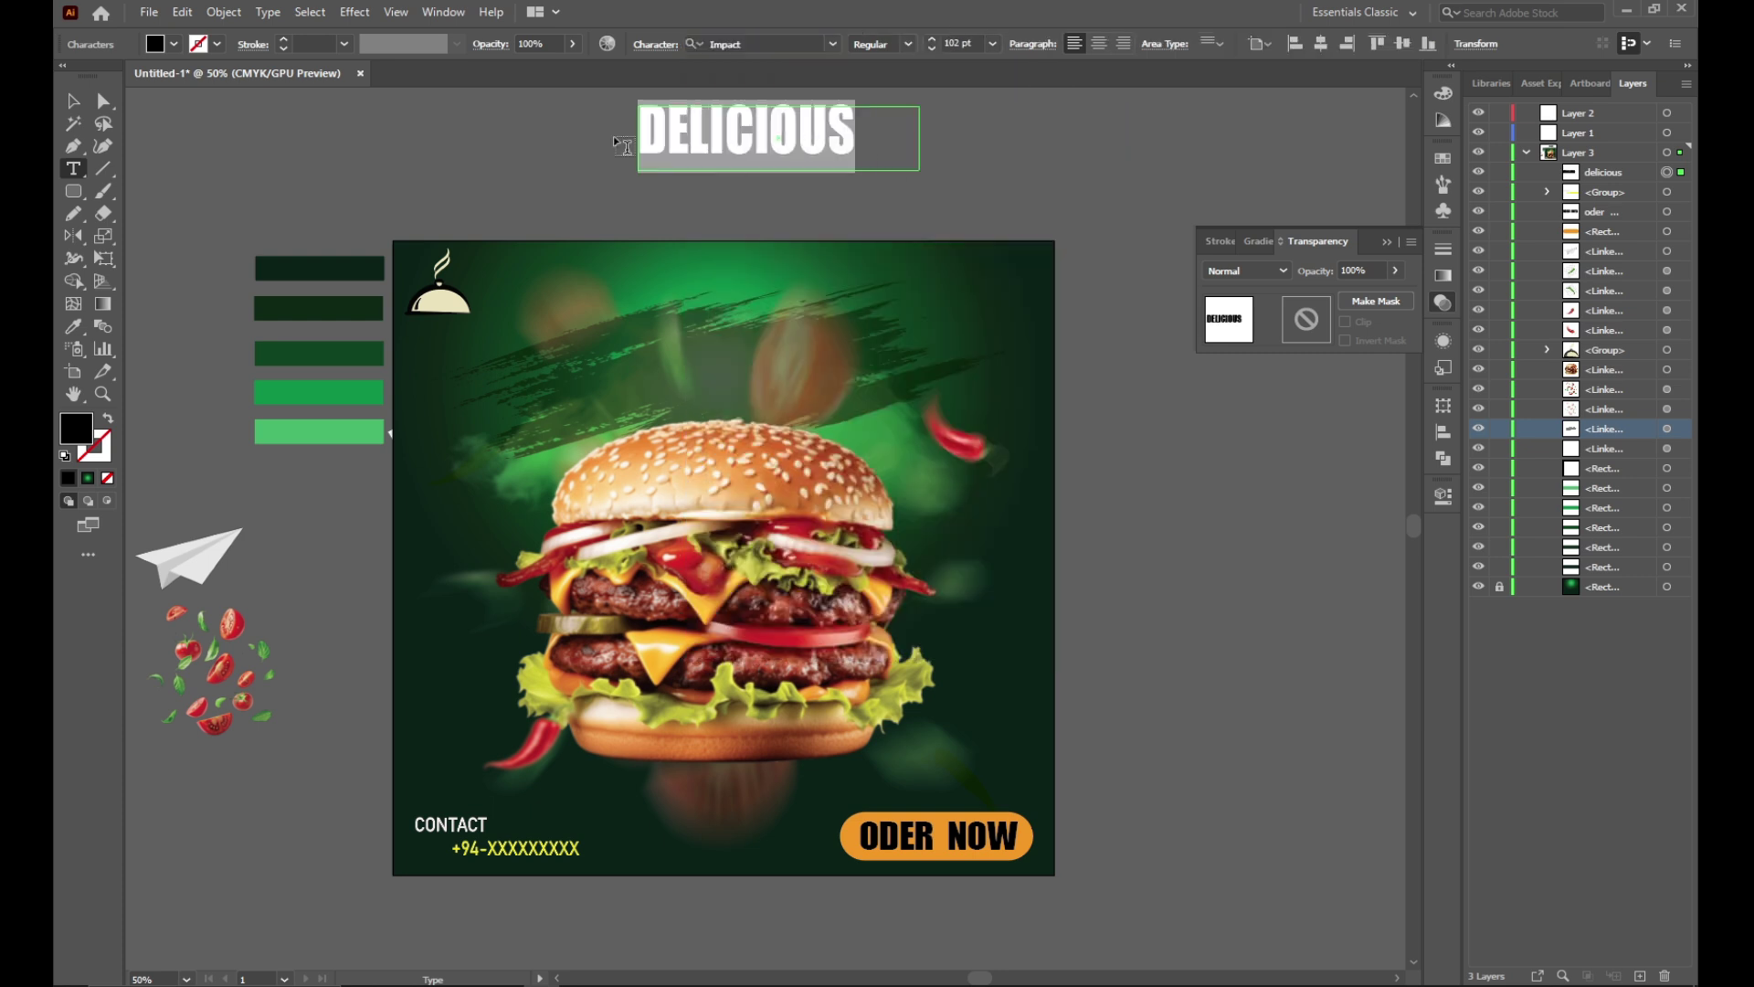
click(933, 39)
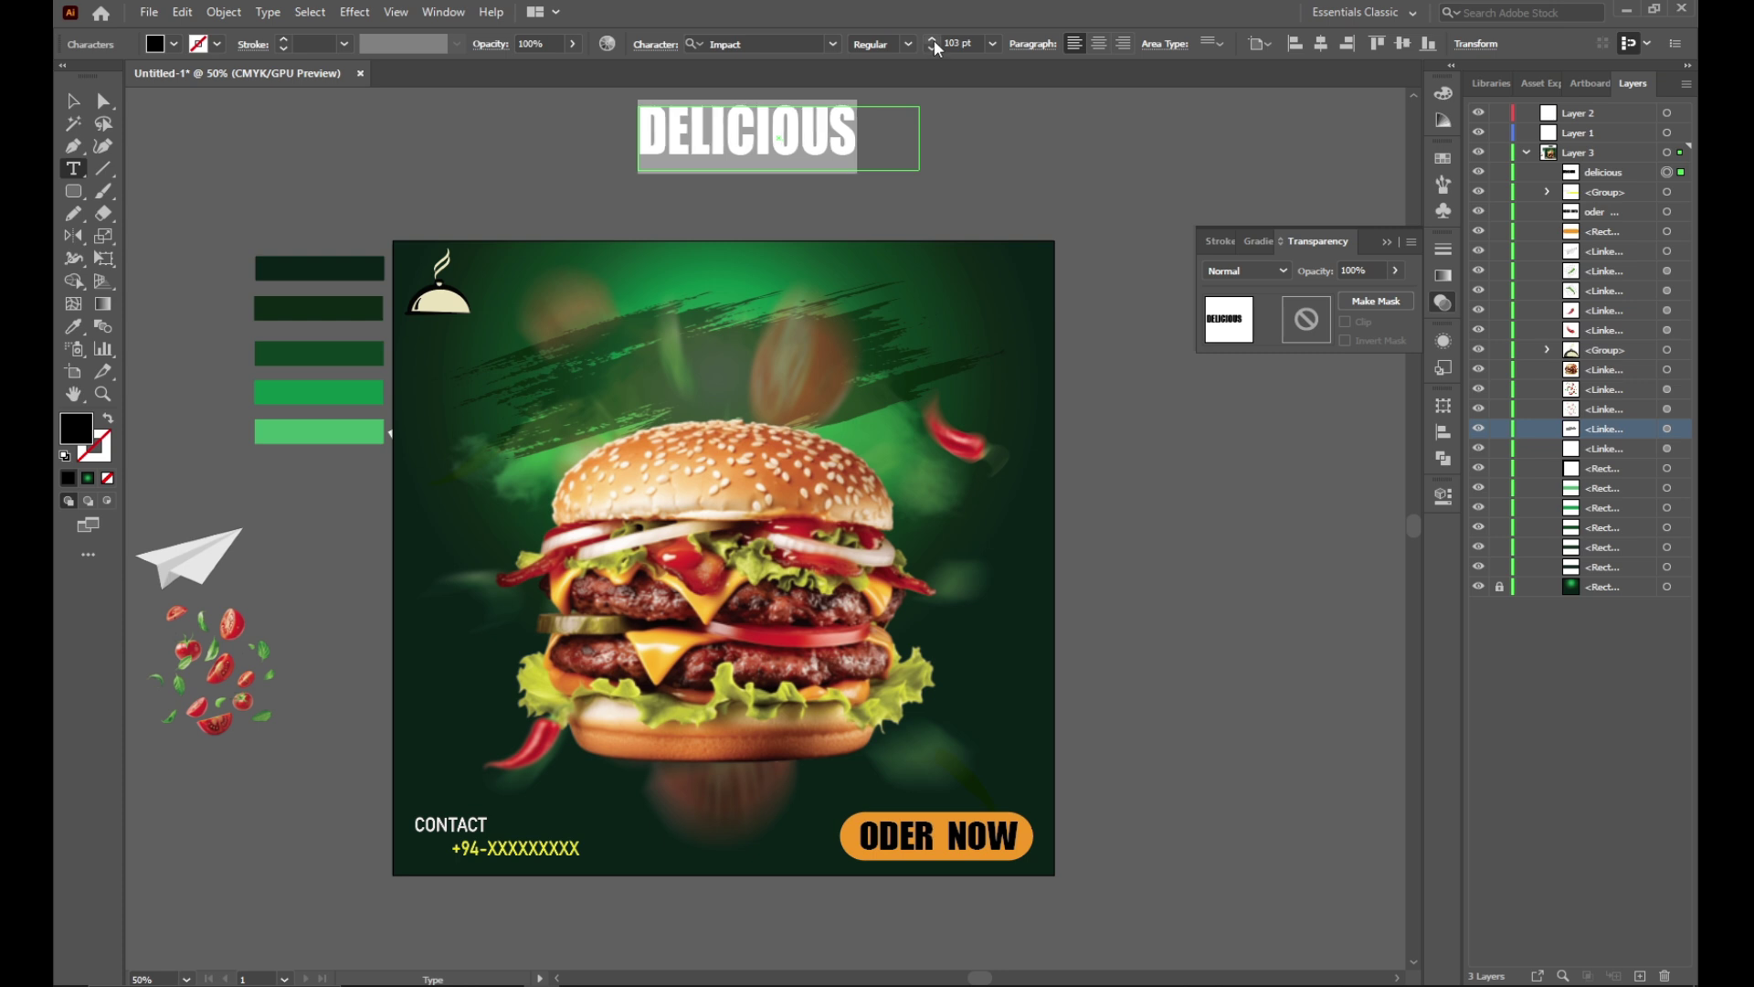
click(934, 41)
click(73, 100)
mouse_move(838, 151)
mouse_down()
mouse_move(1268, 462)
mouse_move(1265, 525)
mouse_move(1293, 361)
mouse_up()
Step: Duplicate the DELICIOUS line and retype the top copy as special
click(1387, 241)
key(t)
double_click(1292, 360)
key(BackSpace)
text(s)
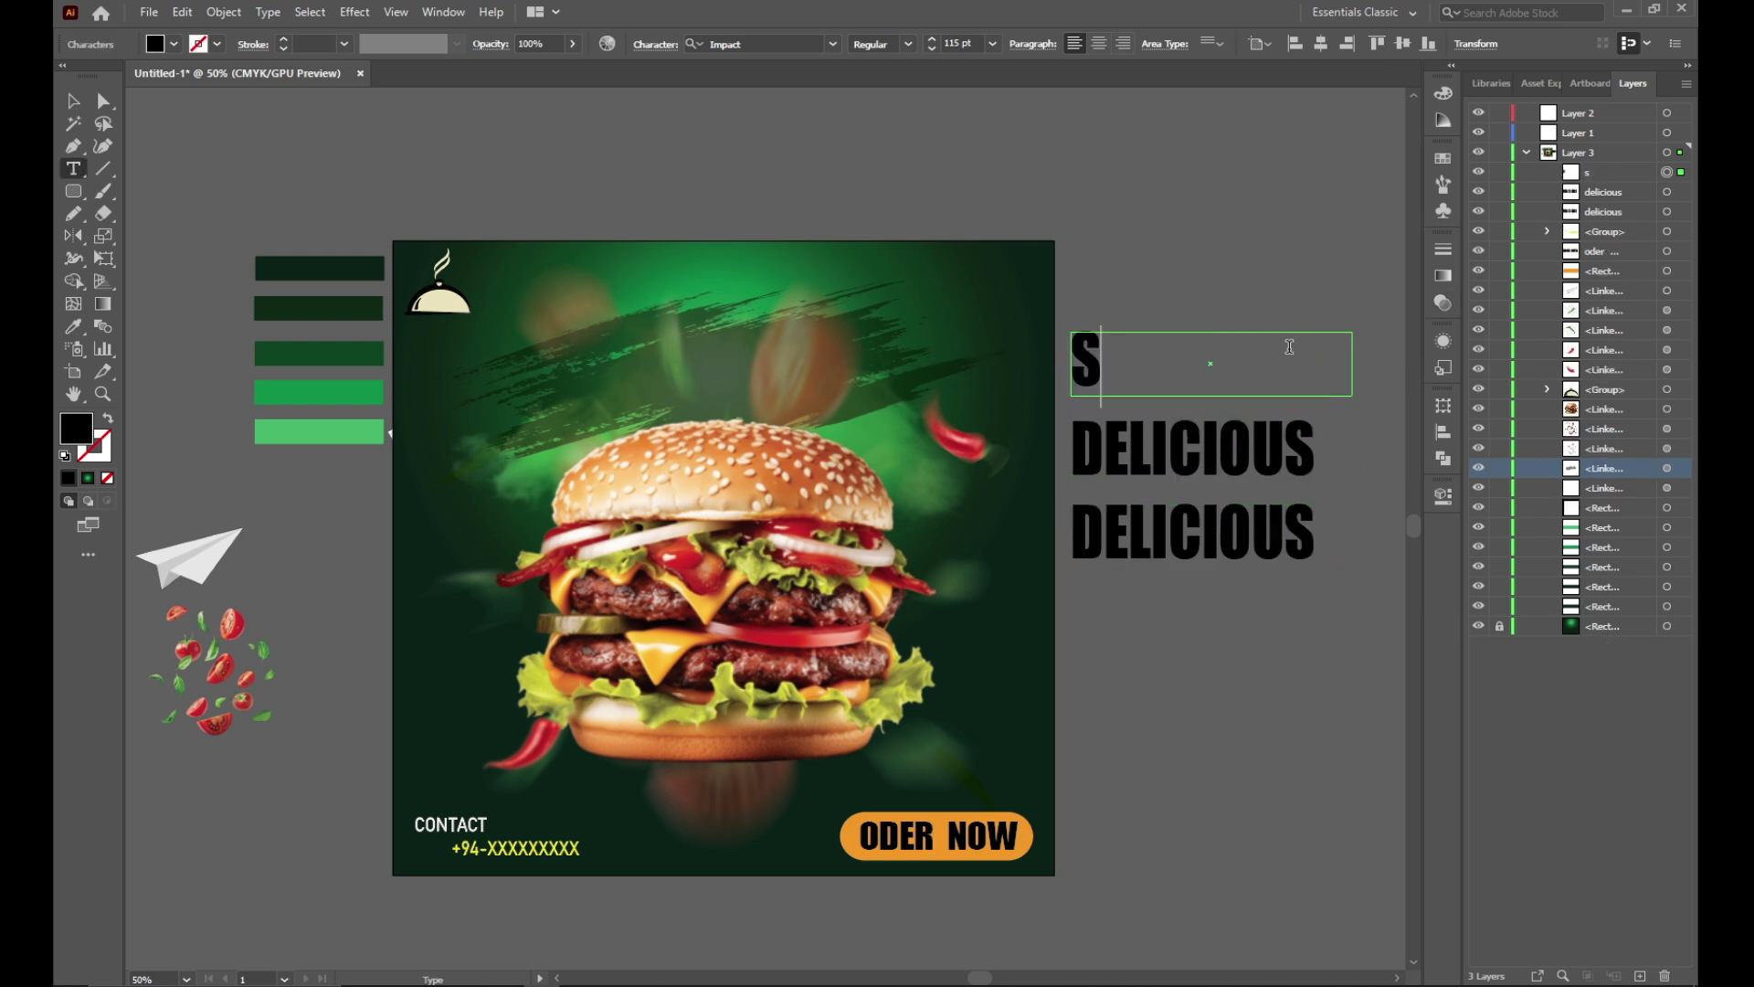
text(pecial)
Step: Retype the bottom DELICIOUS copy as BURGER
double_click(1315, 530)
key(BackSpace)
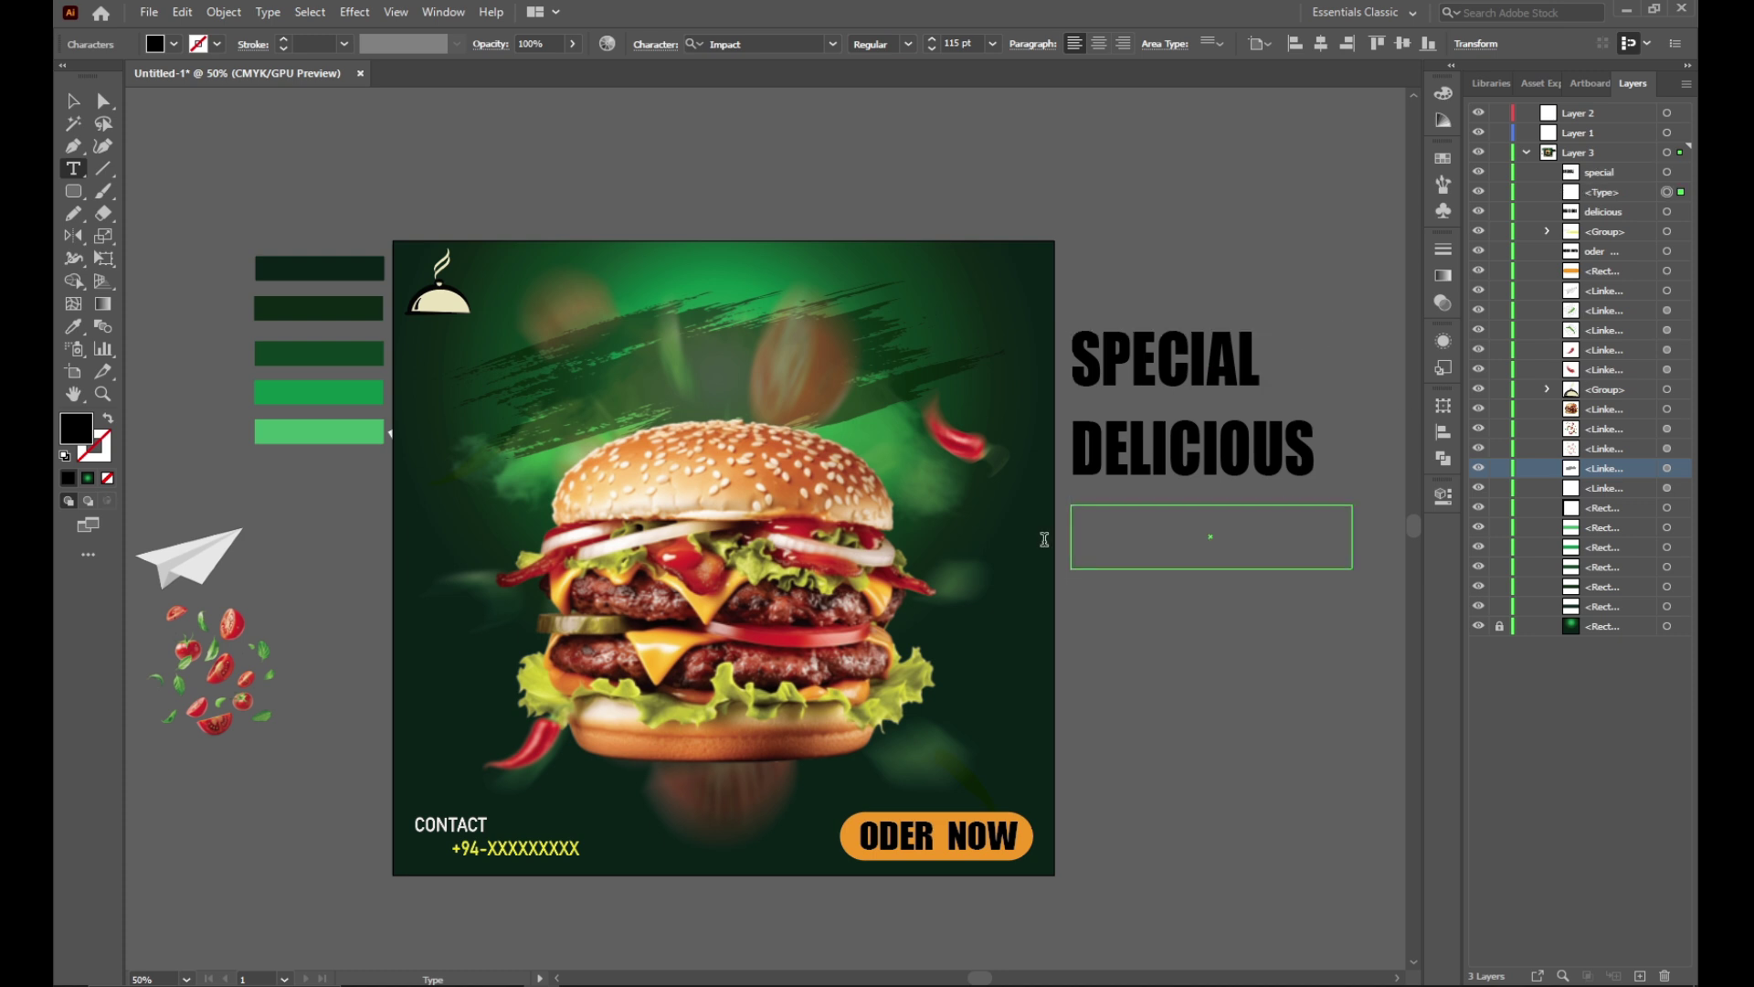
text(b)
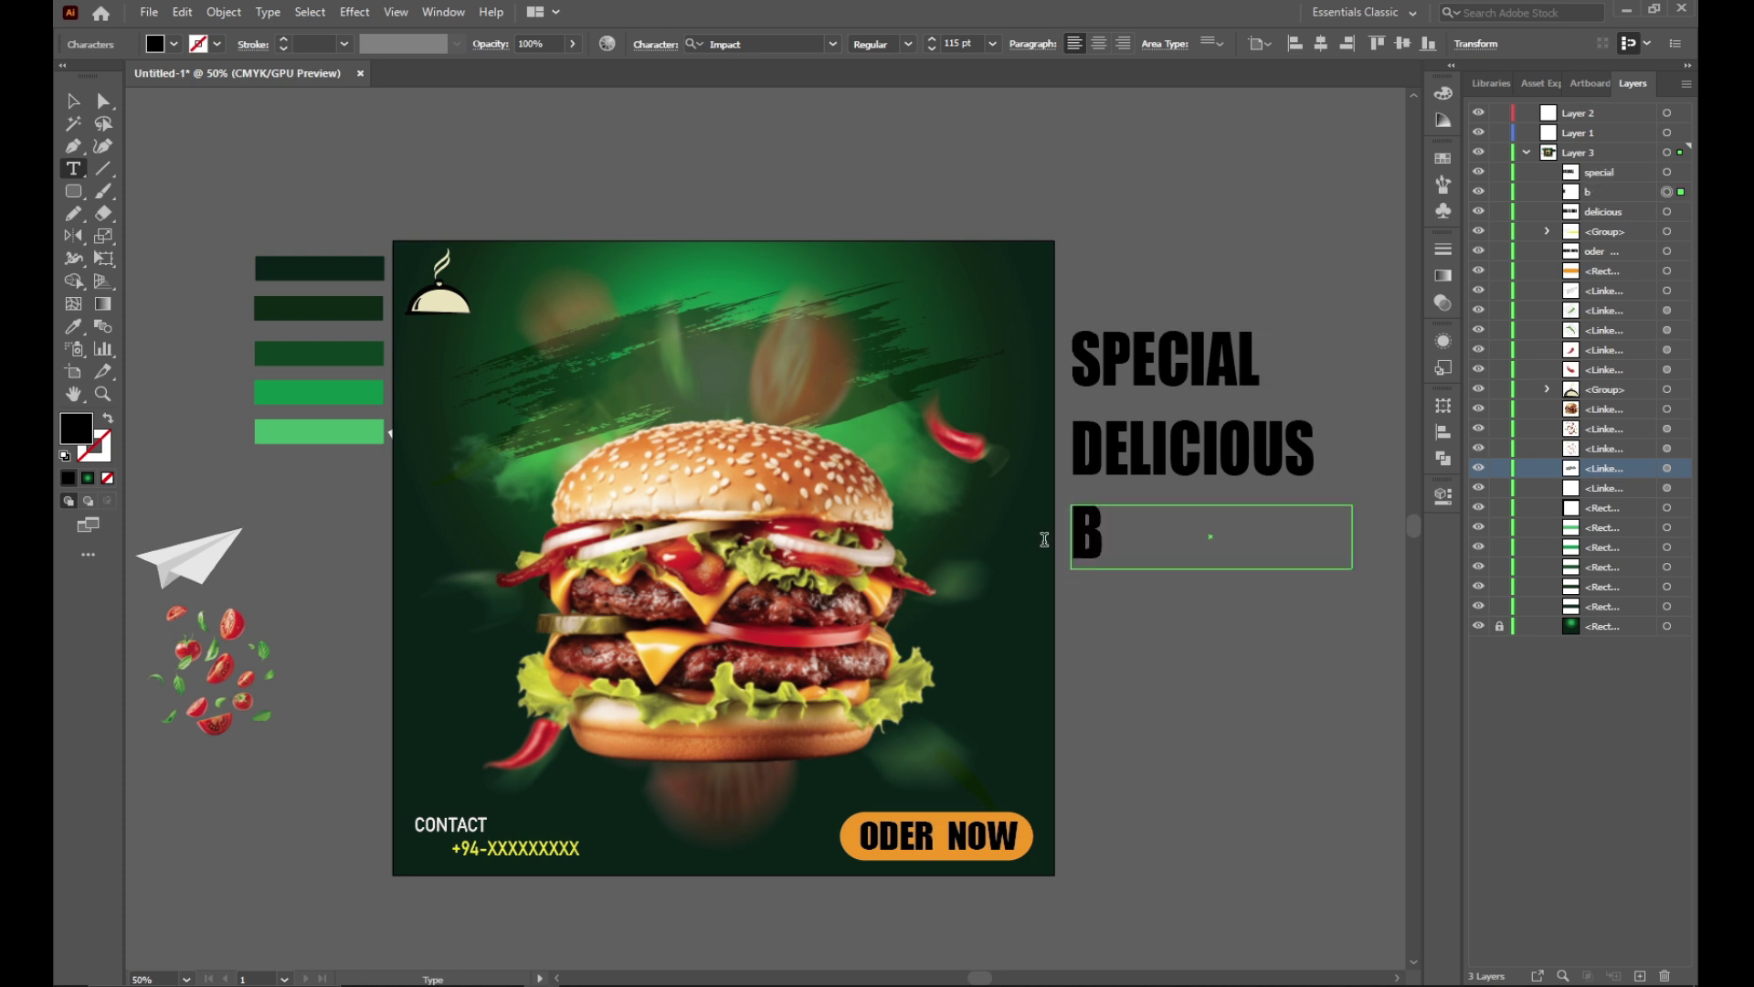
click(662, 50)
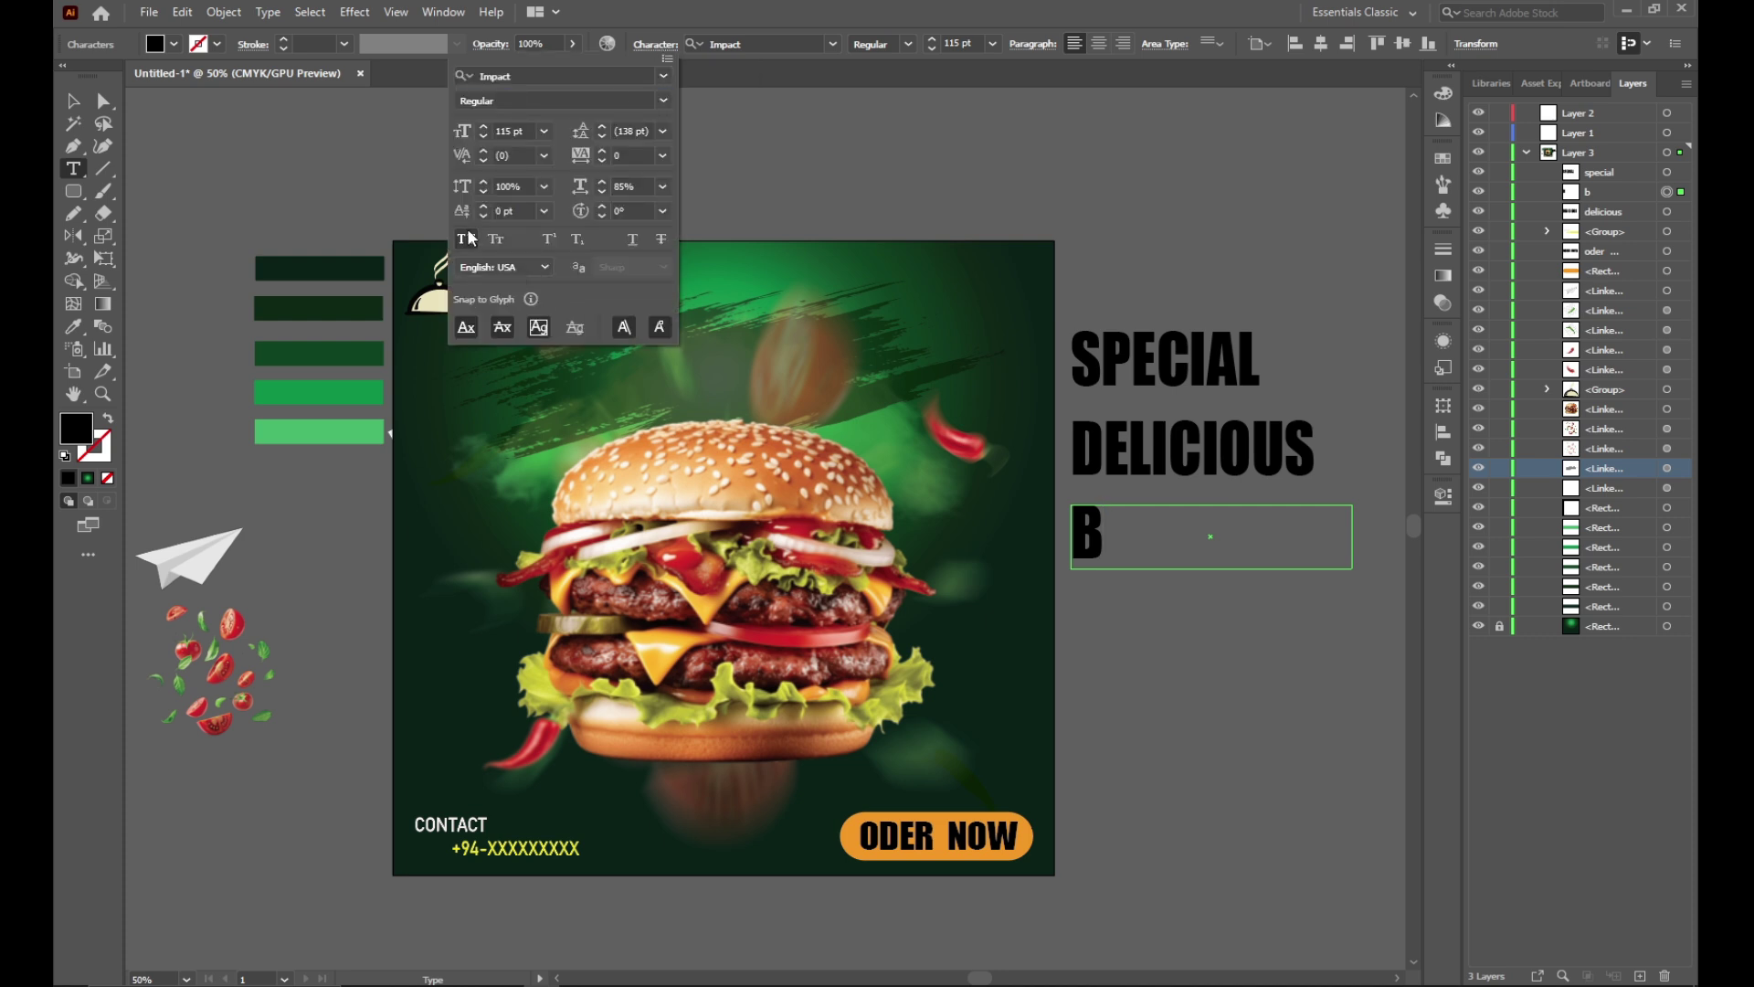
click(1115, 544)
text(u)
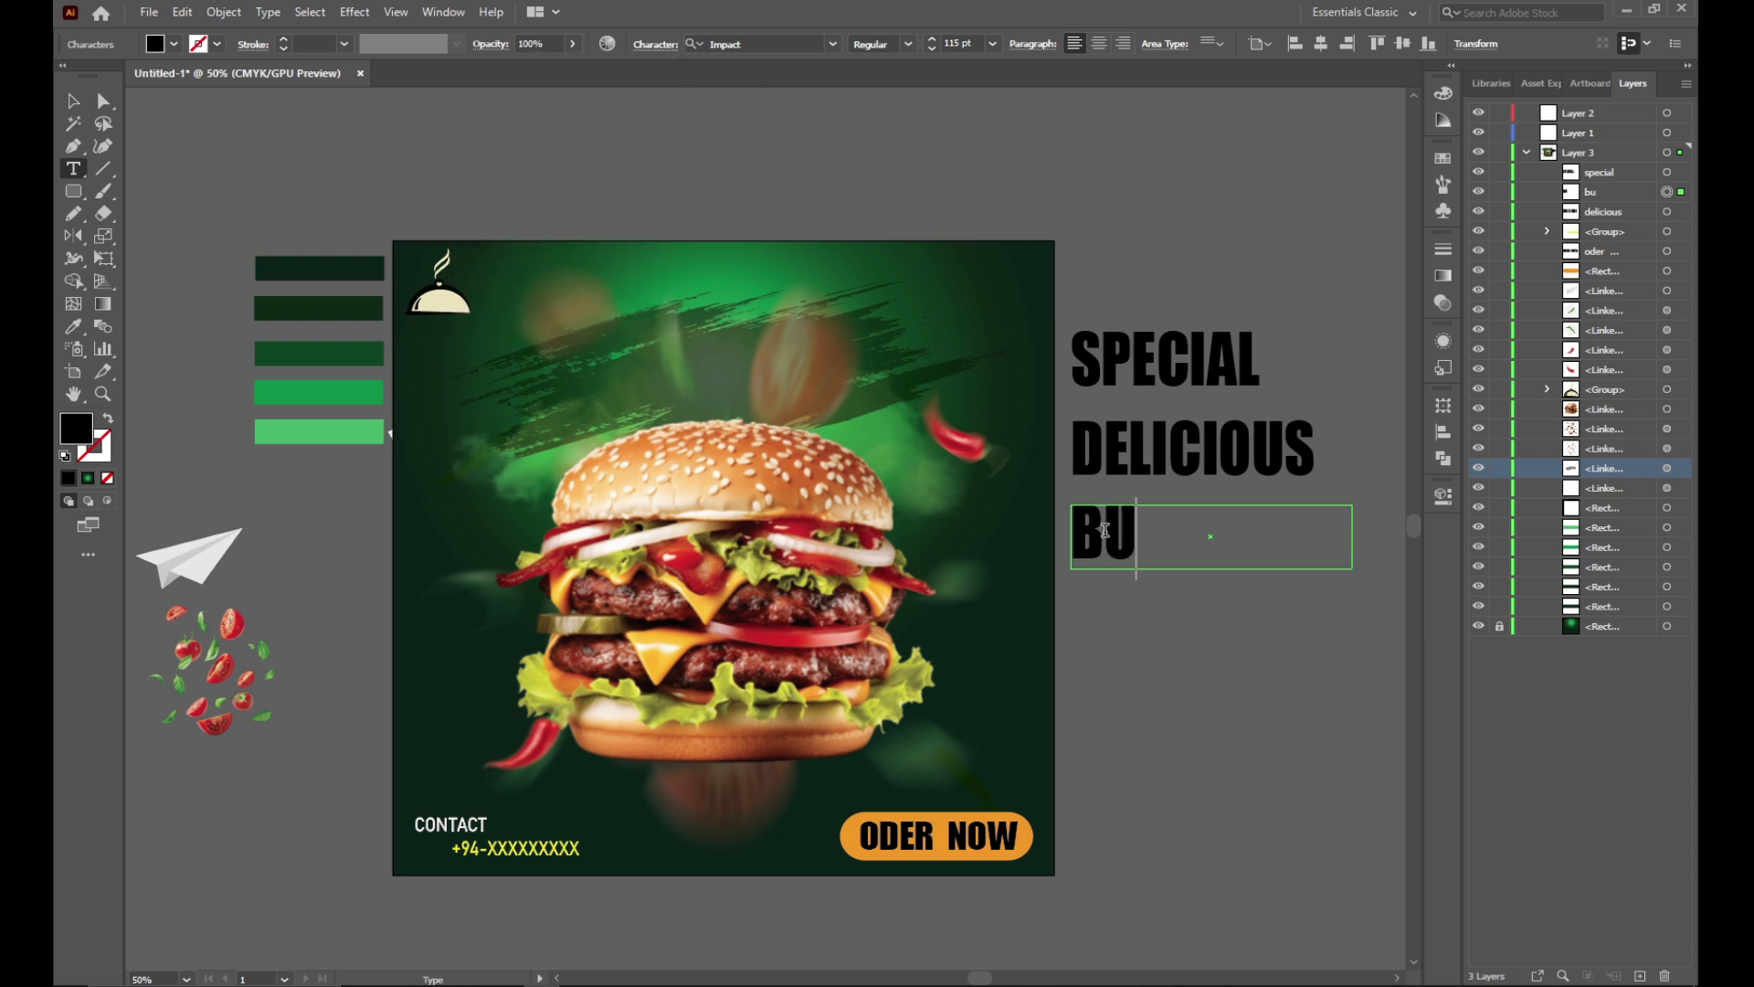
click(494, 45)
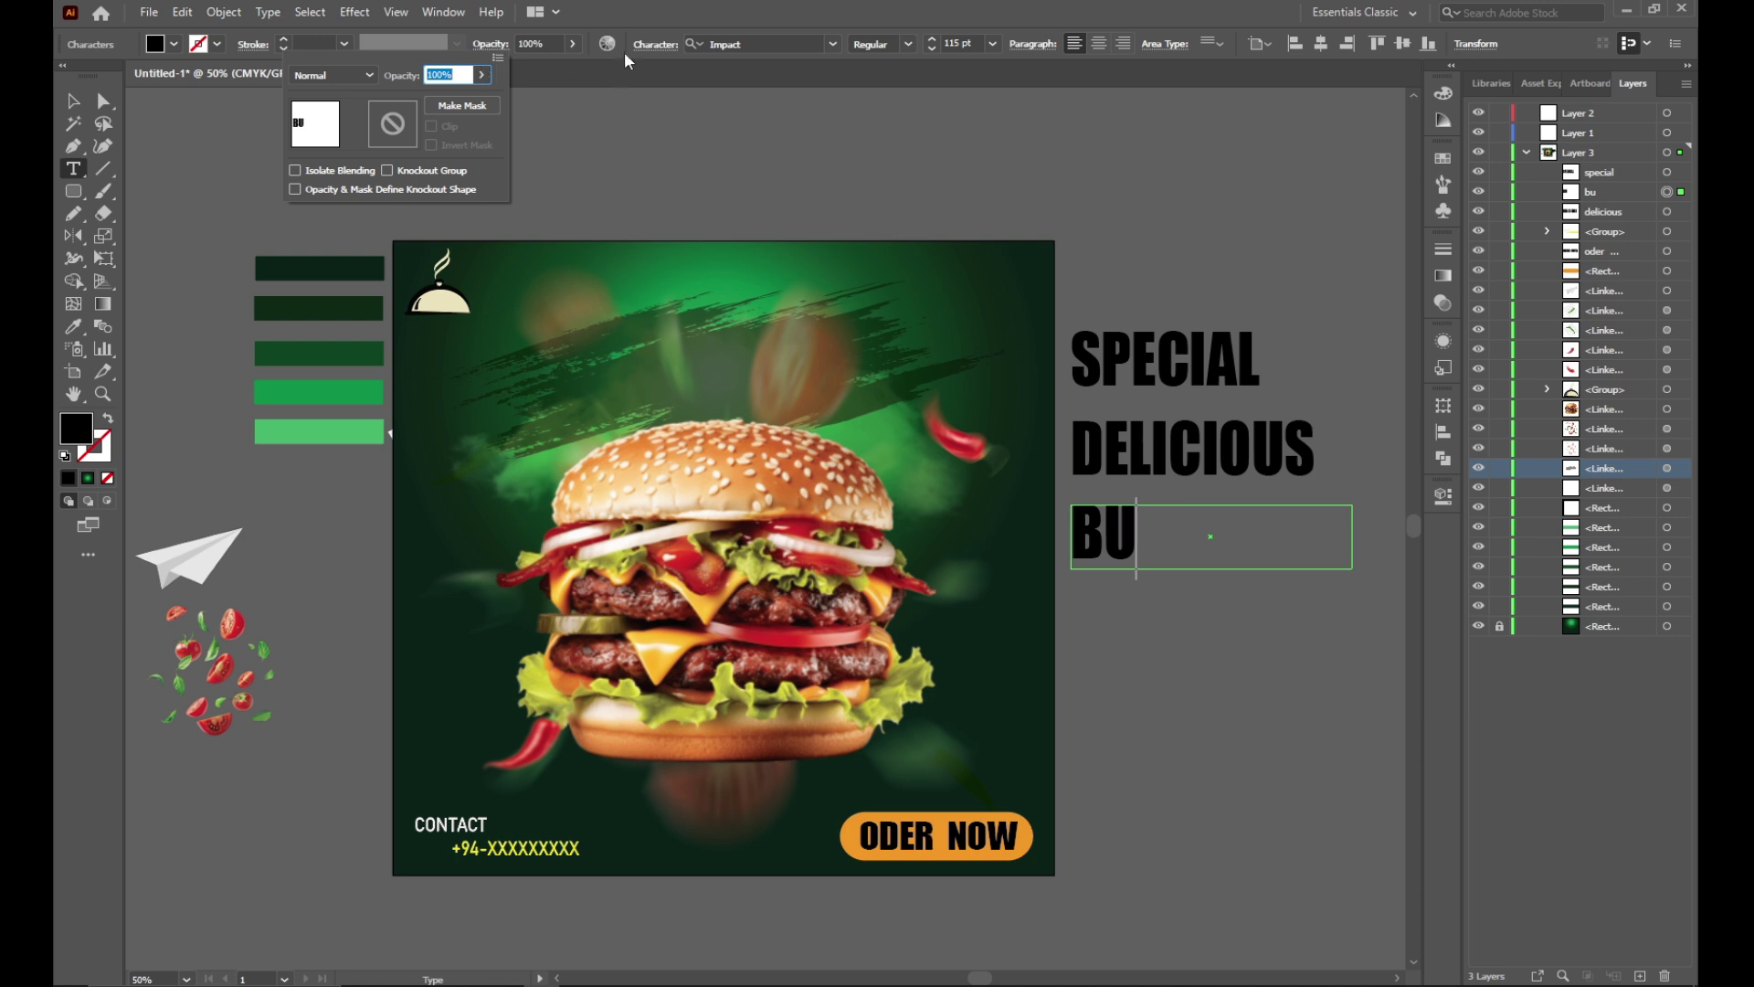
click(653, 46)
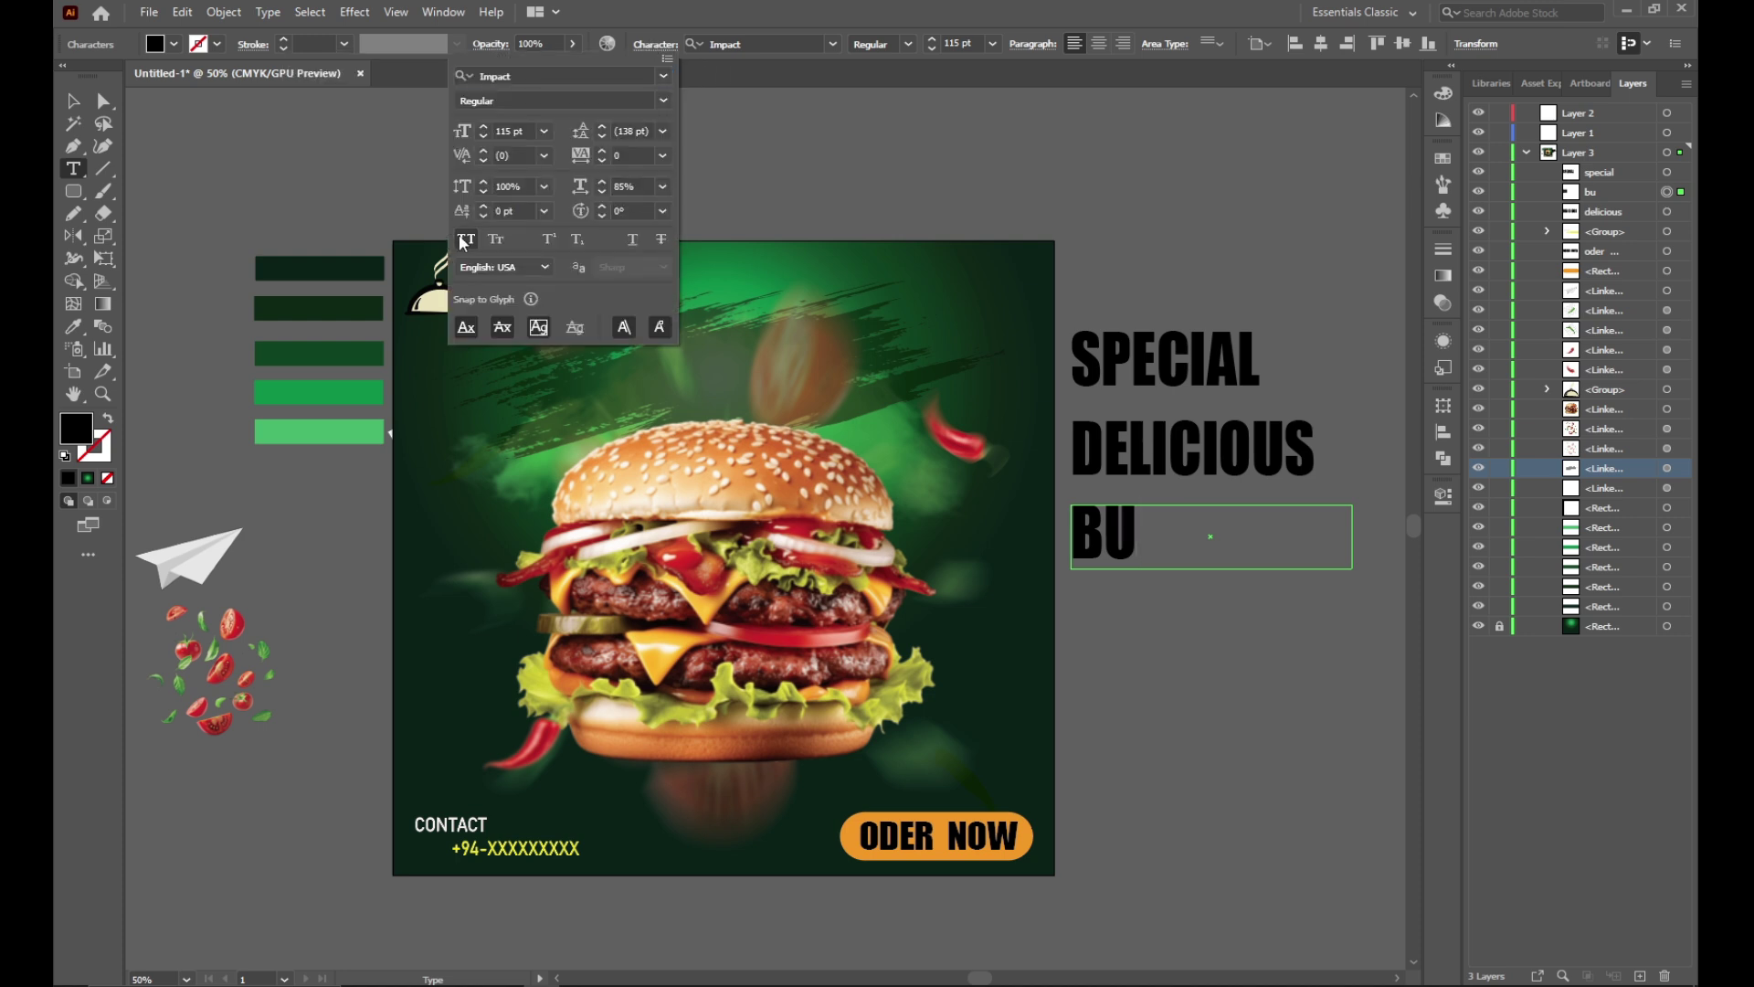
click(1141, 546)
click(672, 45)
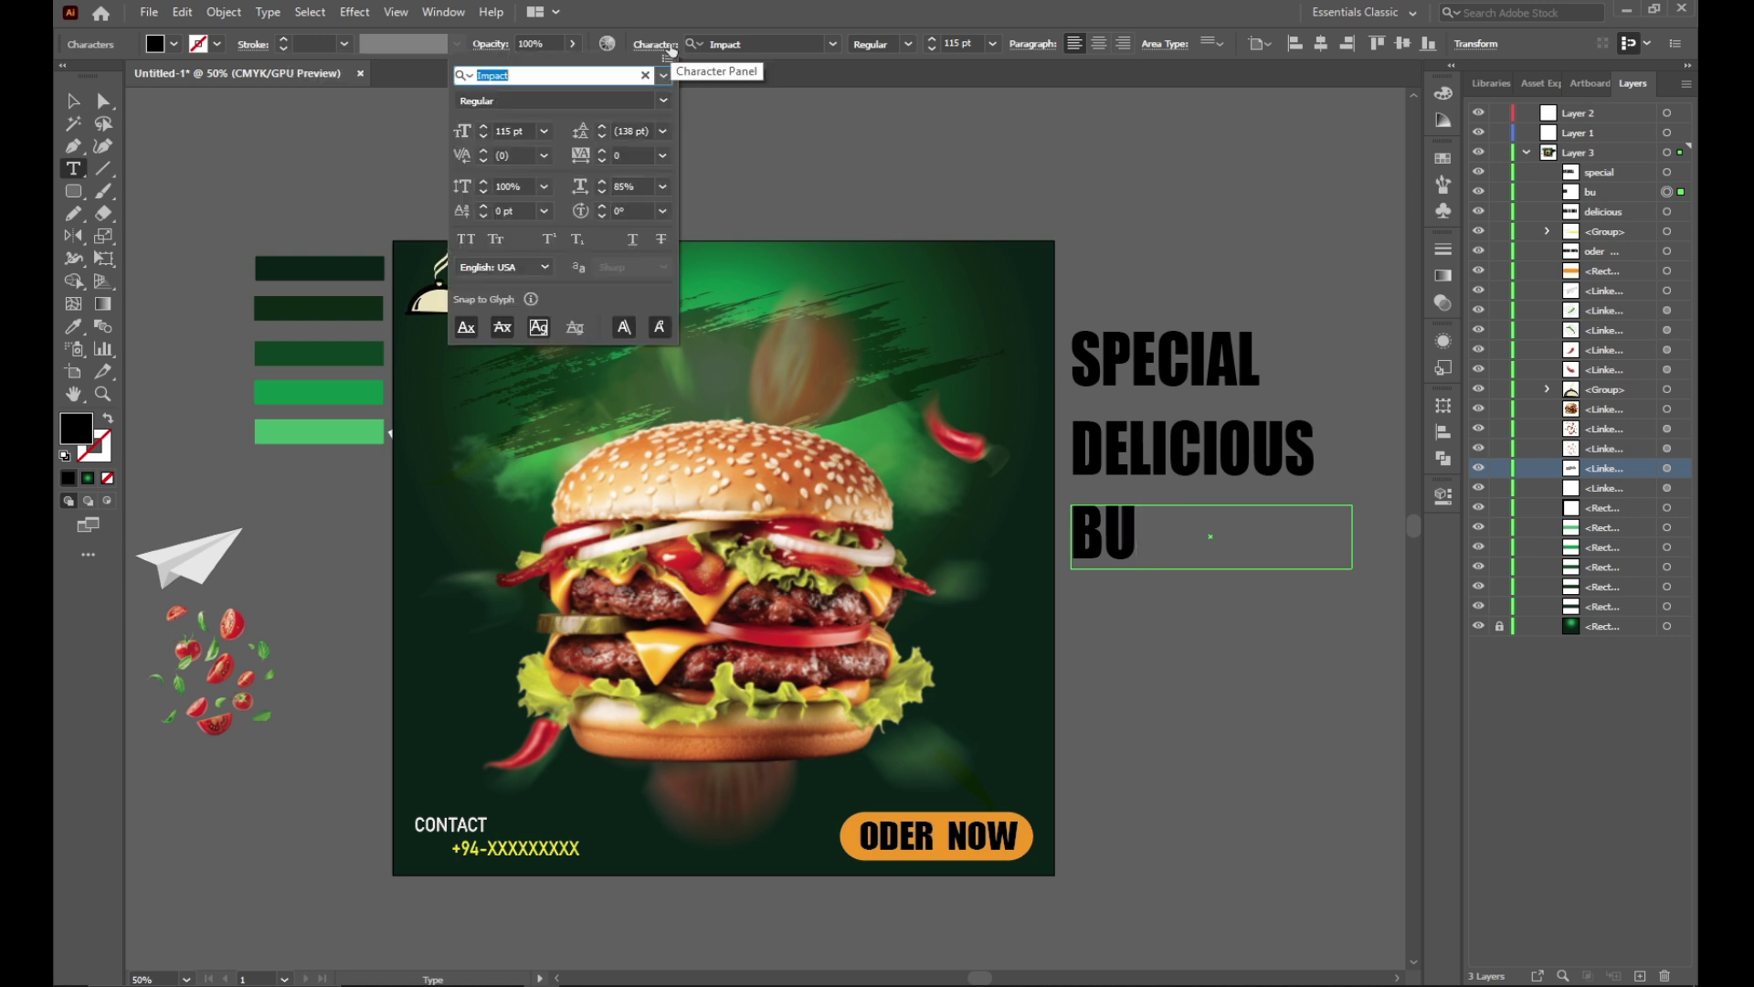
key(BackSpace)
key(BackSpace)
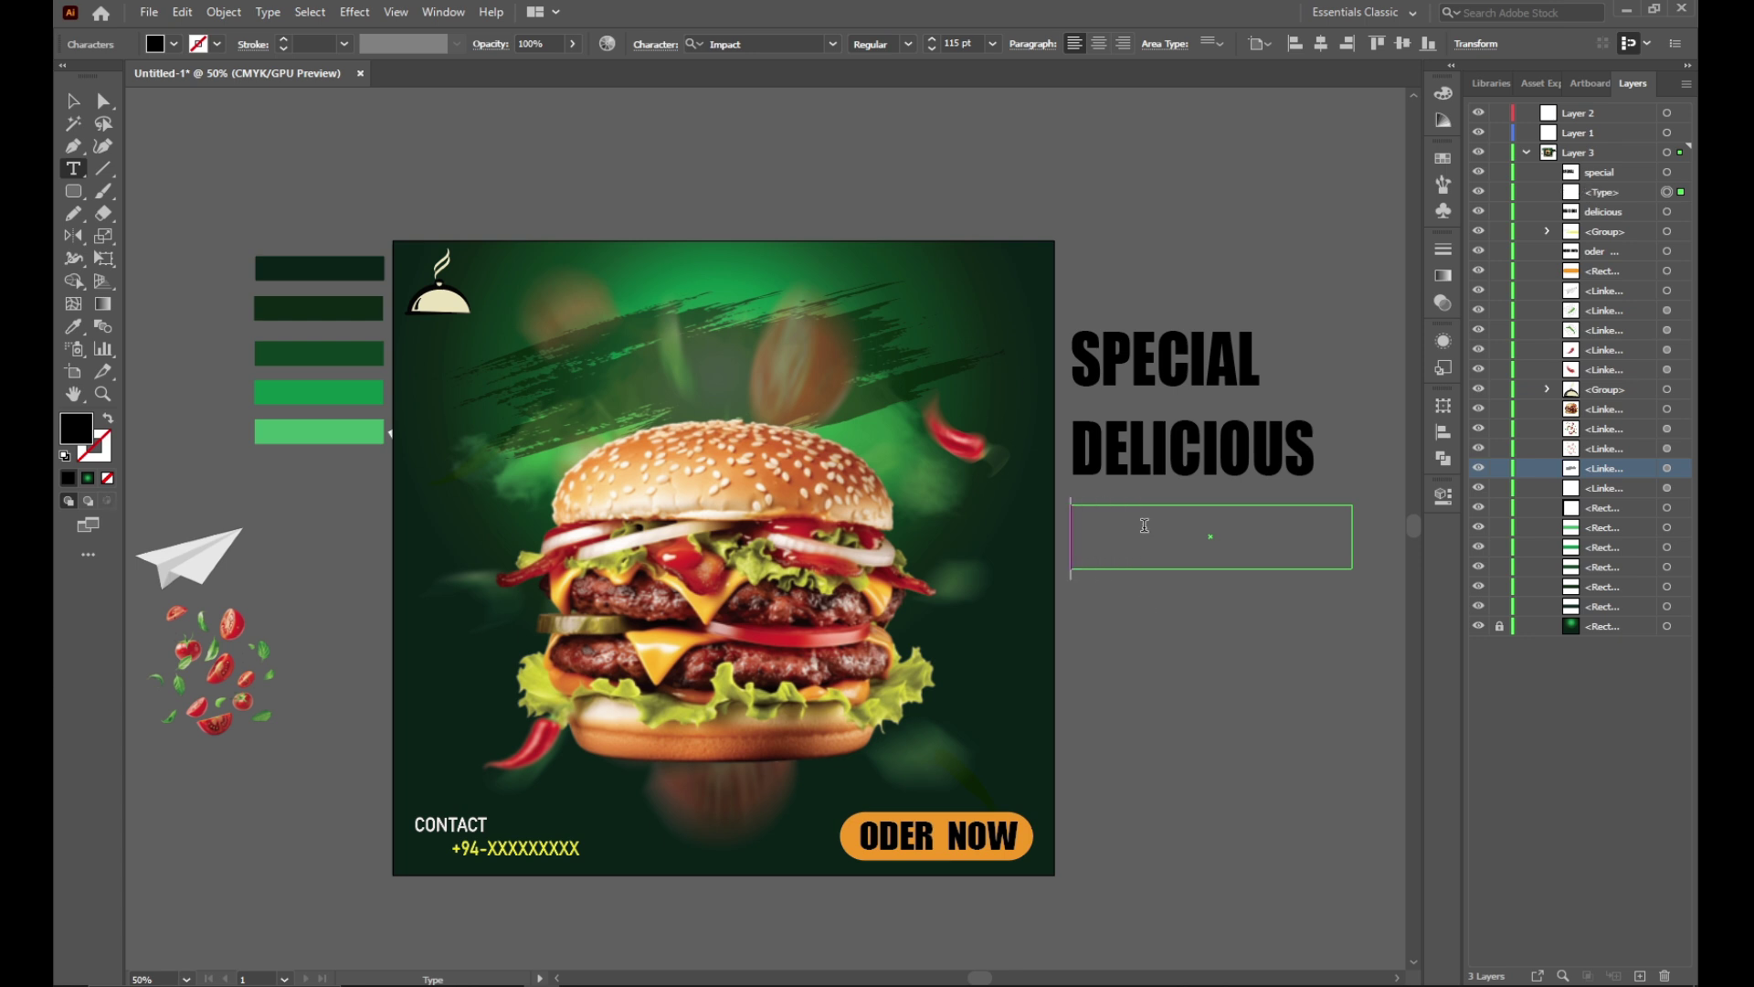
text(BUR)
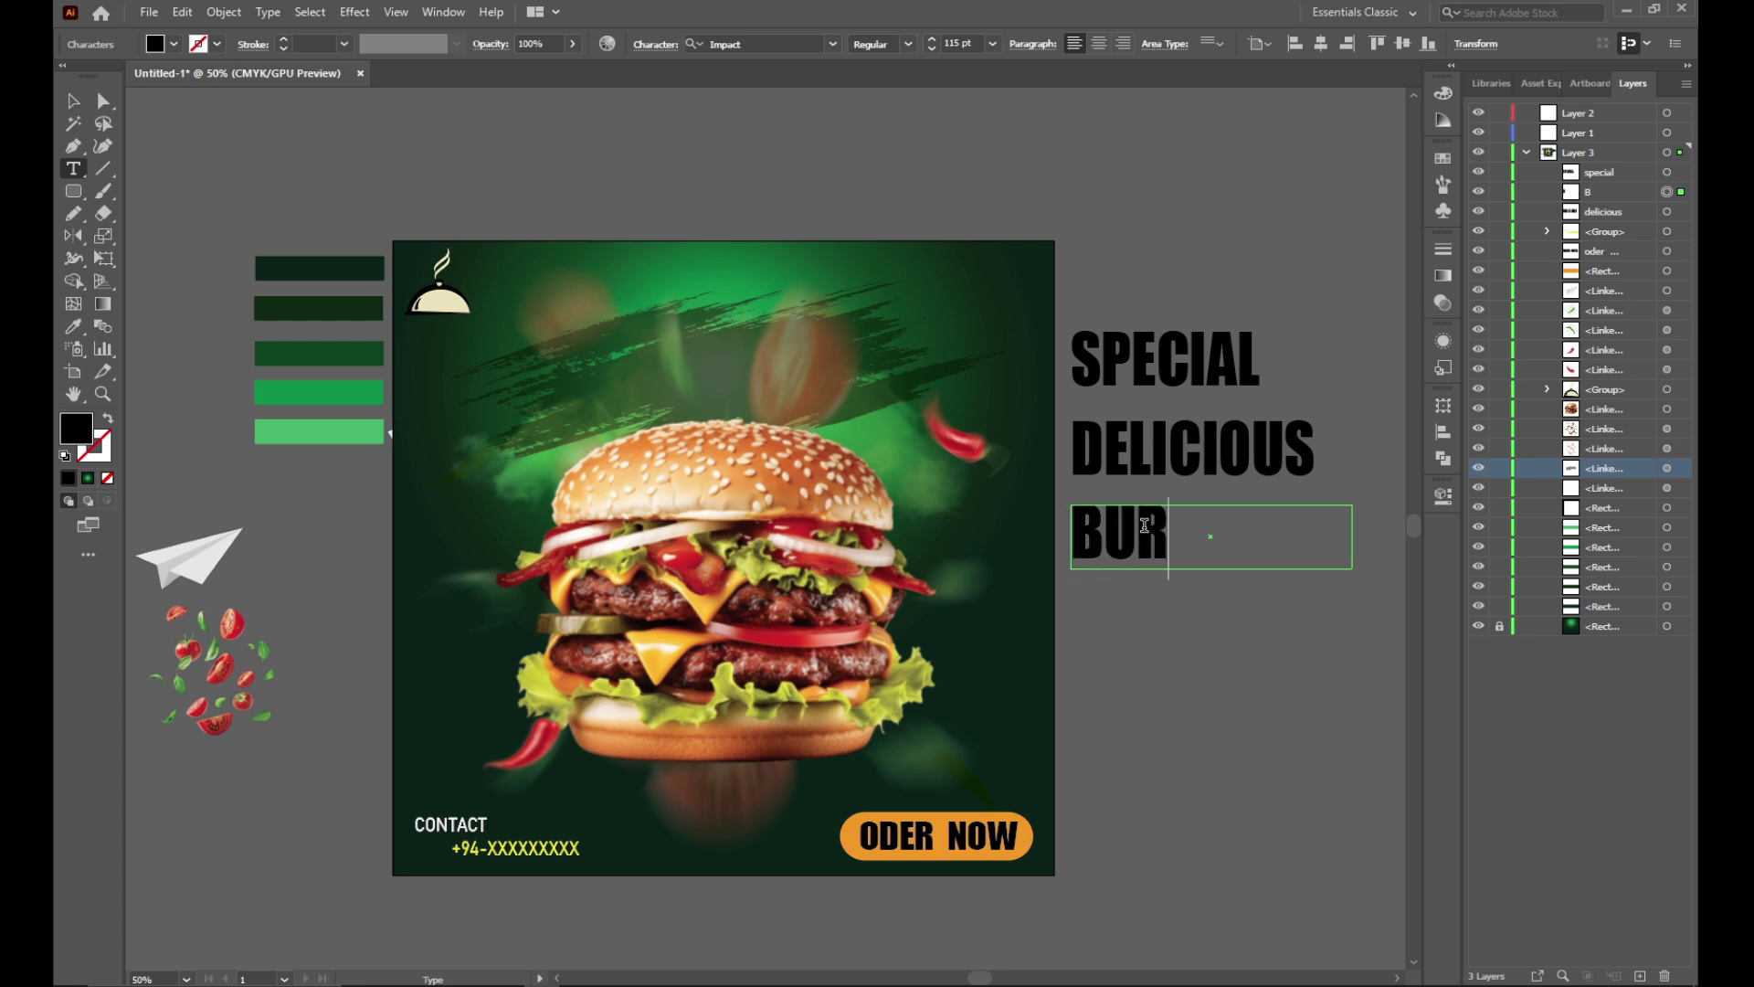
text(GER)
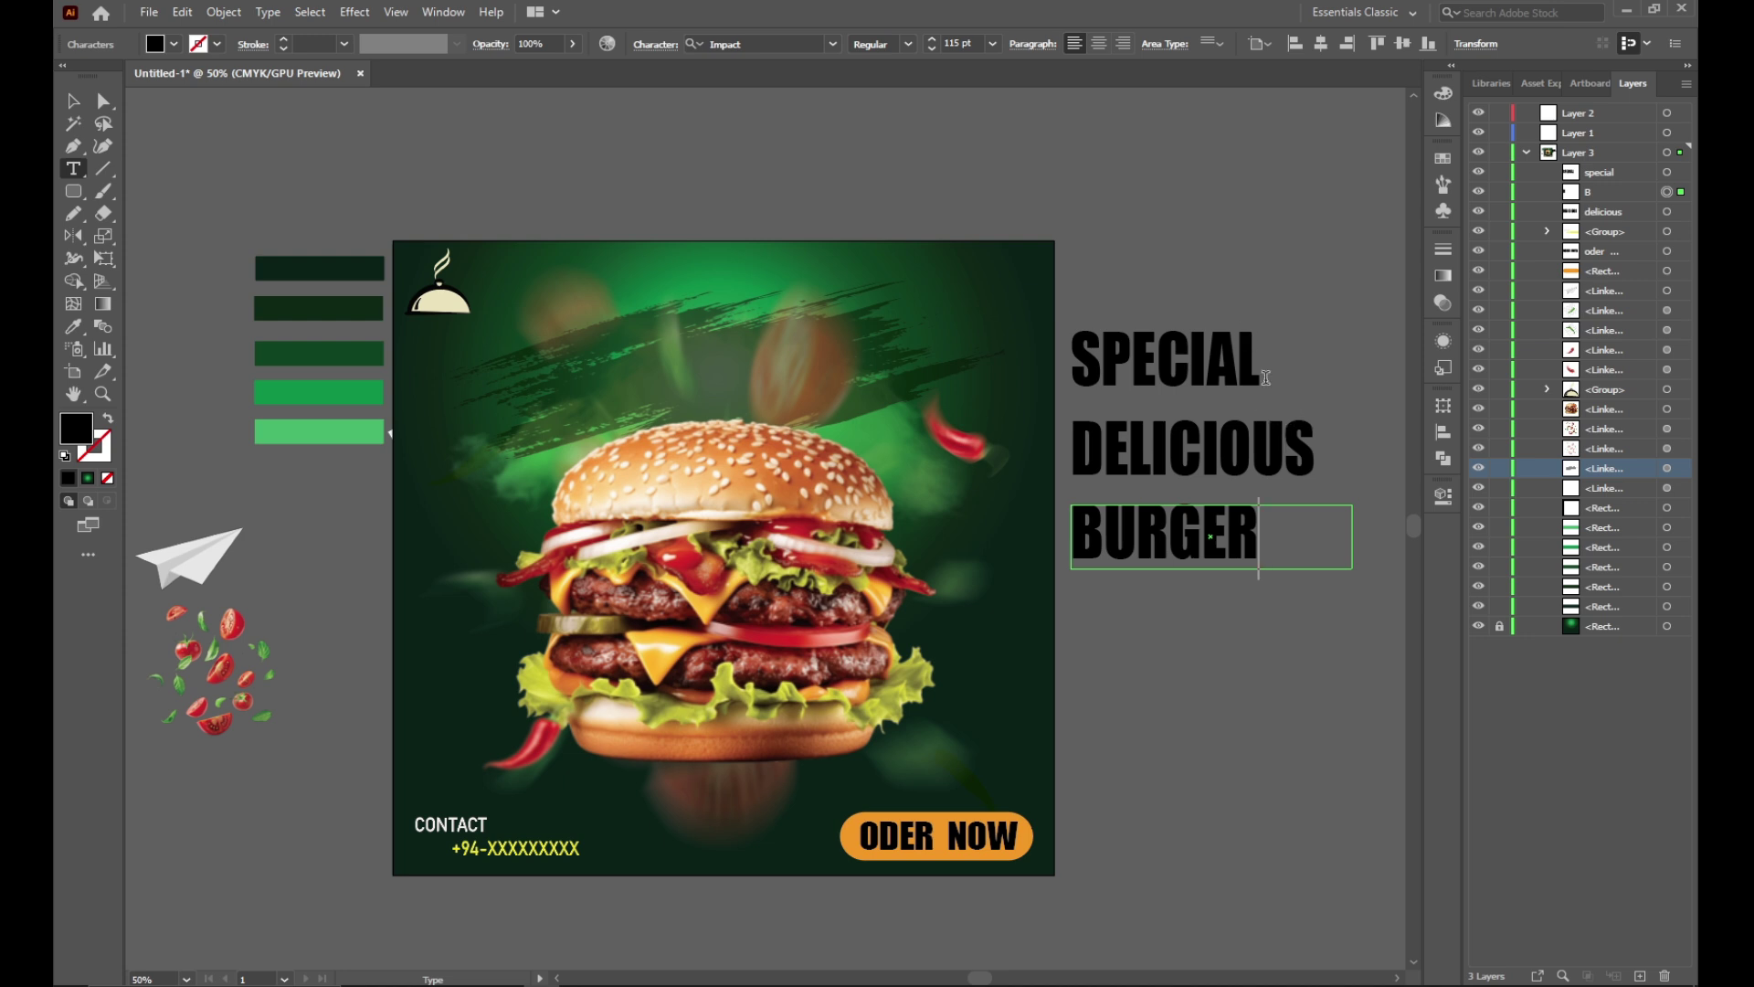
Step: Turn off All Caps for the top word SPECIAL in the Character panel
drag(1265, 378, 1023, 359)
click(654, 46)
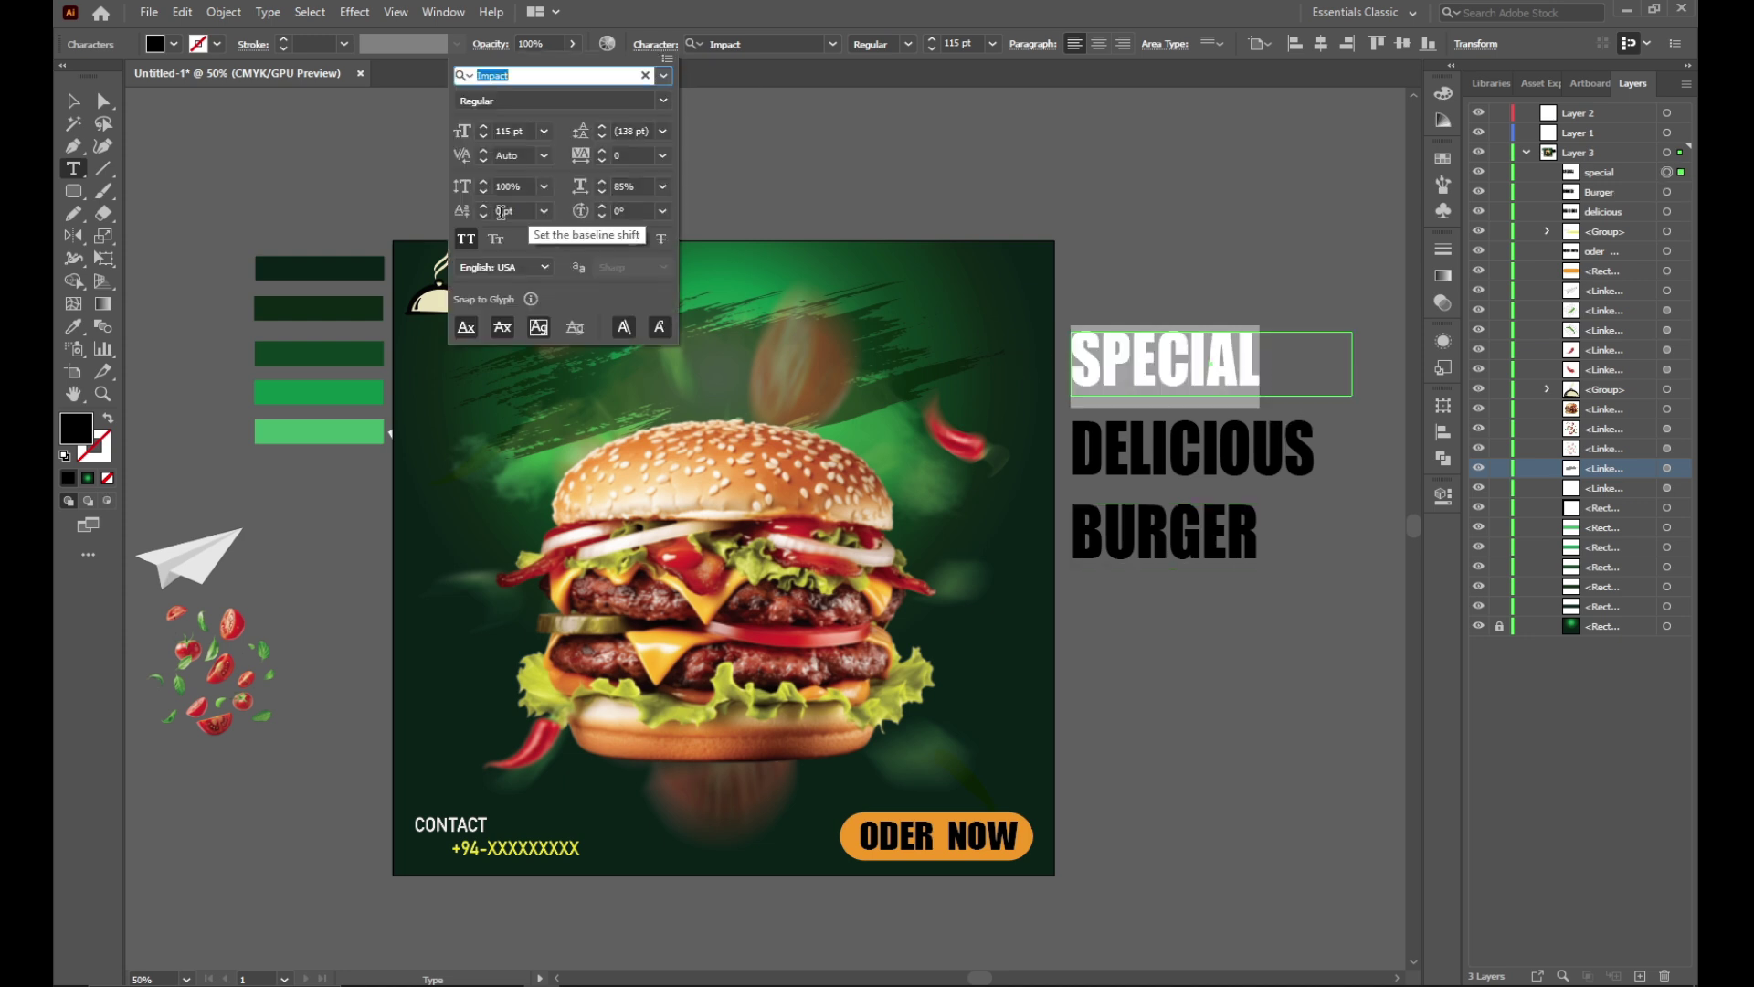
click(468, 241)
click(1031, 362)
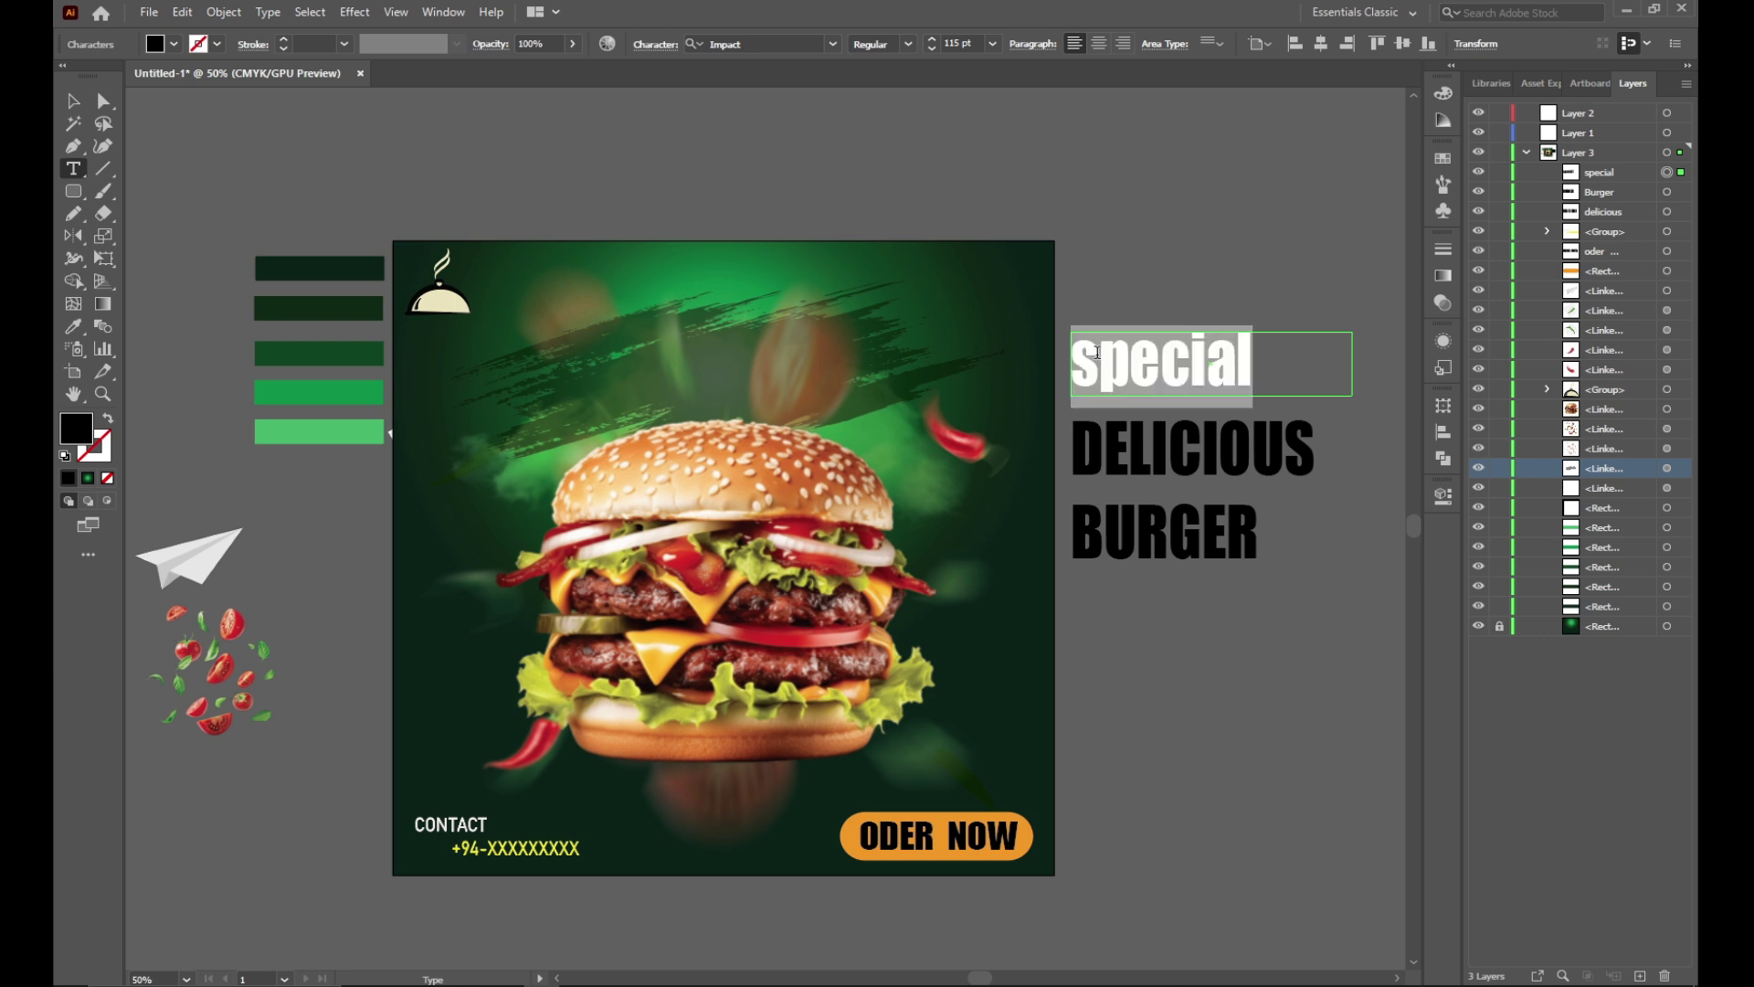
drag(1097, 353, 1080, 350)
Step: Capitalise the S in Special and turn off all caps for Burger
key(BackSpace)
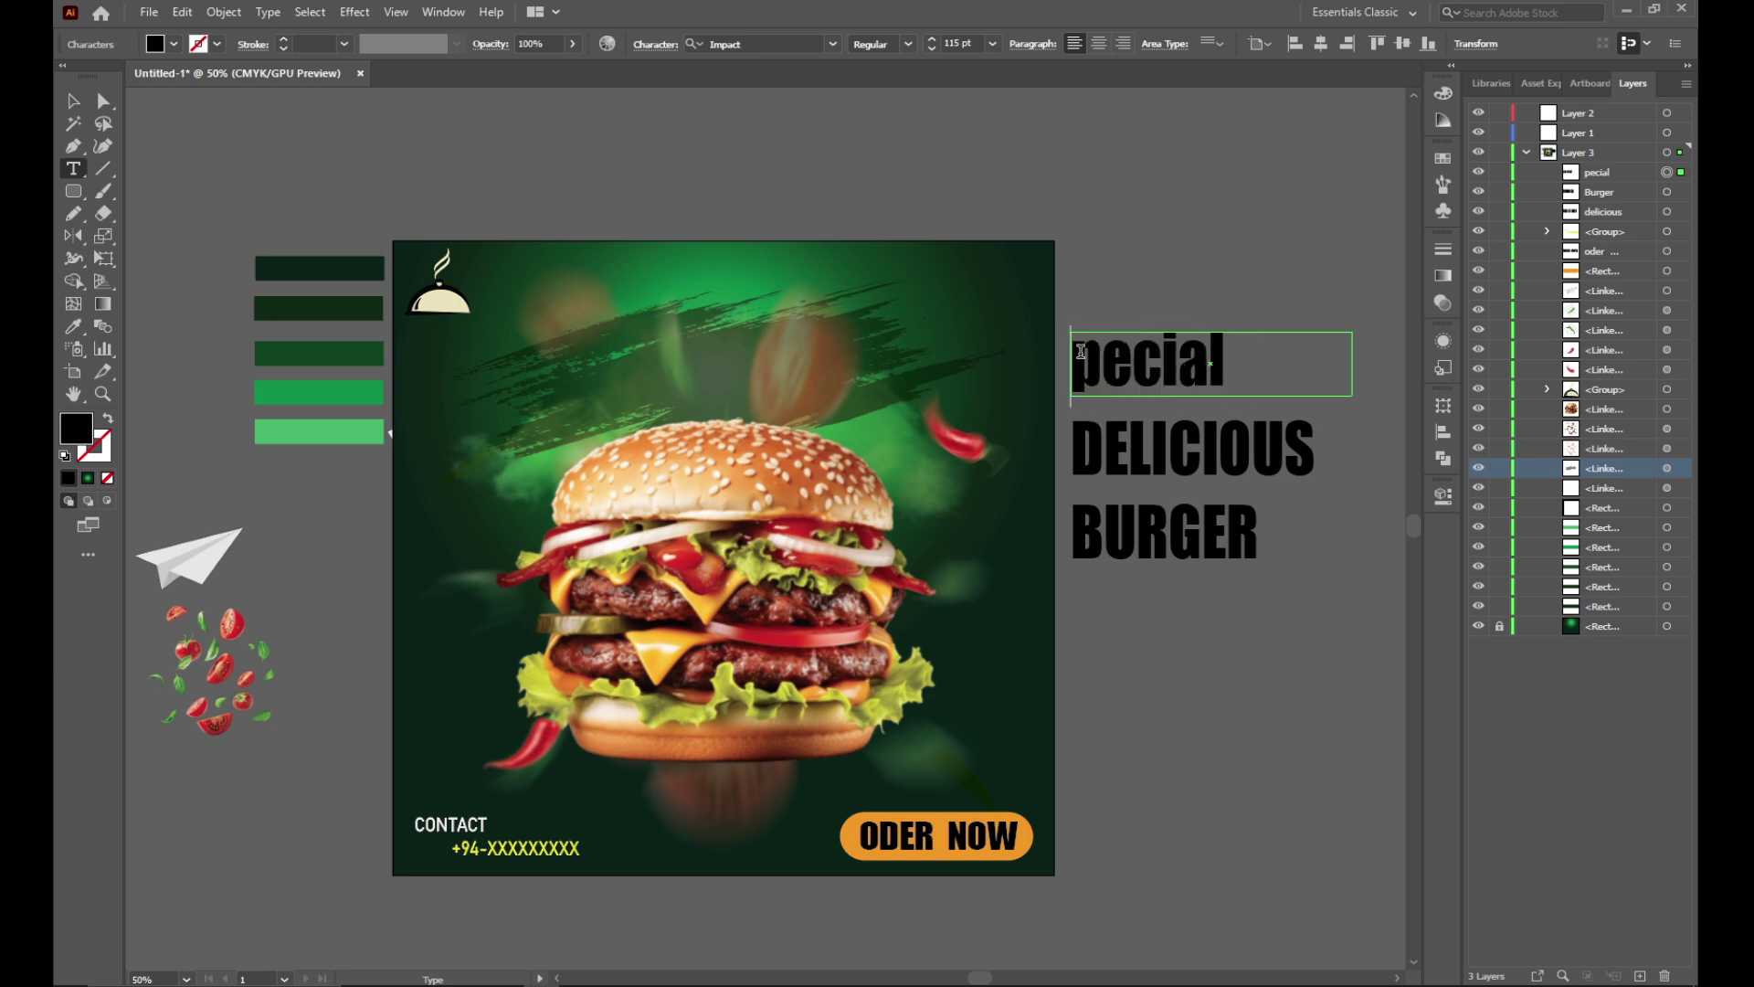
text(S)
drag(1257, 534, 1030, 488)
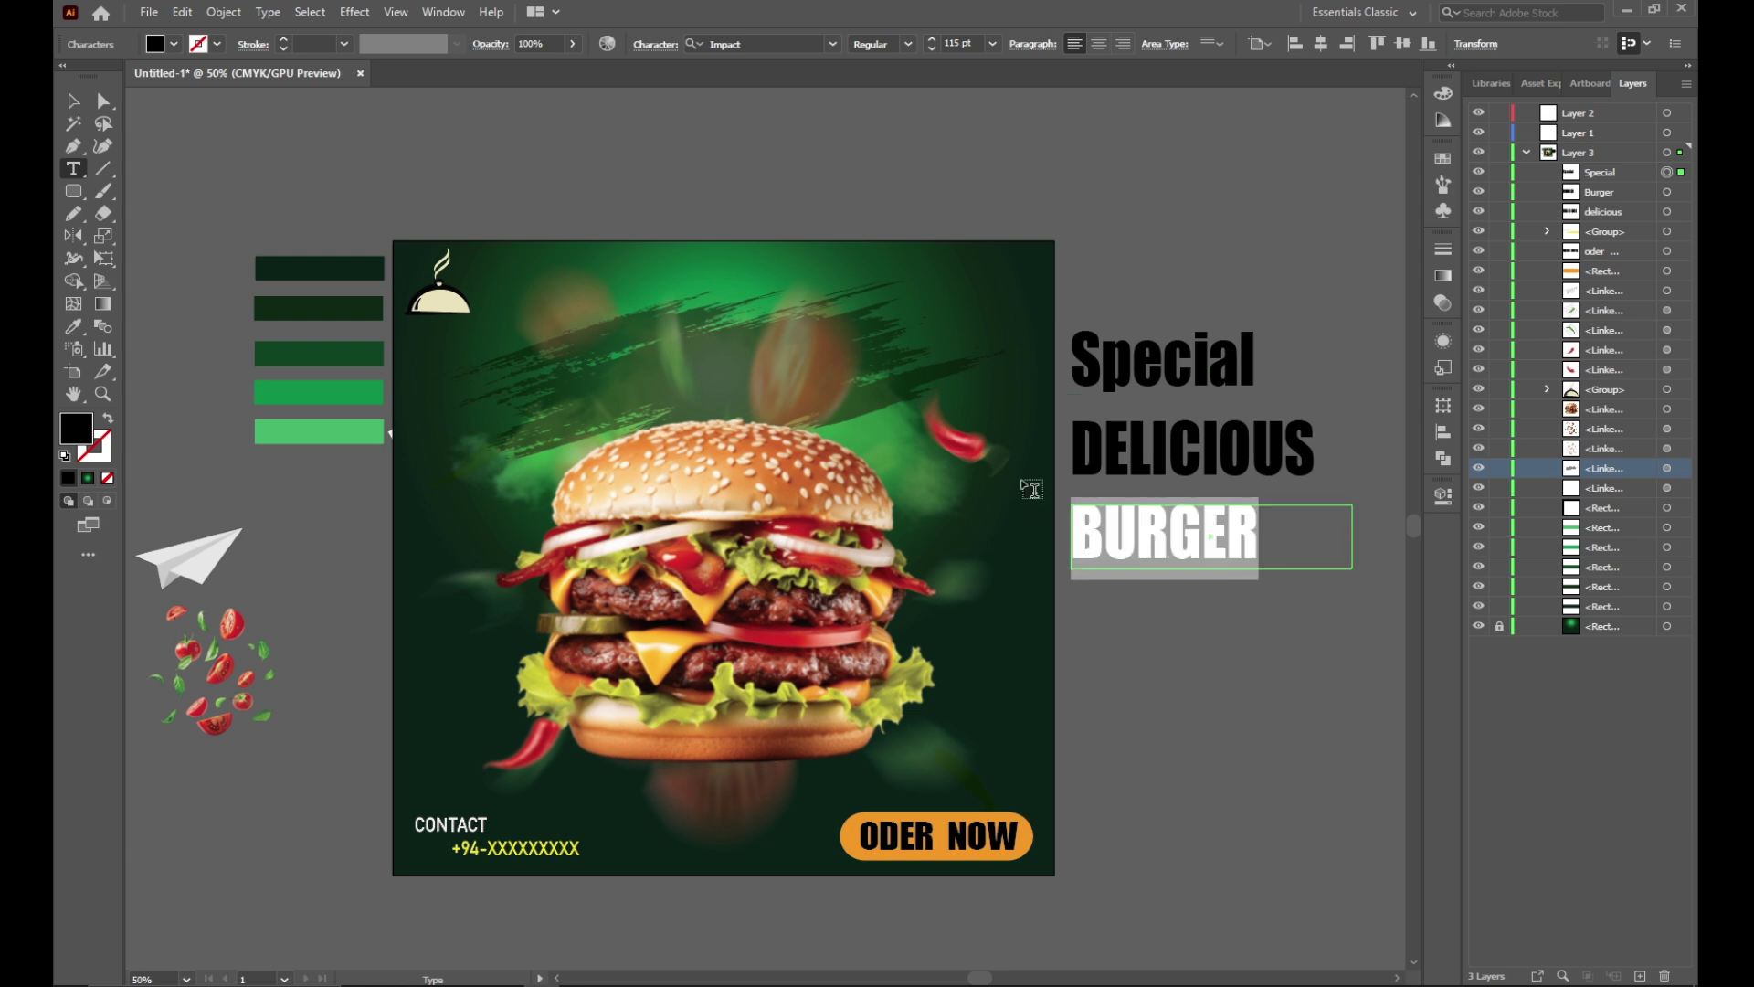
click(646, 53)
click(465, 238)
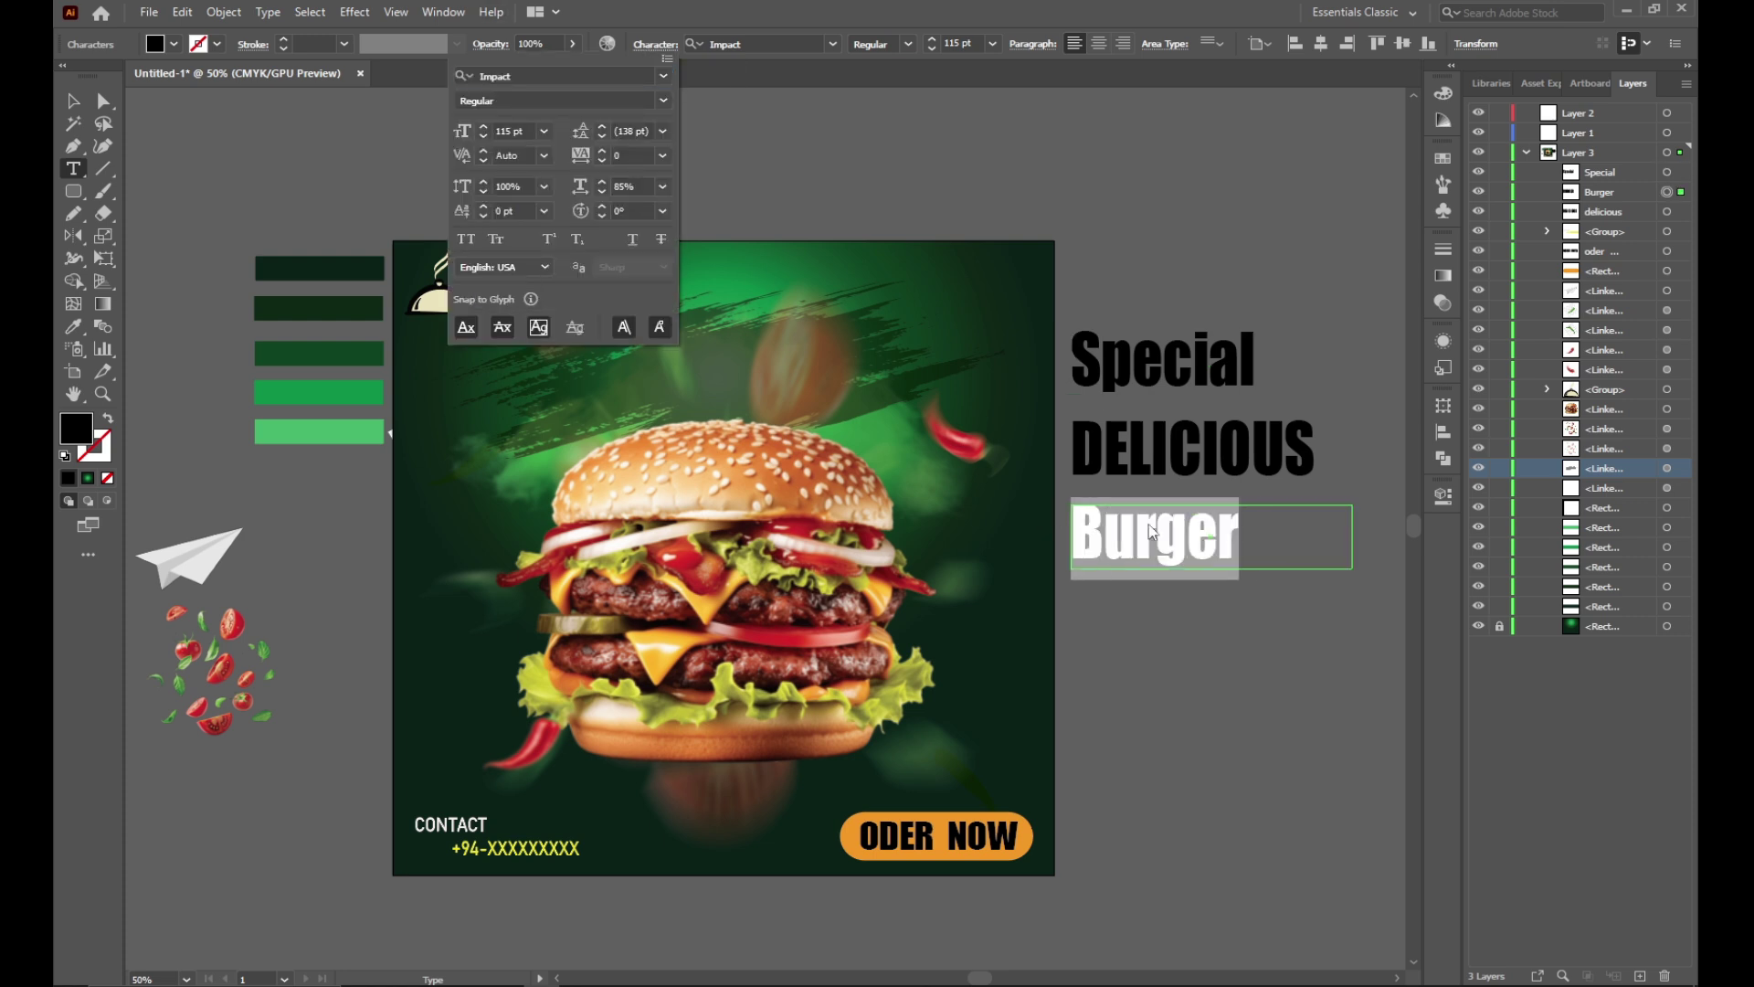
key(Escape)
Step: Set the Special and Burger words in the Badcats Regular font
click(1136, 364)
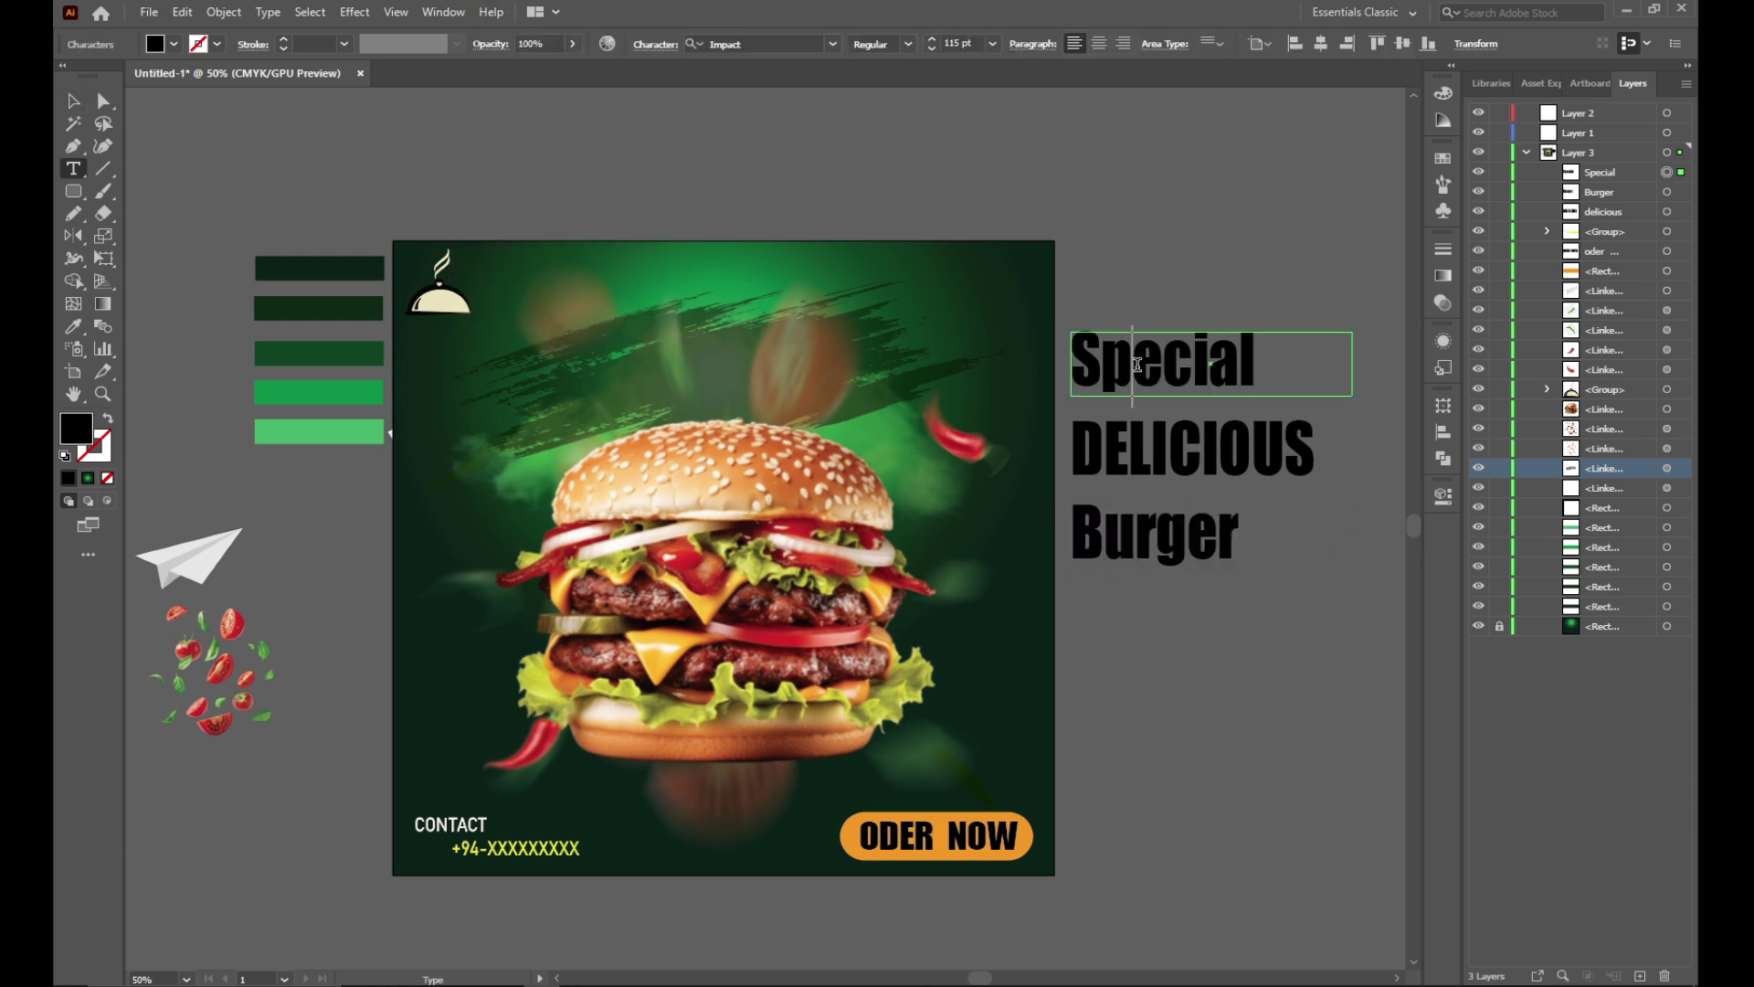
drag(1160, 518, 1072, 534)
key(Escape)
click(1260, 370)
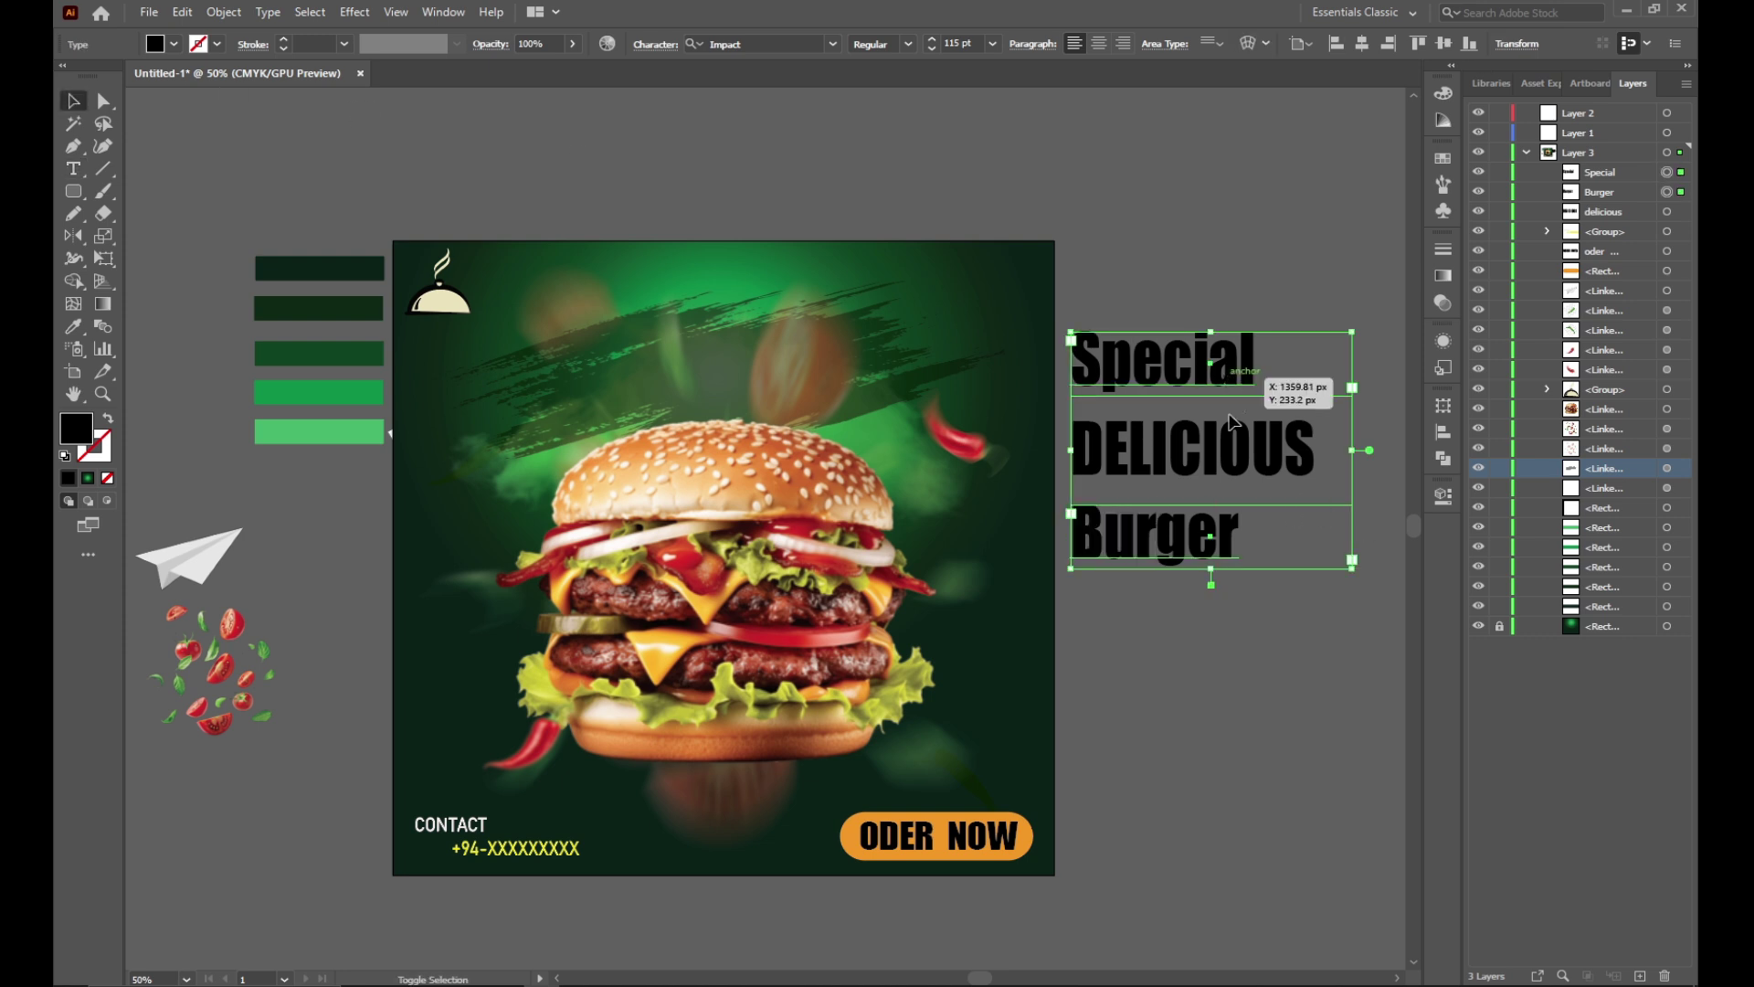
shift+click(1227, 548)
click(833, 44)
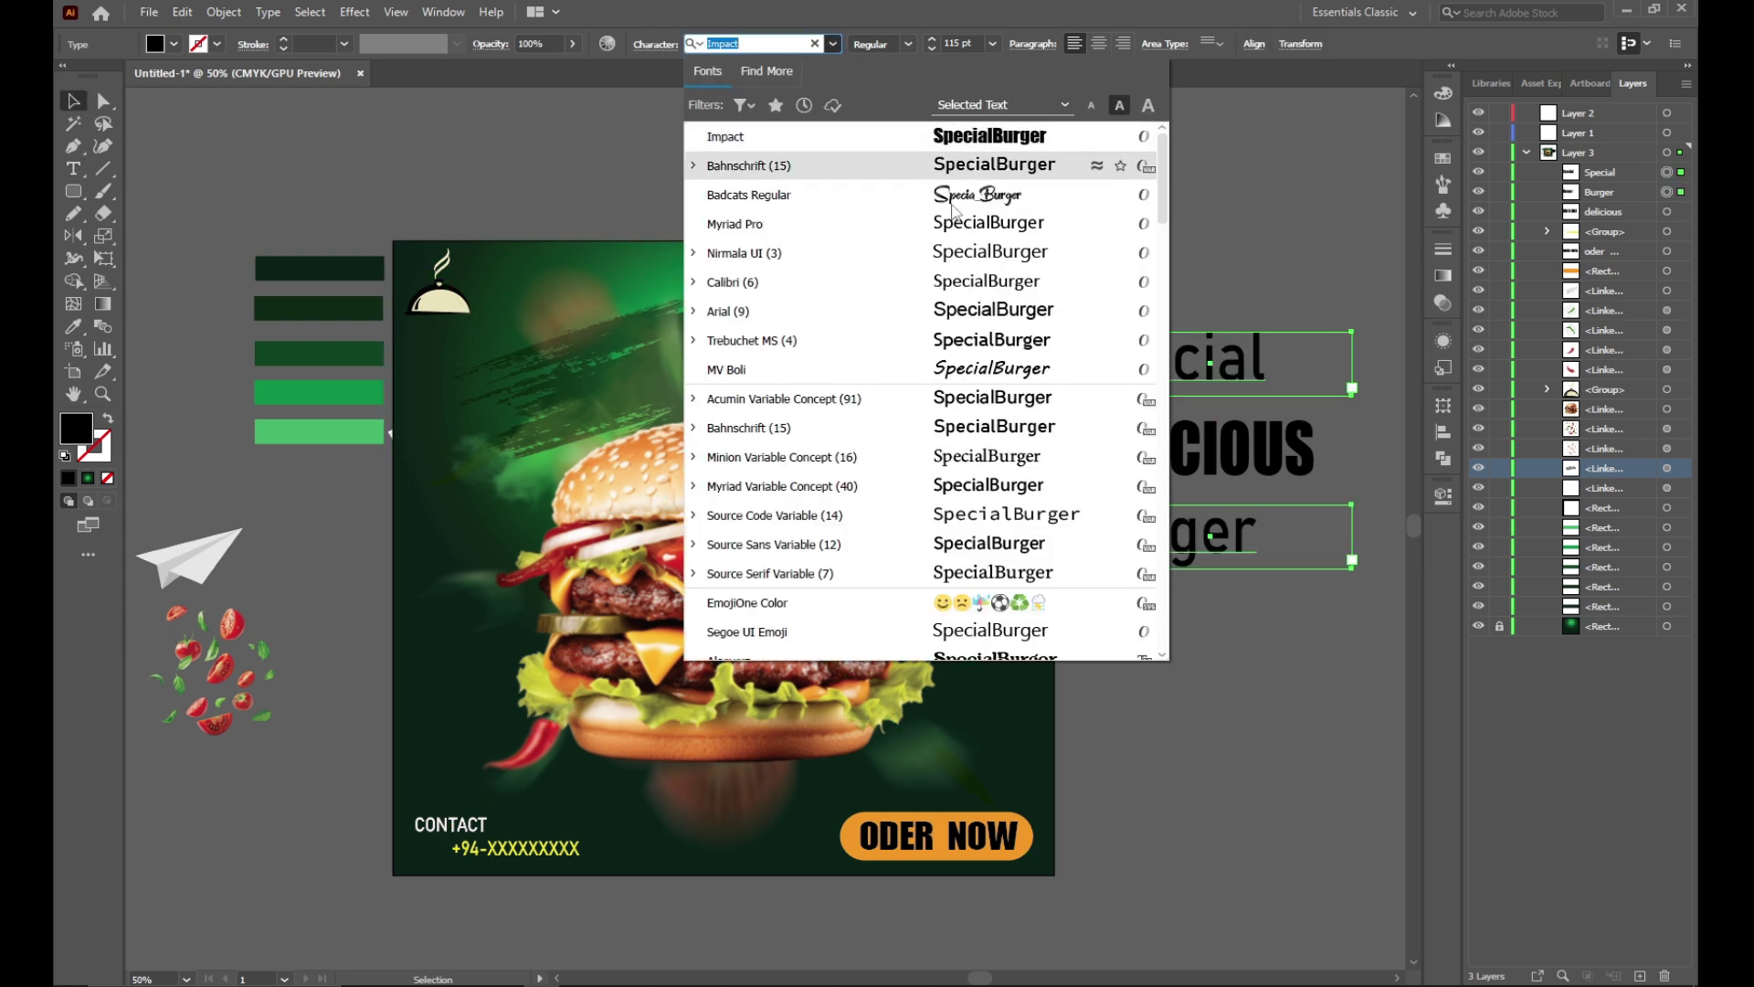
click(953, 194)
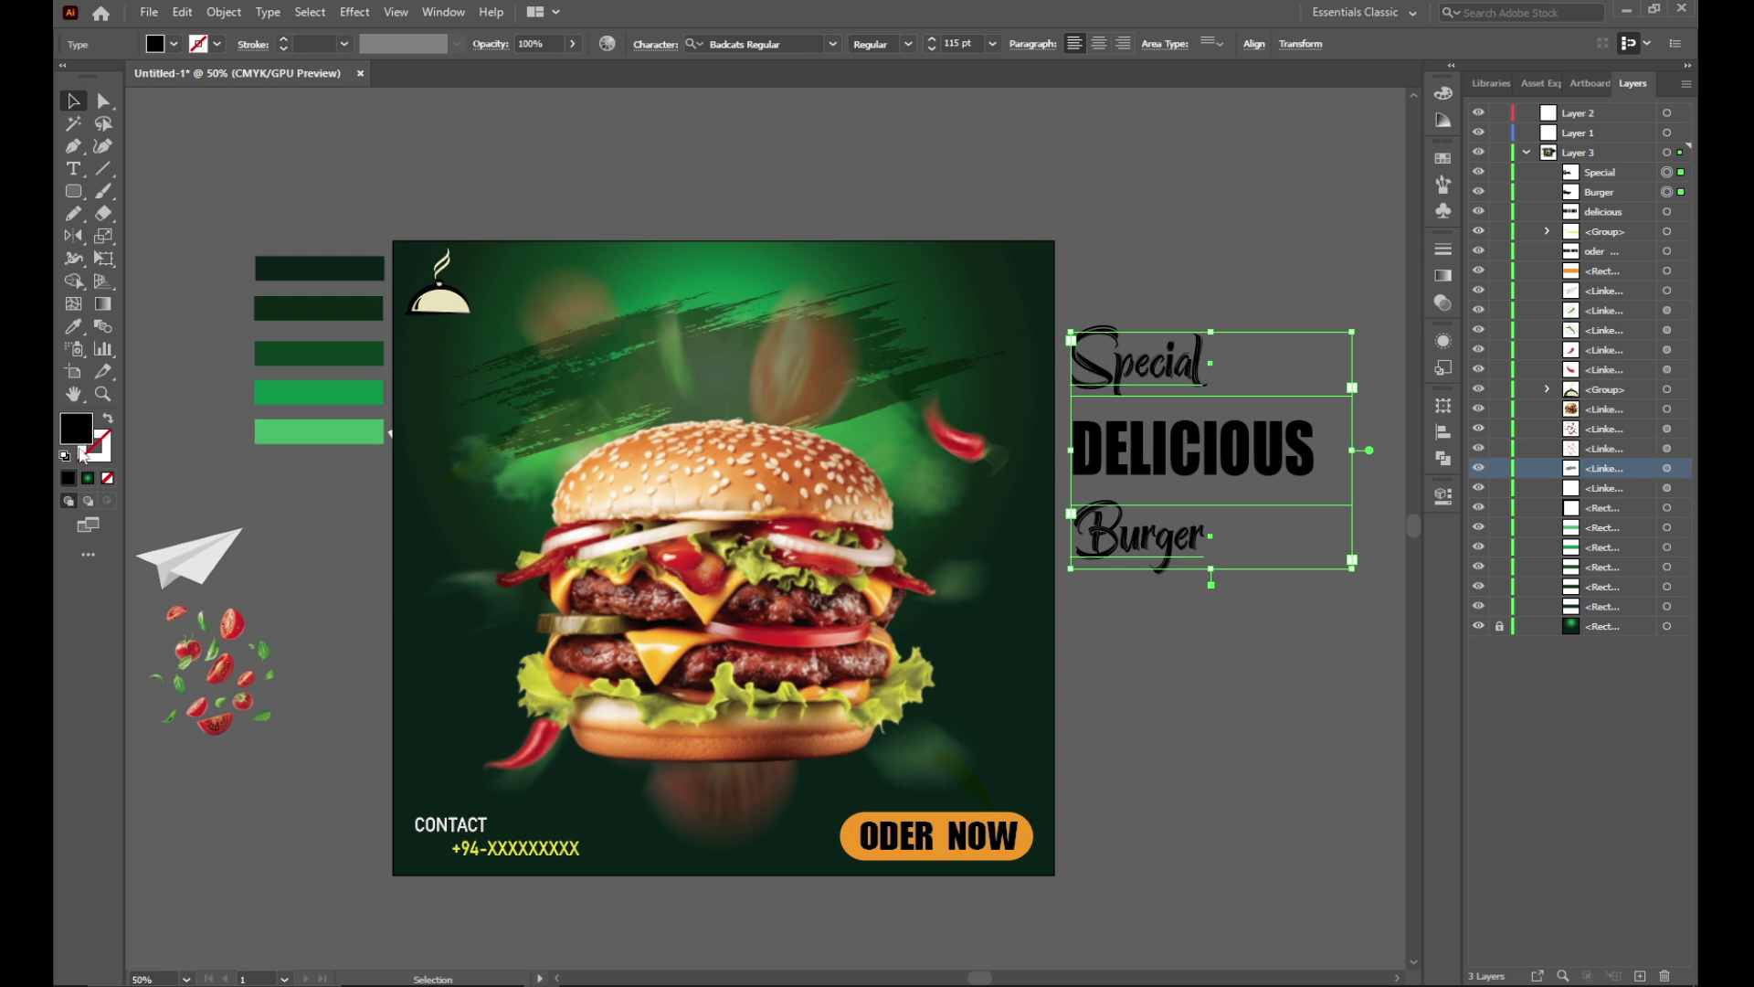
Step: Fill Special and Burger with yellow, leaving DELICIOUS black
click(1185, 466)
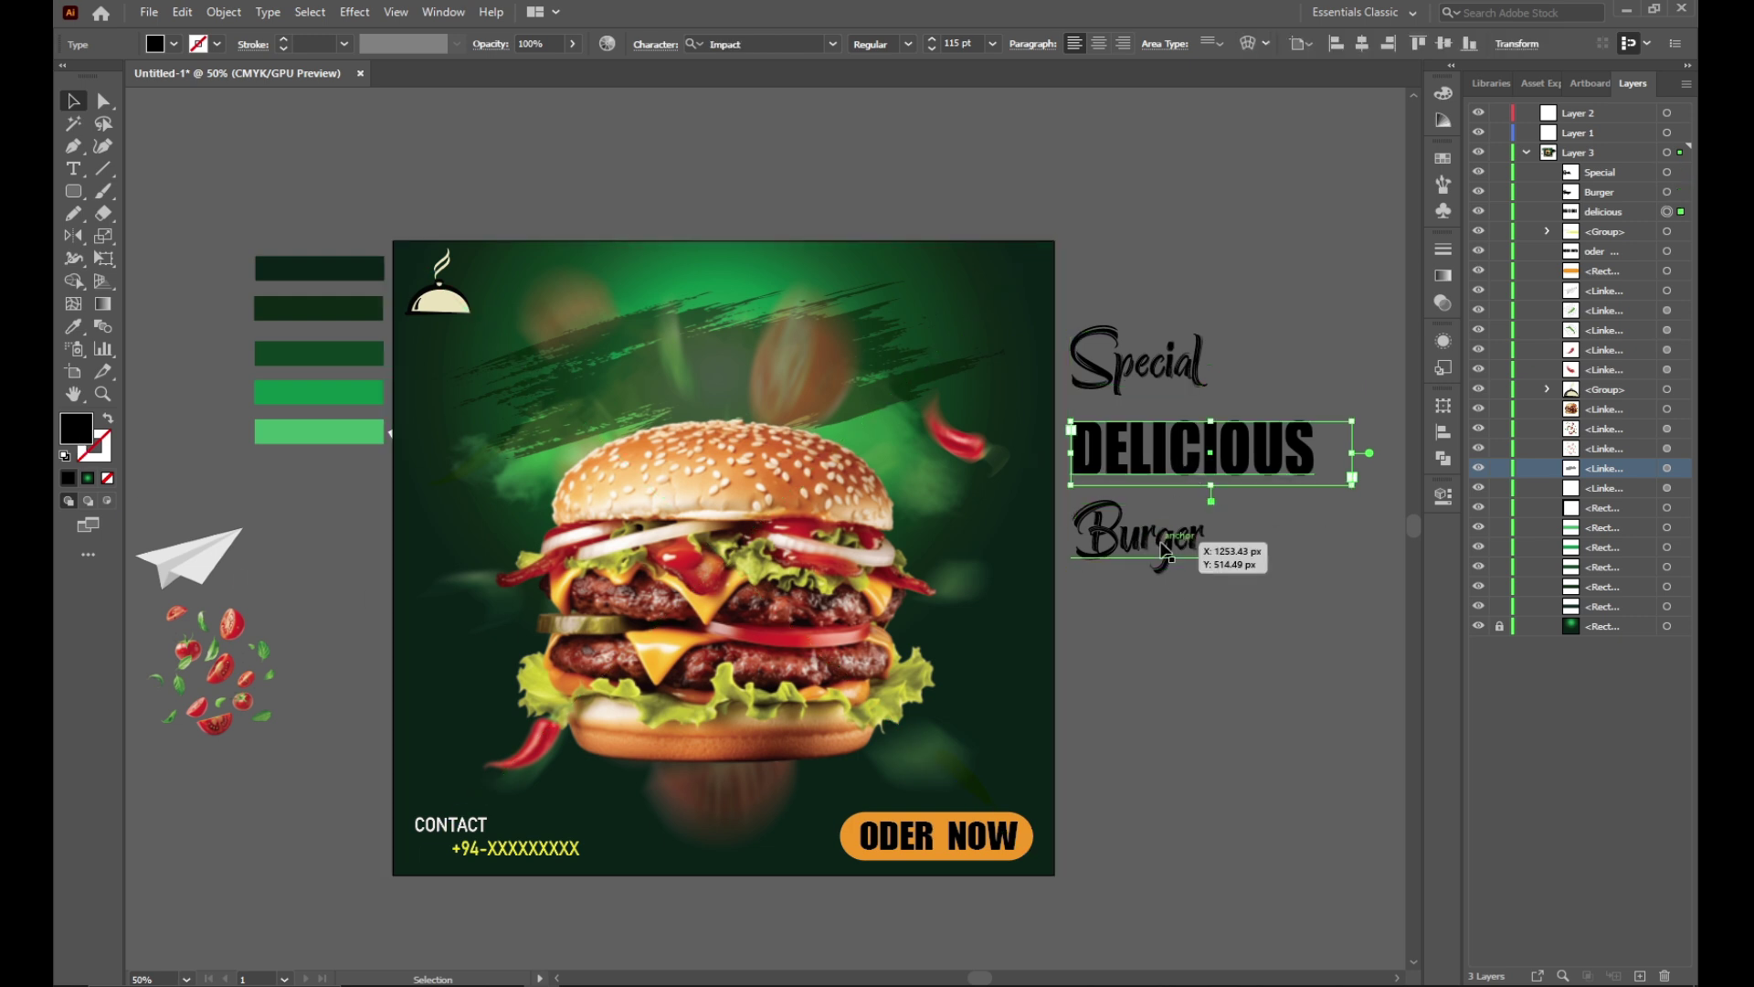
shift+click(1099, 541)
shift+click(1153, 370)
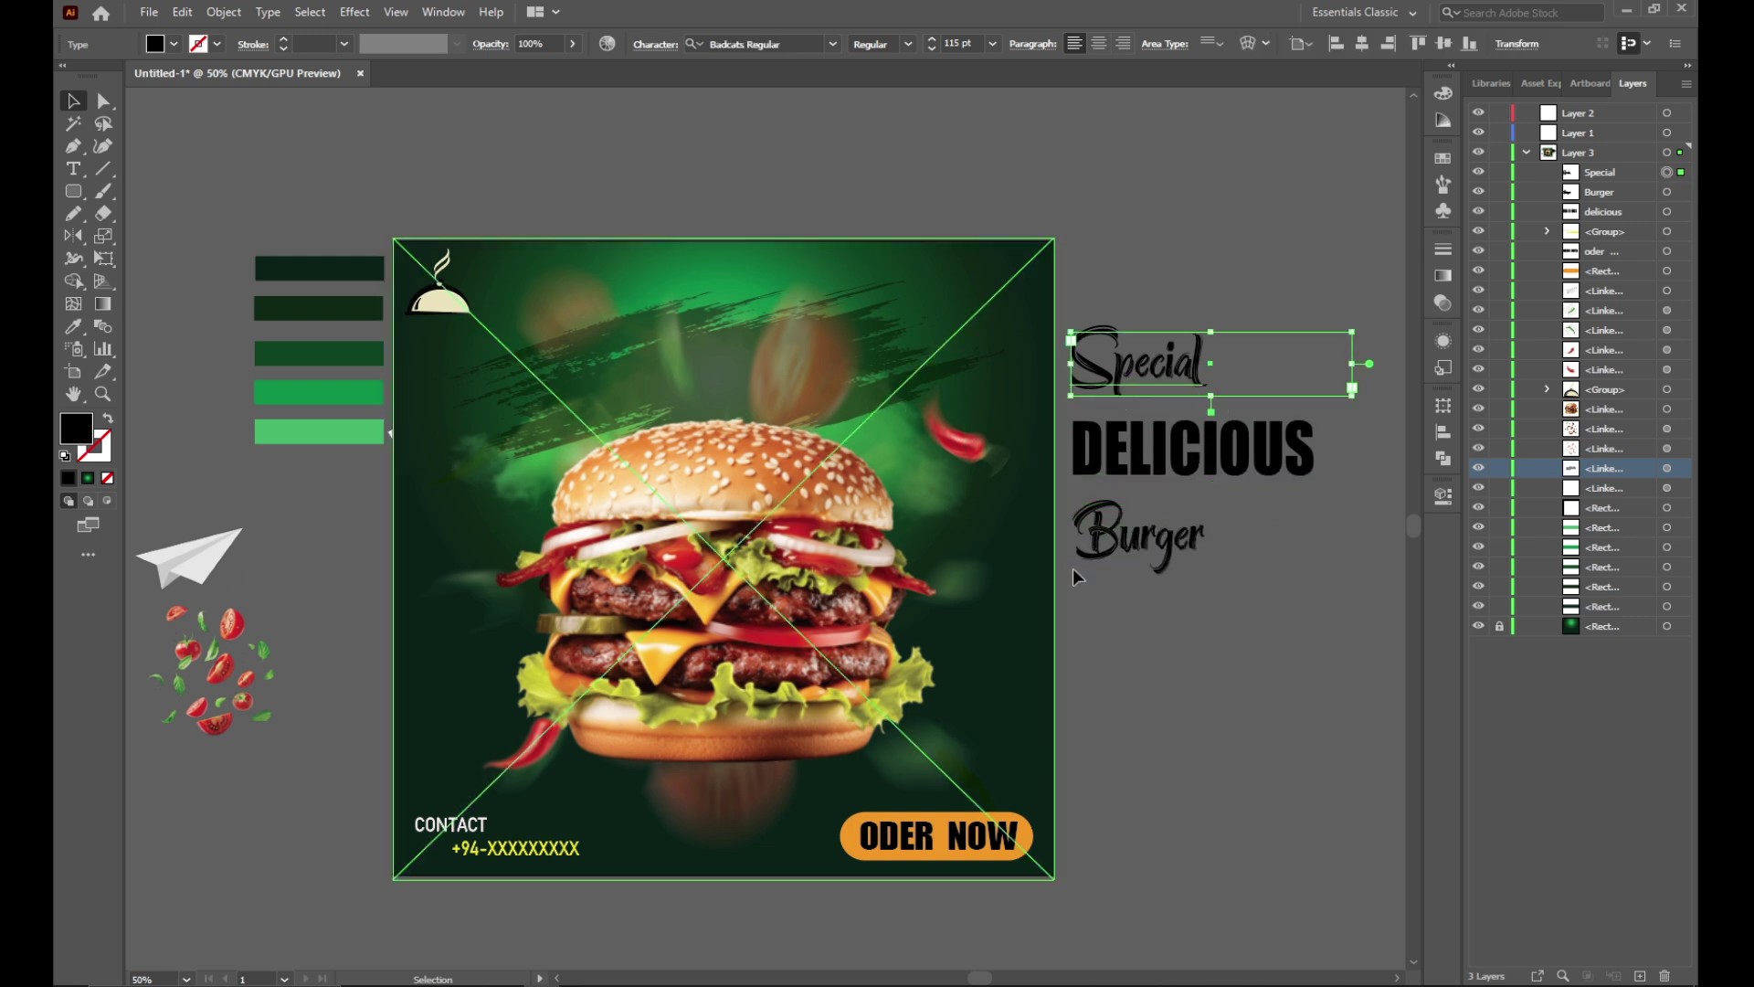
double_click(80, 434)
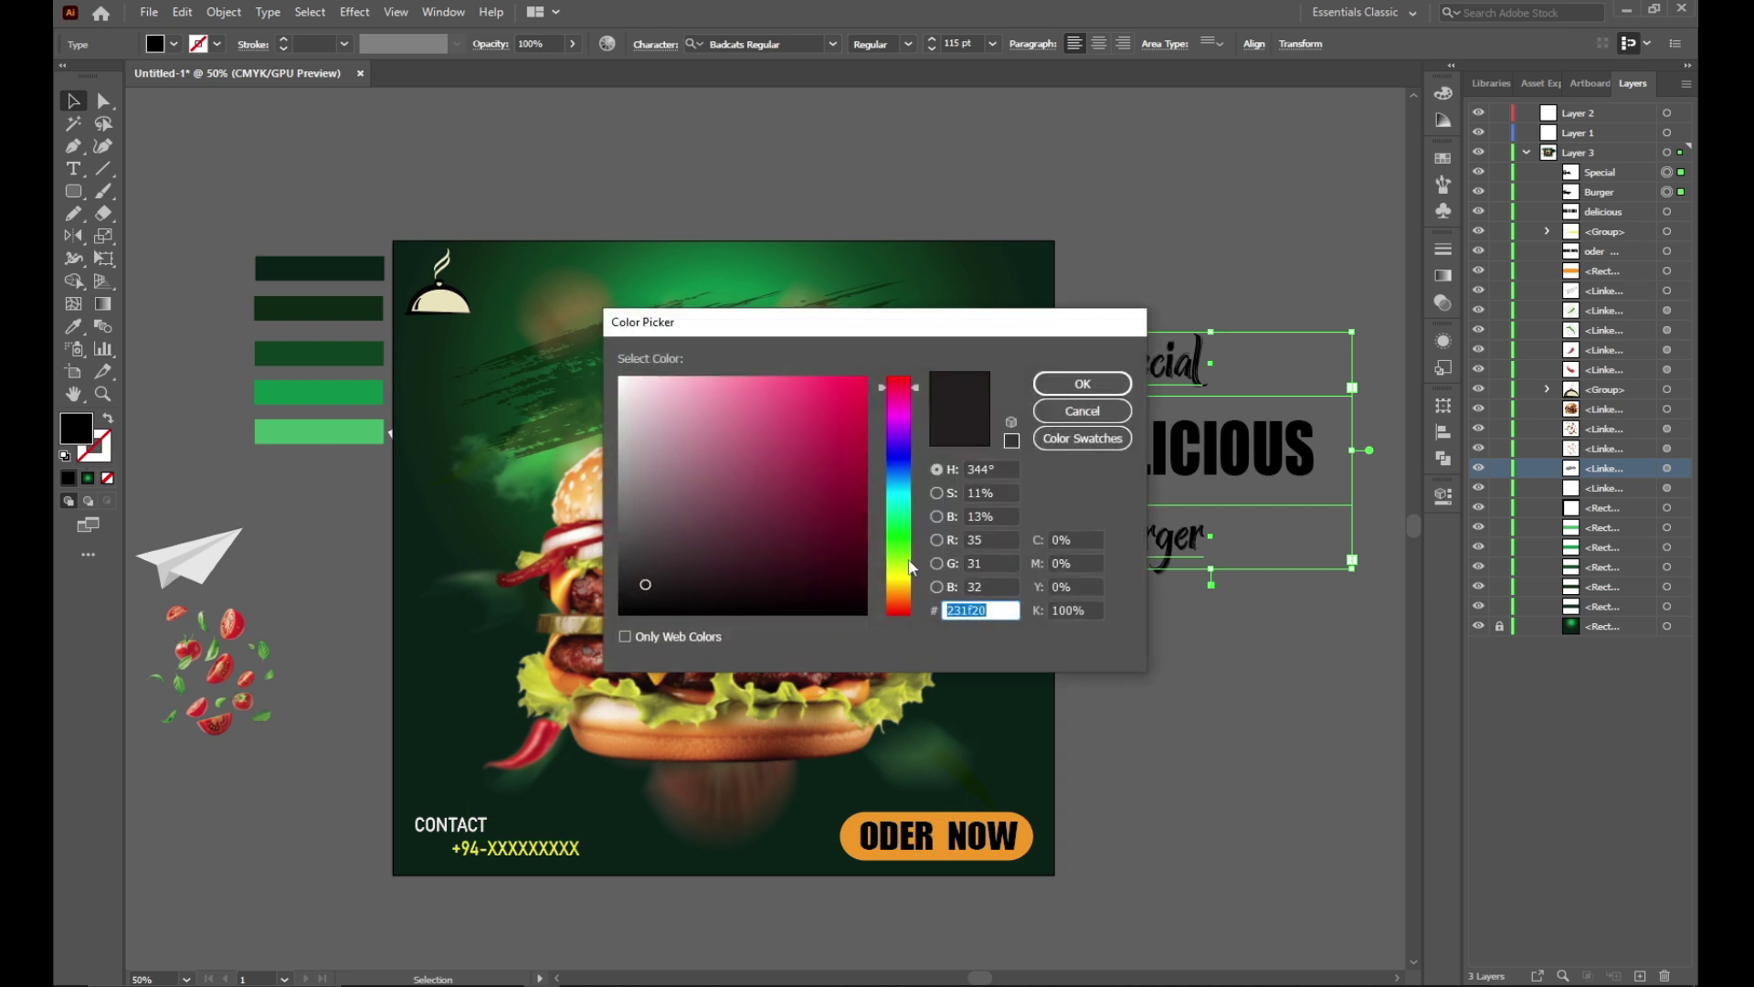
drag(911, 566, 907, 588)
click(852, 392)
click(1056, 391)
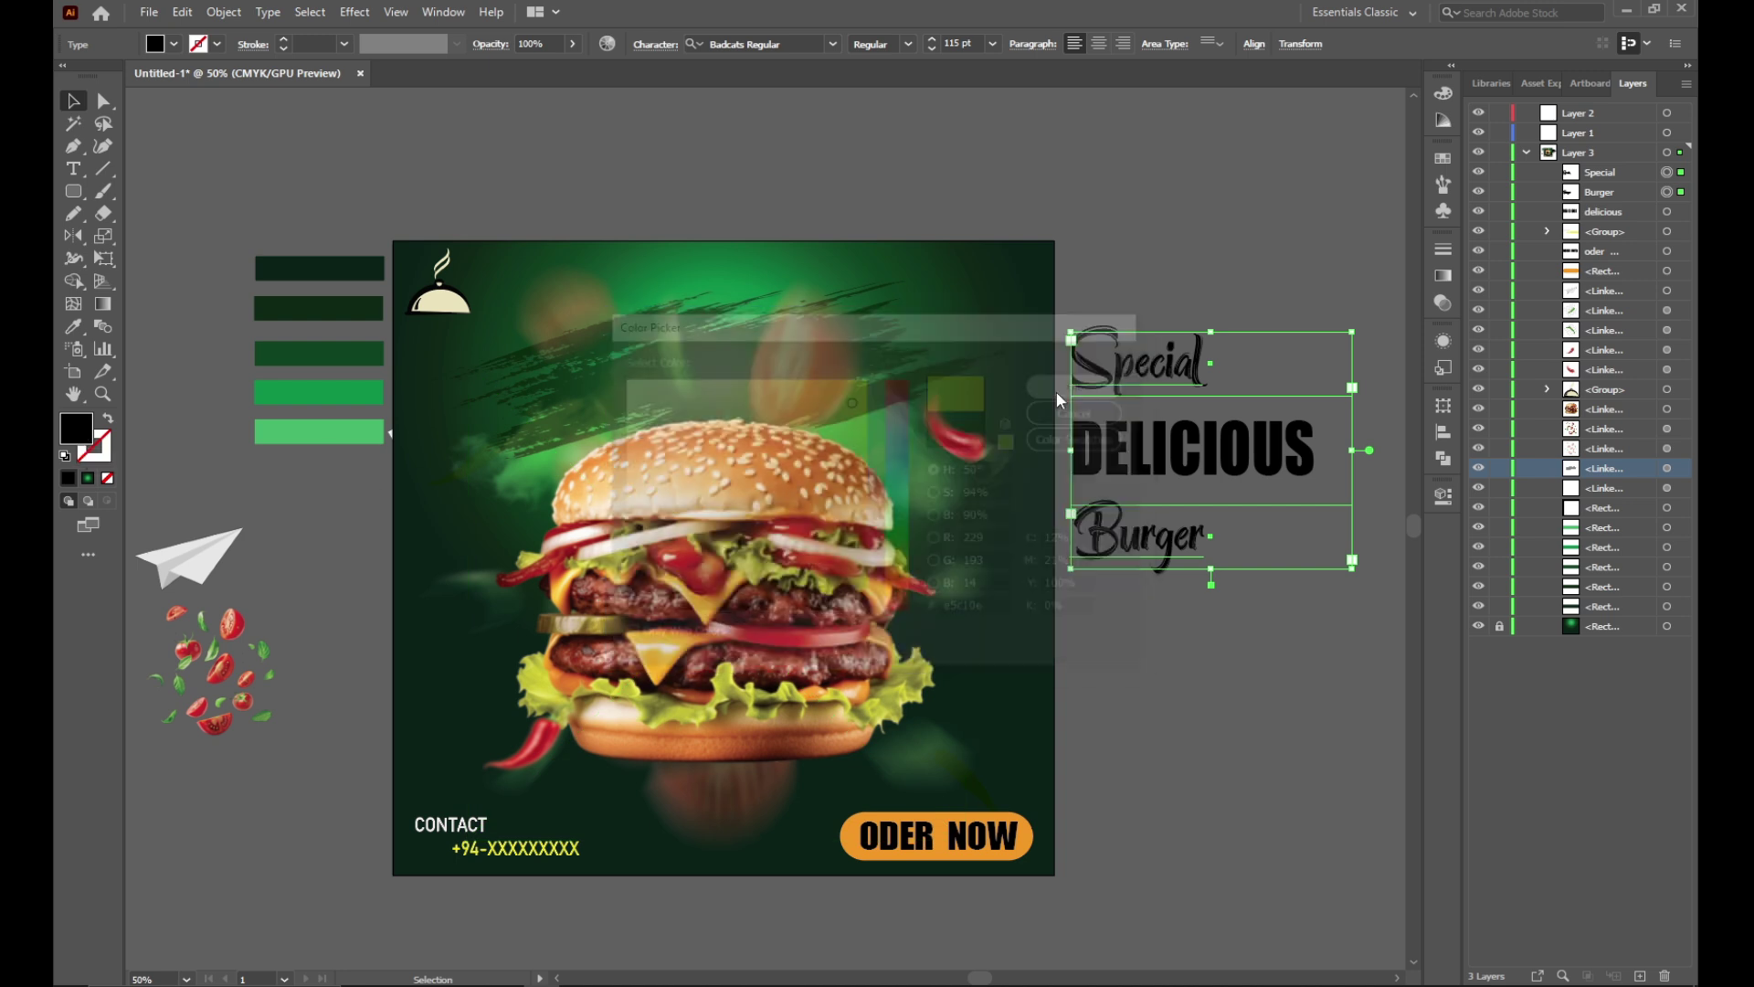
Step: Select all three headline words together
click(1165, 288)
click(1178, 365)
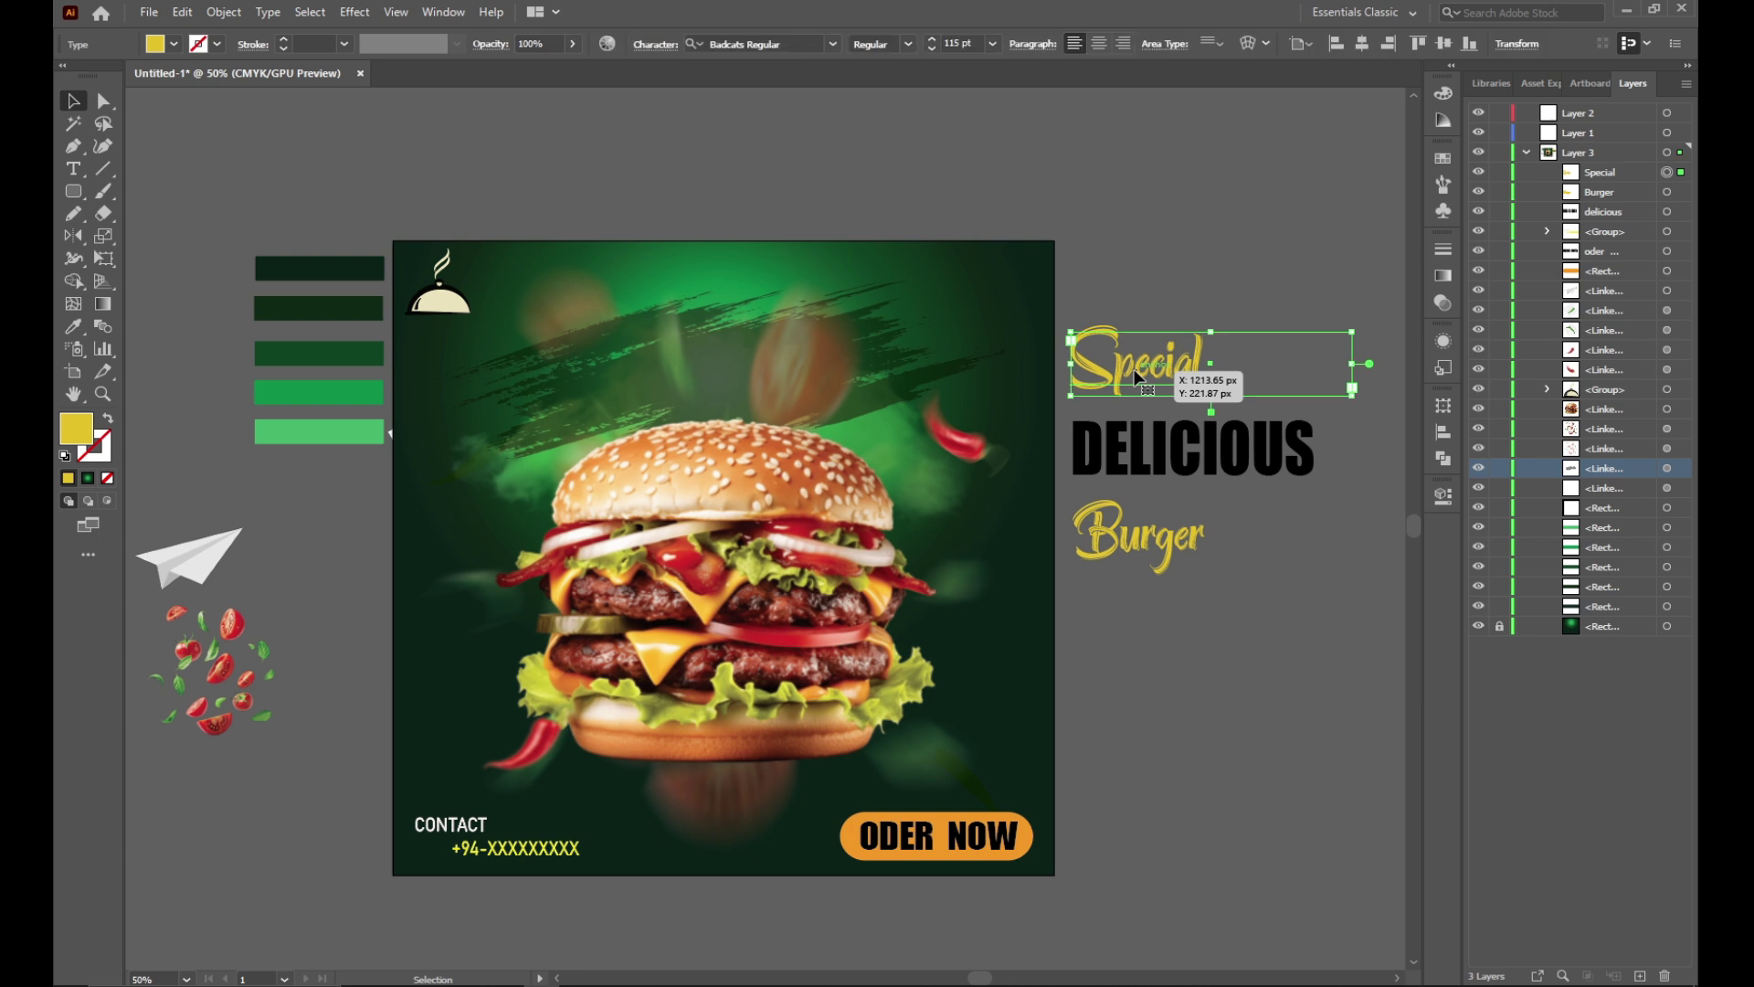
drag(1165, 621, 1178, 347)
click(224, 12)
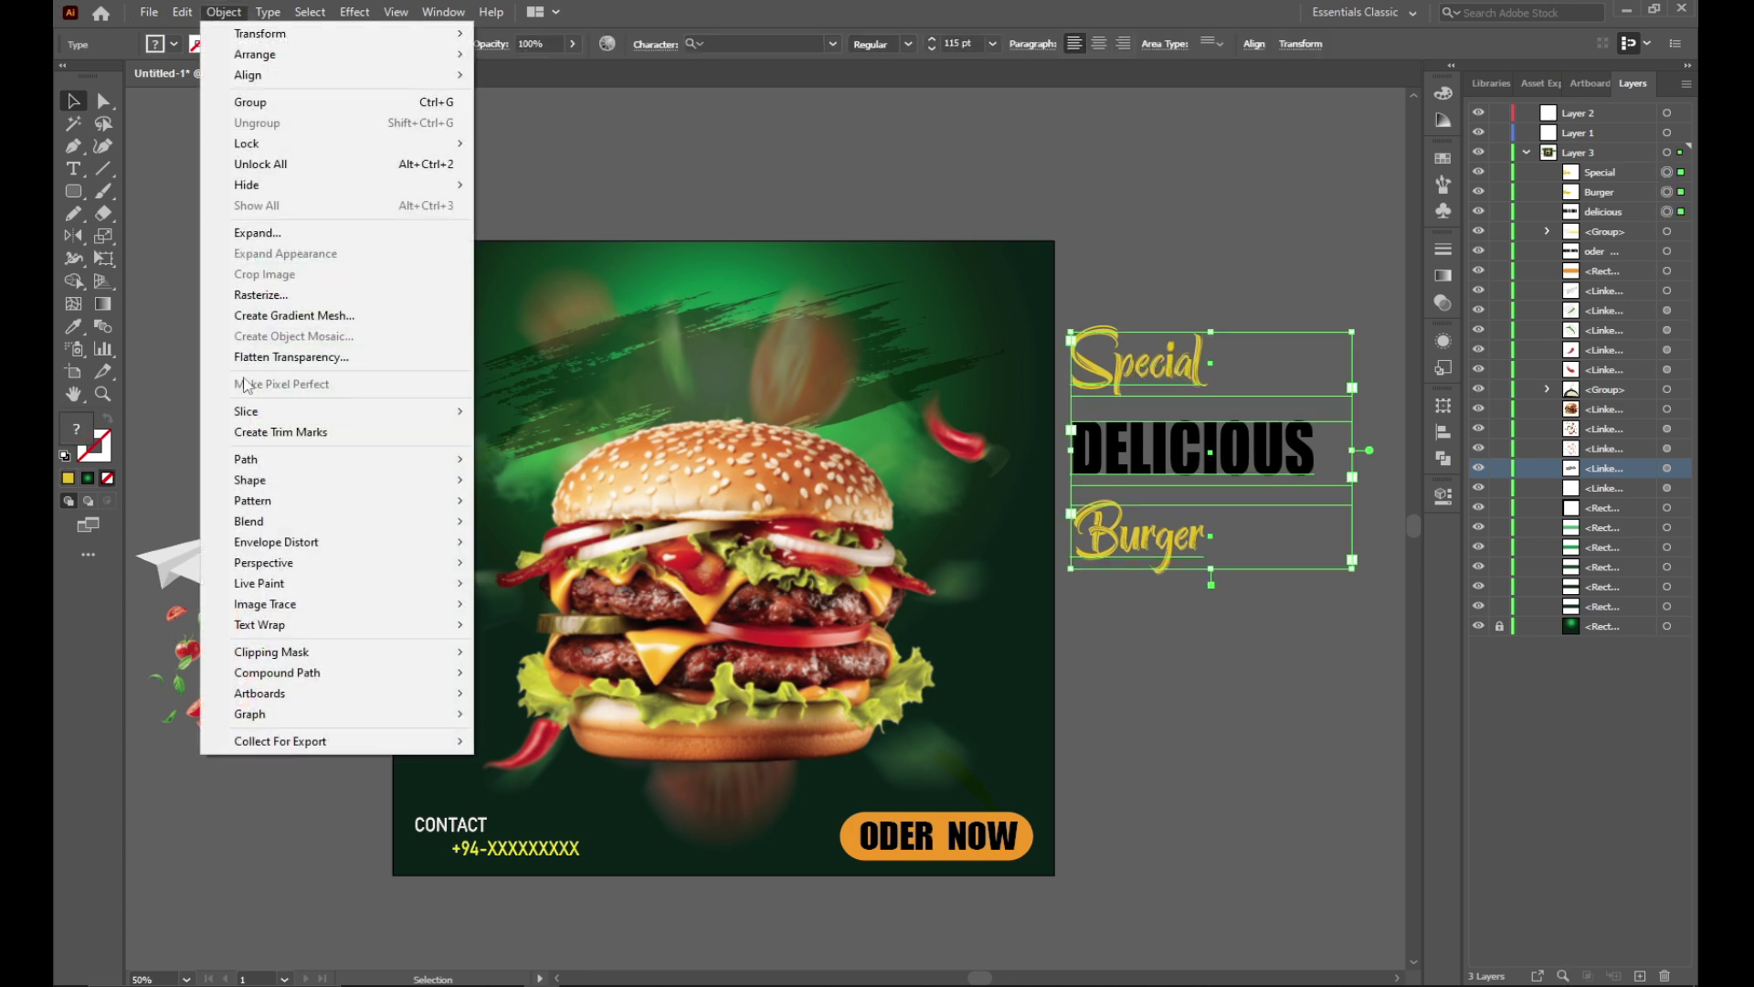
Step: Expand the three words into shapes and fill DELICIOUS white (#ffffff)
click(265, 239)
click(828, 609)
click(1195, 457)
double_click(76, 426)
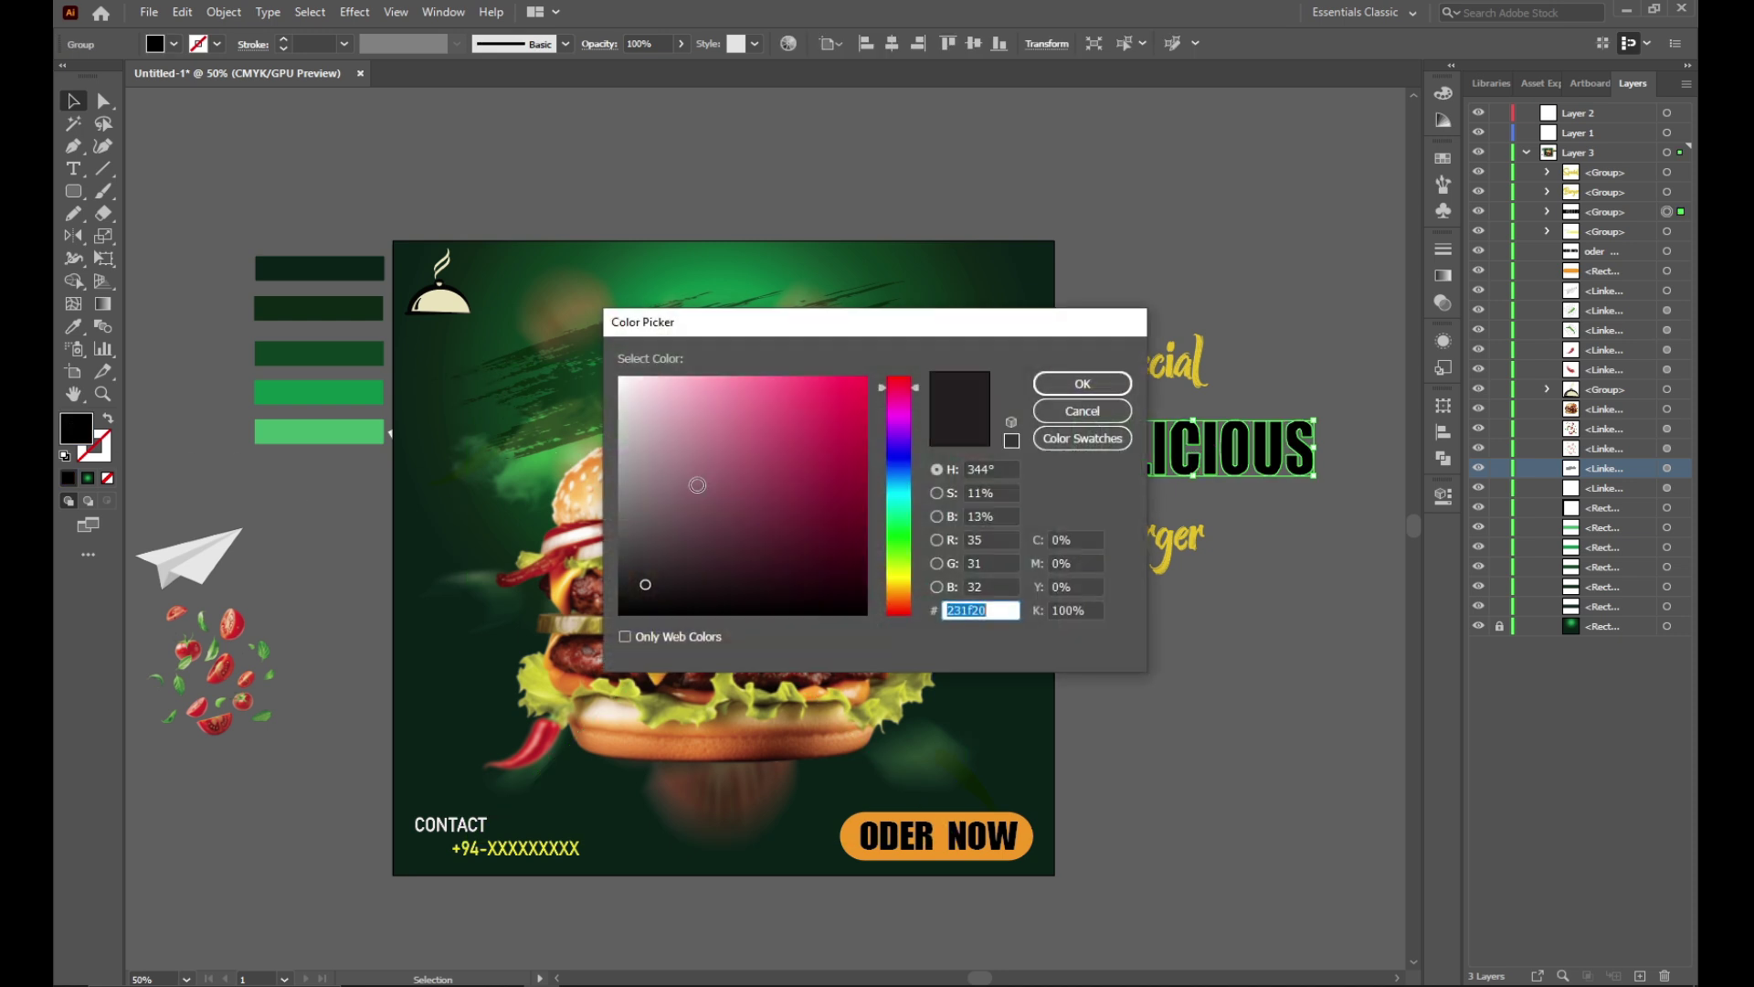
text(ffffff)
click(1083, 384)
Step: Place DELICIOUS above the burger tilted counter-clockwise, with Special at the ad's top-left
mouse_move(1197, 459)
mouse_down()
mouse_move(738, 399)
mouse_move(742, 384)
mouse_up()
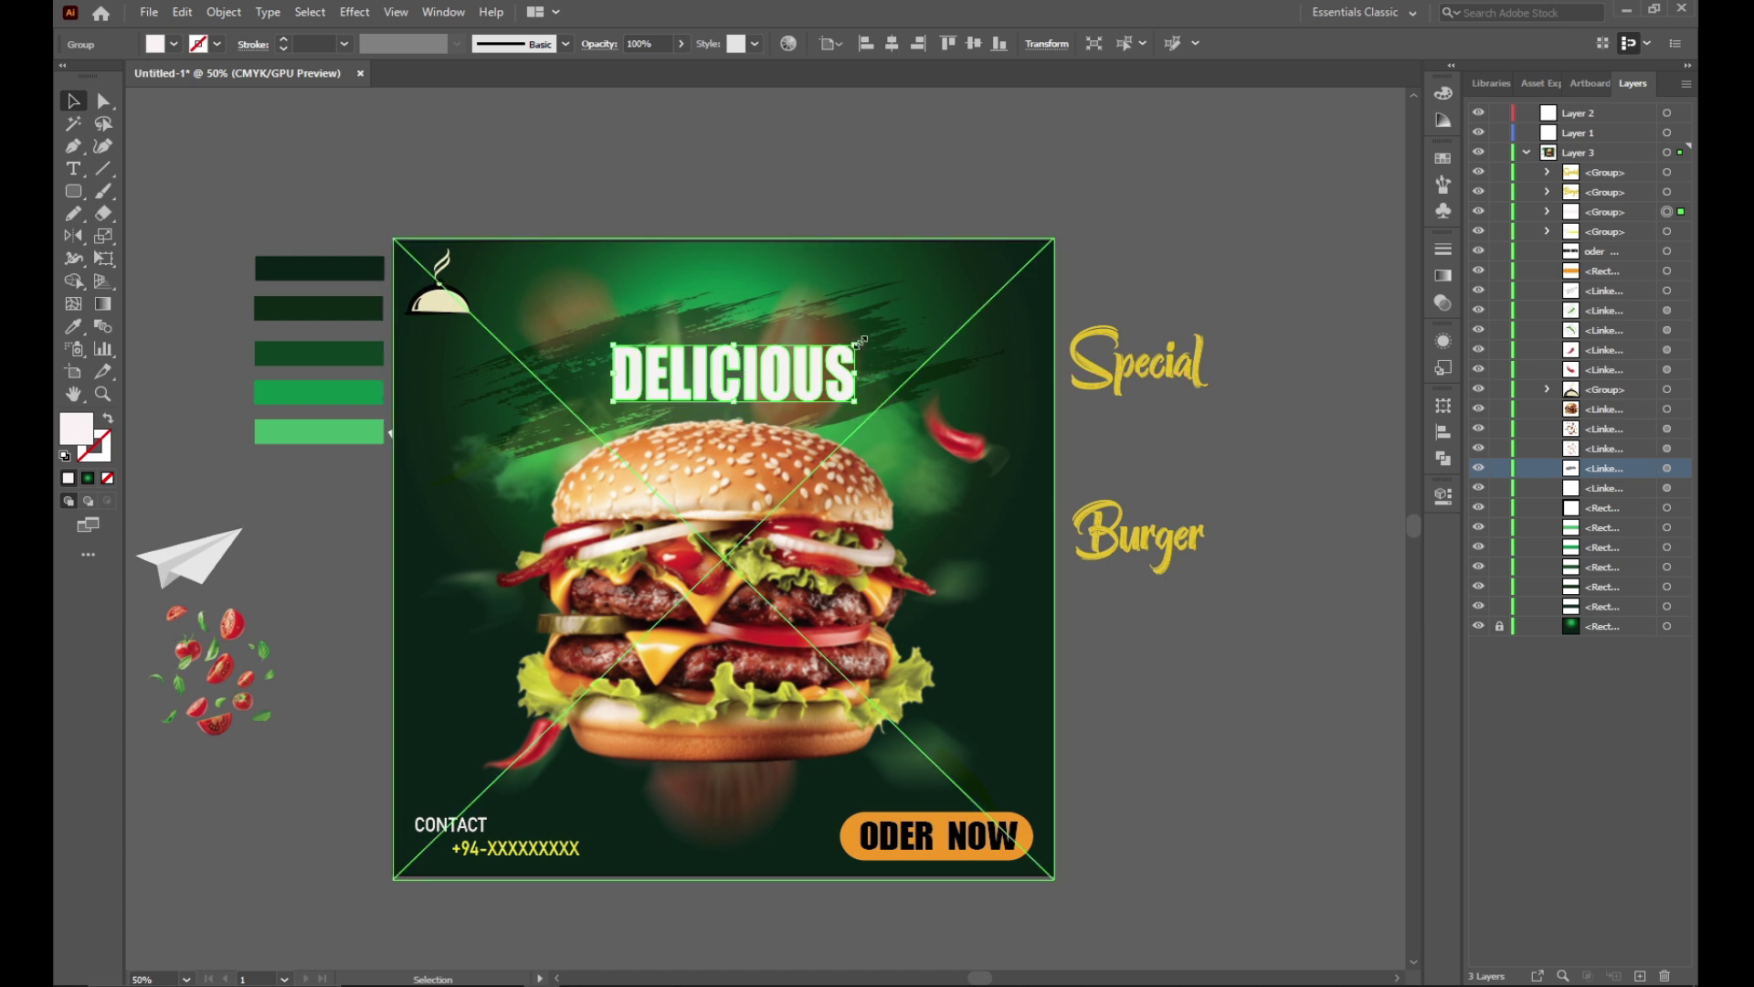
drag(865, 348, 867, 315)
drag(792, 370, 774, 348)
drag(1179, 366, 611, 319)
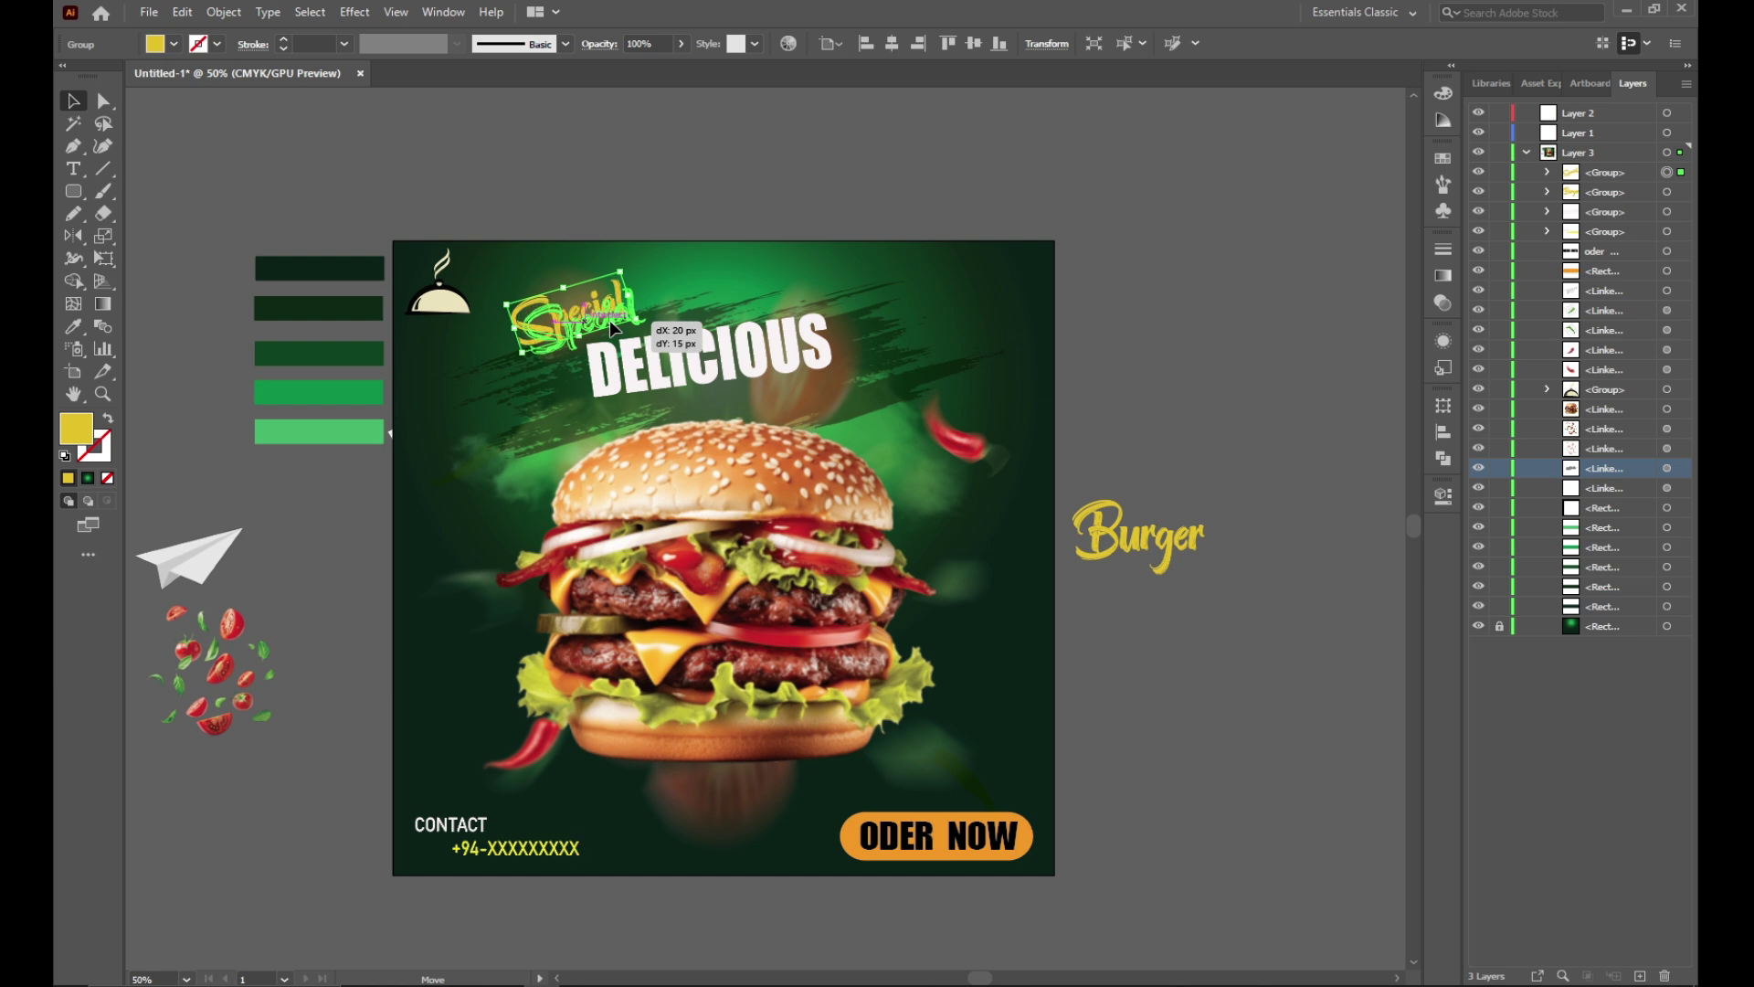
Step: Enlarge Burger below DELICIOUS, tilt DELICIOUS slightly further, and nudge Burger right
click(1142, 539)
drag(1208, 573, 1237, 594)
mouse_move(1235, 507)
mouse_down()
mouse_move(692, 382)
mouse_move(681, 361)
mouse_move(642, 411)
mouse_up()
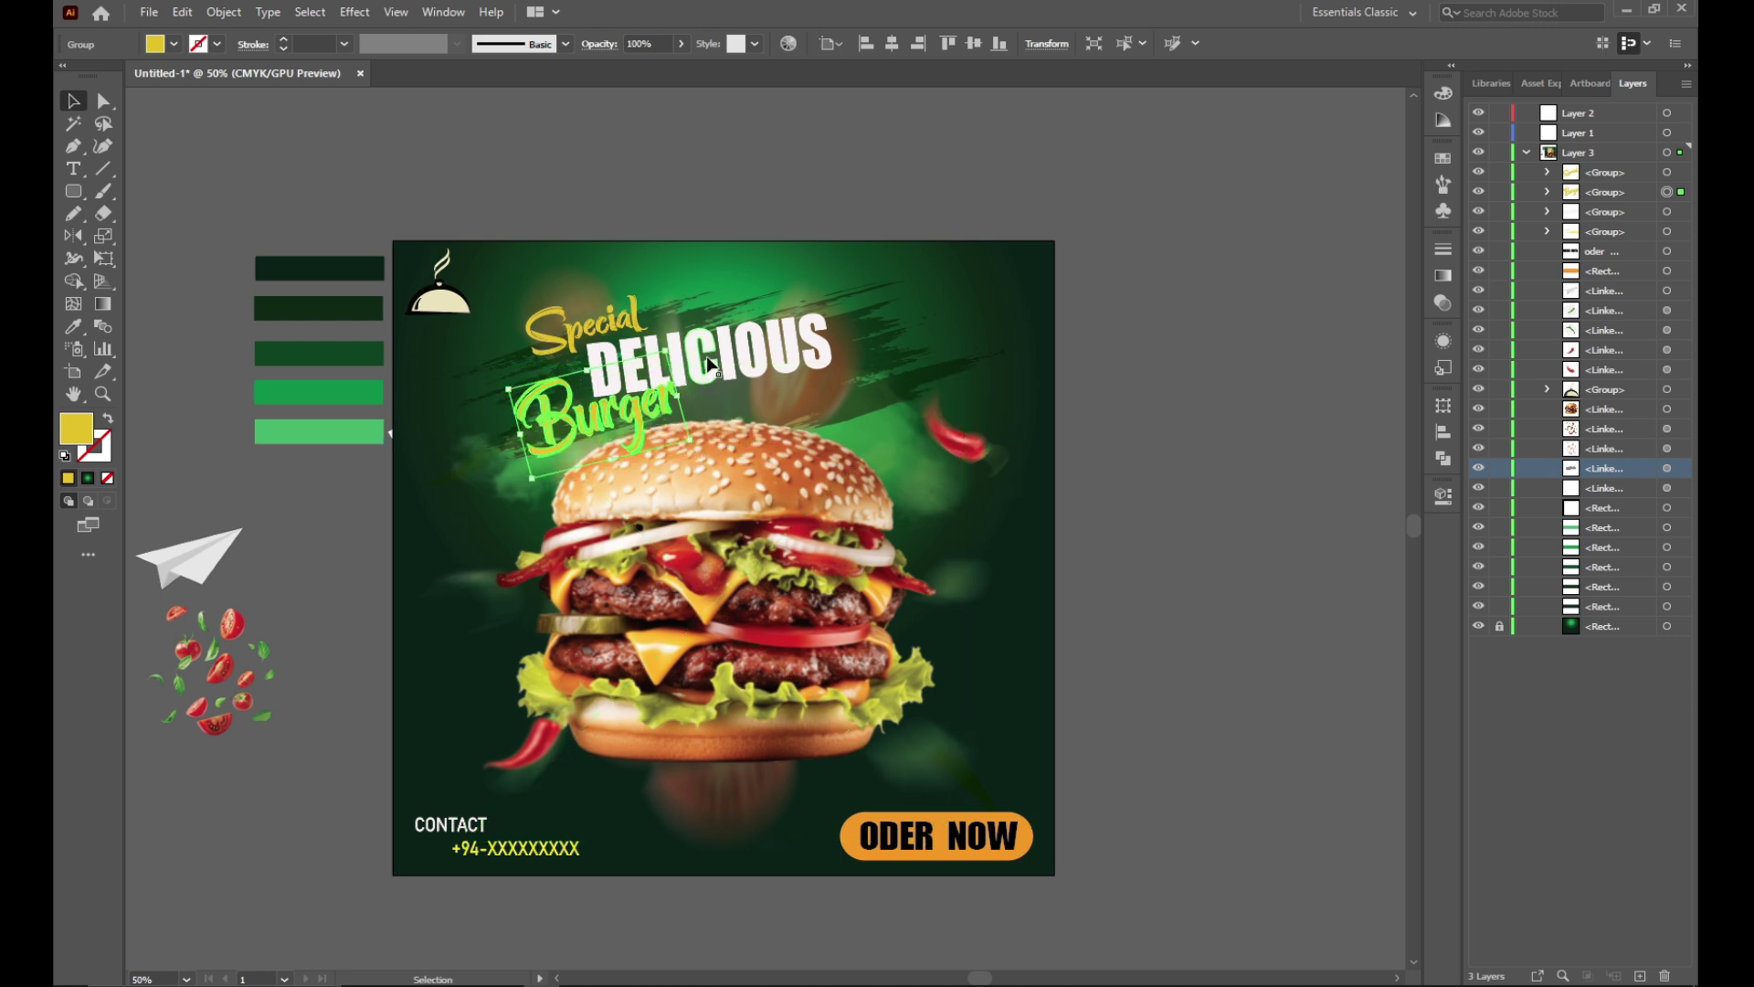
click(817, 333)
drag(832, 305, 822, 291)
click(651, 416)
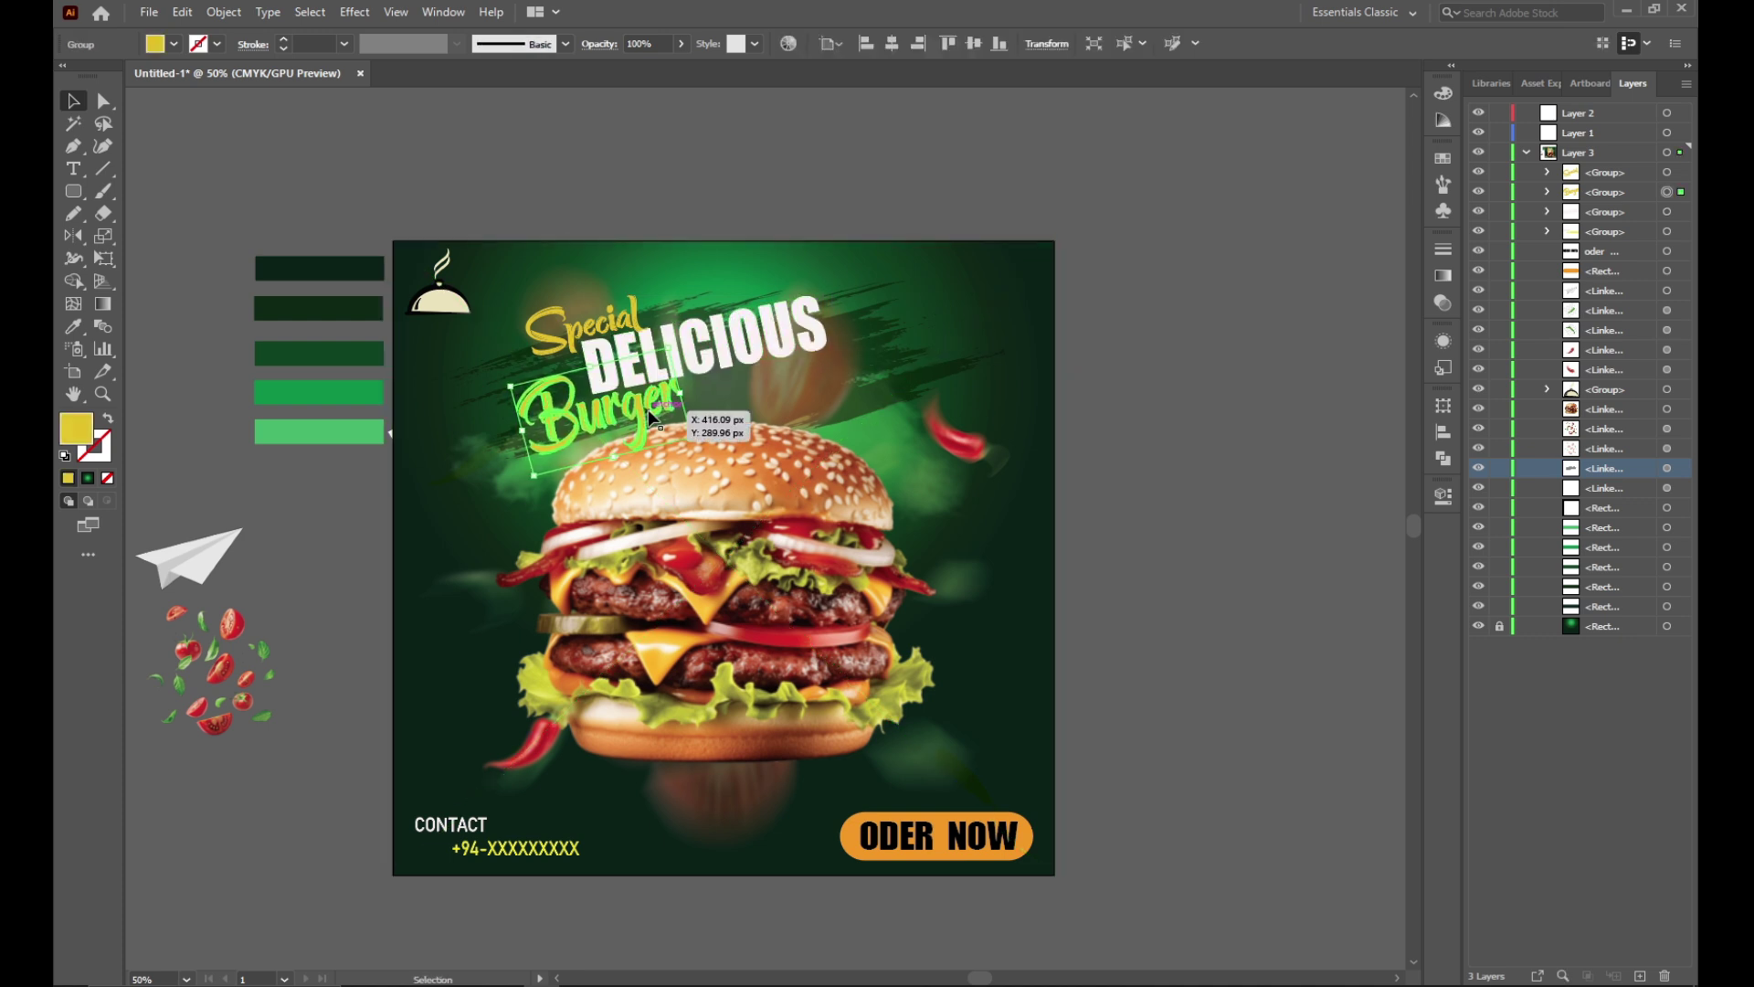
drag(650, 415, 658, 415)
click(1153, 444)
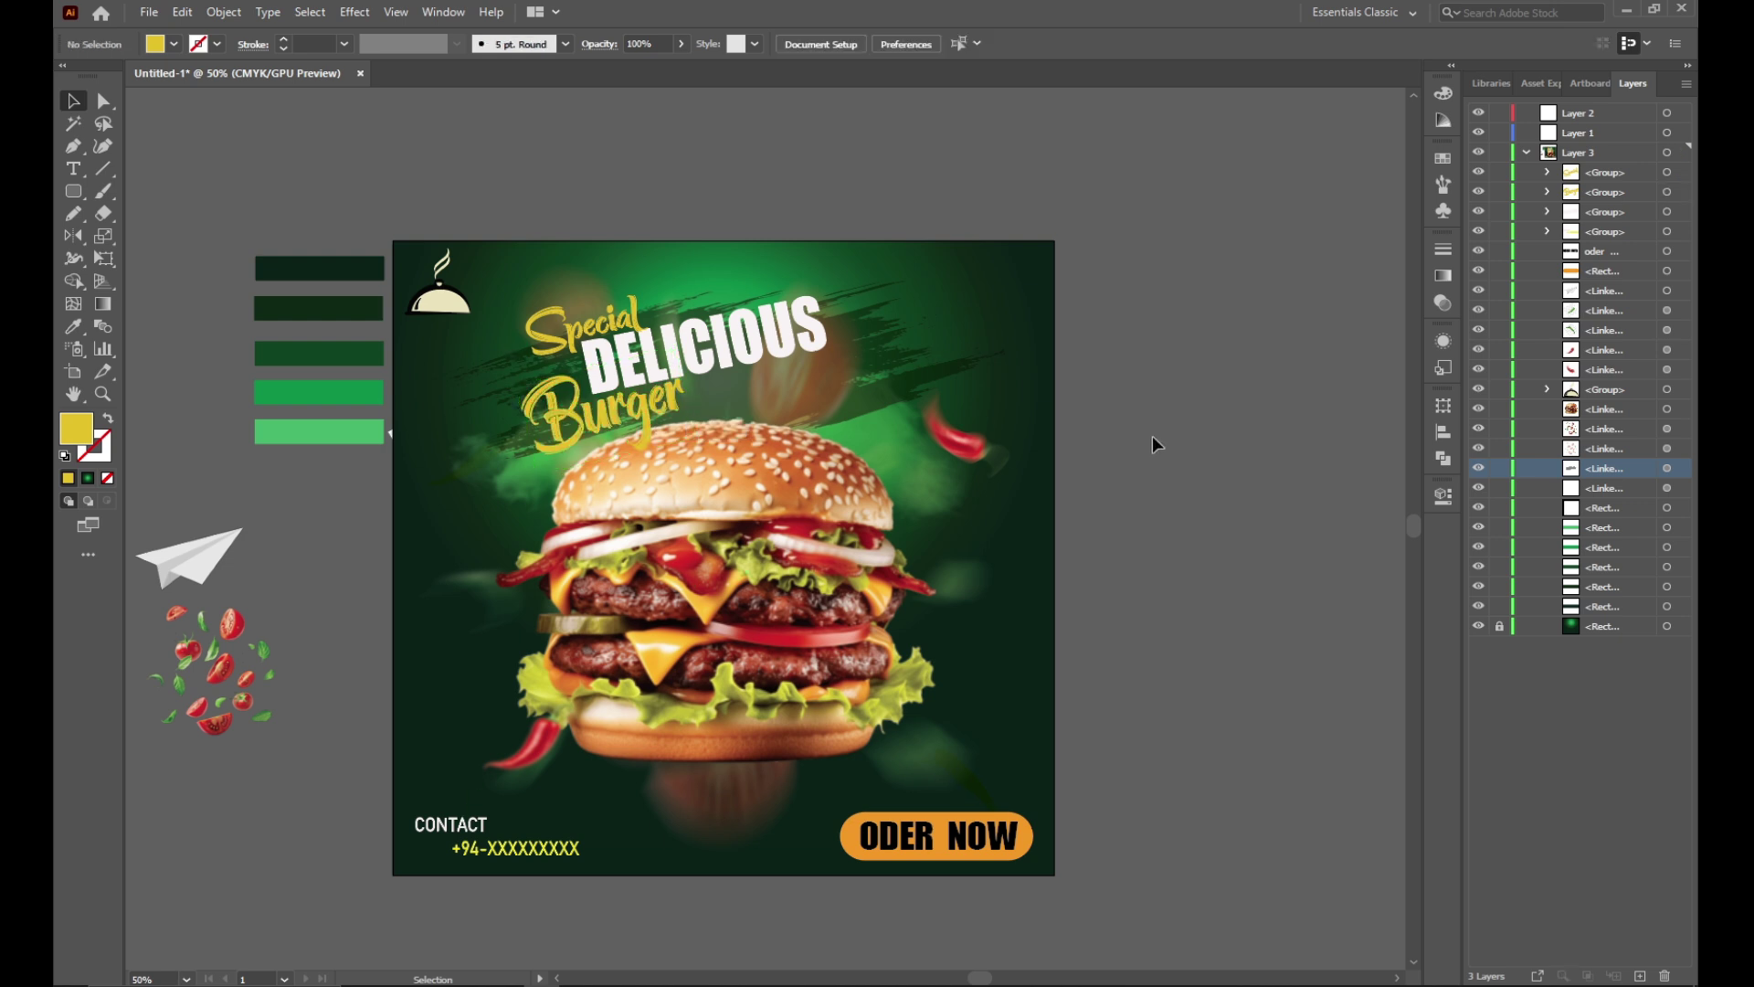
Step: Nudge Special upward and draw a looping pencil curve left of the burger
drag(583, 320, 581, 305)
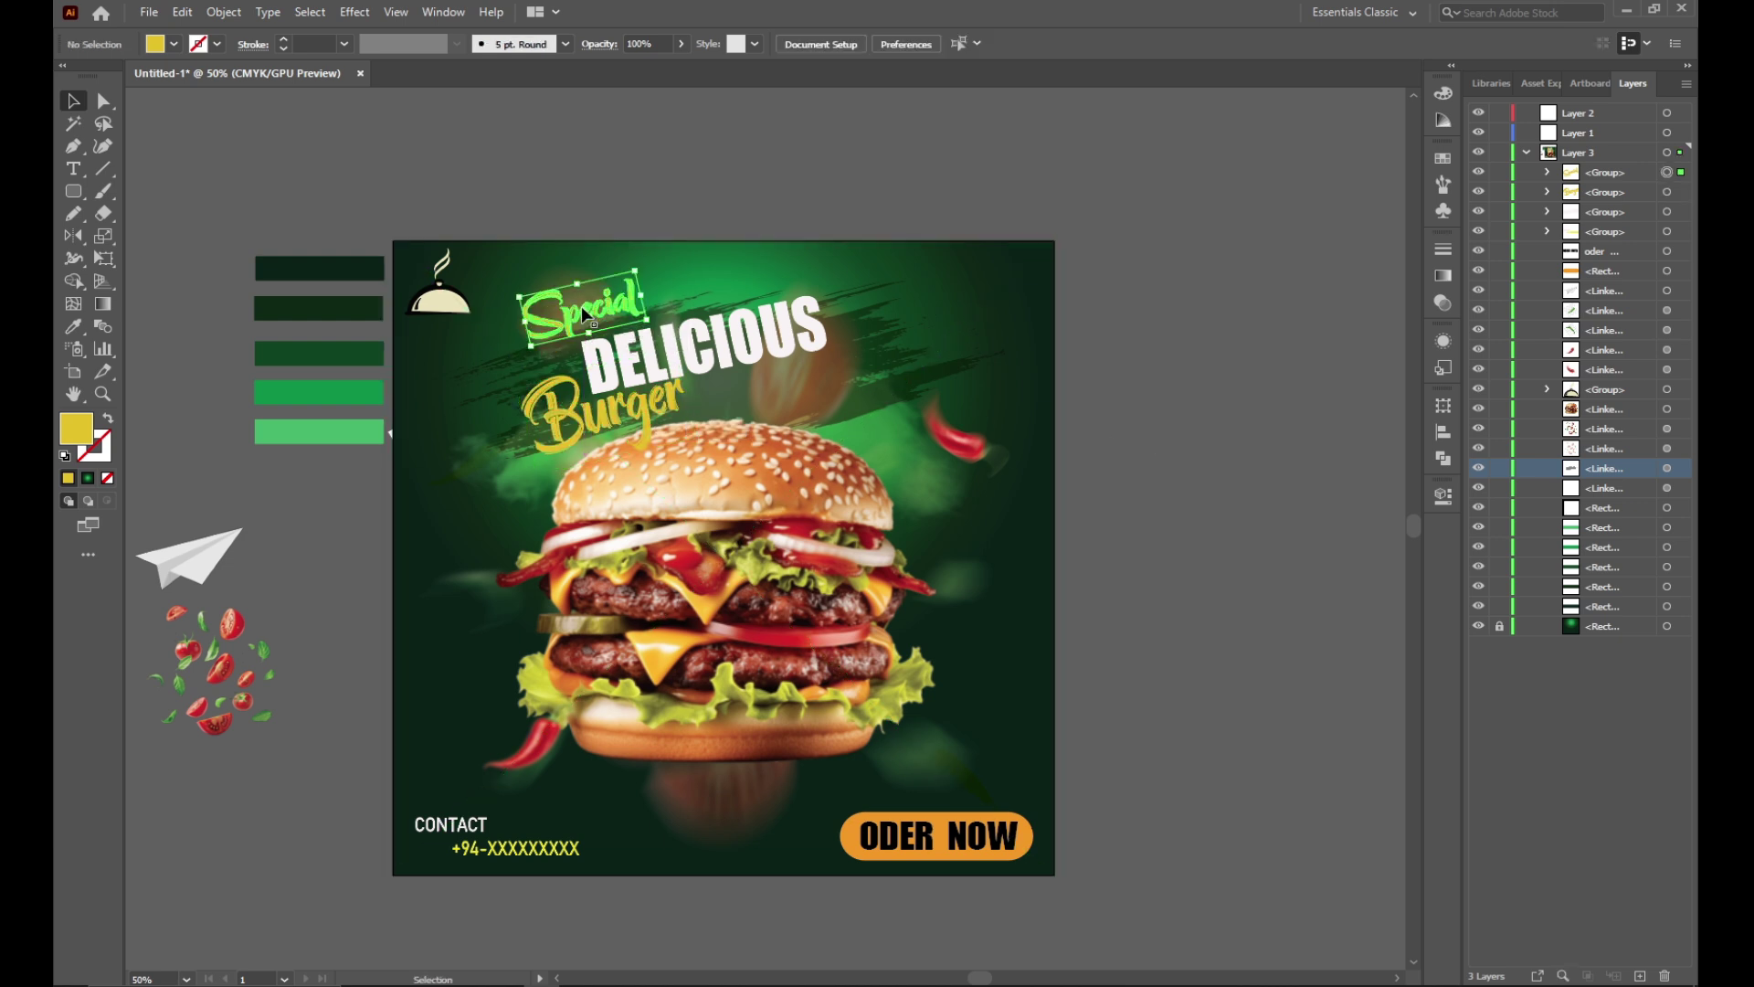
click(1093, 367)
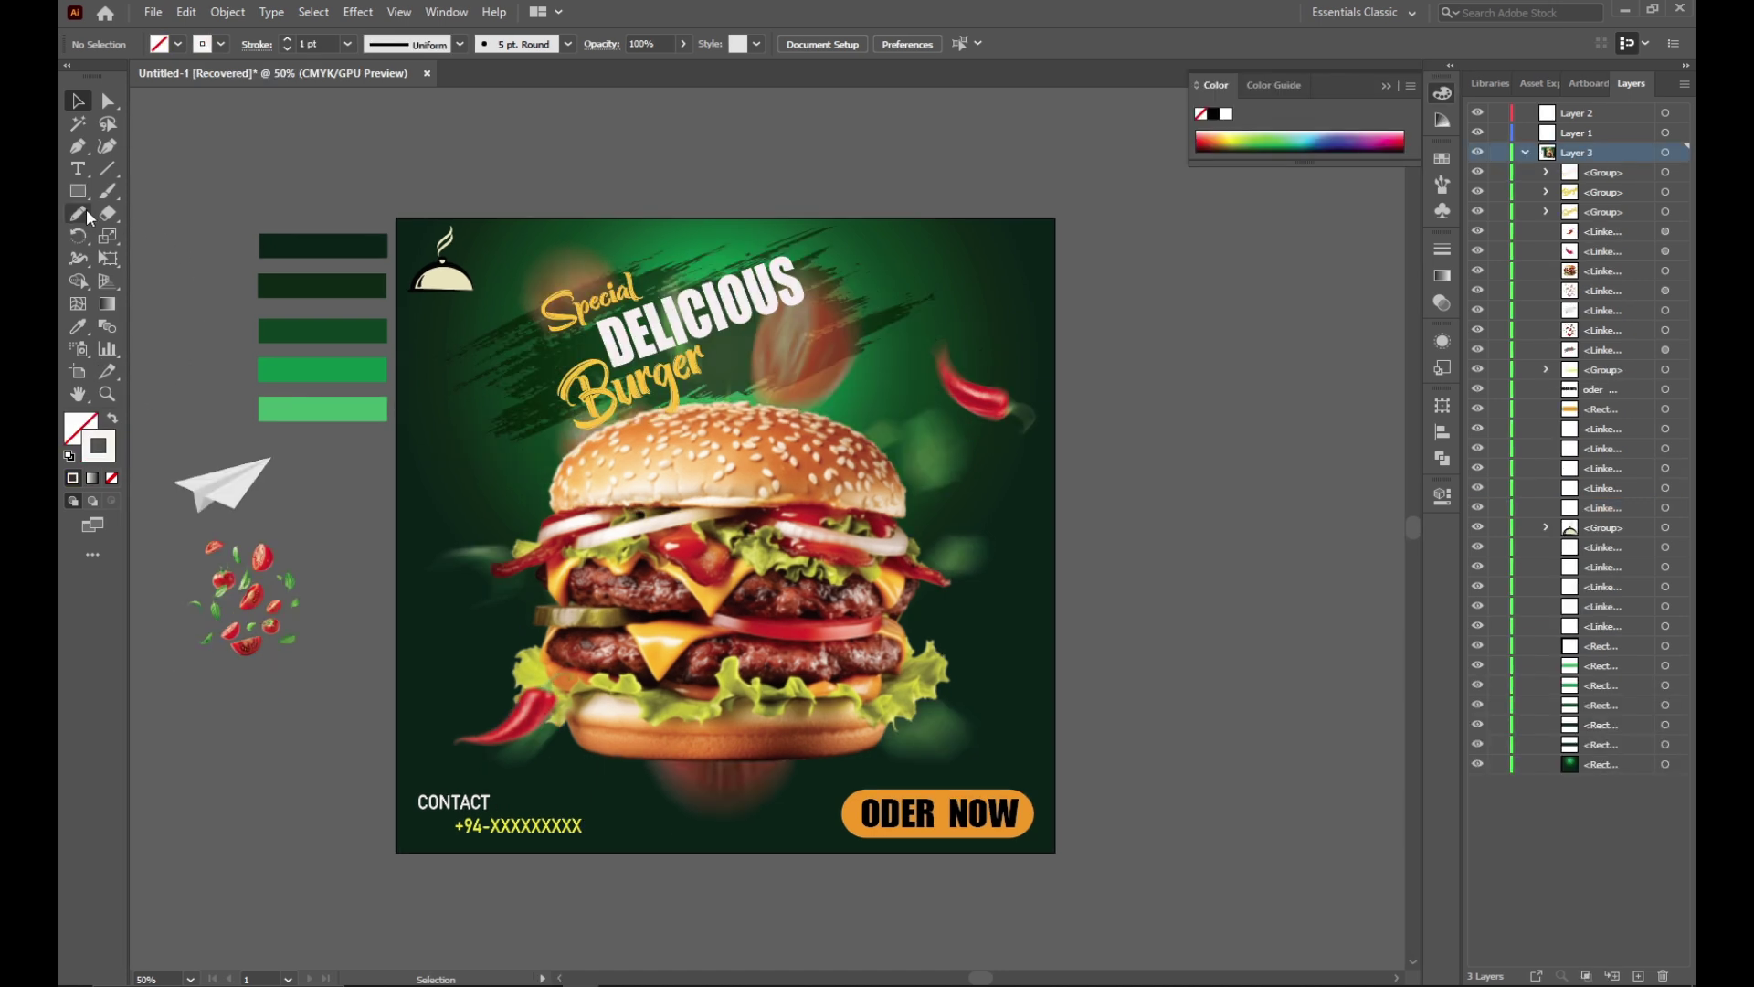
click(85, 210)
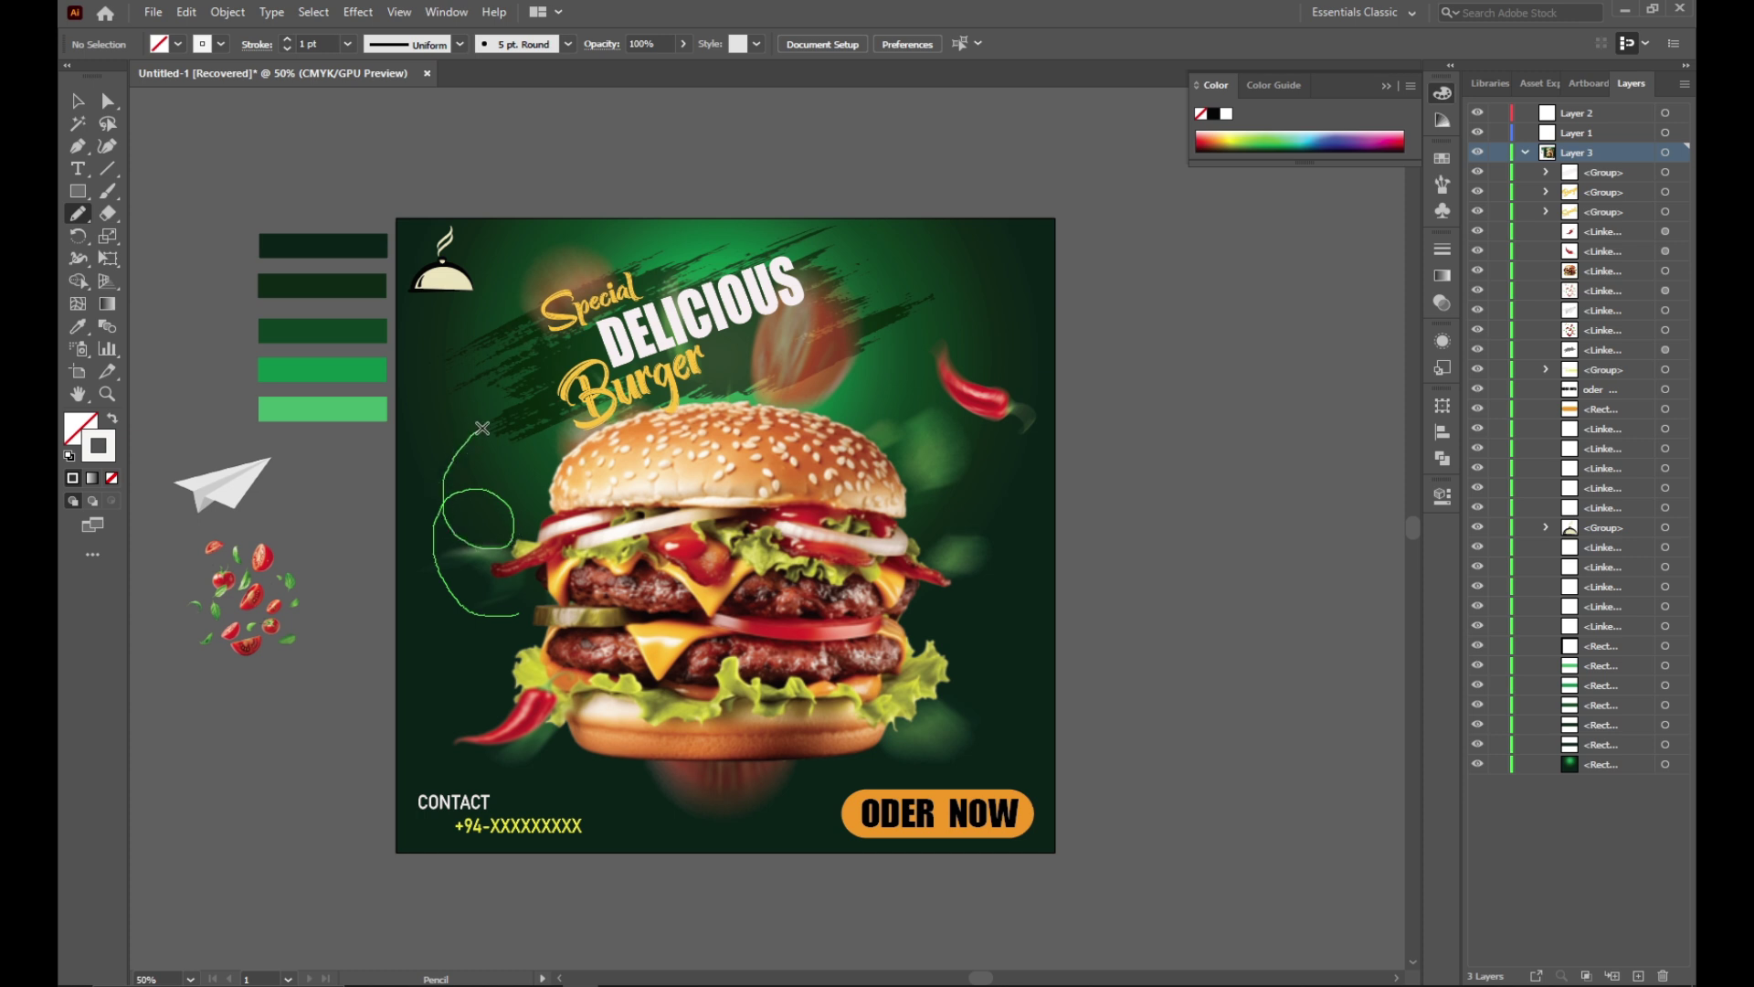
drag(549, 379, 551, 380)
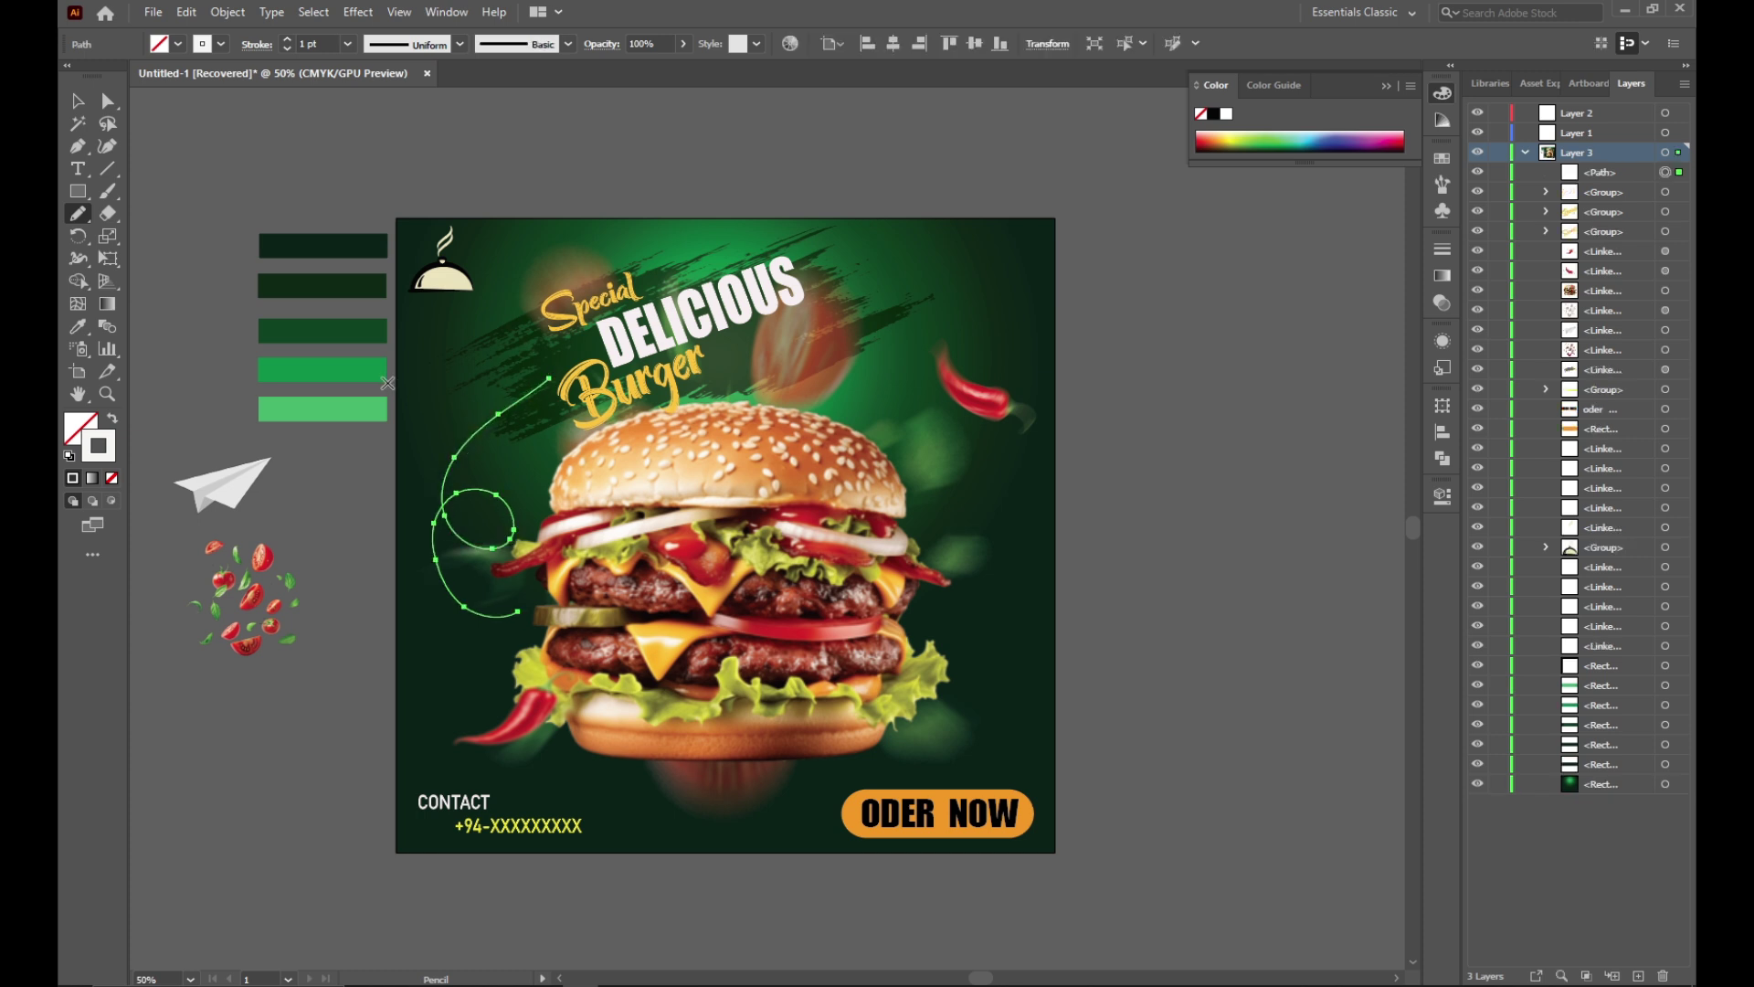
Step: Give the curve a 4 pt dashed stroke with an end arrowhead
click(347, 44)
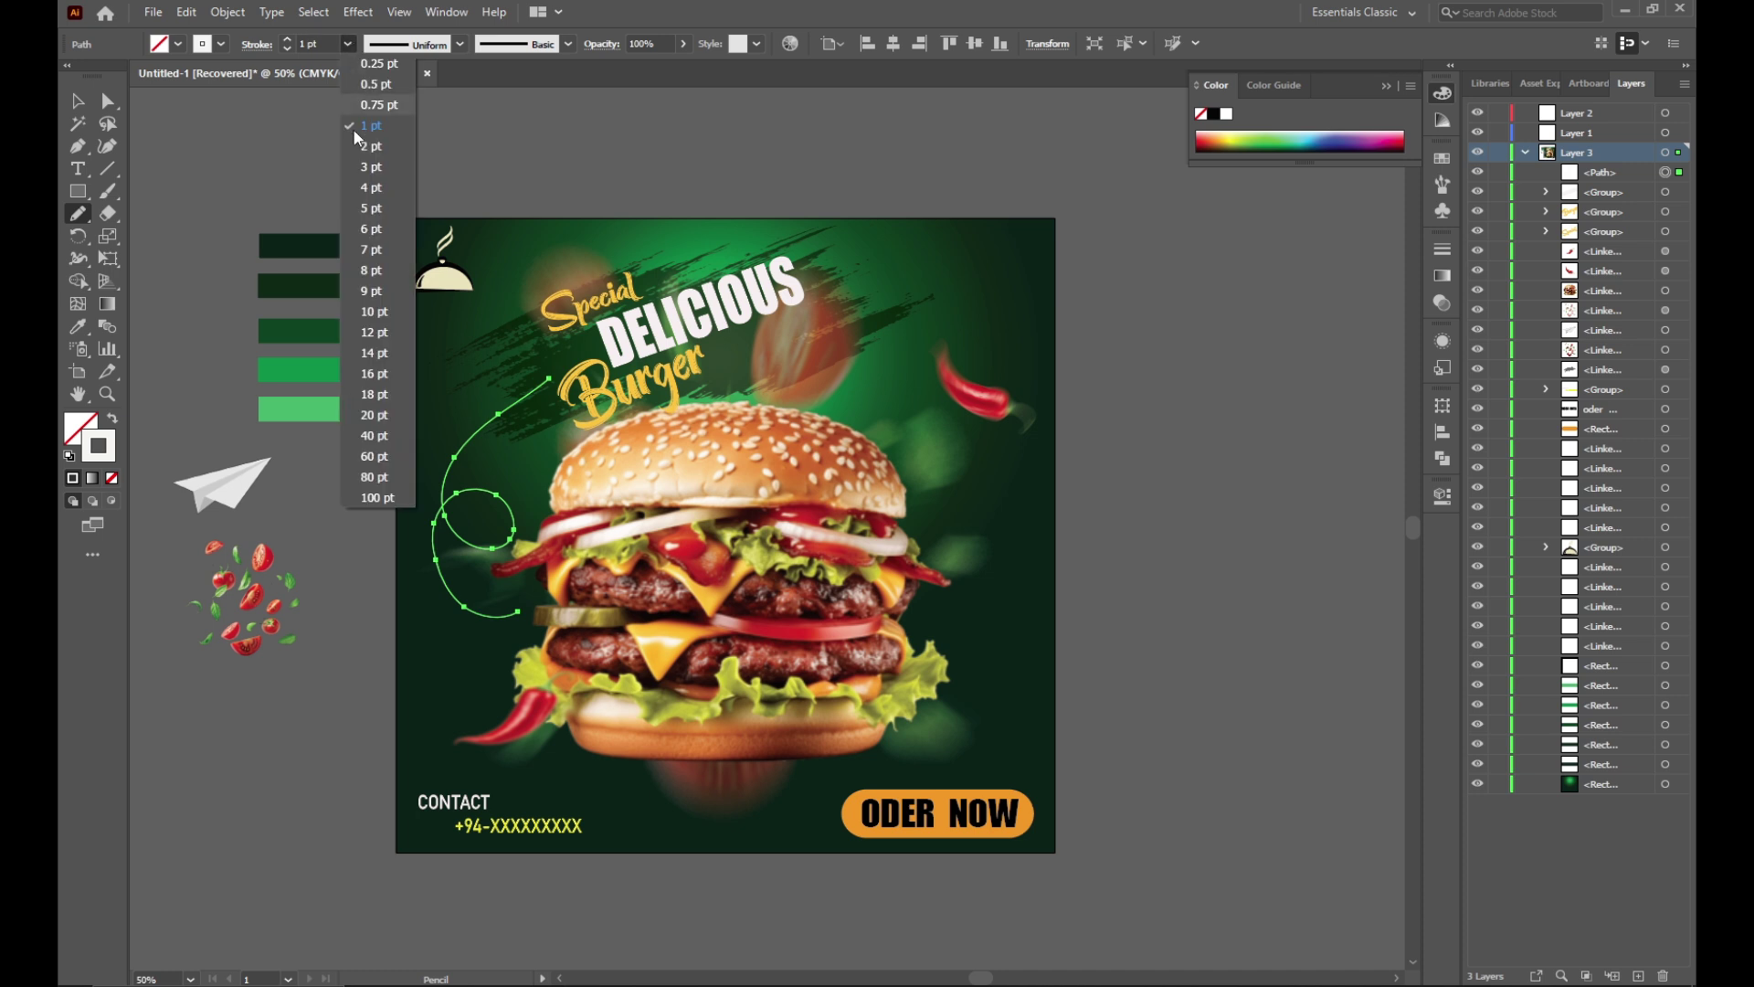
click(362, 182)
click(264, 53)
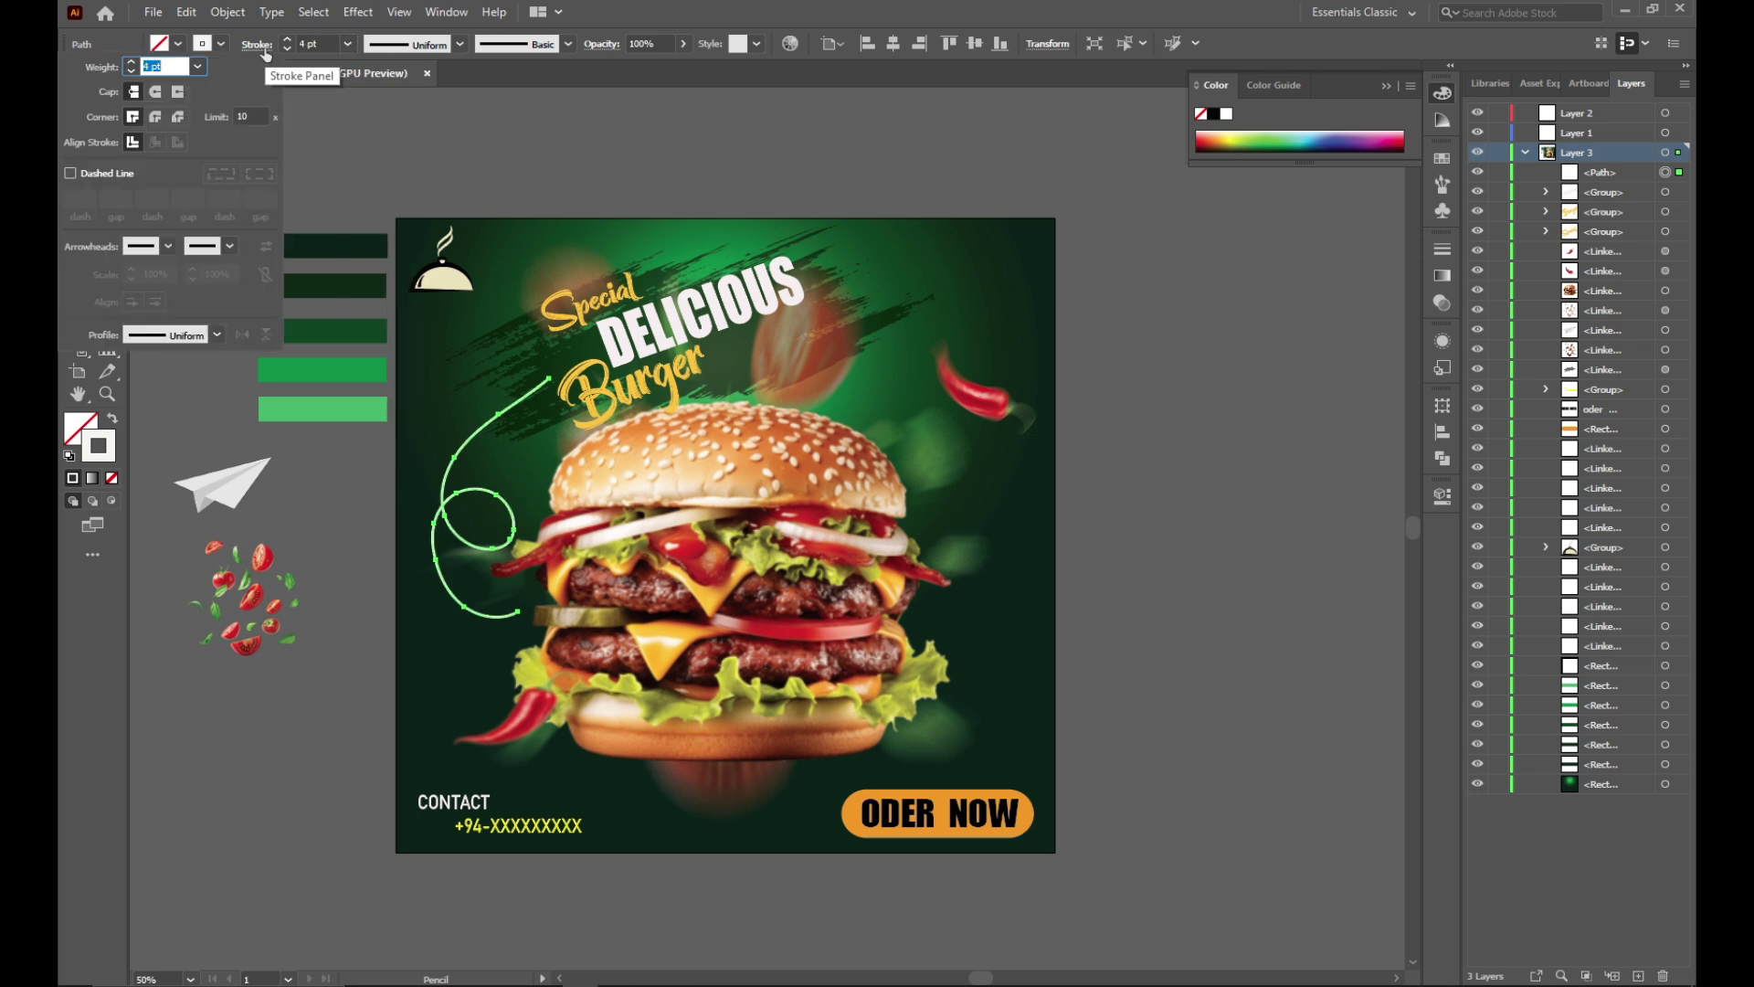
click(71, 174)
click(216, 172)
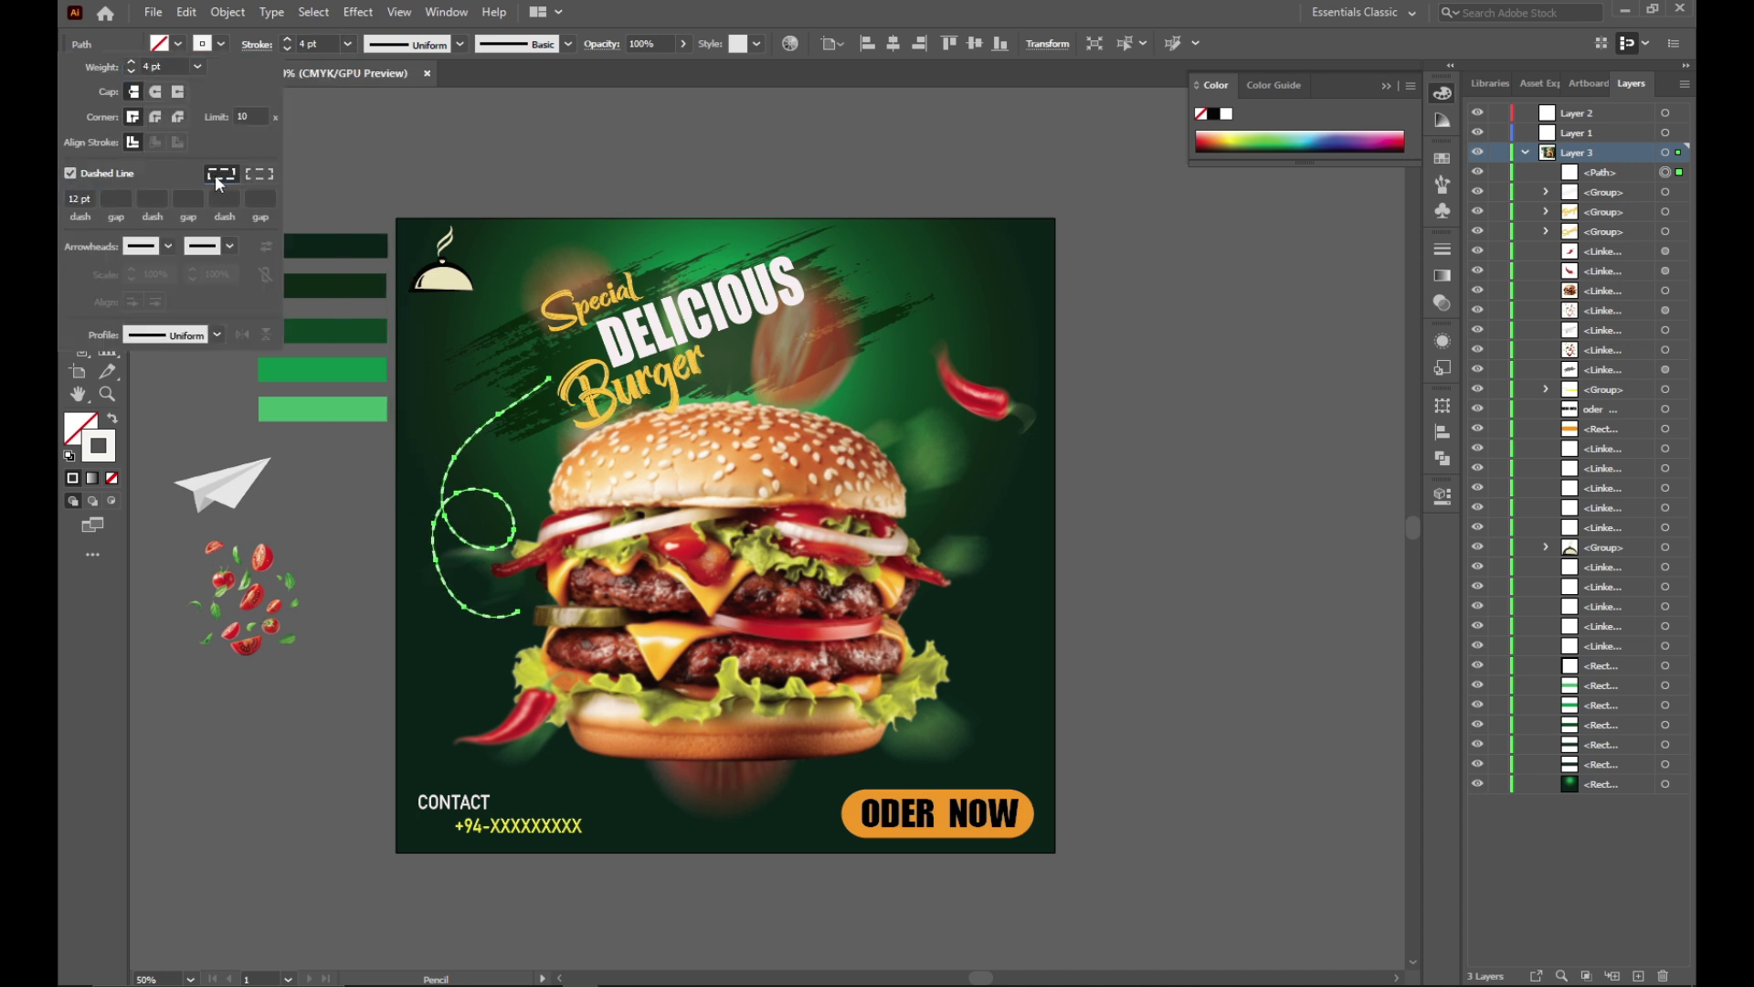
click(227, 248)
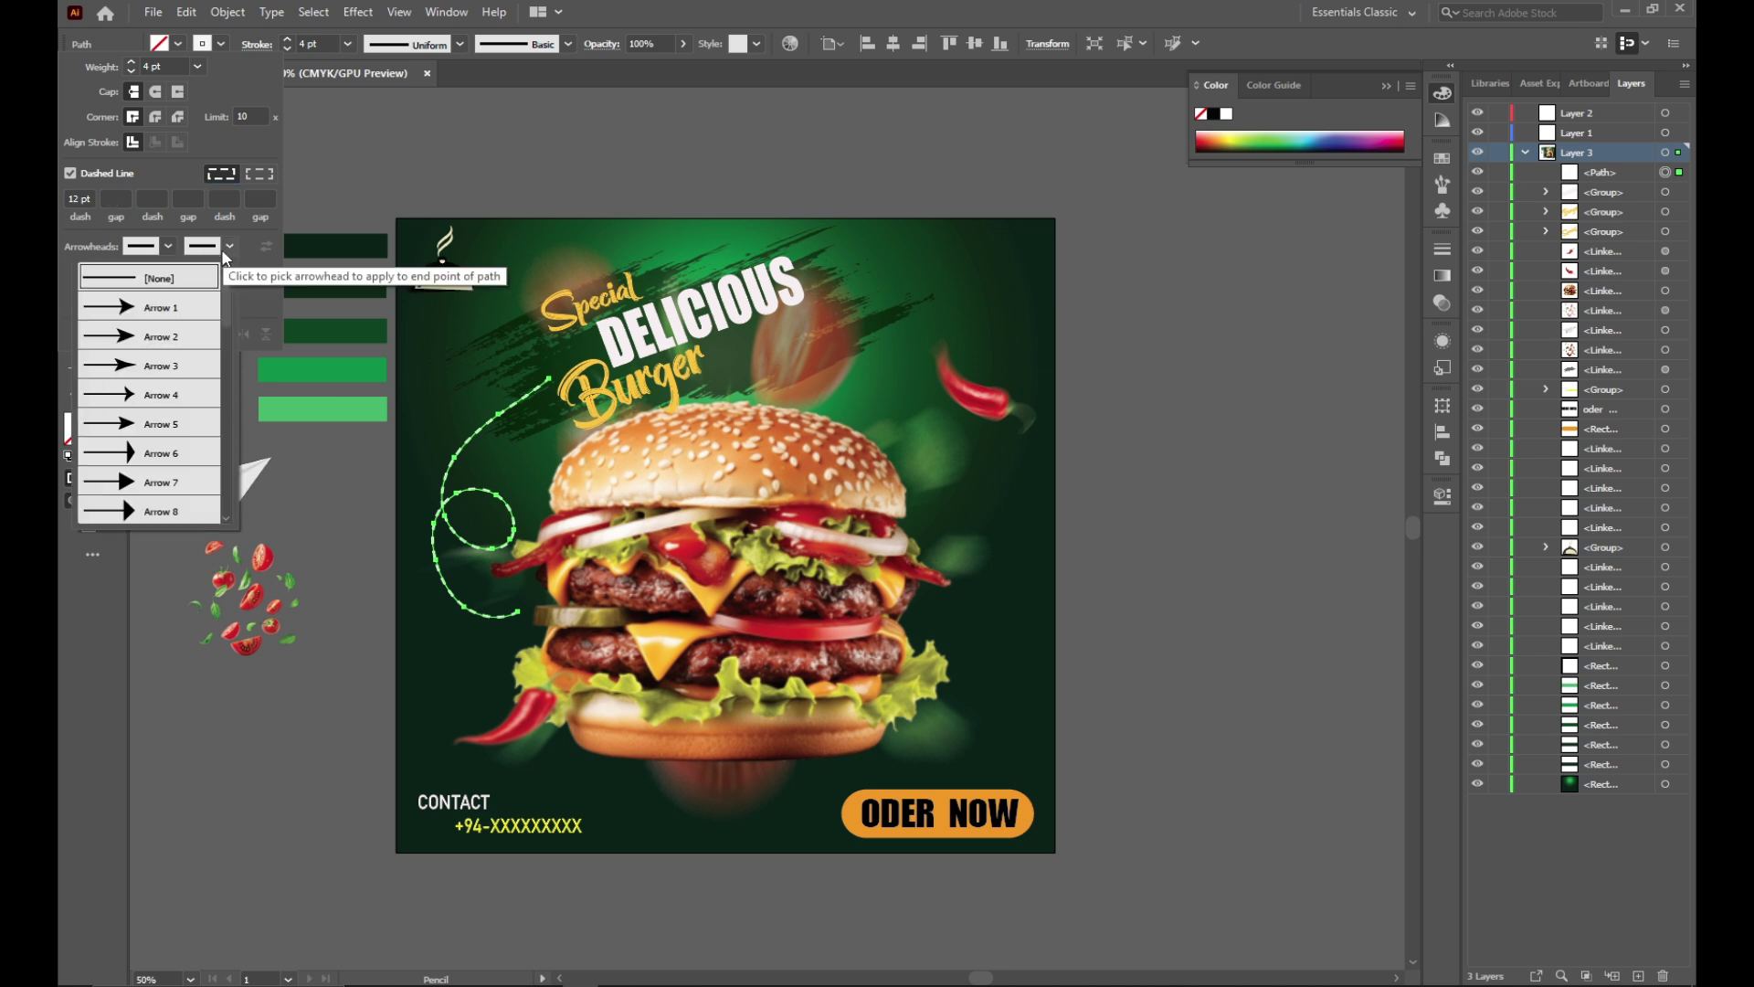
click(152, 359)
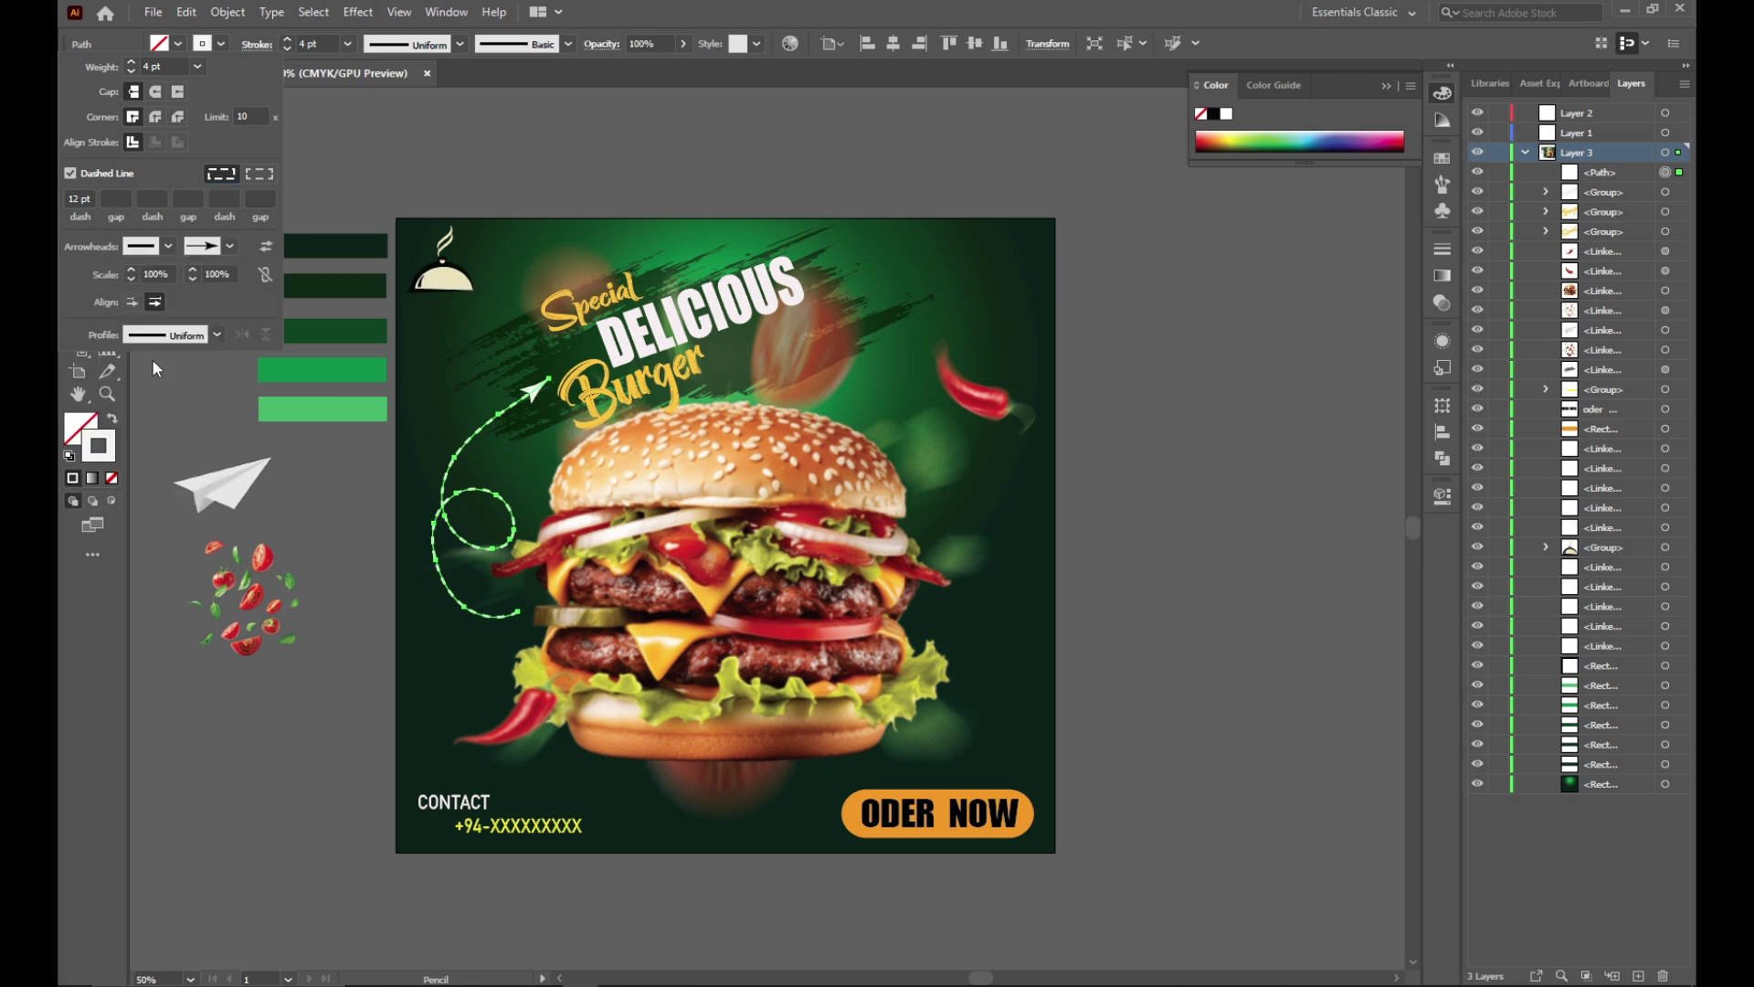
click(382, 134)
key(v)
click(239, 183)
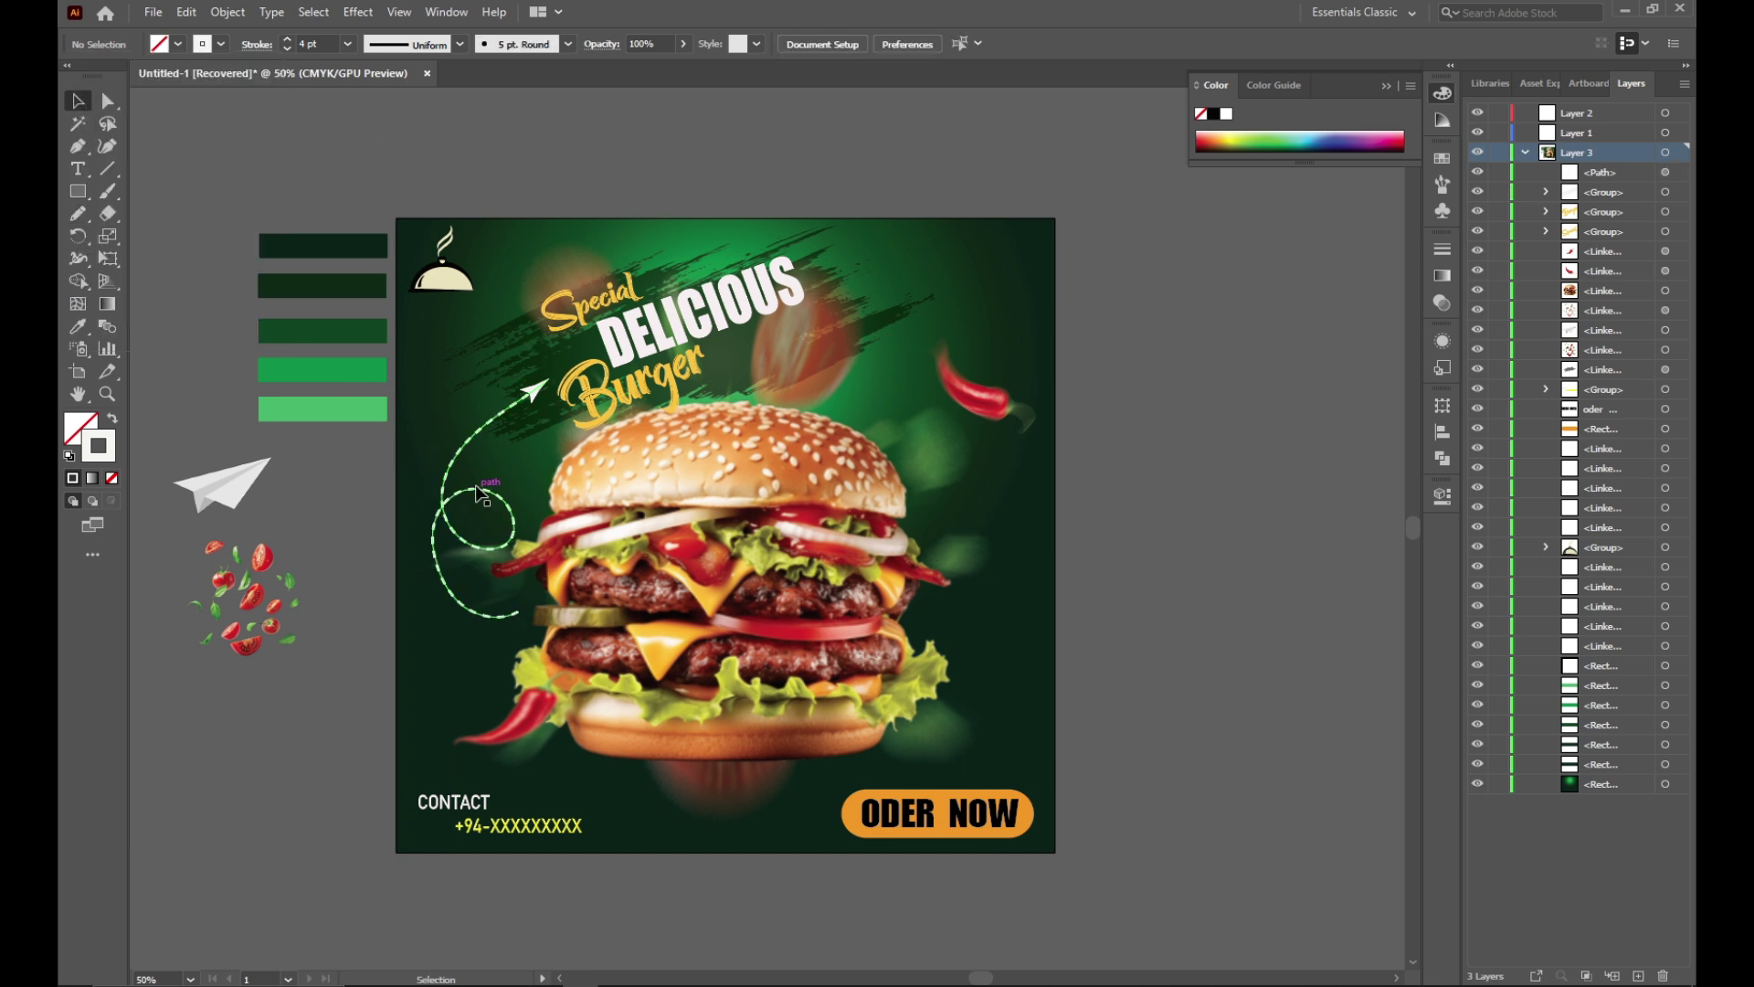
Step: Enlarge the dashed arrow path slightly and move it lower on the ad
click(512, 511)
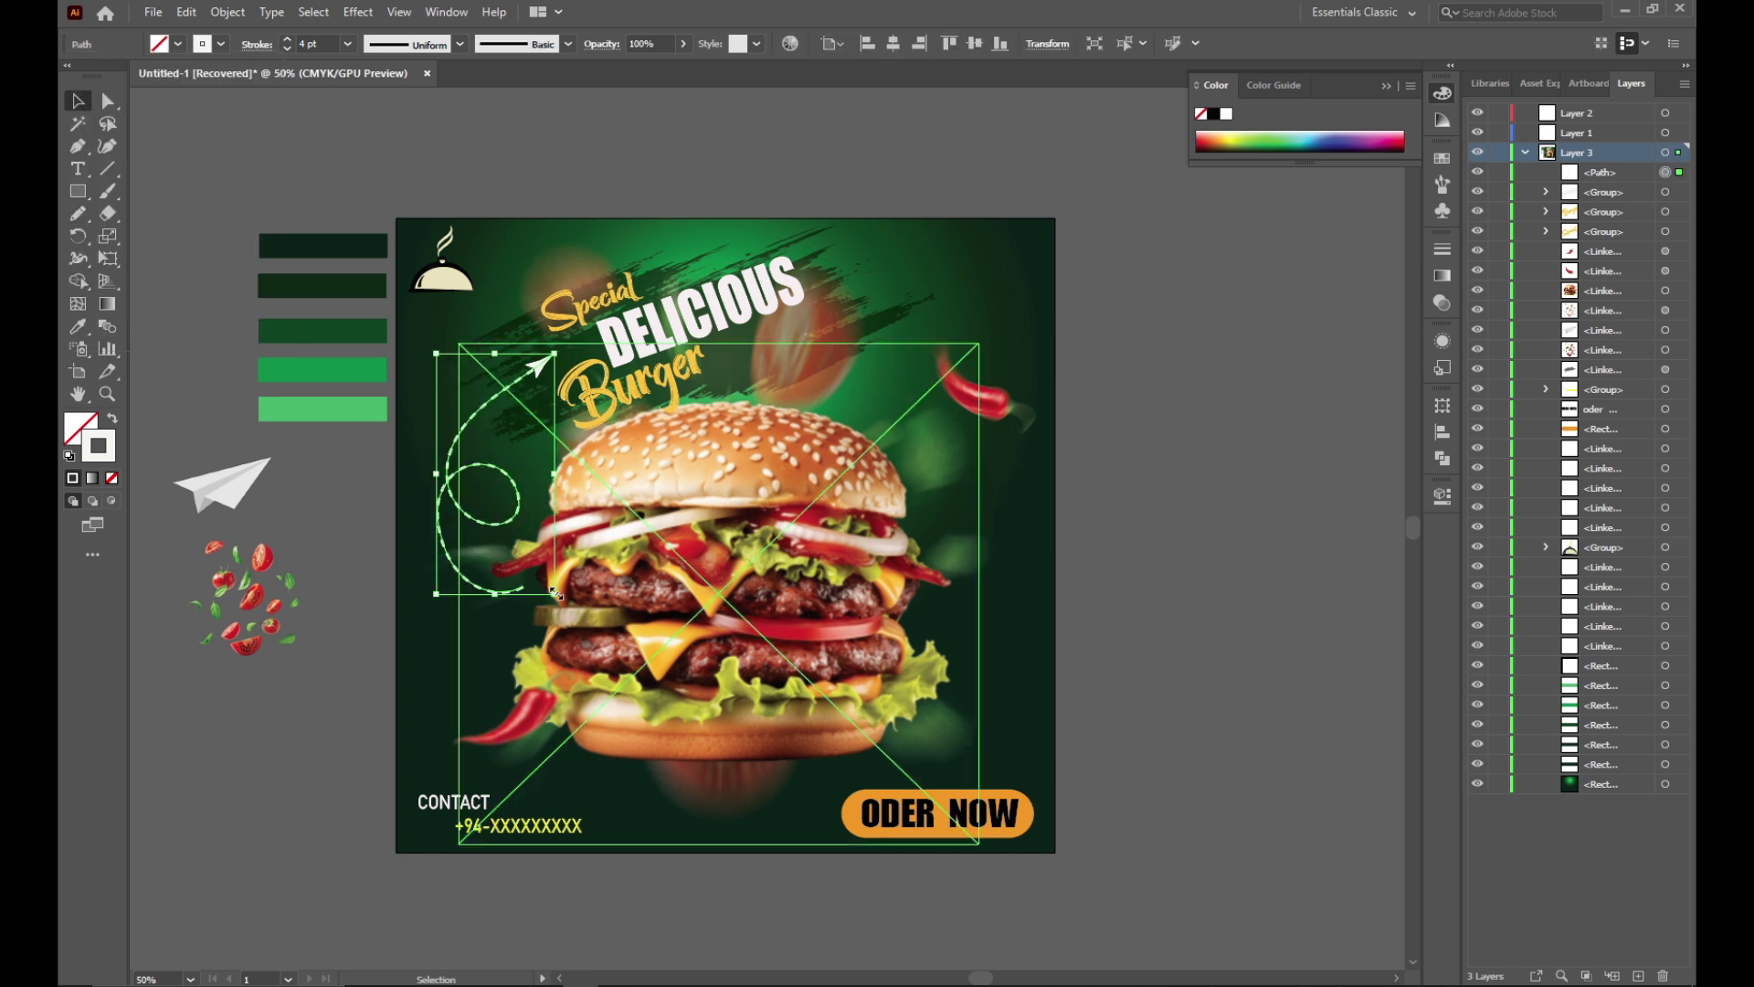
drag(555, 593, 560, 614)
key(ctrl+shift+a)
drag(457, 444, 446, 467)
click(205, 422)
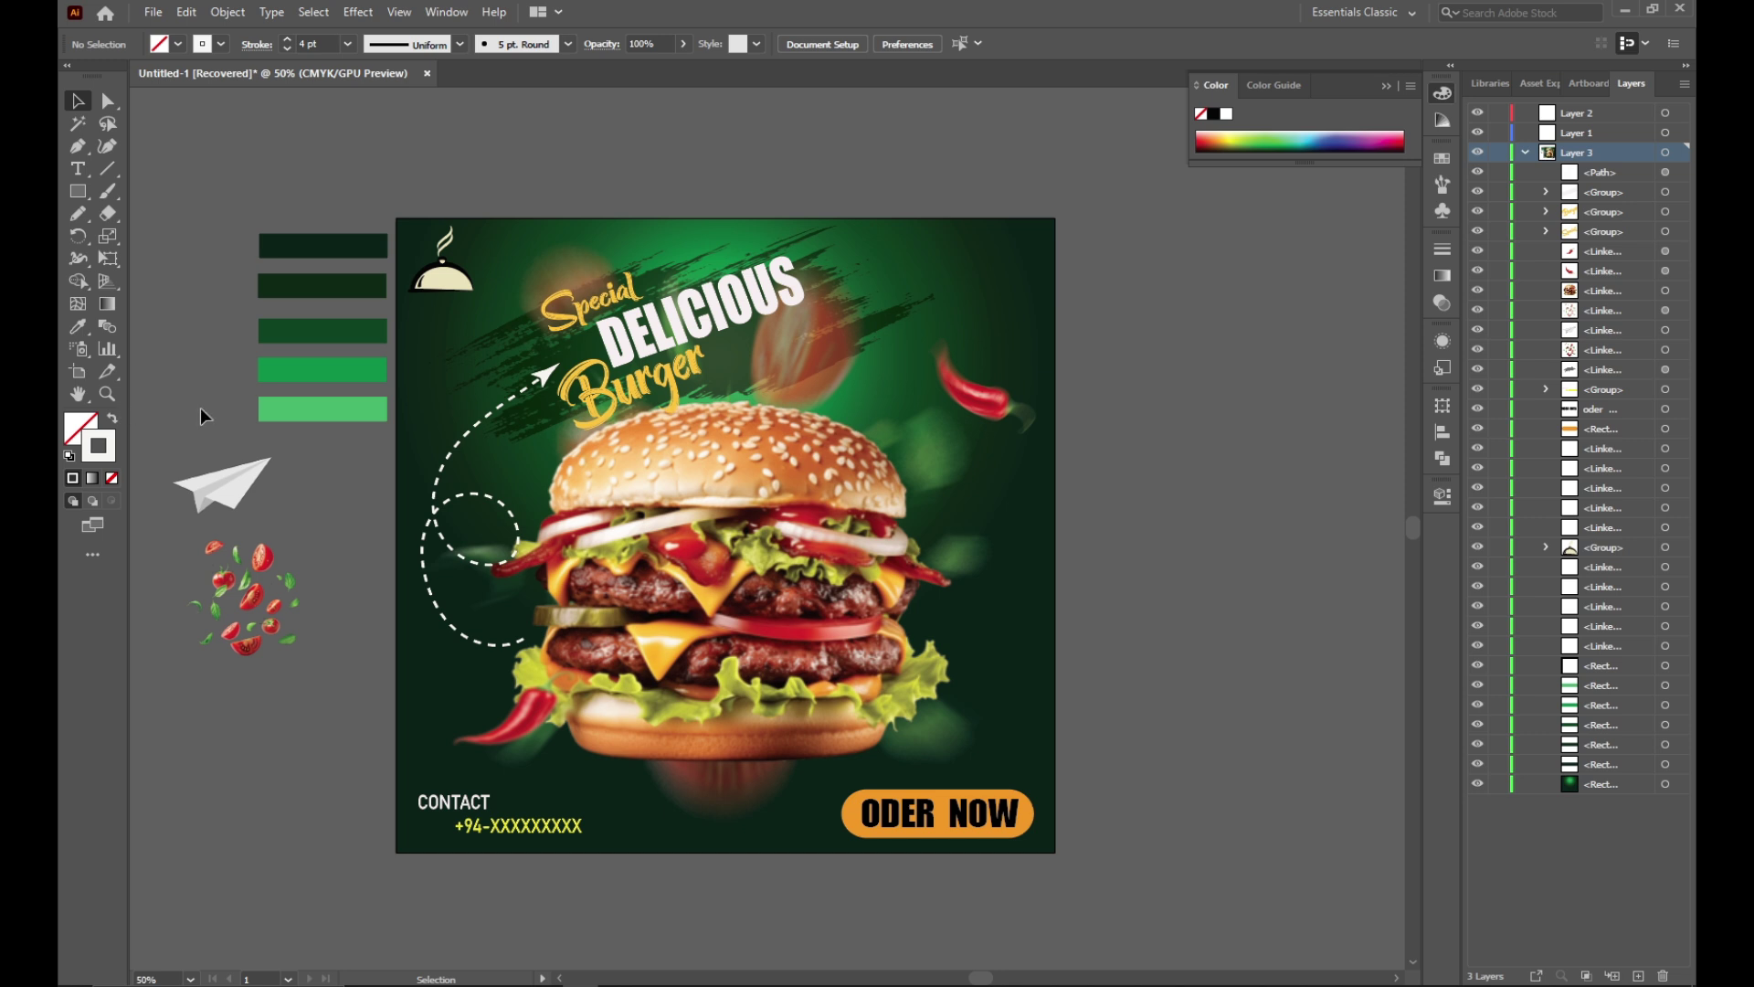
Step: Set the path's end arrowhead to None and move the paper plane to its tip
click(424, 534)
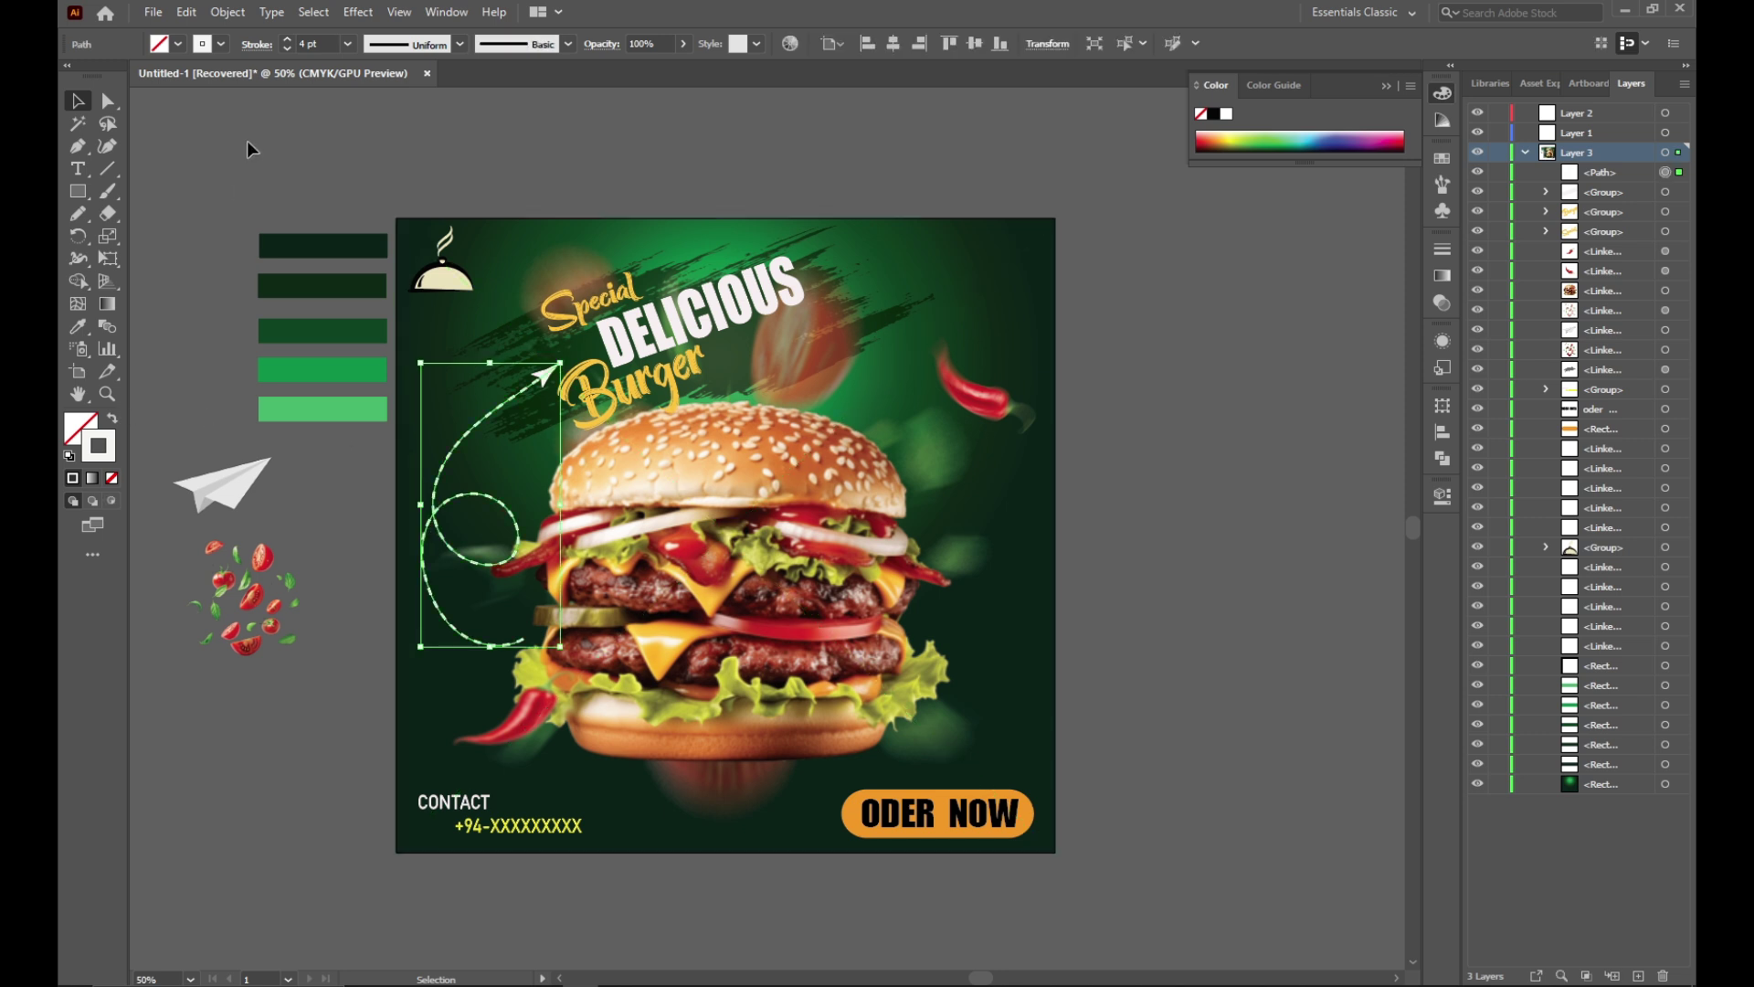
click(258, 44)
click(230, 245)
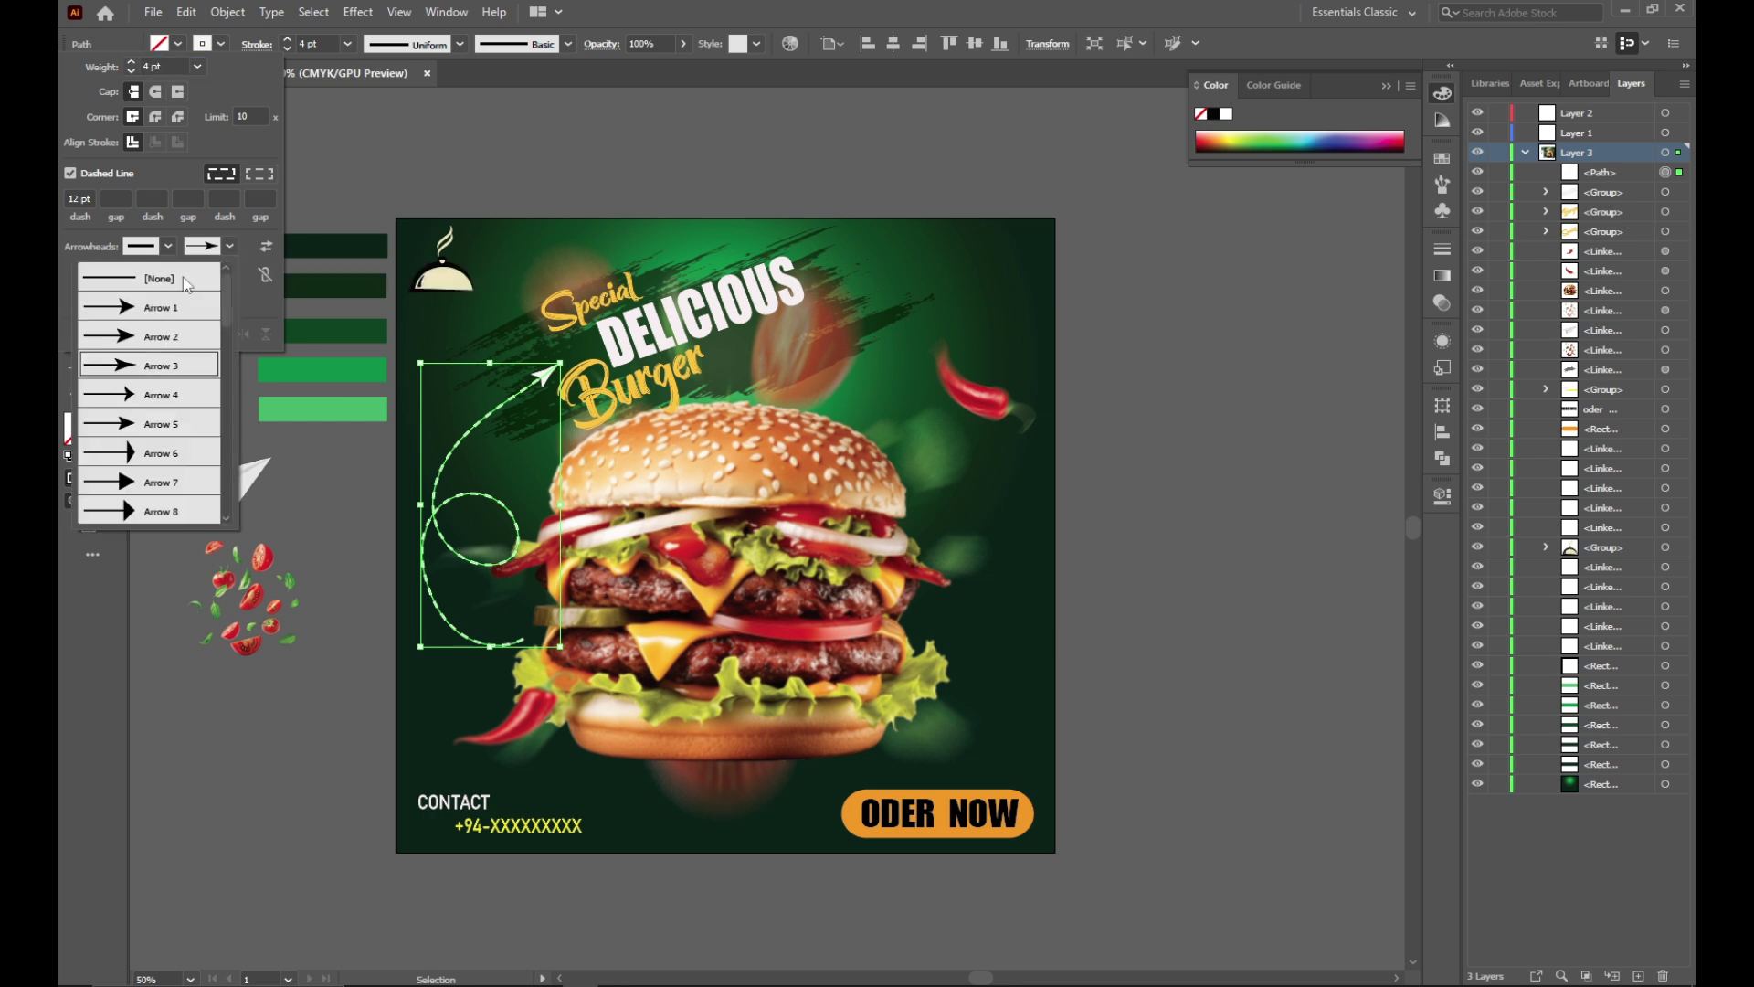
click(185, 284)
click(217, 430)
drag(261, 469, 546, 380)
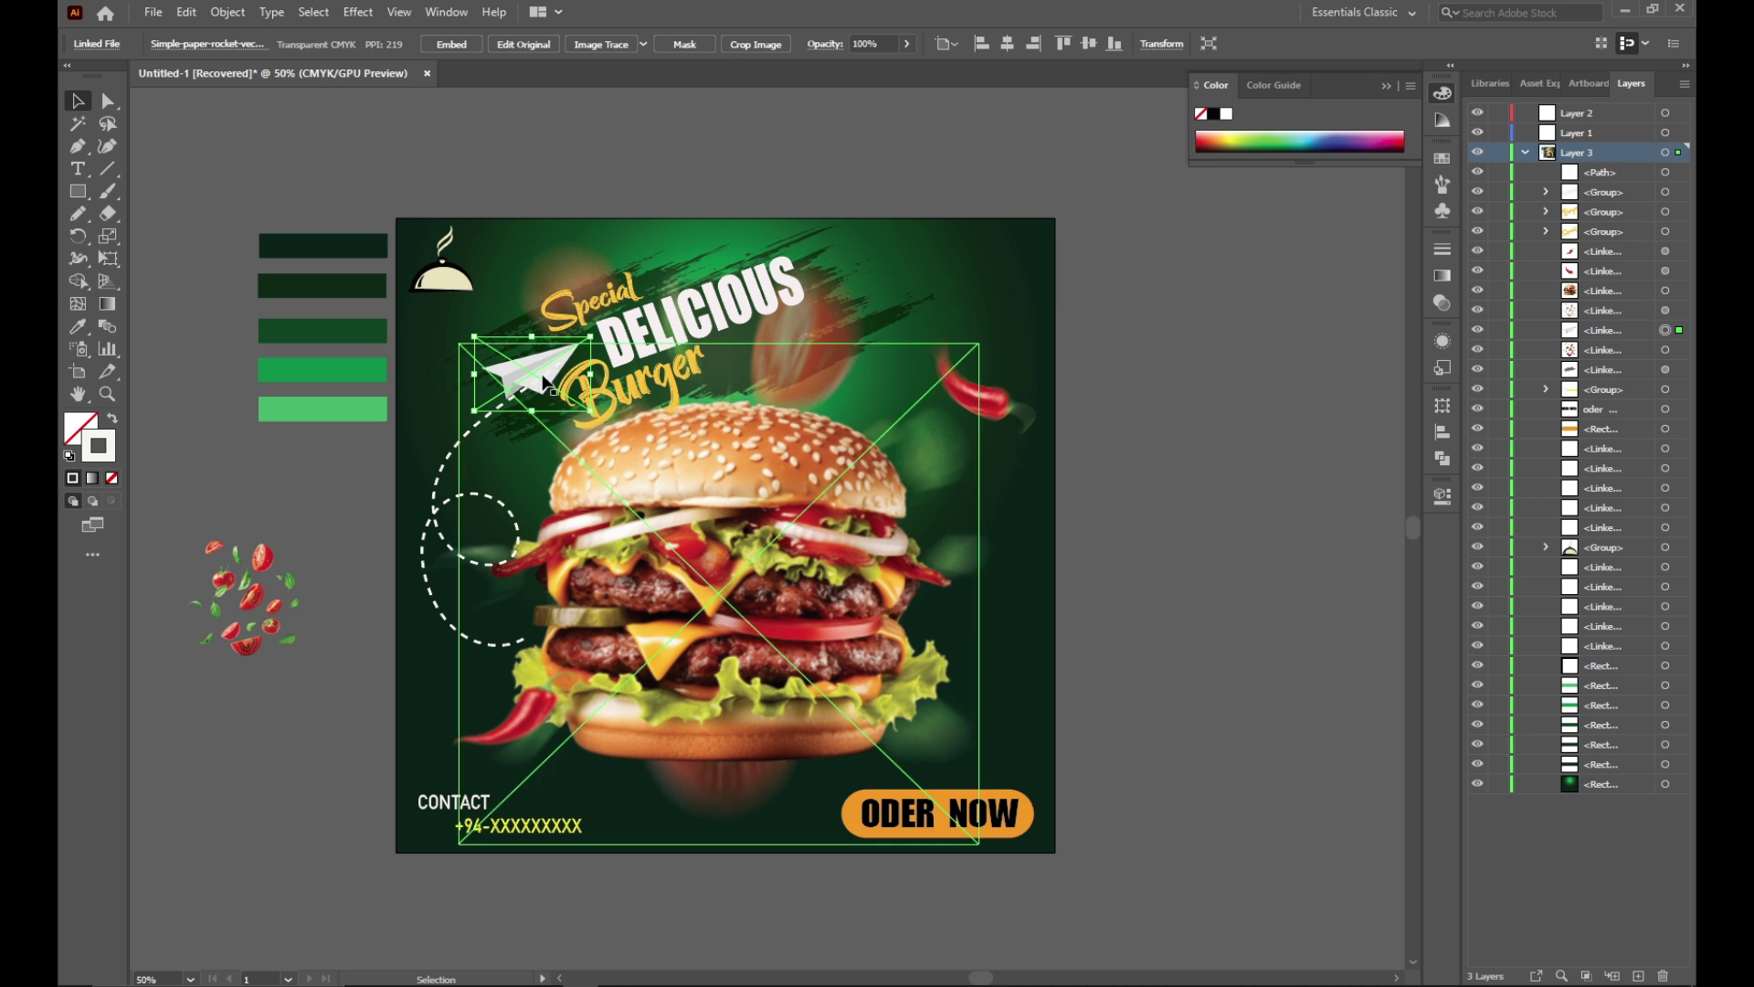
Step: Lock the ad's other layers in the Layers panel, leaving the paper plane selectable
drag(1498, 200, 1471, 728)
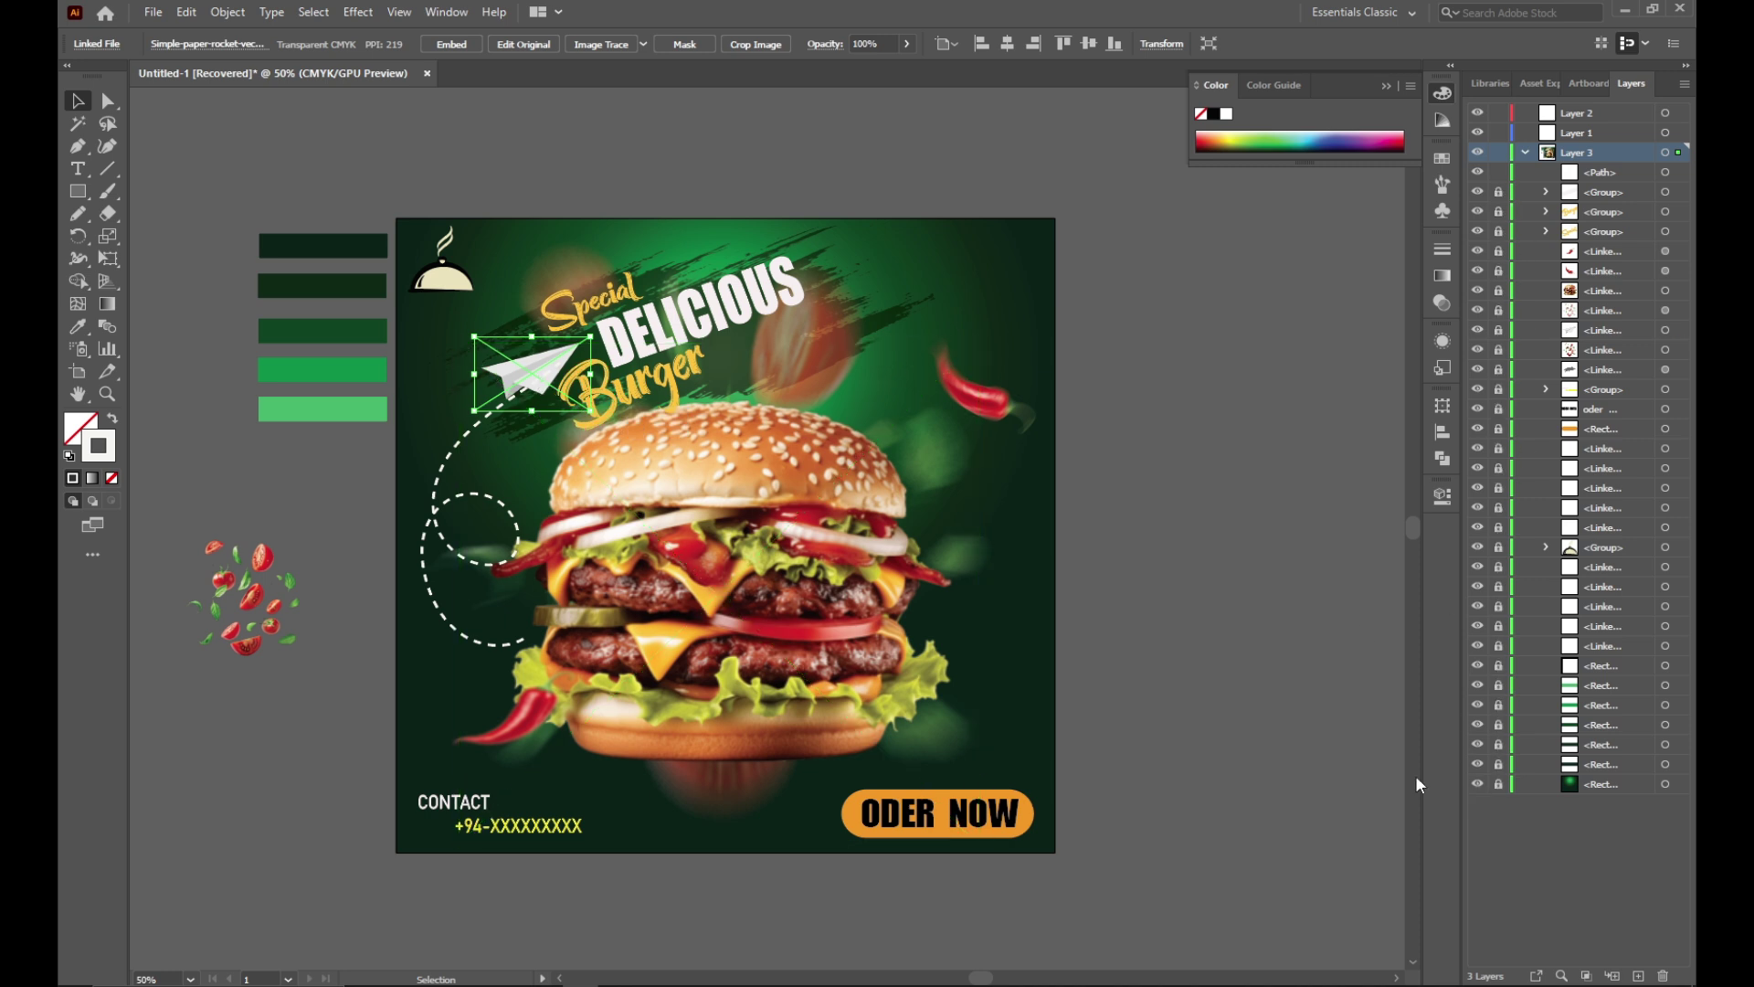
click(548, 382)
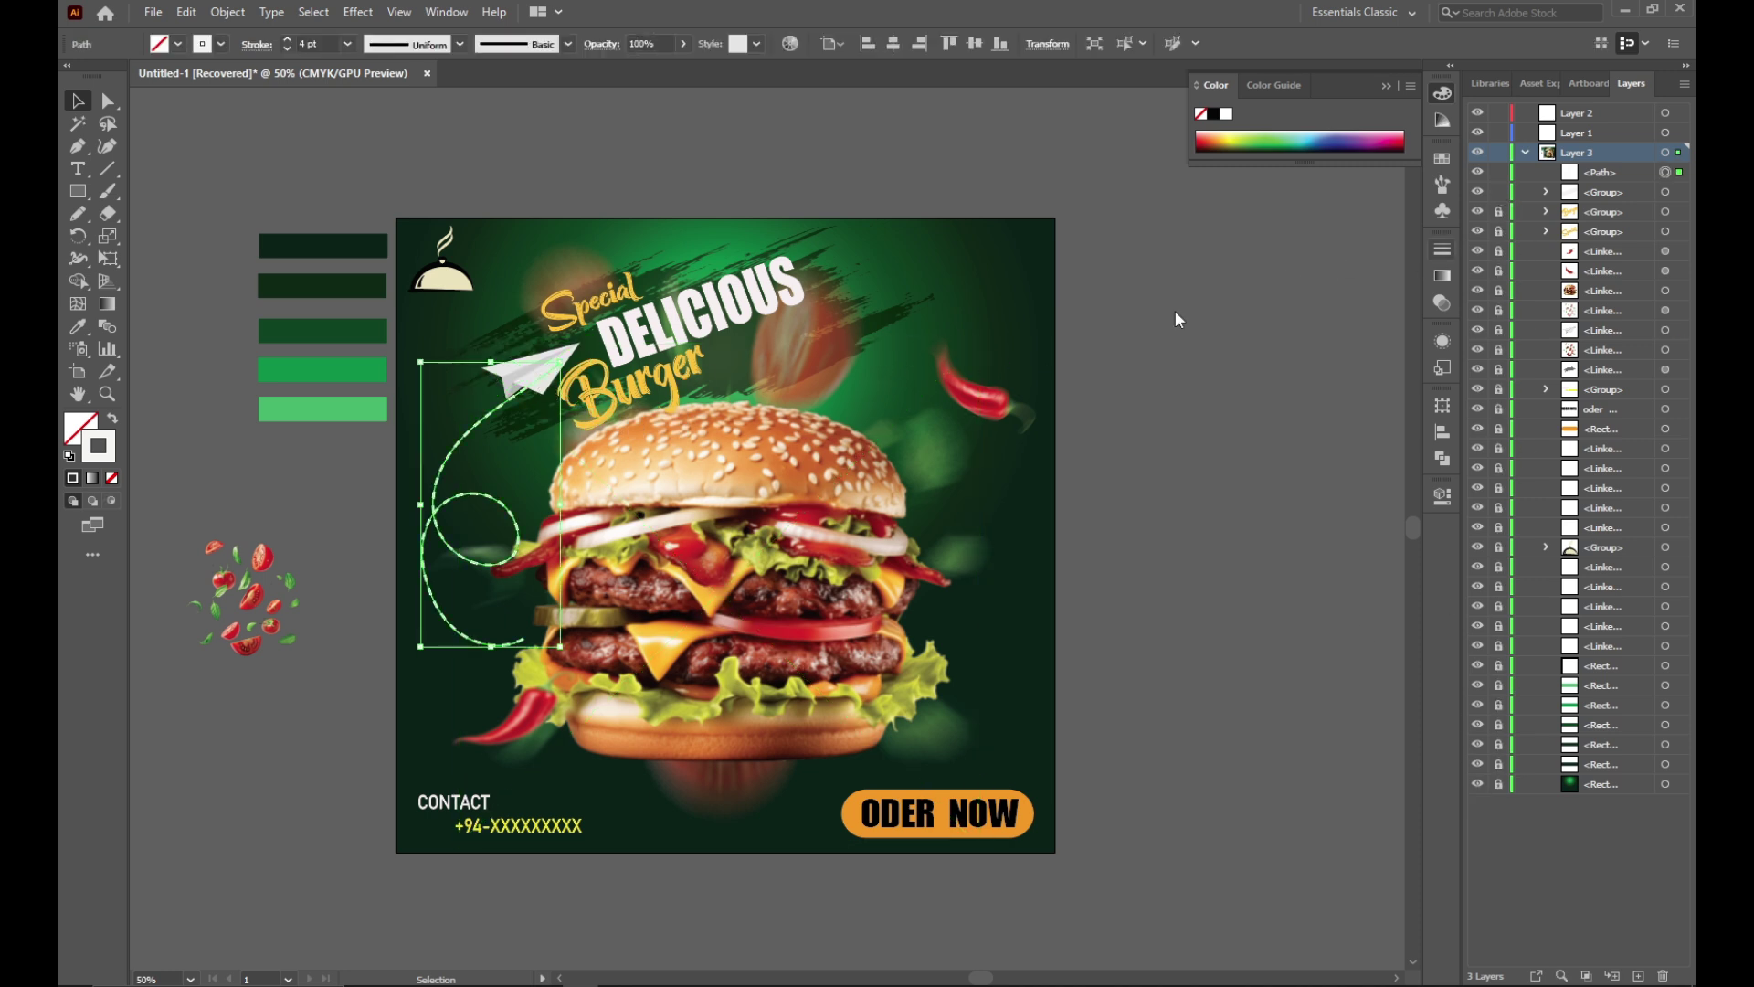
click(512, 411)
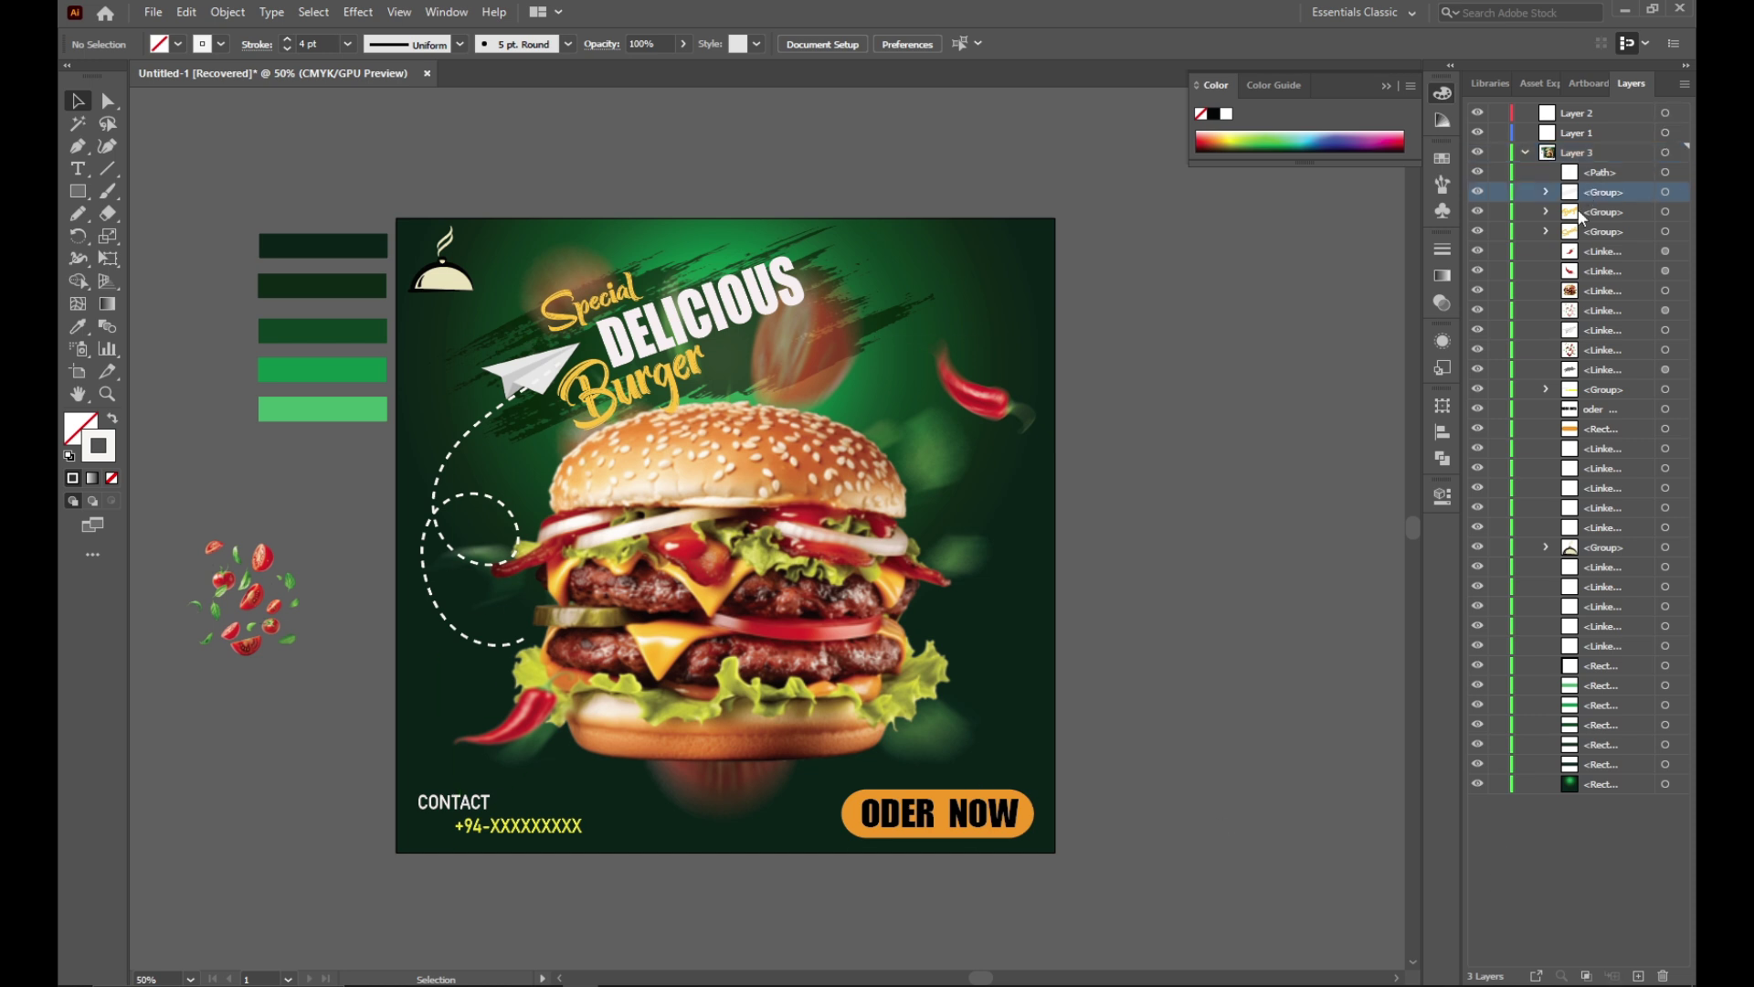
click(1601, 172)
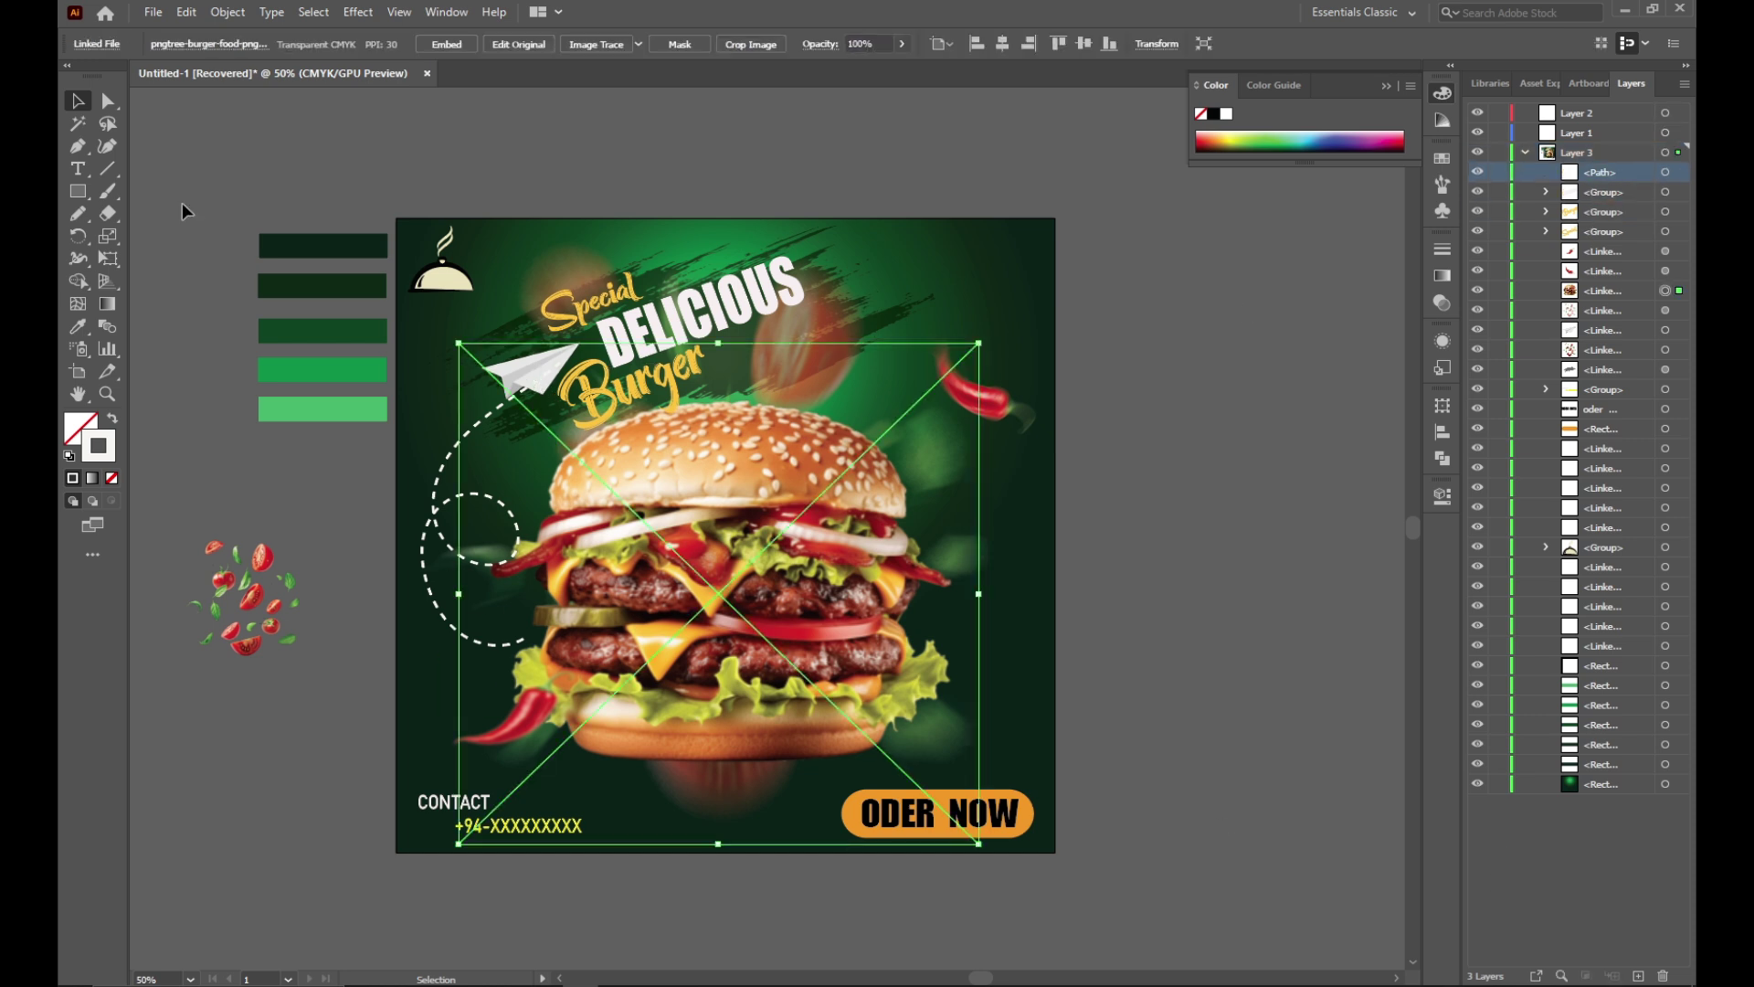
key(a)
click(390, 406)
key(ctrl+z)
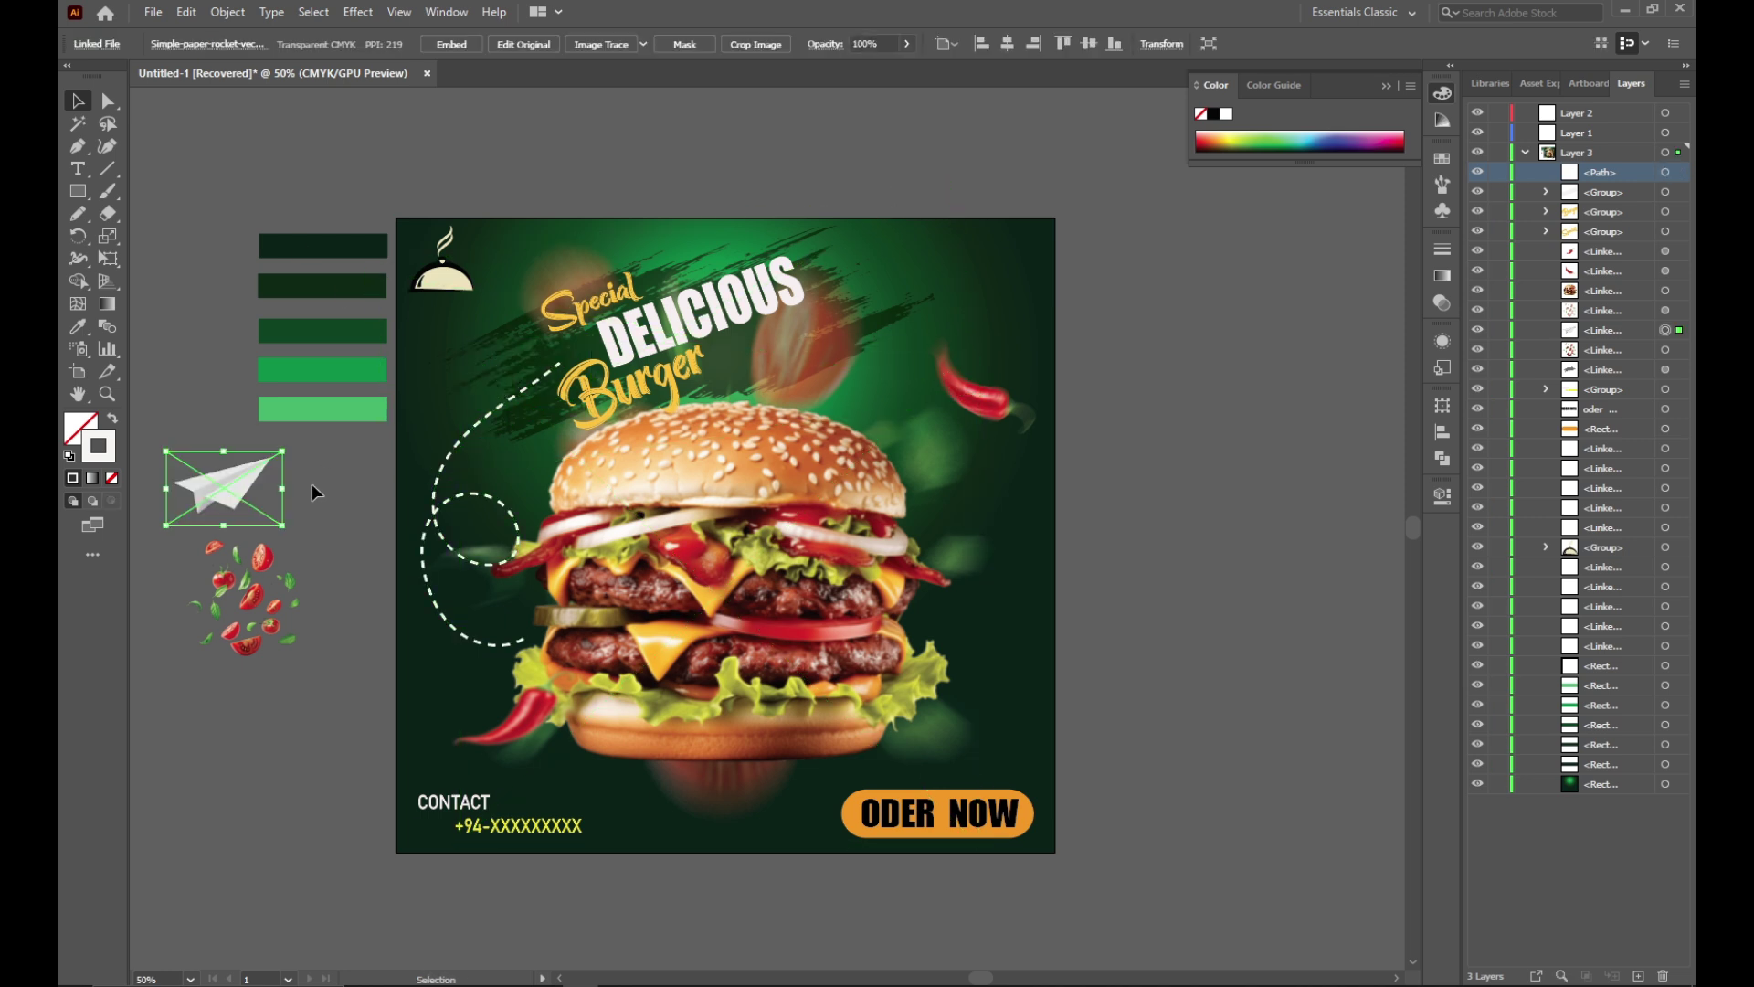
drag(1498, 192, 1498, 783)
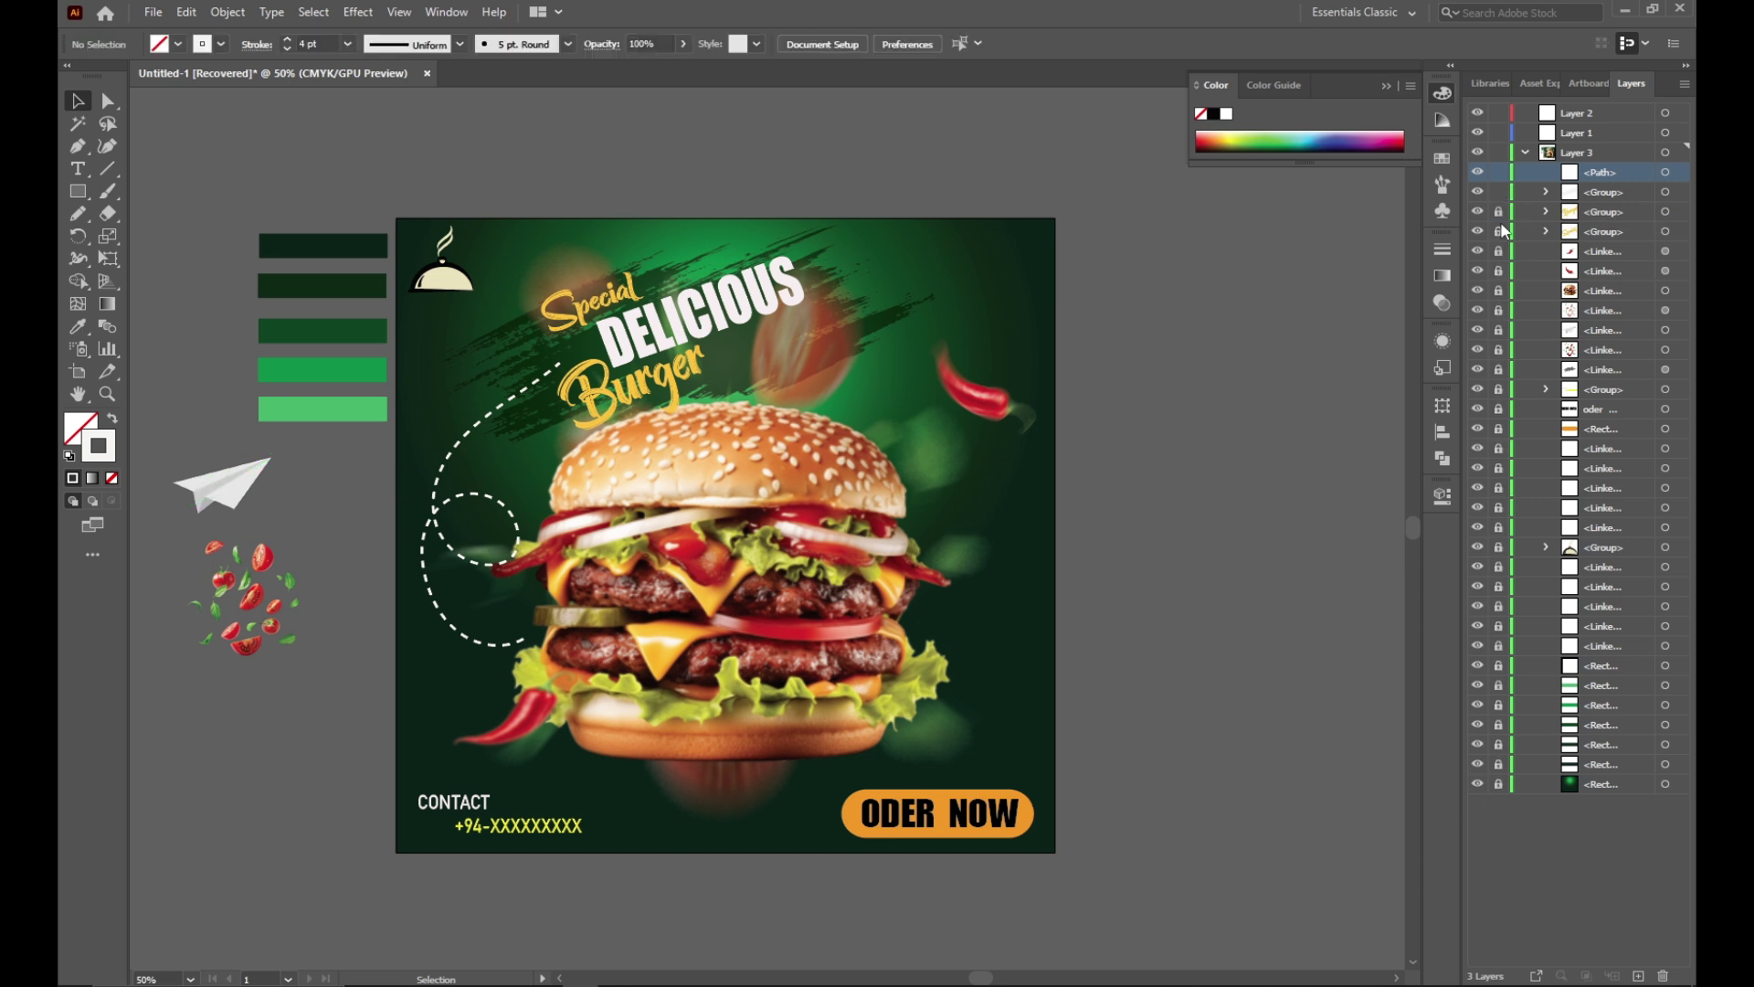
drag(1499, 454, 1505, 499)
click(218, 483)
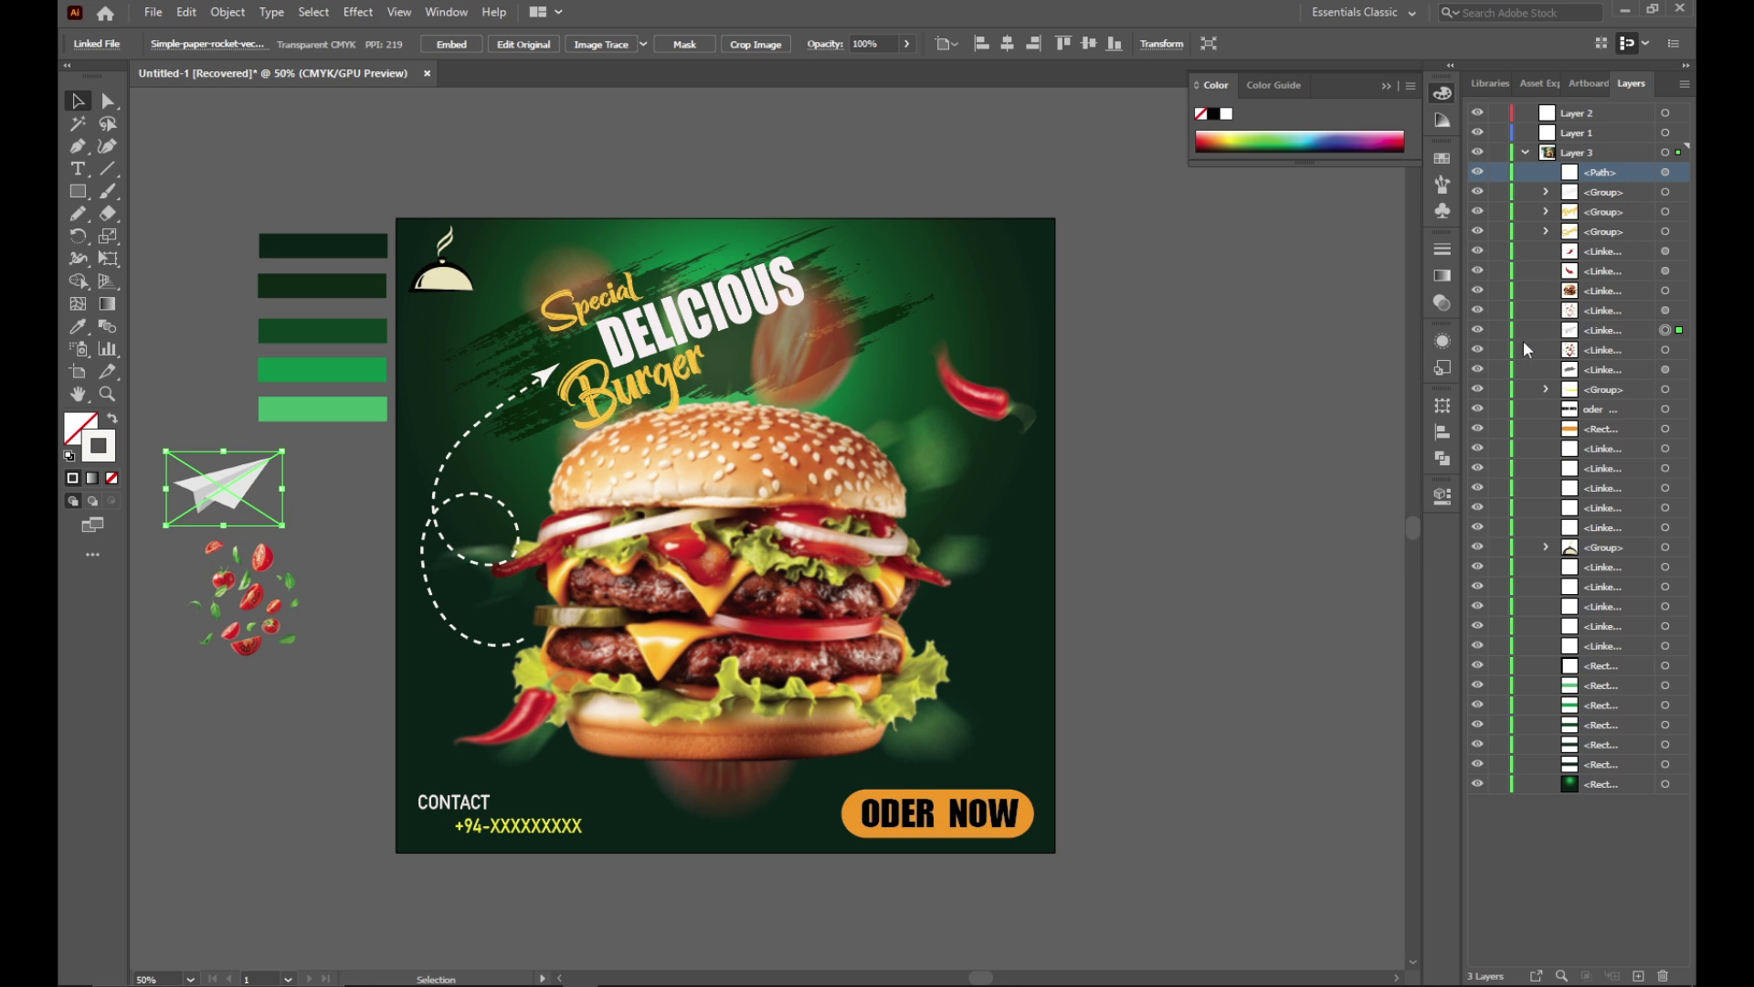
drag(1499, 351, 1484, 797)
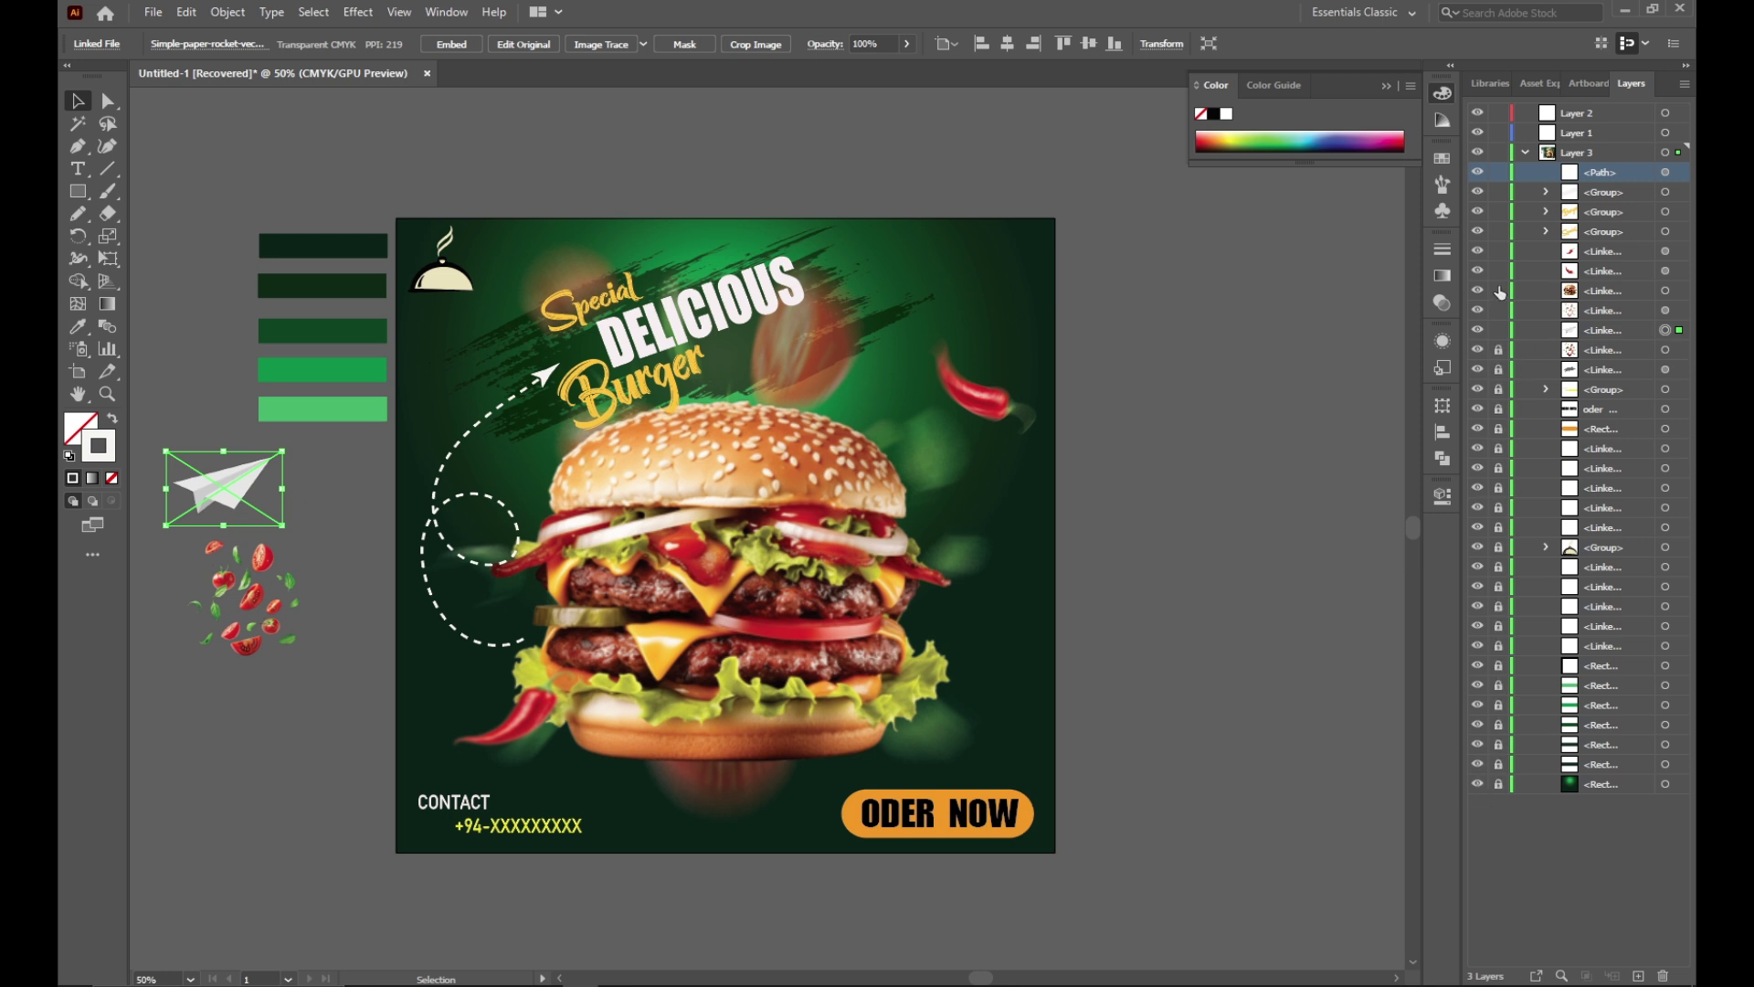
drag(1503, 264, 1502, 188)
click(369, 484)
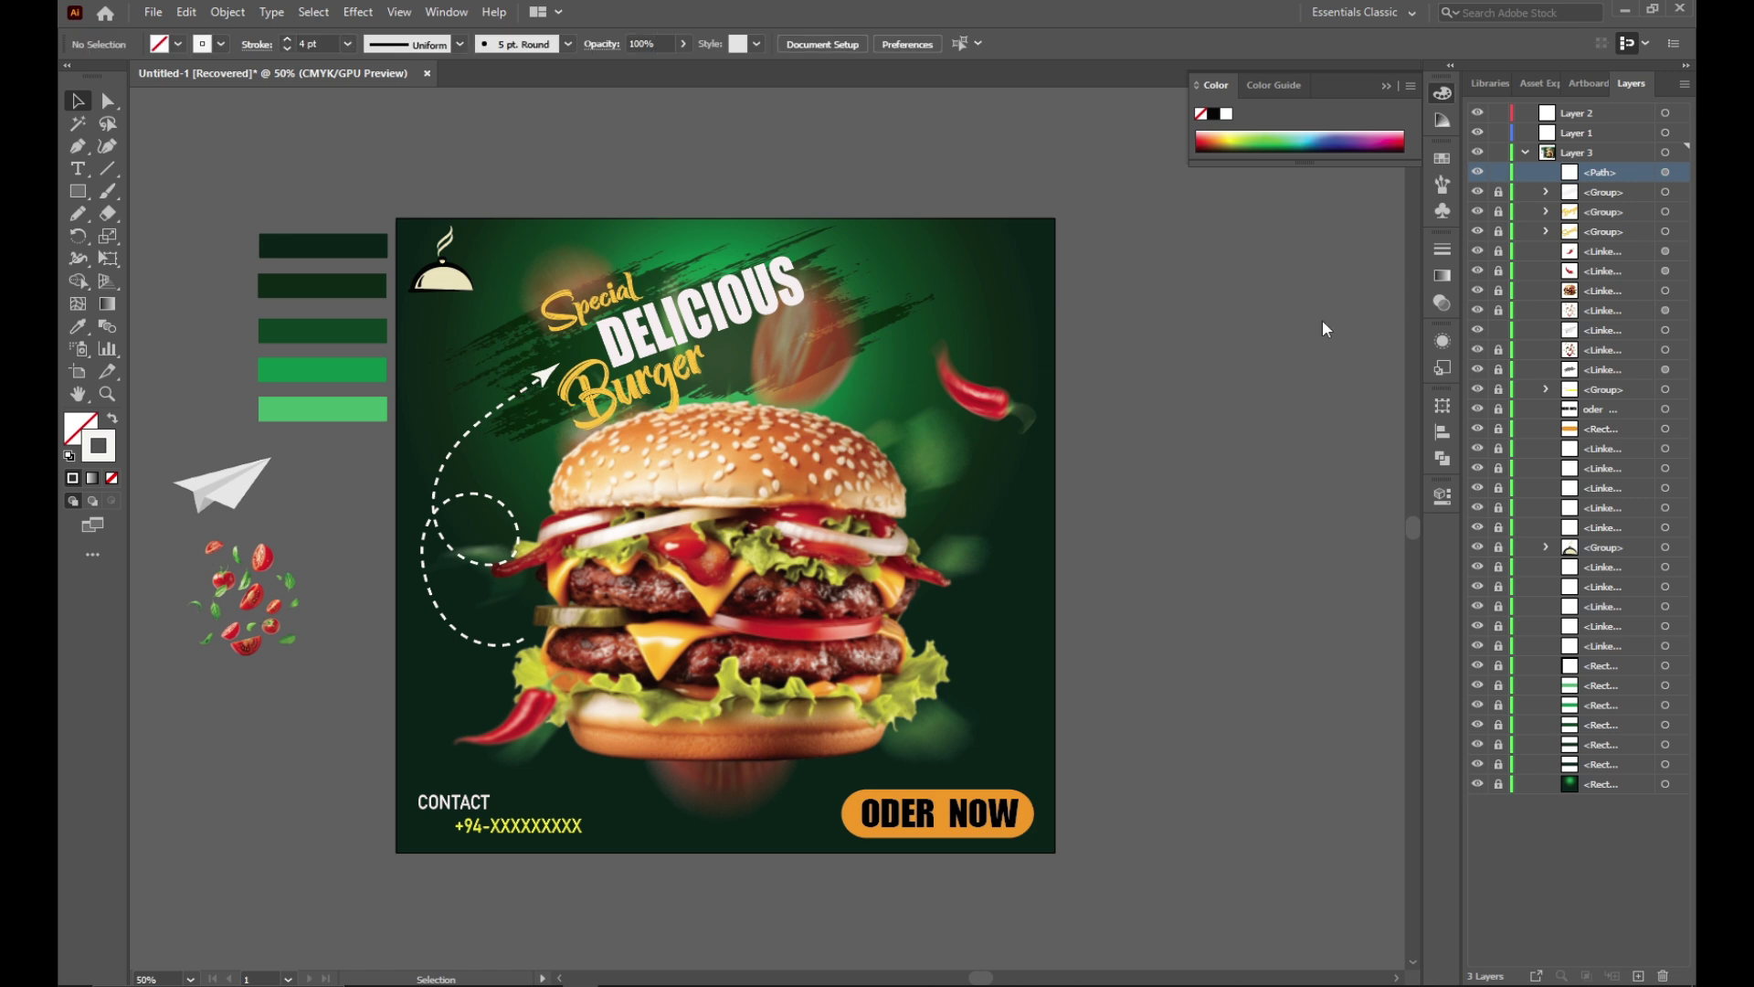
Step: Check the dashed curve's arrowhead options and move the curve off the poster's left
click(527, 400)
click(257, 44)
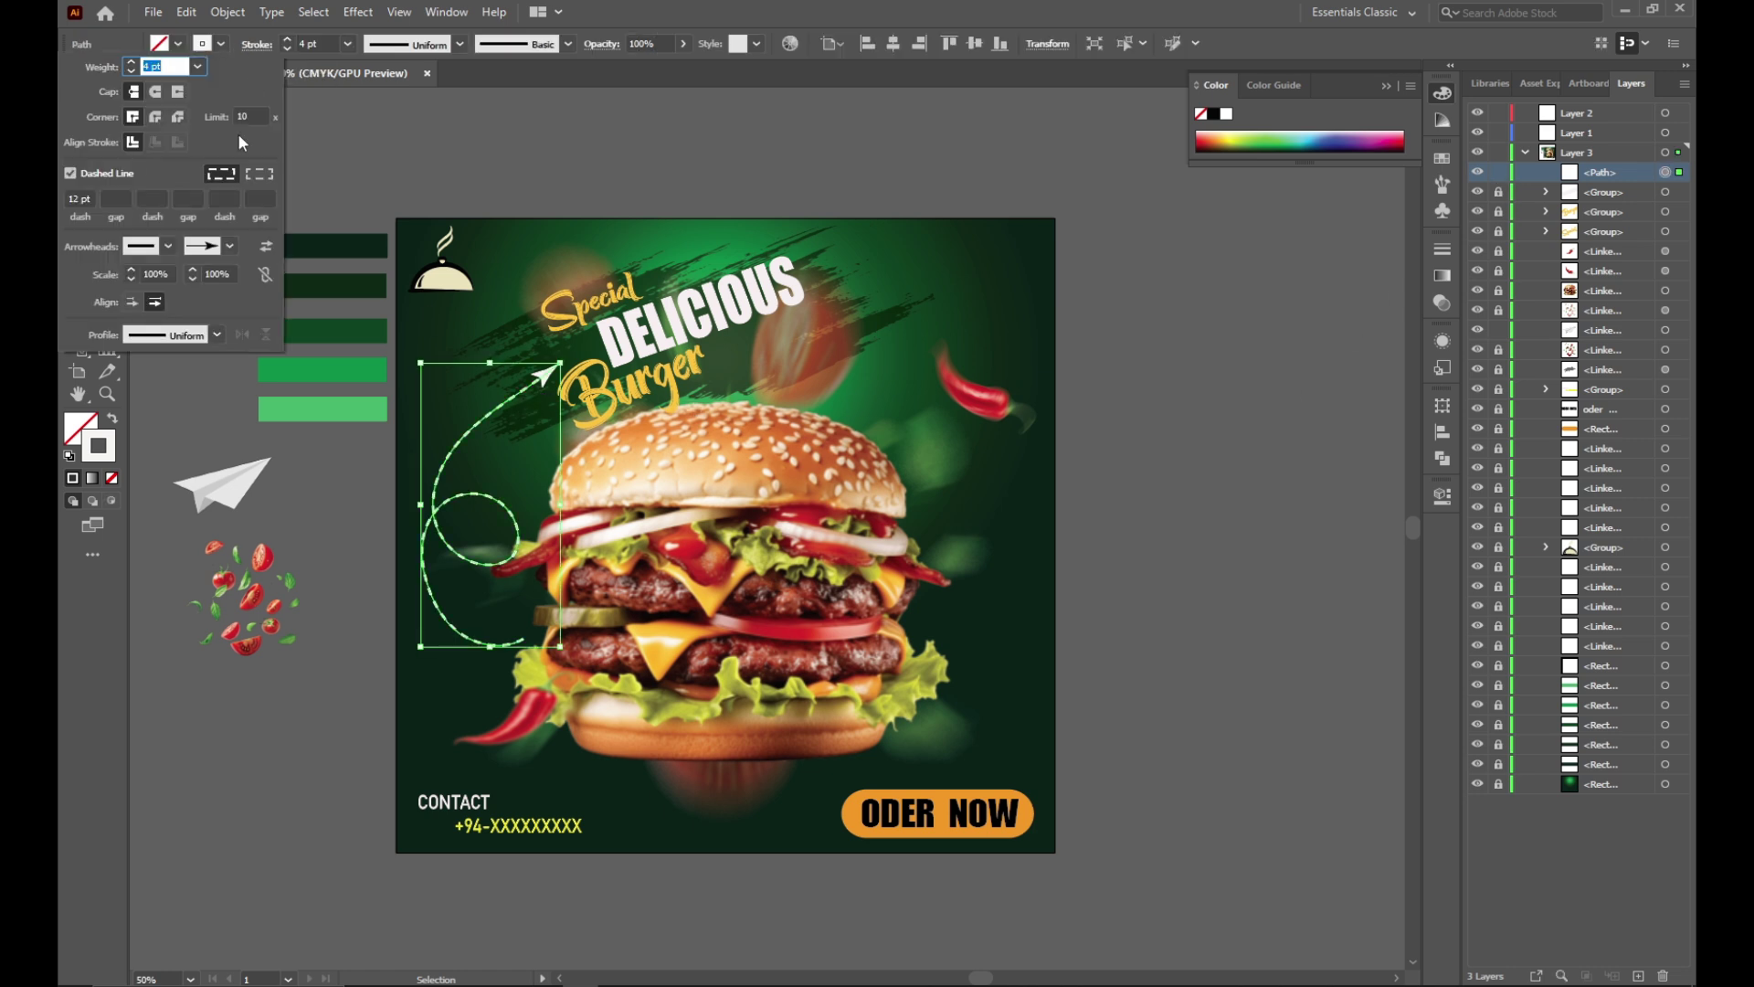
click(229, 245)
click(200, 298)
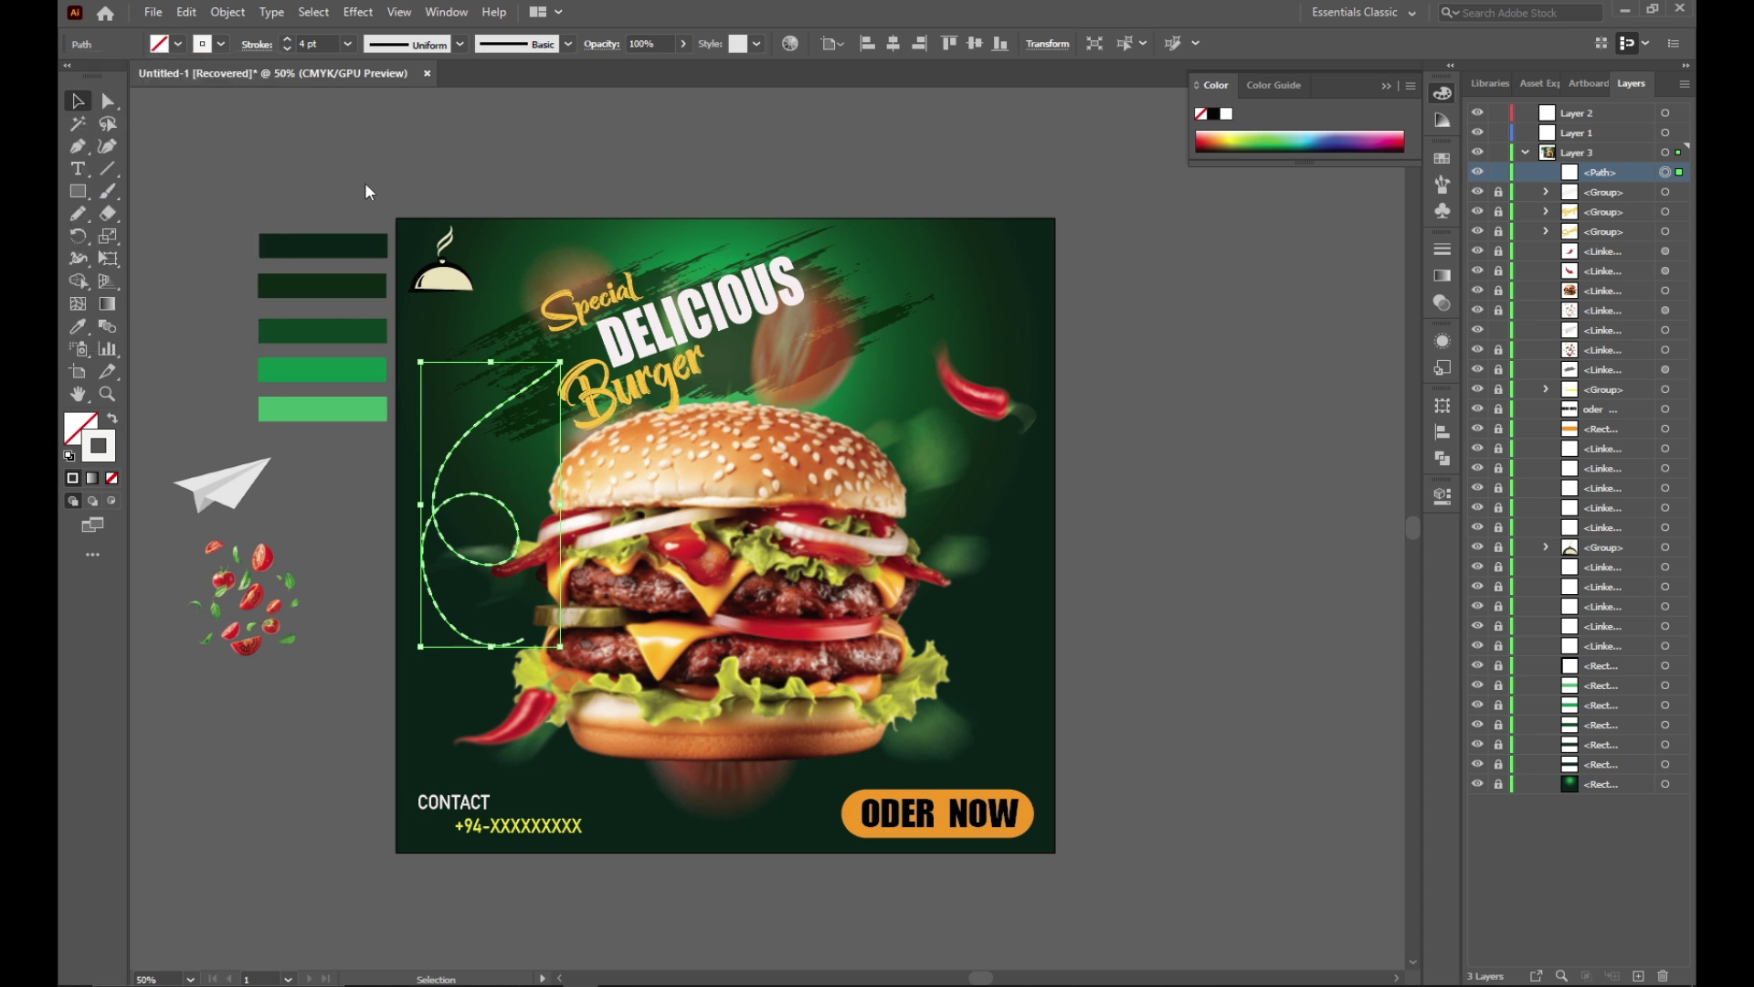
drag(484, 425, 373, 526)
Step: Shrink the paper plane beside Burger and delete the old dashed curve
click(236, 501)
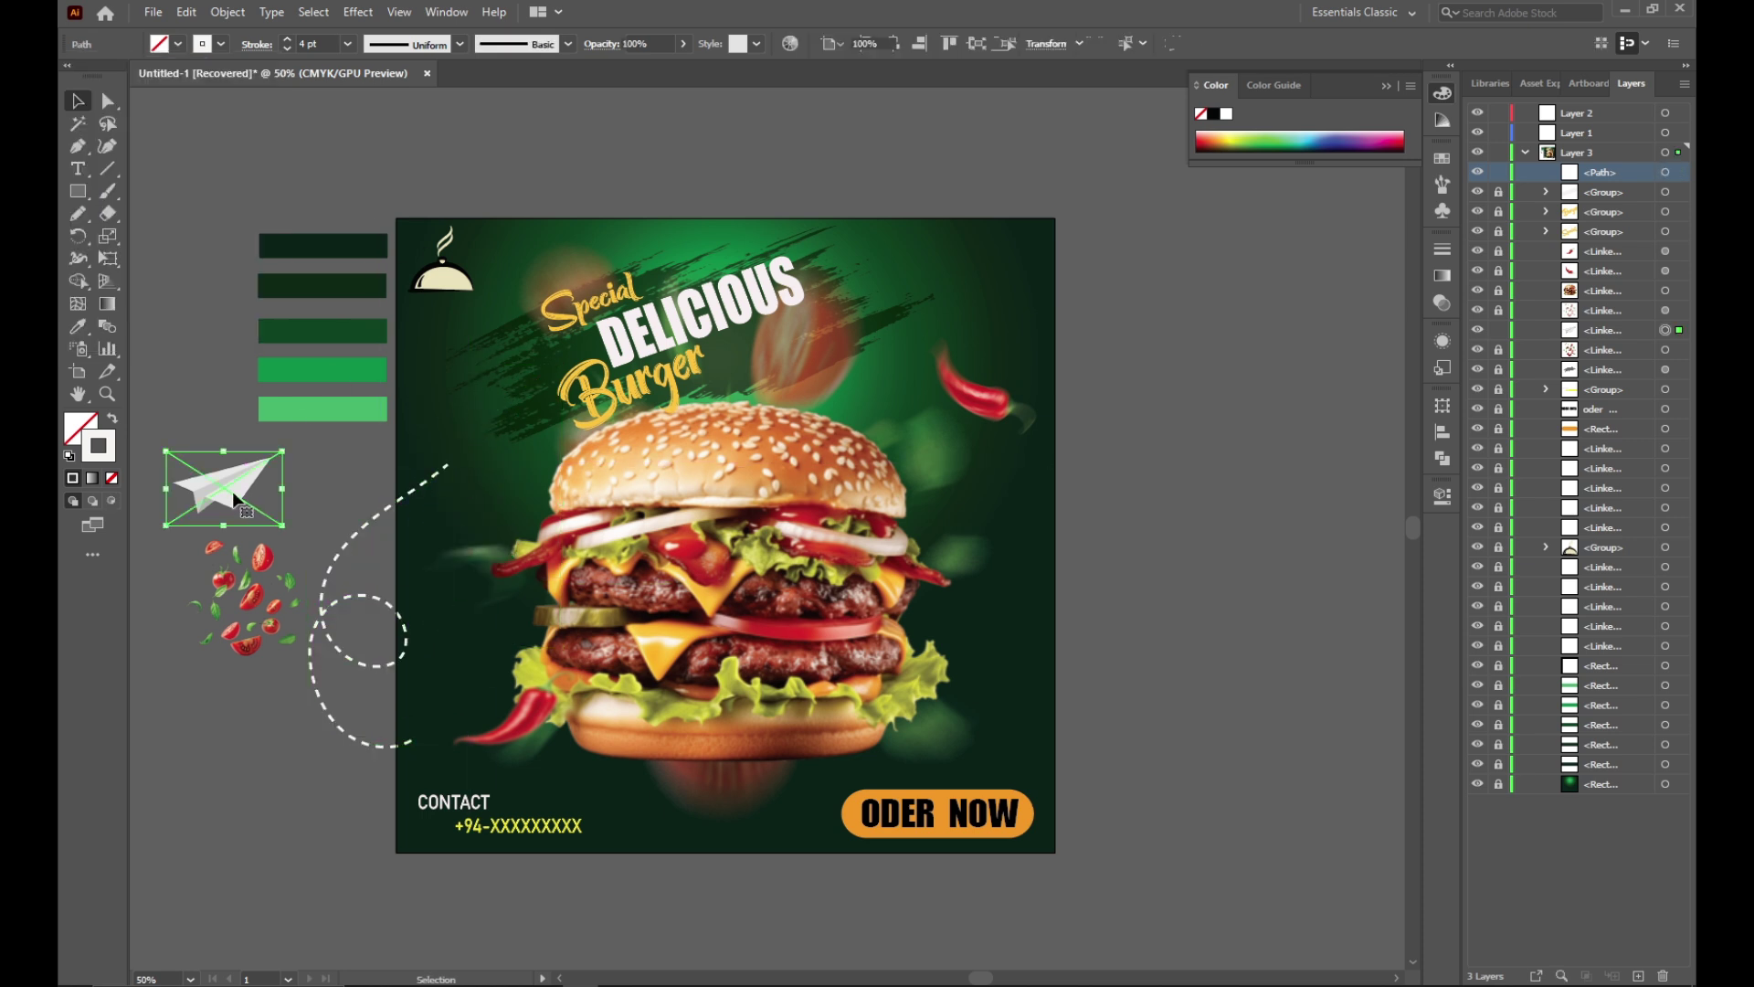
drag(235, 501, 517, 403)
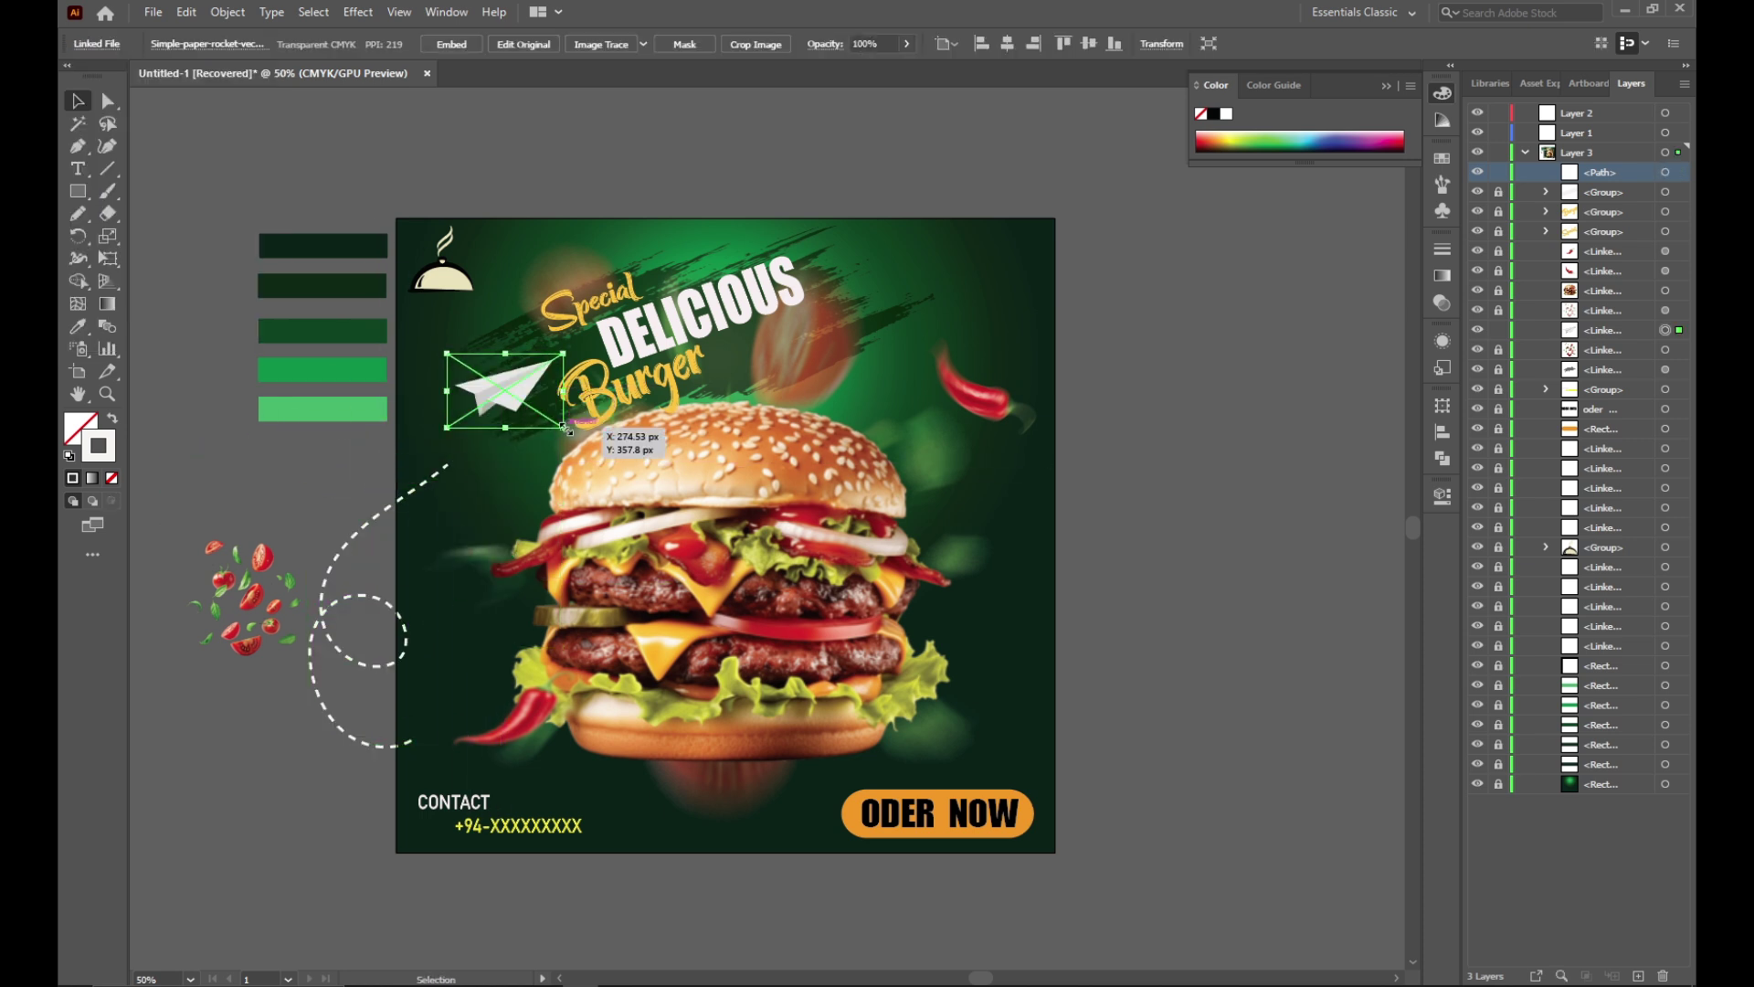
drag(564, 425, 554, 417)
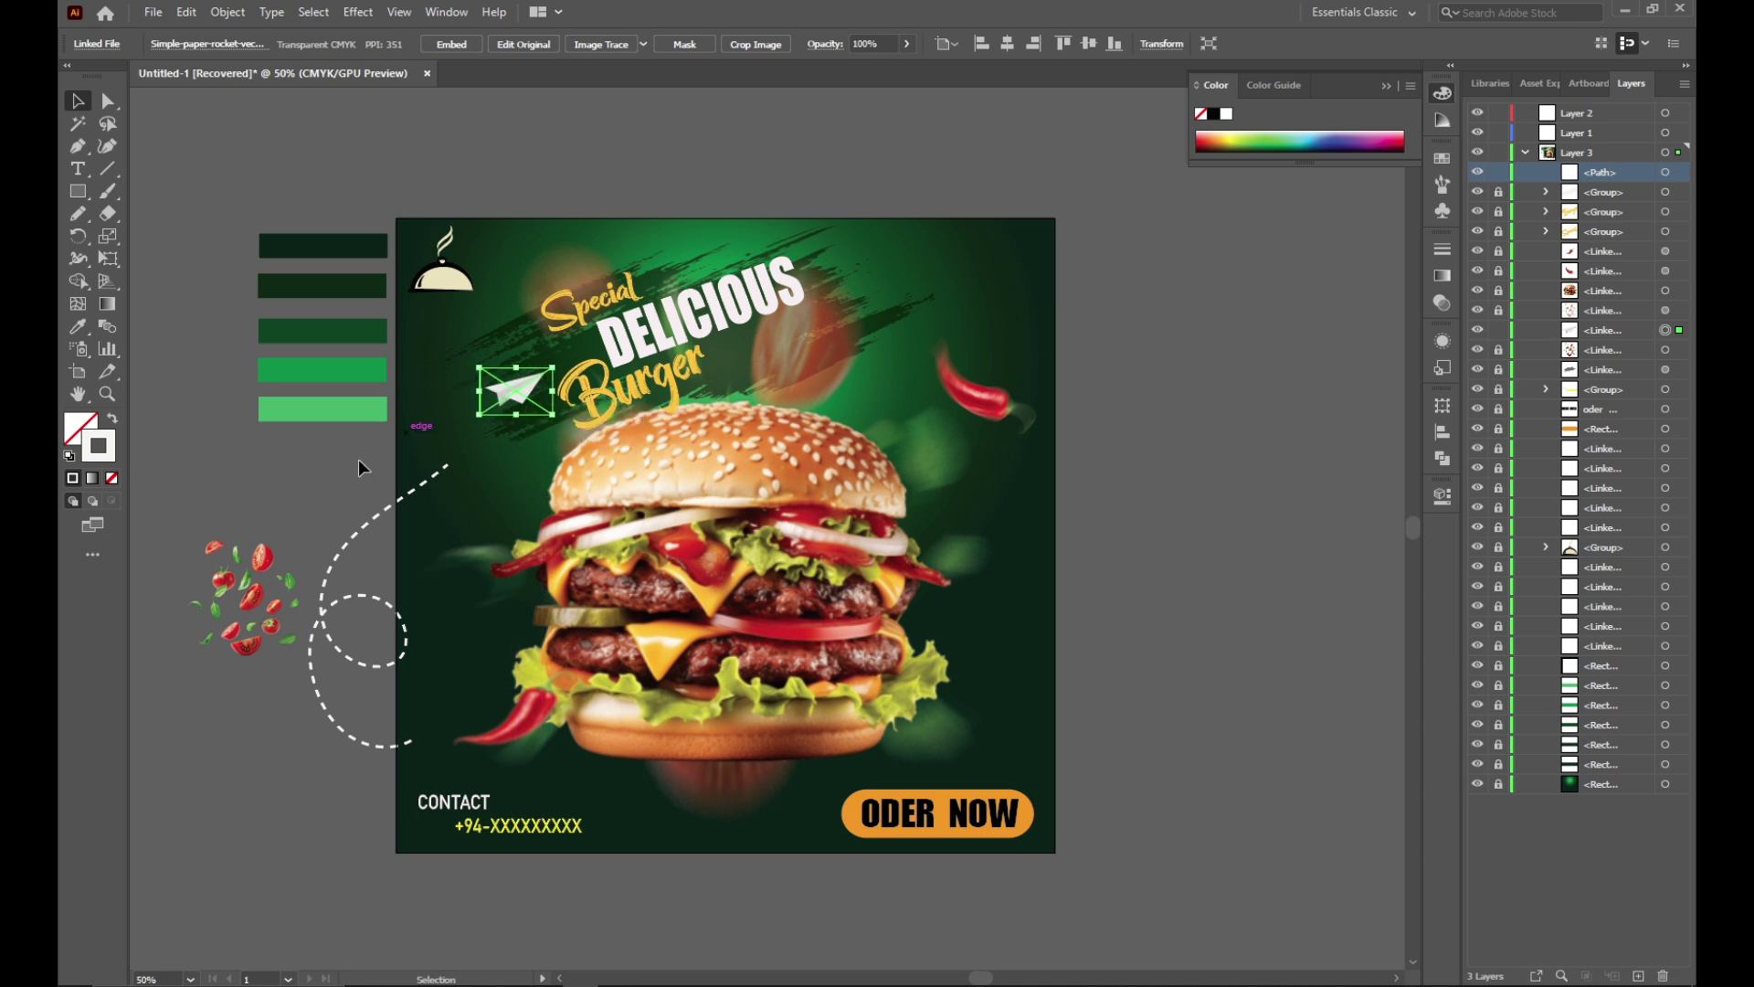
click(358, 458)
mouse_move(394, 514)
mouse_down()
mouse_move(487, 462)
mouse_move(361, 486)
mouse_up()
key(Delete)
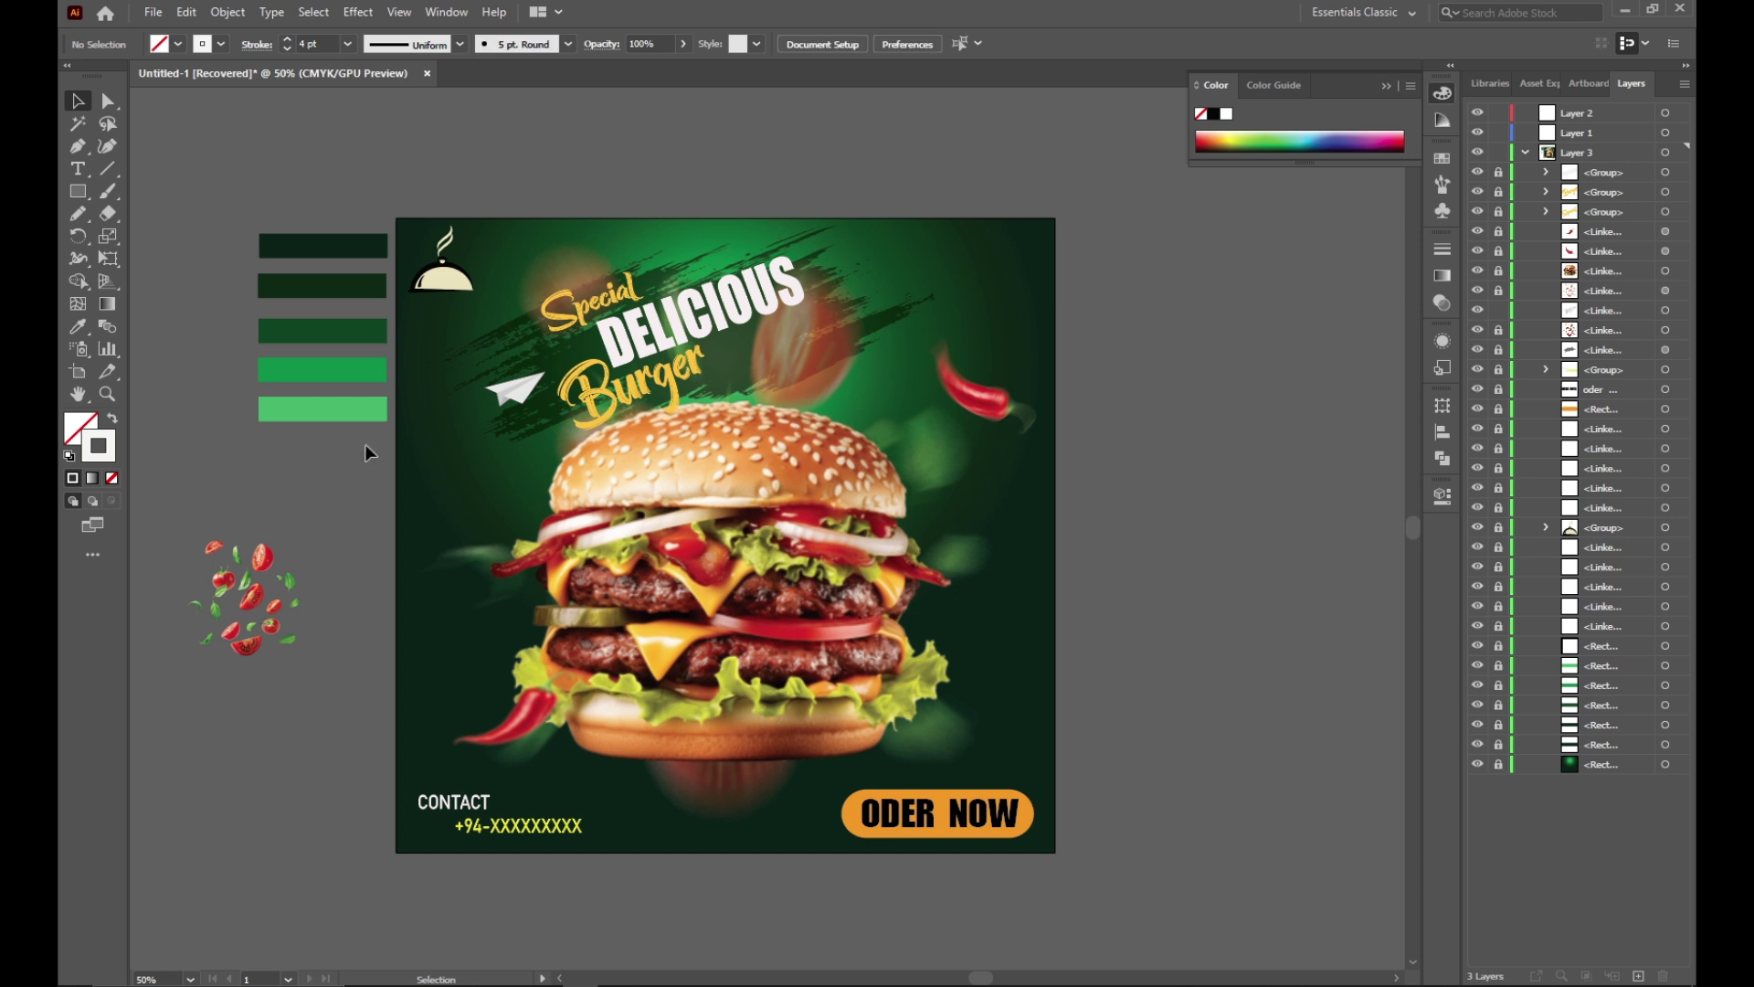
drag(537, 398, 531, 393)
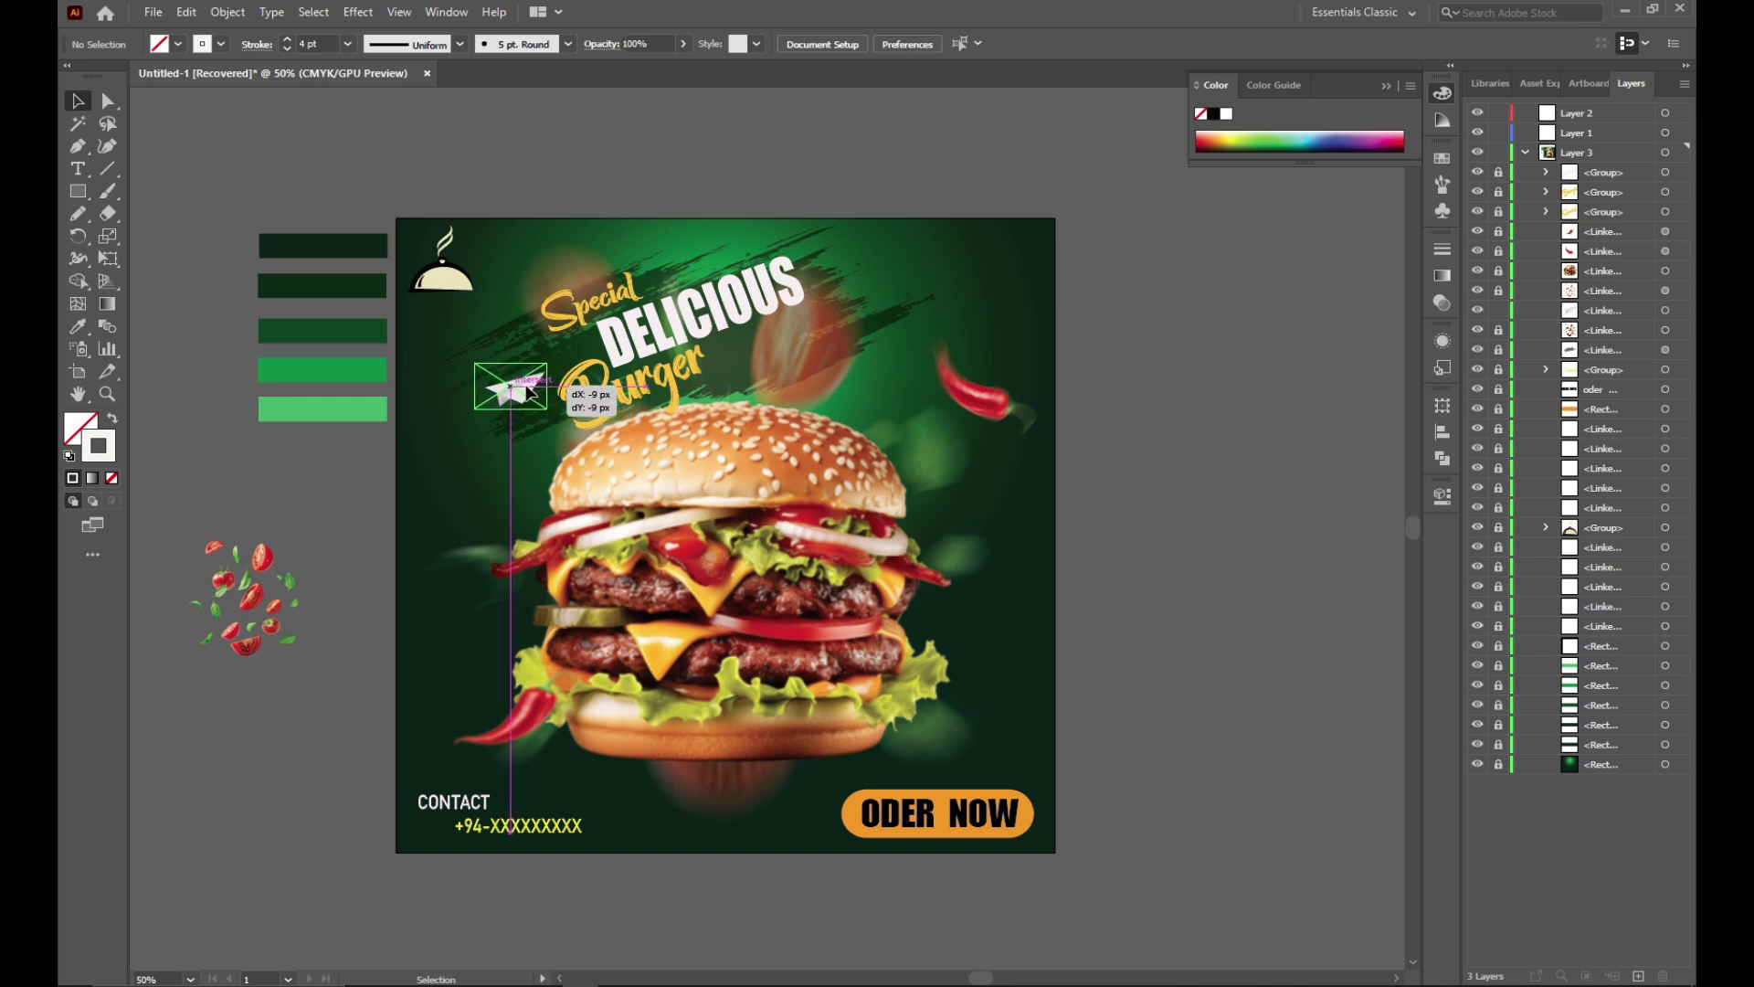
Step: Draw a new looping dashed trail from the paper plane downward beside the burger
click(82, 212)
key(ctrl+shift+a)
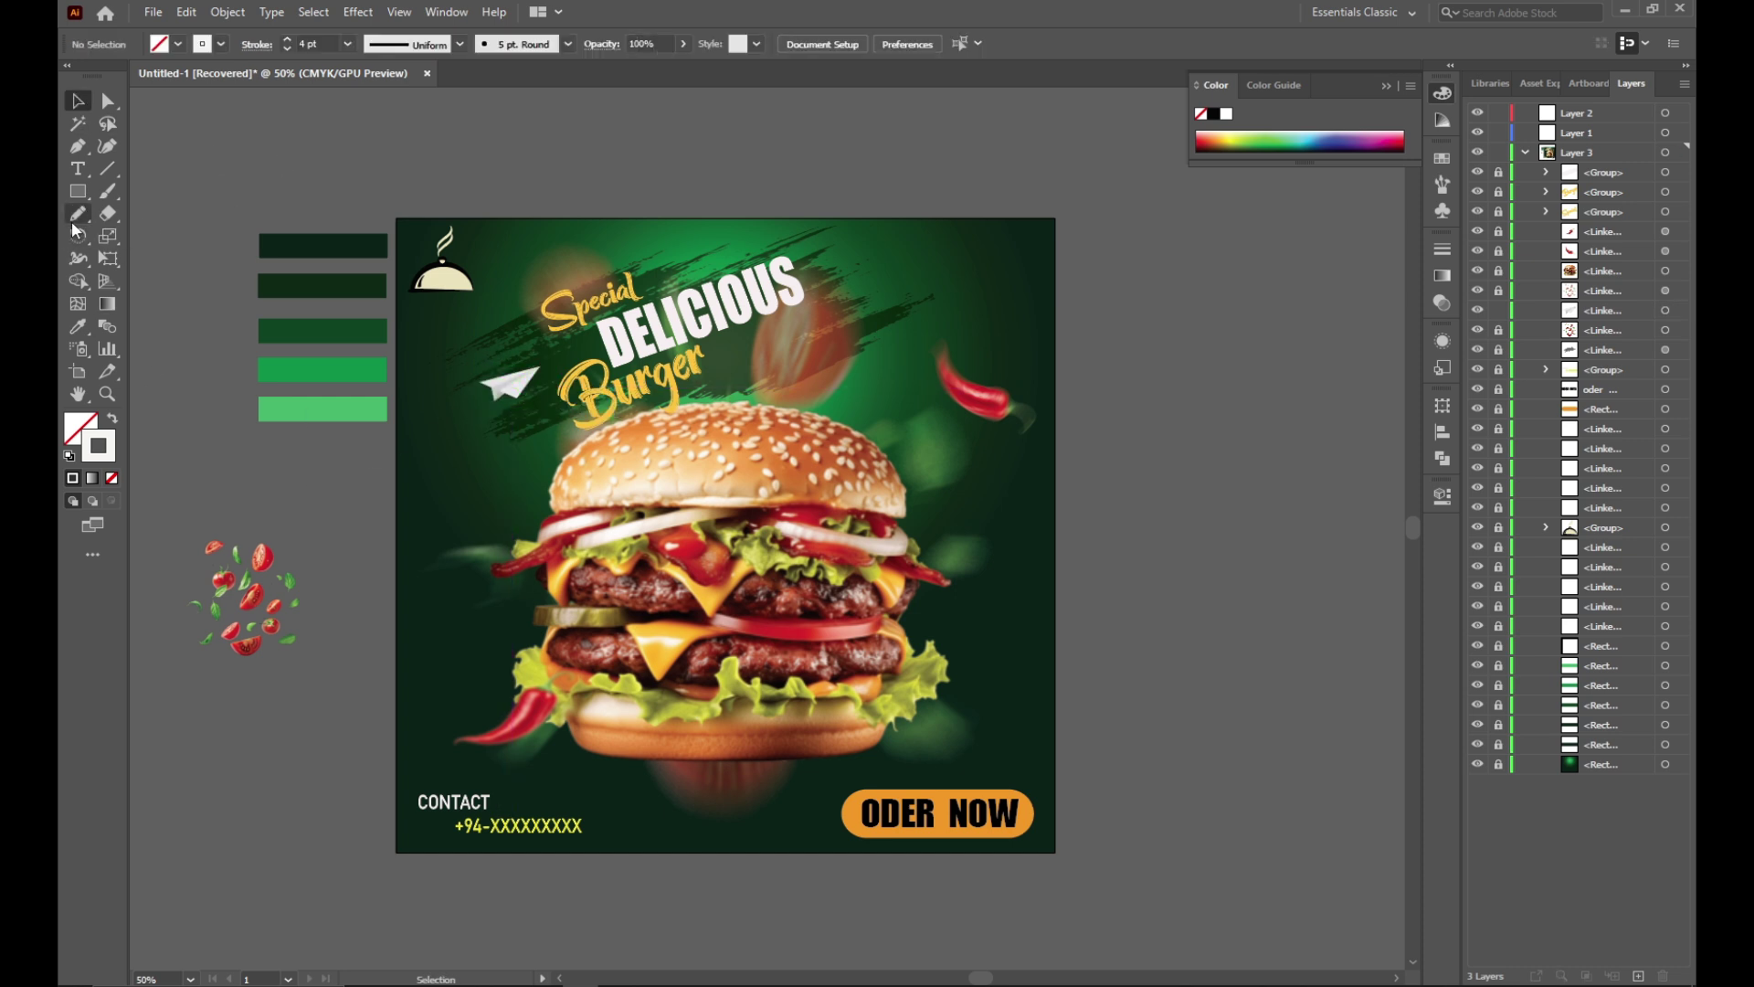
mouse_move(441, 429)
mouse_down()
mouse_move(448, 522)
mouse_move(526, 461)
mouse_move(415, 520)
mouse_move(502, 632)
mouse_move(526, 630)
mouse_up()
click(78, 100)
click(254, 161)
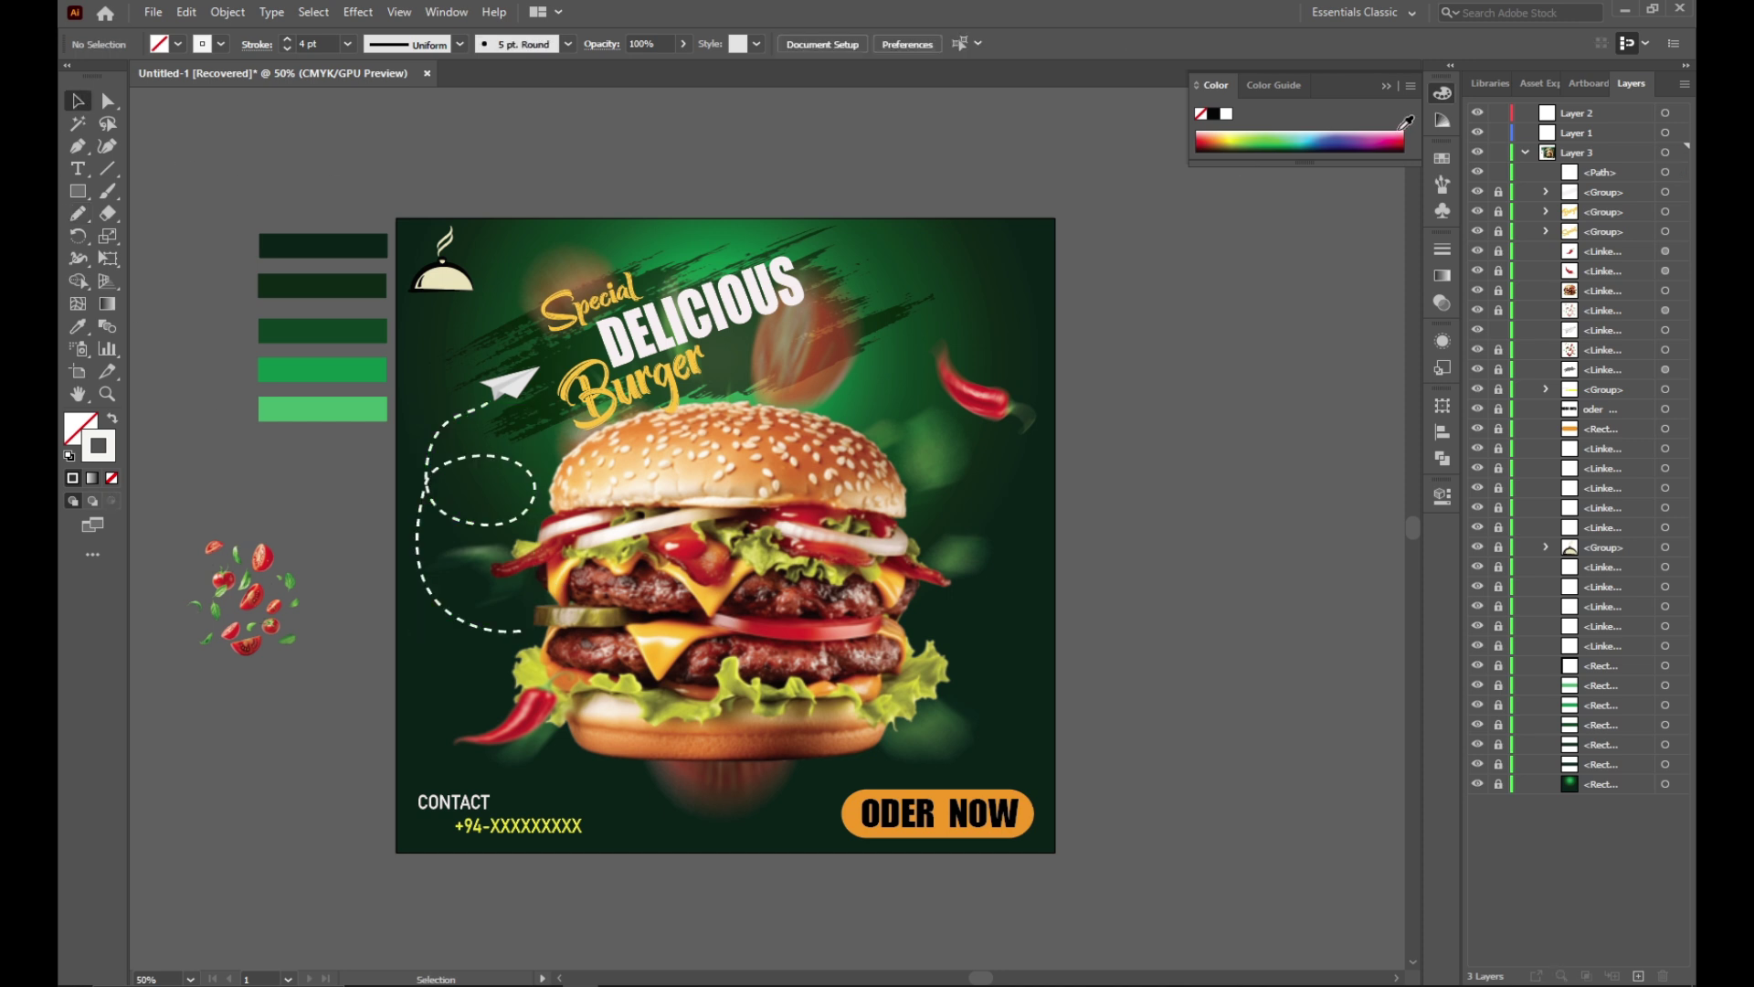
click(1385, 86)
scroll(952, 375, left, 2)
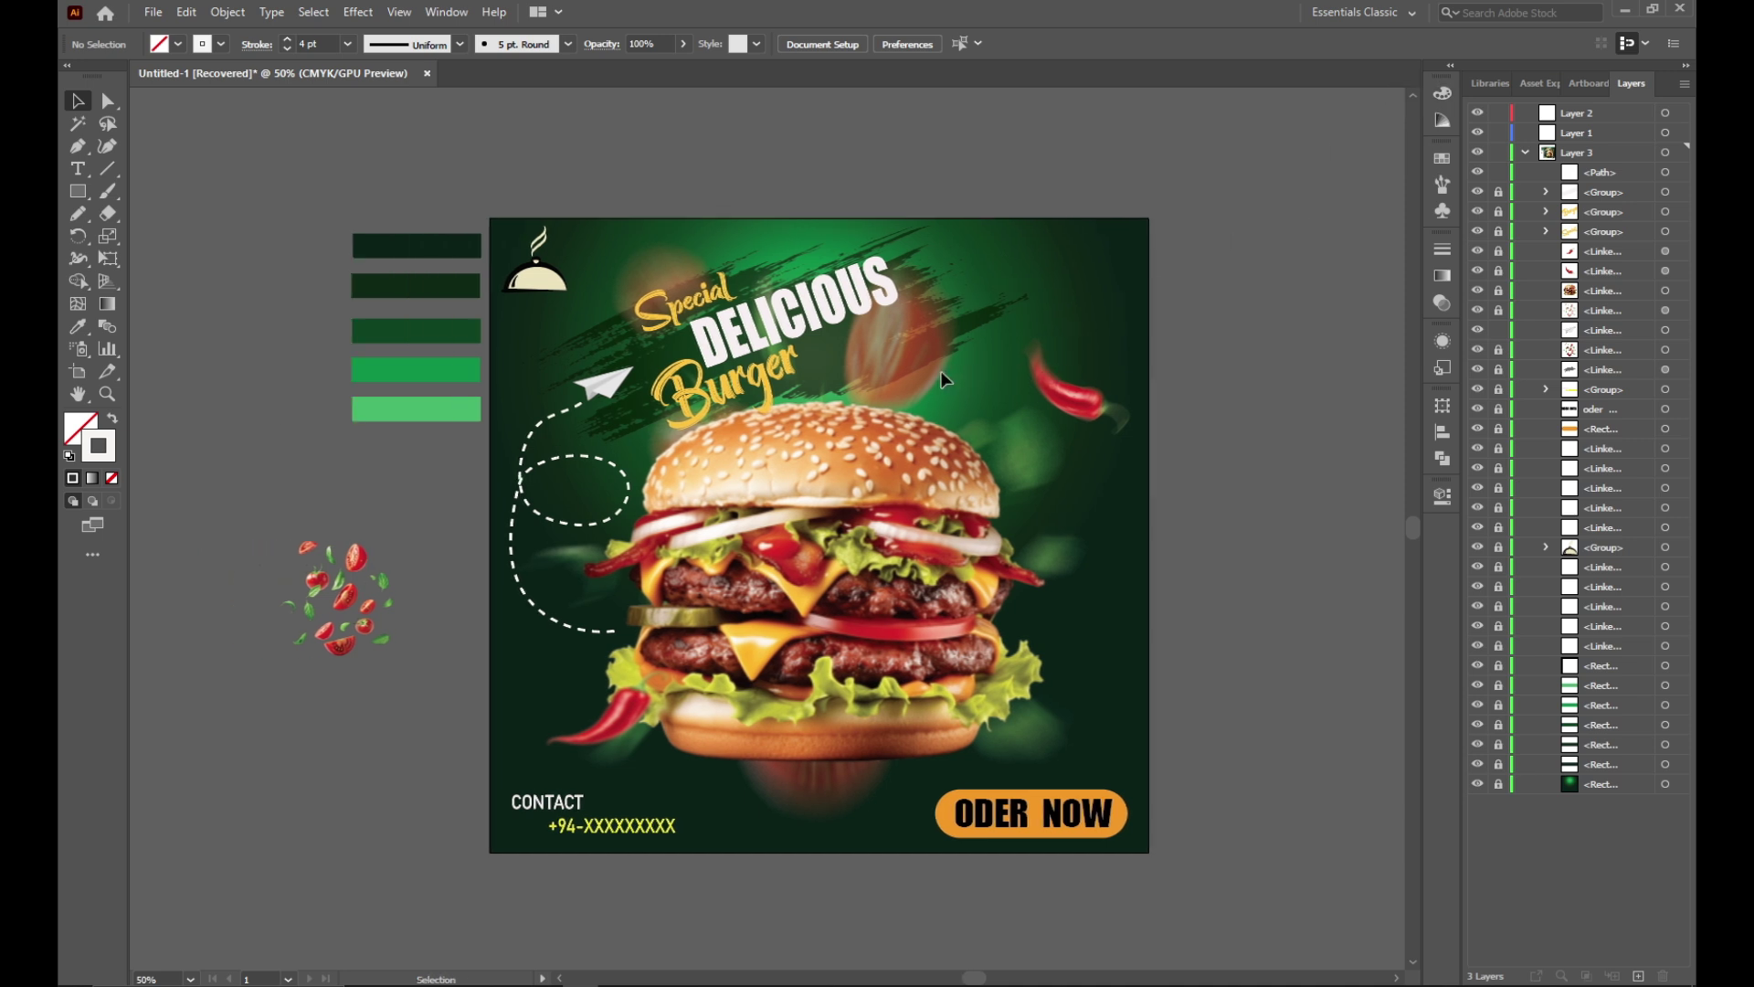
Step: Unlock everything, enlarge the flying tomatoes image over the poster and rotate it about 90°
drag(1498, 192, 1498, 784)
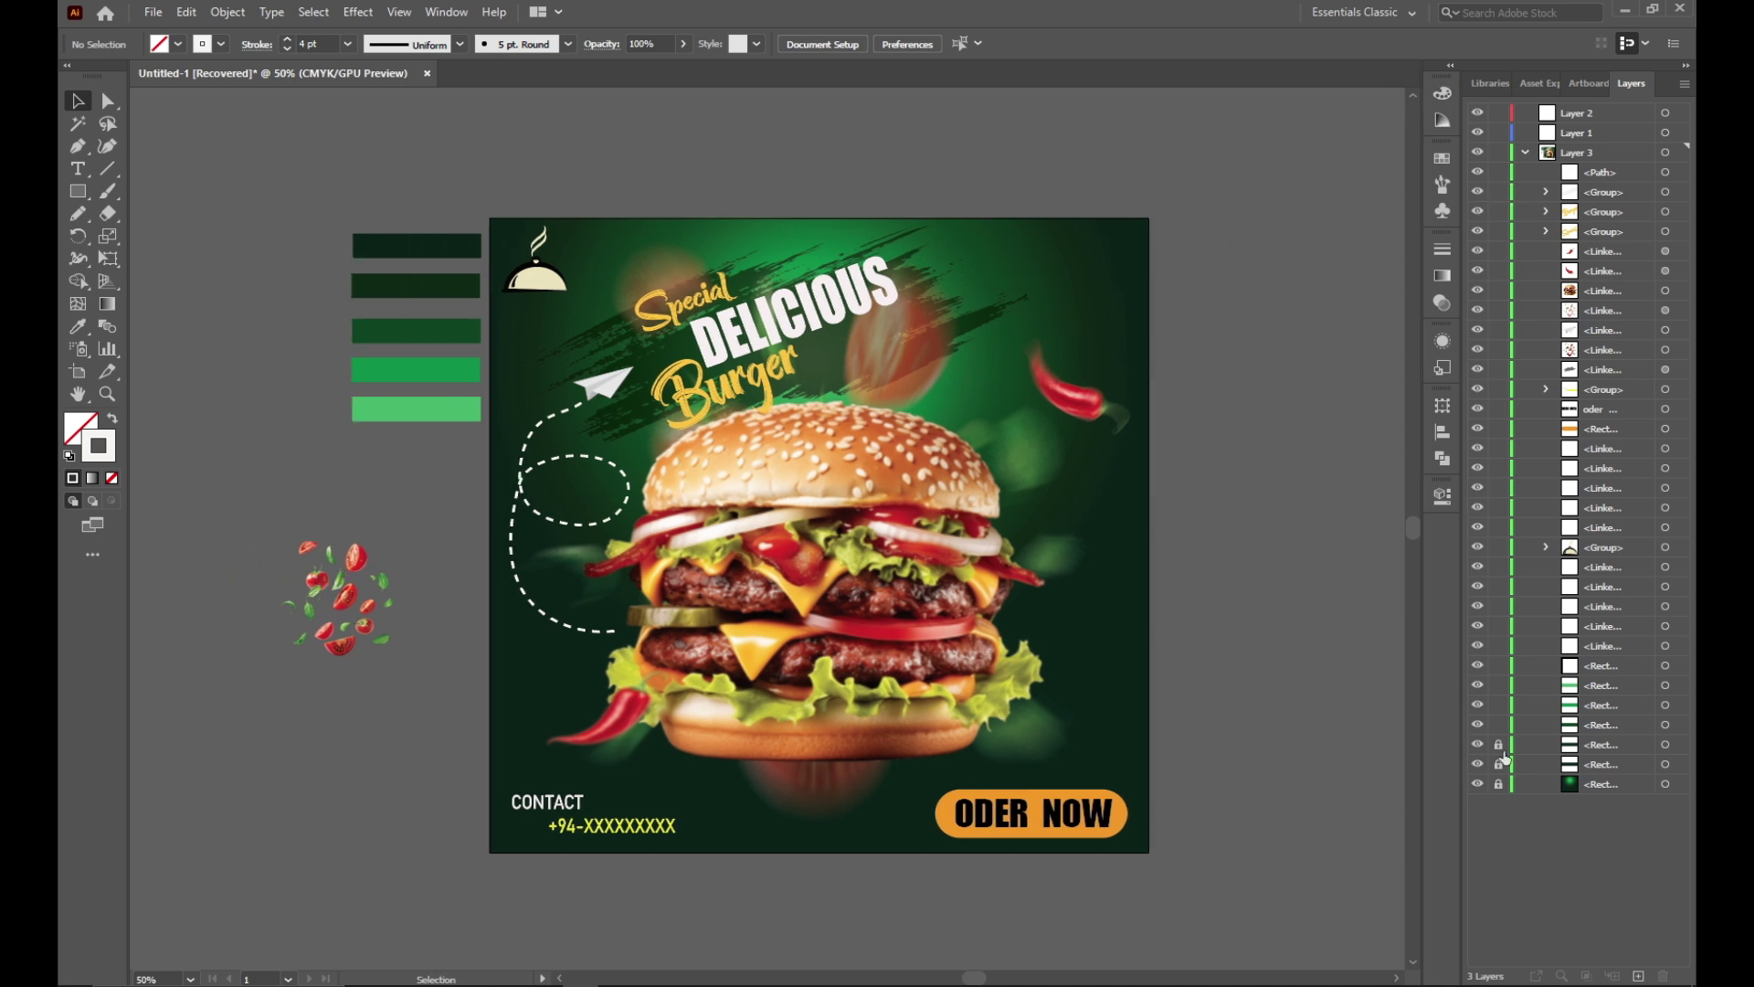
mouse_move(370, 539)
mouse_down()
mouse_move(525, 379)
mouse_move(512, 320)
mouse_up()
mouse_move(631, 356)
mouse_down()
mouse_move(1021, 822)
mouse_move(1149, 852)
mouse_up()
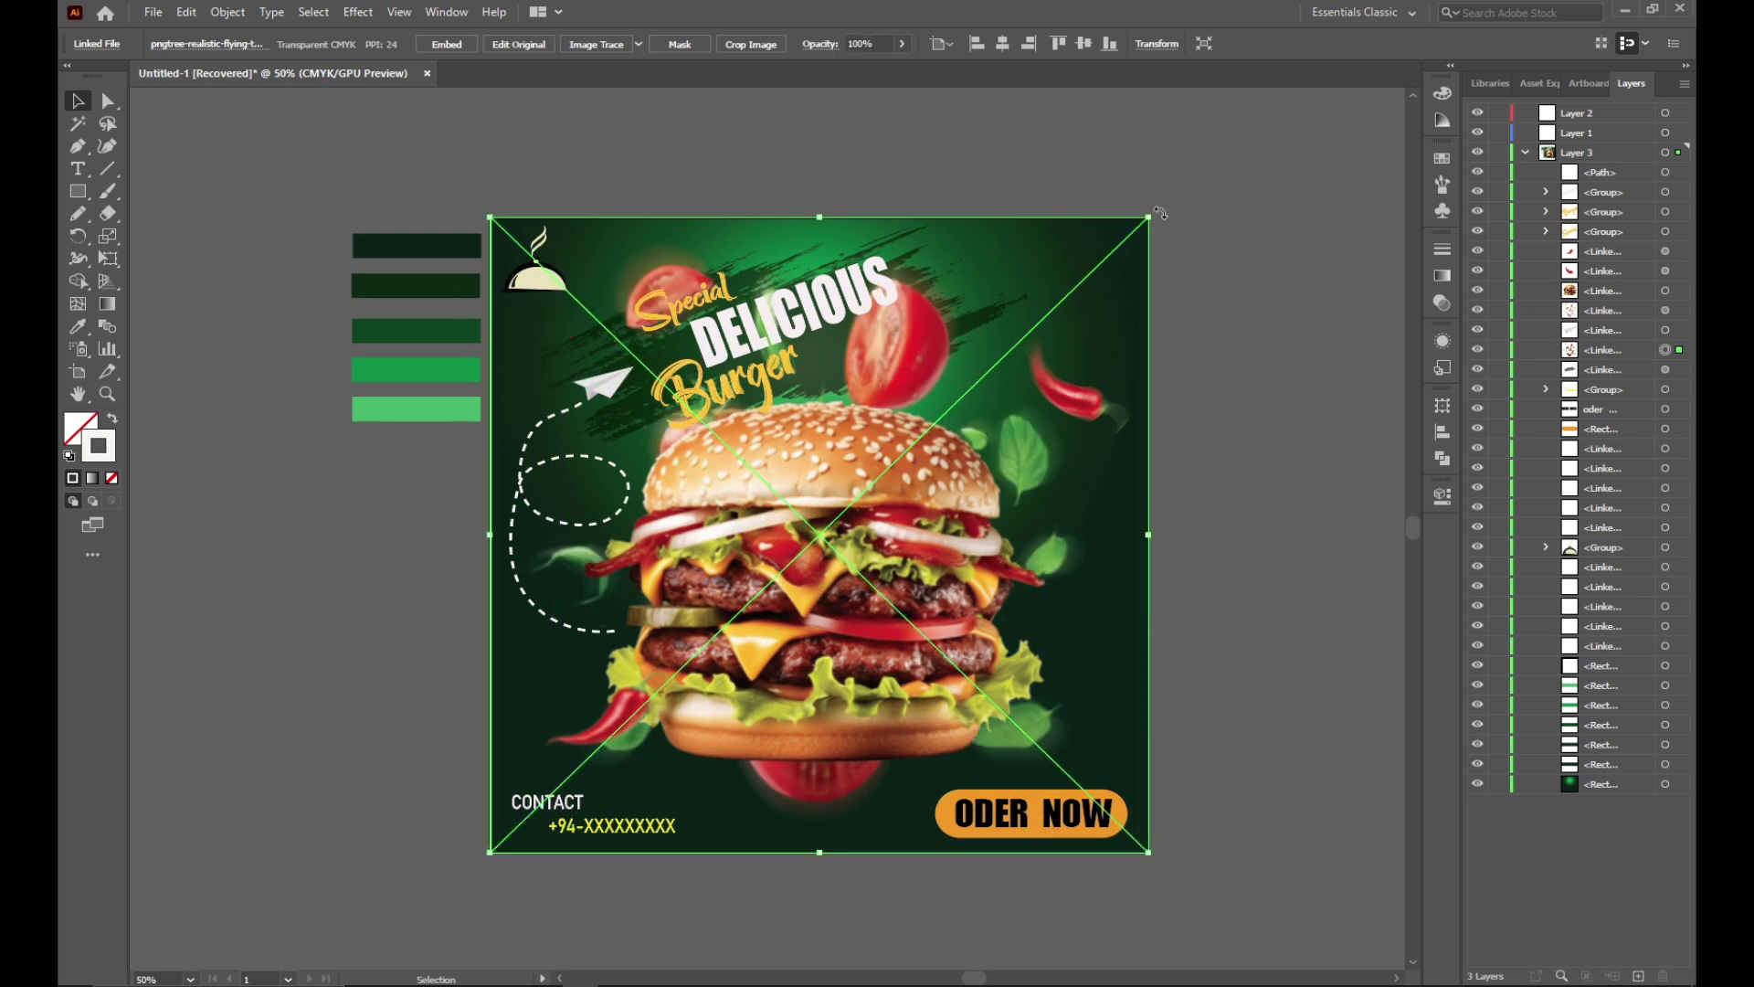
mouse_move(1160, 213)
mouse_down()
mouse_move(1124, 810)
mouse_move(546, 804)
mouse_move(545, 819)
mouse_up()
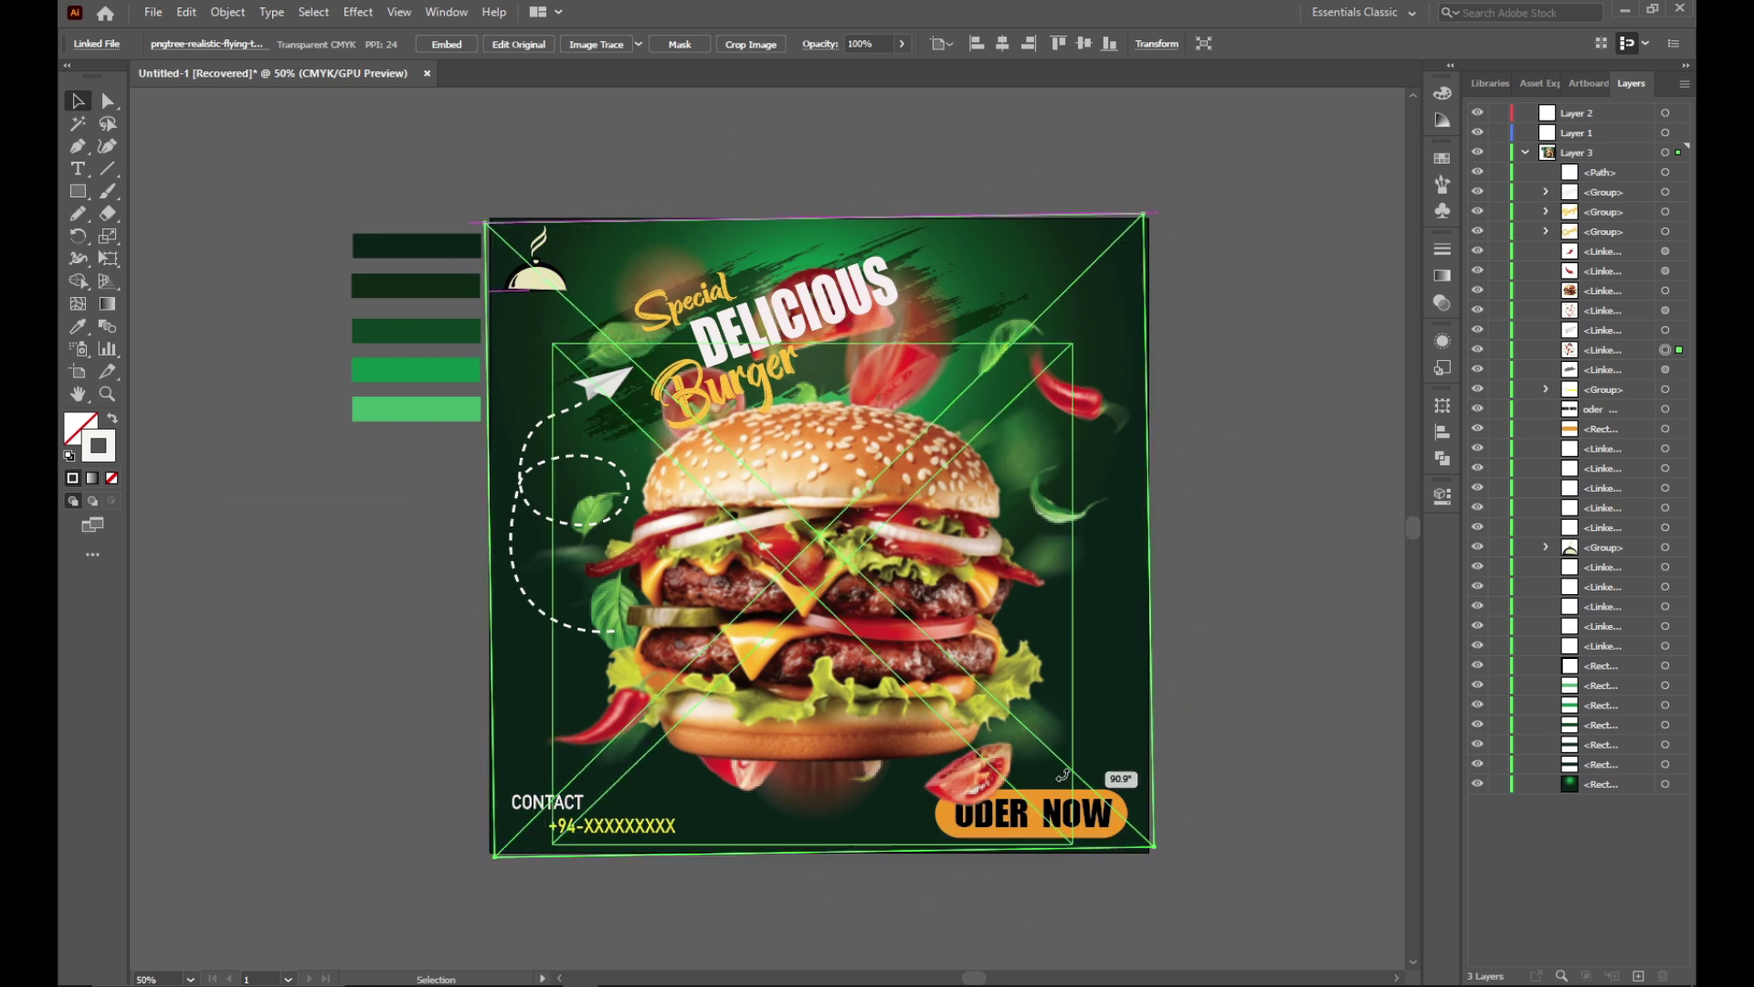
key(ctrl+z)
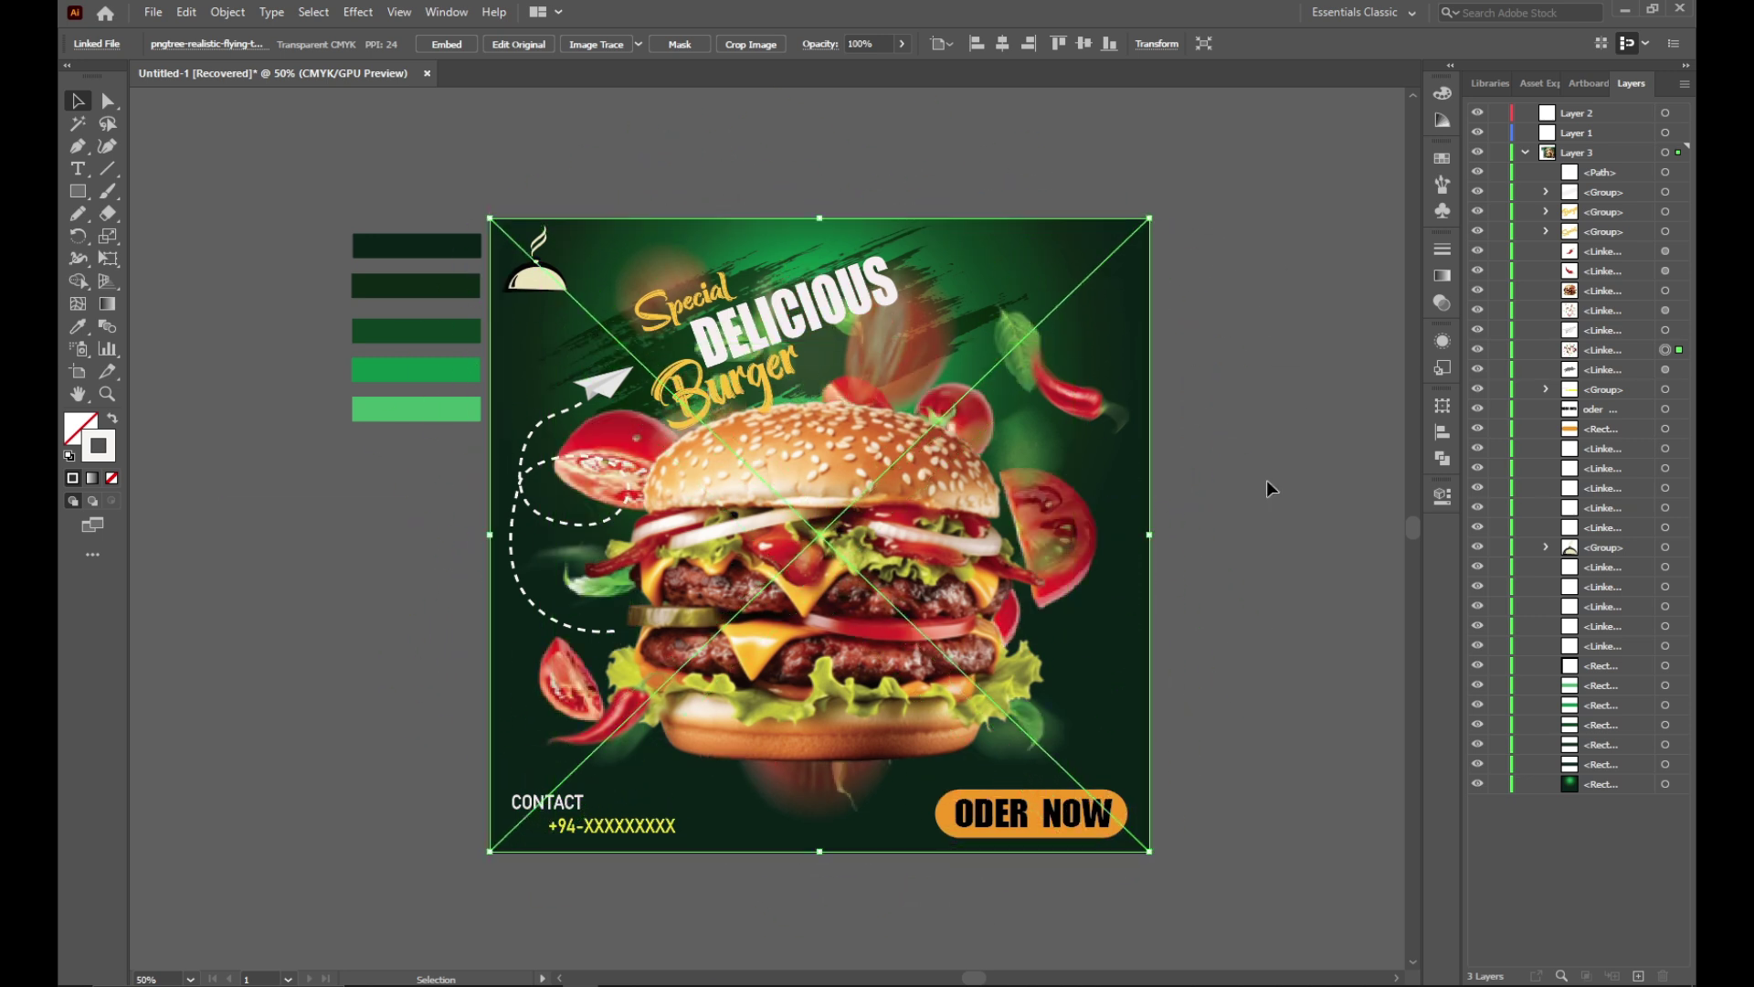
Step: Select the full-poster tomatoes image and move it lower in the stacking order
click(1266, 479)
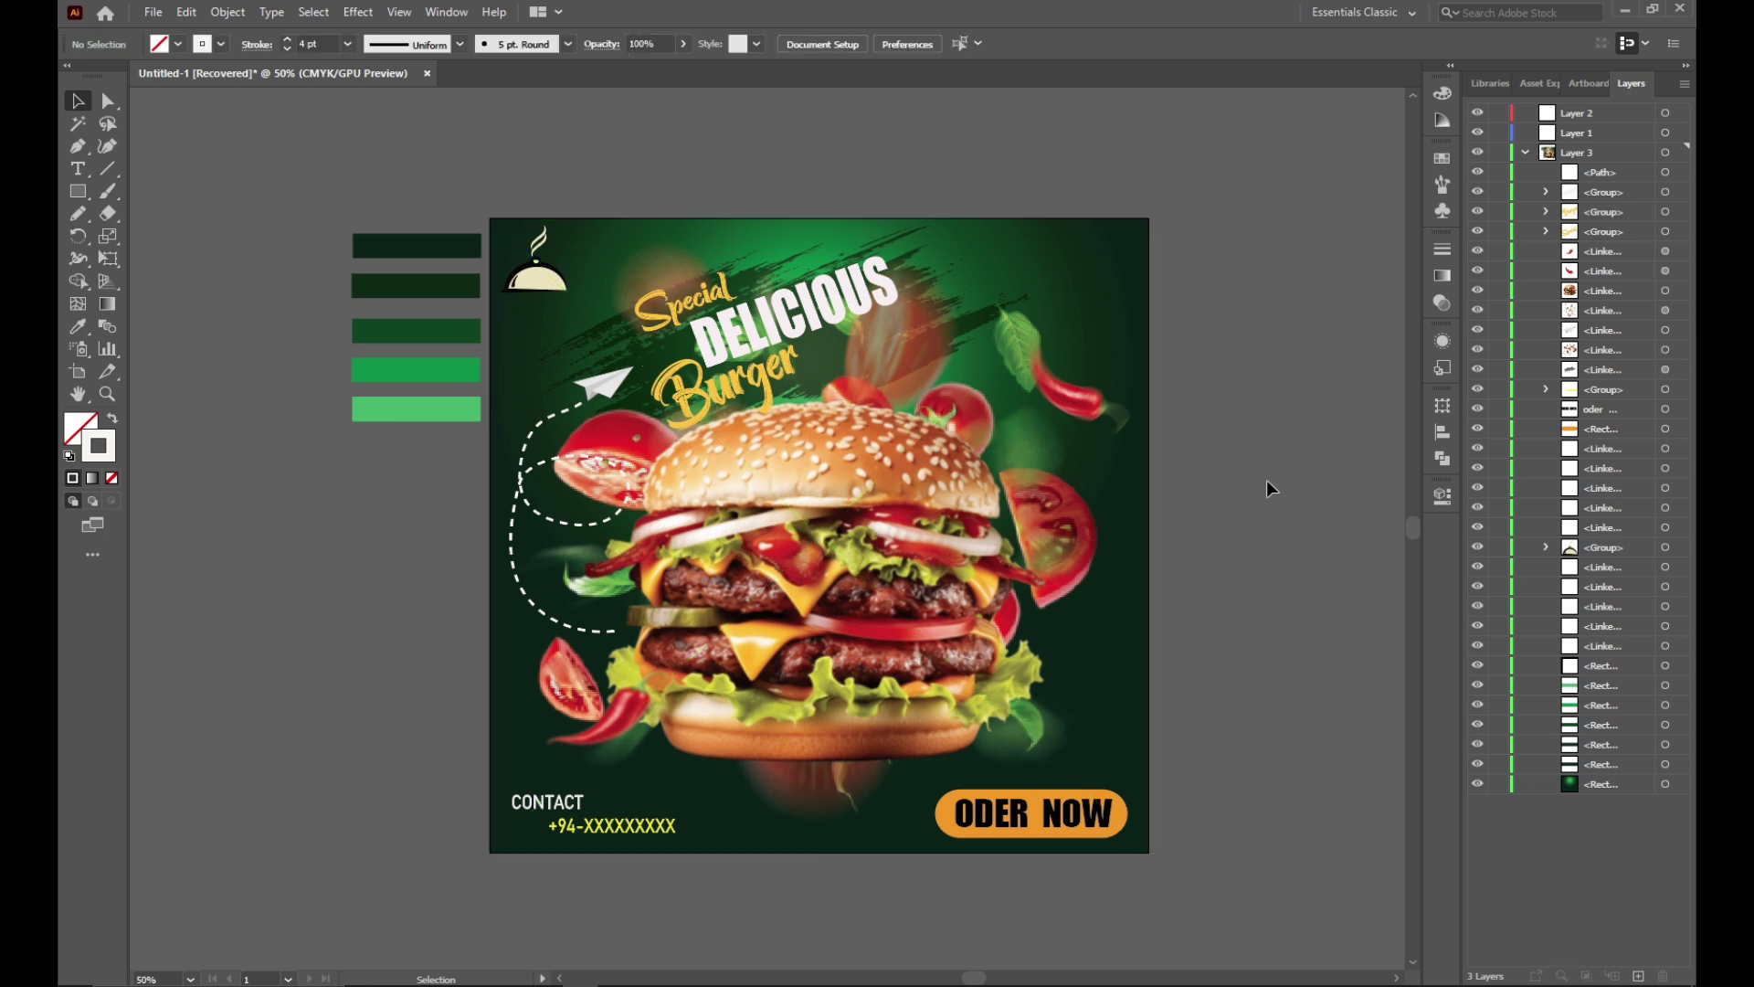
click(1131, 523)
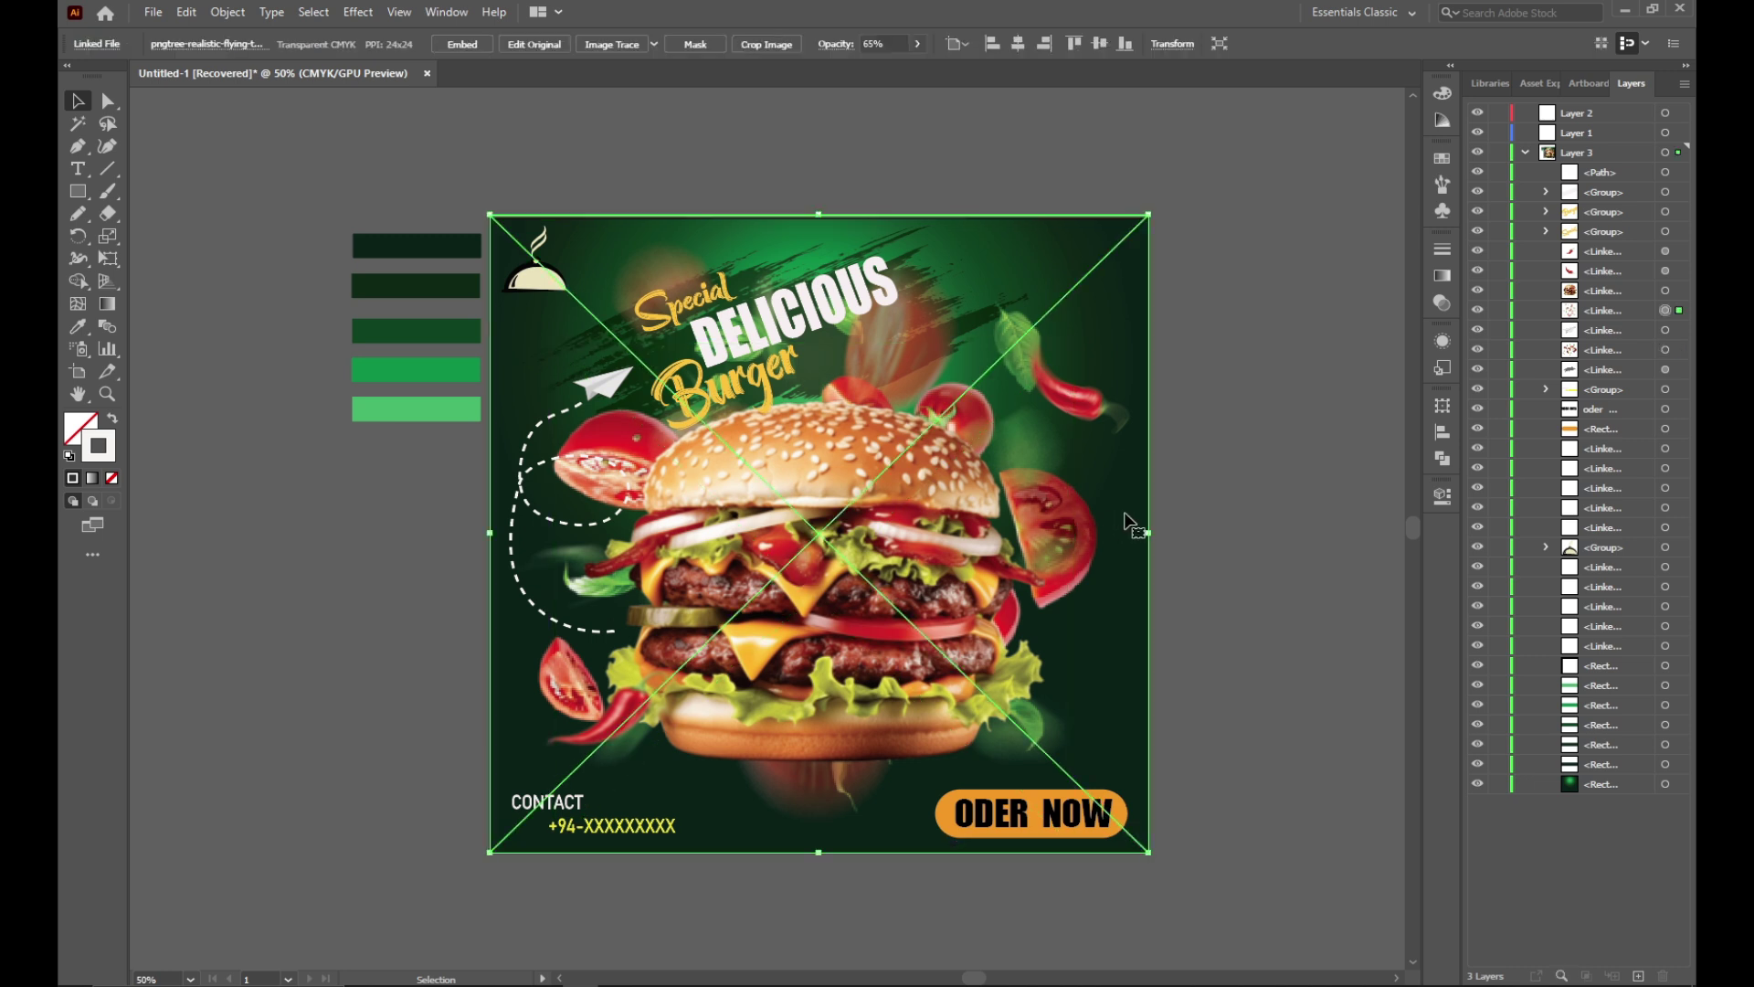
click(1582, 312)
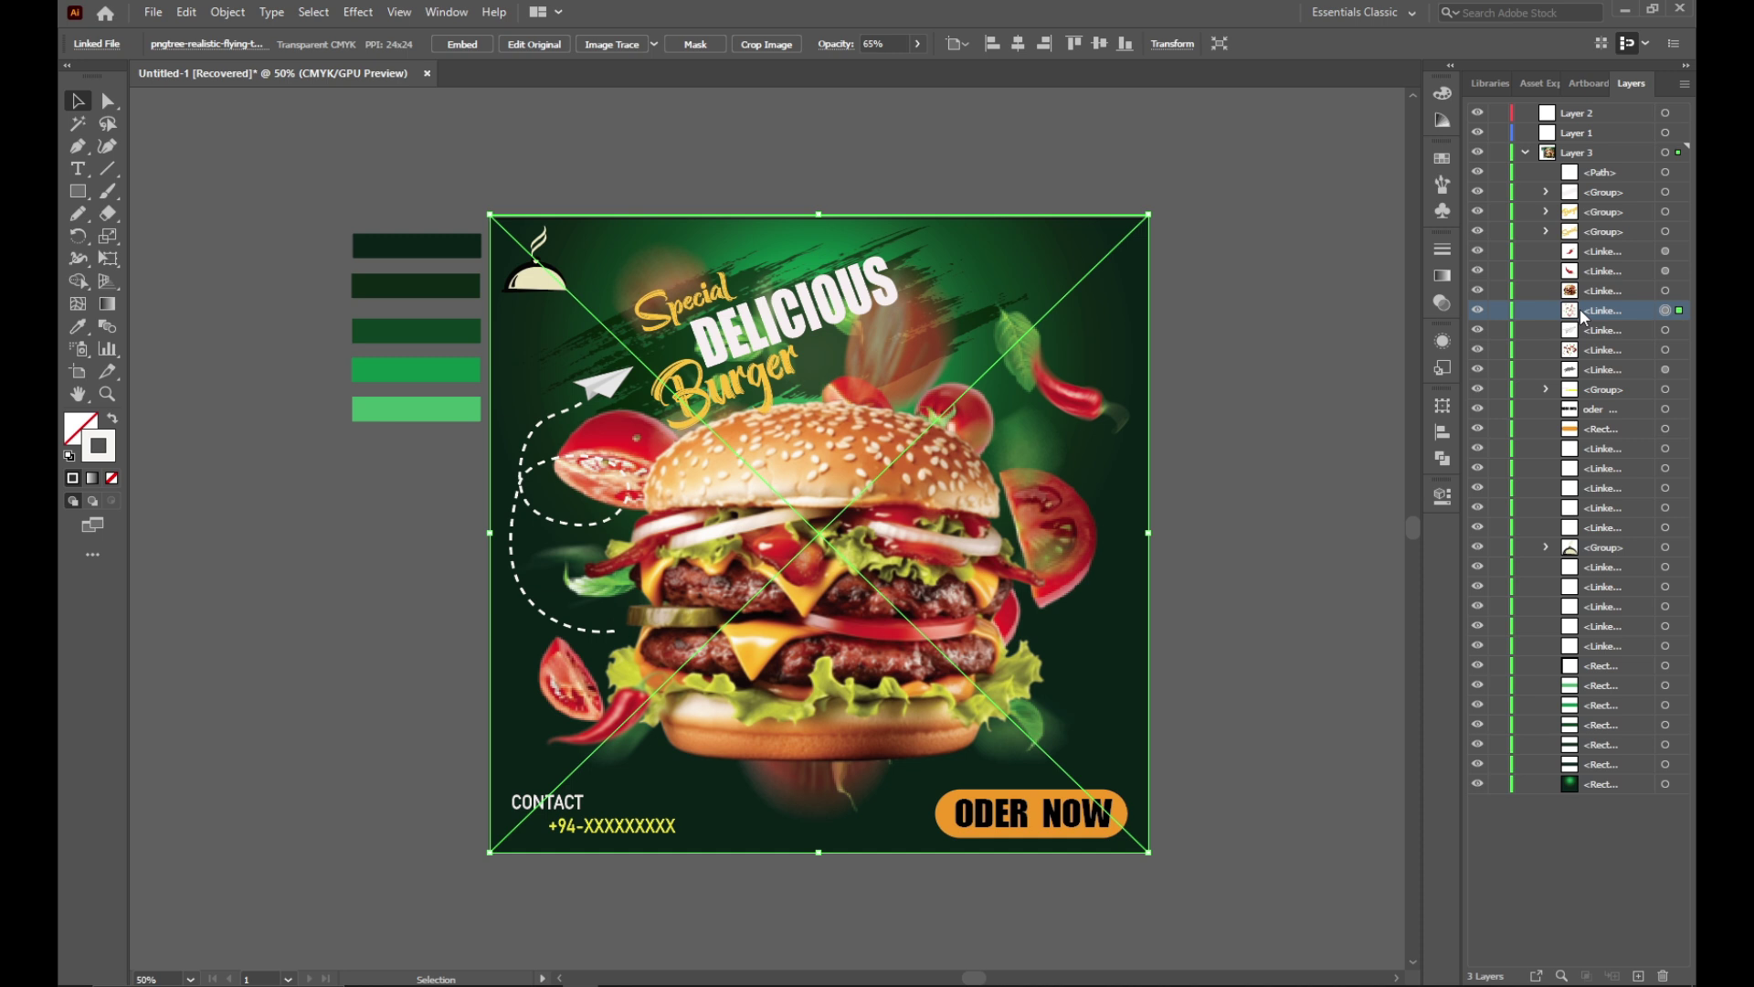
click(1334, 309)
click(1095, 520)
mouse_move(1603, 322)
mouse_down()
mouse_move(1583, 483)
mouse_move(1604, 310)
mouse_up()
Step: Fade the tomatoes image to about 43% opacity
click(1441, 303)
click(1394, 271)
drag(1368, 301, 1378, 298)
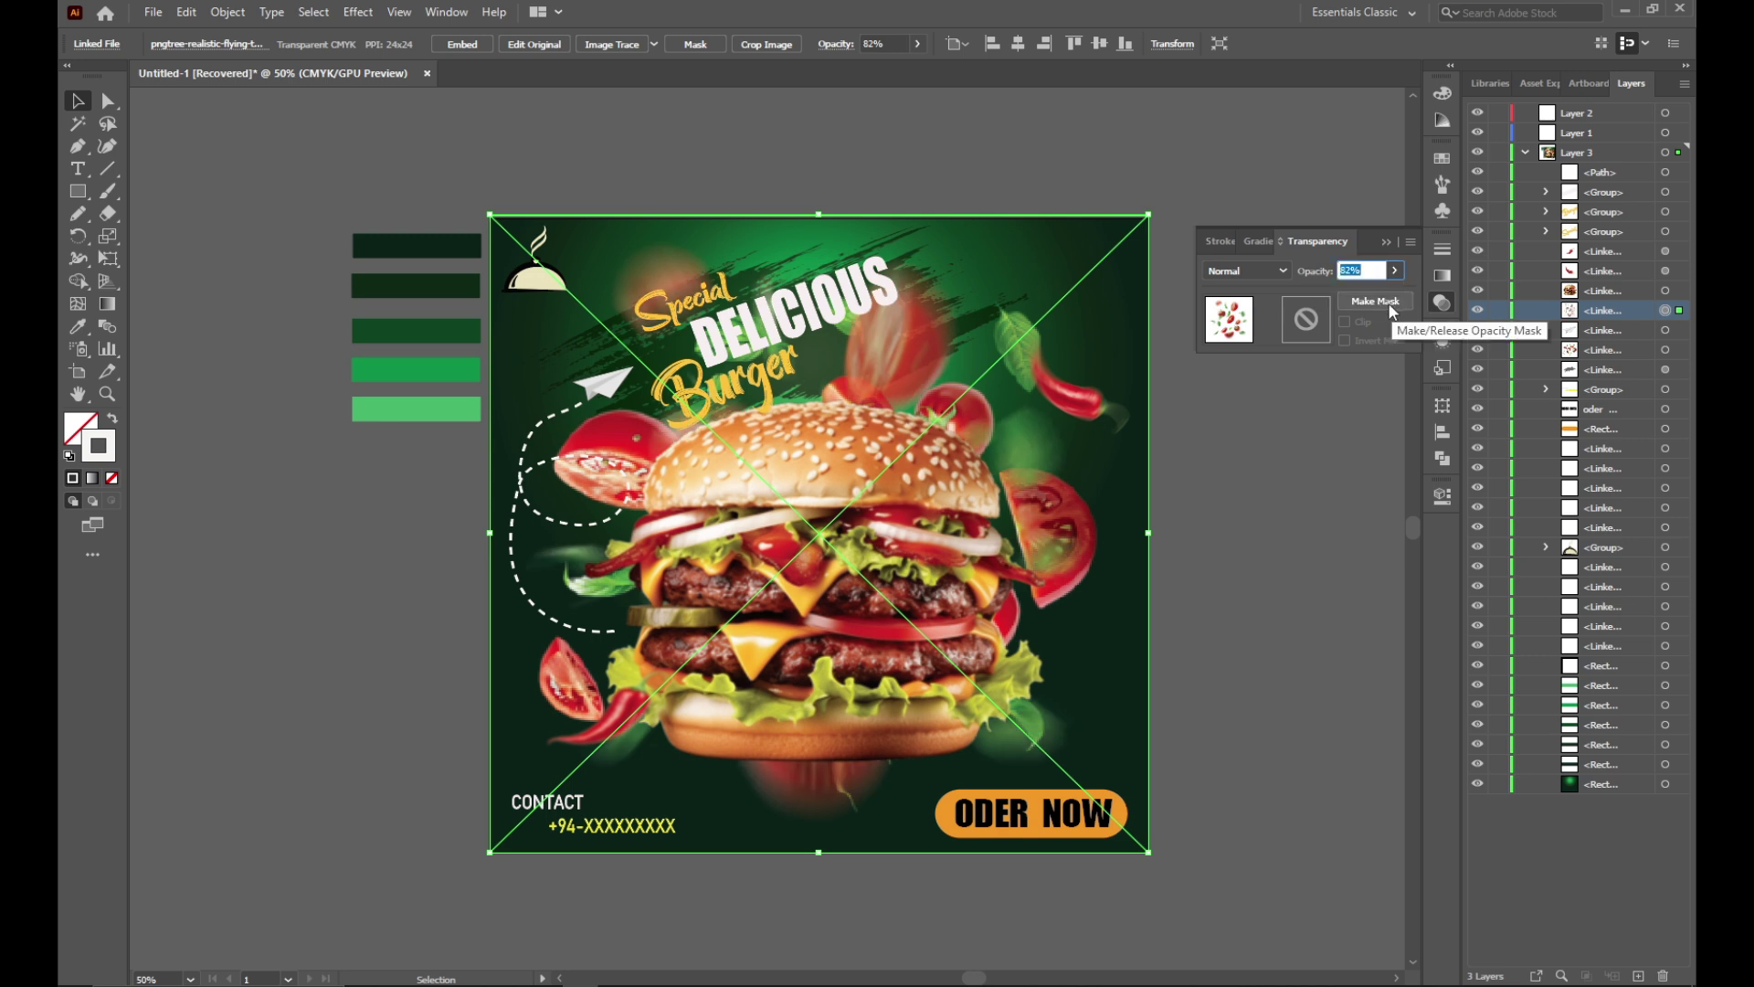
drag(1381, 300, 1351, 287)
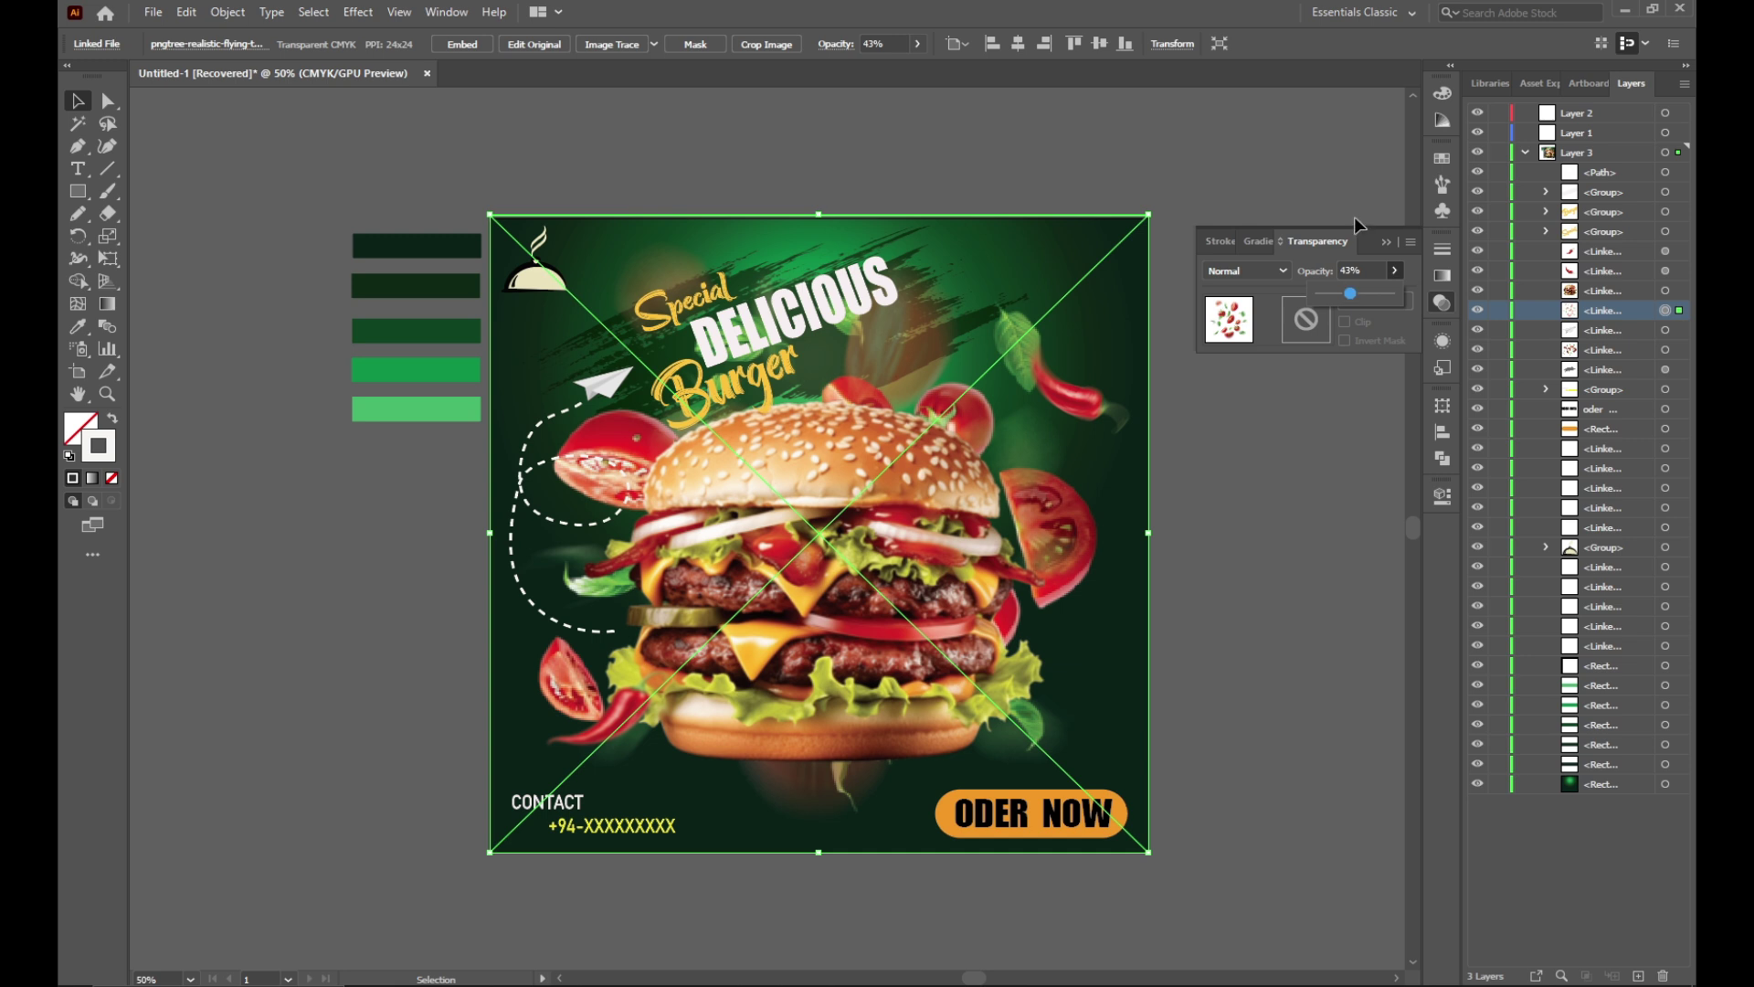
click(1385, 239)
Step: Try dragging the faint tomato image to snap to the artboard edges, then undo
click(1051, 375)
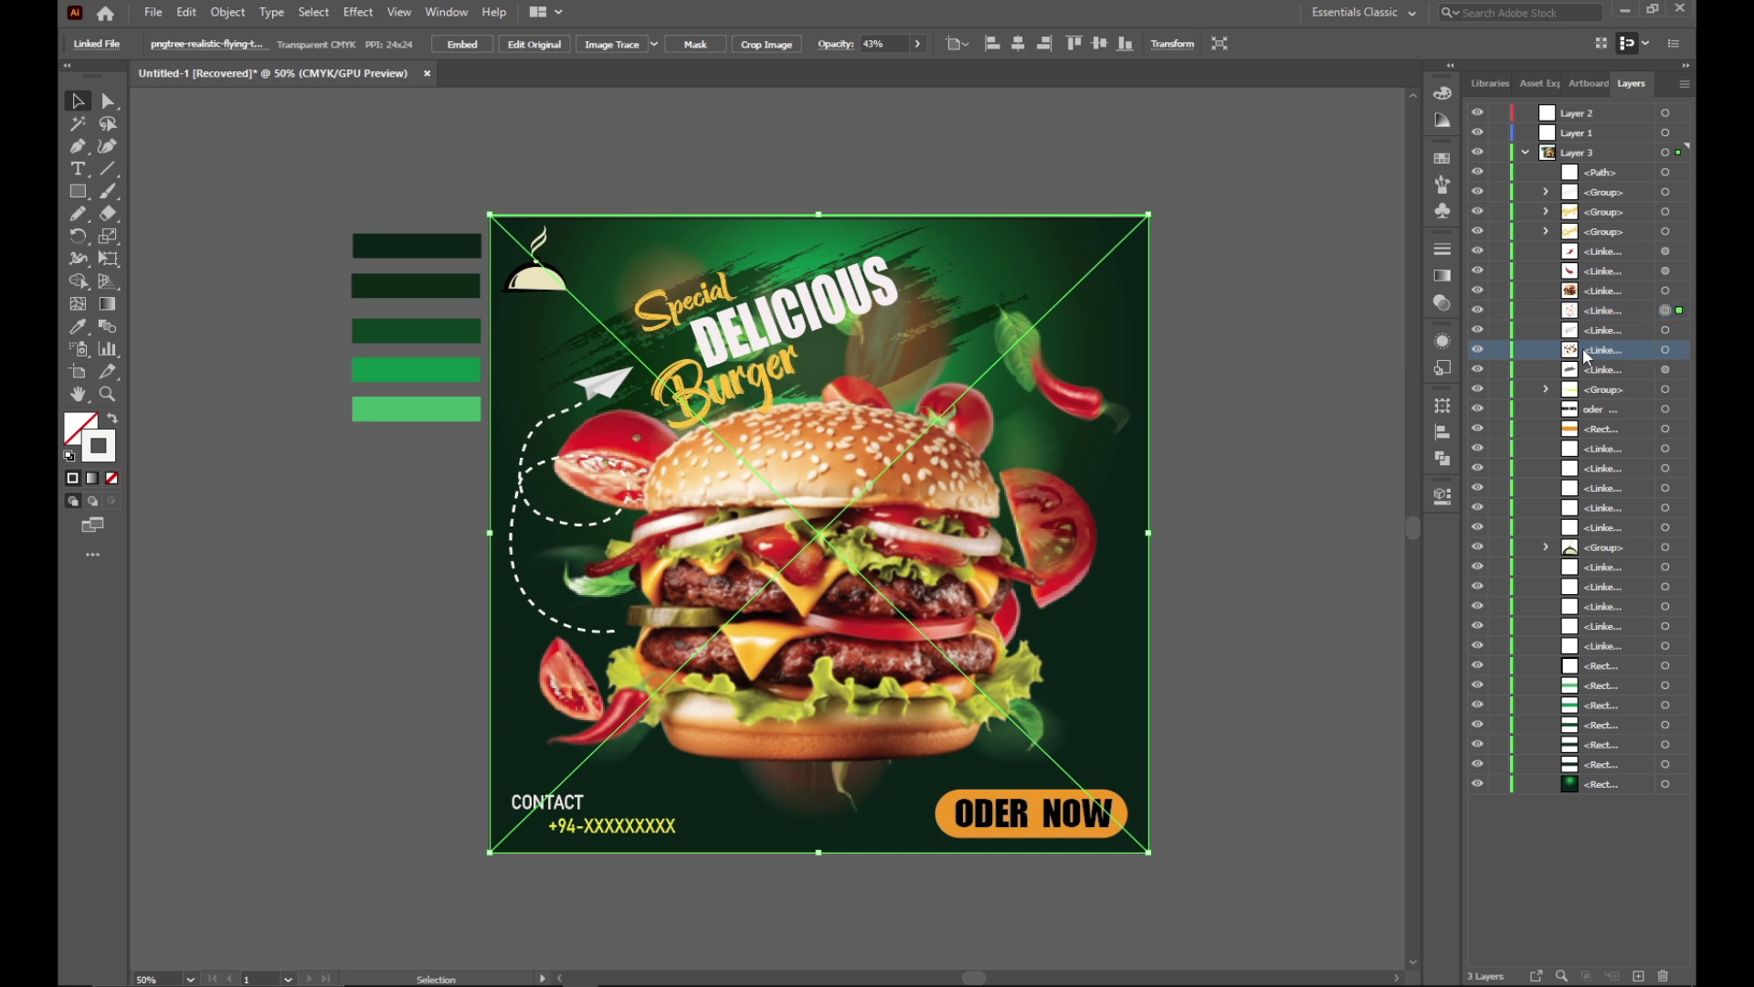
click(1149, 281)
click(1442, 303)
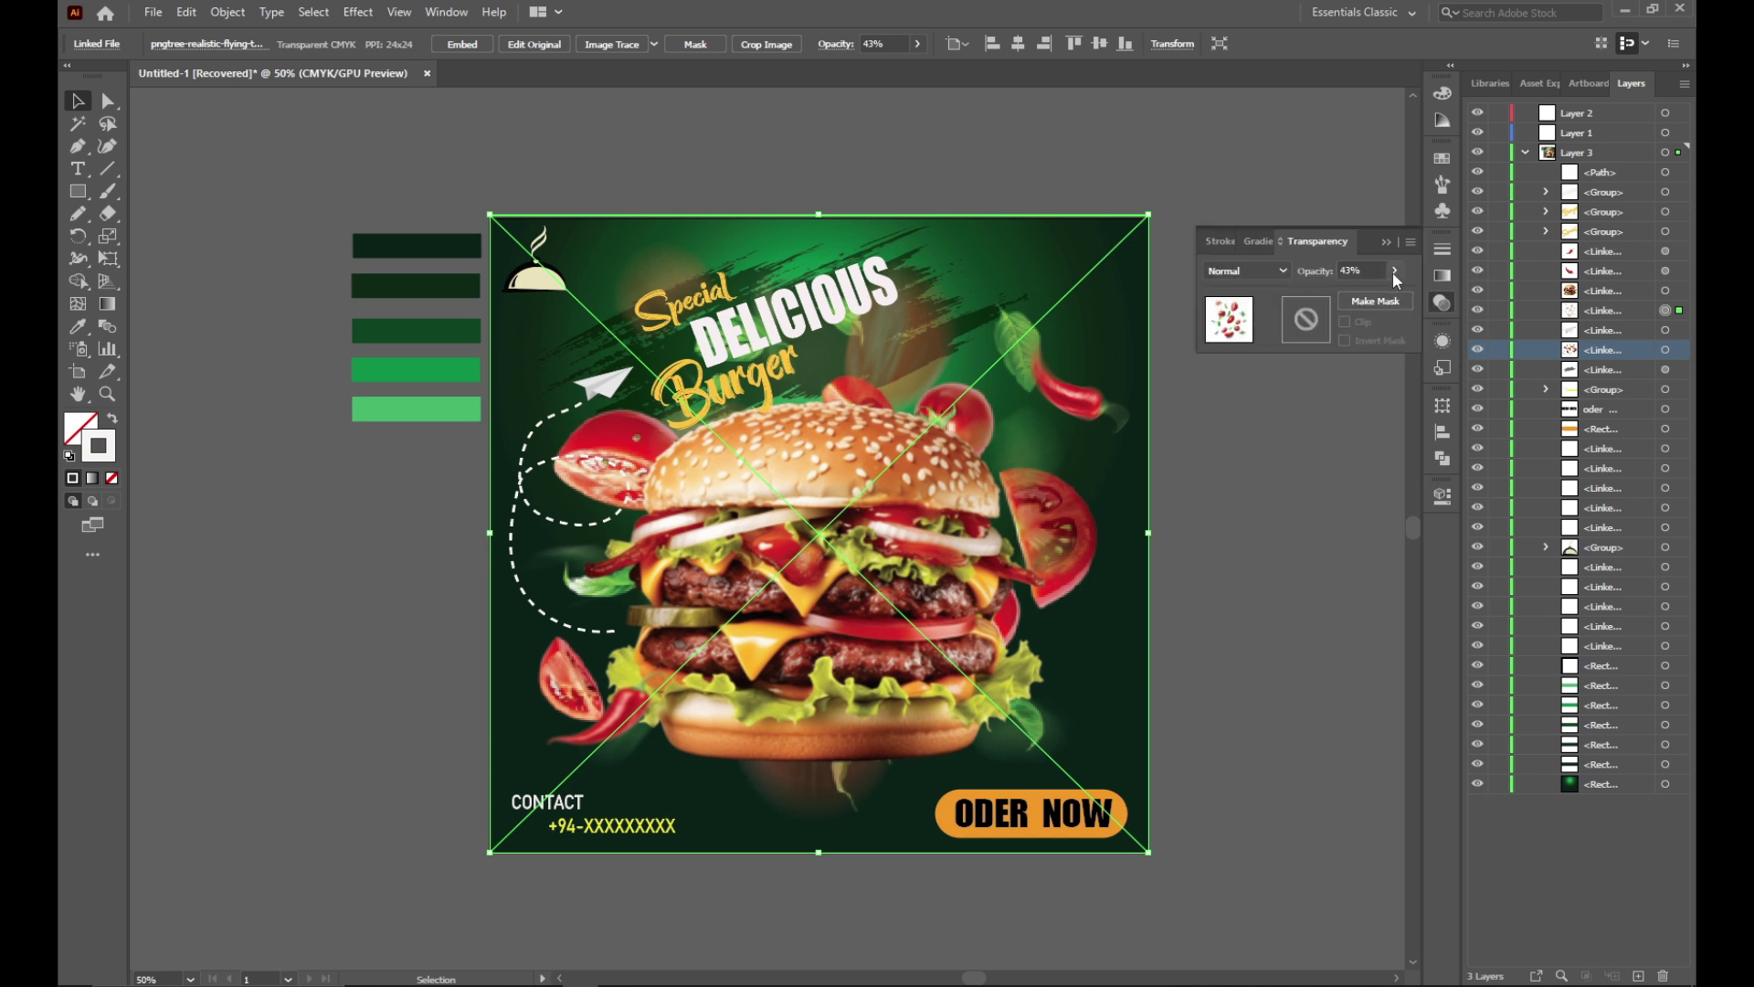
click(1372, 413)
click(1153, 512)
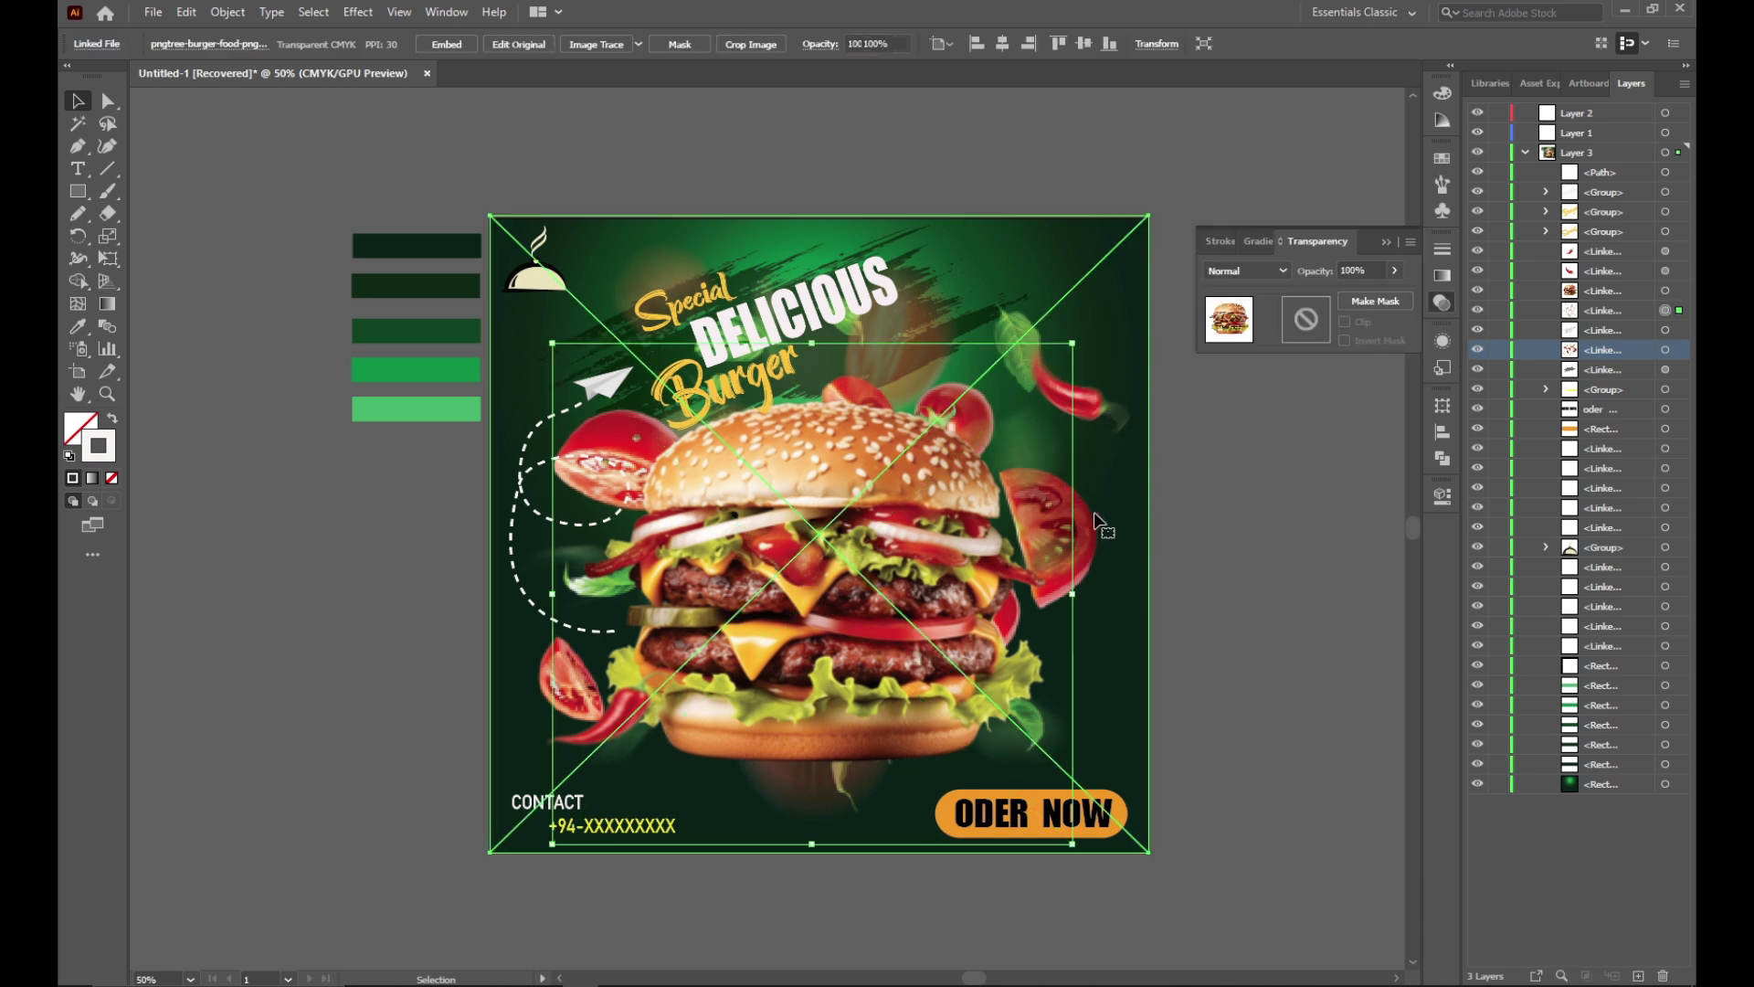
drag(1152, 516, 1225, 514)
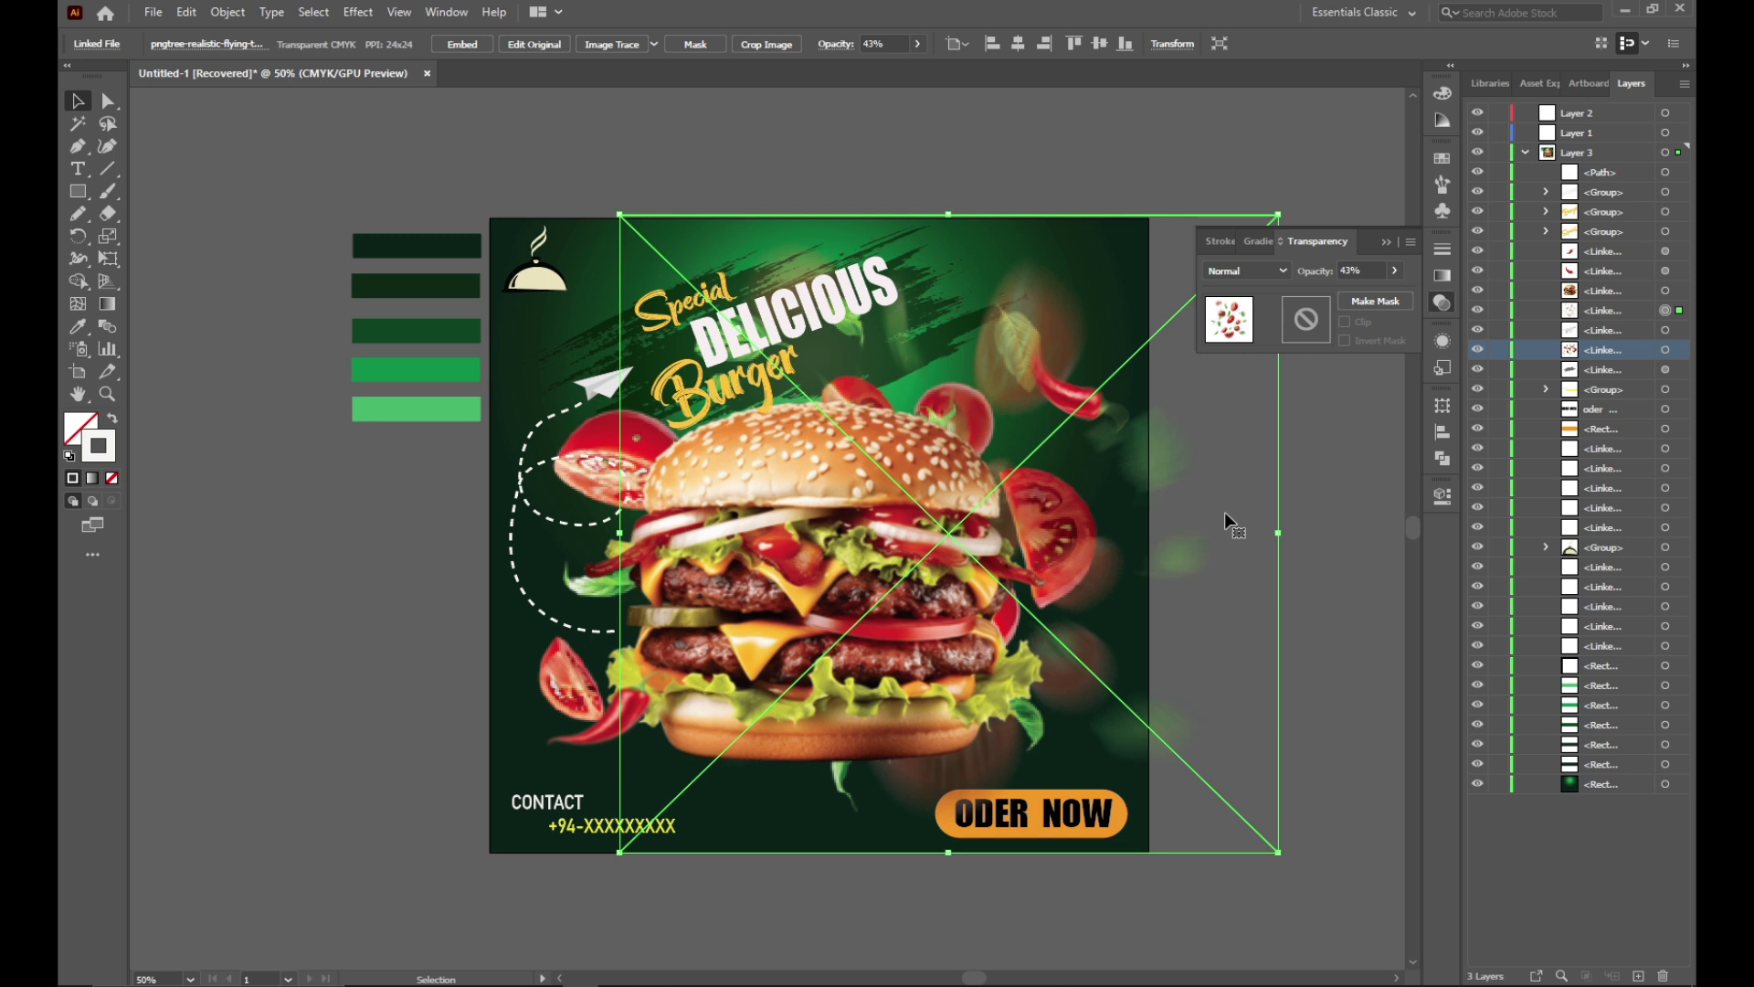
key(ctrl+z)
key(ctrl+z)
Step: Reselect the faint full-artboard tomato image using the Layers panel
click(1039, 526)
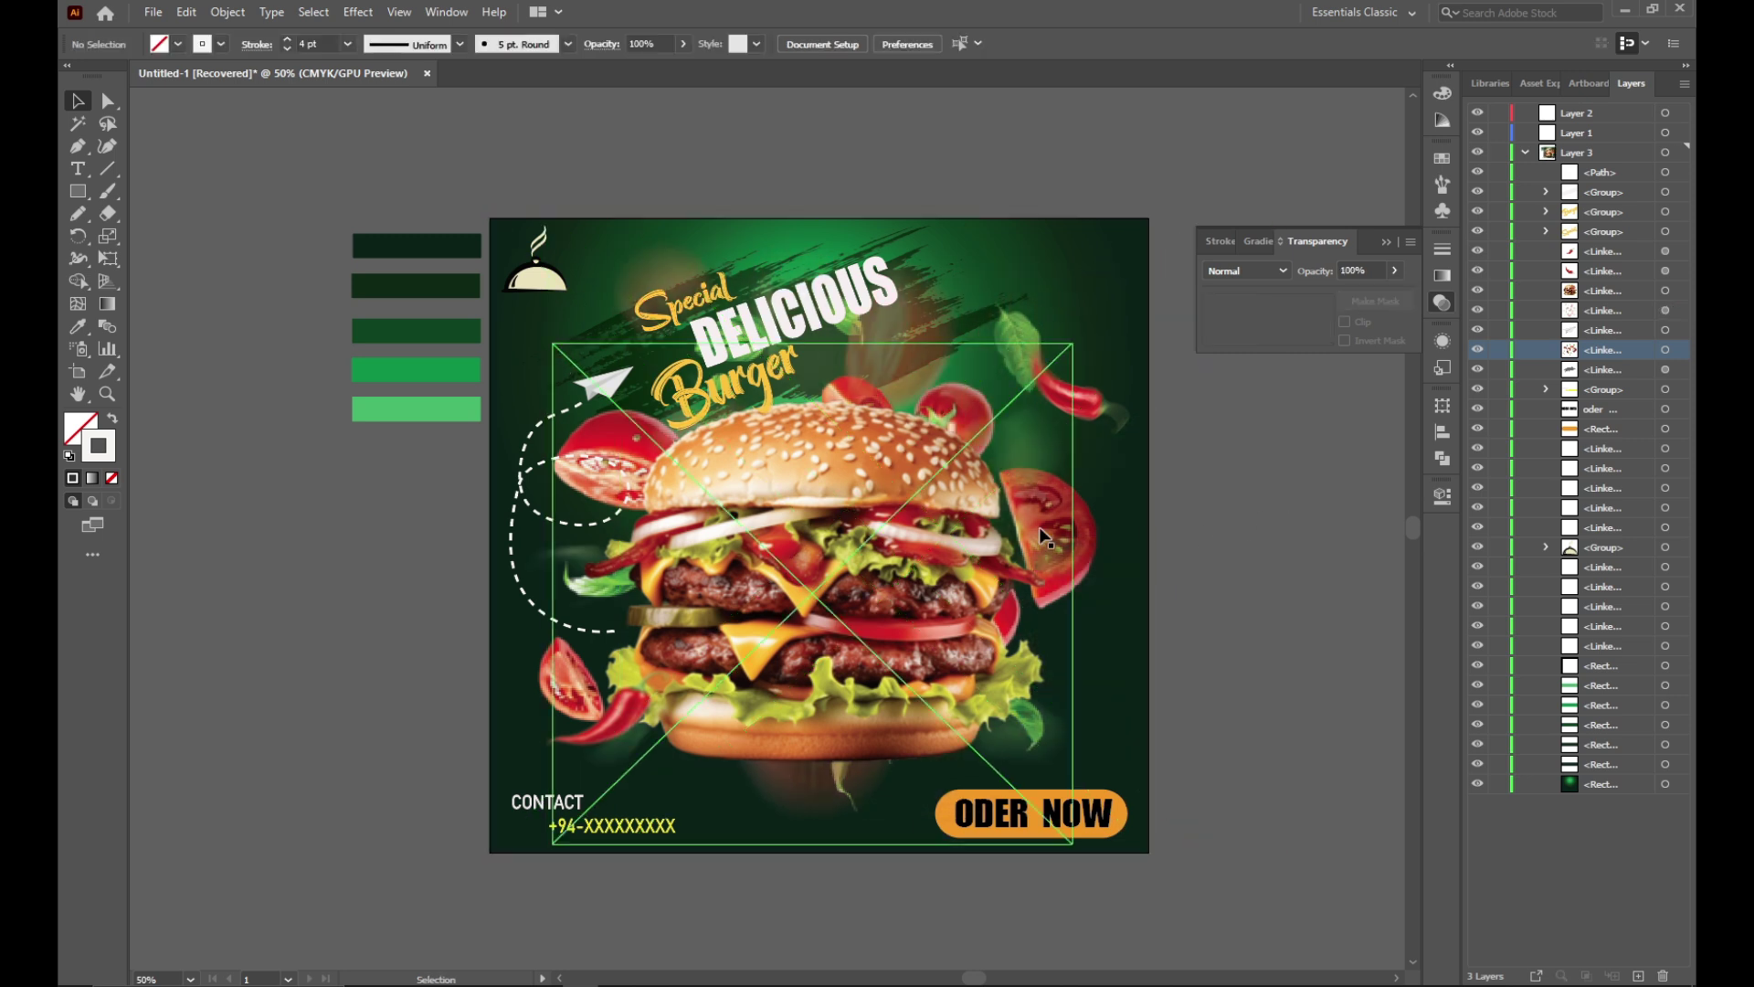
click(1243, 526)
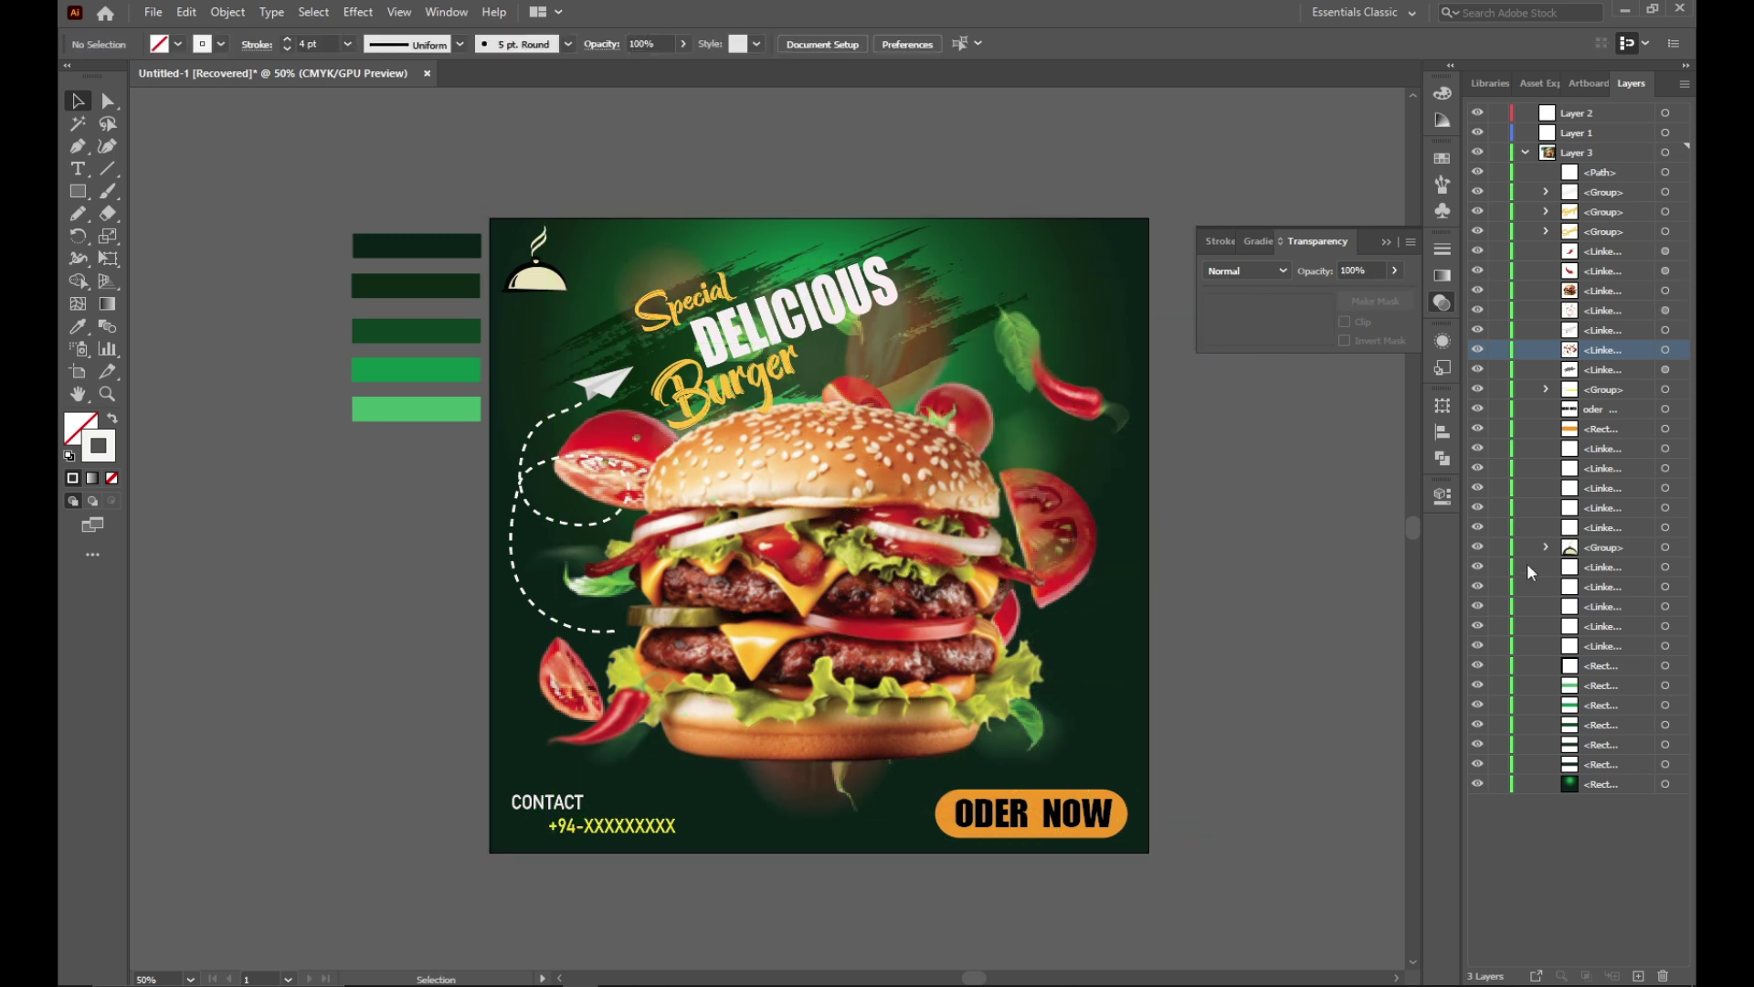
click(1597, 309)
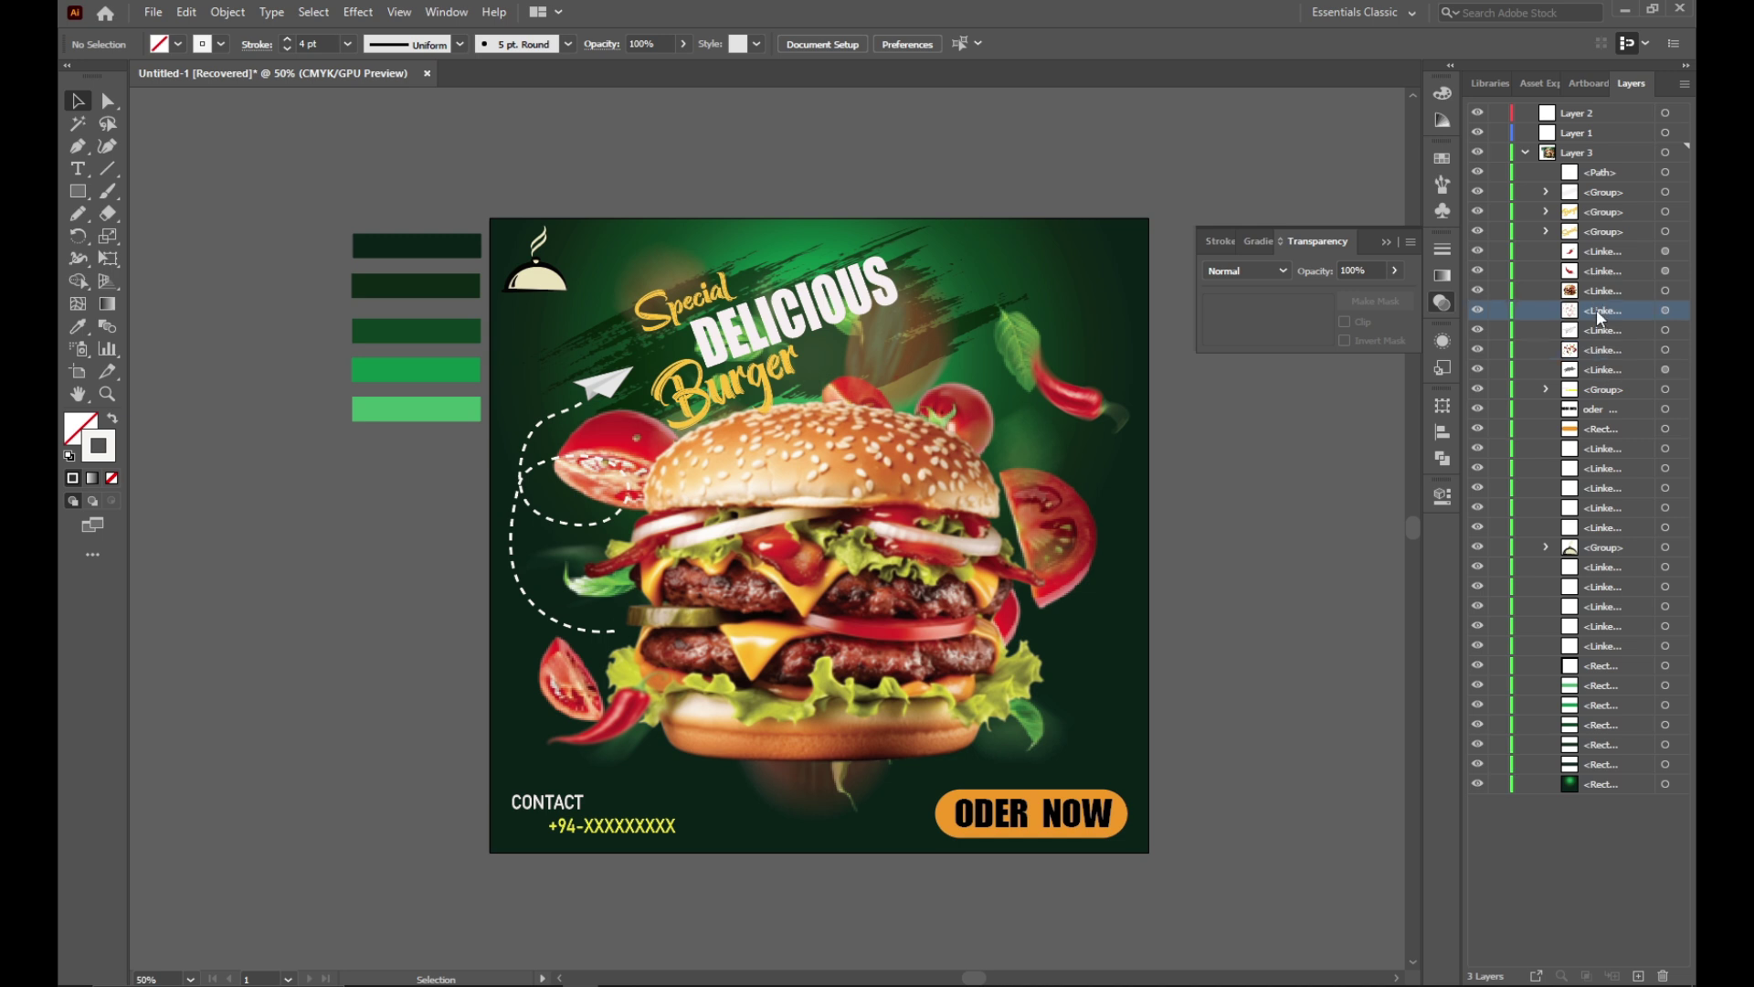
click(1355, 430)
click(1087, 557)
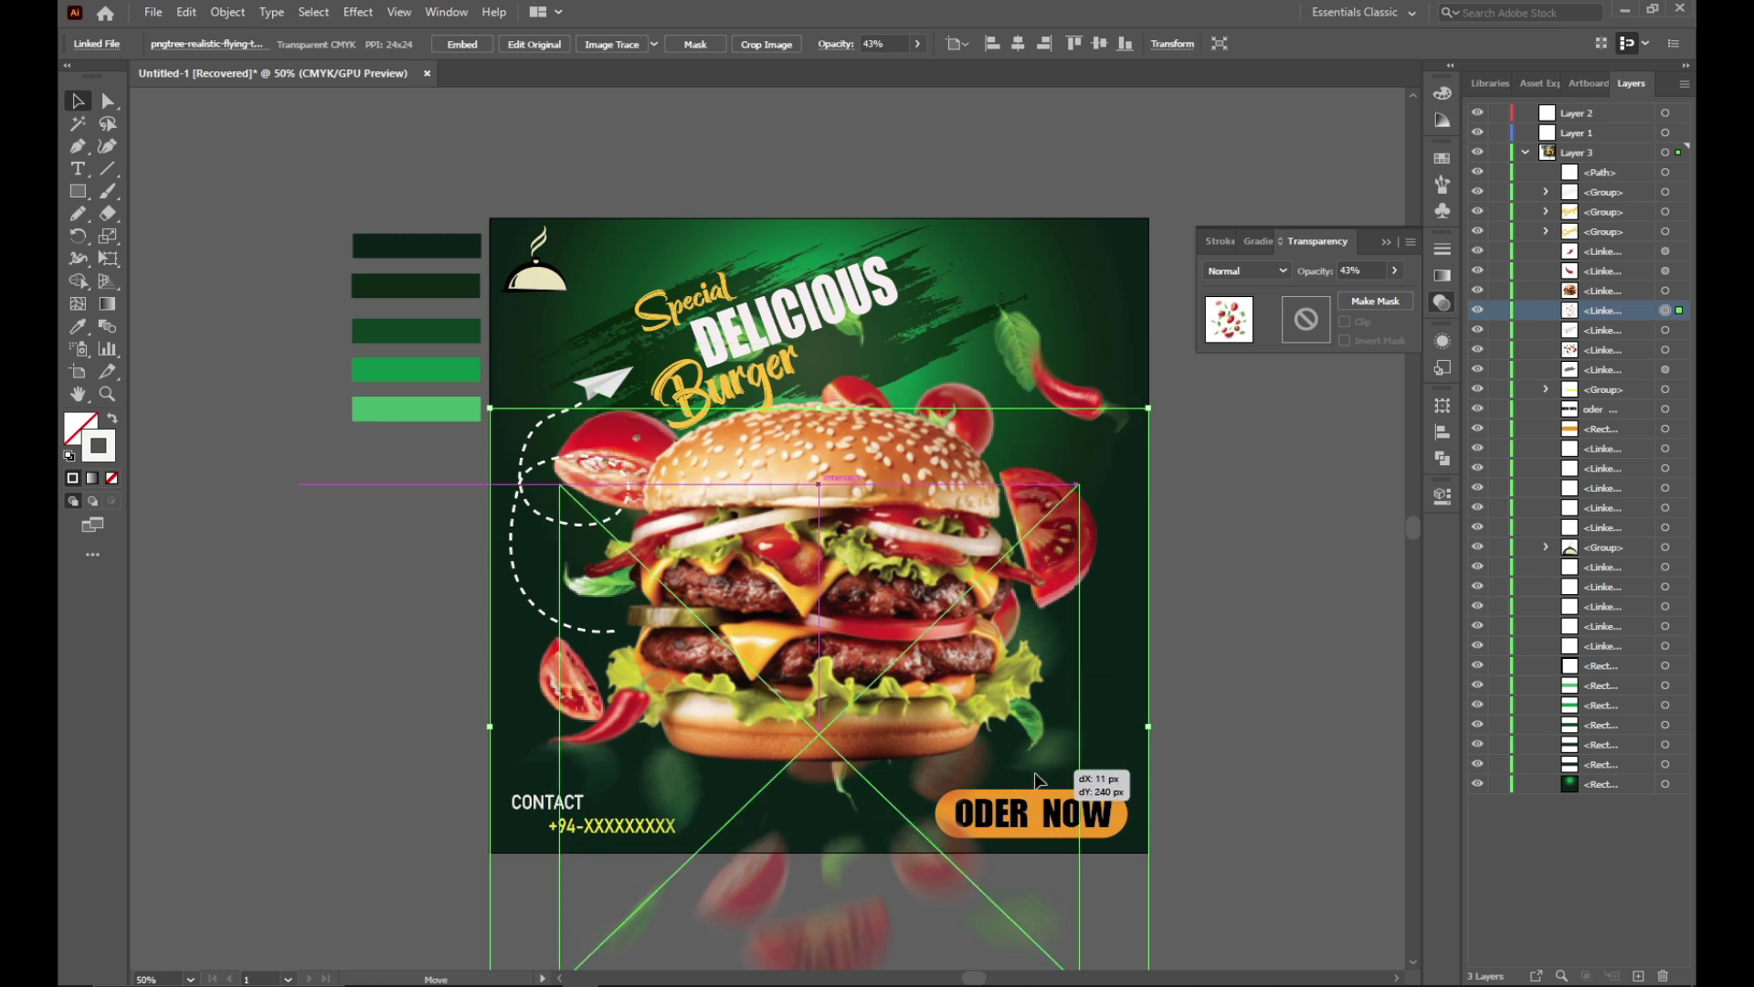
Step: Undo the burger move and lock the upper and lower layers
drag(1031, 640, 1034, 773)
key(ctrl+z)
key(ctrl+z)
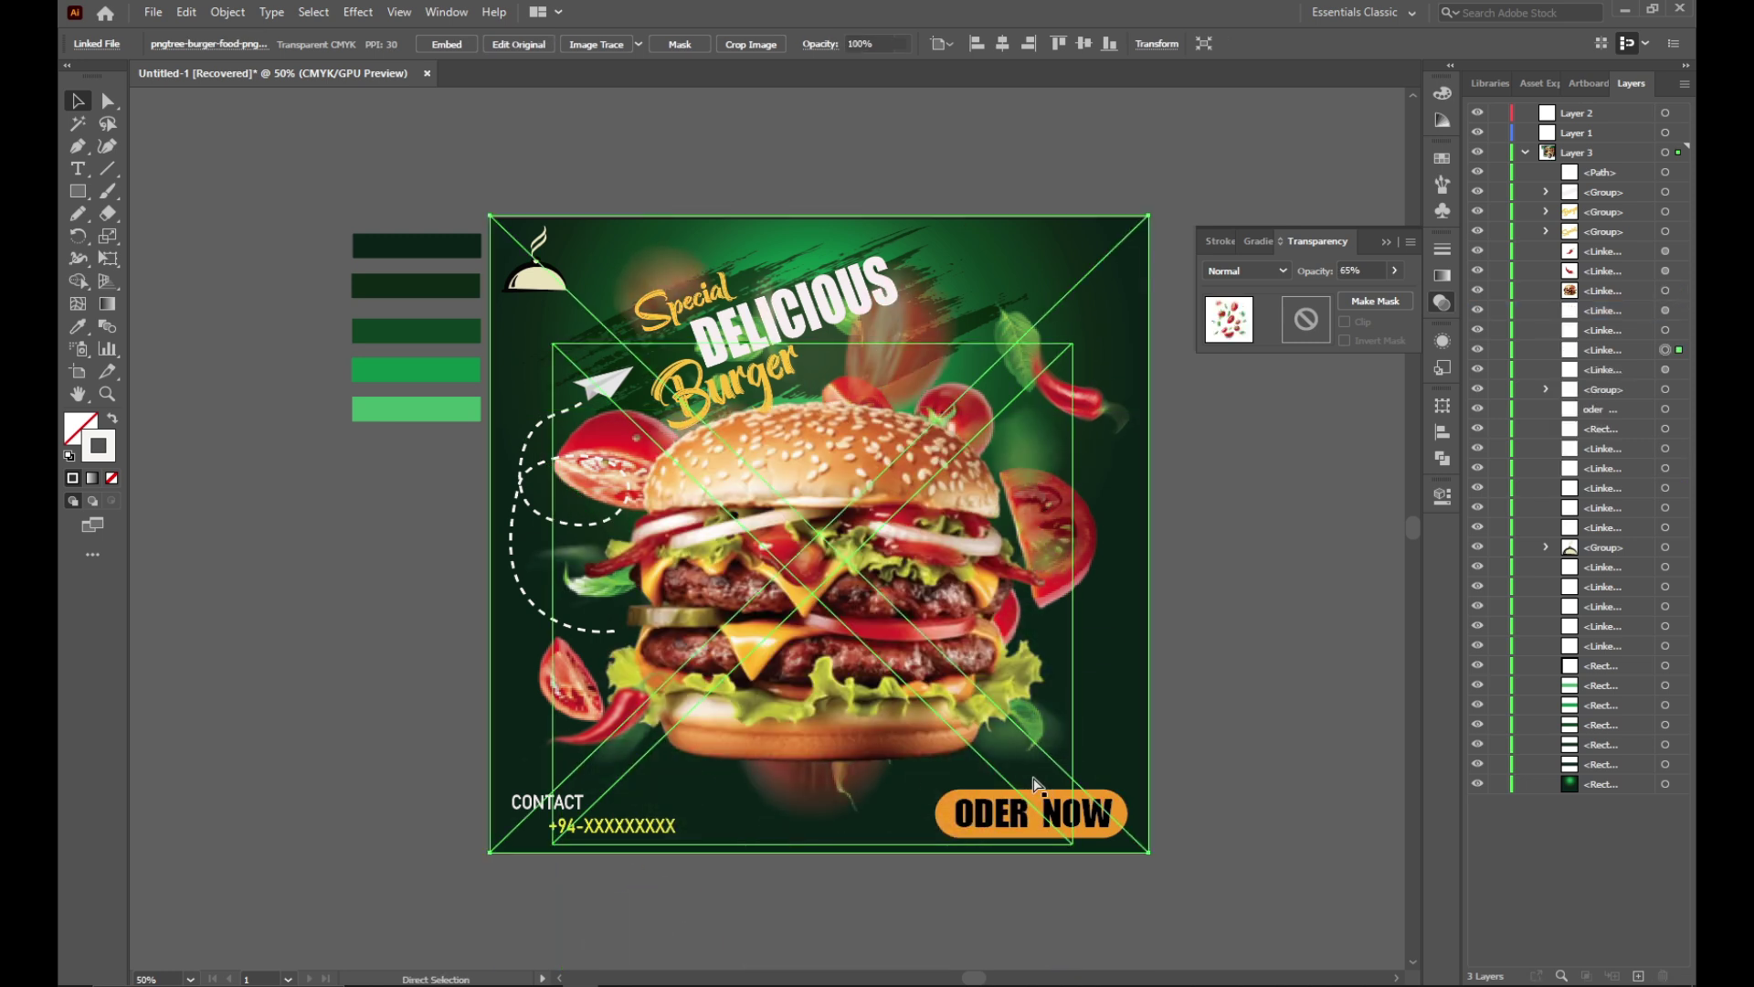
key(v)
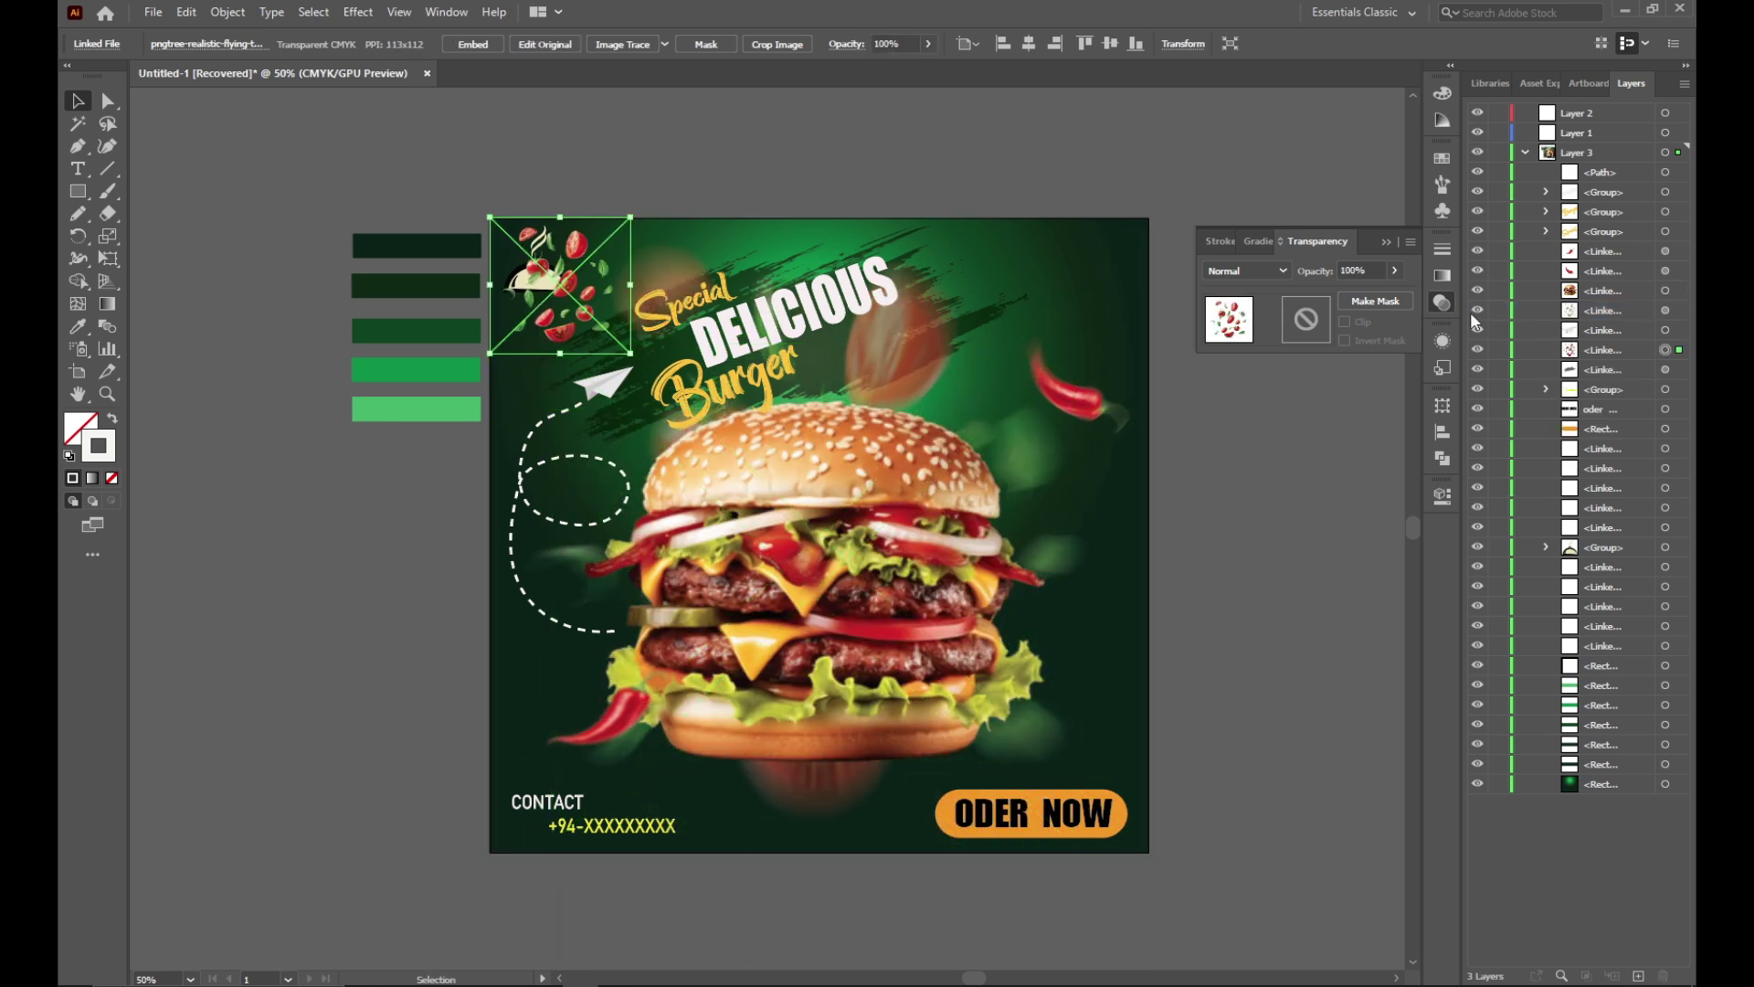
drag(1498, 172, 1498, 330)
drag(1498, 389, 1489, 784)
Step: Rotate and enlarge the tomato image to cover the artboard at 90% opacity
drag(637, 358, 635, 369)
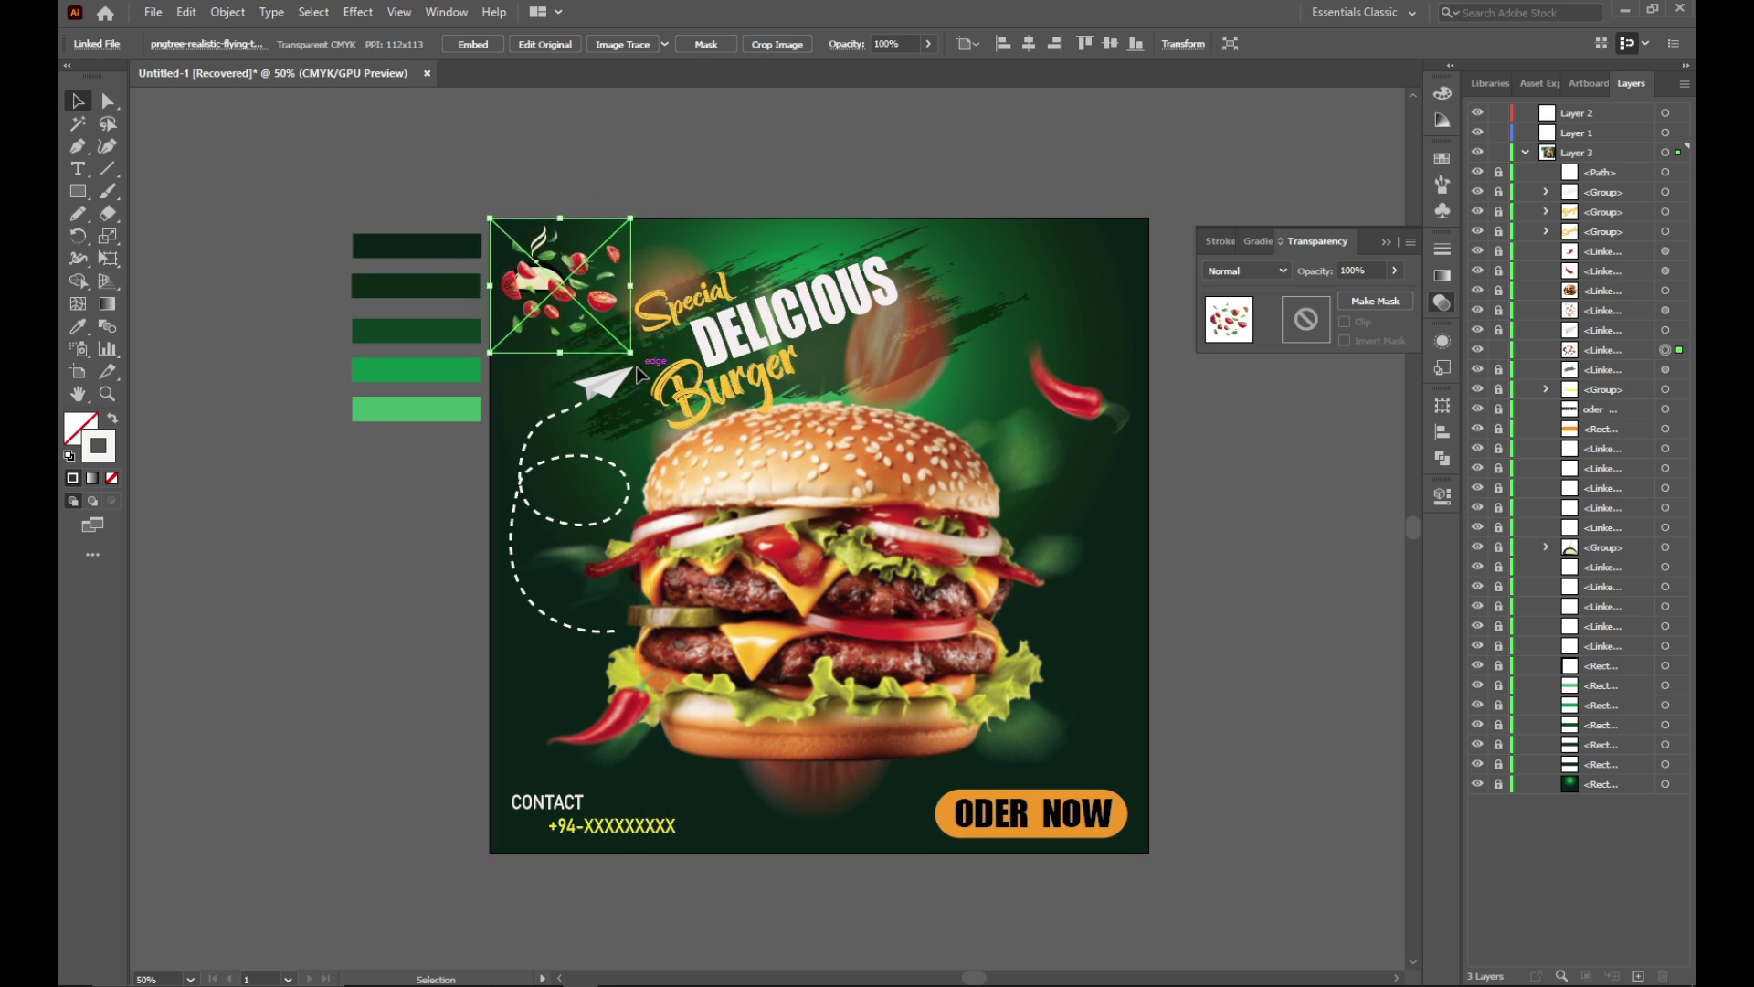
mouse_move(631, 355)
mouse_down()
mouse_move(1083, 827)
mouse_move(1148, 851)
mouse_up()
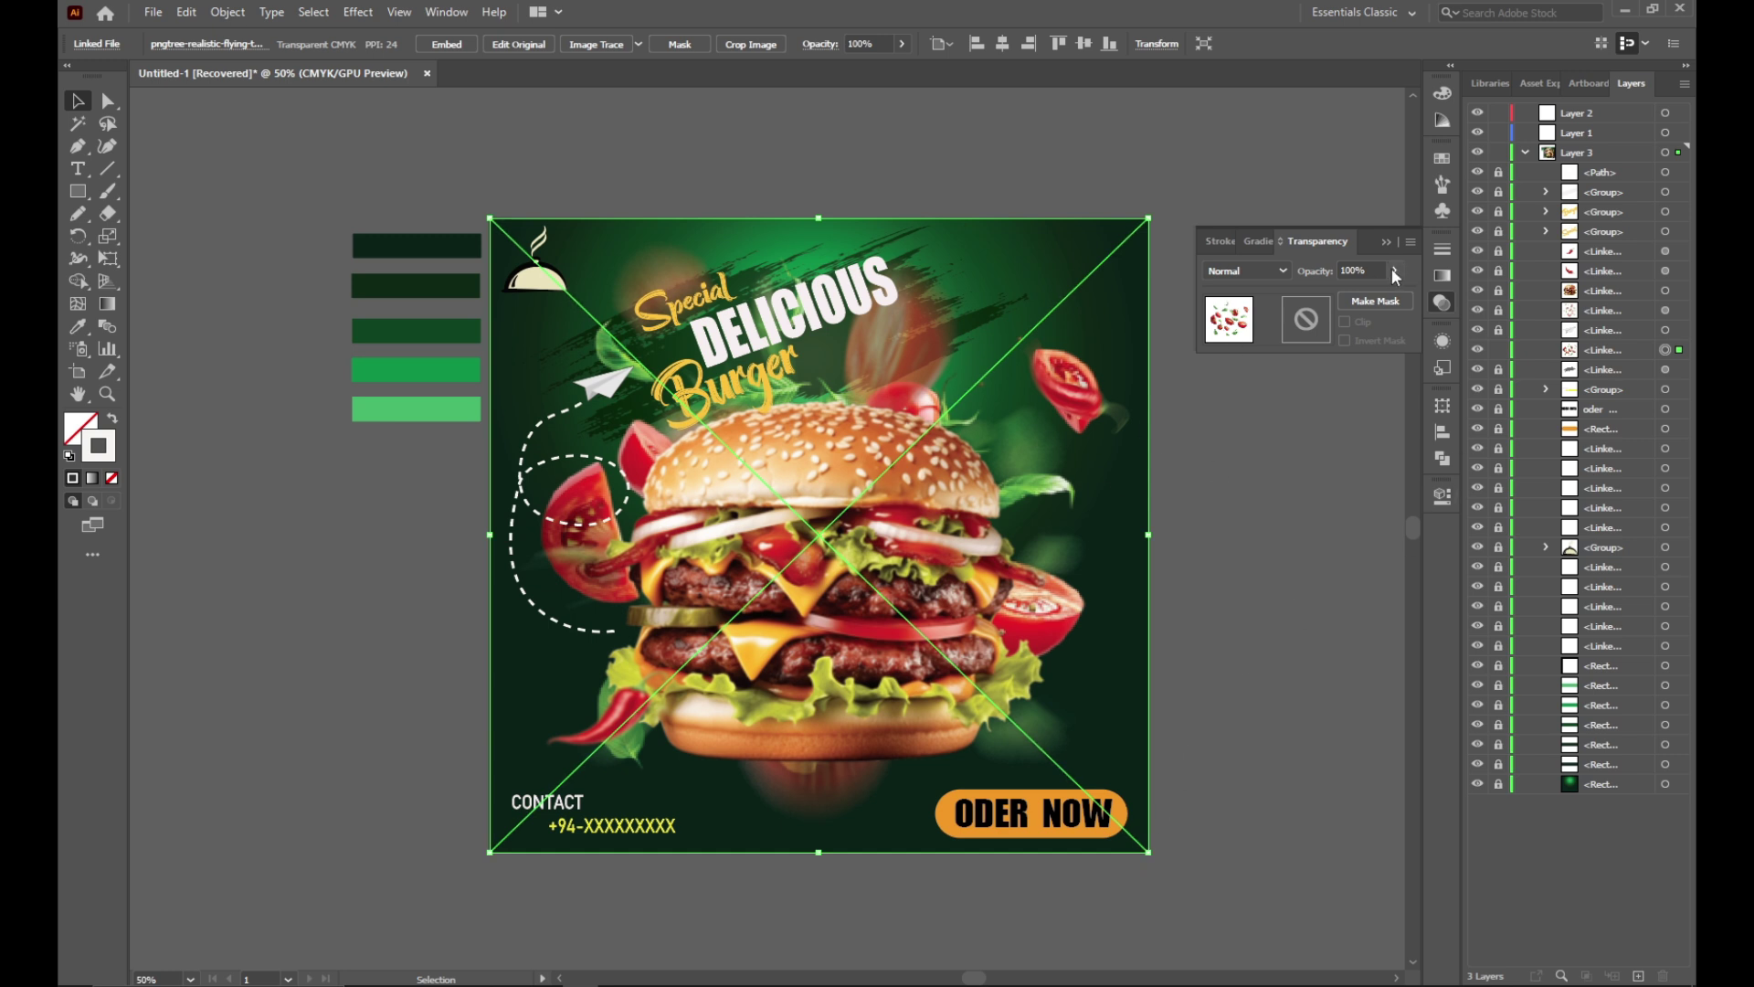
click(1375, 292)
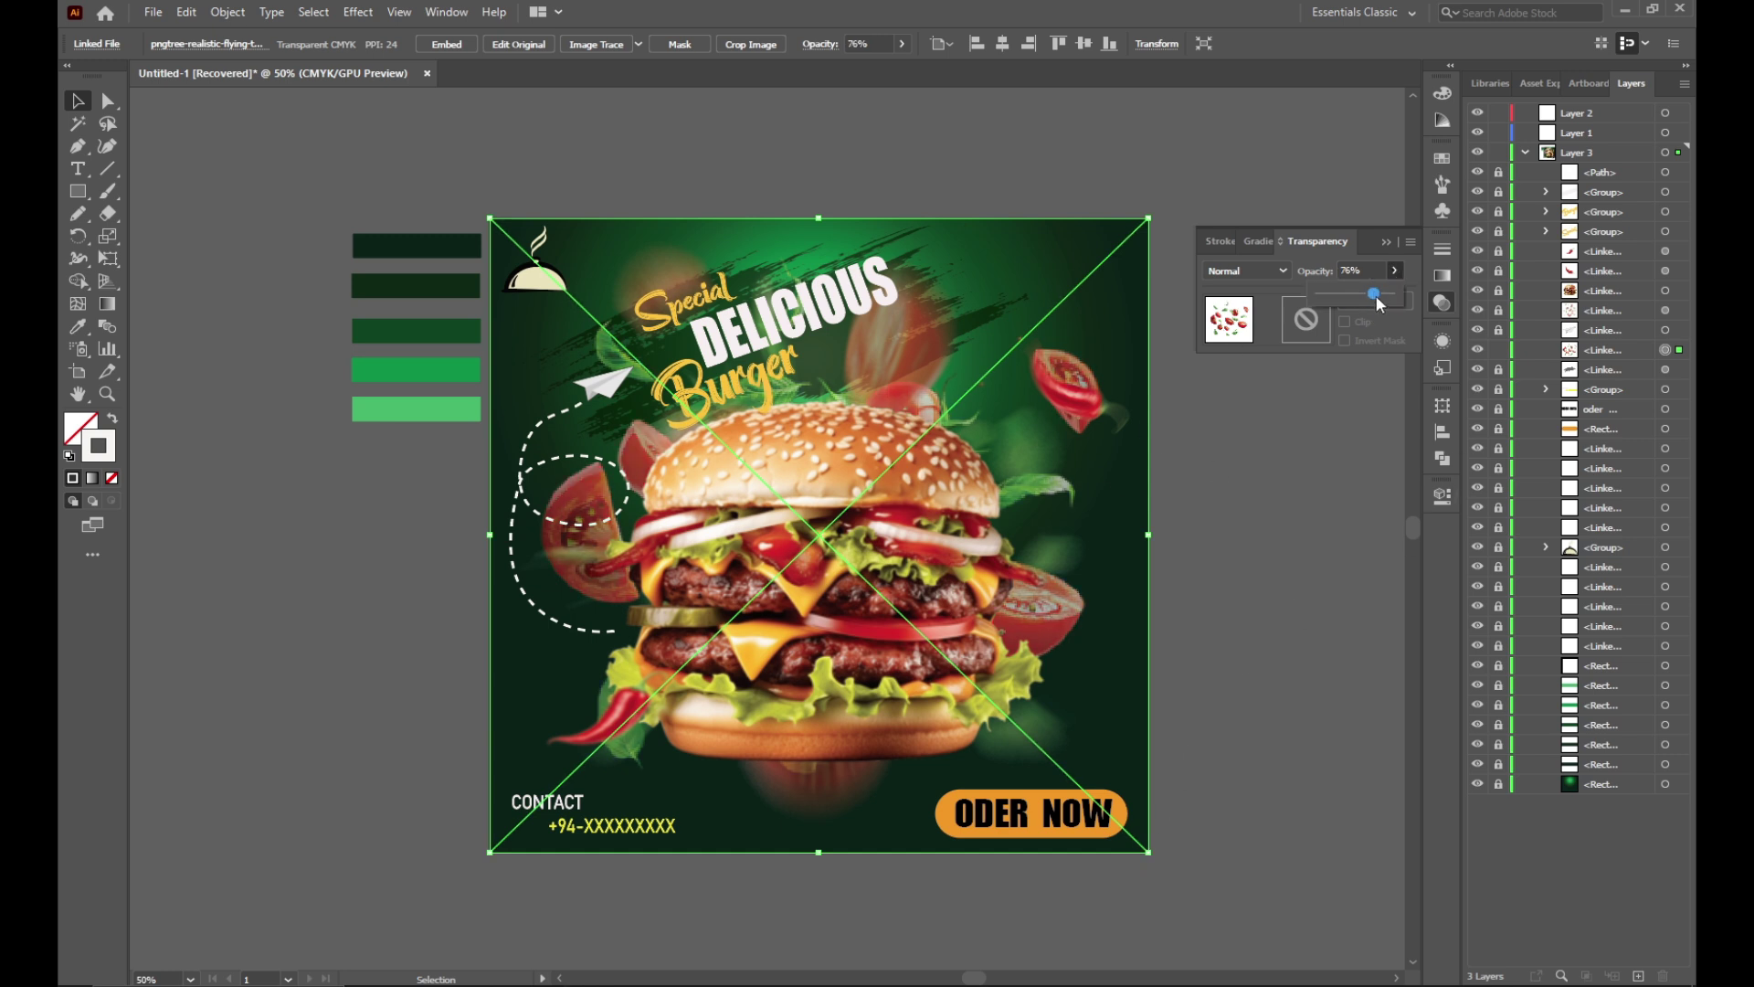
drag(1383, 297, 1385, 299)
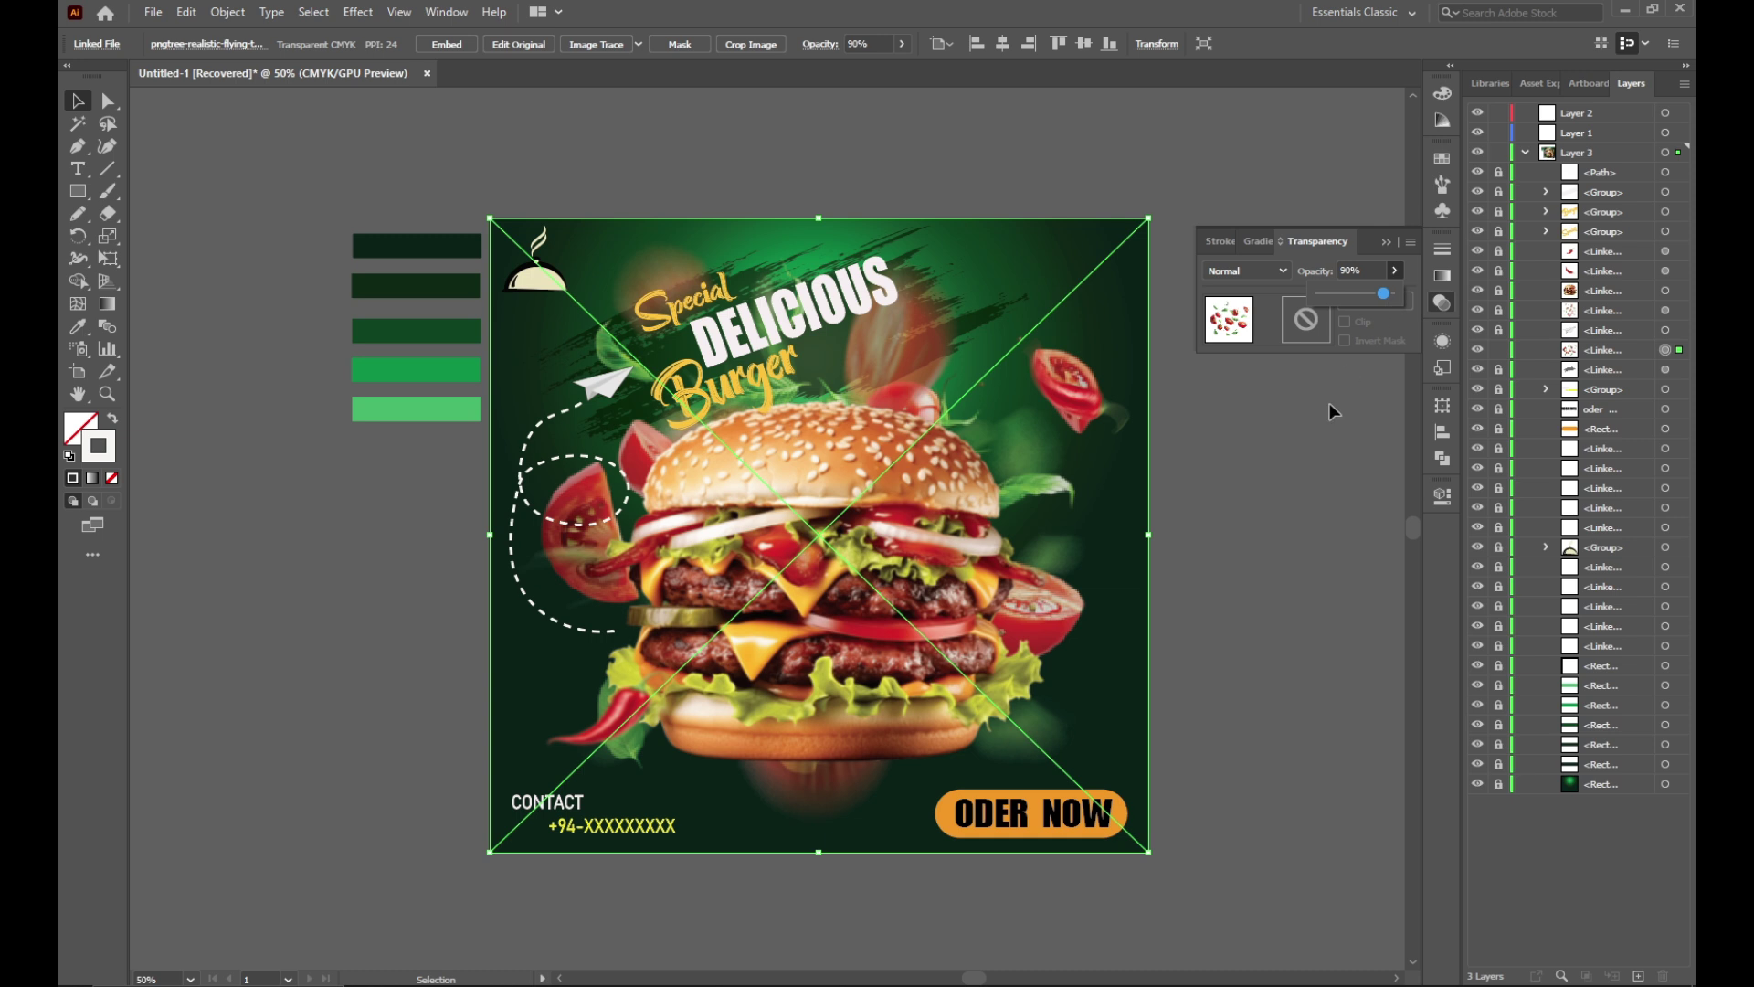
Step: Rotate the tomato image to about 270° so slices scatter around the burger
click(1261, 507)
click(1115, 429)
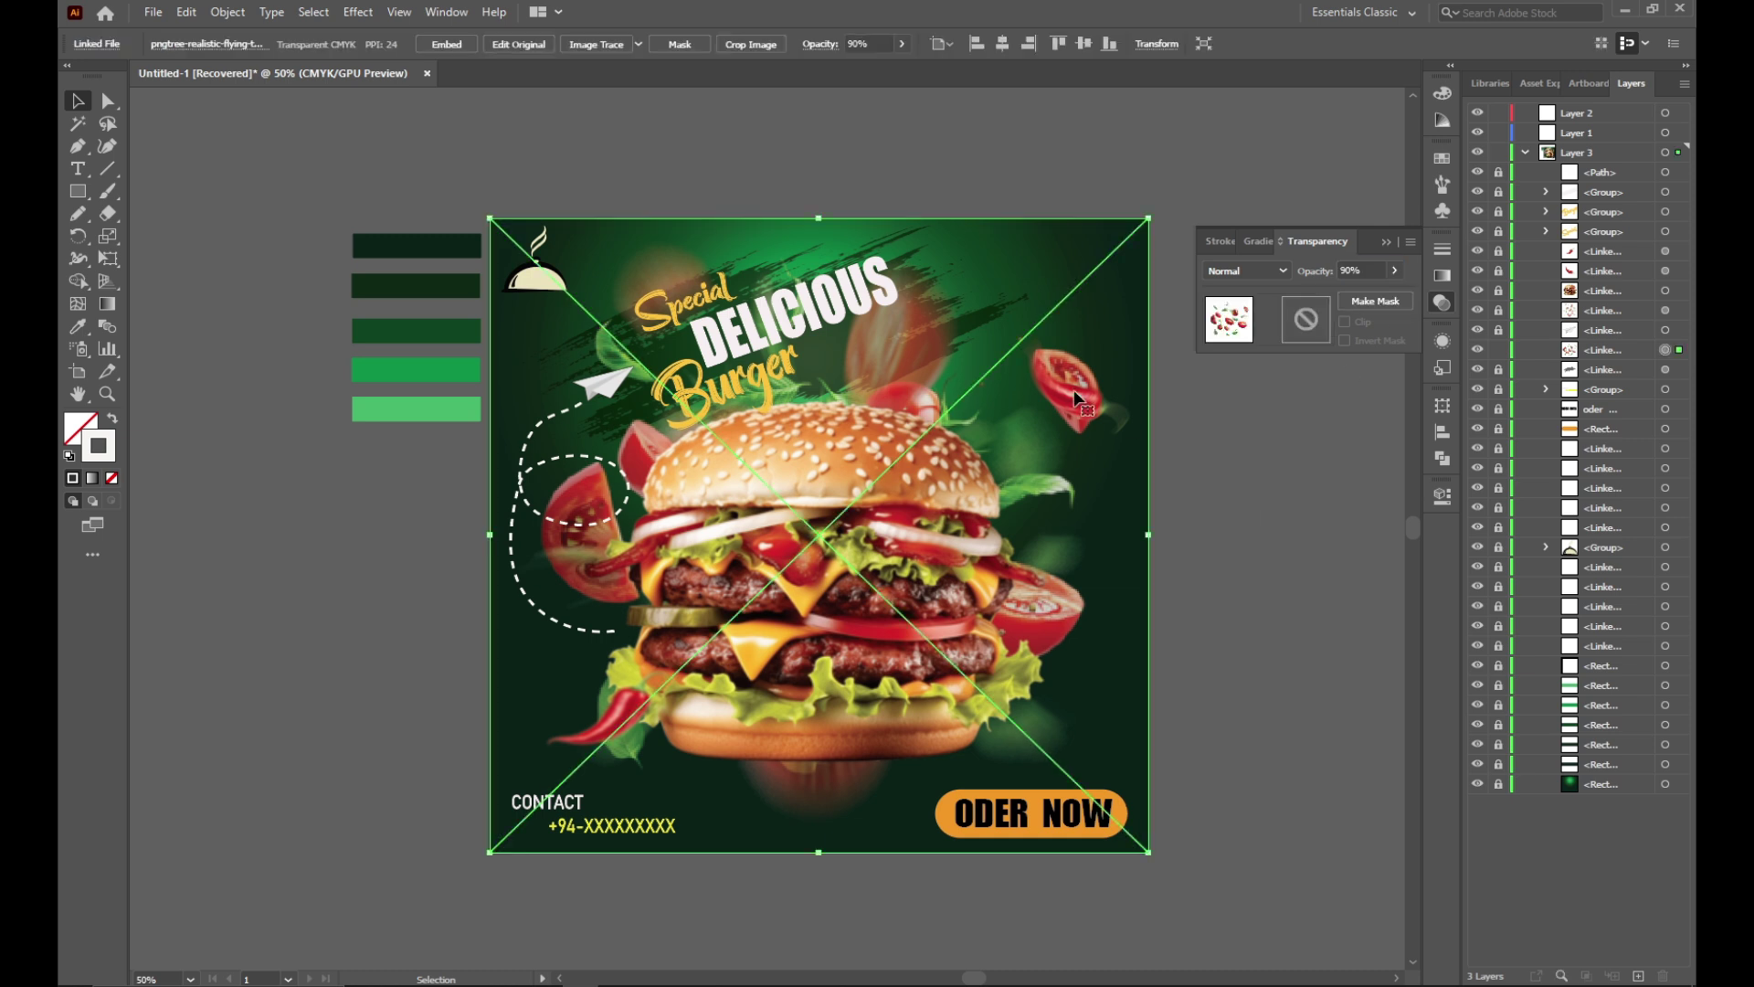
drag(1164, 857, 621, 281)
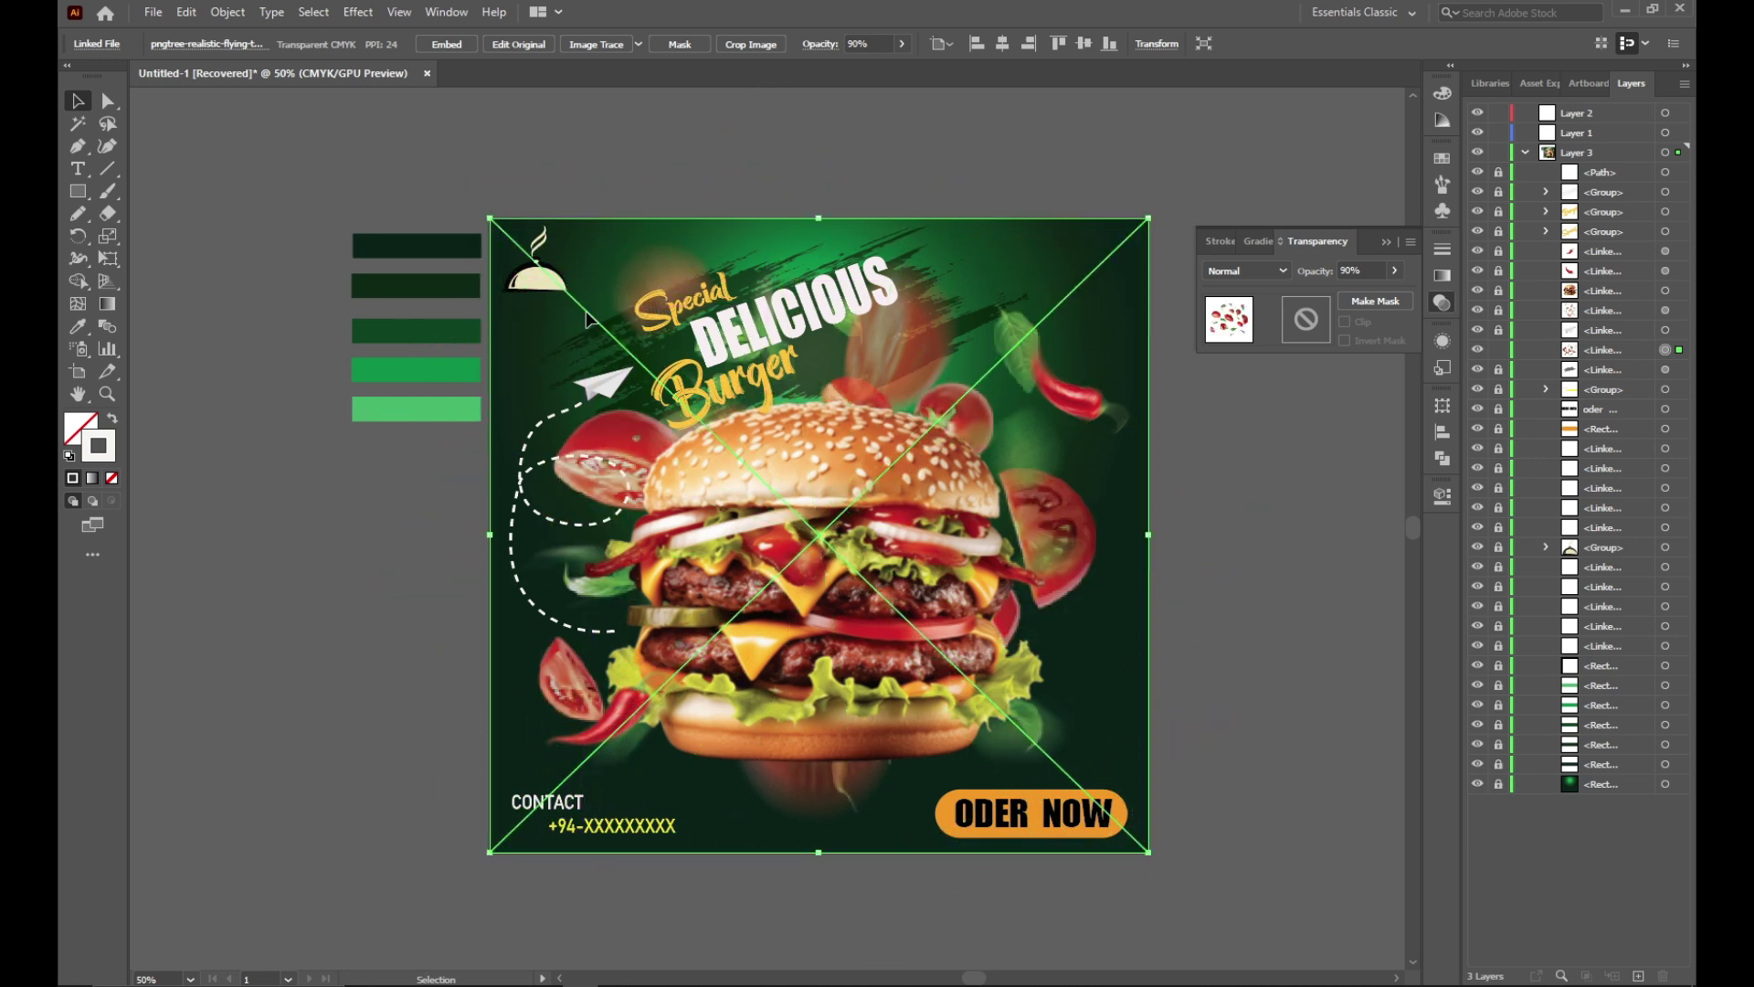
click(1291, 436)
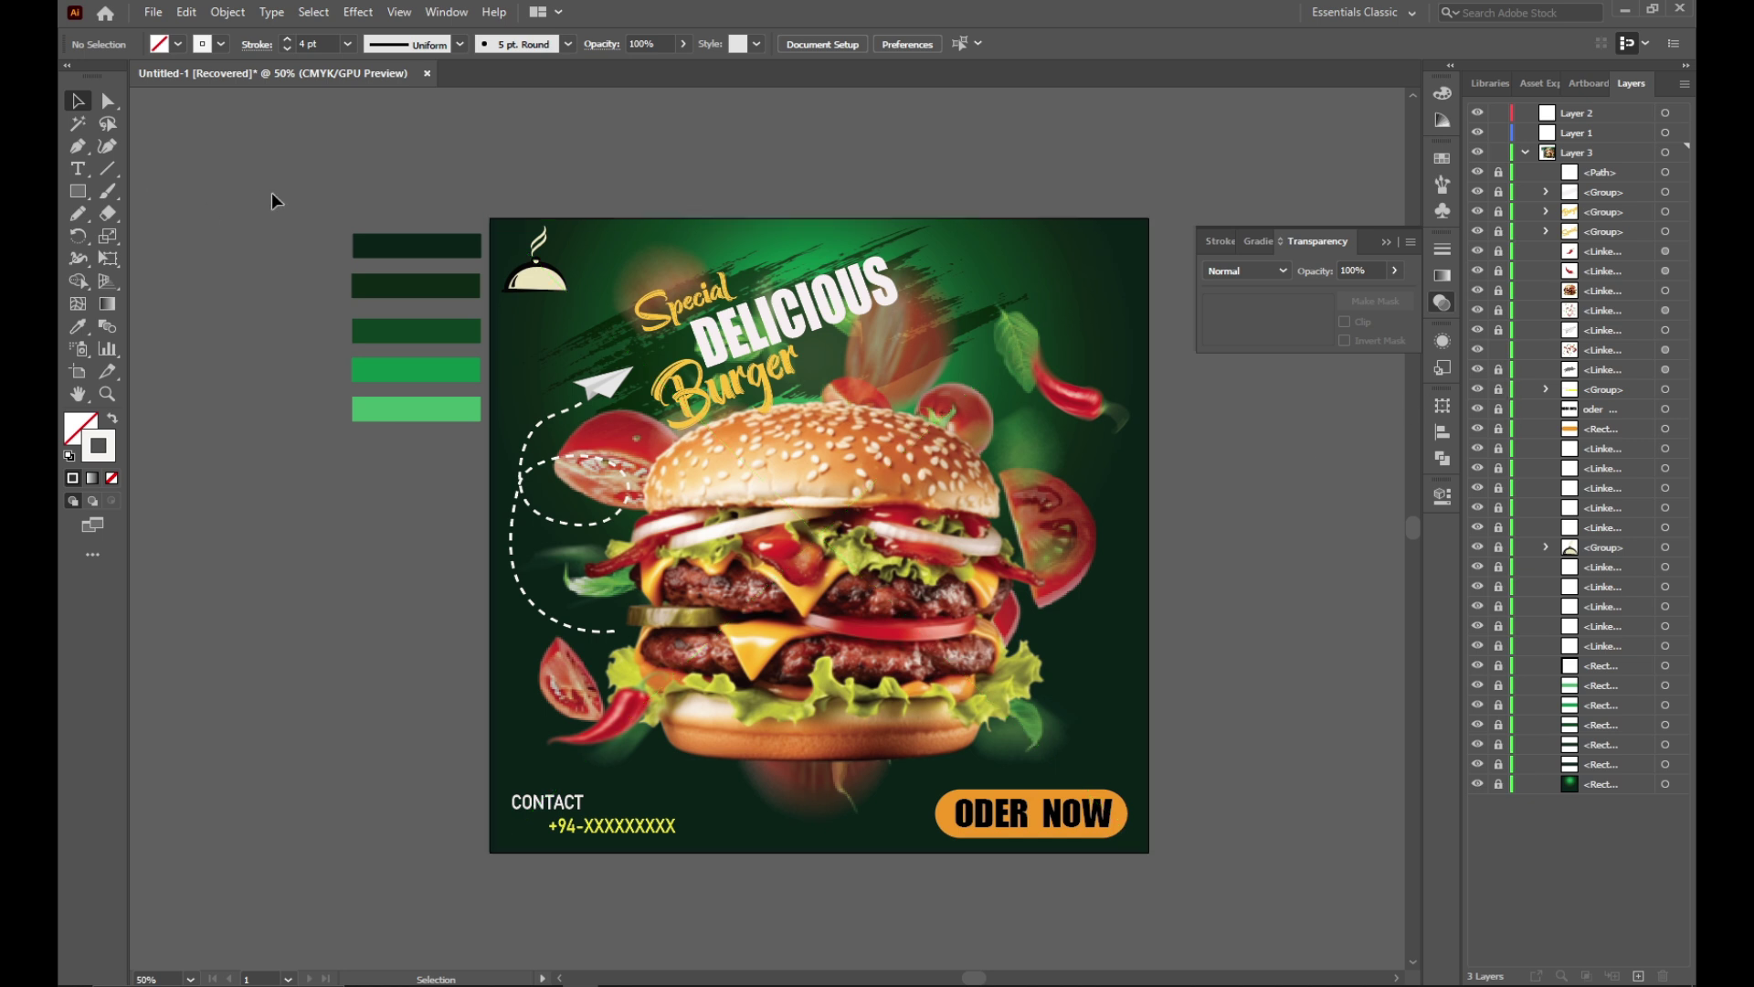
Step: Draw a flat 592×12 px ellipse under the burger with no stroke and black fill
click(78, 190)
click(119, 236)
drag(650, 763, 1012, 770)
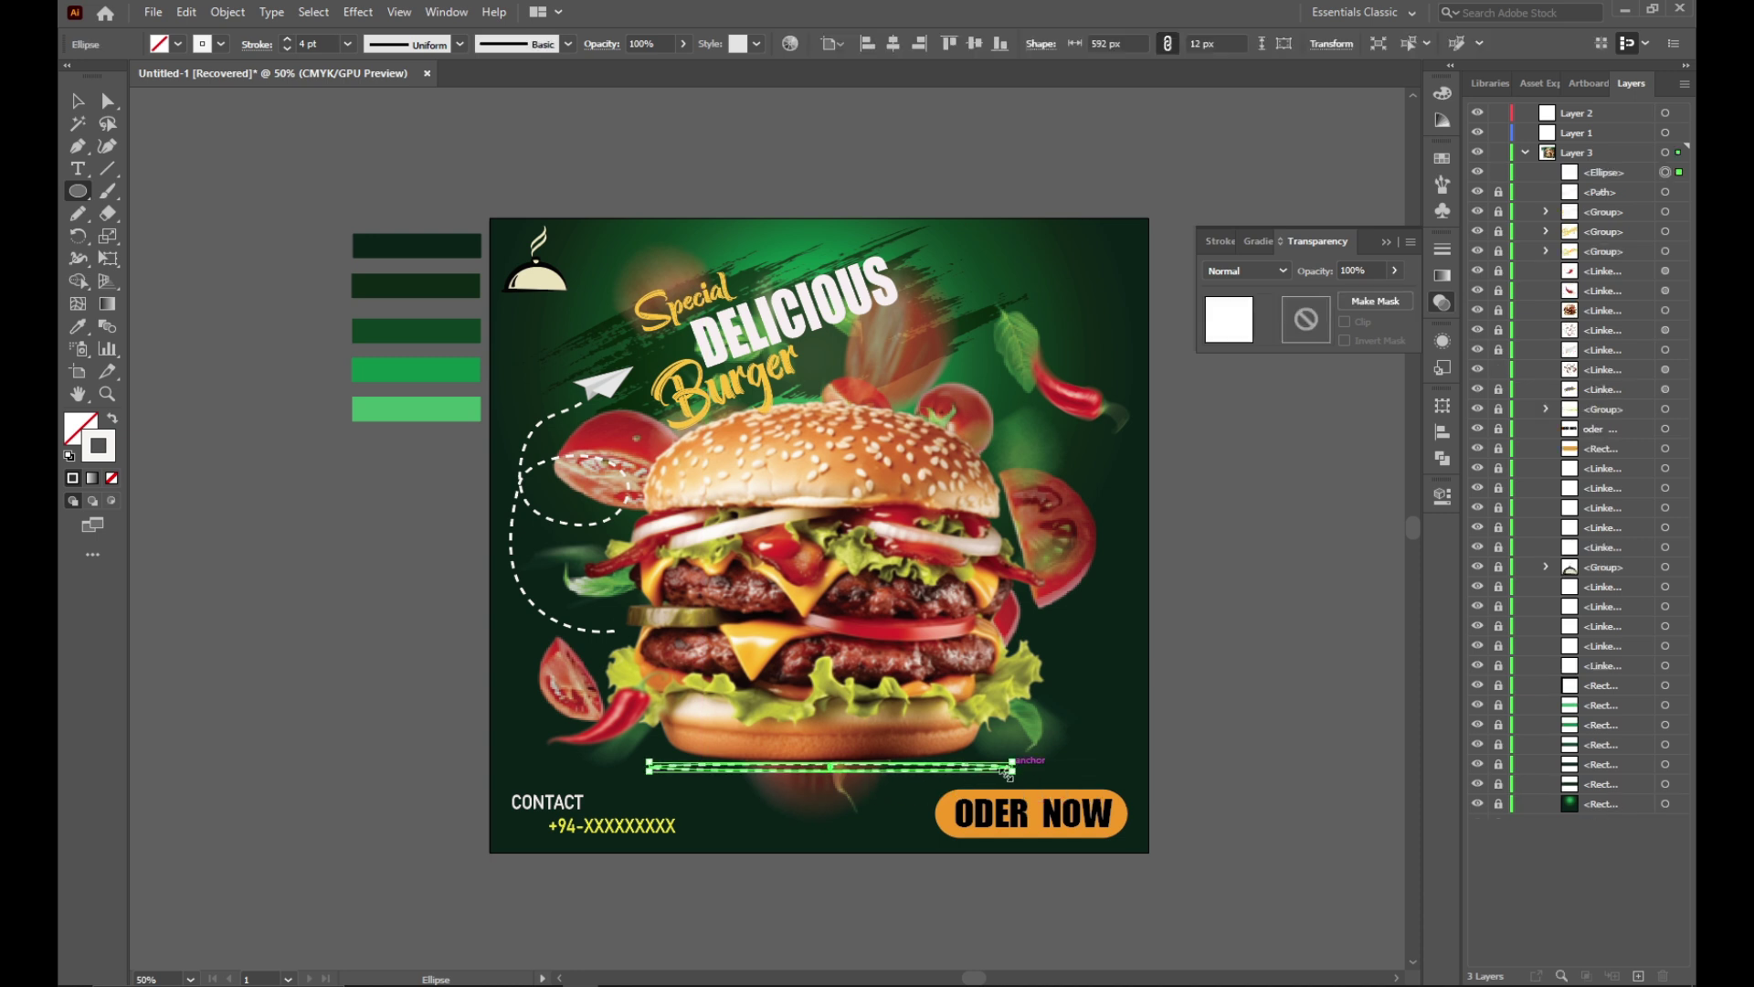
click(112, 477)
click(85, 427)
click(178, 44)
click(112, 77)
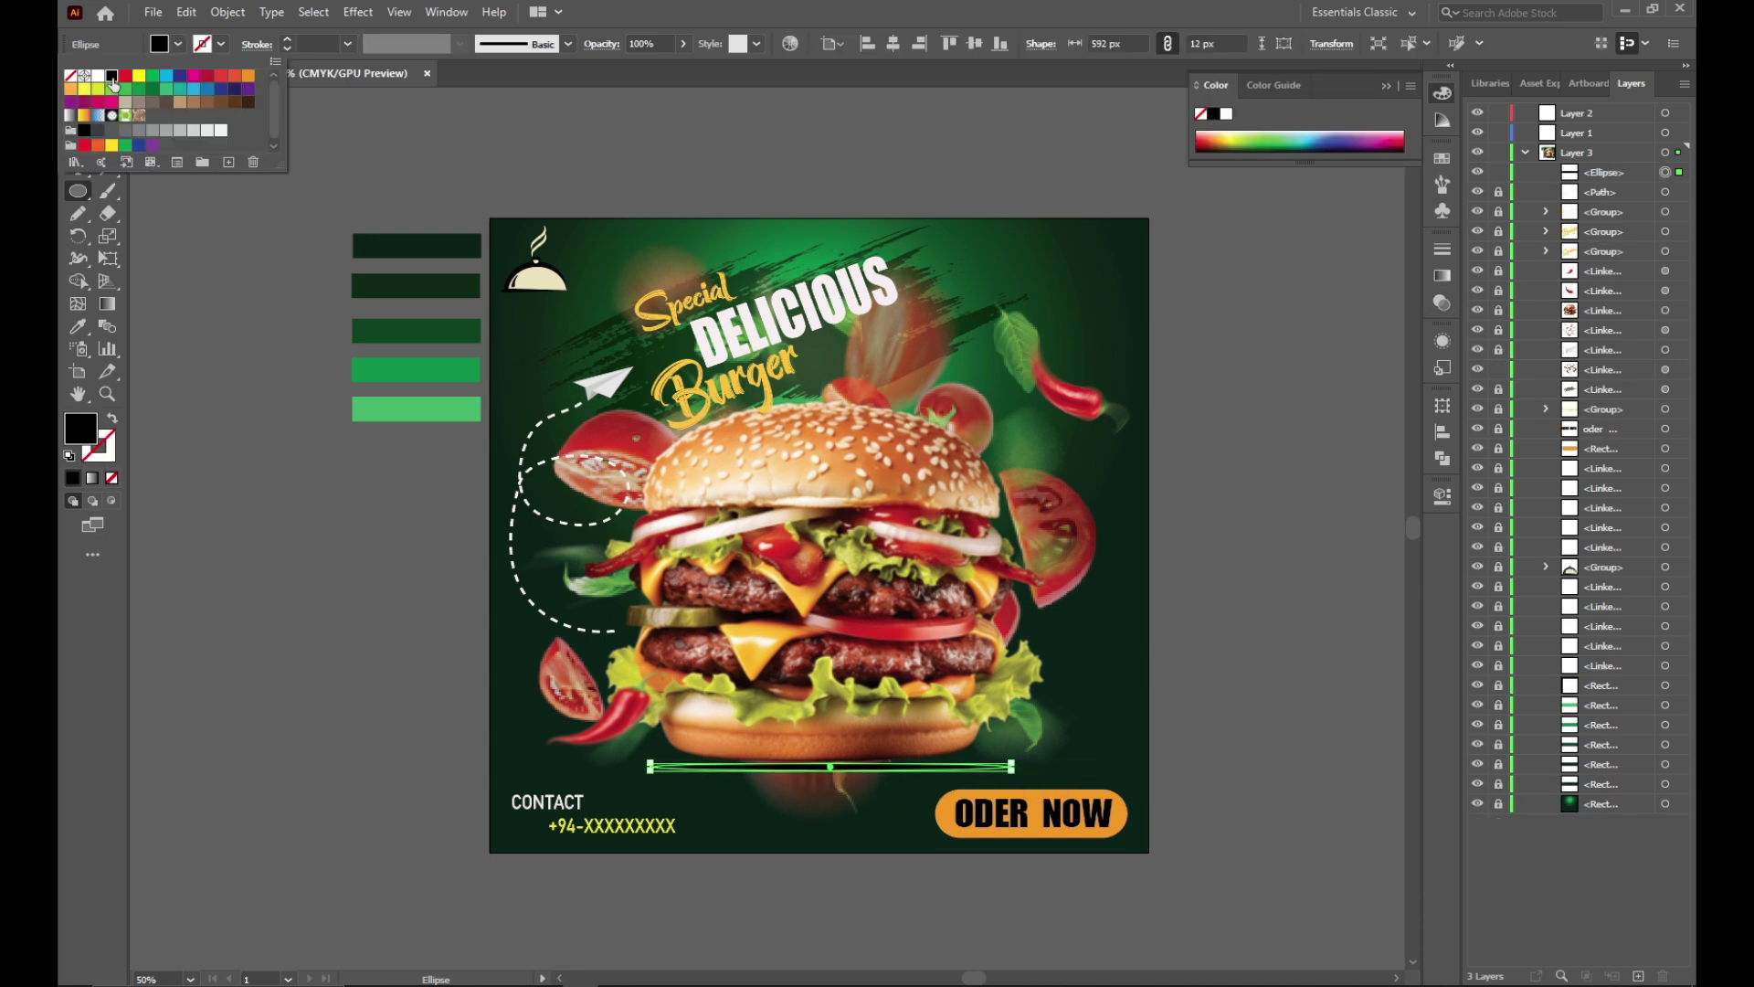
Step: Apply a Gaussian Blur of about 4.66 px radius to the ellipse
click(358, 12)
click(583, 331)
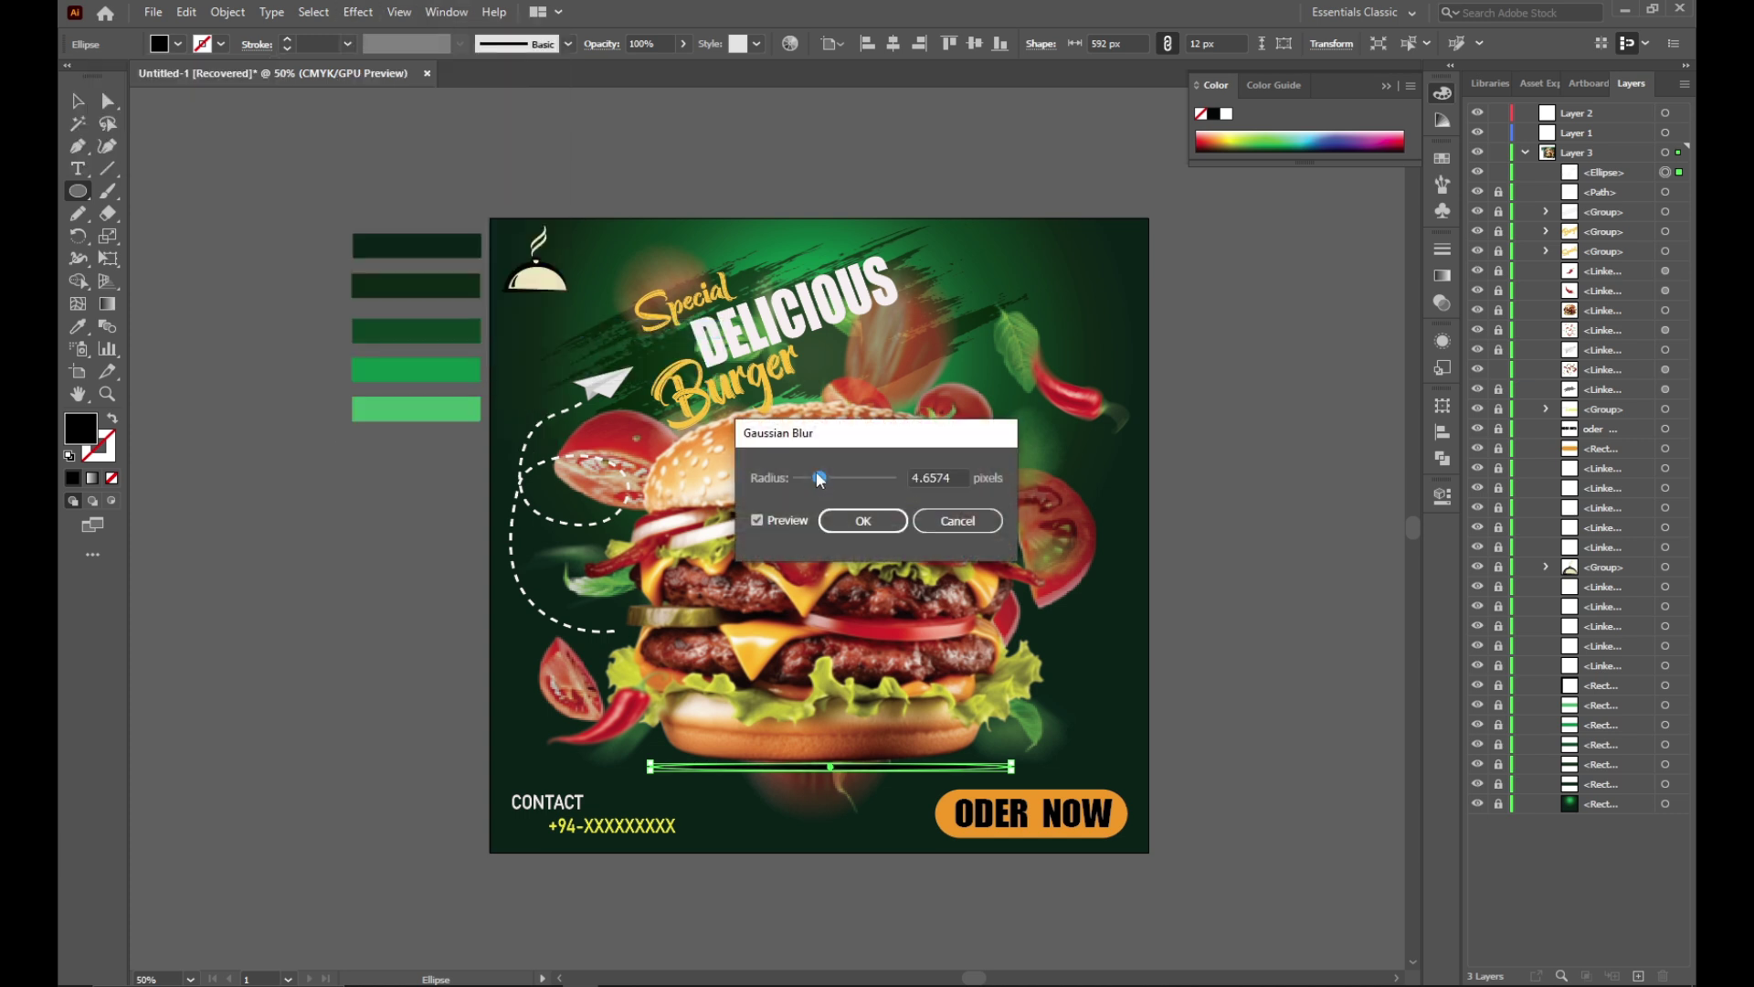
drag(822, 481, 833, 482)
click(863, 521)
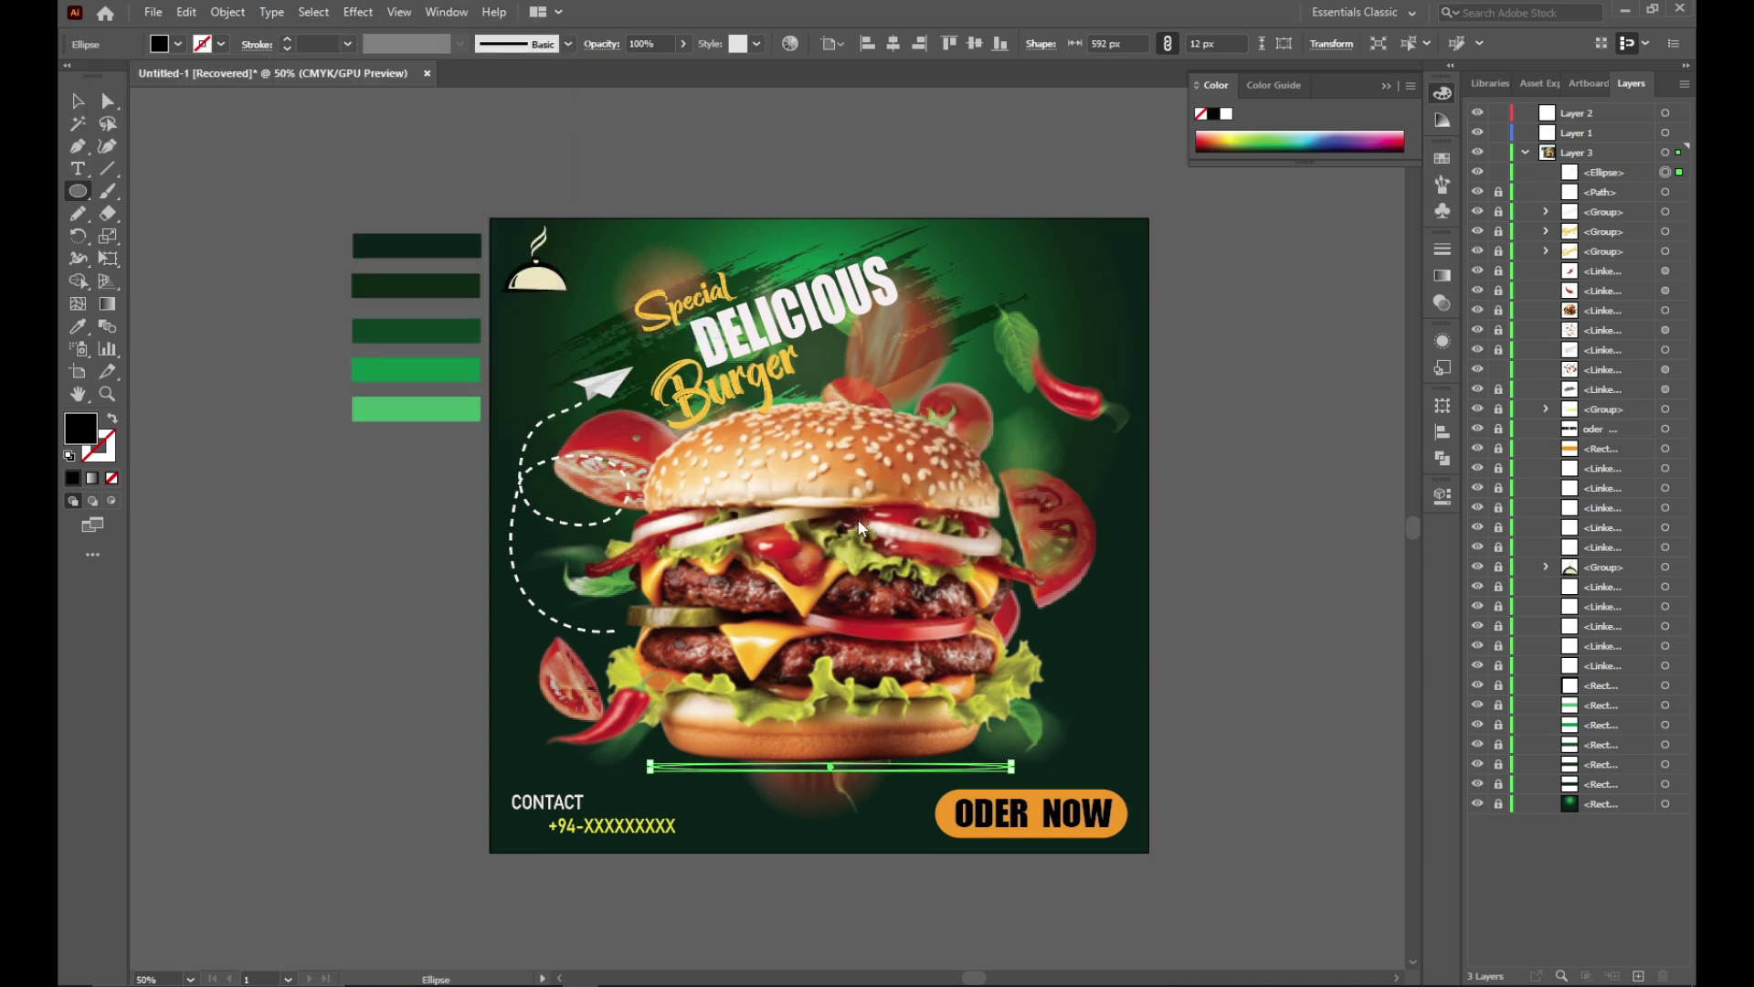
Step: Position the blurred ellipse just beneath the burger bun as its shadow
key(v)
click(299, 457)
drag(871, 771, 866, 764)
click(1259, 736)
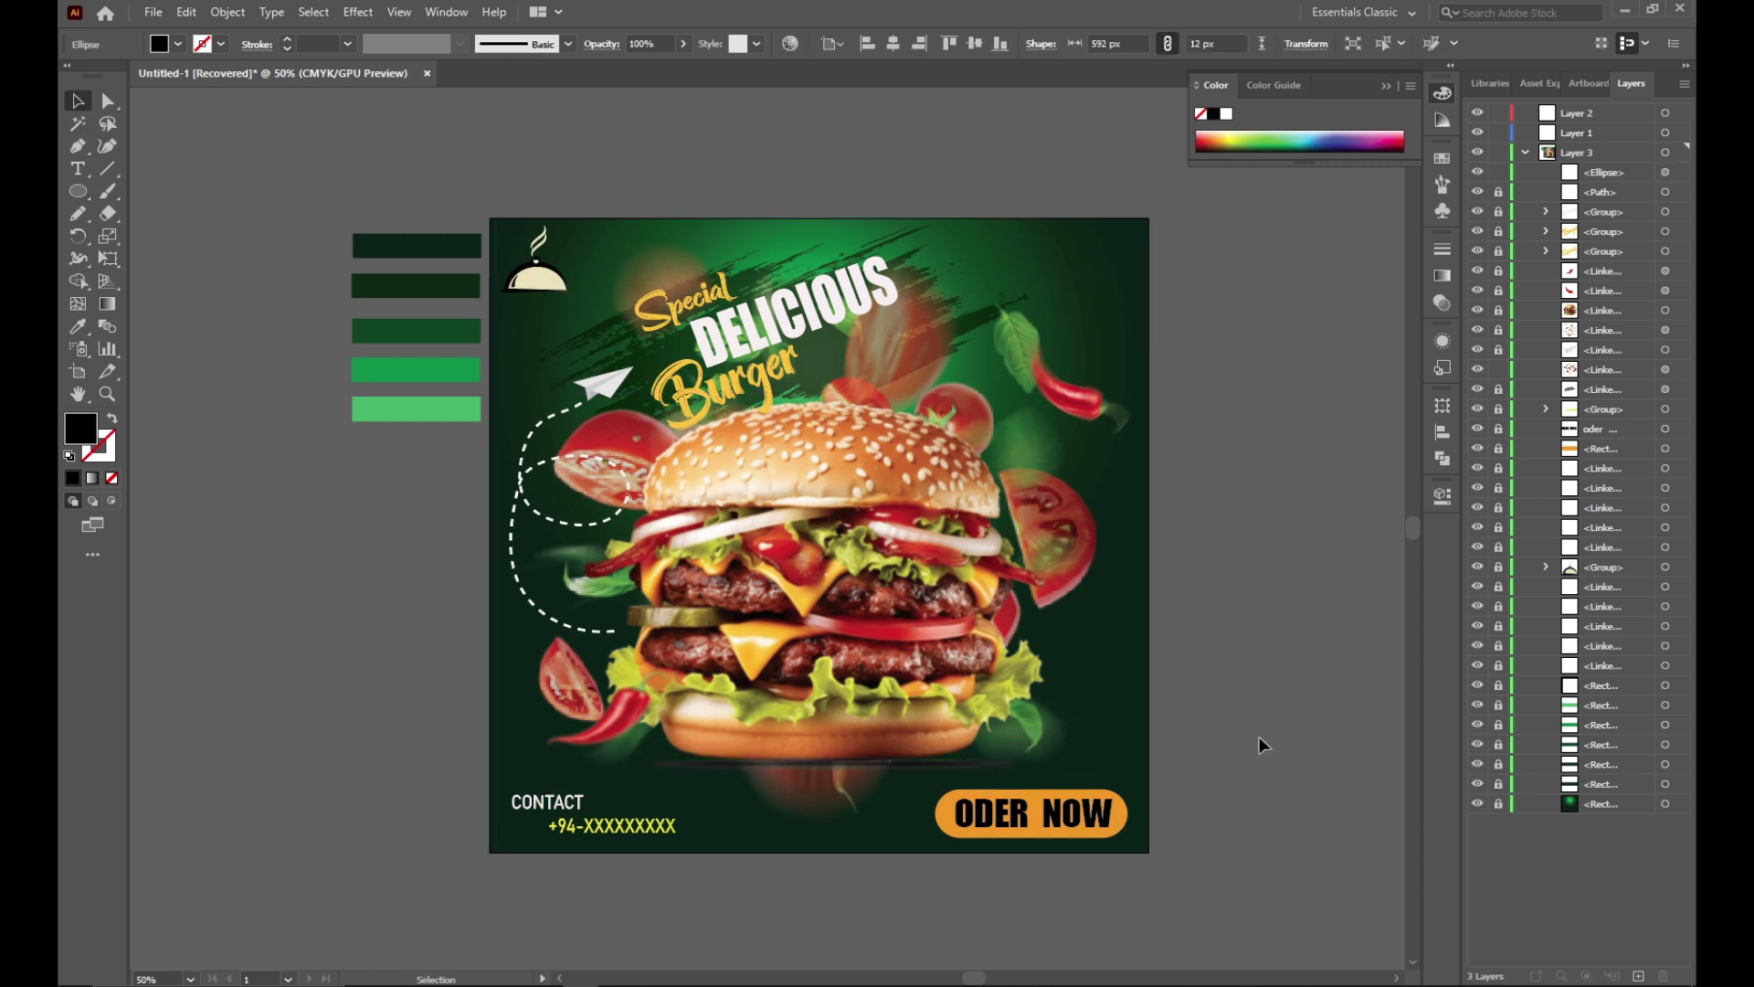
scroll(872, 785, up, 4)
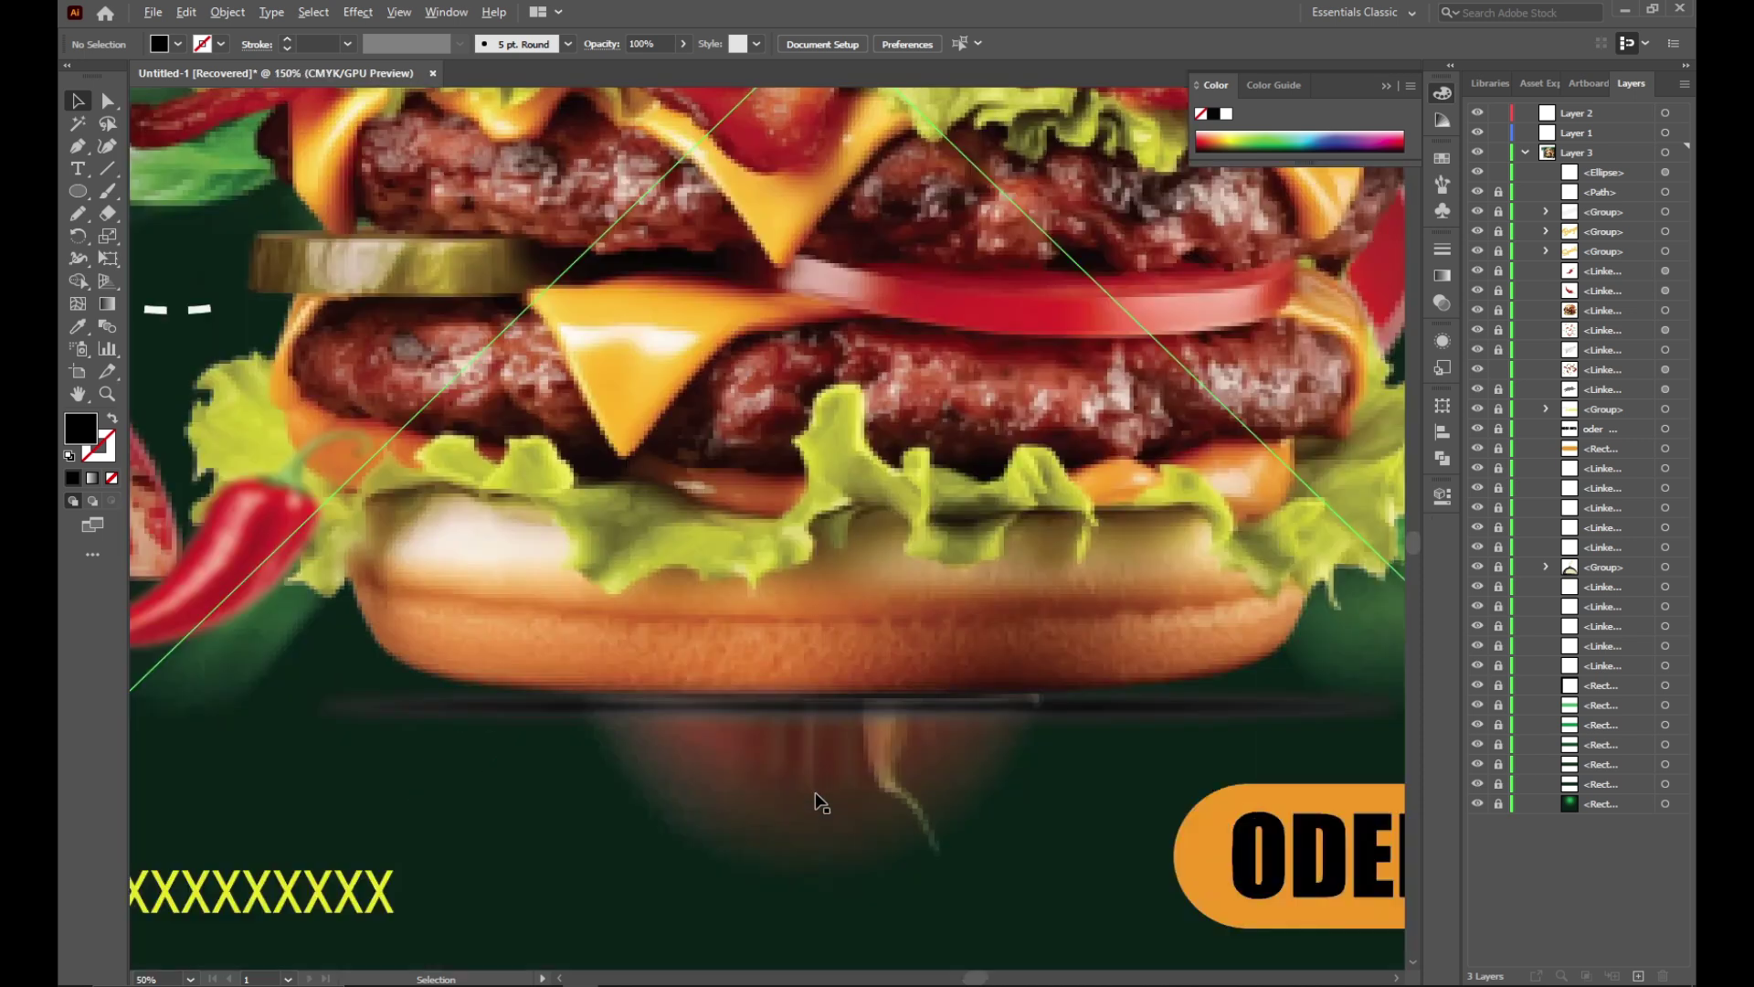
drag(801, 706, 797, 700)
scroll(1168, 652, down, 4)
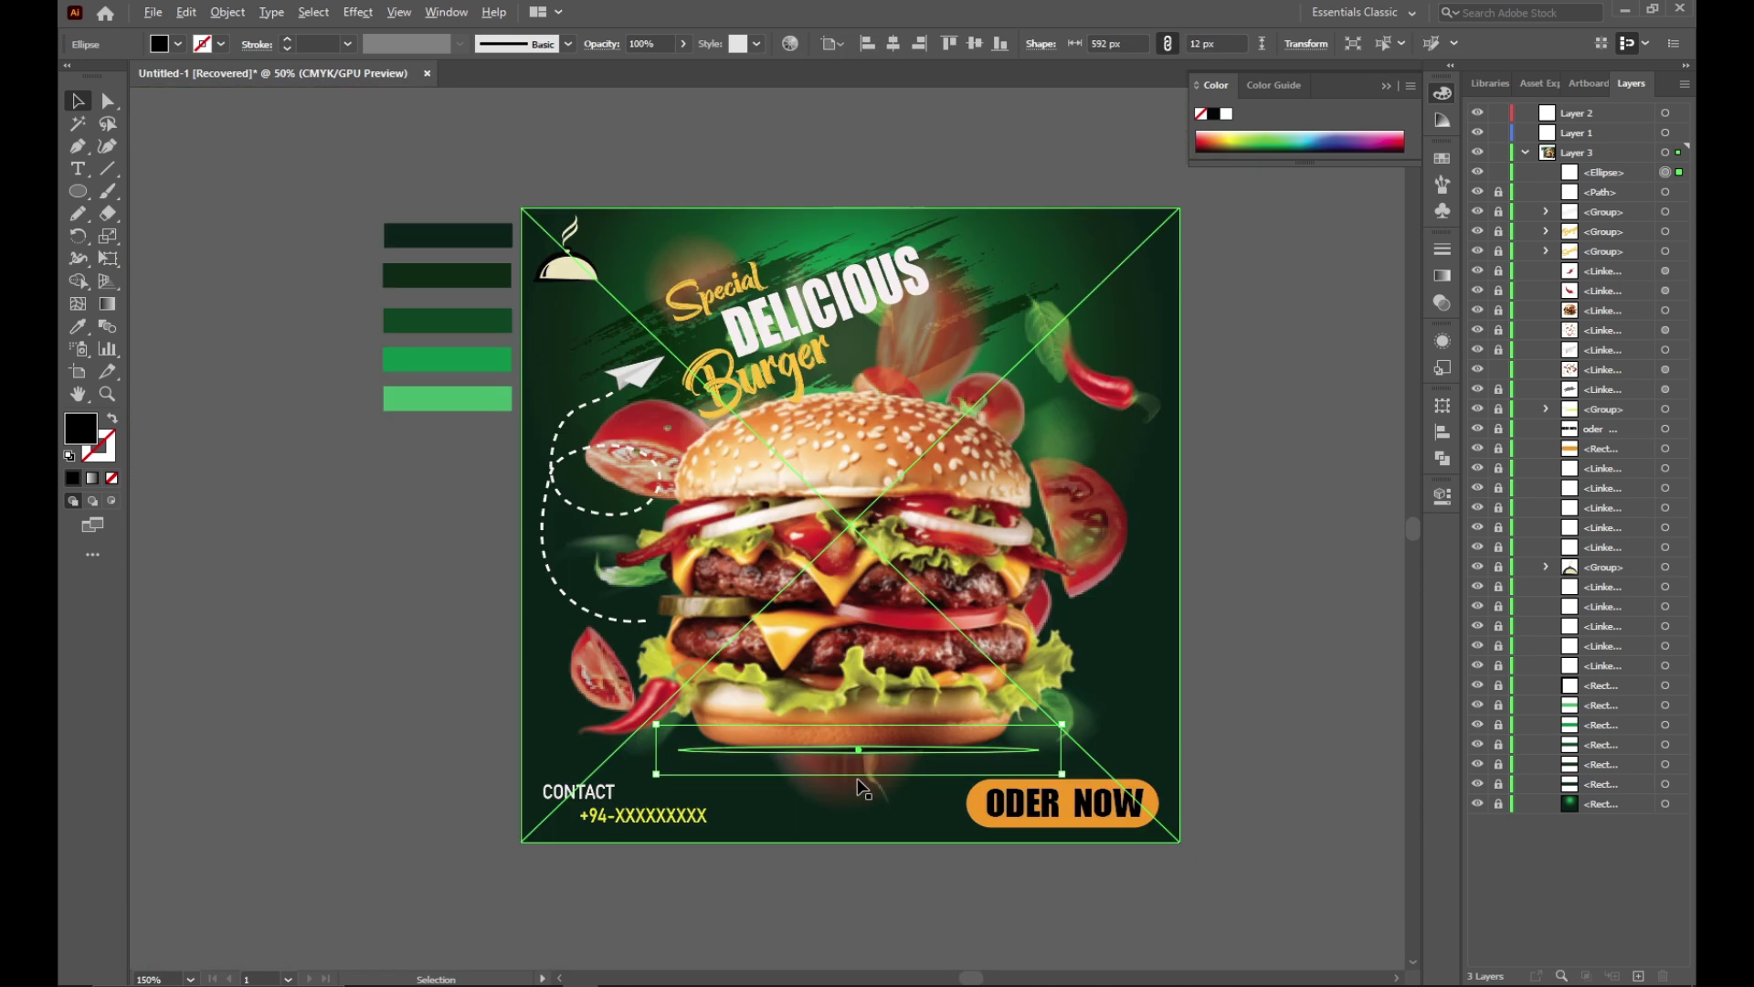
click(1264, 603)
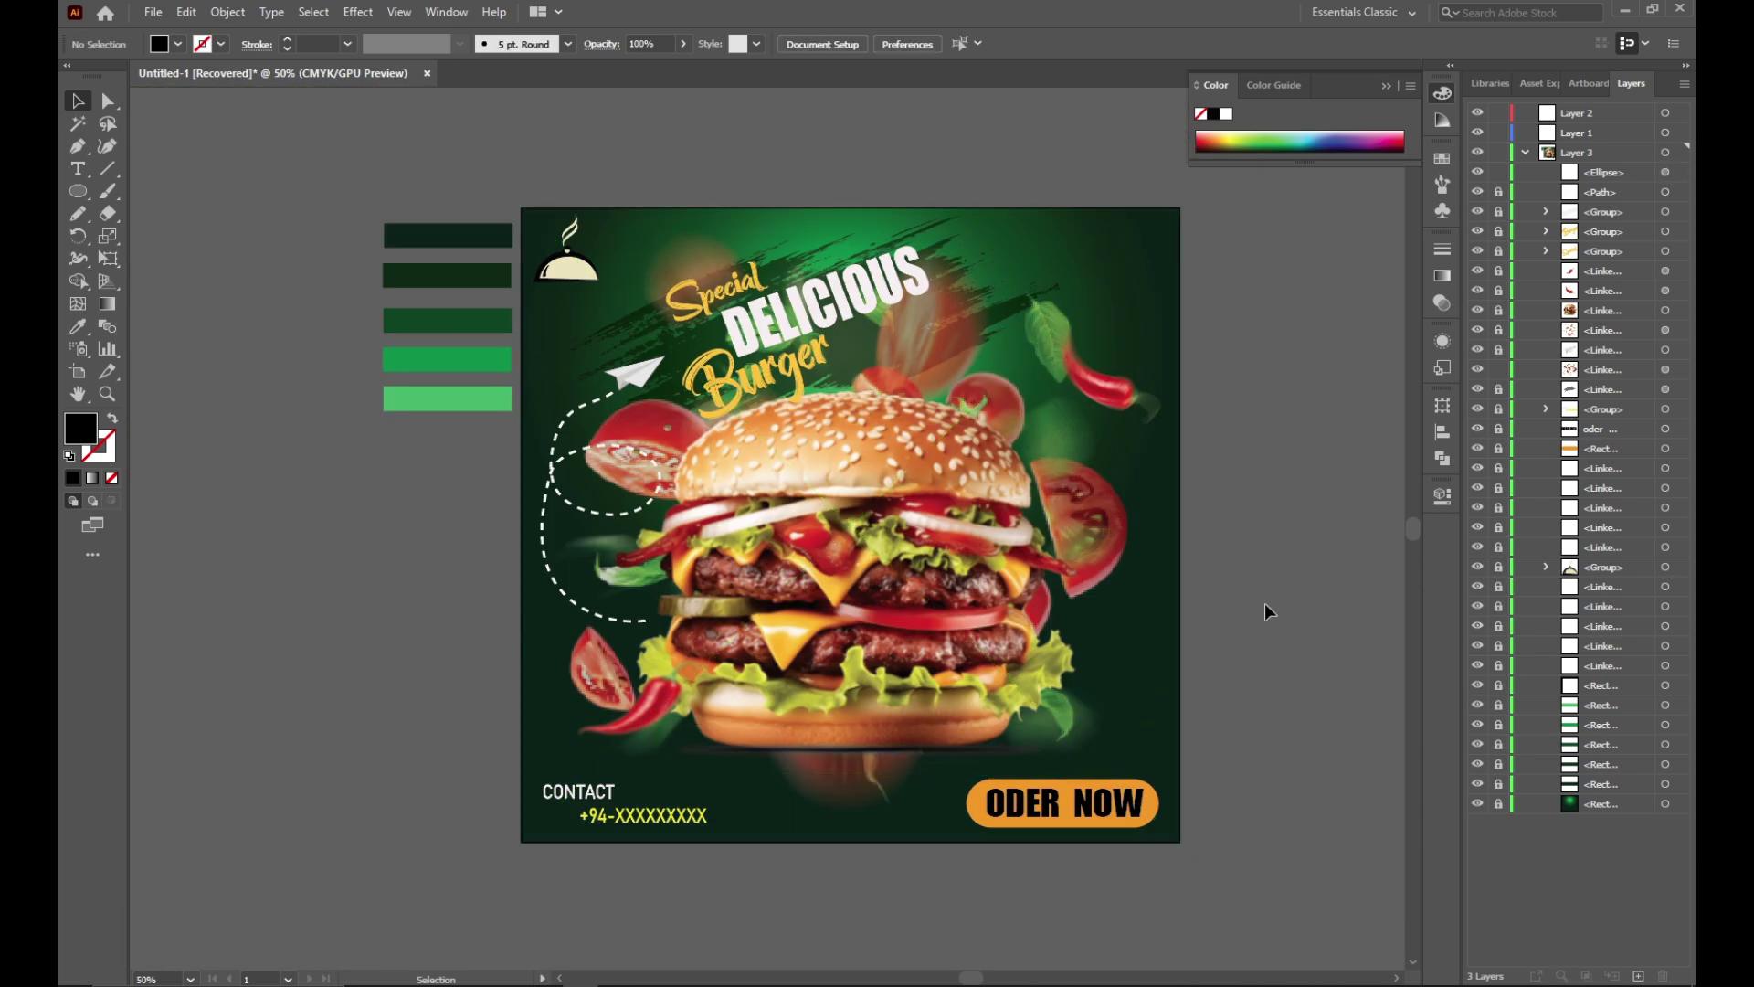
click(963, 753)
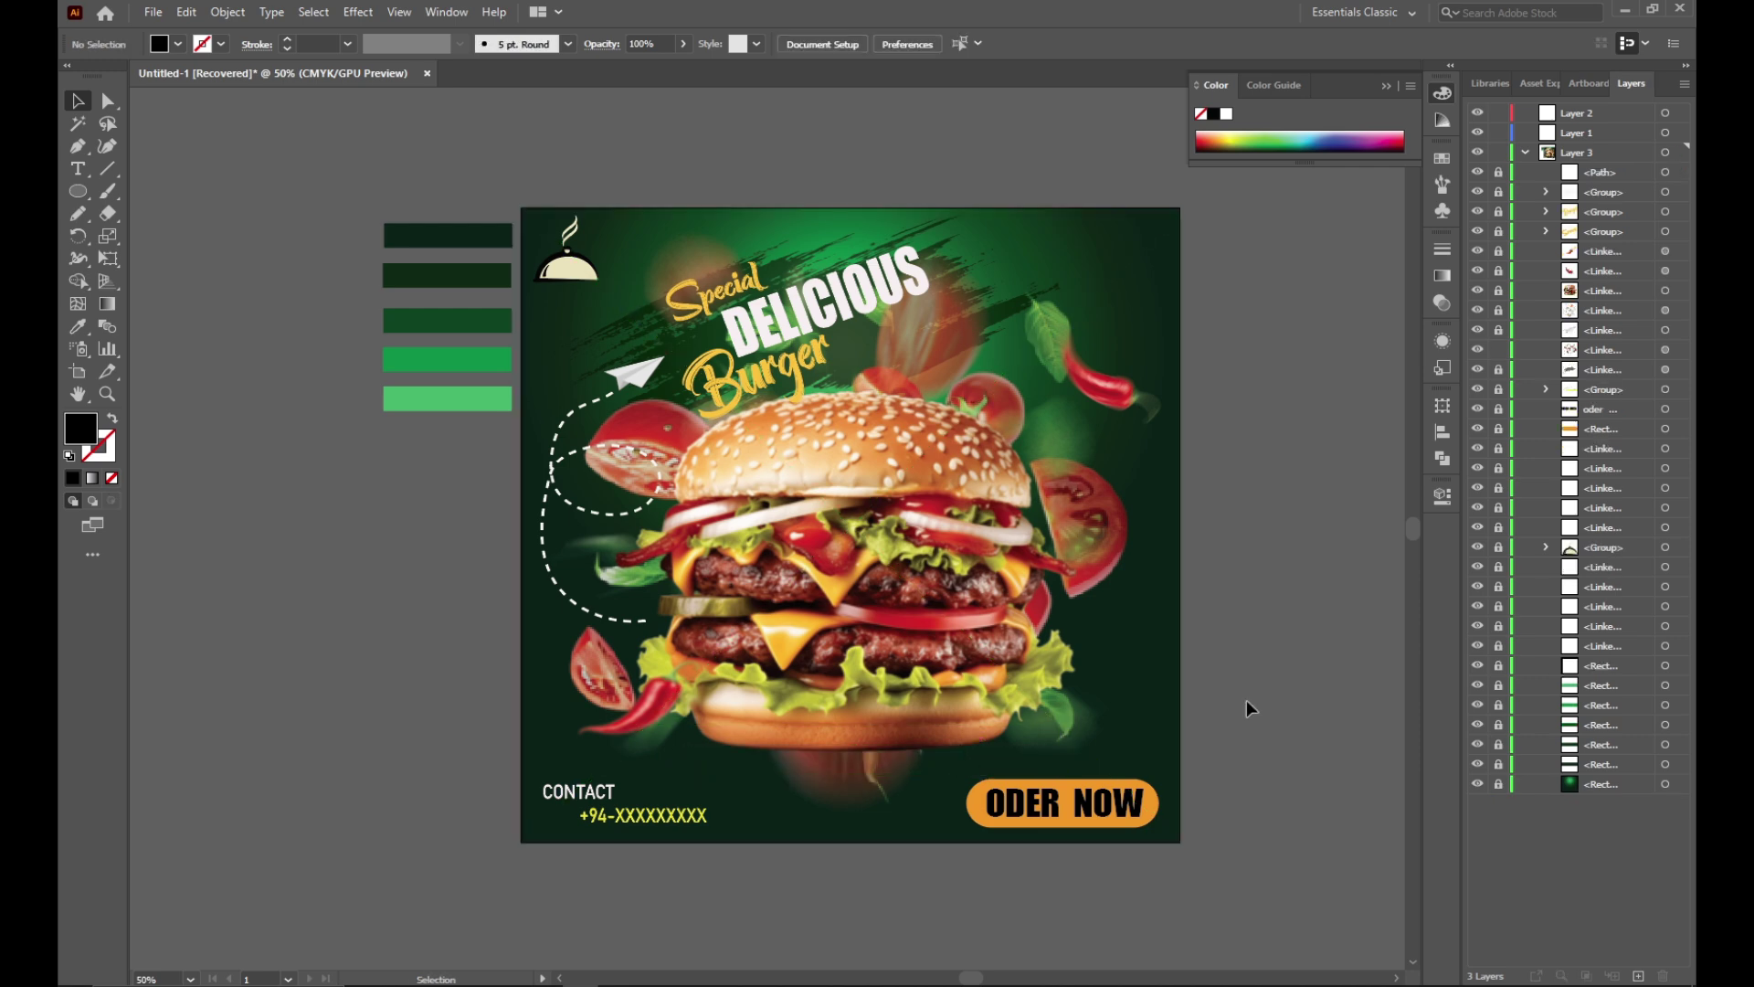